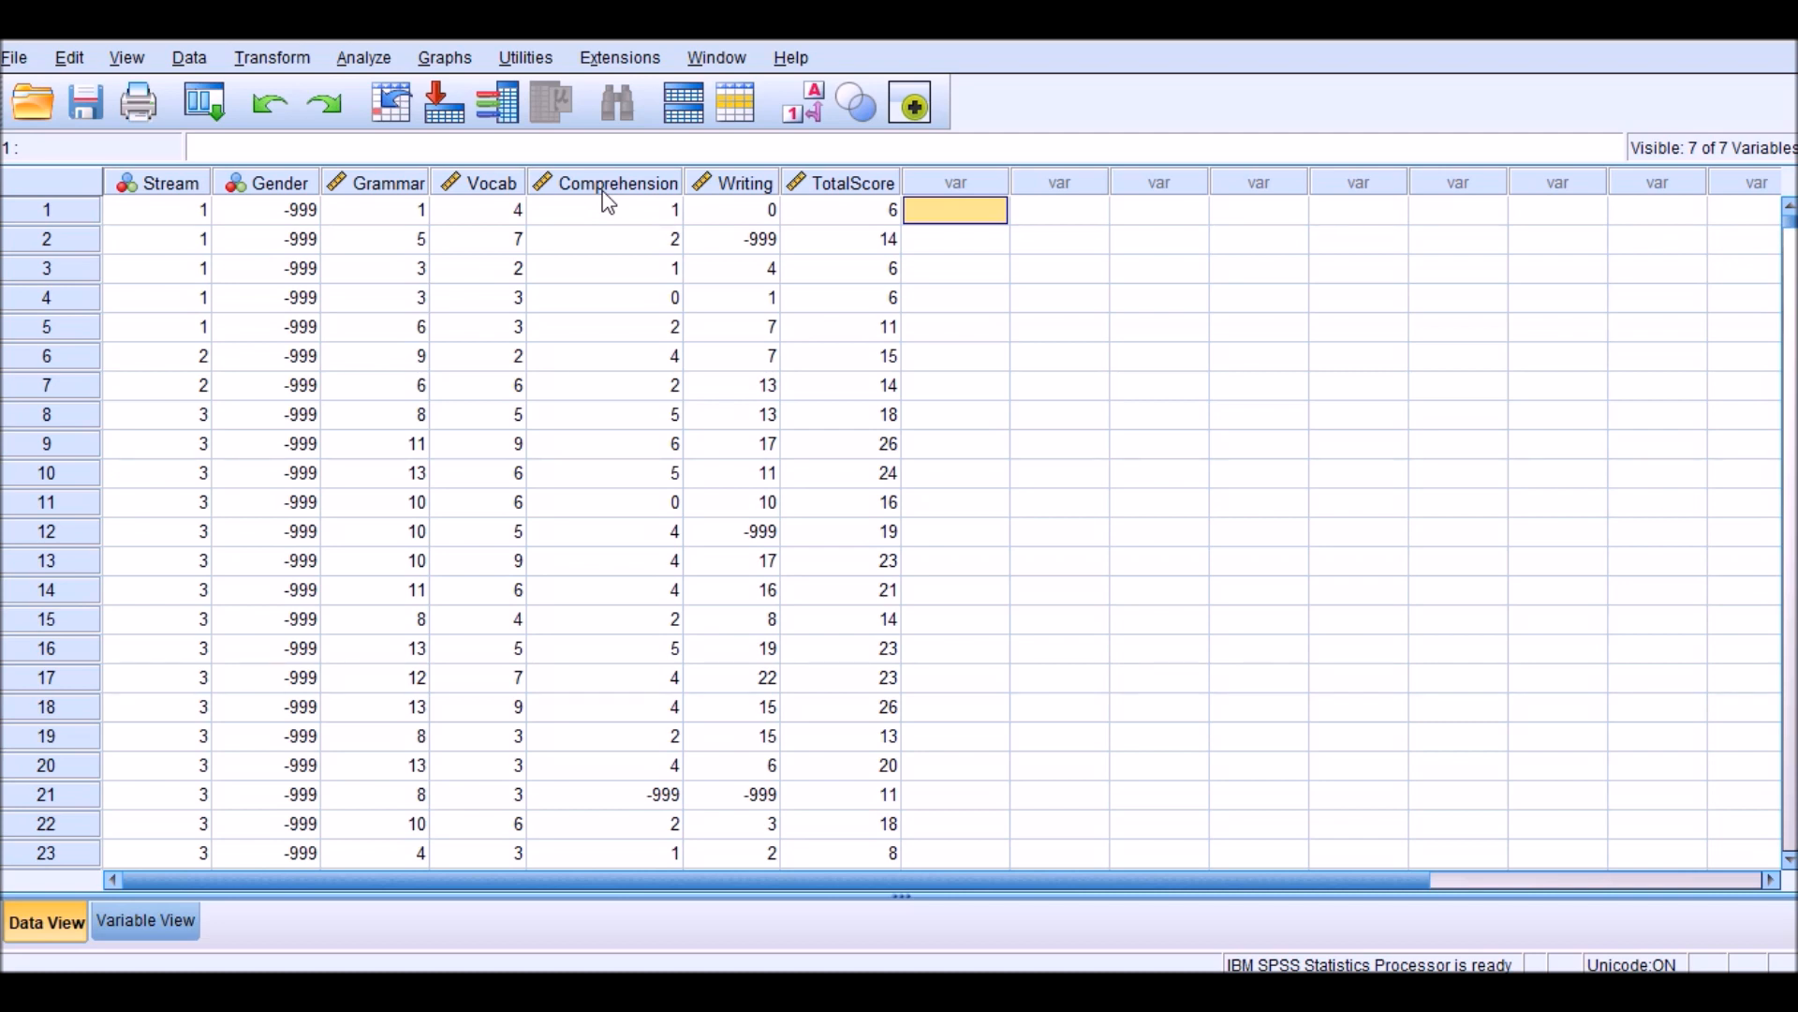
# Examine the Grammar, Vocab, Comprehension and Writing scores against TotalScore, including the -999 entries in the Writing column.
pyautogui.moveTo(829, 199)
pyautogui.moveTo(743, 182); pyautogui.dragTo(416, 185)
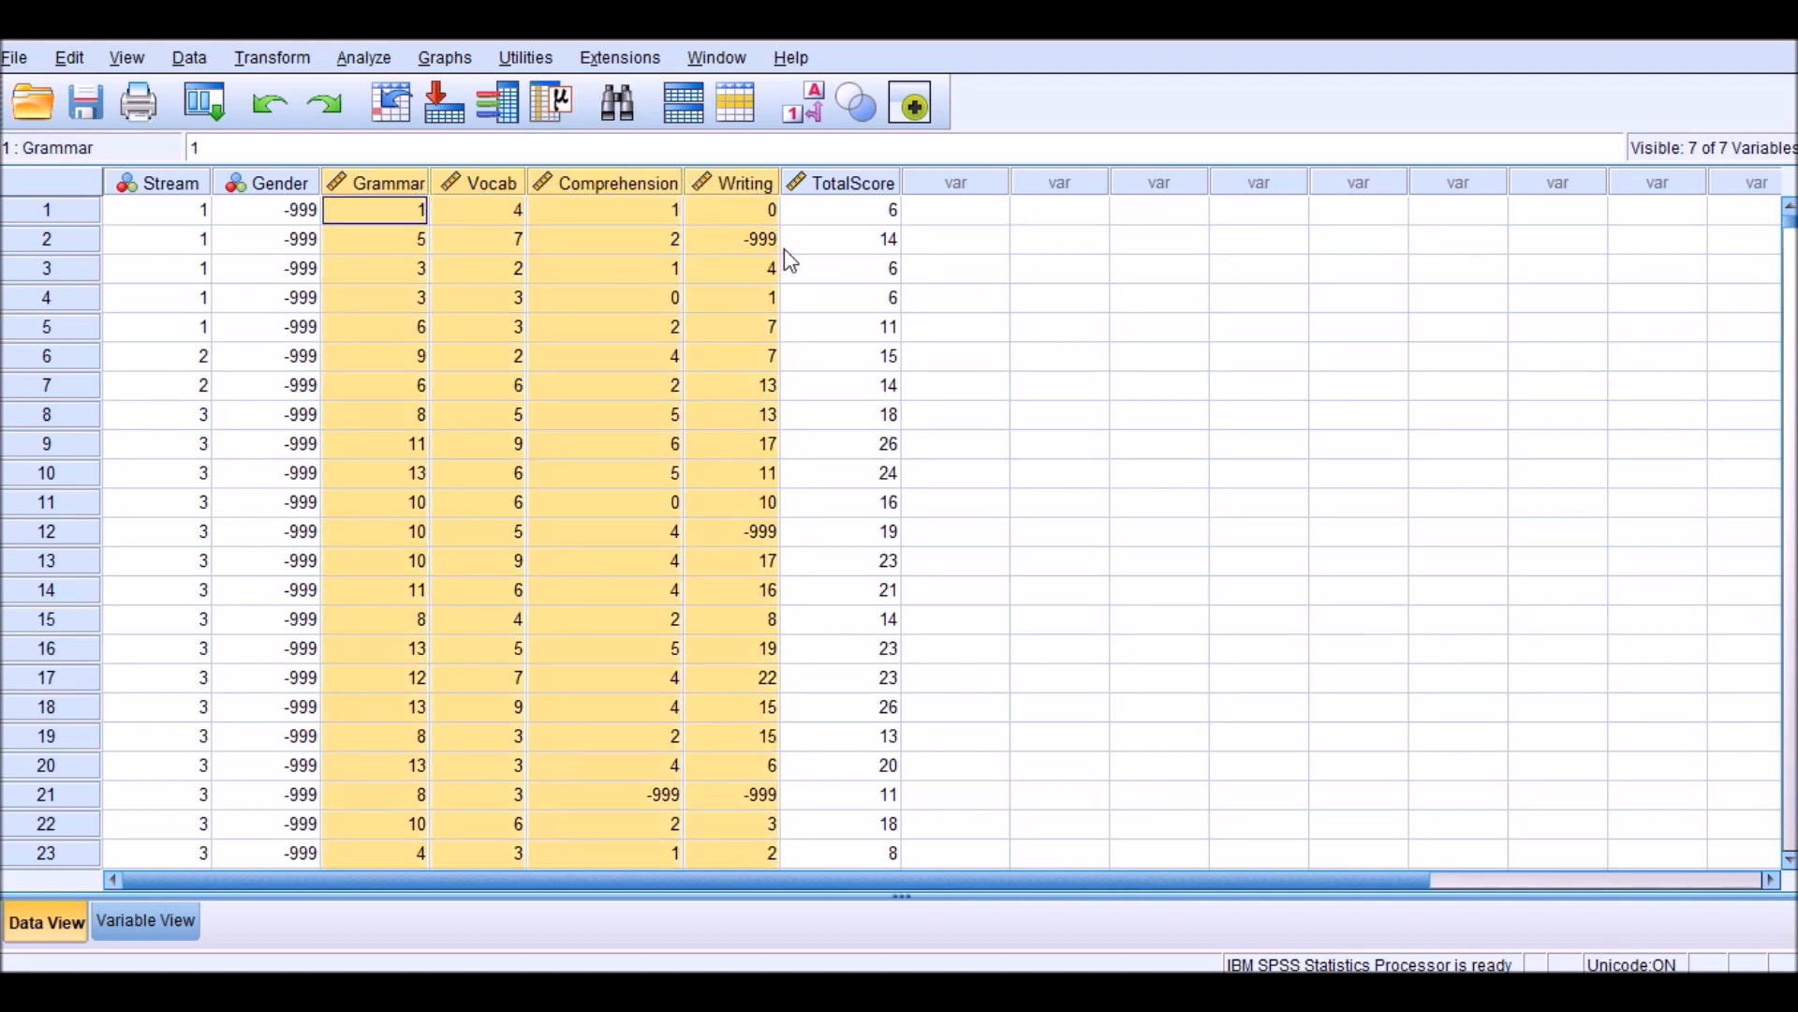
pyautogui.click(825, 273)
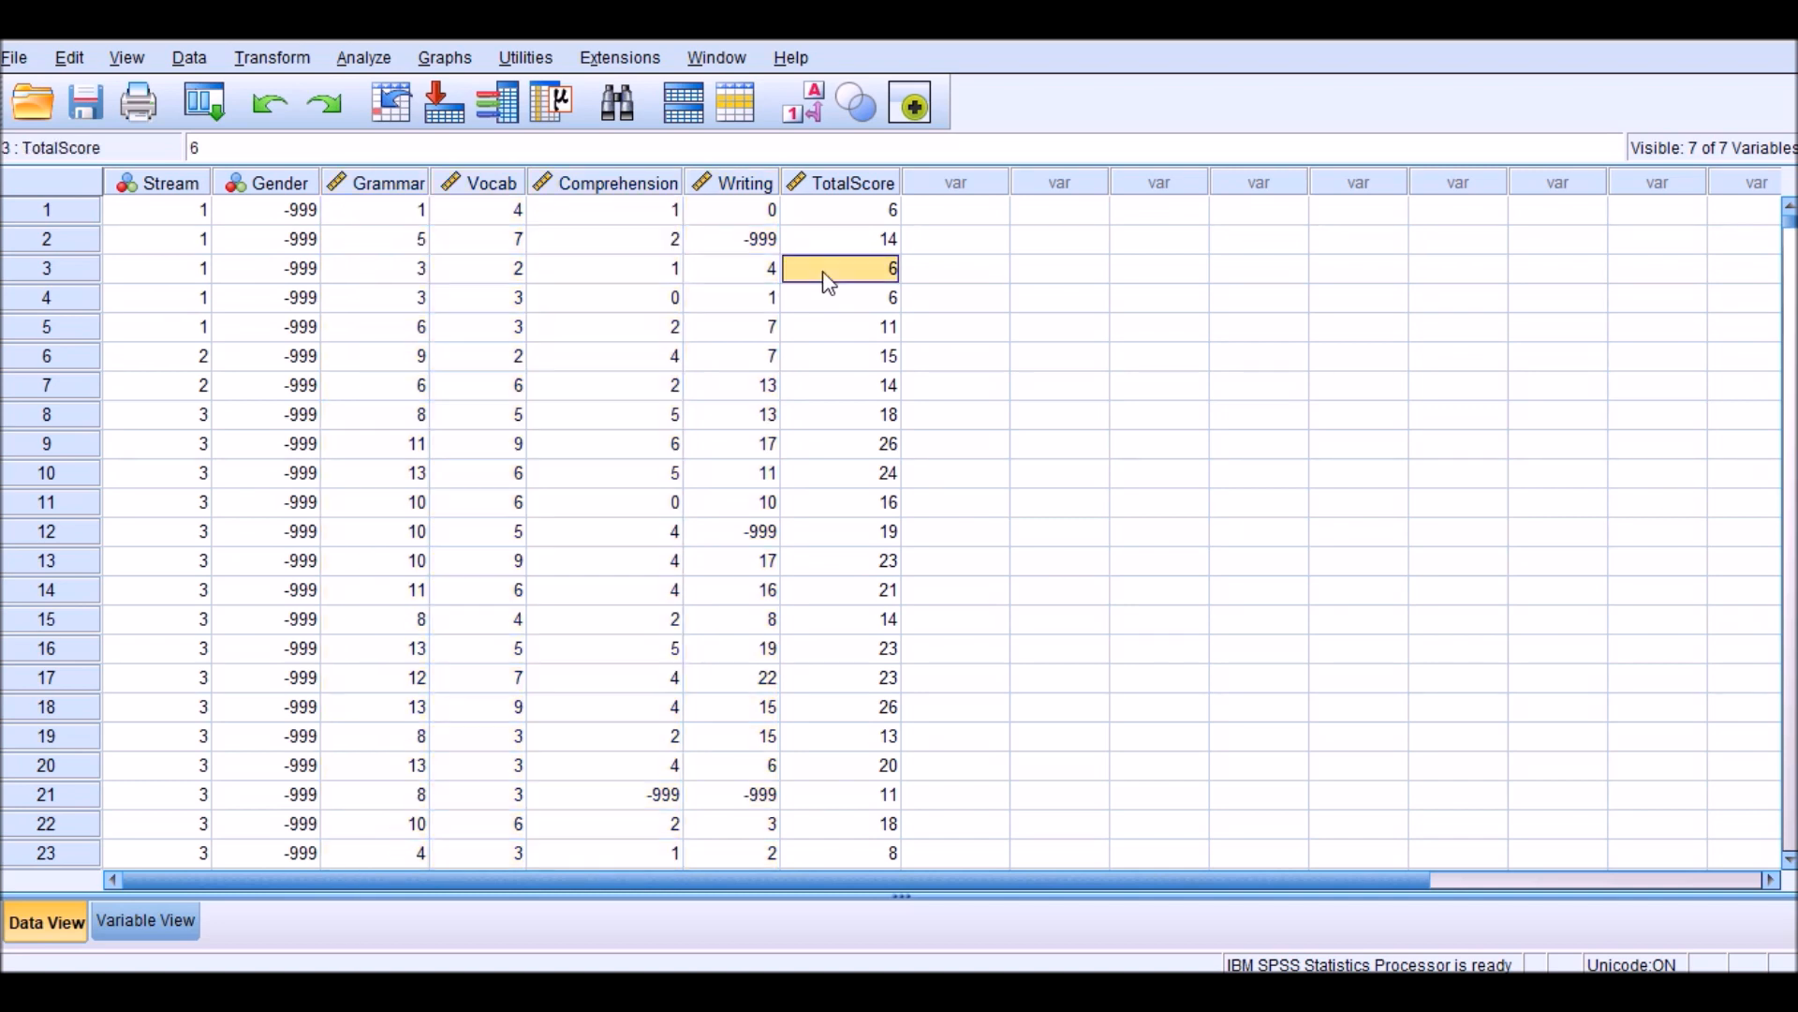
pyautogui.click(849, 185)
pyautogui.moveTo(735, 184); pyautogui.dragTo(416, 186)
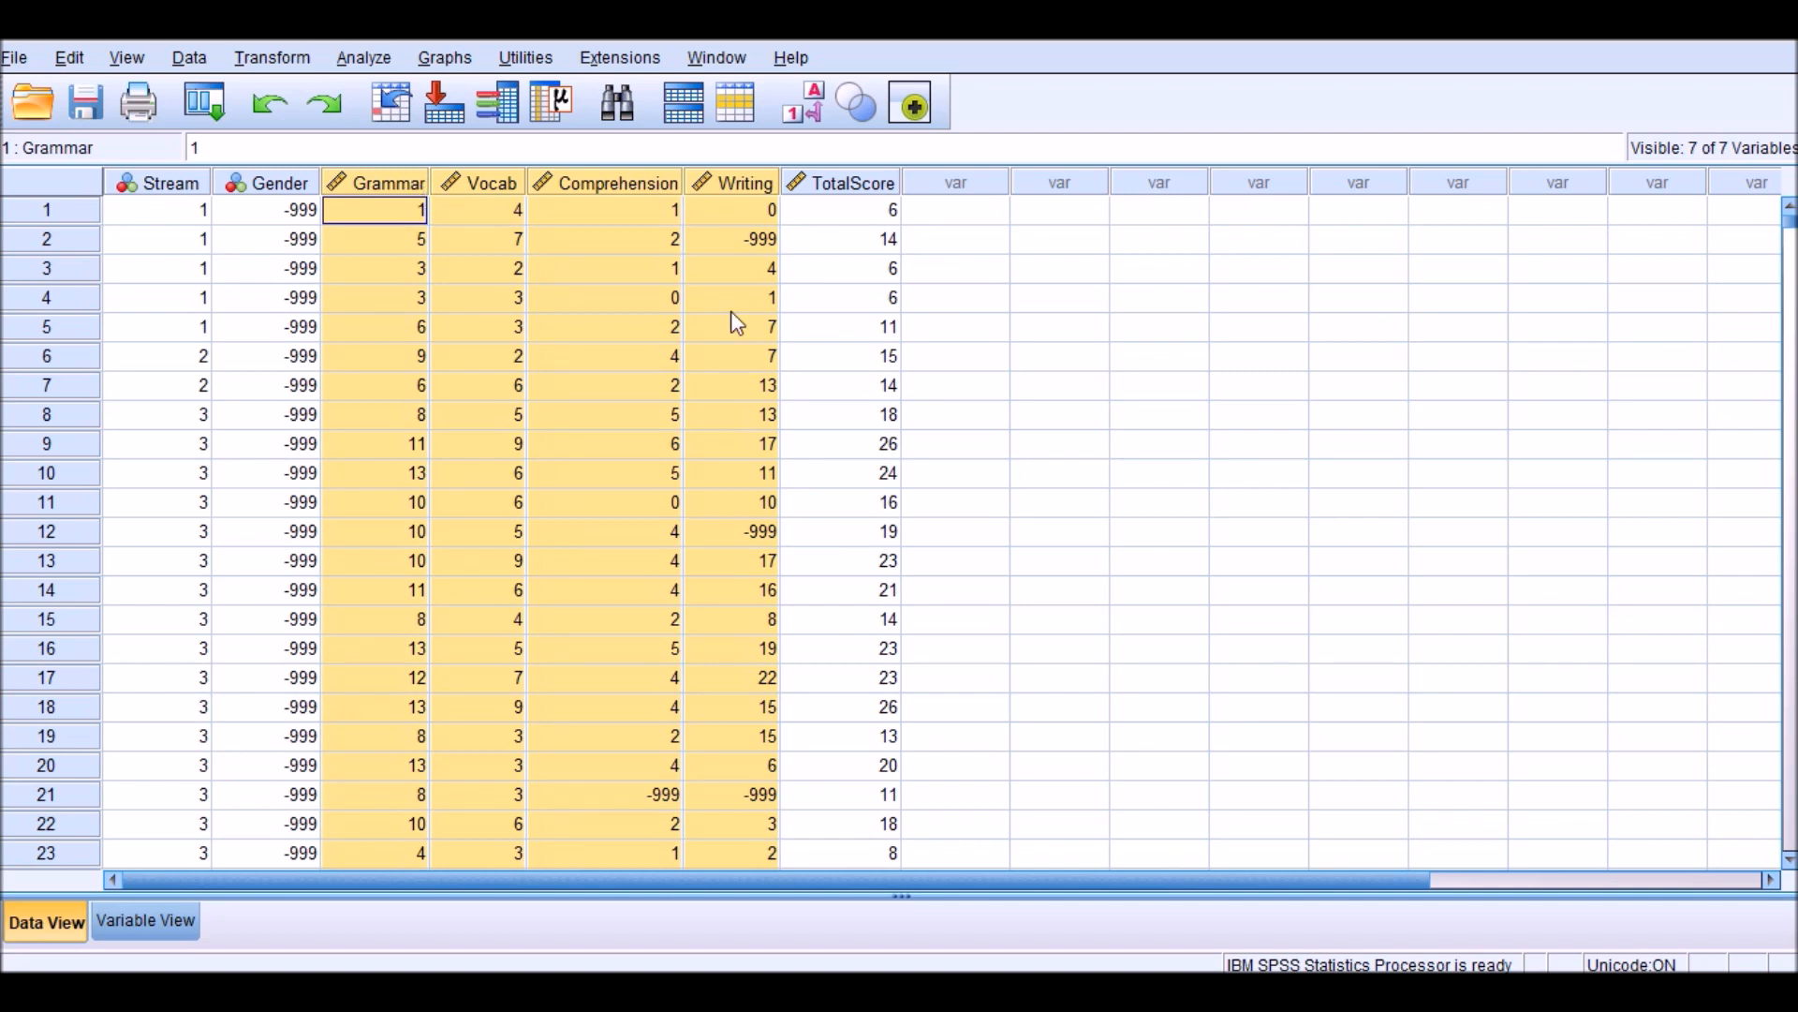
pyautogui.click(803, 245)
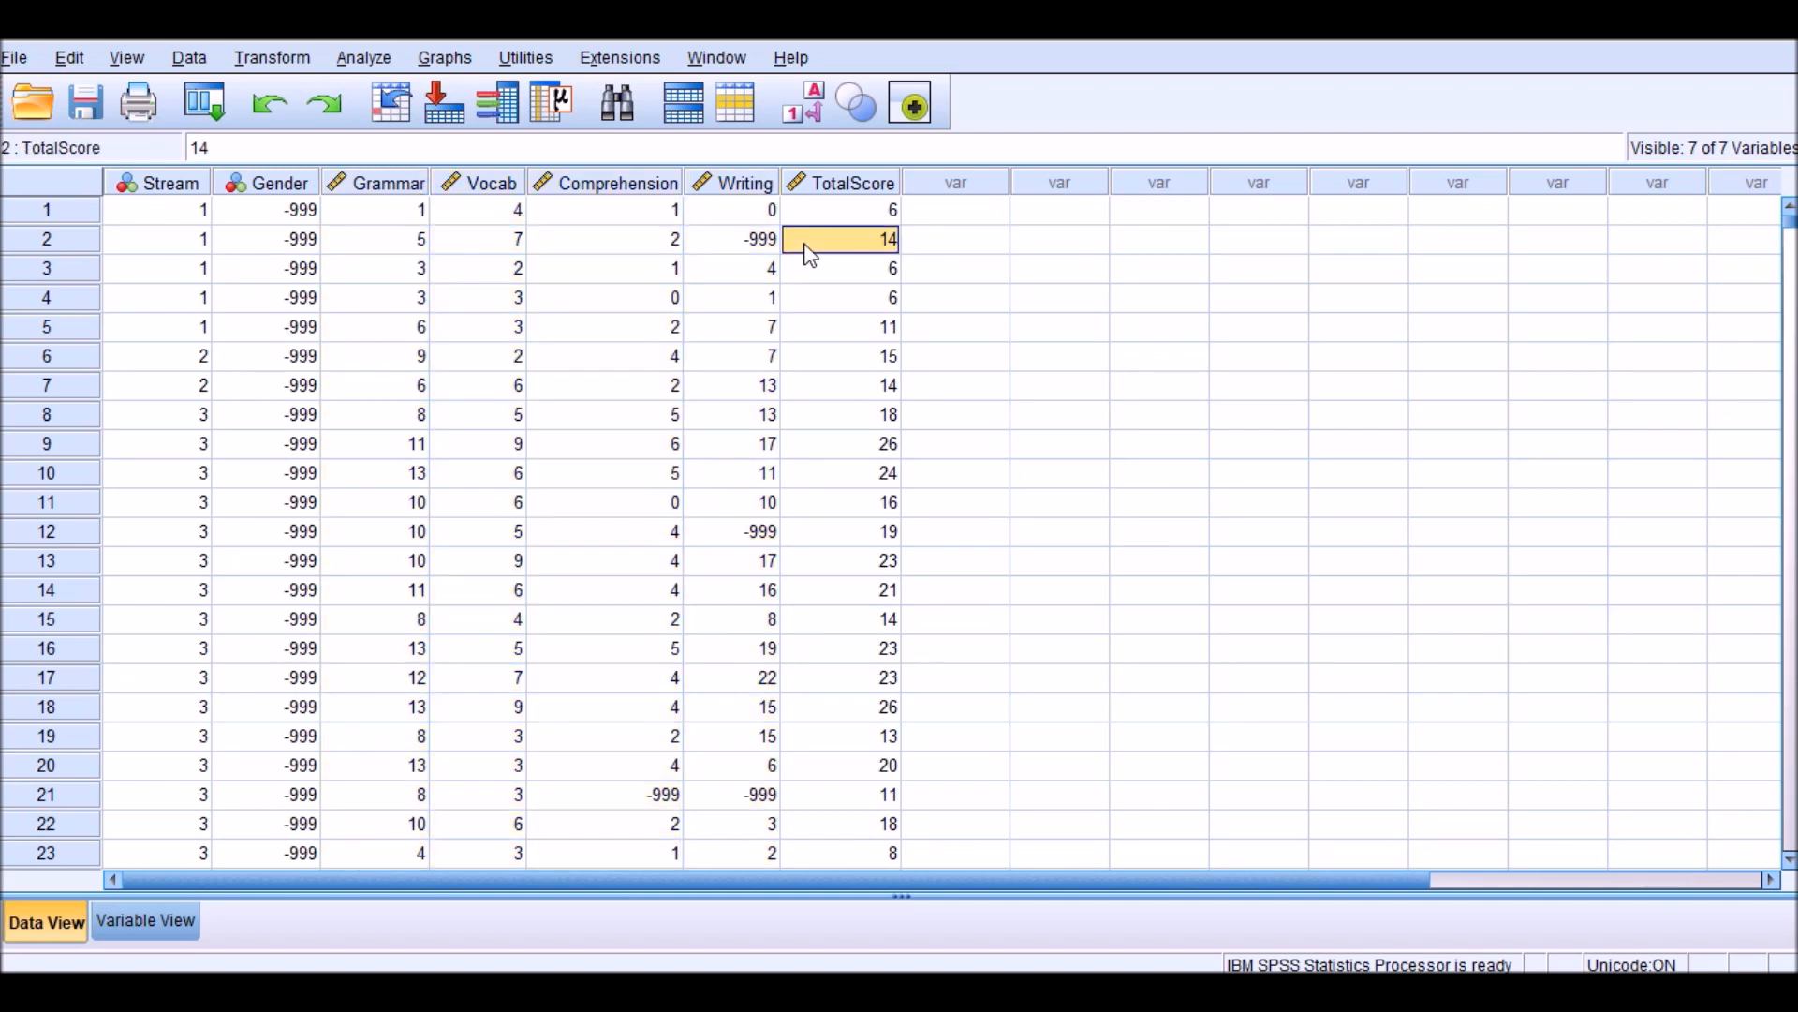
pyautogui.click(735, 249)
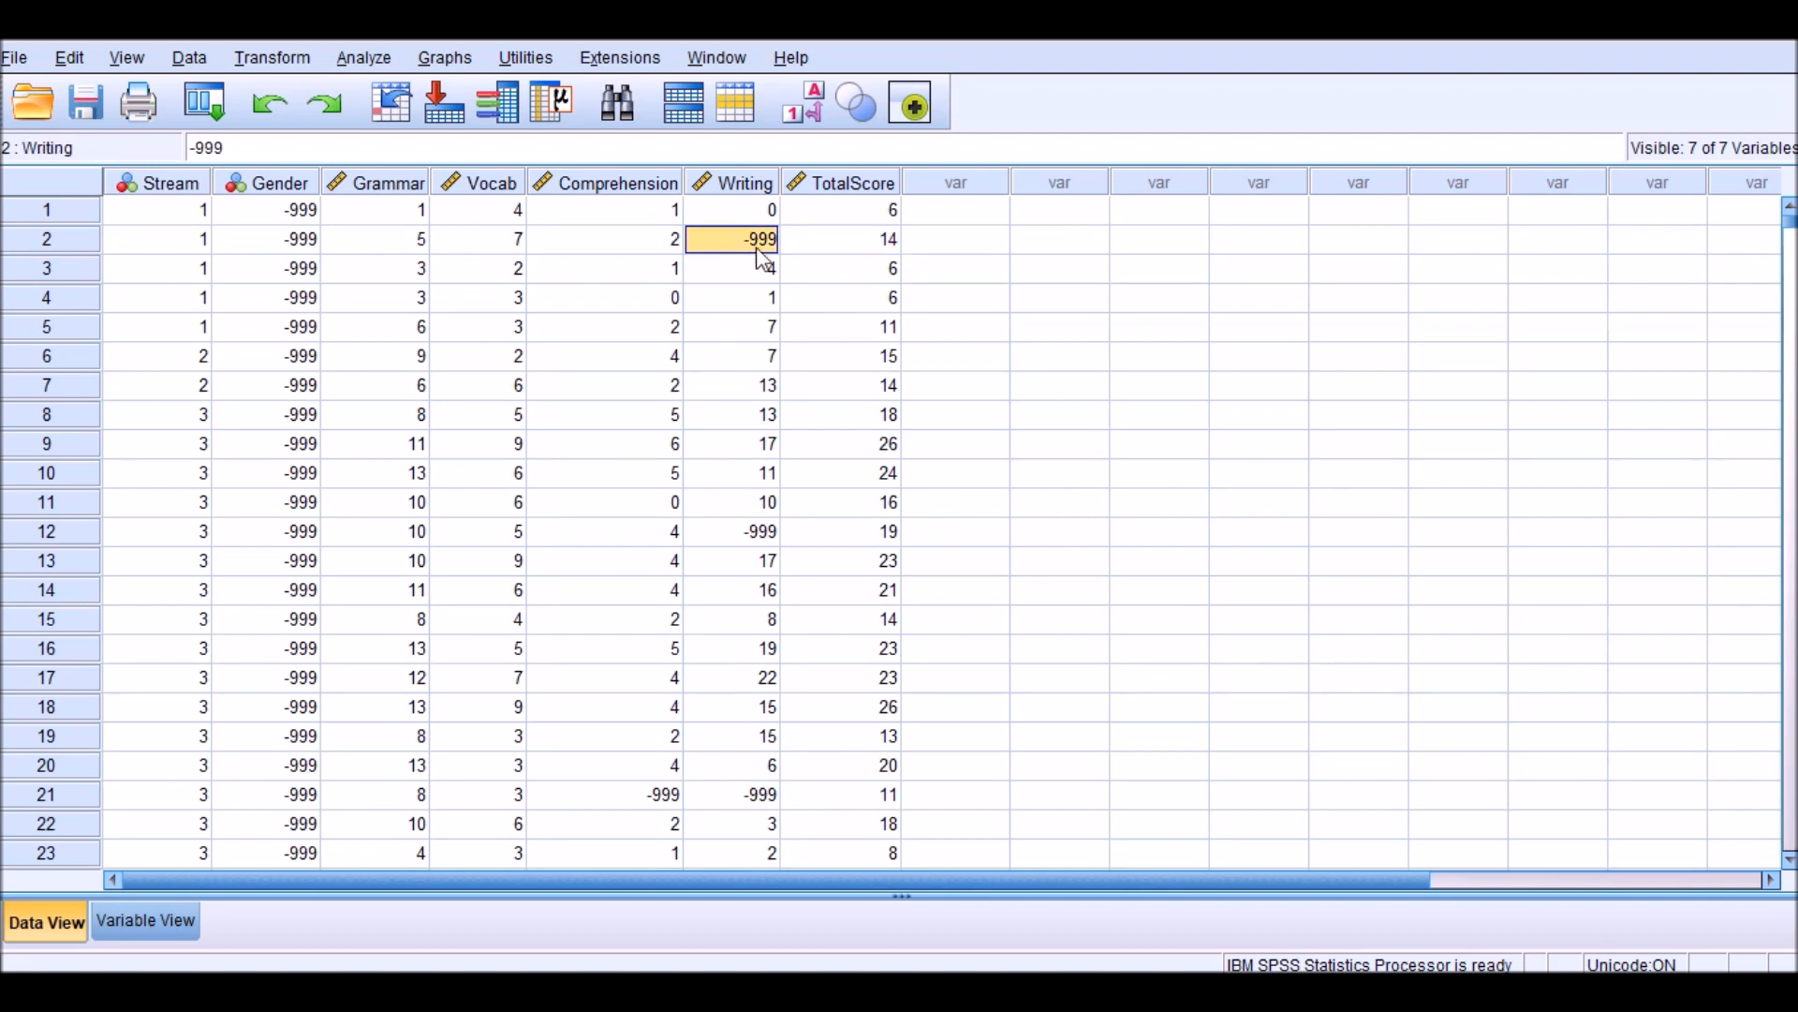
pyautogui.click(764, 530)
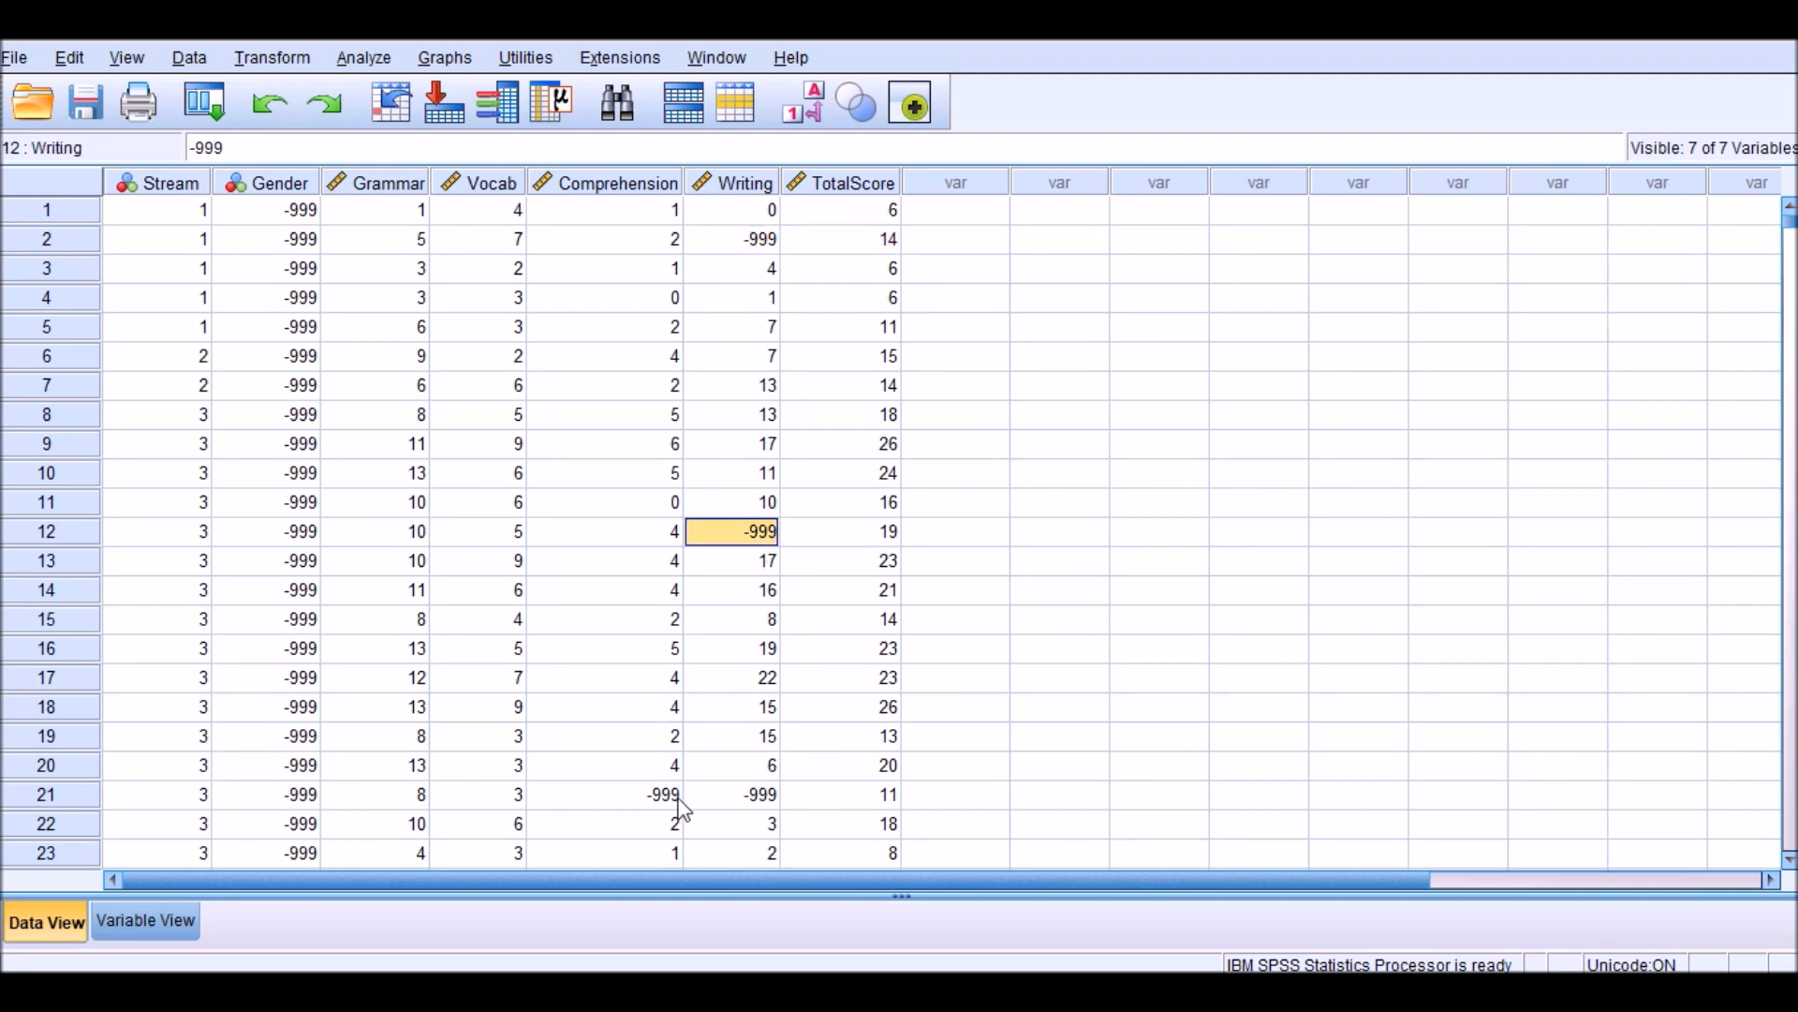
pyautogui.click(755, 803)
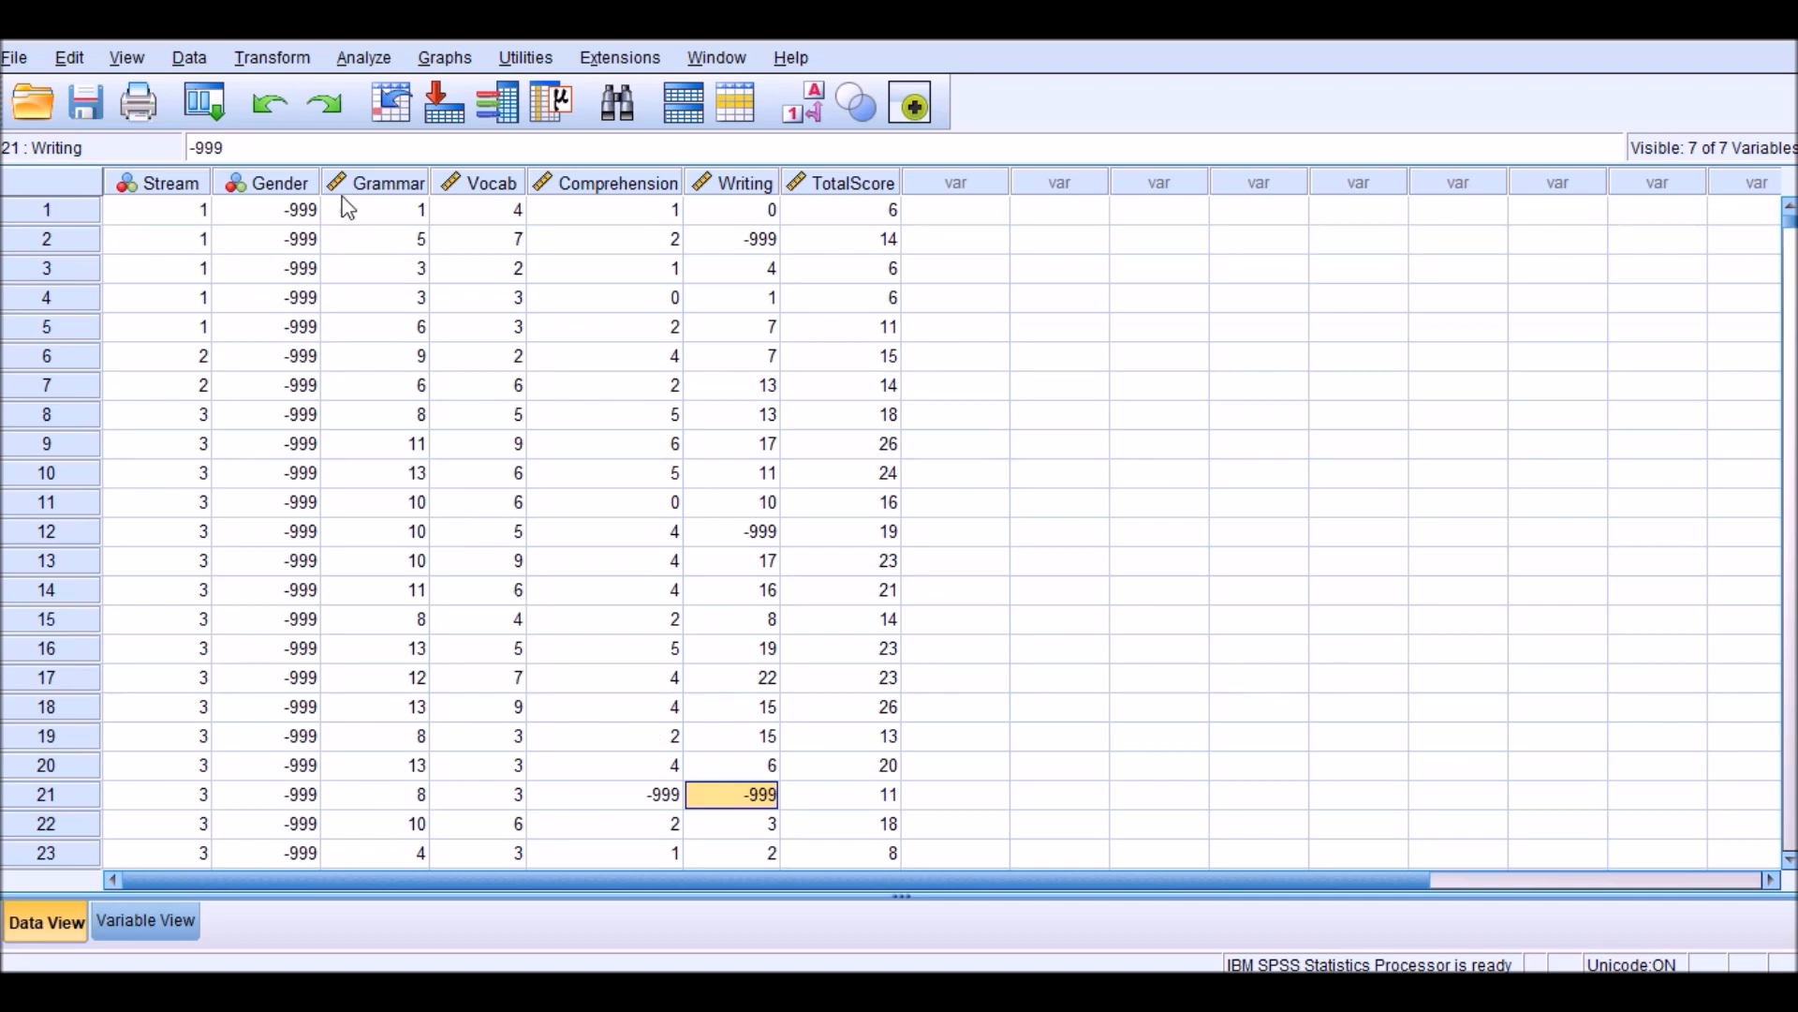
# Open the TwoStep Cluster Analysis setup and position its dialog over the data.
pyautogui.click(363, 59)
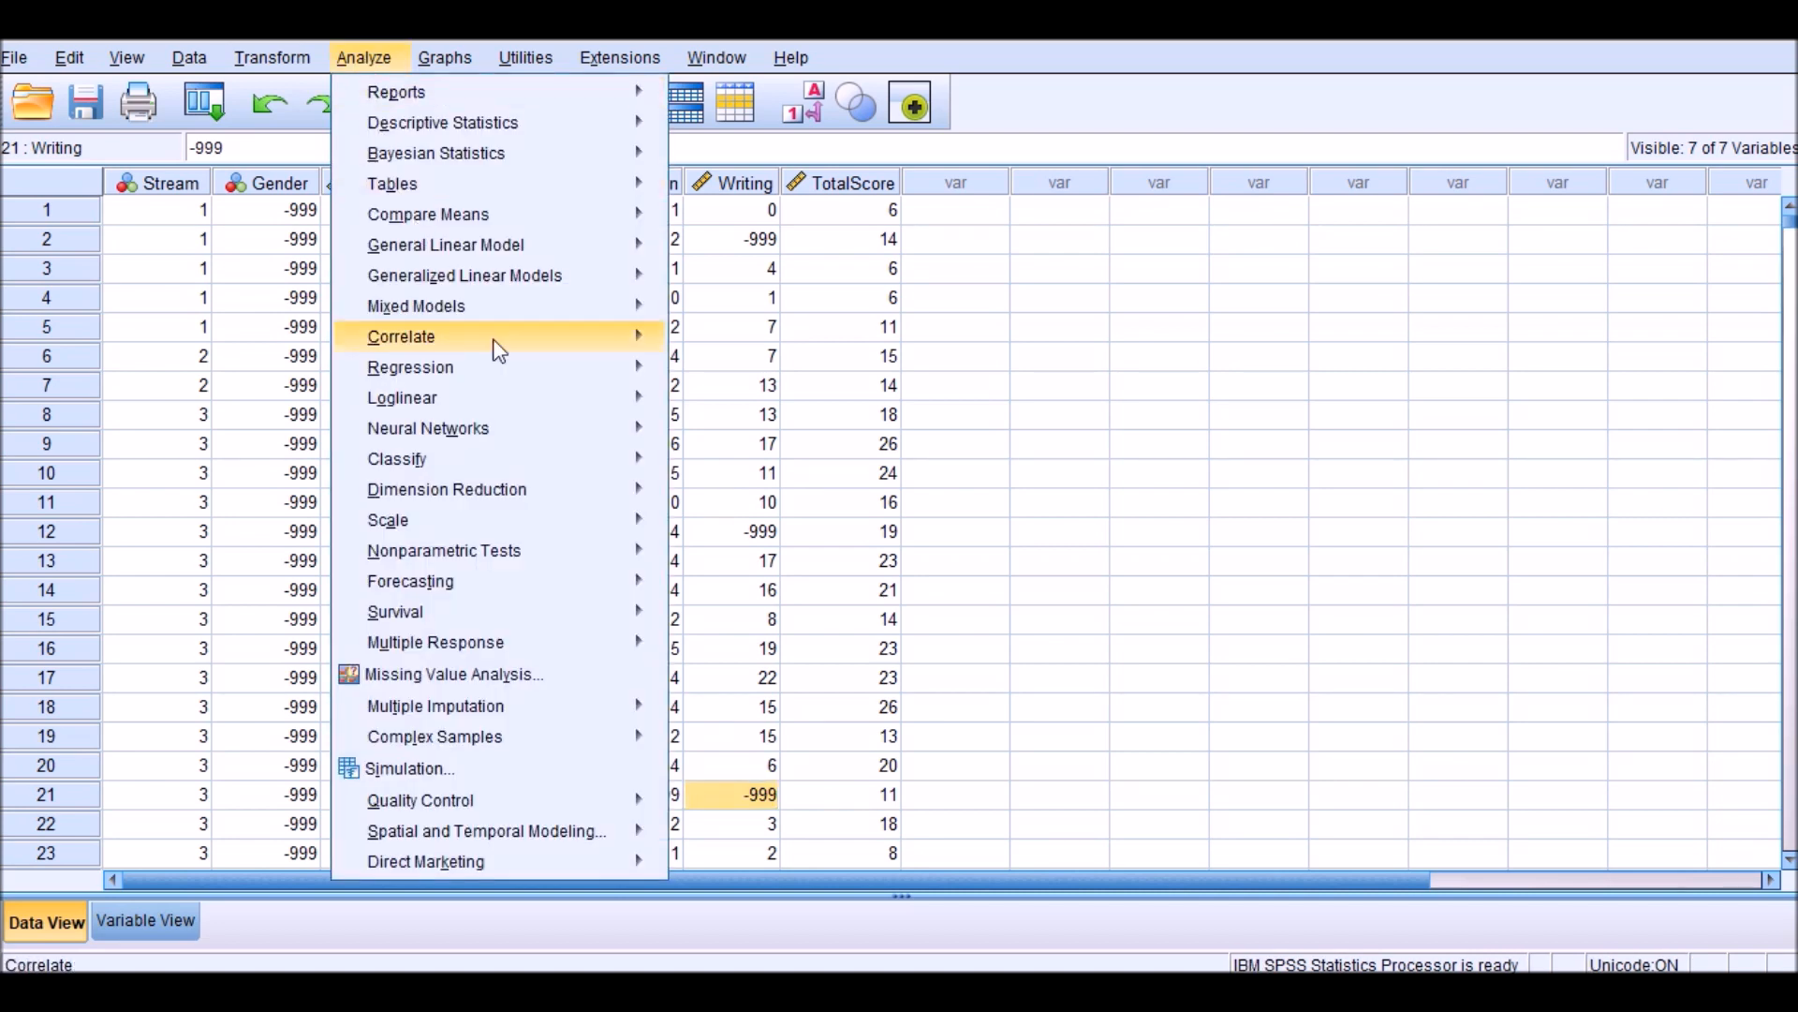
pyautogui.moveTo(590, 464)
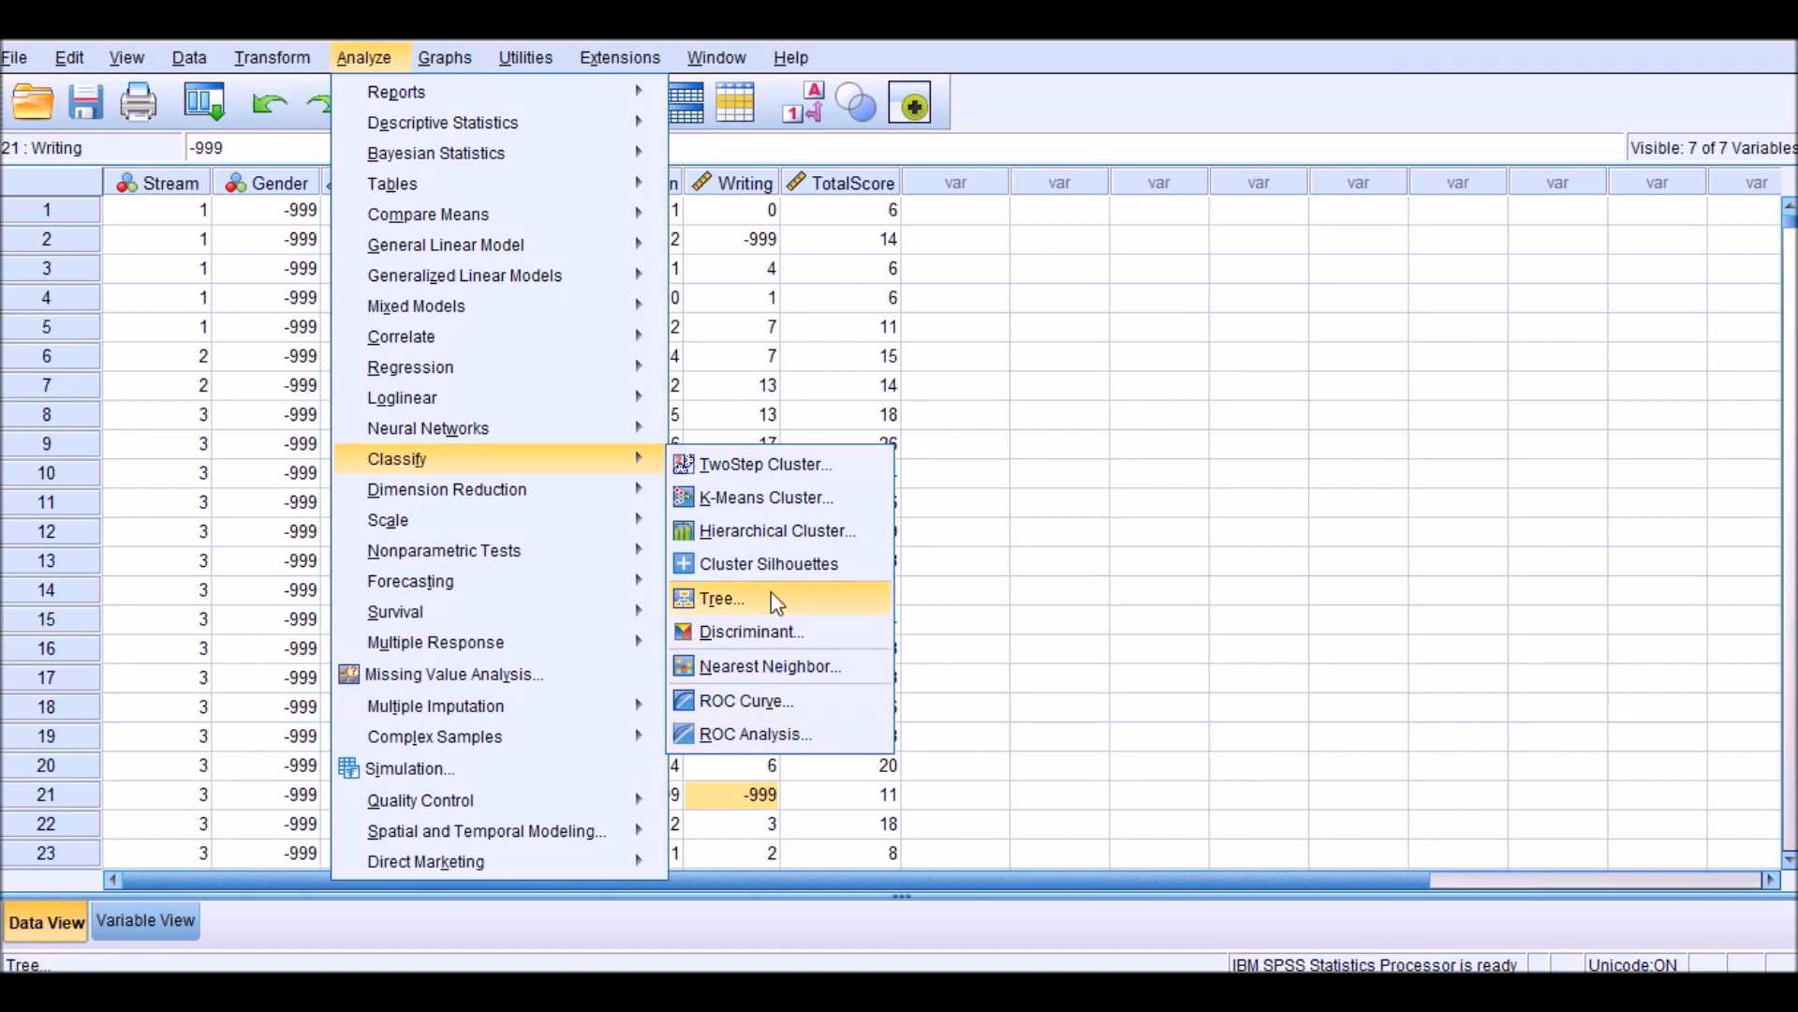
pyautogui.click(755, 475)
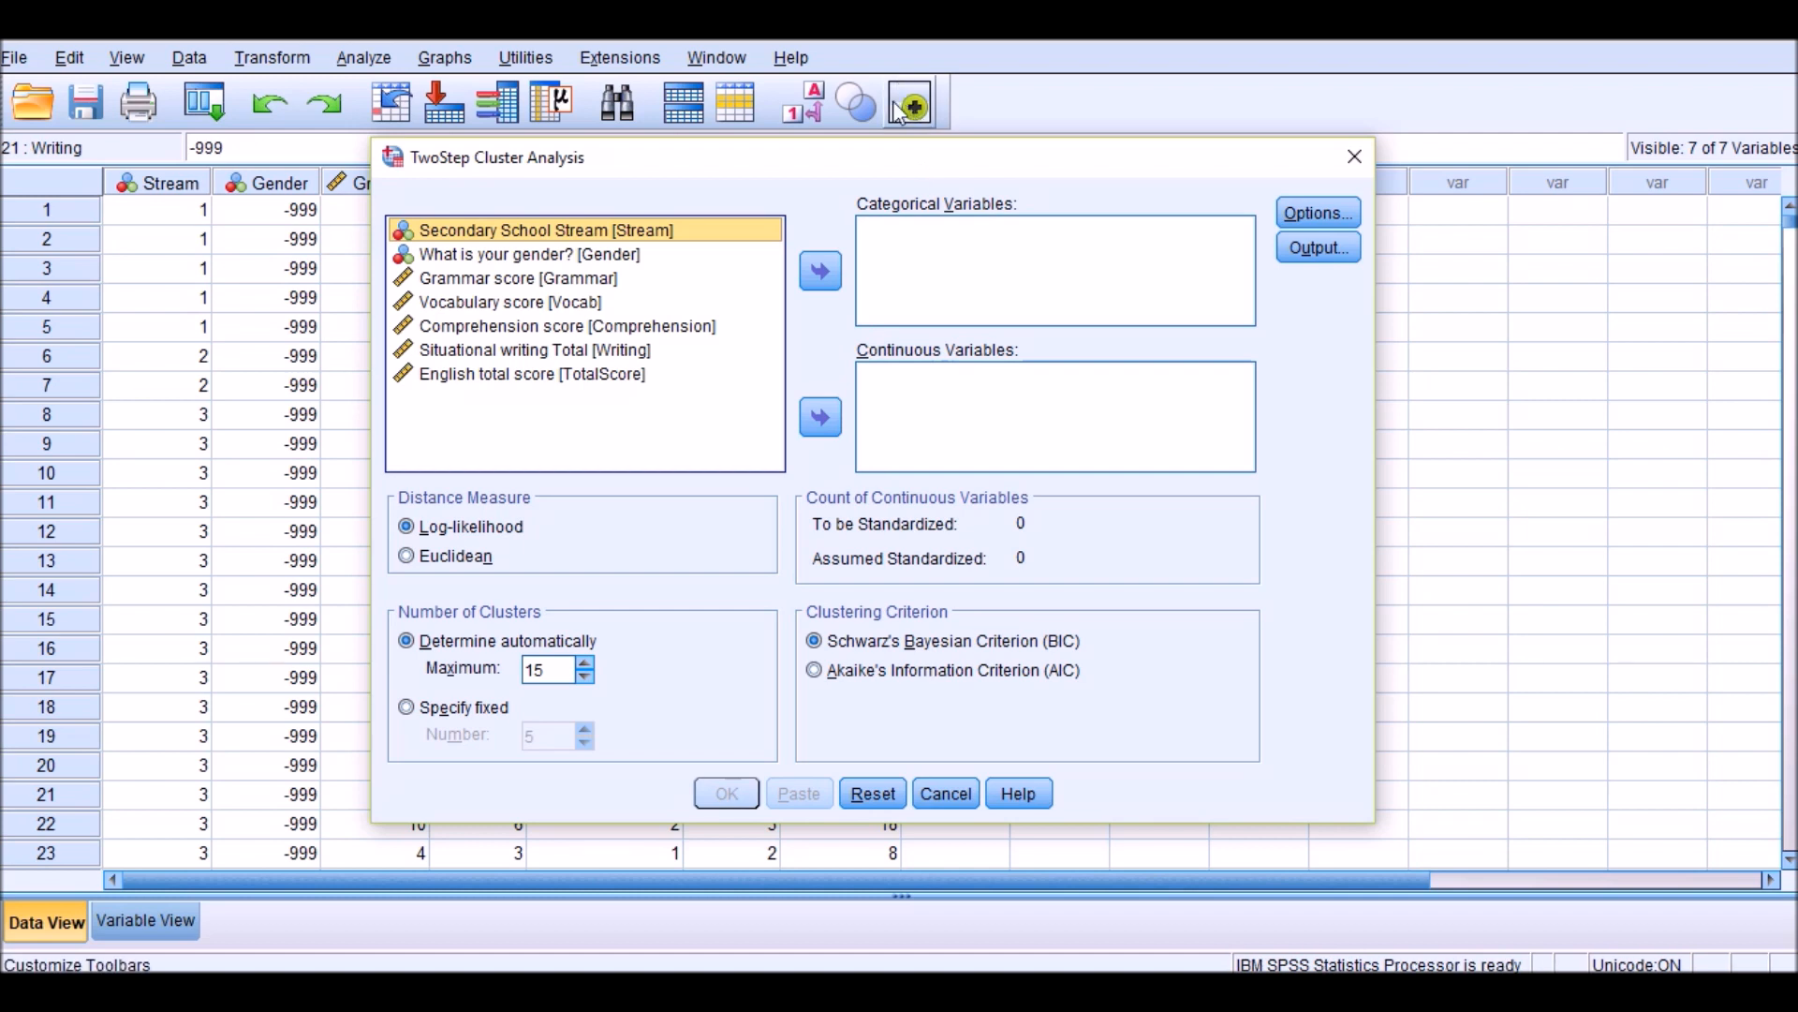
pyautogui.moveTo(870, 139); pyautogui.dragTo(870, 132)
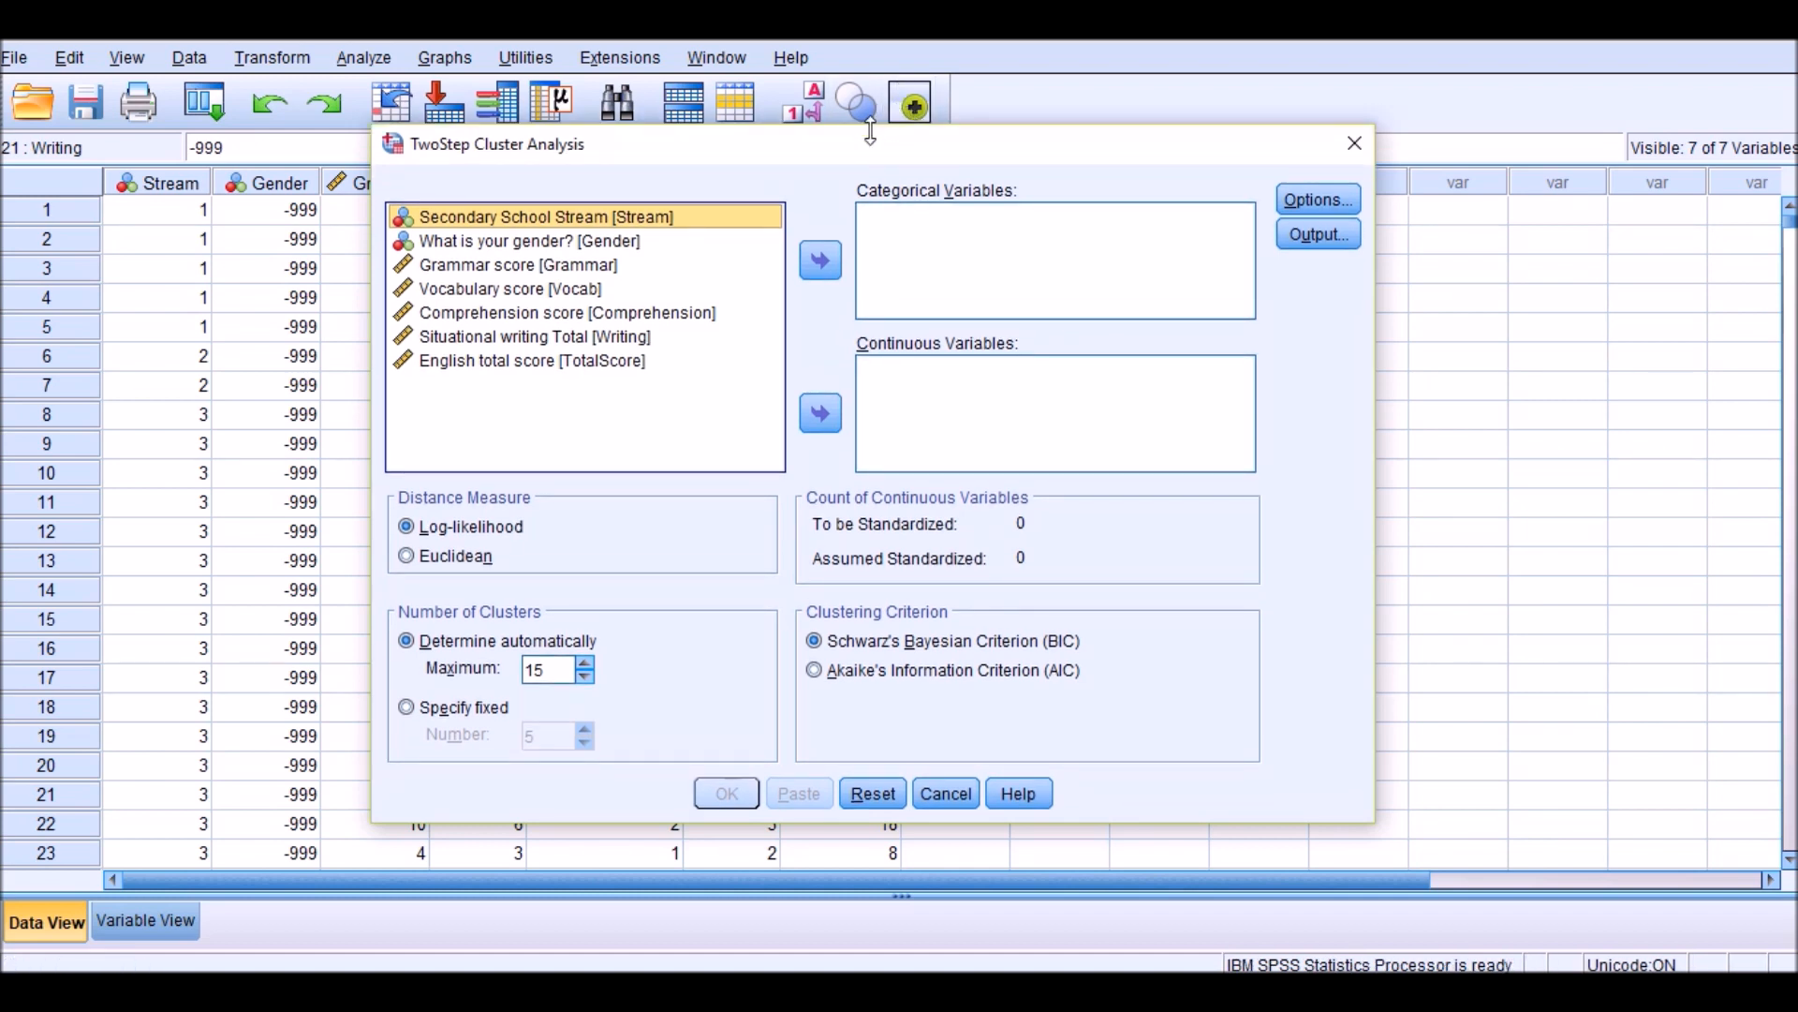
pyautogui.moveTo(886, 150); pyautogui.dragTo(888, 160)
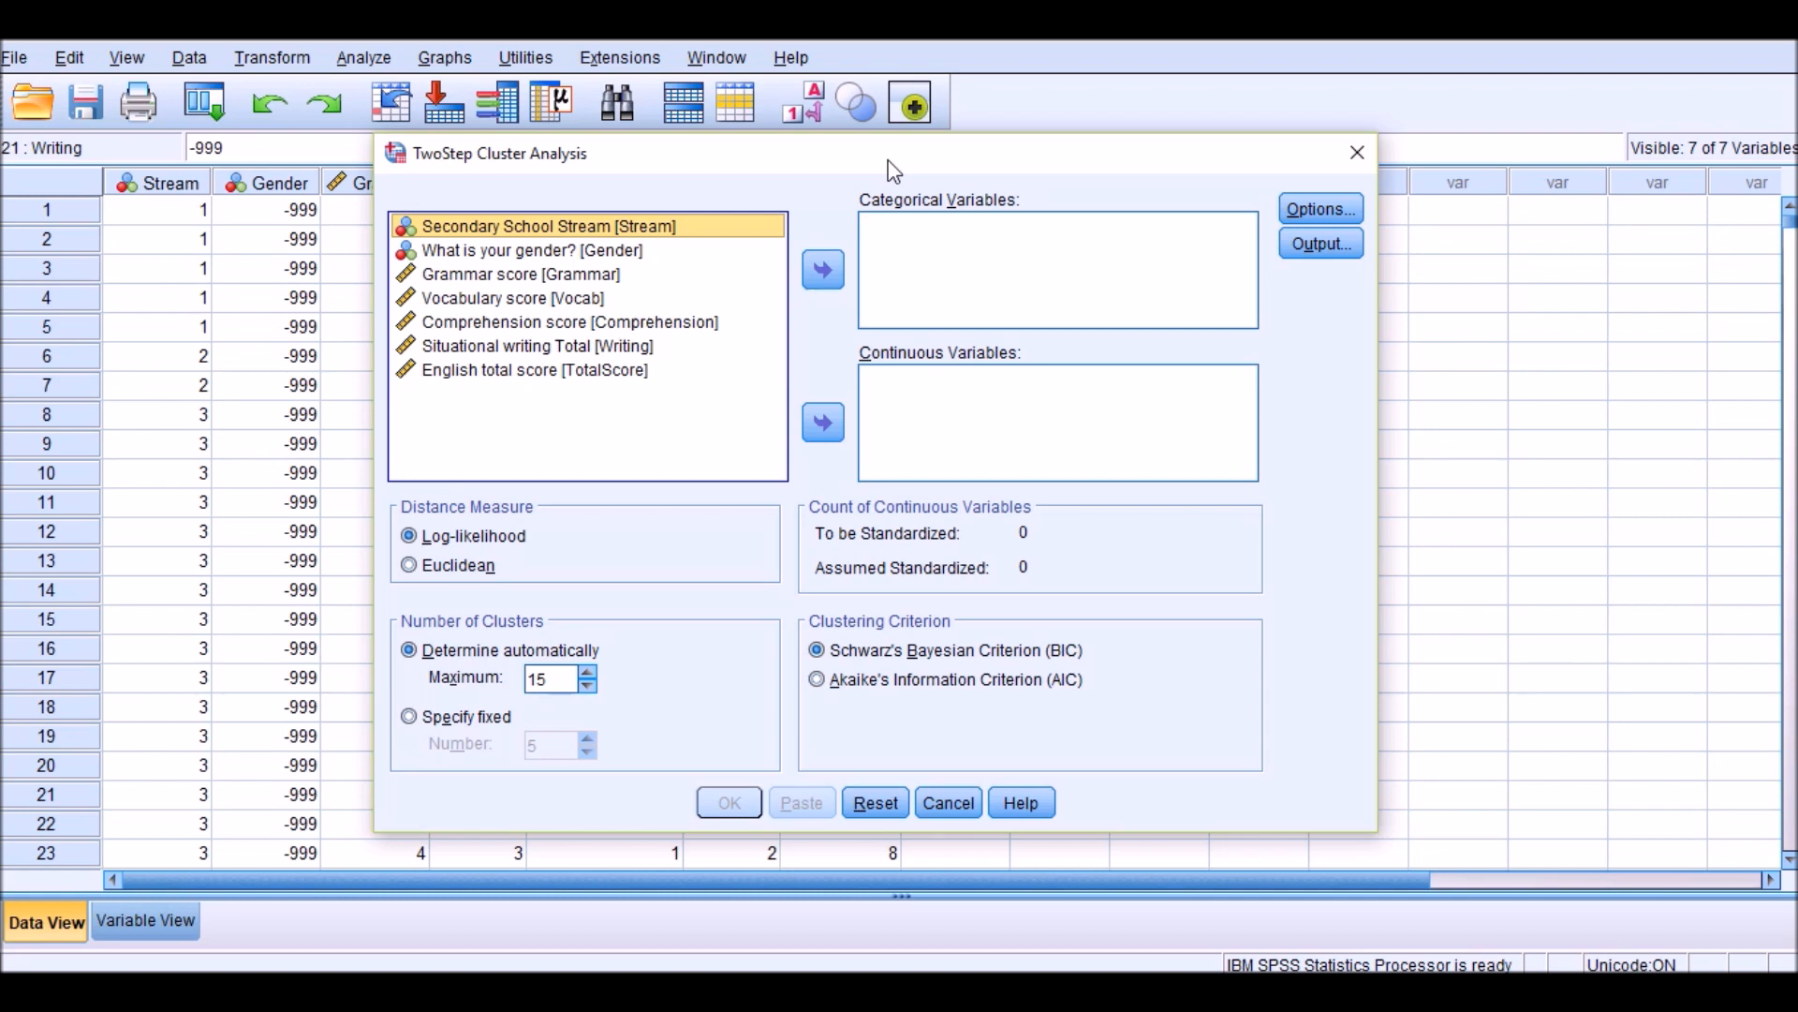
pyautogui.moveTo(894, 171); pyautogui.dragTo(884, 171)
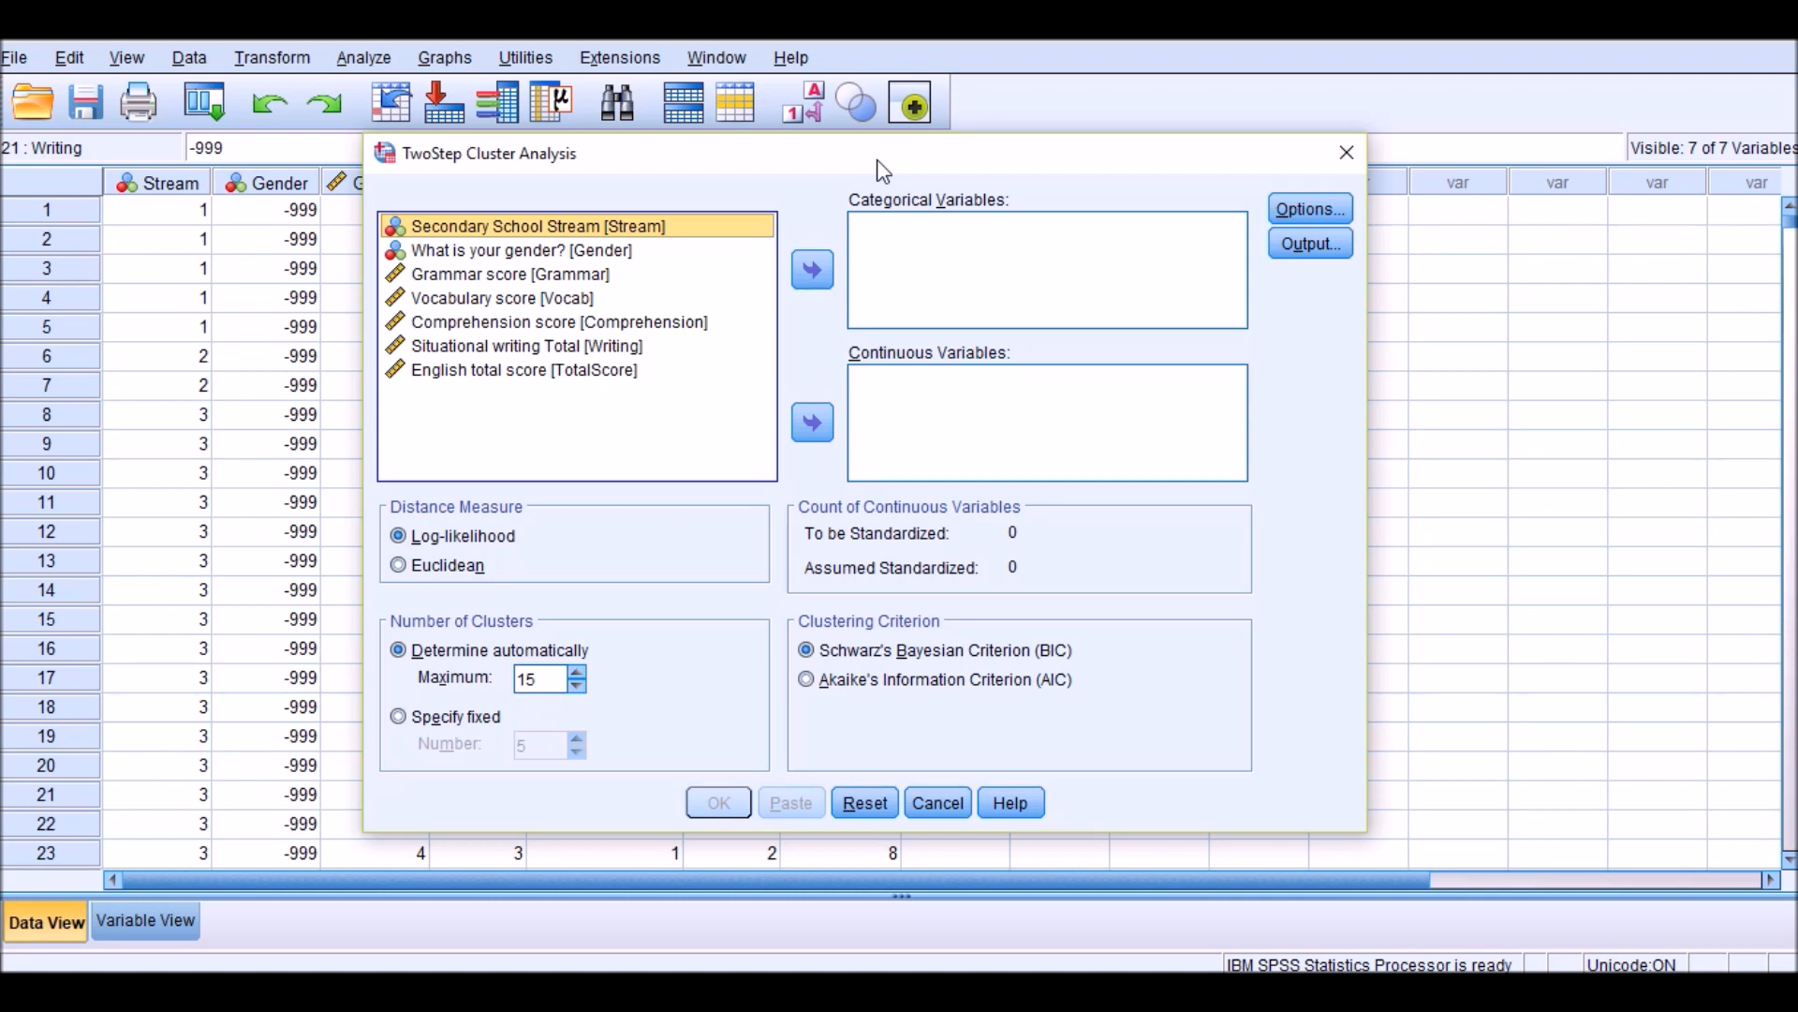
pyautogui.moveTo(885, 171); pyautogui.dragTo(919, 172)
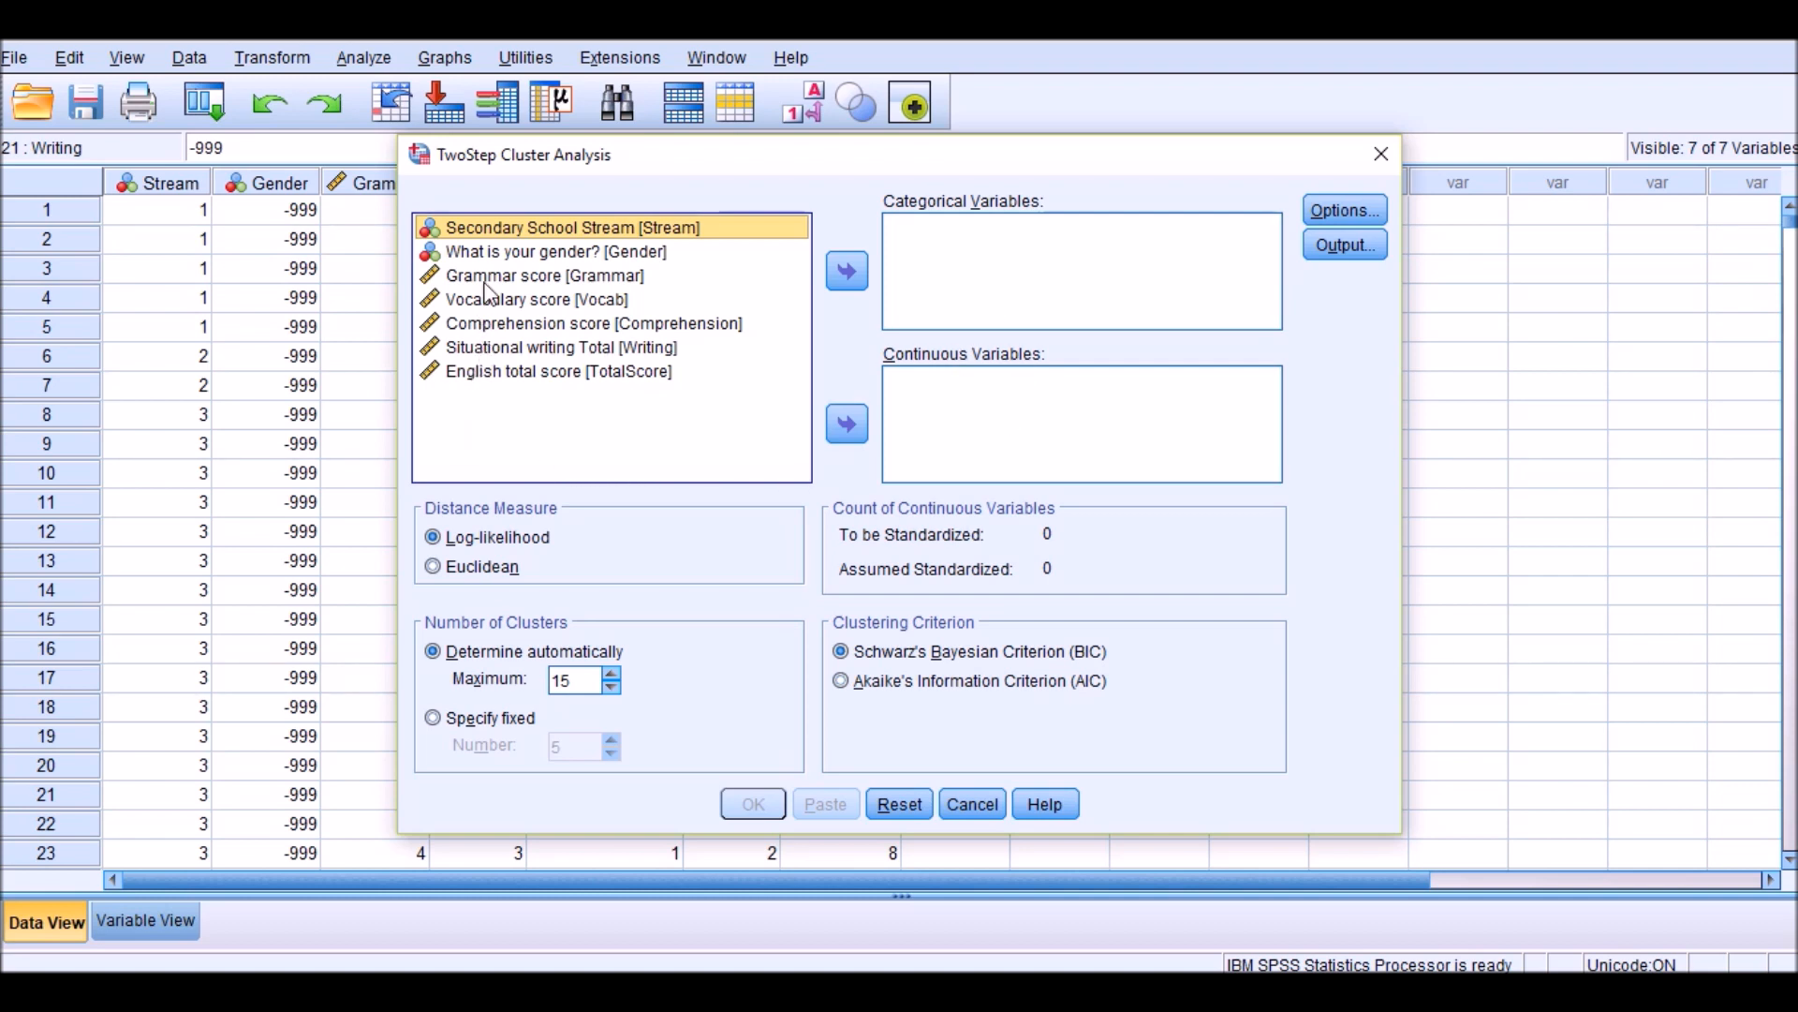
# Assign the Grammar, Vocabulary, Comprehension and Situational writing scores as continuous variables for the cluster analysis.
pyautogui.click(487, 280)
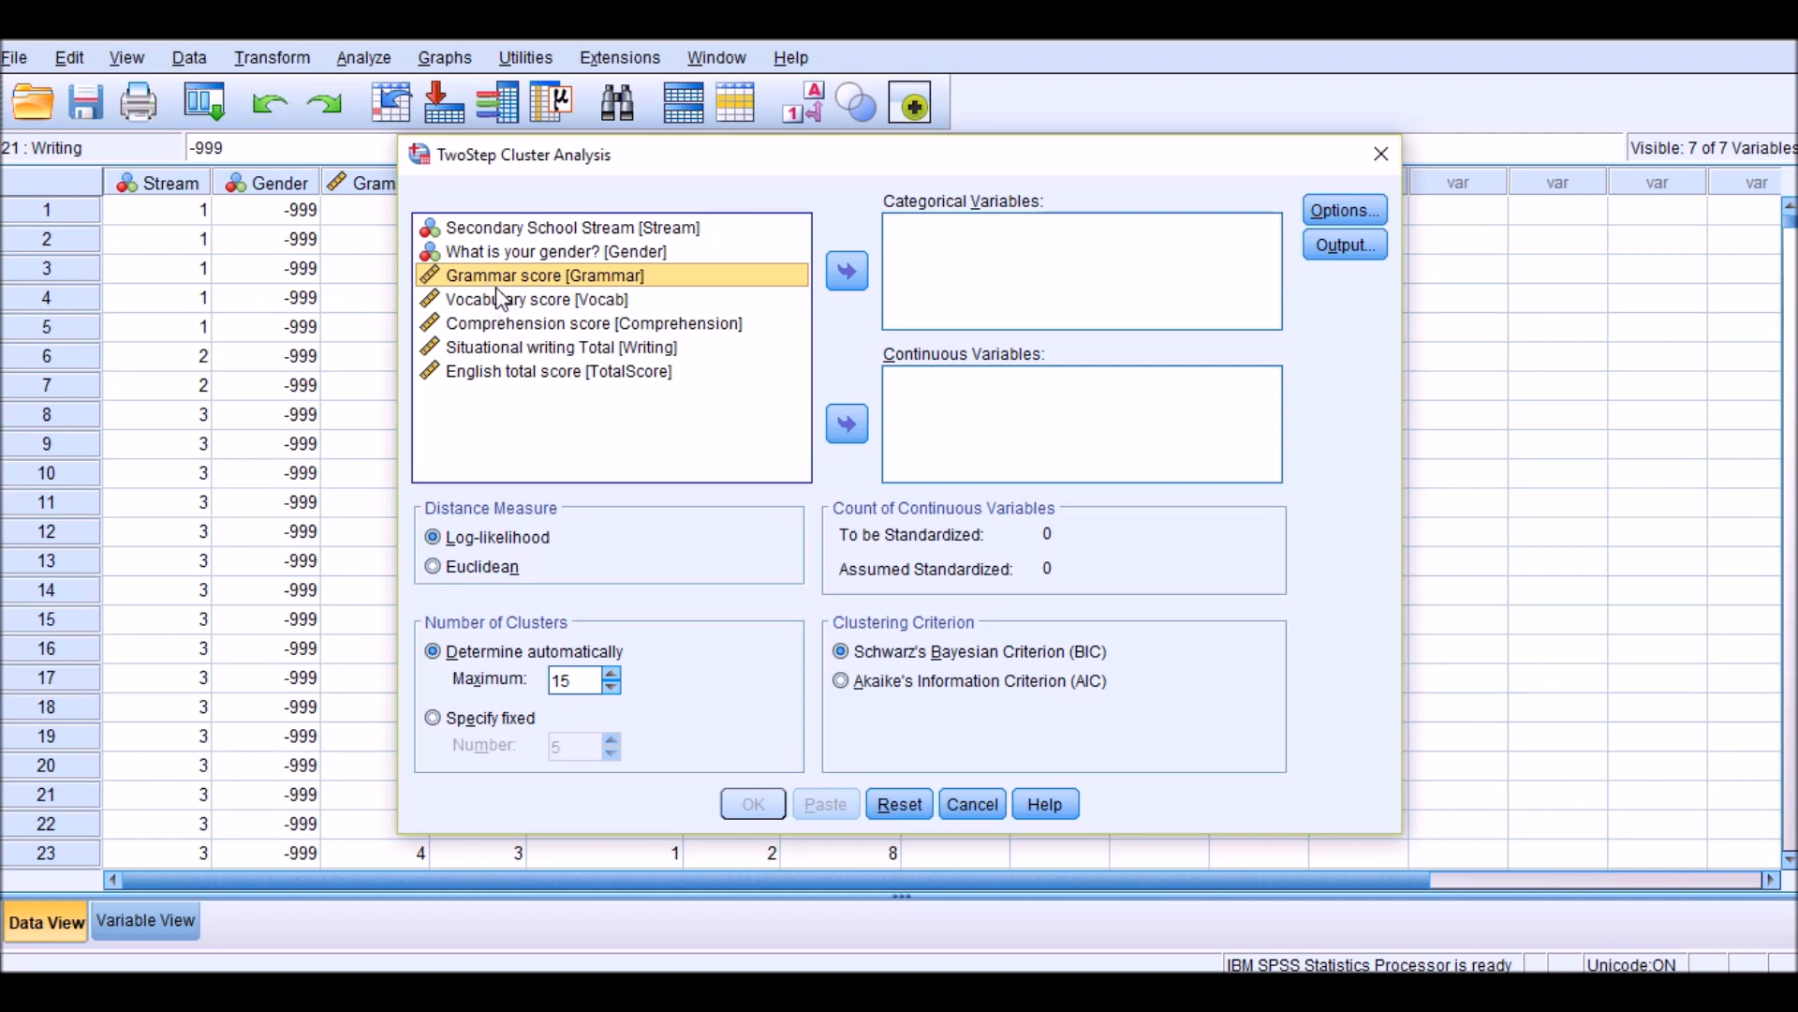
pyautogui.keyDown('shift'); pyautogui.click(487, 348); pyautogui.keyUp('shift')
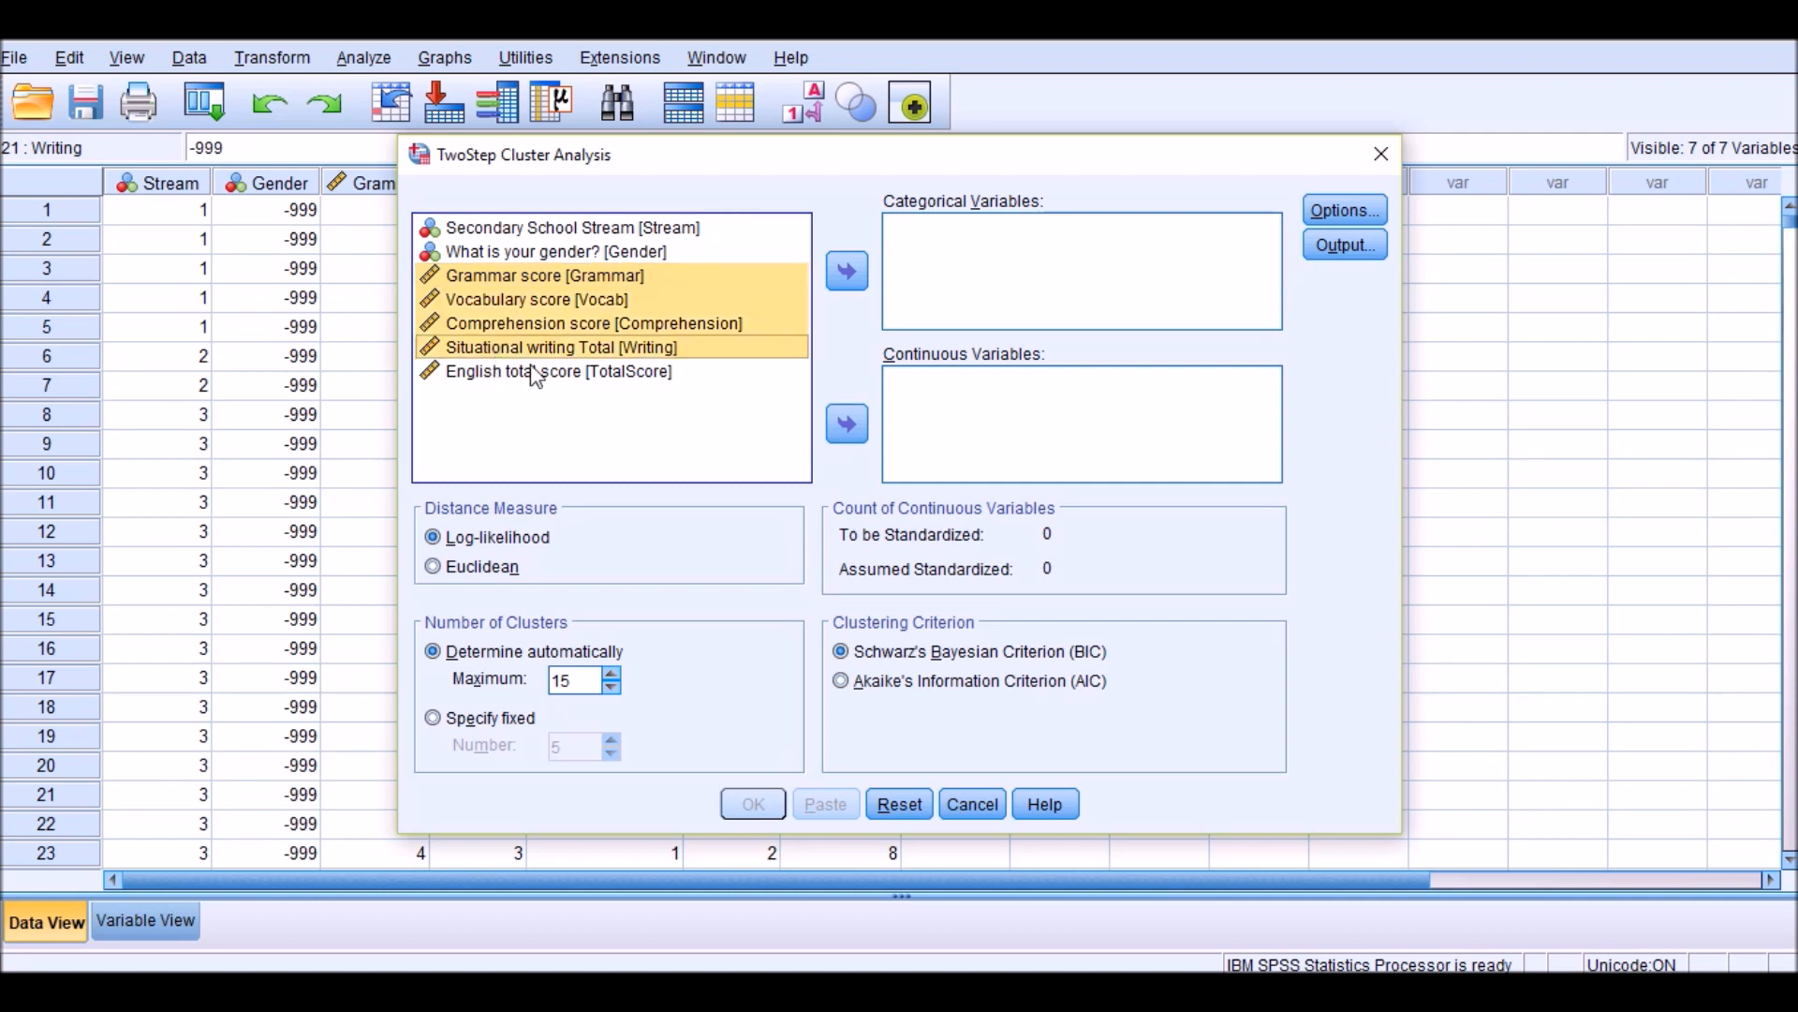
pyautogui.click(847, 424)
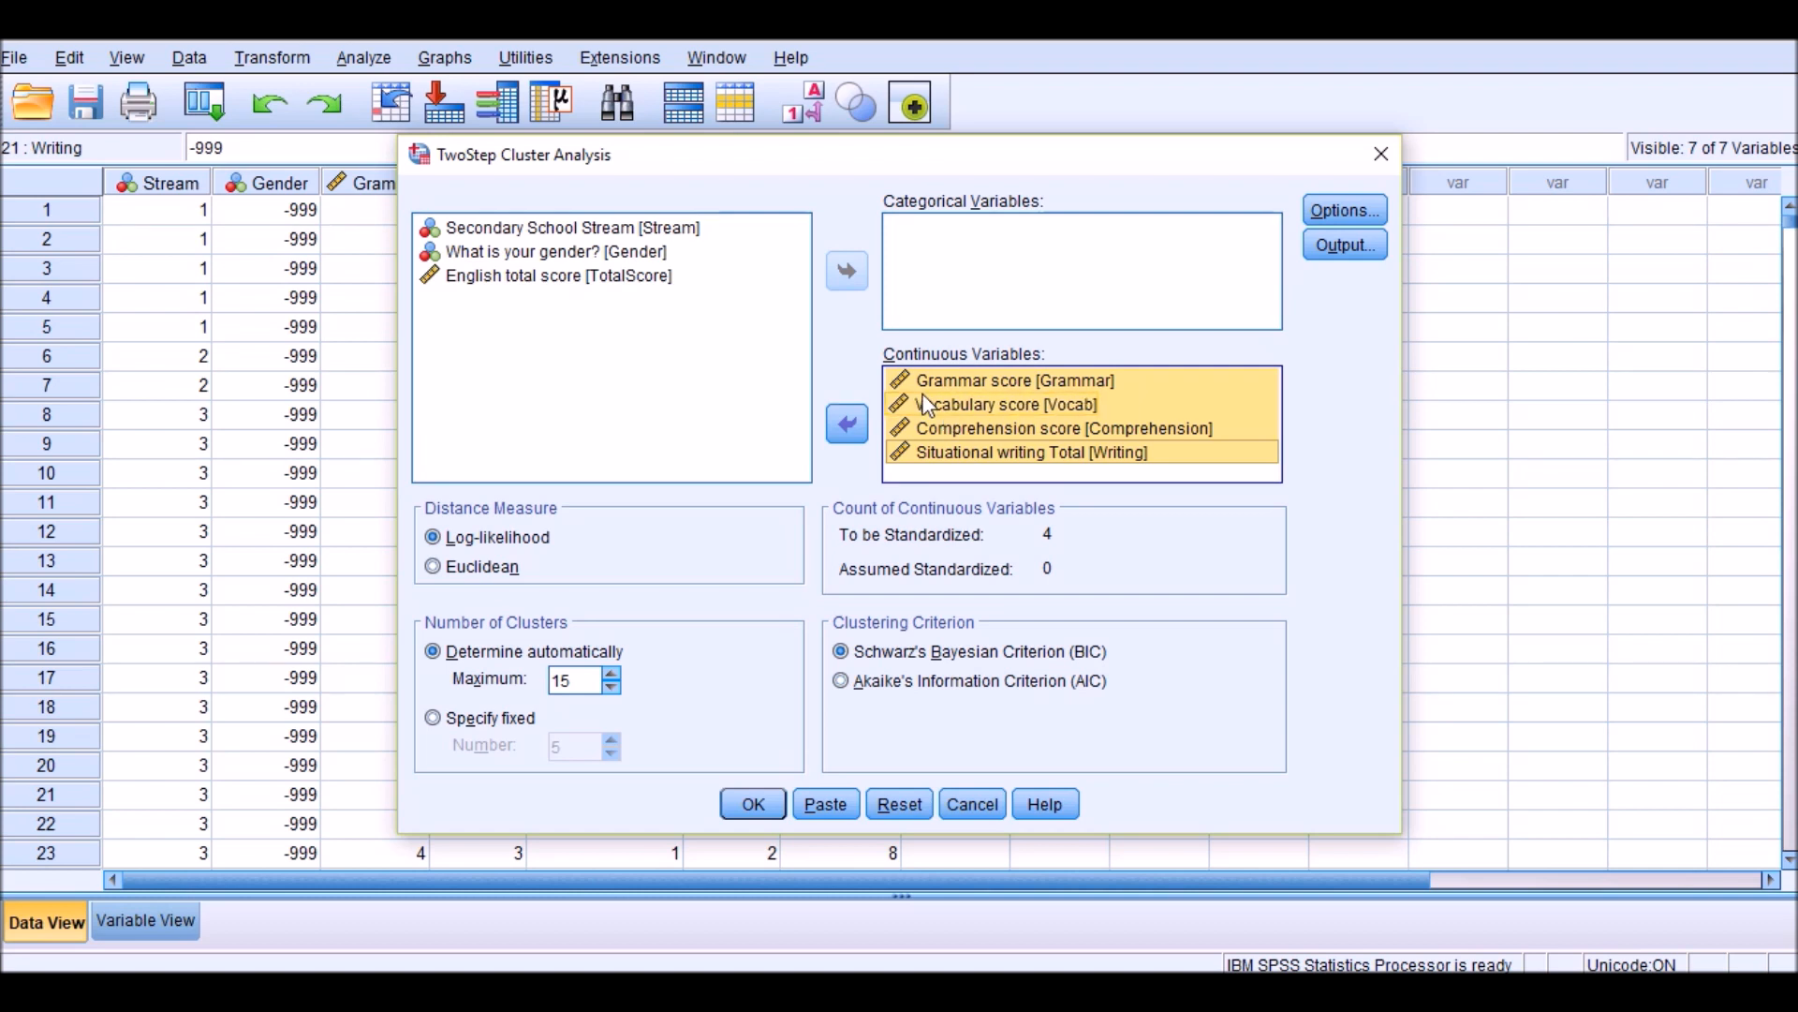
# Assign Gender as the categorical variable for the cluster analysis.
pyautogui.click(616, 253)
pyautogui.click(847, 271)
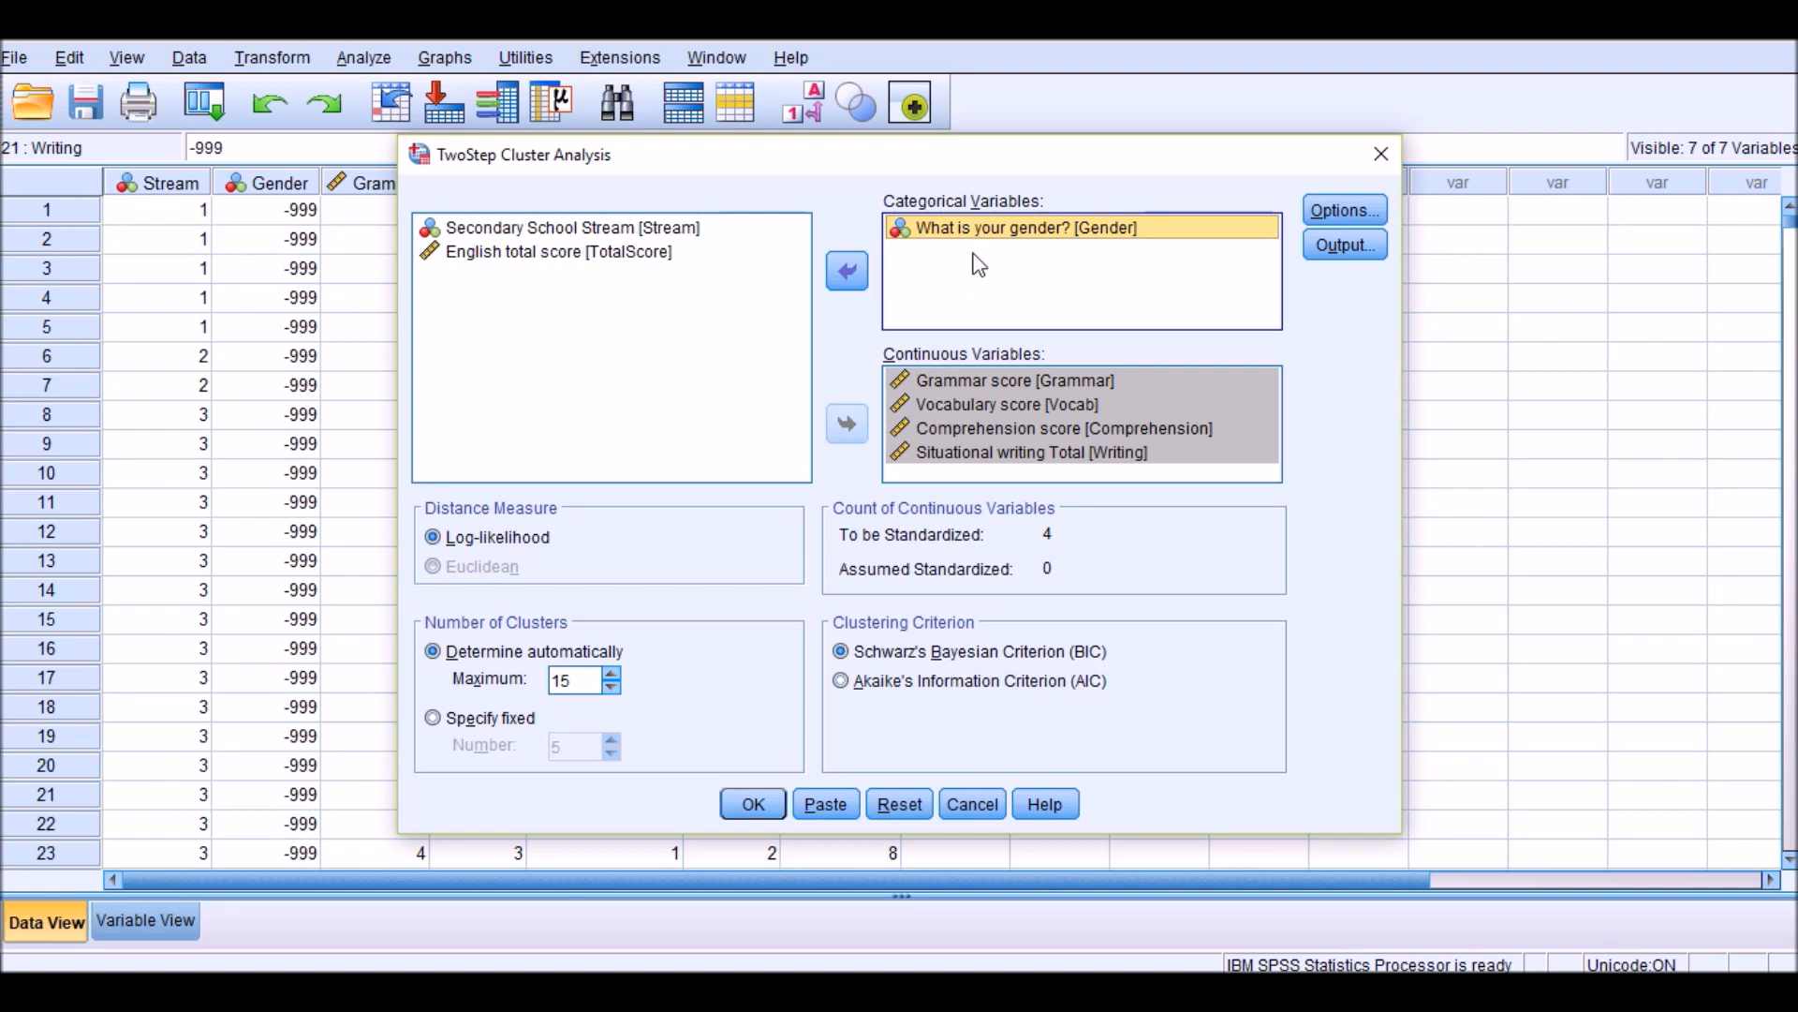
pyautogui.moveTo(968, 160); pyautogui.dragTo(927, 171)
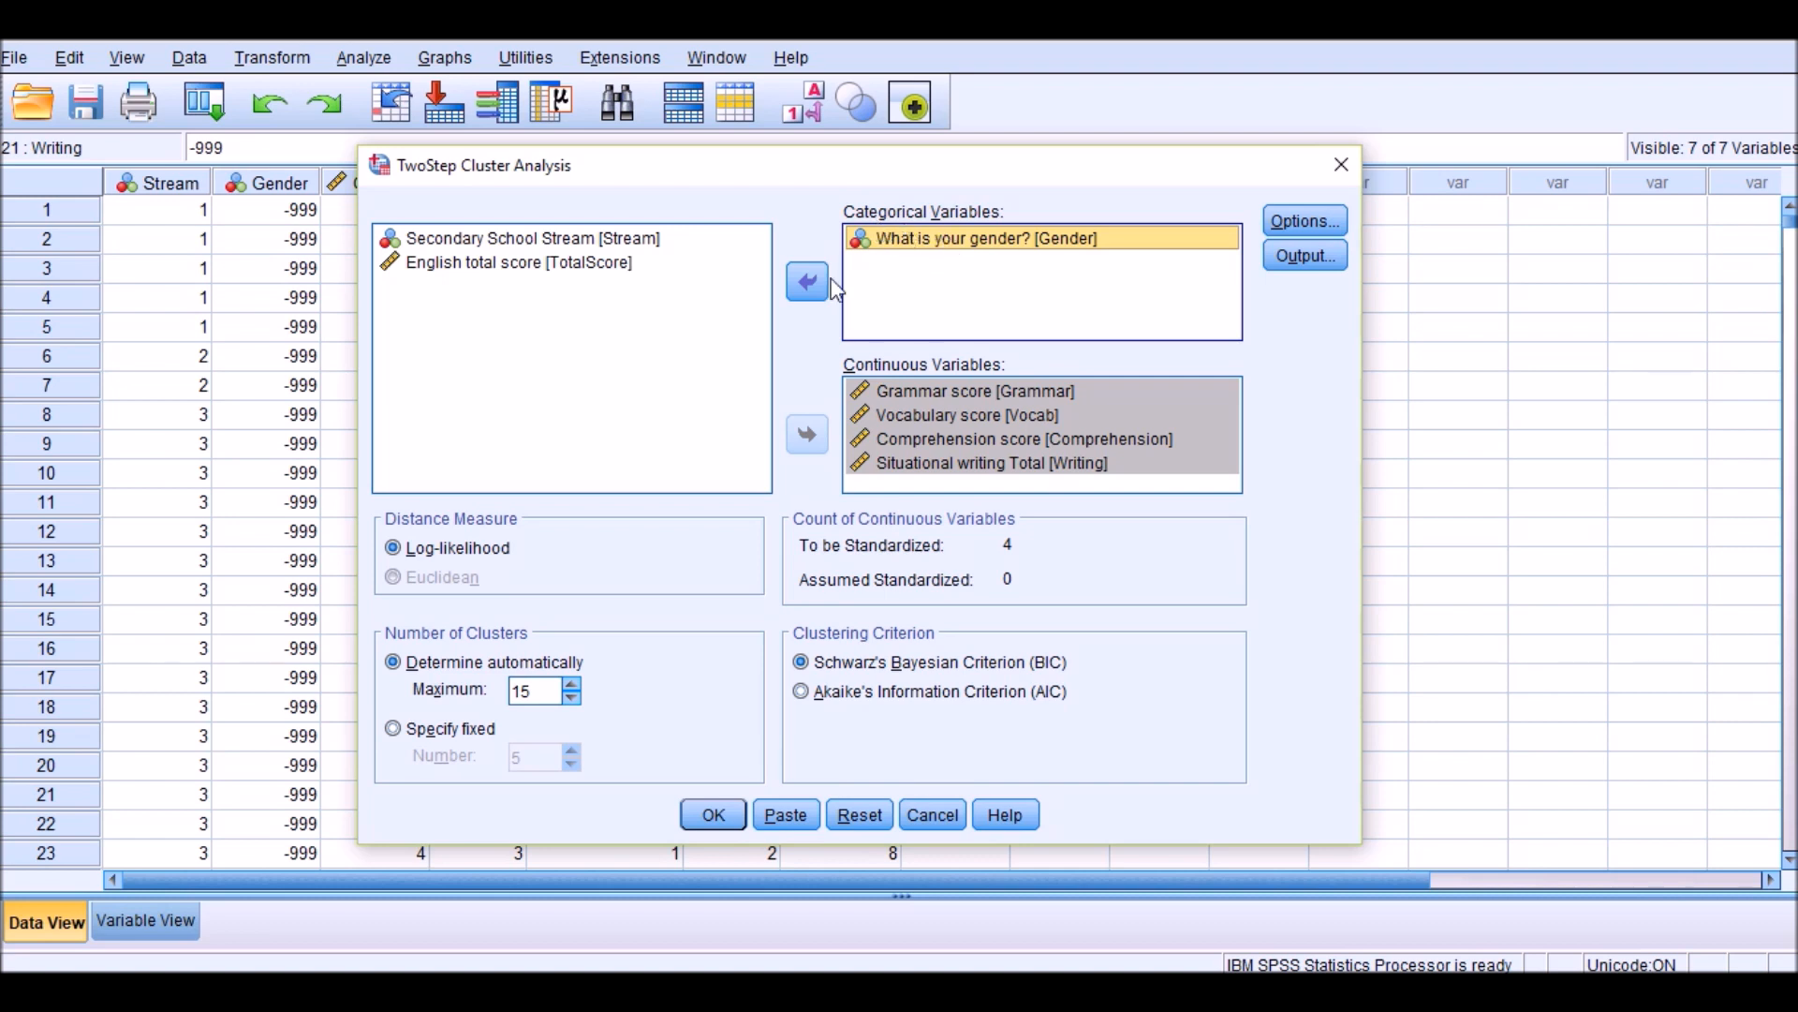
# Try the Euclidean distance measure with Gender taken out of the categorical variables, then restore Log-likelihood and add Gender back.
pyautogui.click(805, 284)
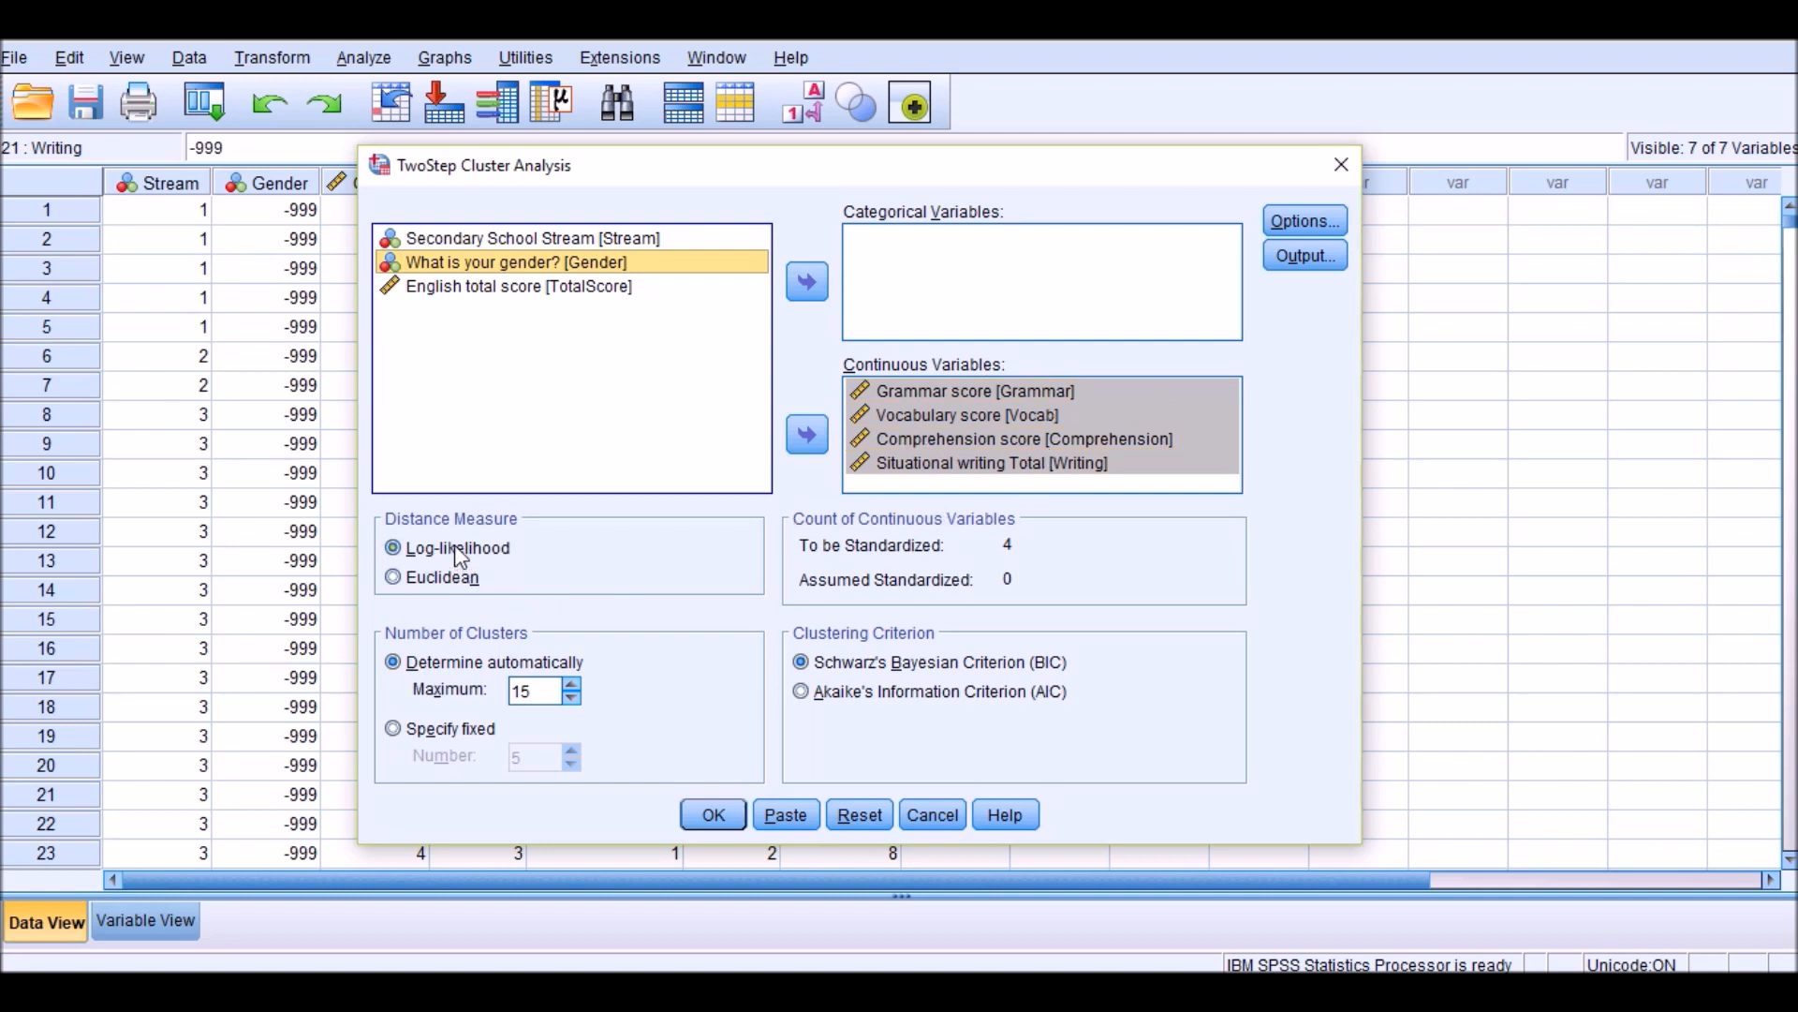
pyautogui.click(1024, 468)
pyautogui.click(816, 289)
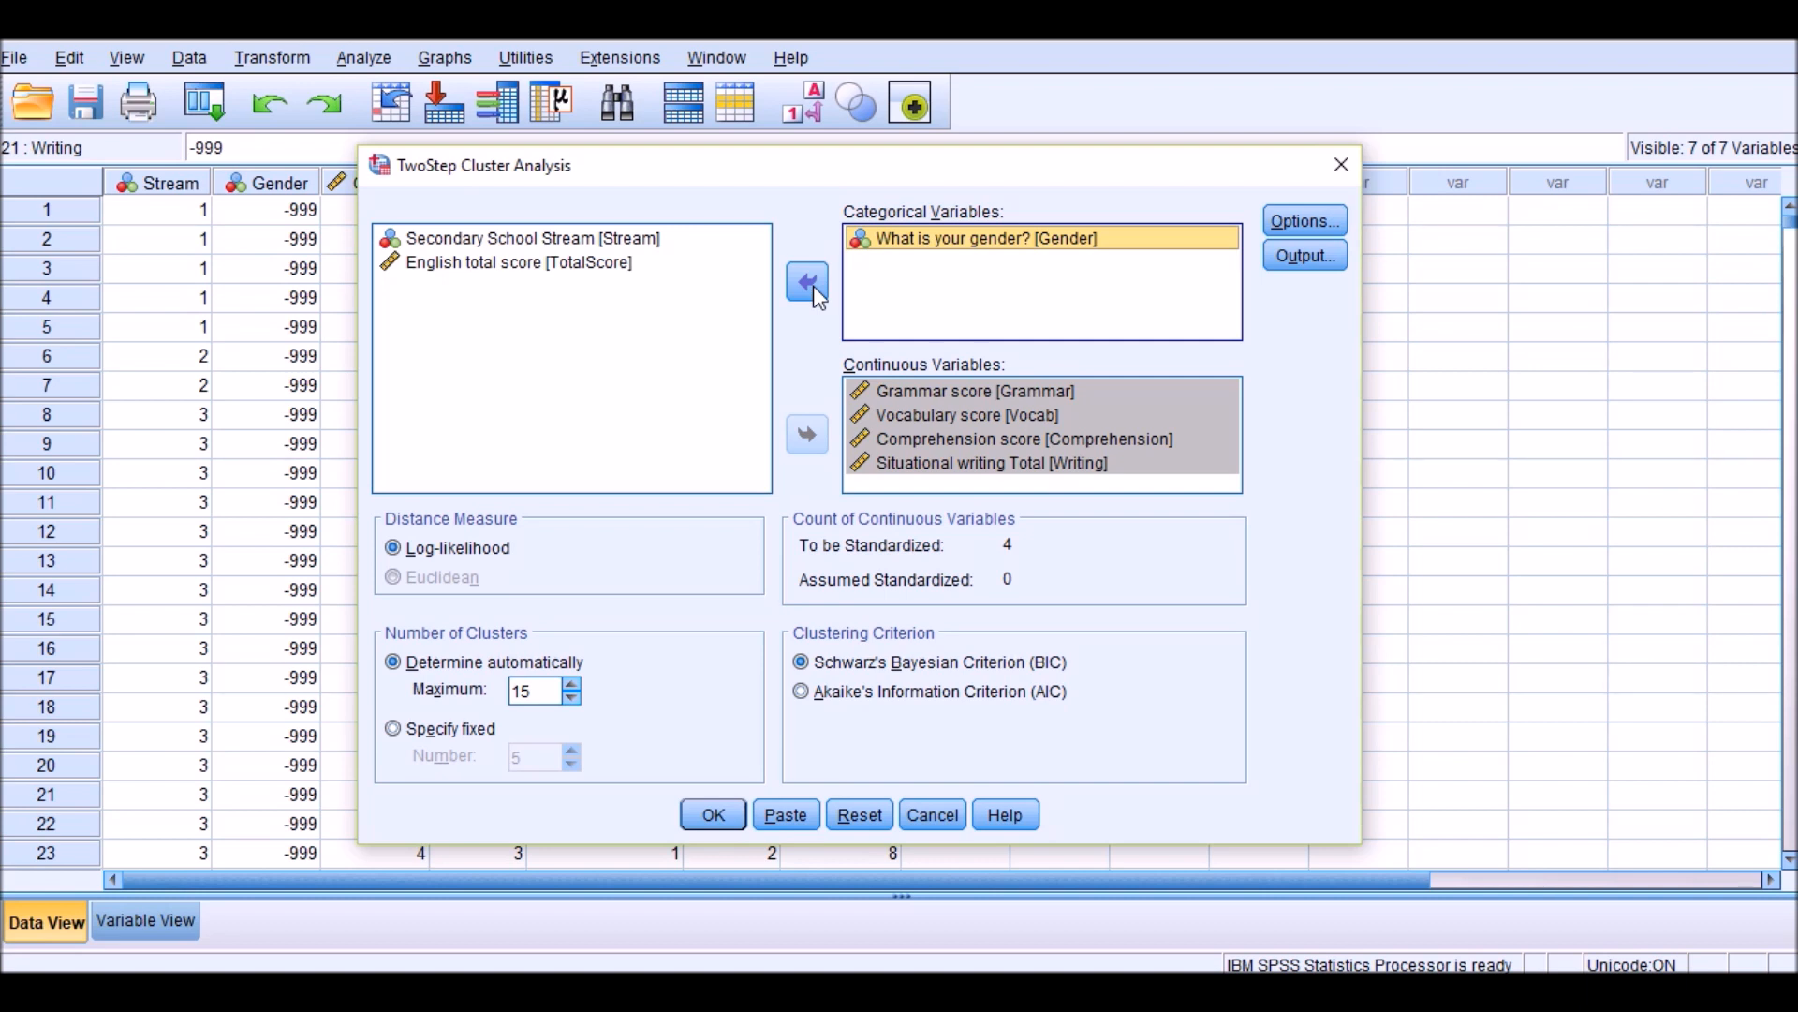
pyautogui.click(817, 295)
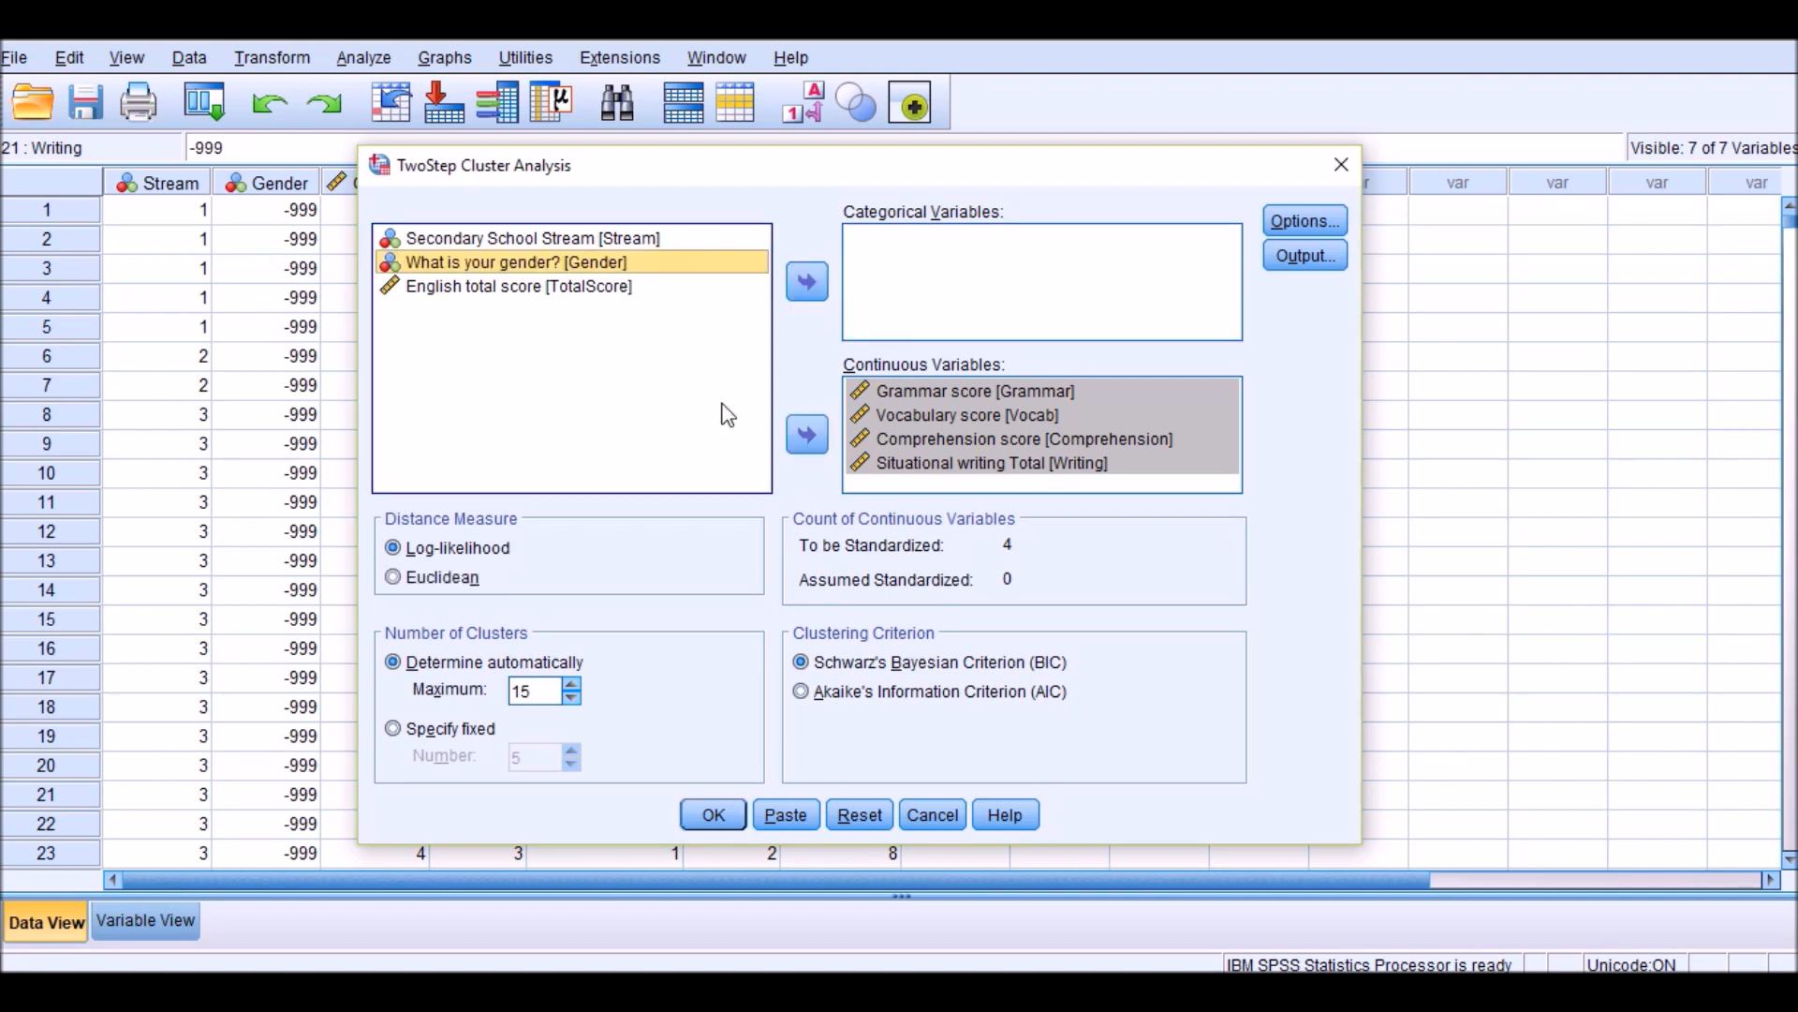
pyautogui.click(437, 584)
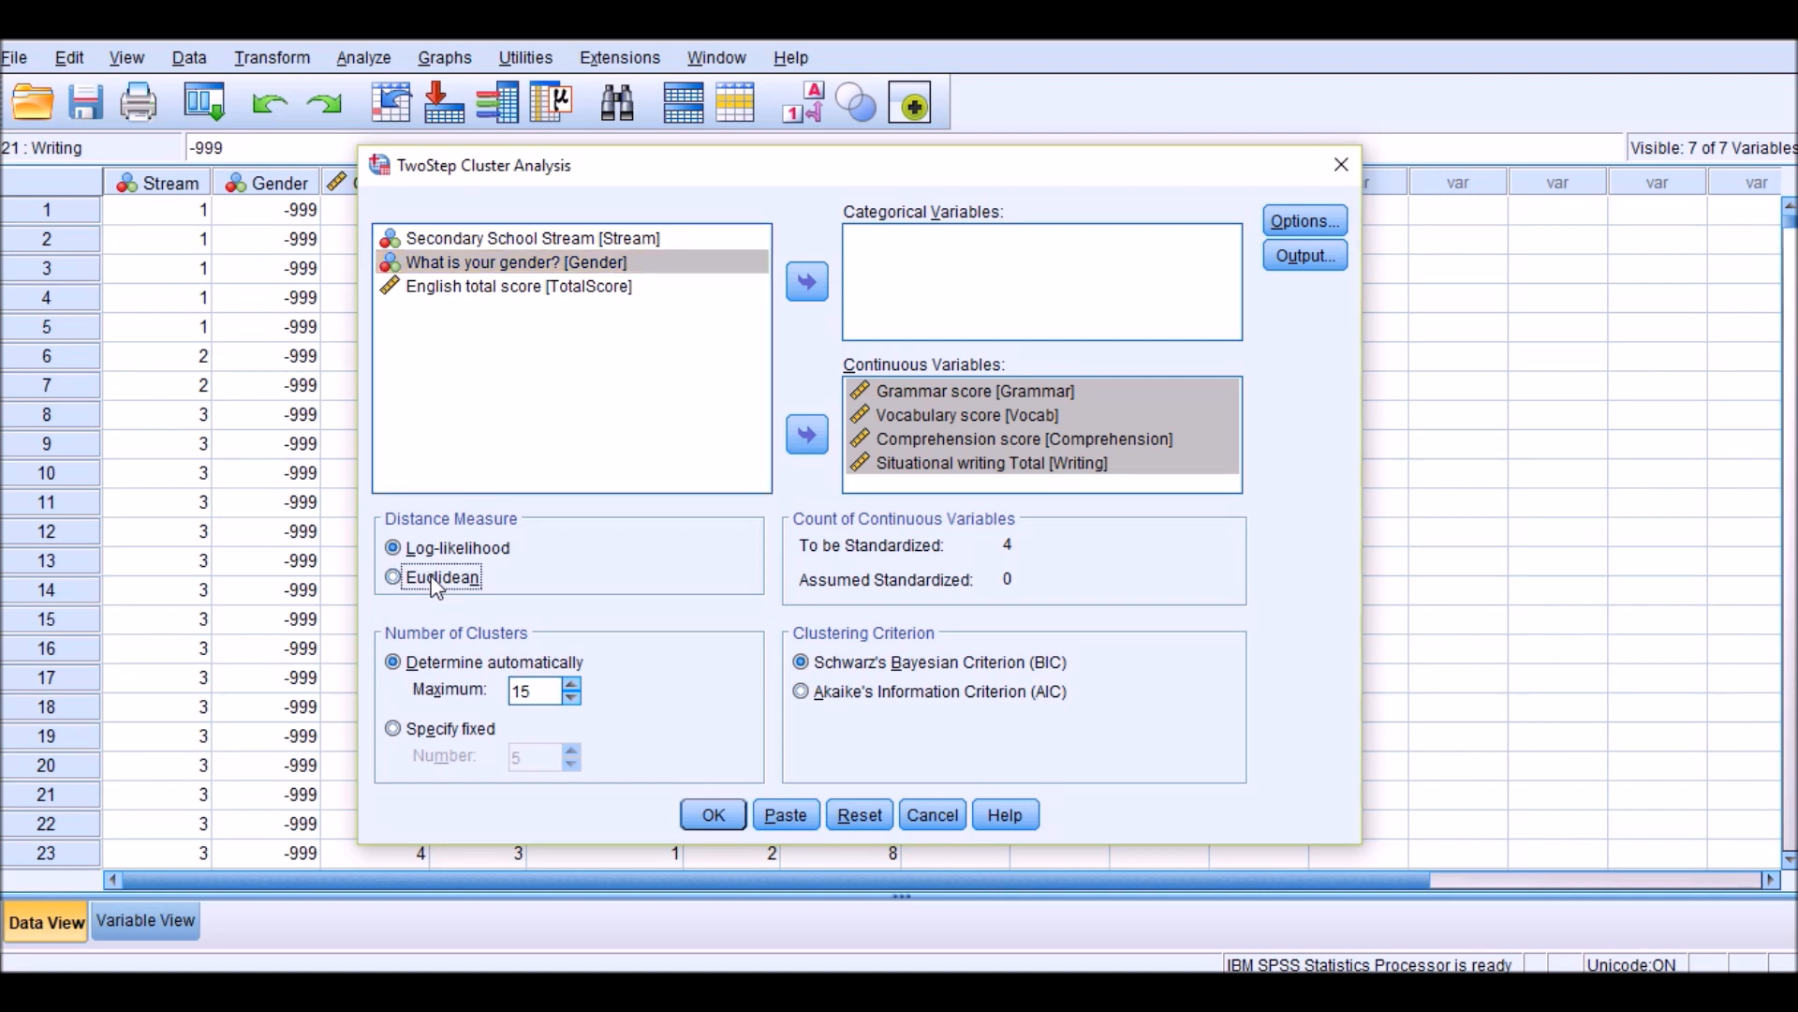
pyautogui.click(437, 584)
pyautogui.click(426, 551)
pyautogui.click(807, 293)
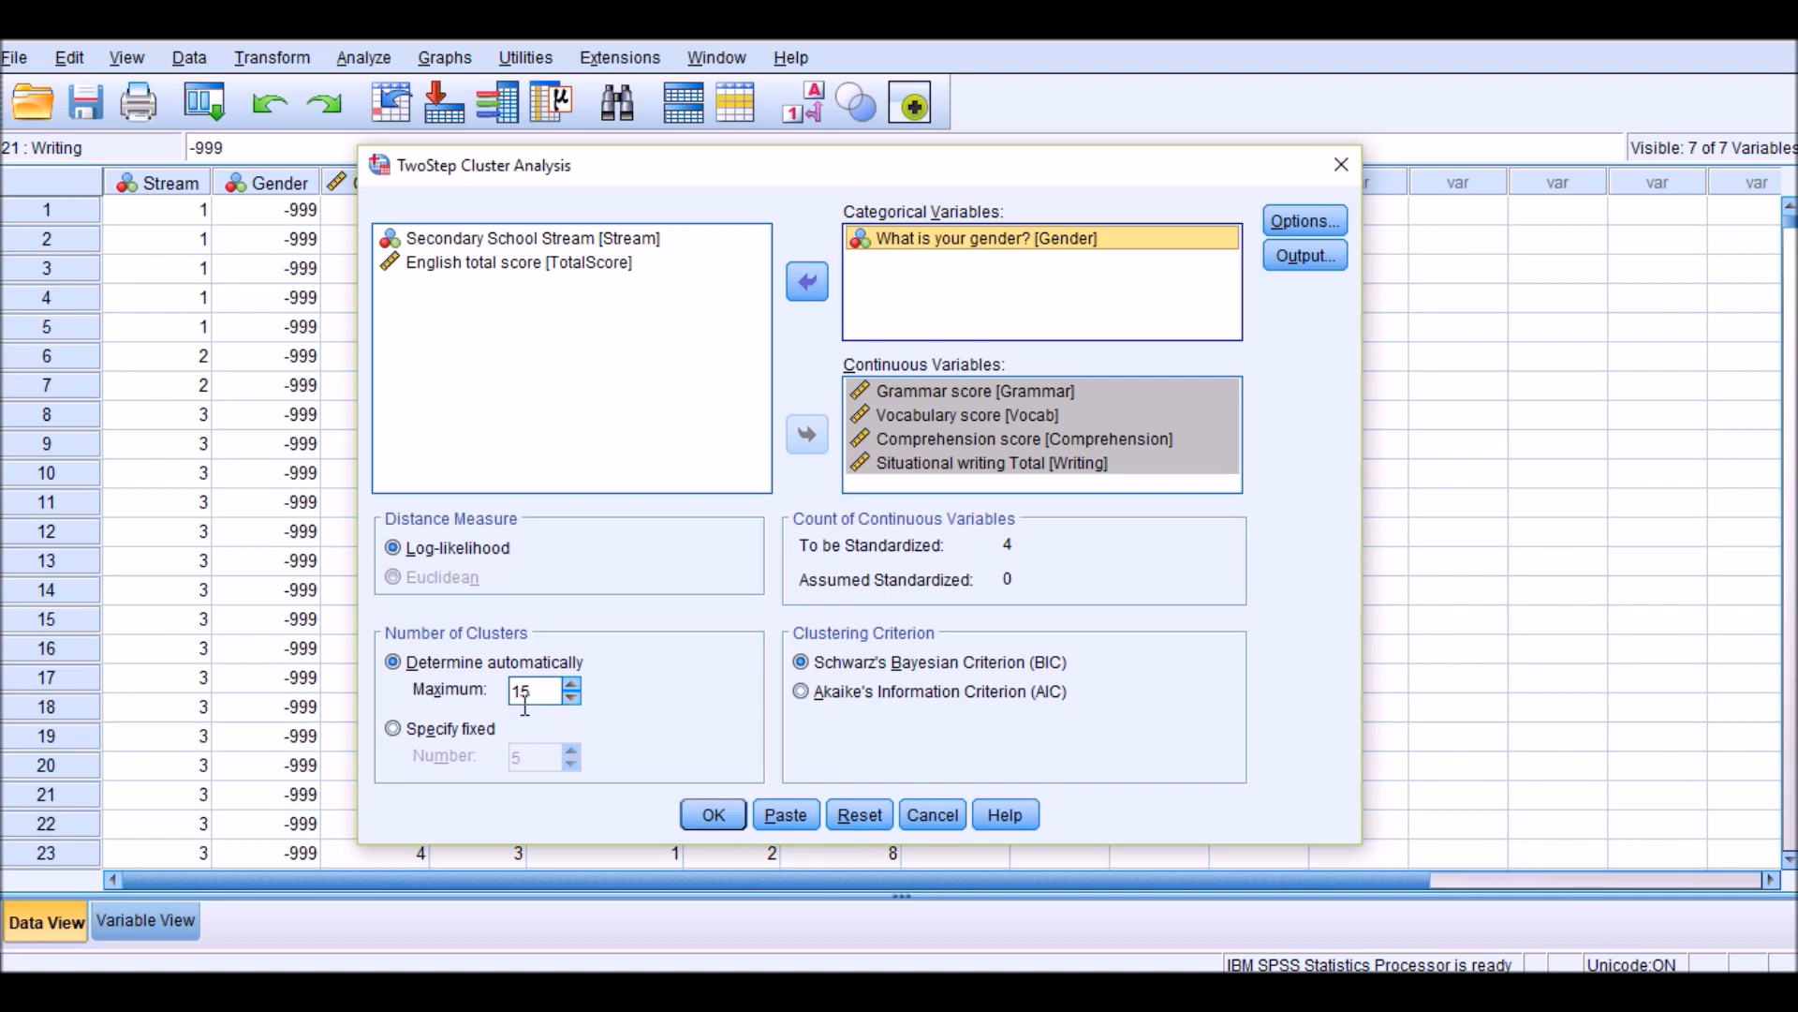
# Lower the maximum number of clusters allowed for automatic determination.
pyautogui.click(579, 701)
pyautogui.click(579, 701)
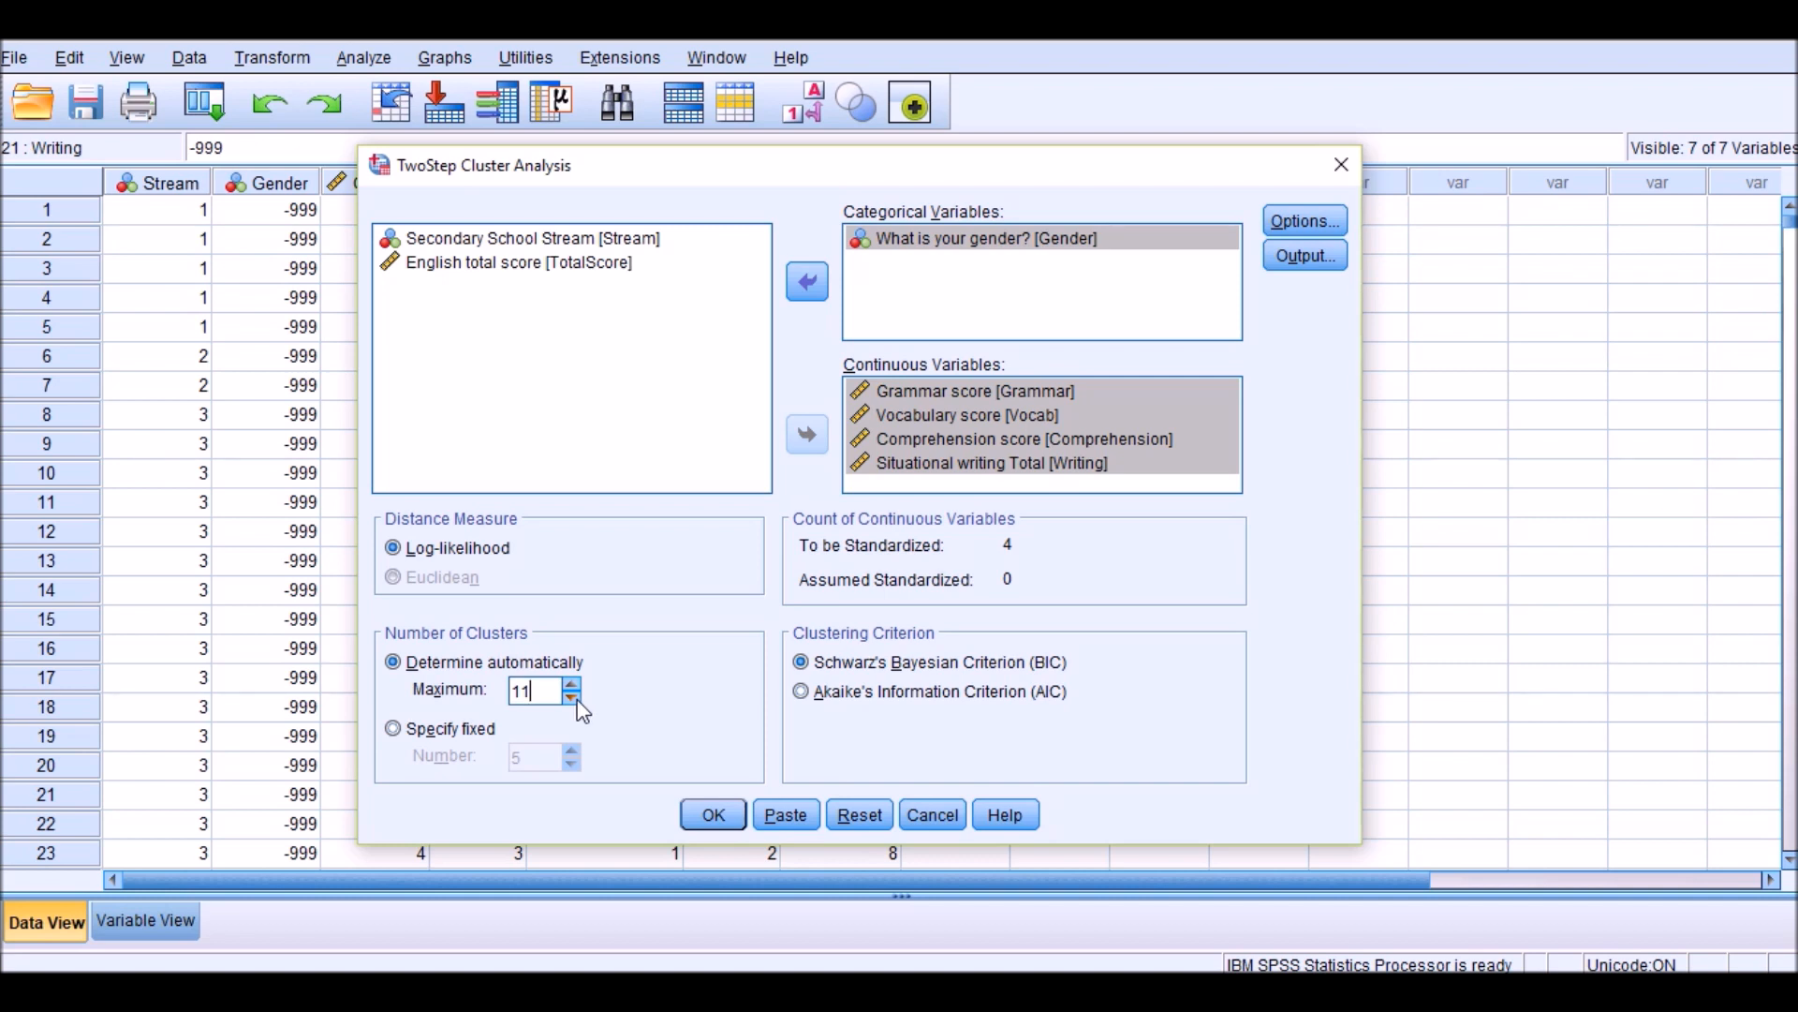
pyautogui.click(578, 701)
# Open the TwoStep Cluster options and switch noise handling for outliers on and back off to see its percentage setting.
pyautogui.click(1299, 221)
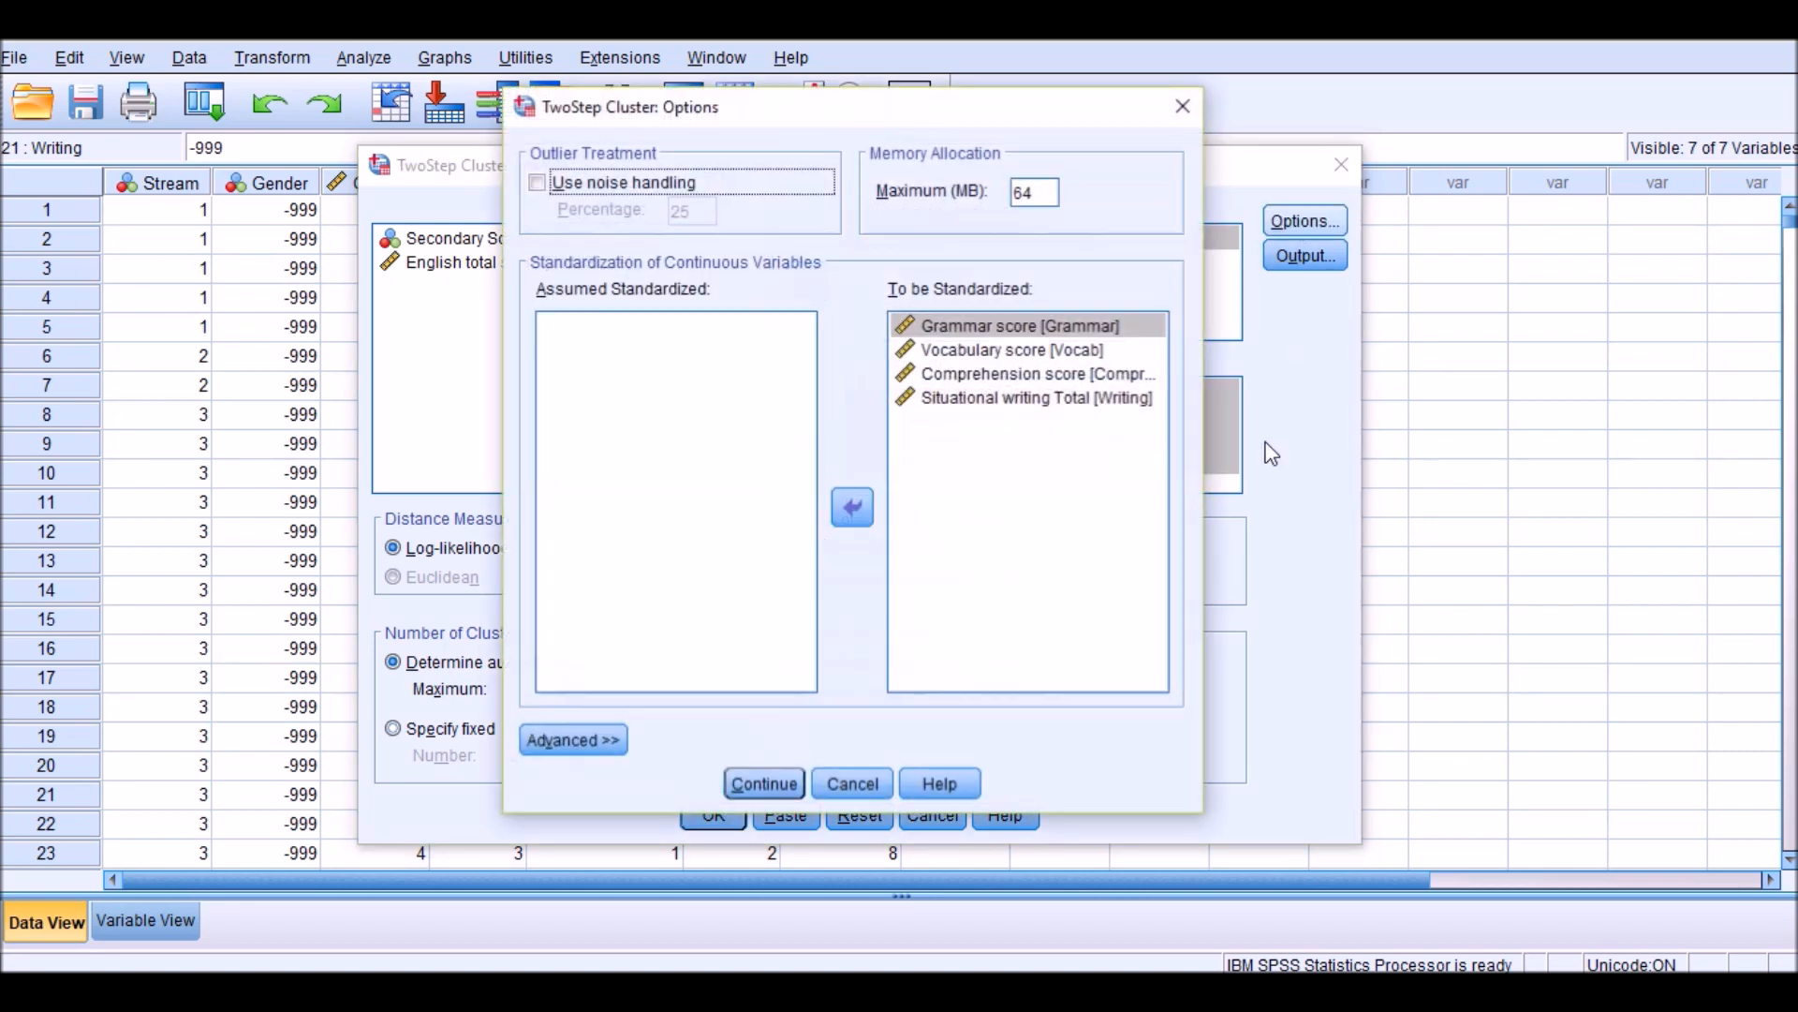
pyautogui.moveTo(853, 128); pyautogui.dragTo(748, 195)
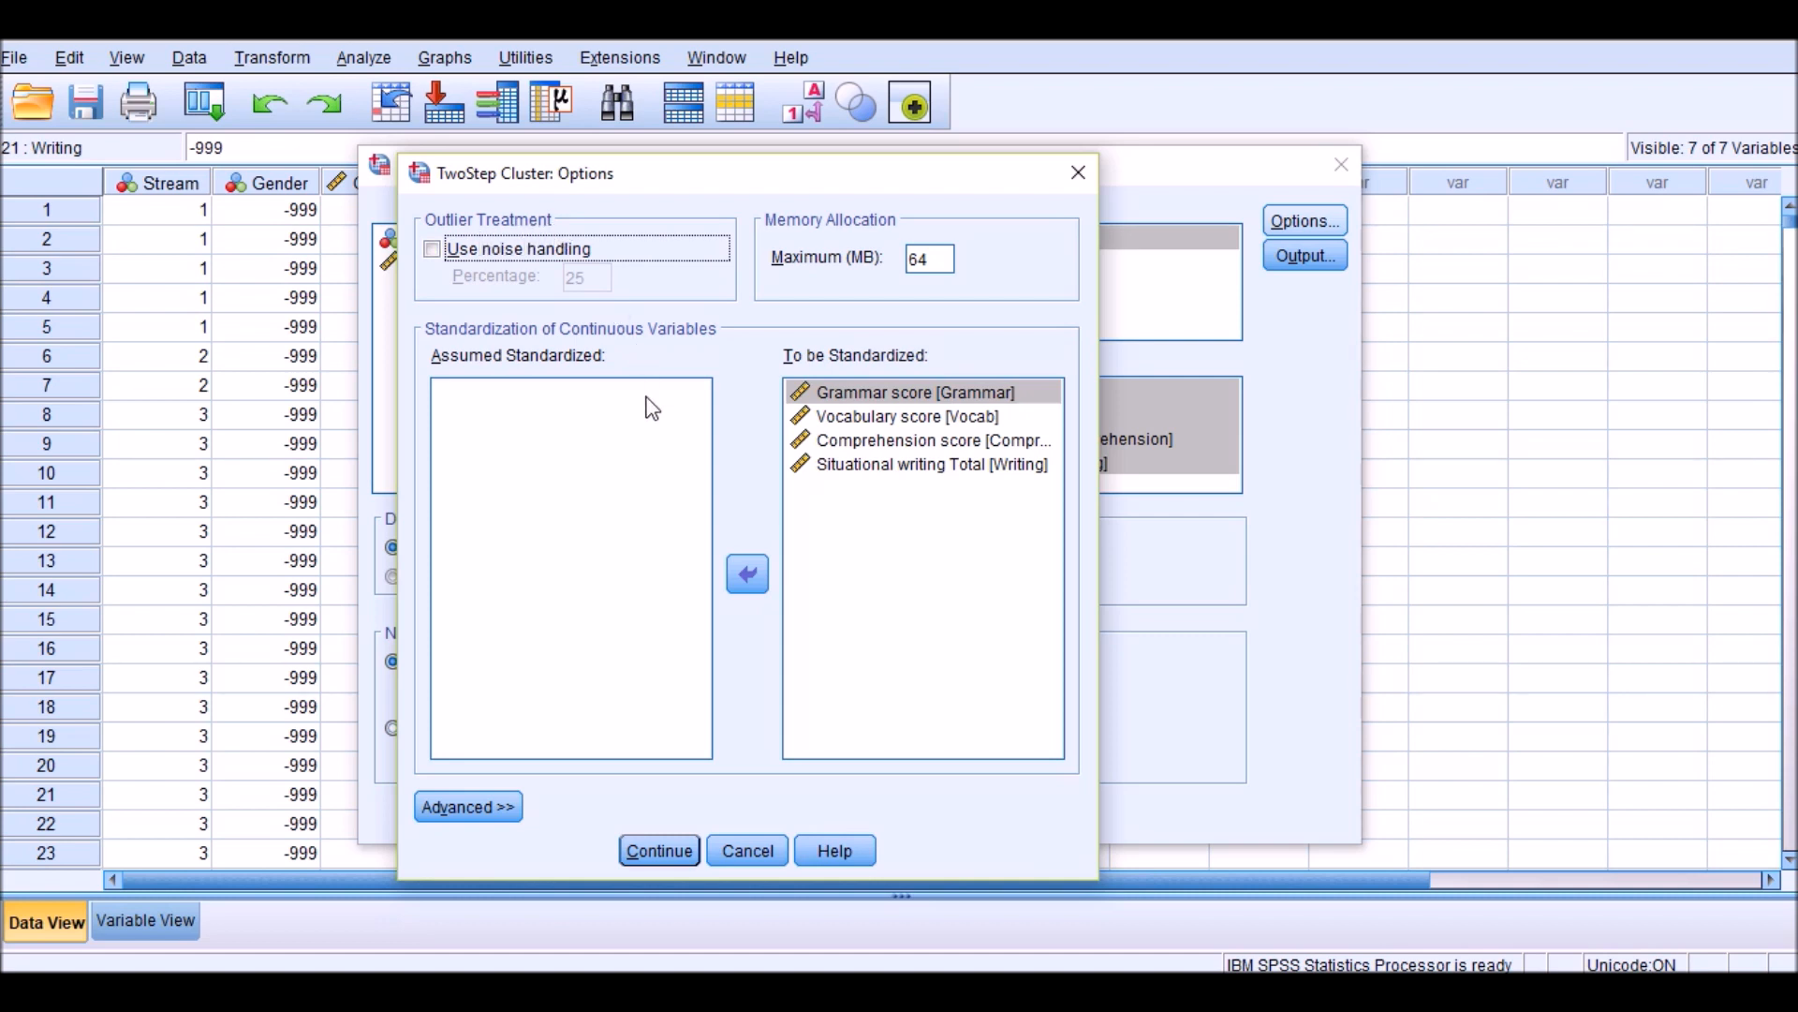
pyautogui.click(433, 248)
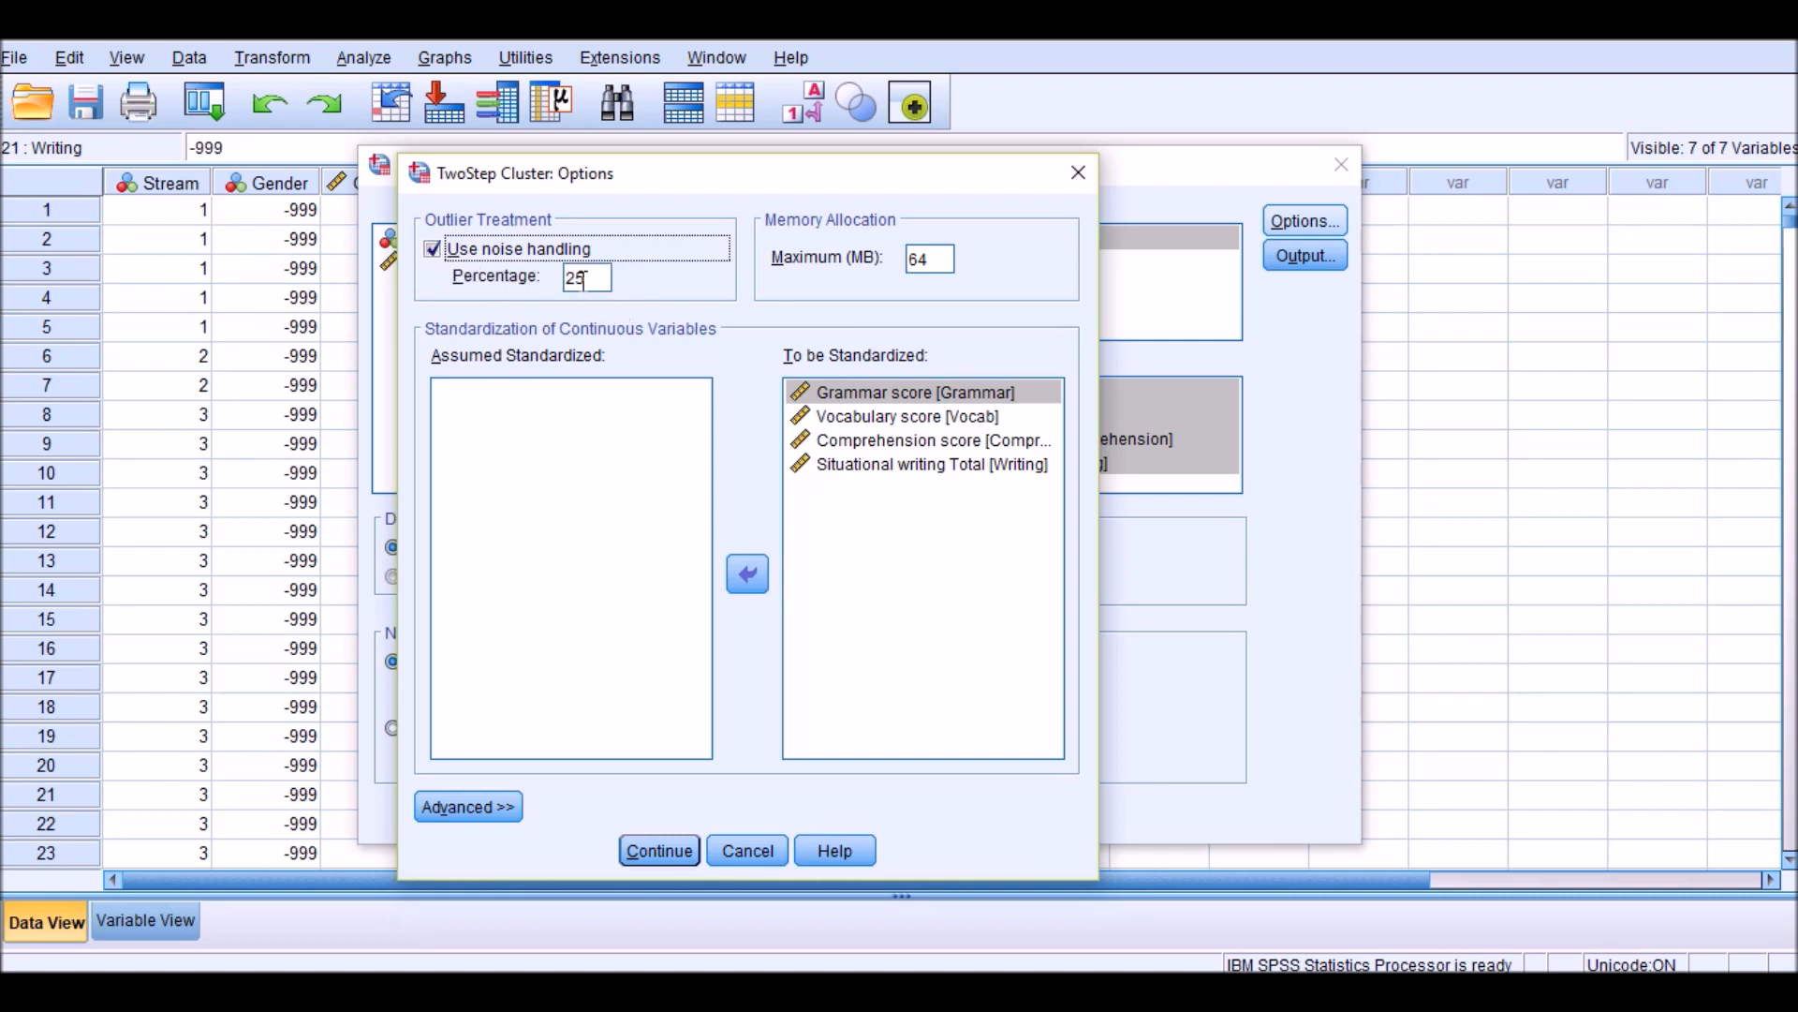
pyautogui.click(433, 250)
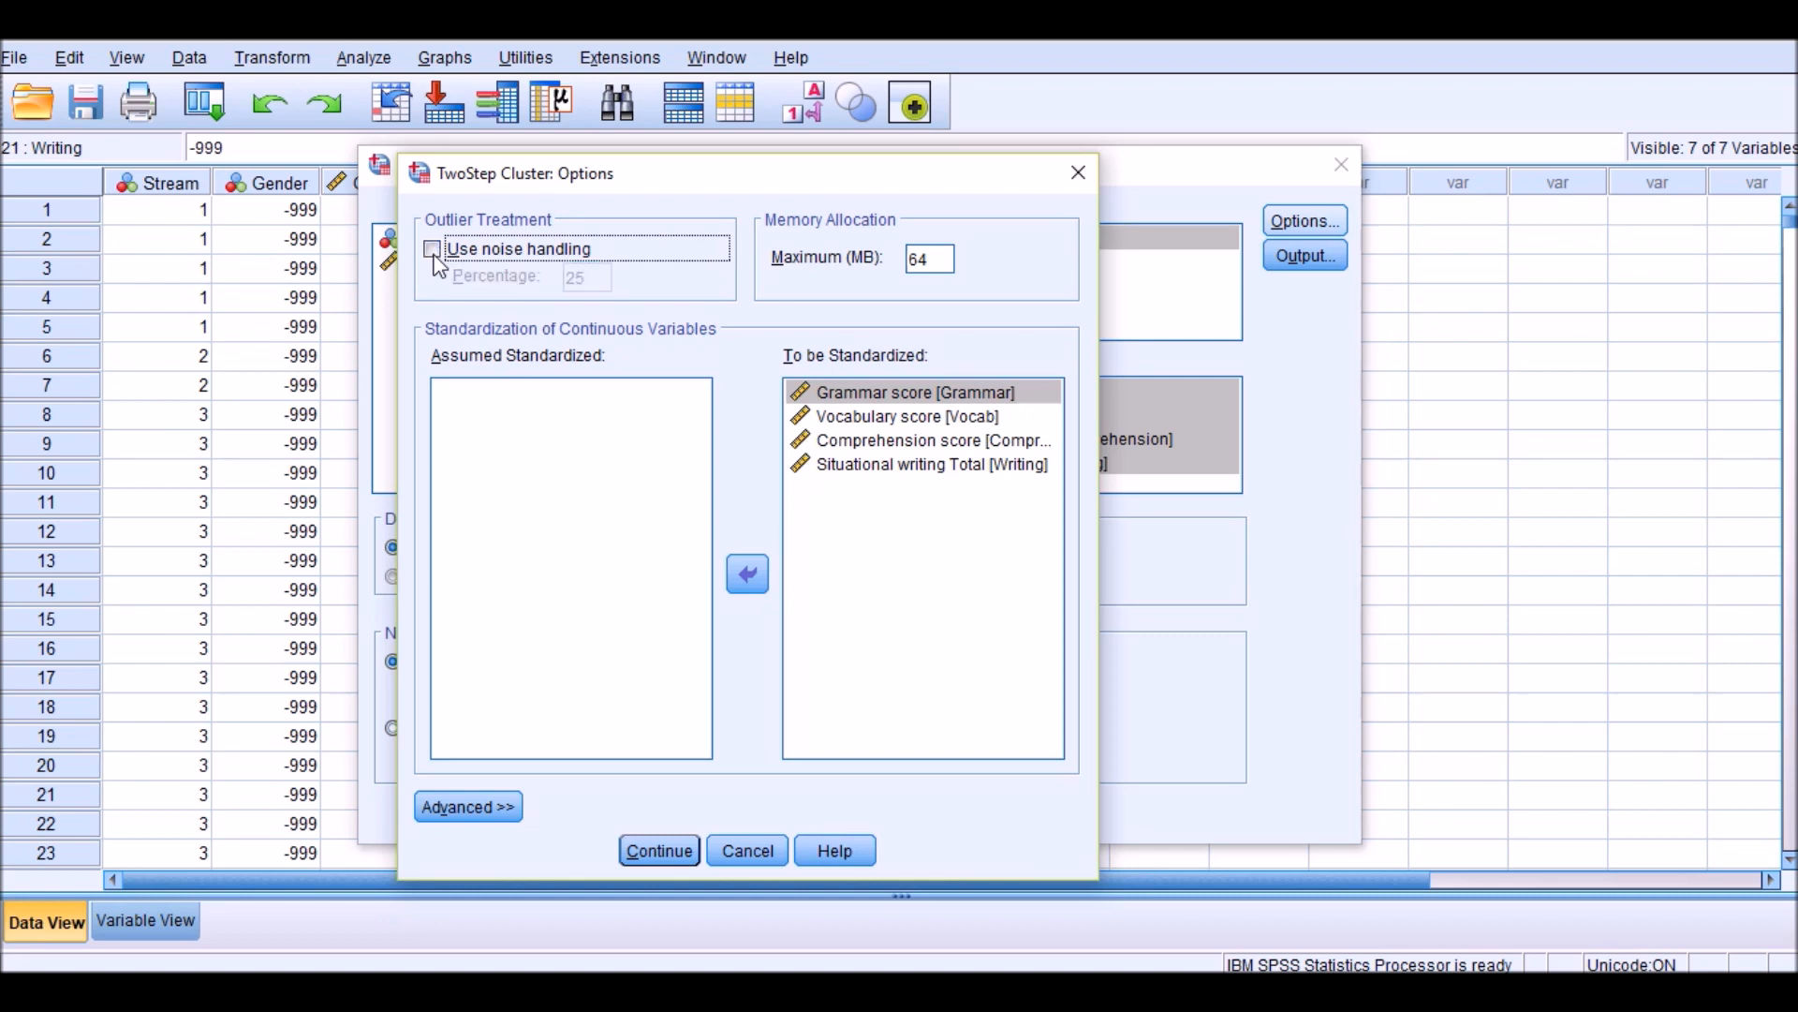
pyautogui.click(580, 459)
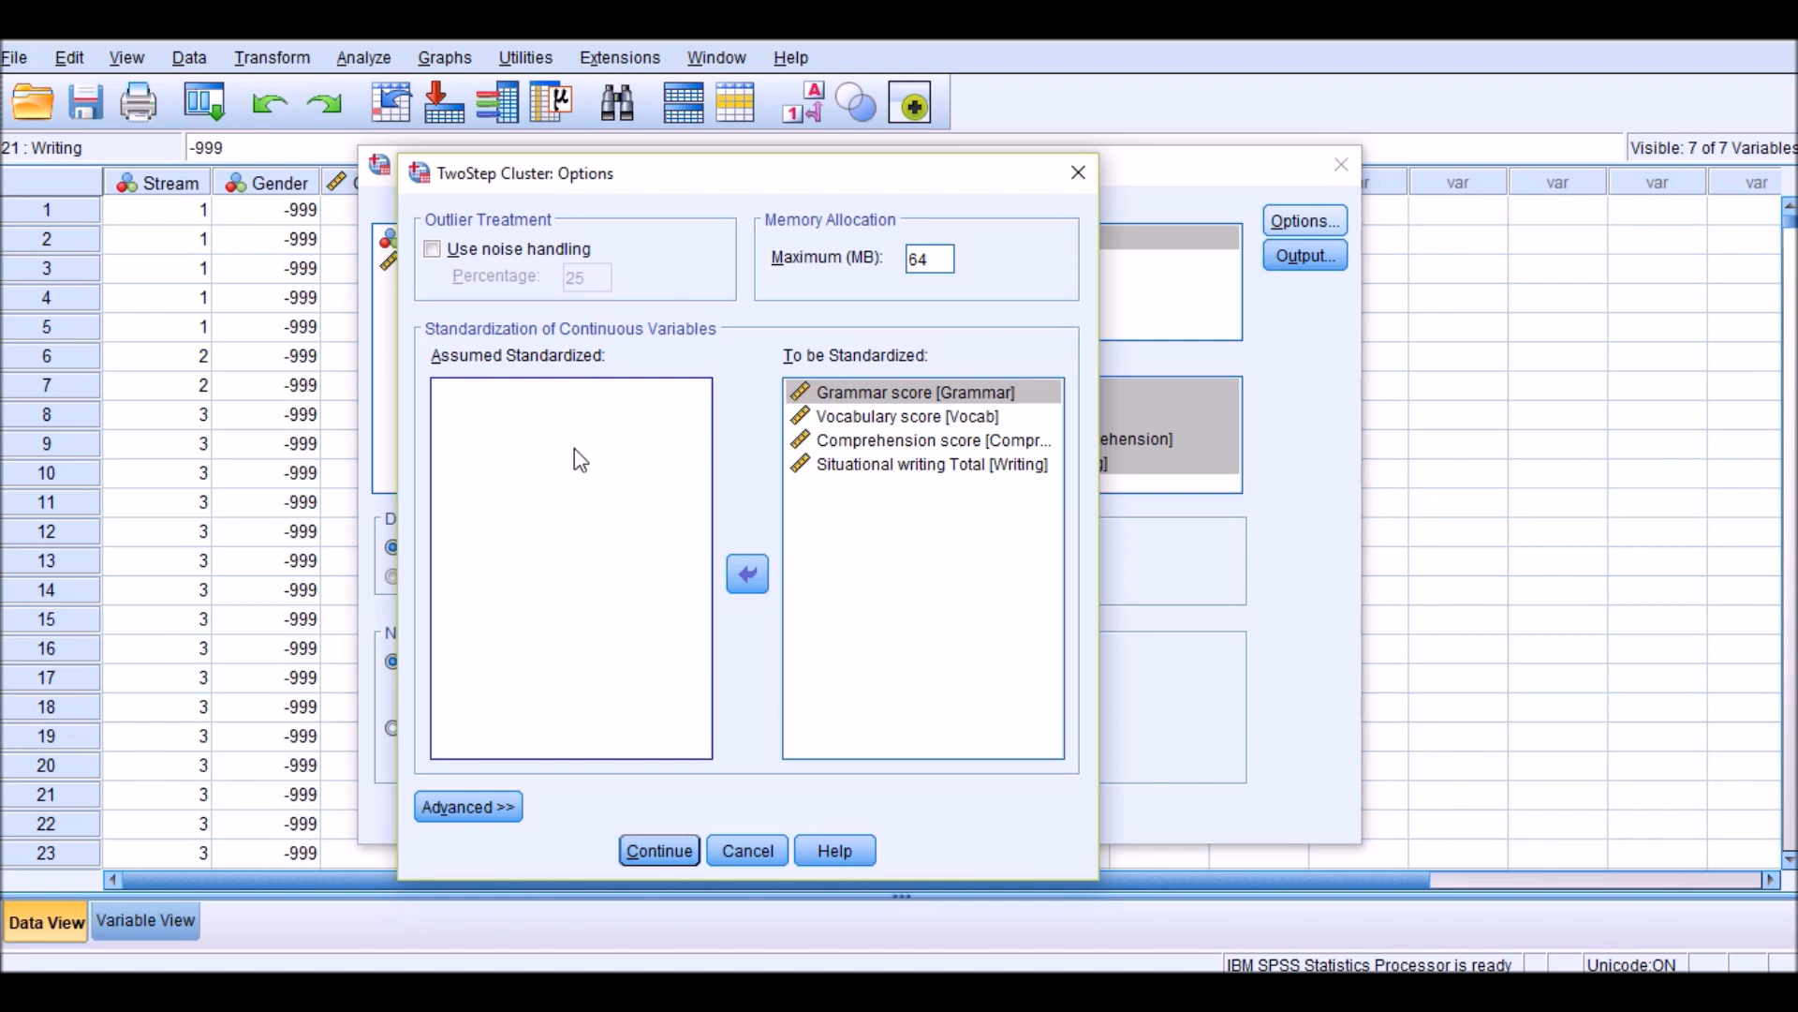
# Check the maximum memory allocation and variable standardization settings, and expand the advanced CF tree tuning criteria.
pyautogui.click(952, 264)
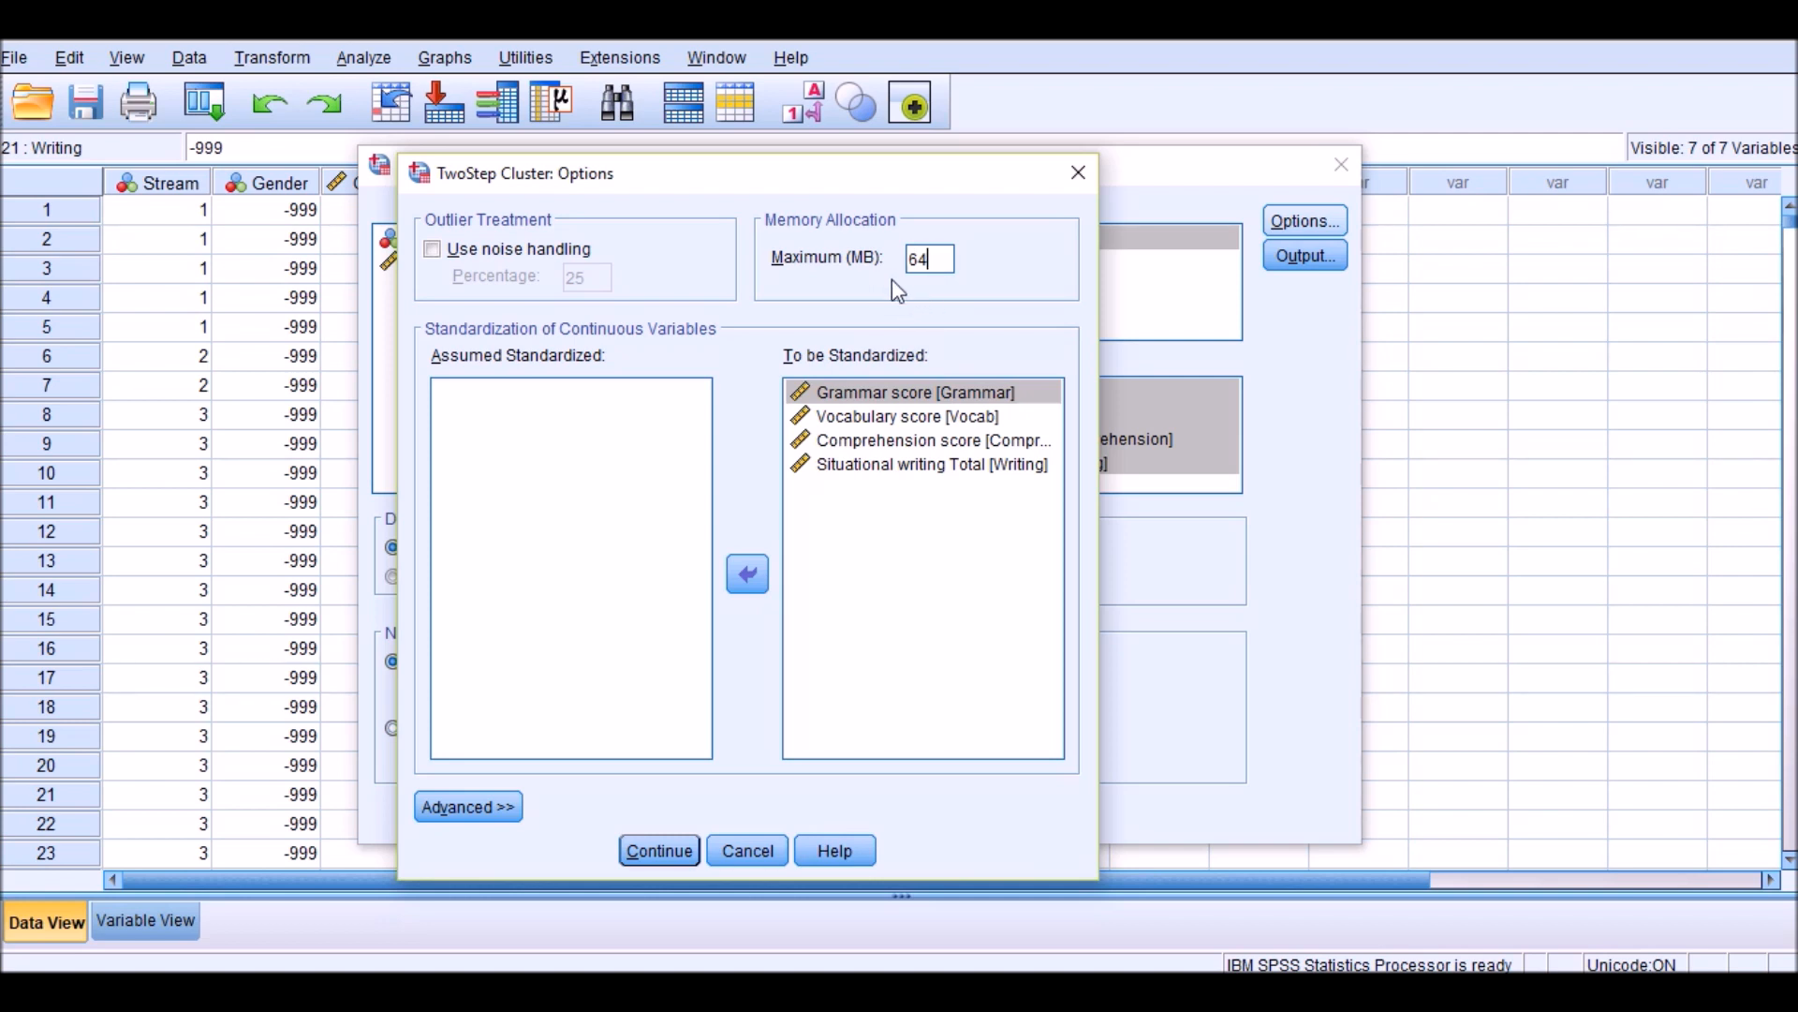
pyautogui.moveTo(987, 180); pyautogui.dragTo(1018, 181)
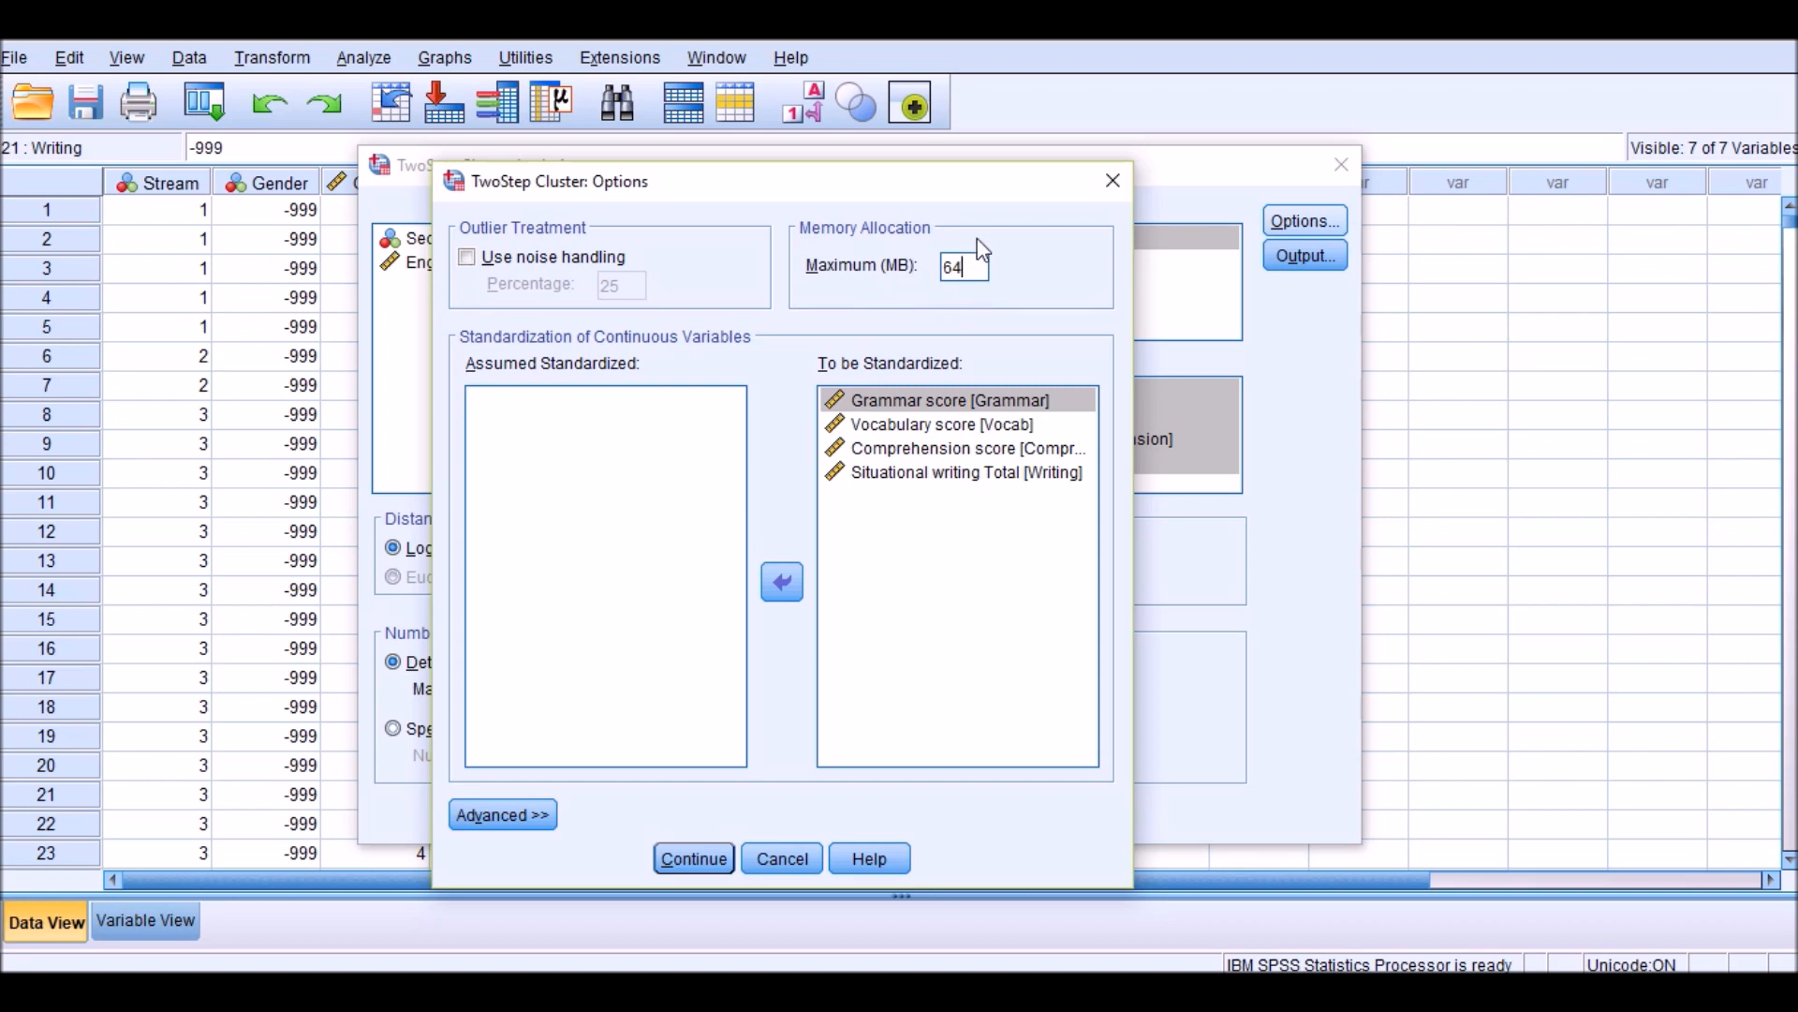
pyautogui.moveTo(967, 185); pyautogui.dragTo(987, 181)
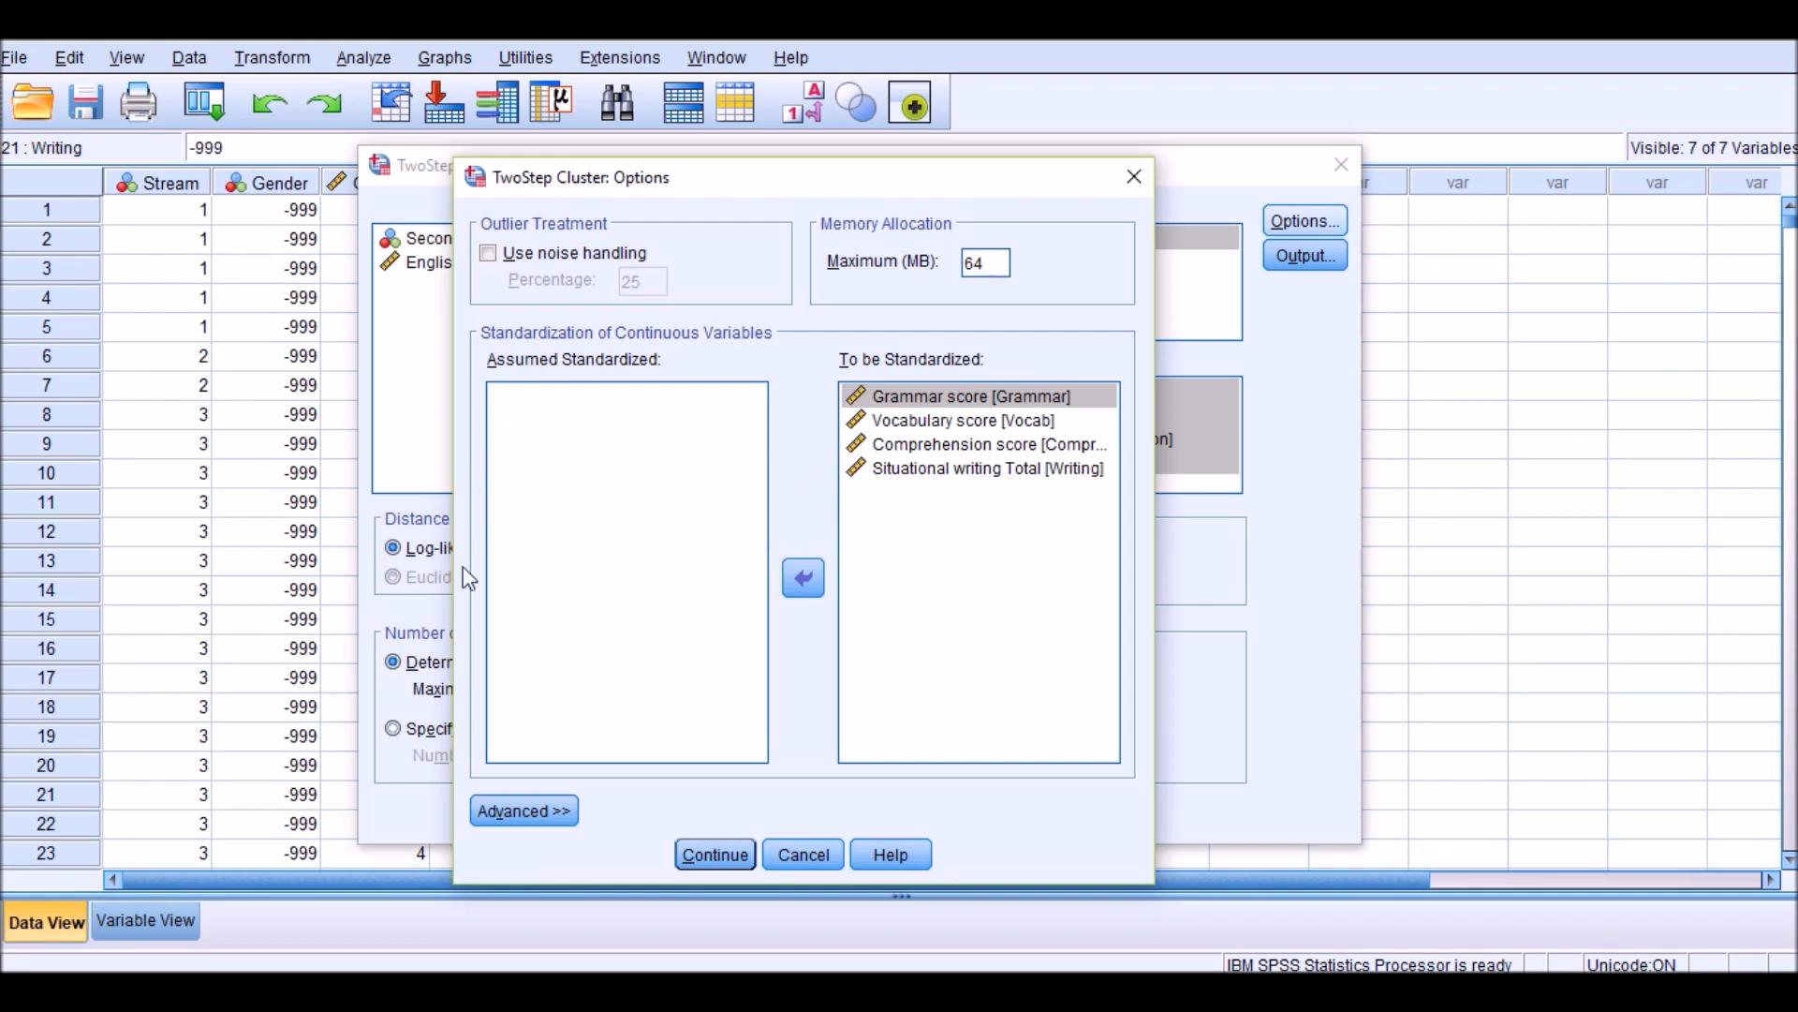
pyautogui.moveTo(794, 194); pyautogui.dragTo(772, 109)
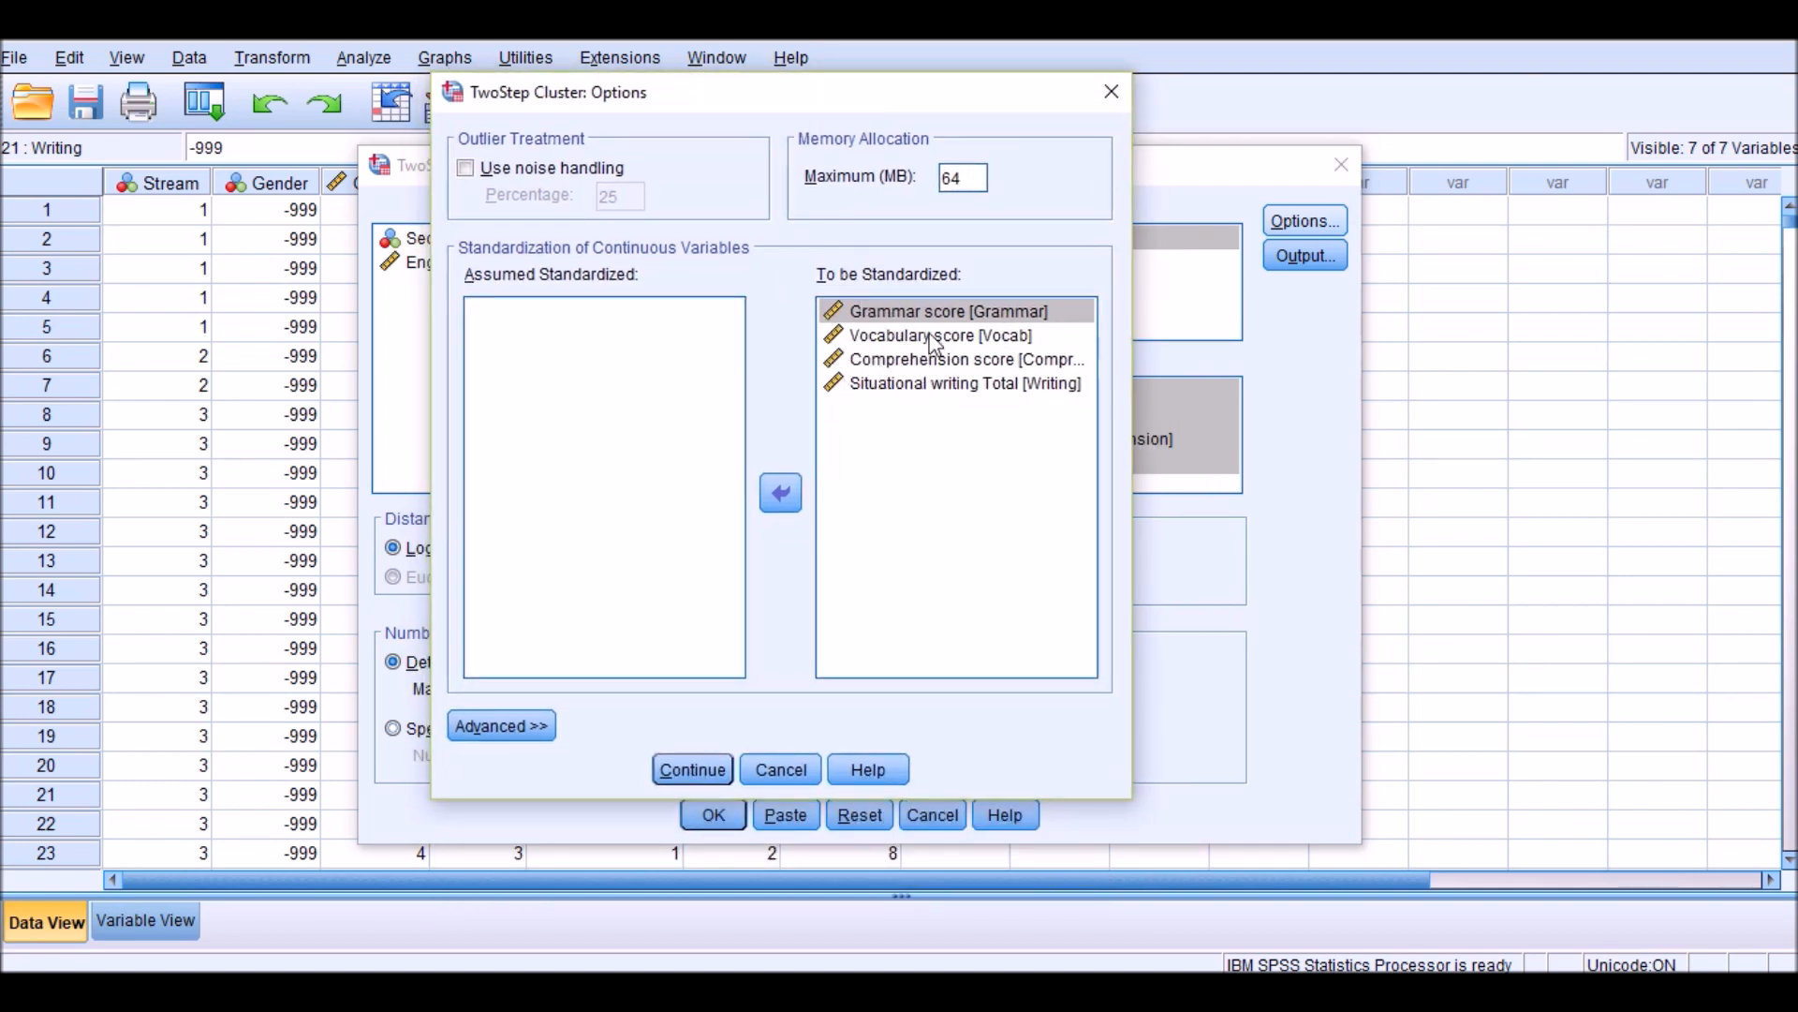
pyautogui.click(530, 727)
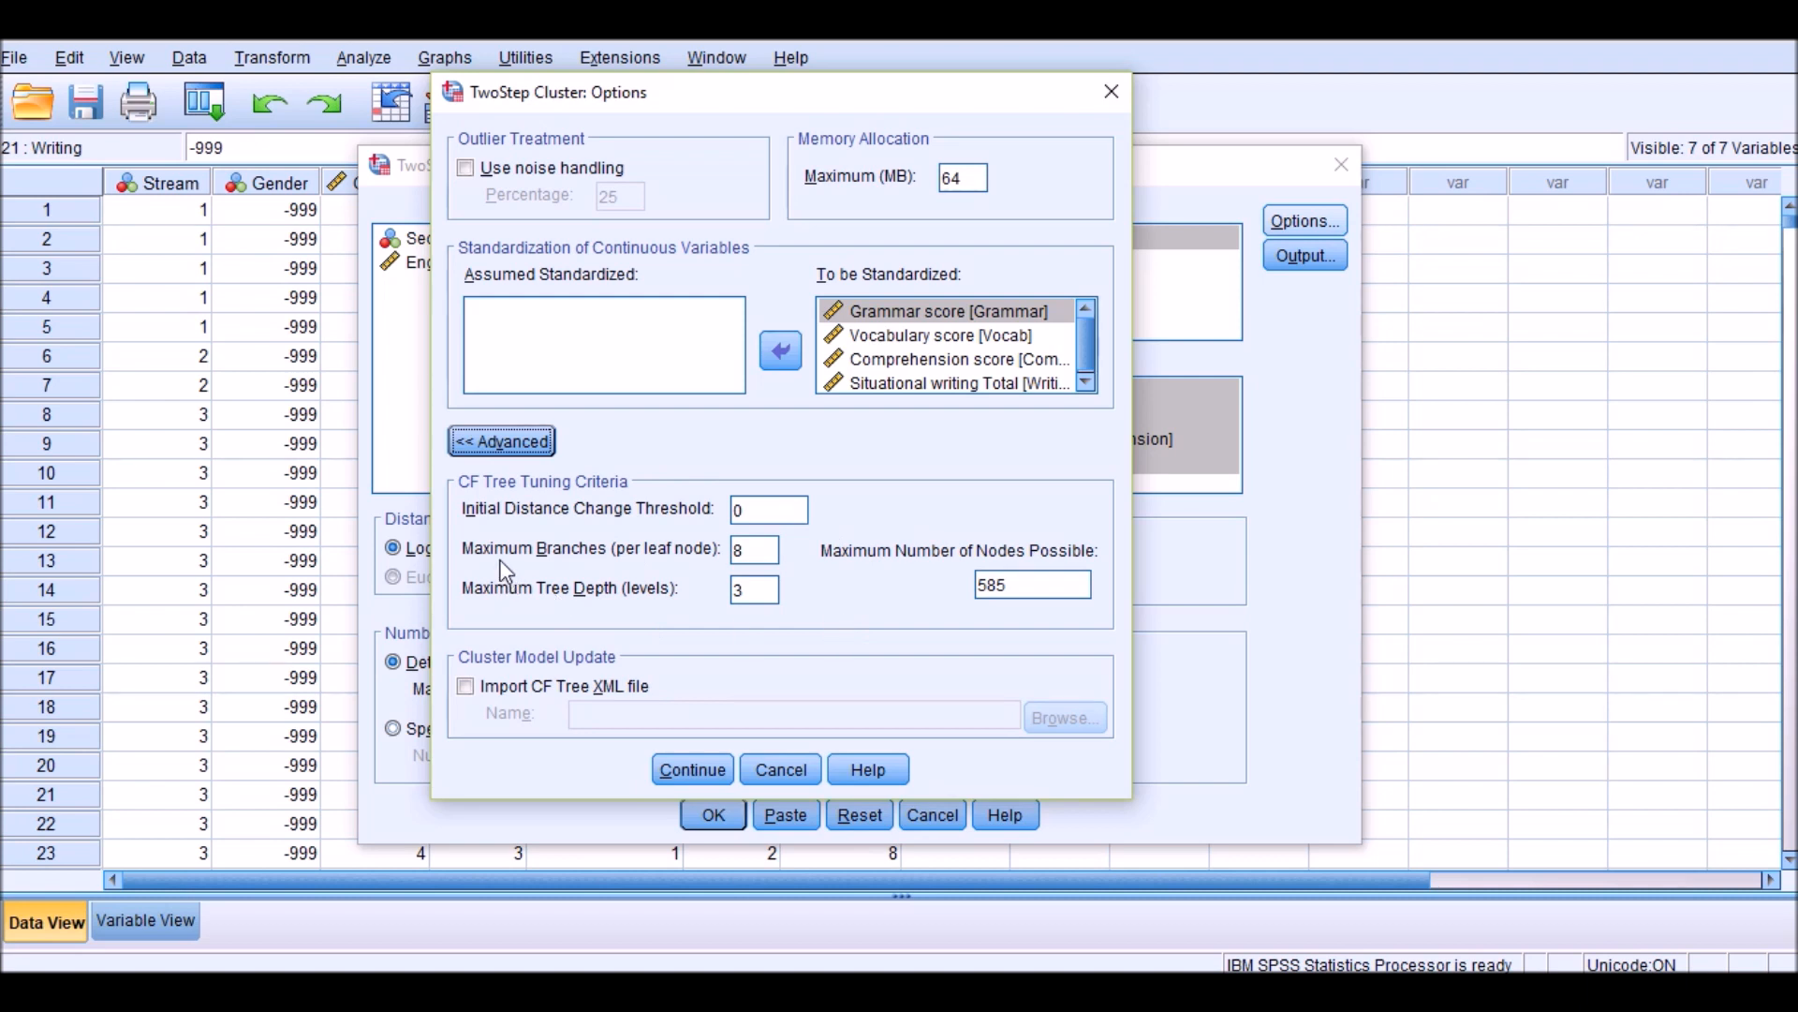
# Review the maximum branches per leaf node and maximum tree depth criteria, and accept the TwoStep Cluster options.
pyautogui.click(748, 554)
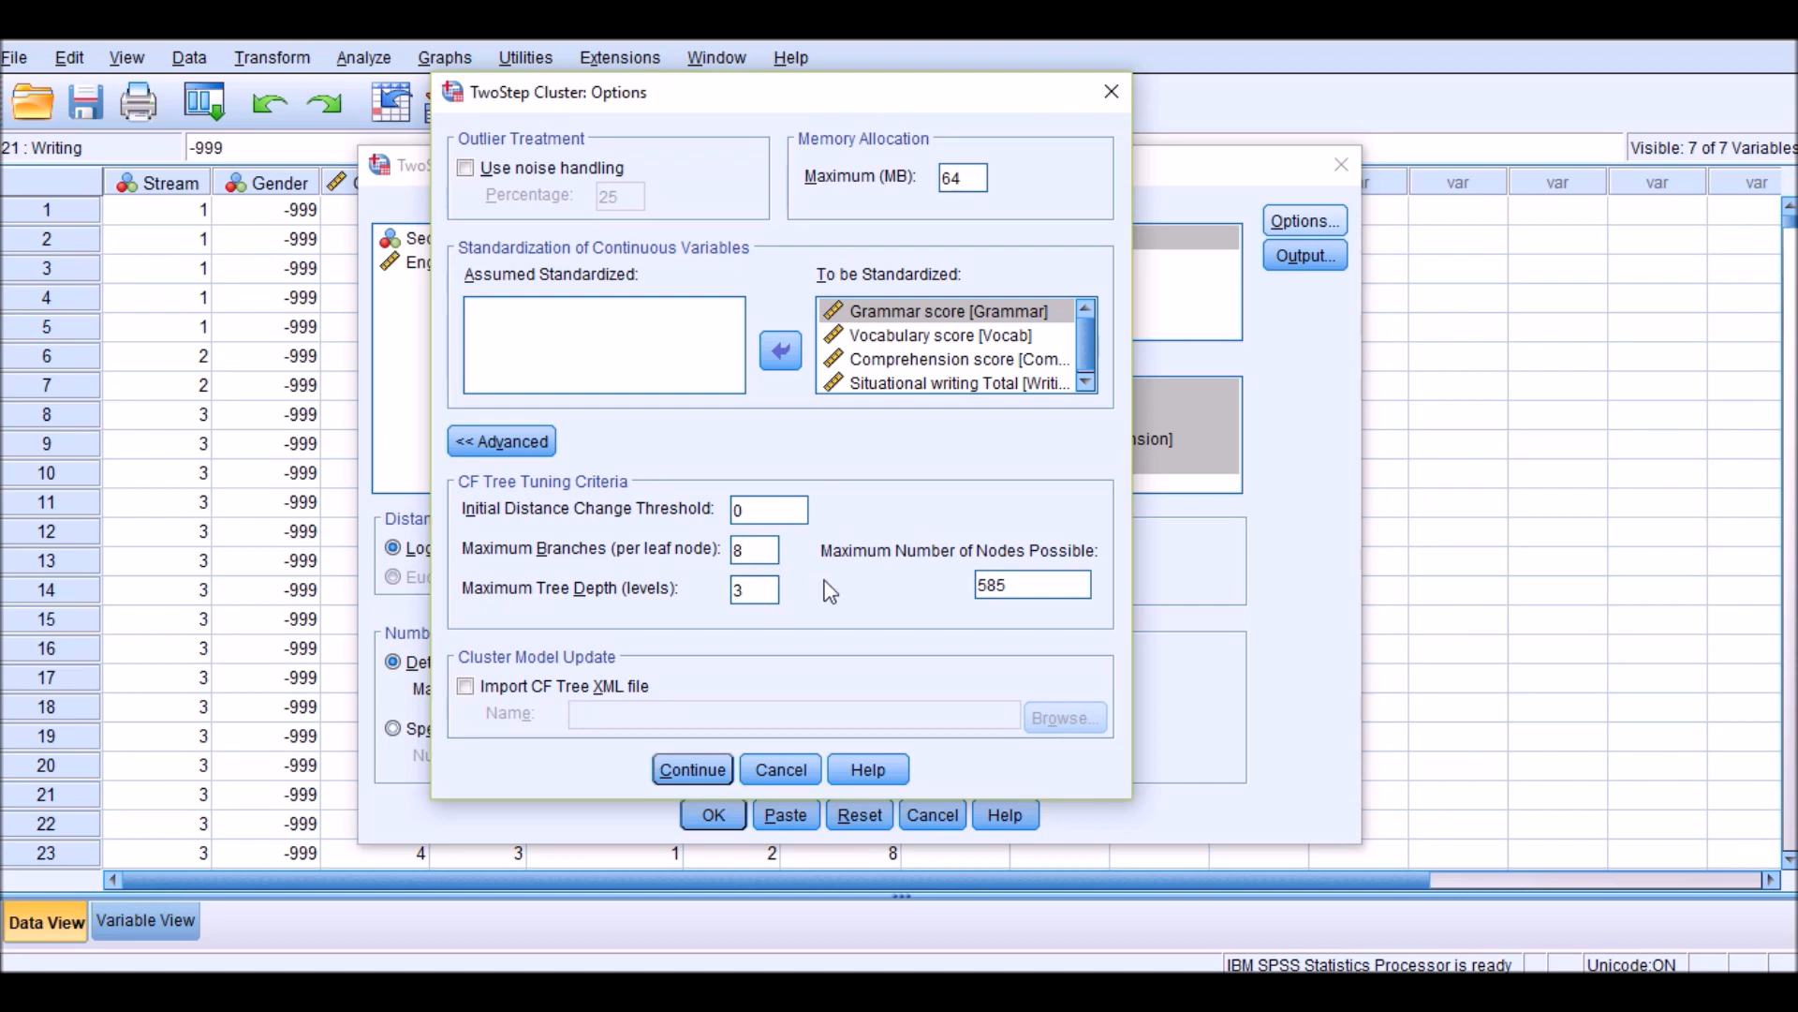
pyautogui.click(768, 592)
pyautogui.click(716, 768)
# Open the TwoStep Cluster output settings and include pivot tables in the output alongside the Model Viewer charts.
pyautogui.click(1287, 267)
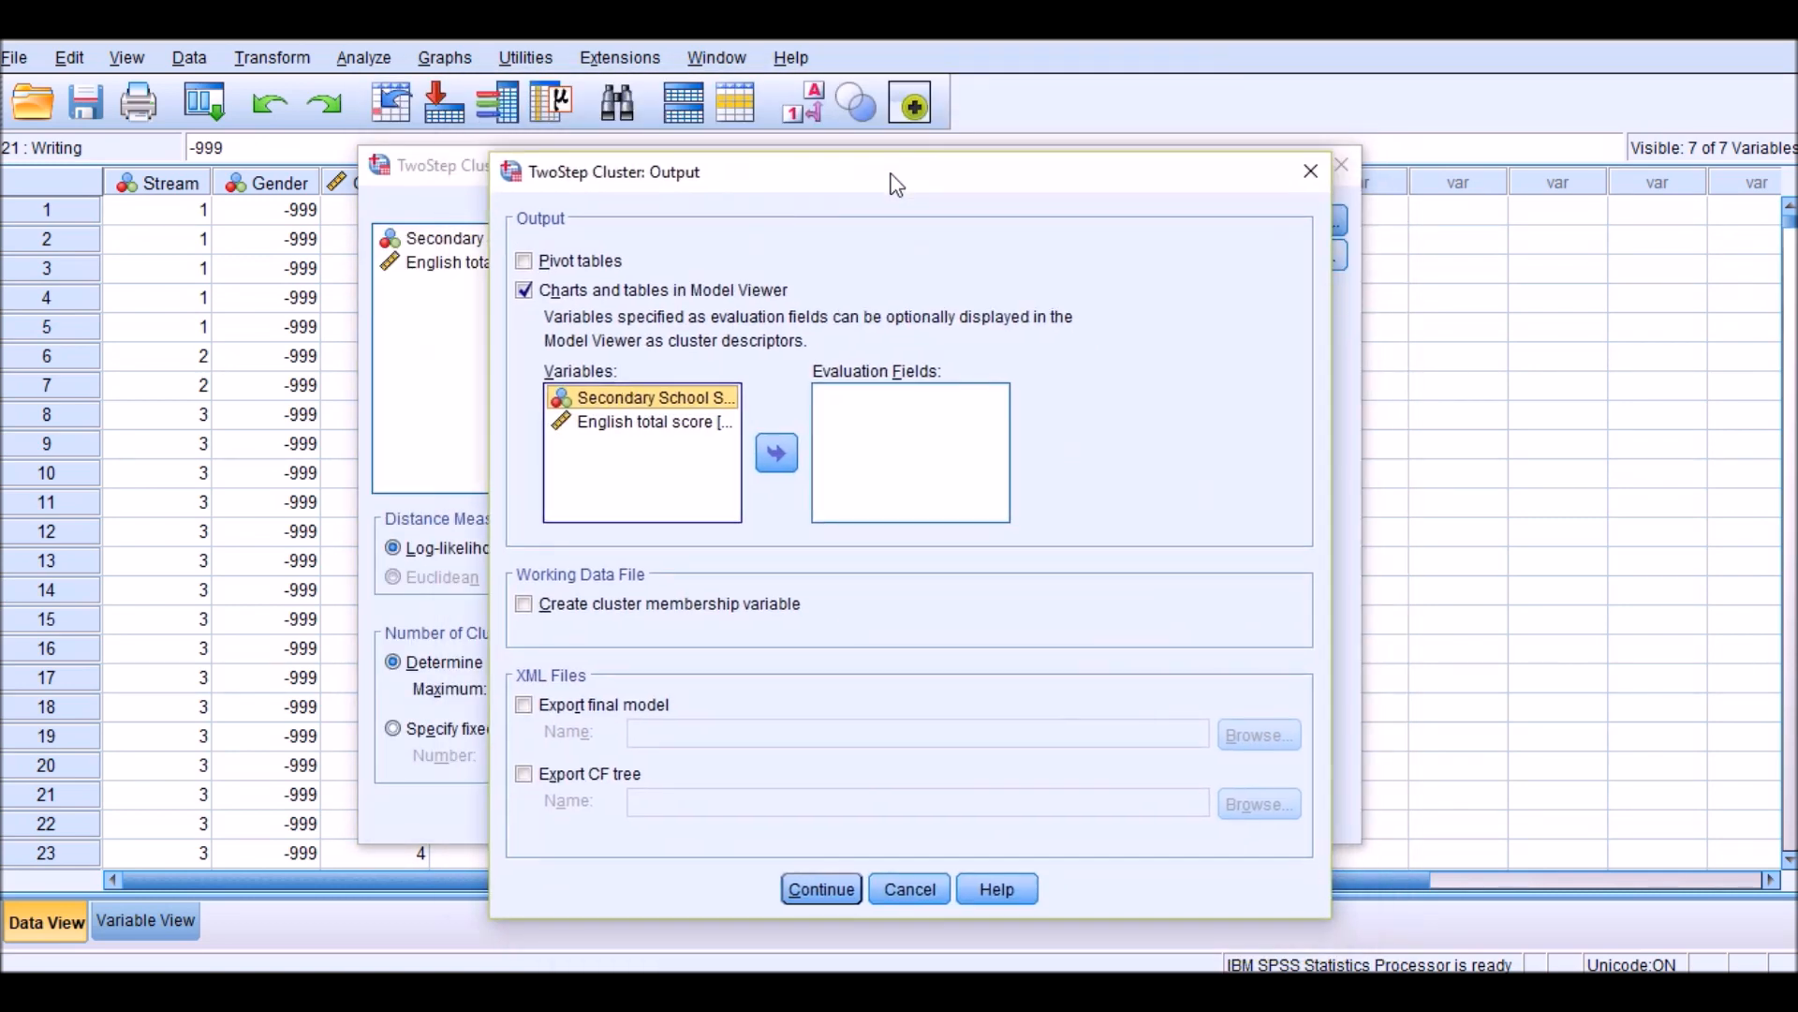
pyautogui.click(525, 262)
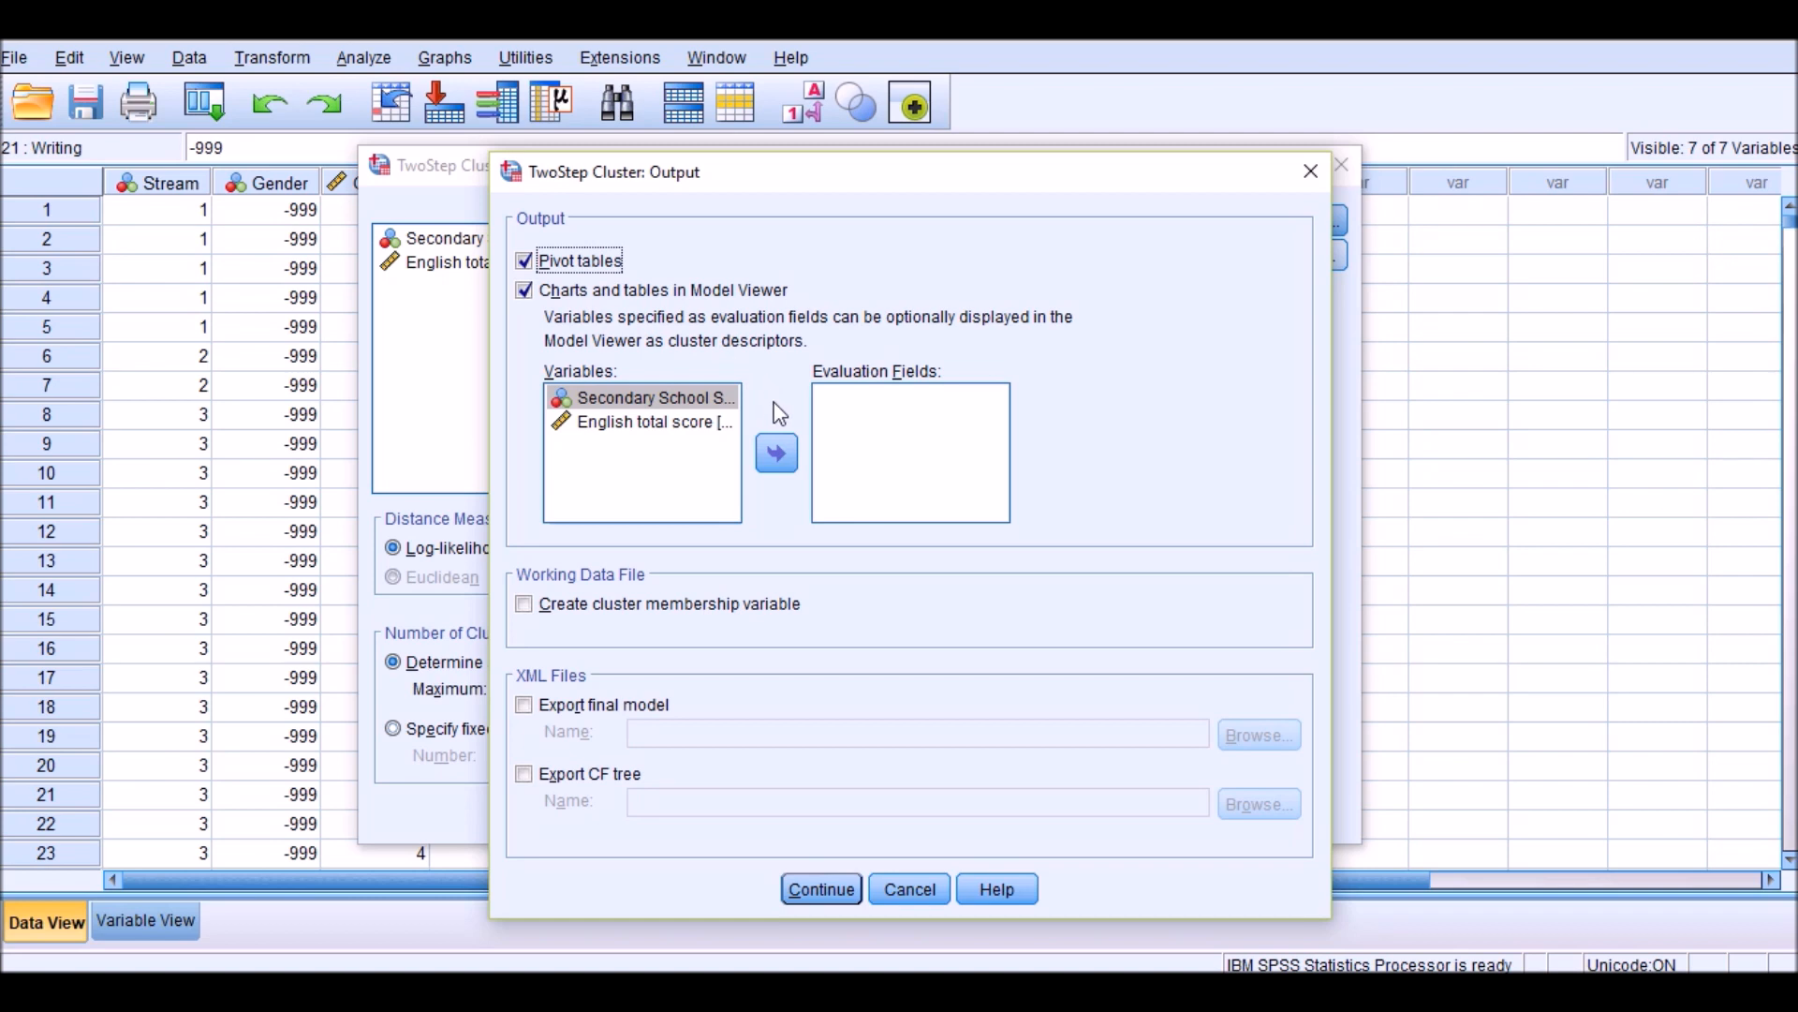
pyautogui.moveTo(769, 176); pyautogui.dragTo(438, 148)
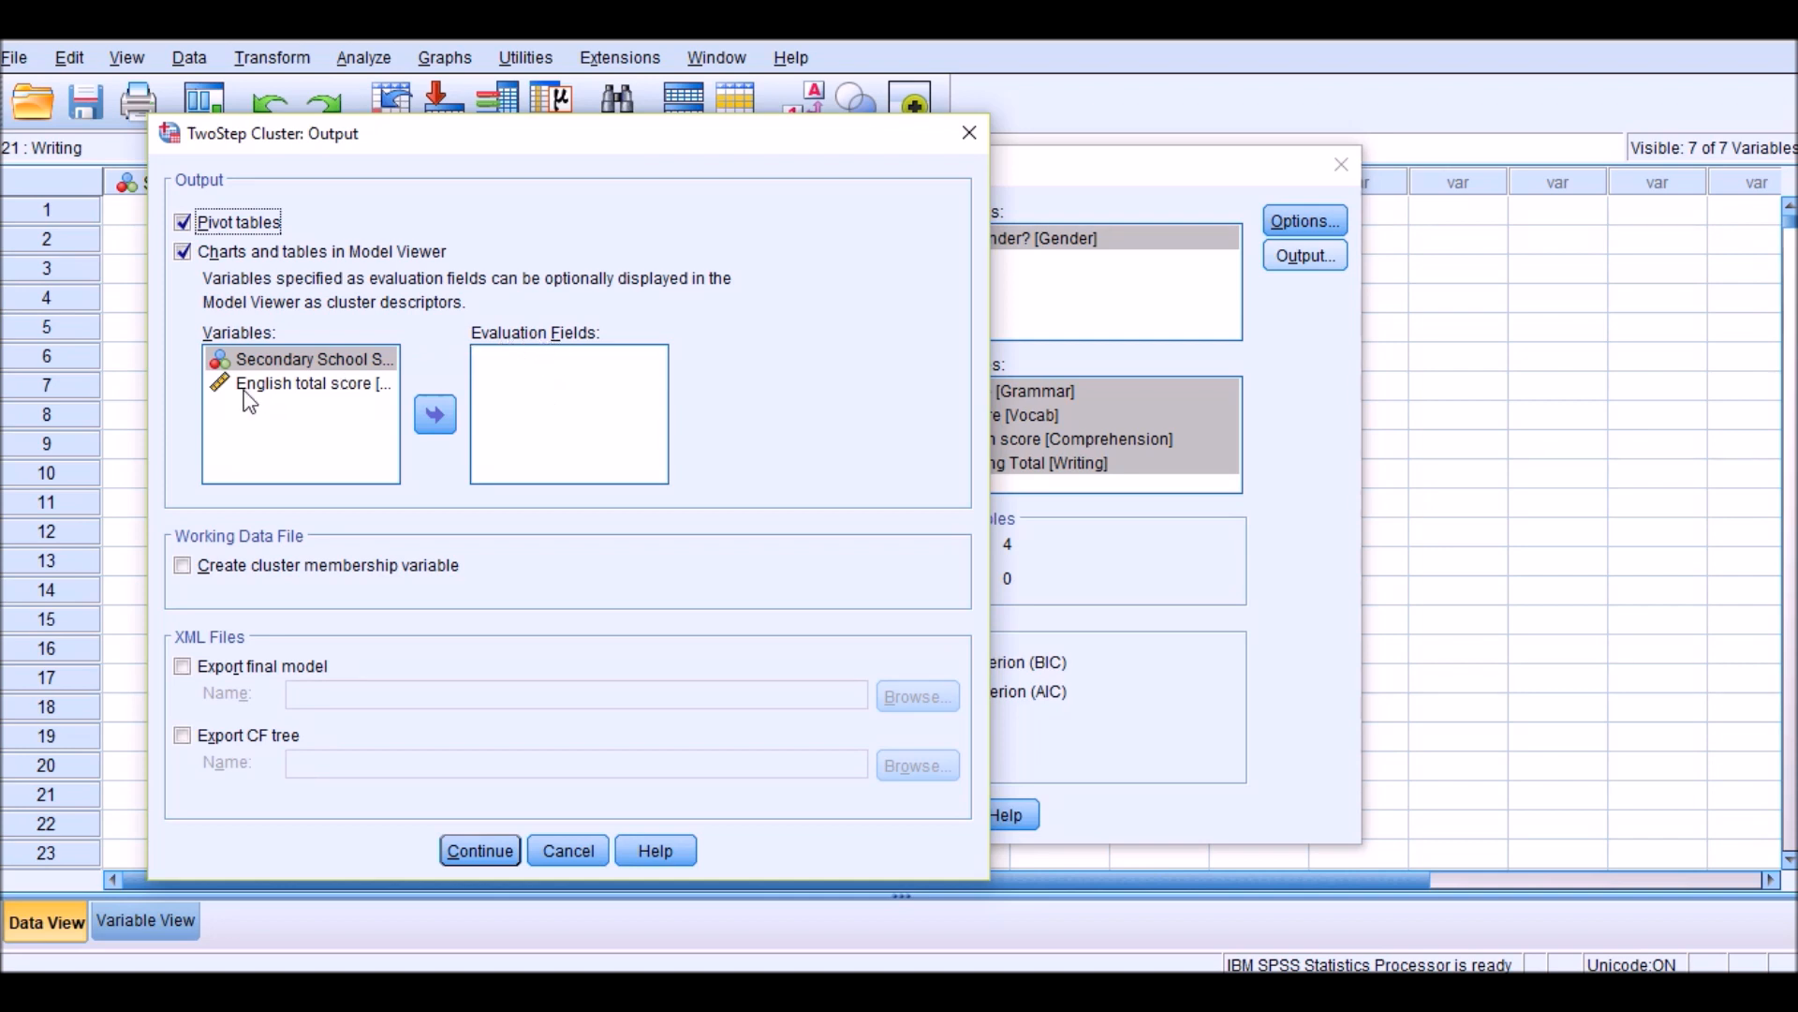
pyautogui.moveTo(494, 159); pyautogui.dragTo(555, 185)
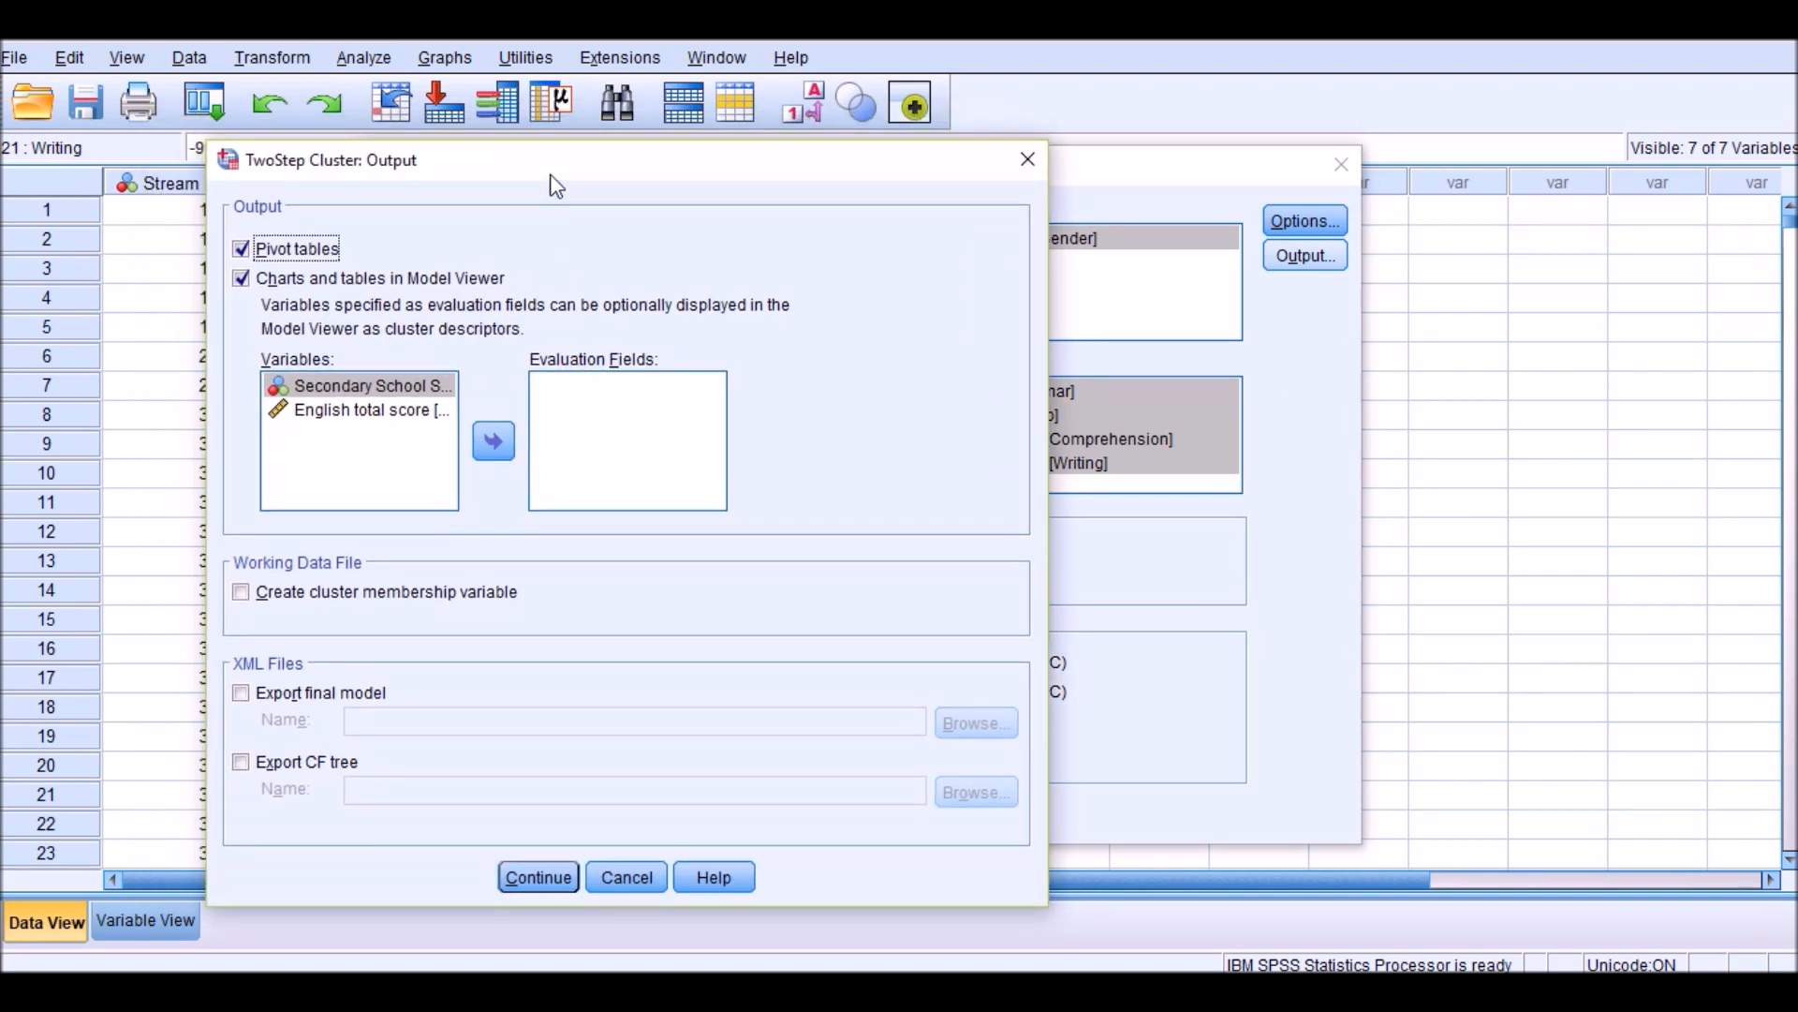
pyautogui.moveTo(551, 174); pyautogui.dragTo(512, 164)
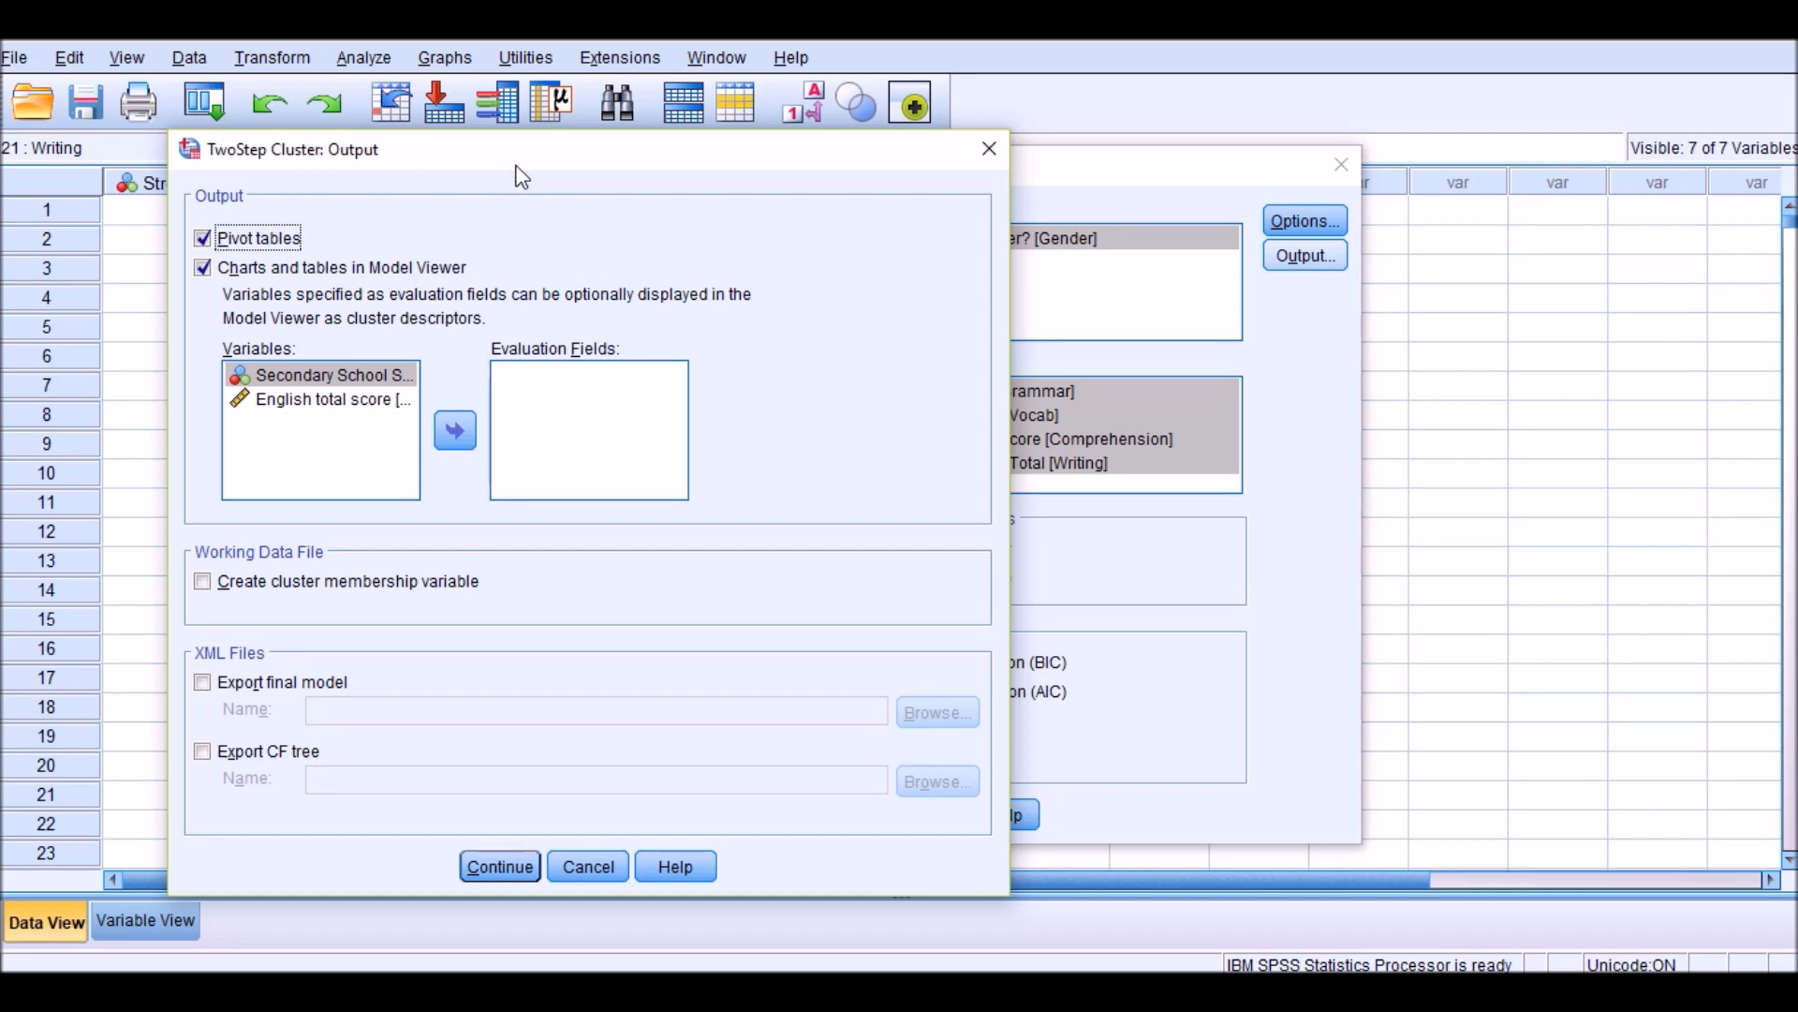
# Check English total score and Secondary School Stream as candidate evaluation fields for the Model Viewer.
pyautogui.click(338, 403)
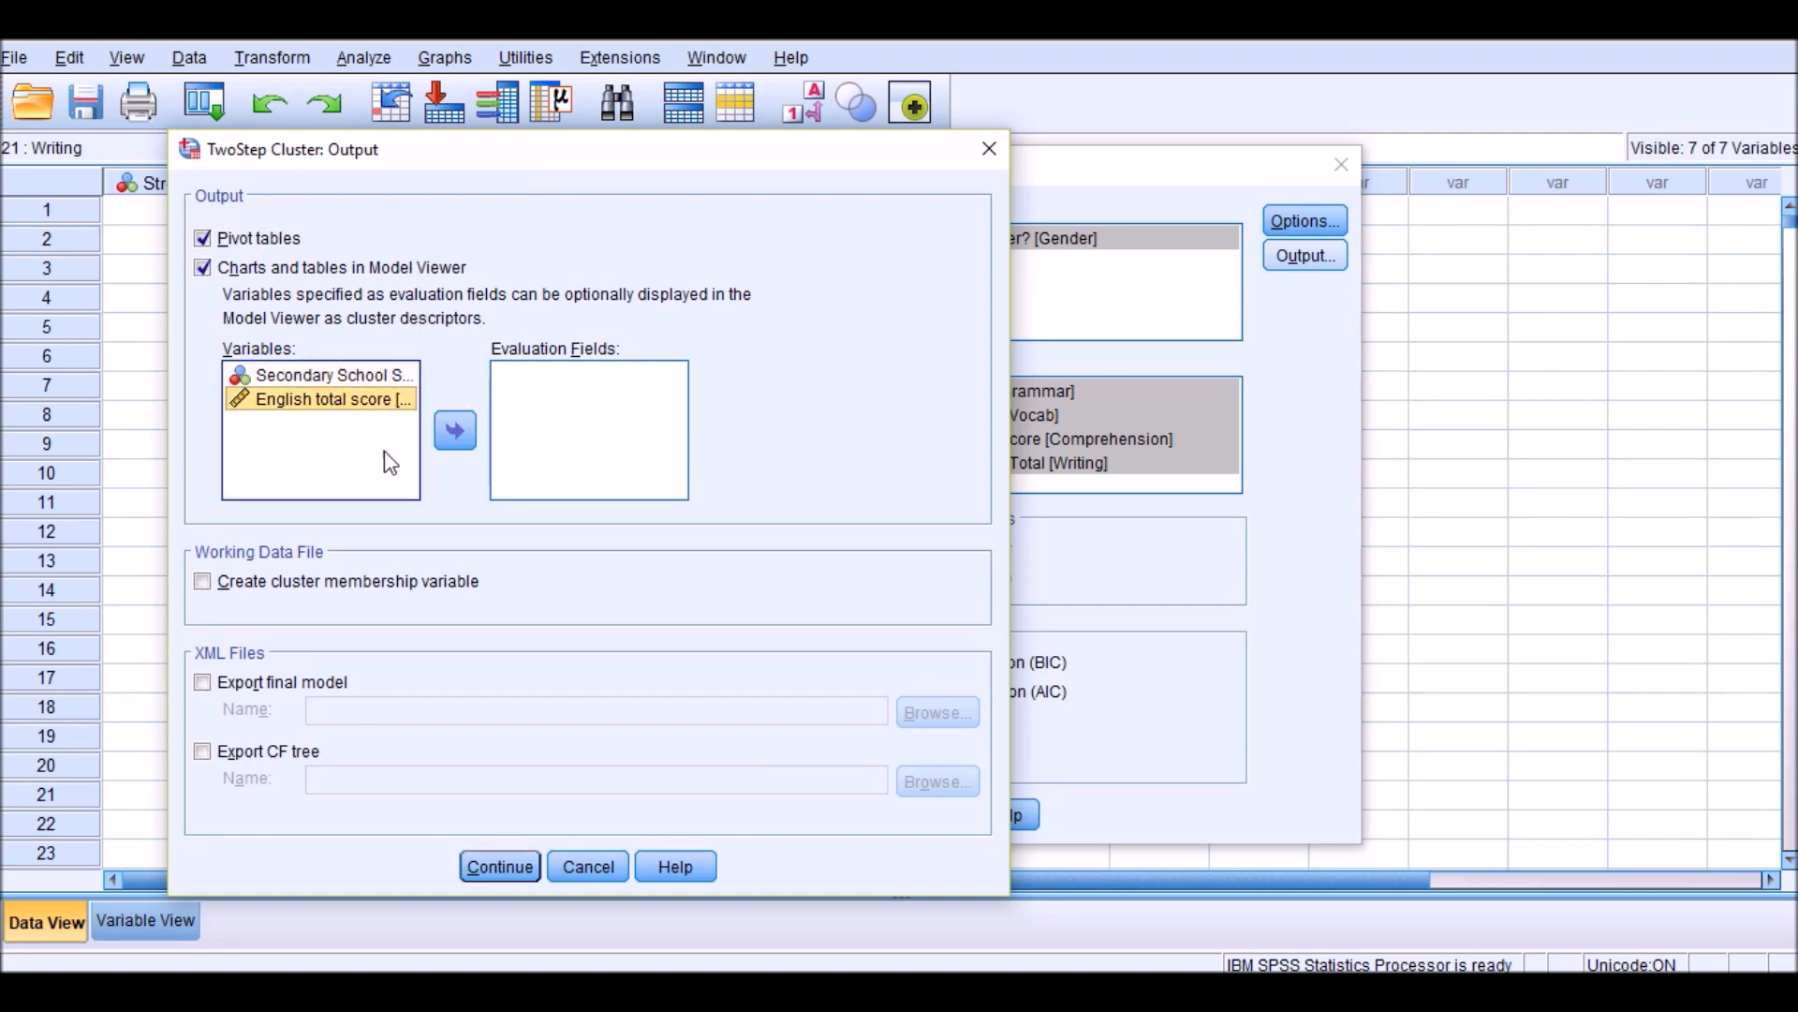
pyautogui.click(330, 372)
pyautogui.moveTo(510, 162)
pyautogui.mouseDown()
pyautogui.moveTo(551, 174)
pyautogui.moveTo(535, 145)
pyautogui.mouseUp()
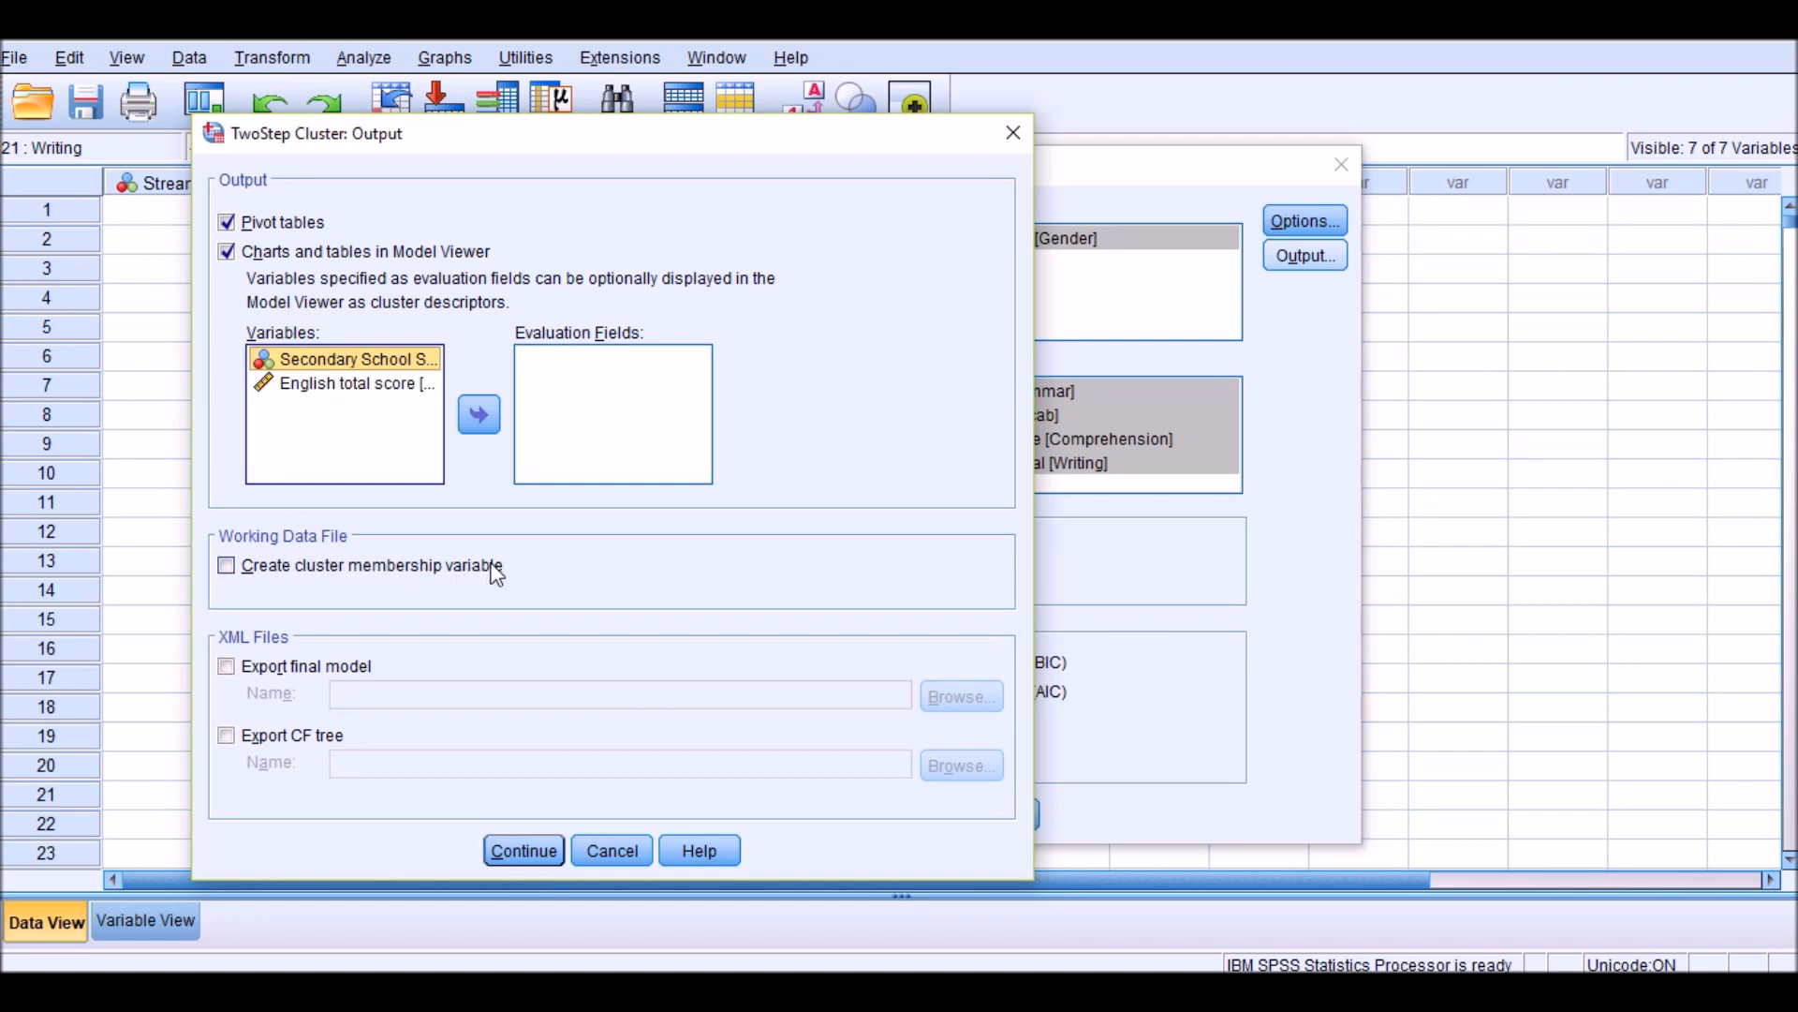
# Enable creation of a cluster membership variable in the working data file and run the TwoStep cluster analysis.
pyautogui.click(225, 566)
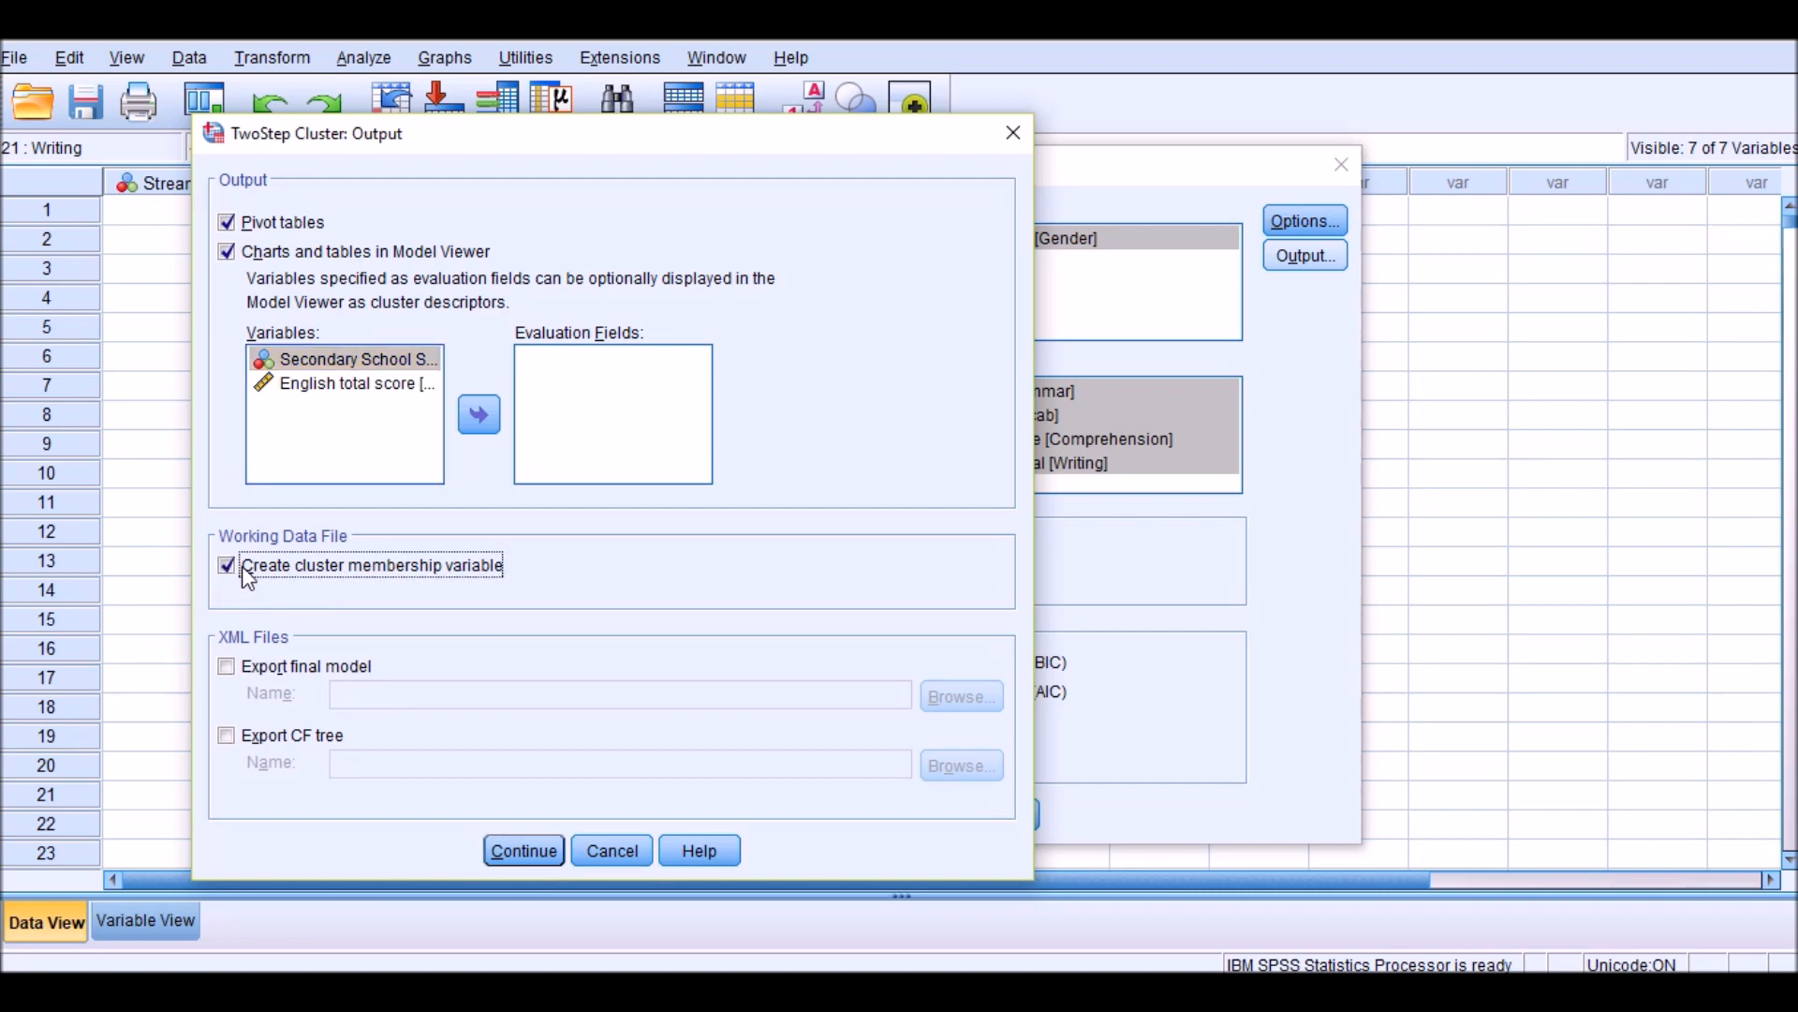
pyautogui.click(511, 845)
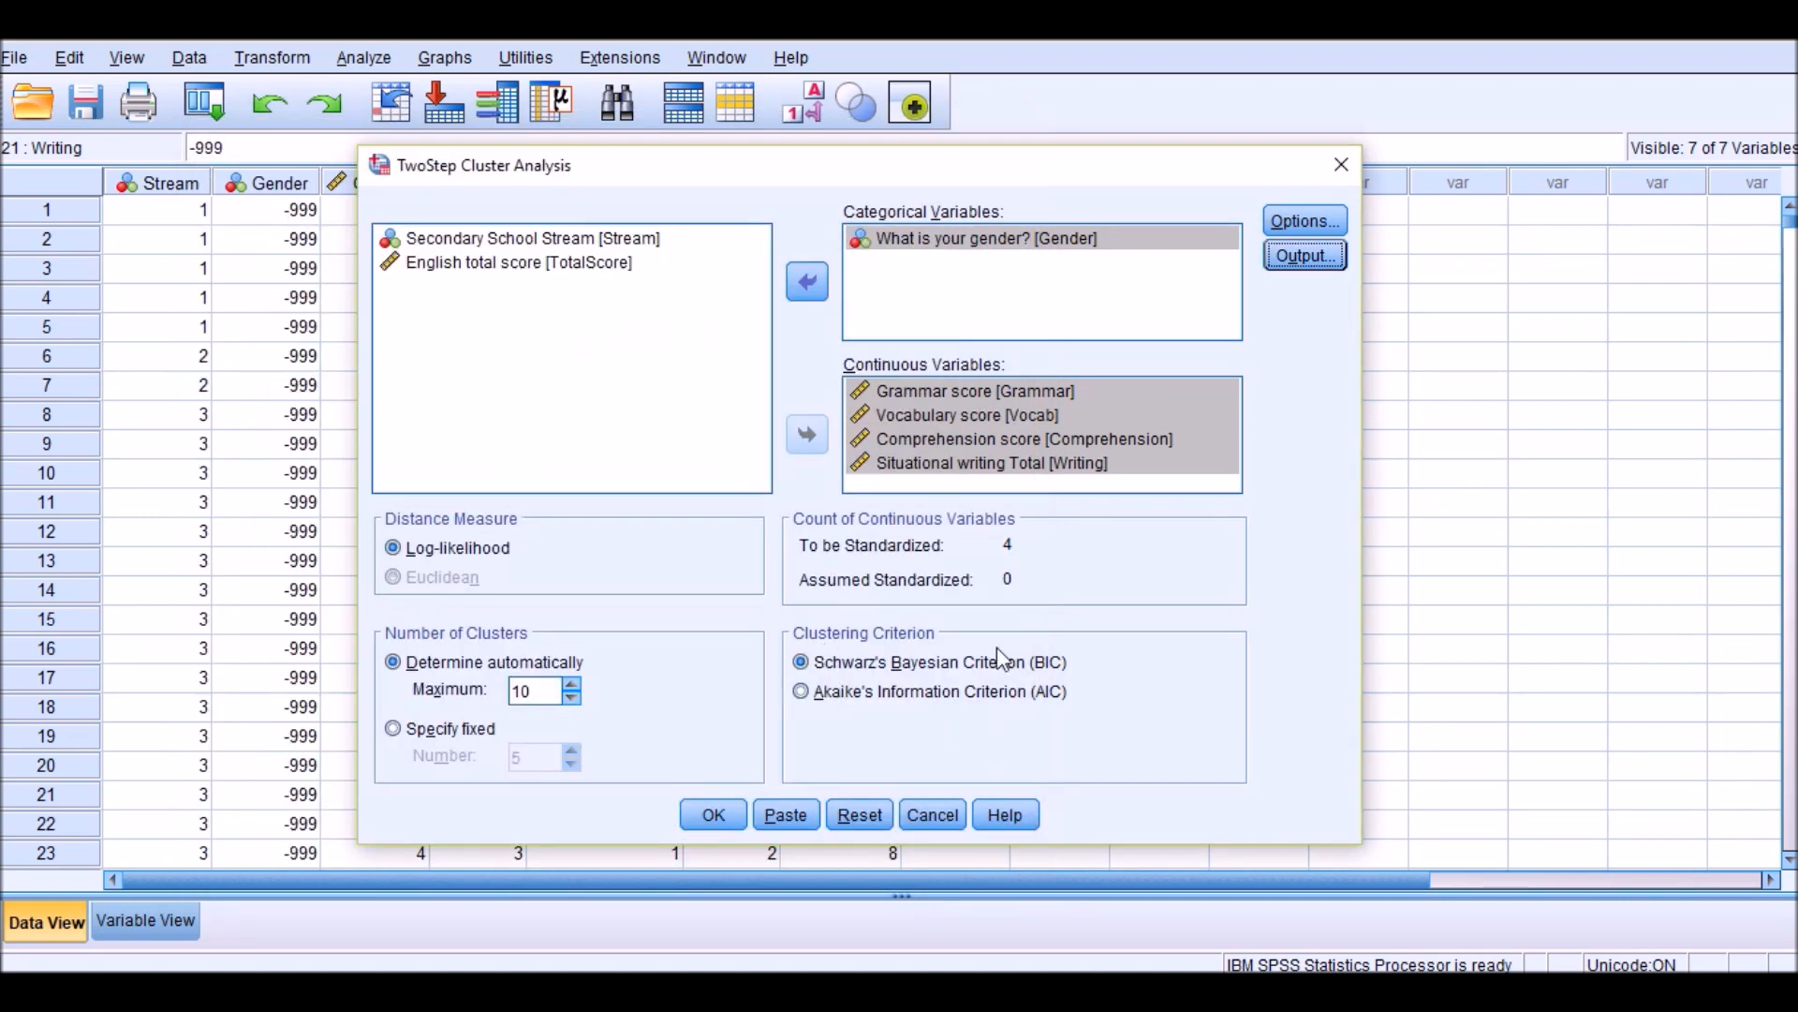
pyautogui.click(713, 816)
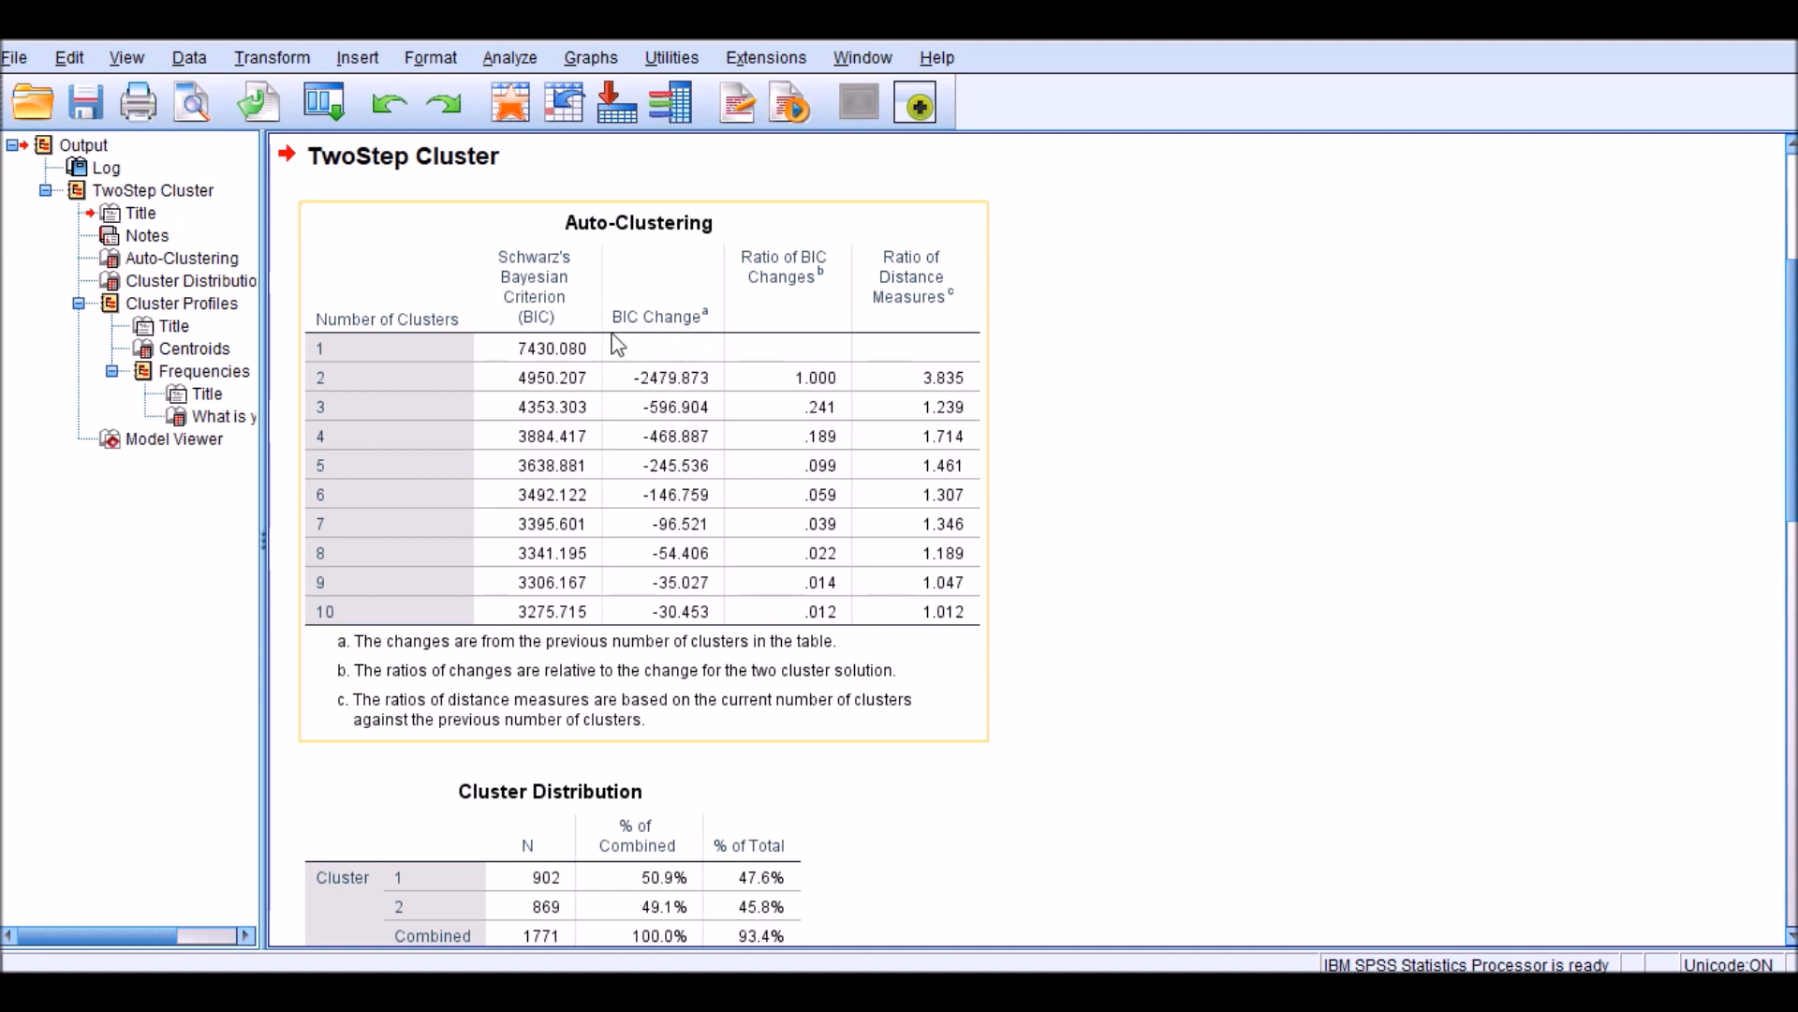
# Create a line graph from the Schwarz's Bayesian Criterion (BIC) values for 1 to 10 clusters in the Auto-Clustering table.
pyautogui.click(555, 393)
pyautogui.doubleClick(526, 379)
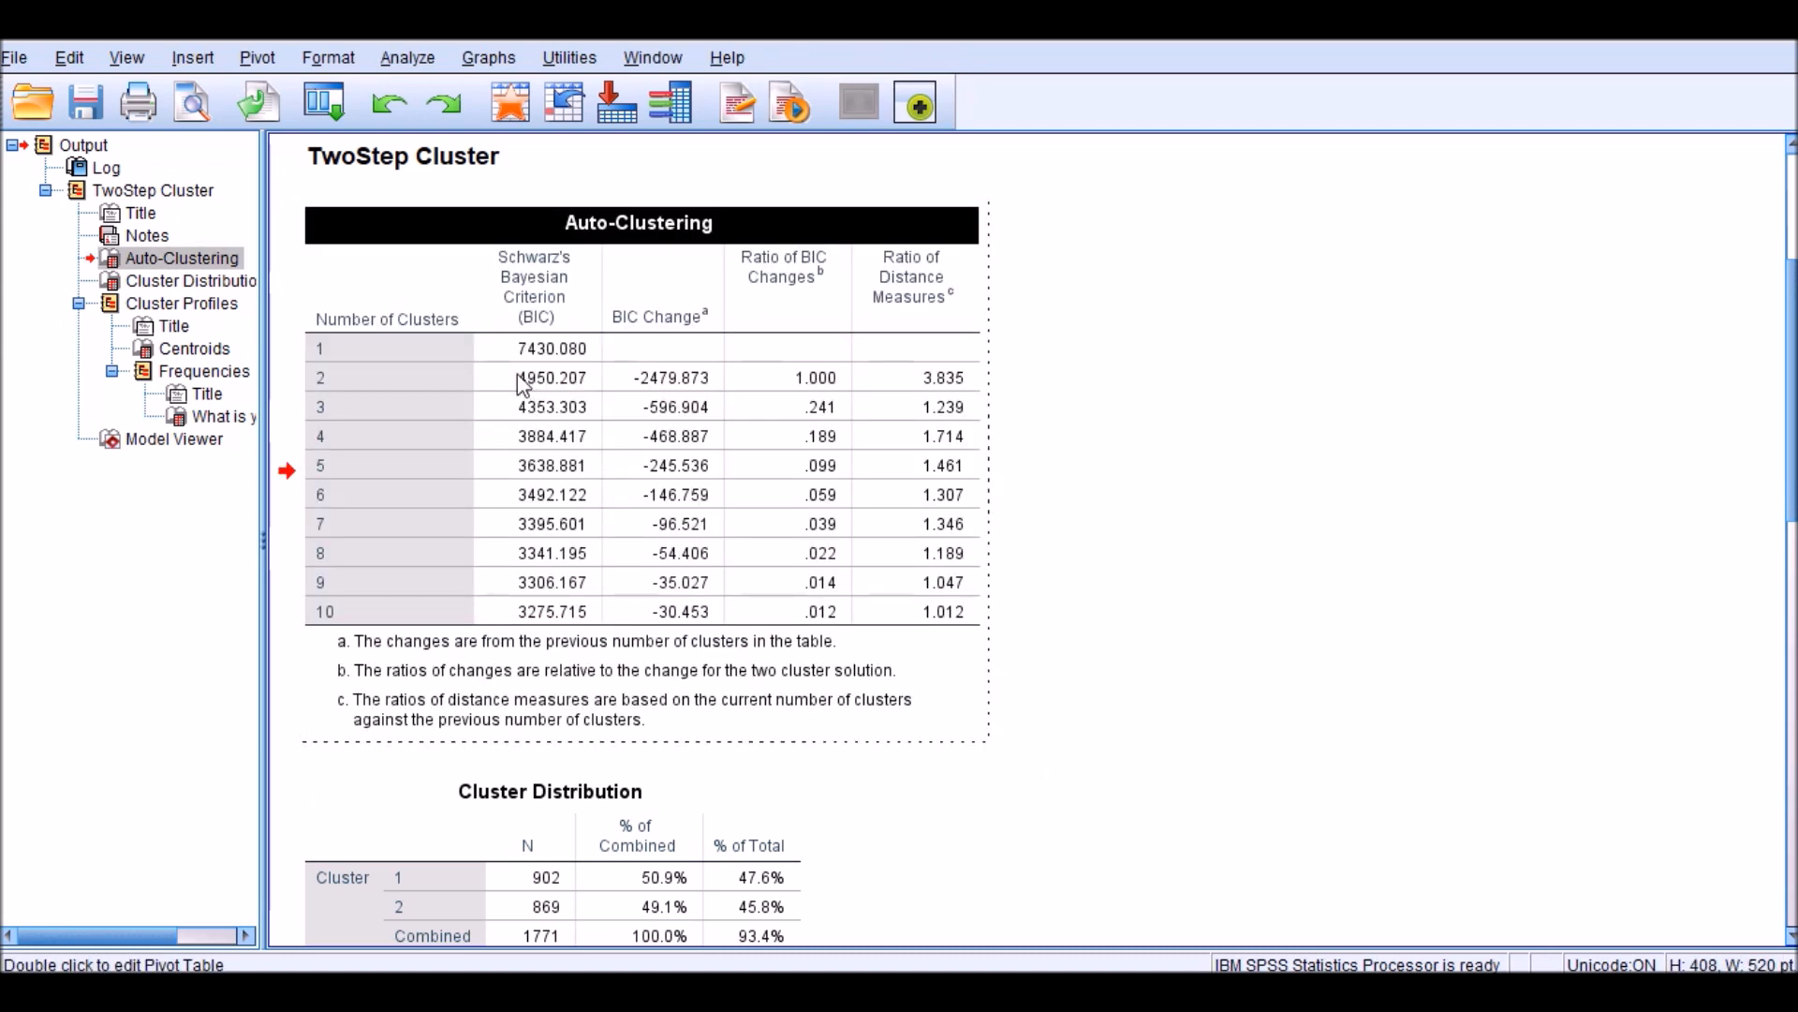
pyautogui.moveTo(554, 350); pyautogui.dragTo(558, 607)
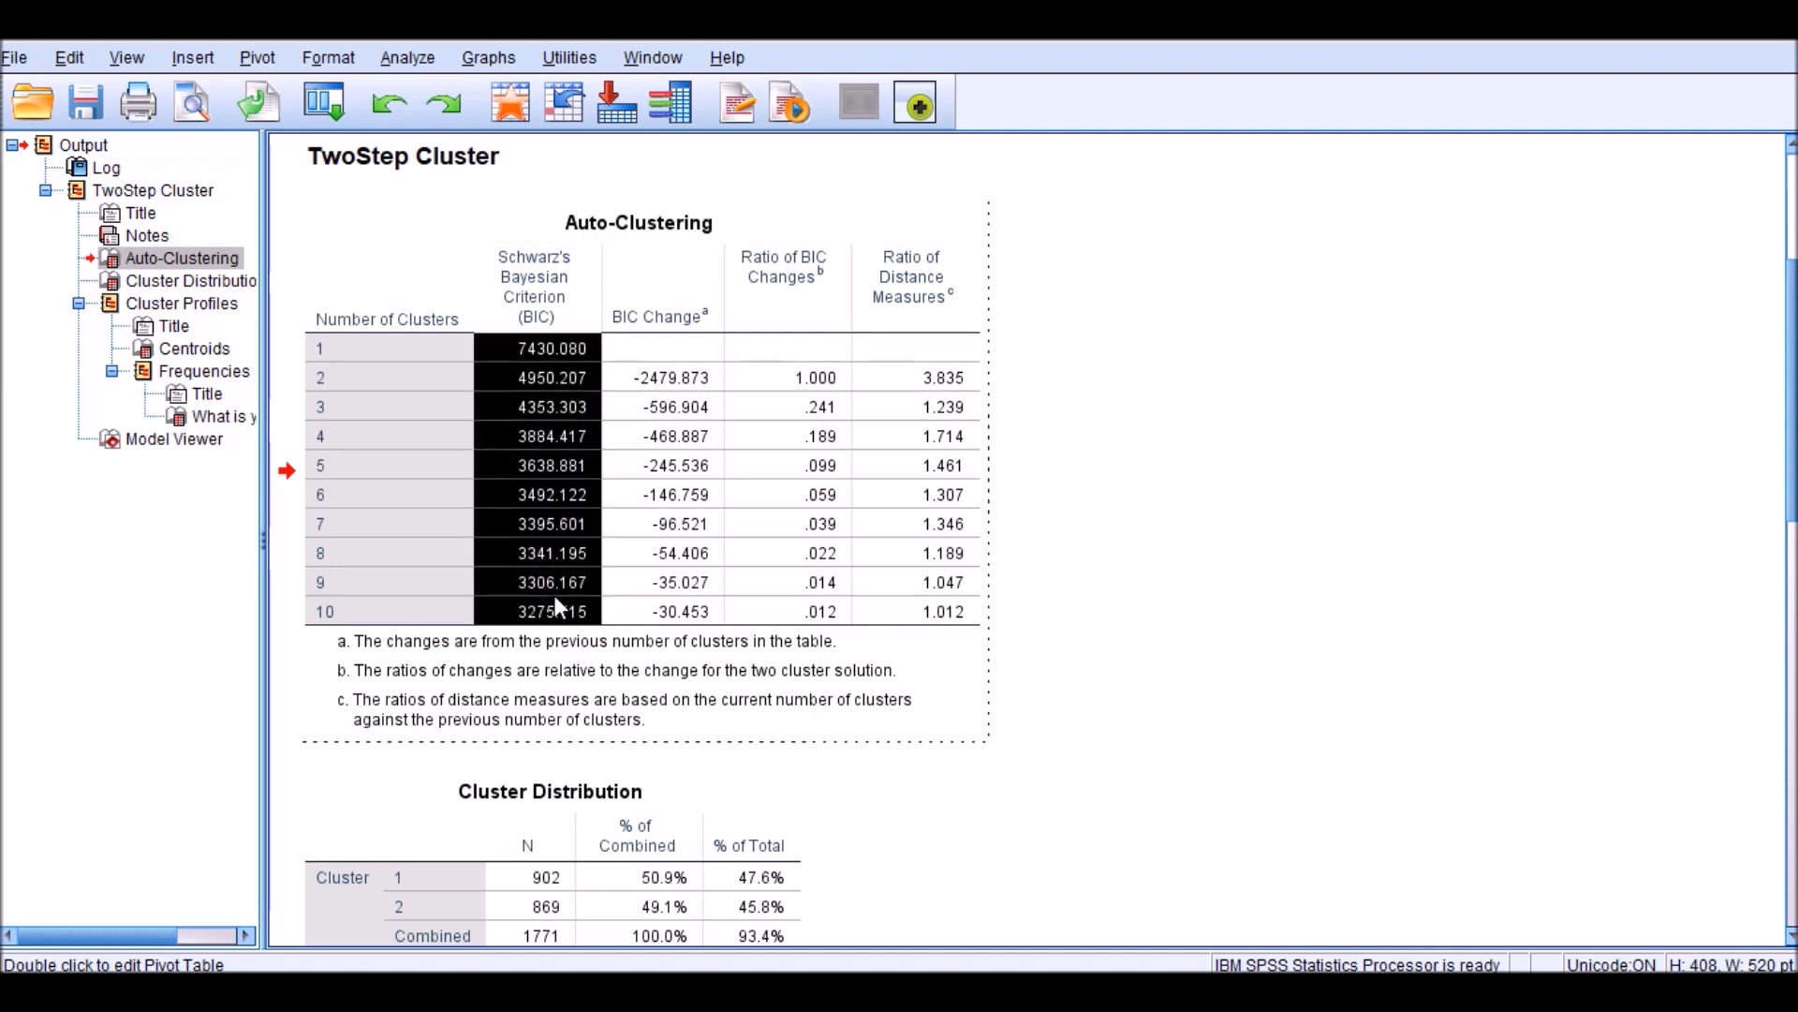
pyautogui.rightClick(560, 441)
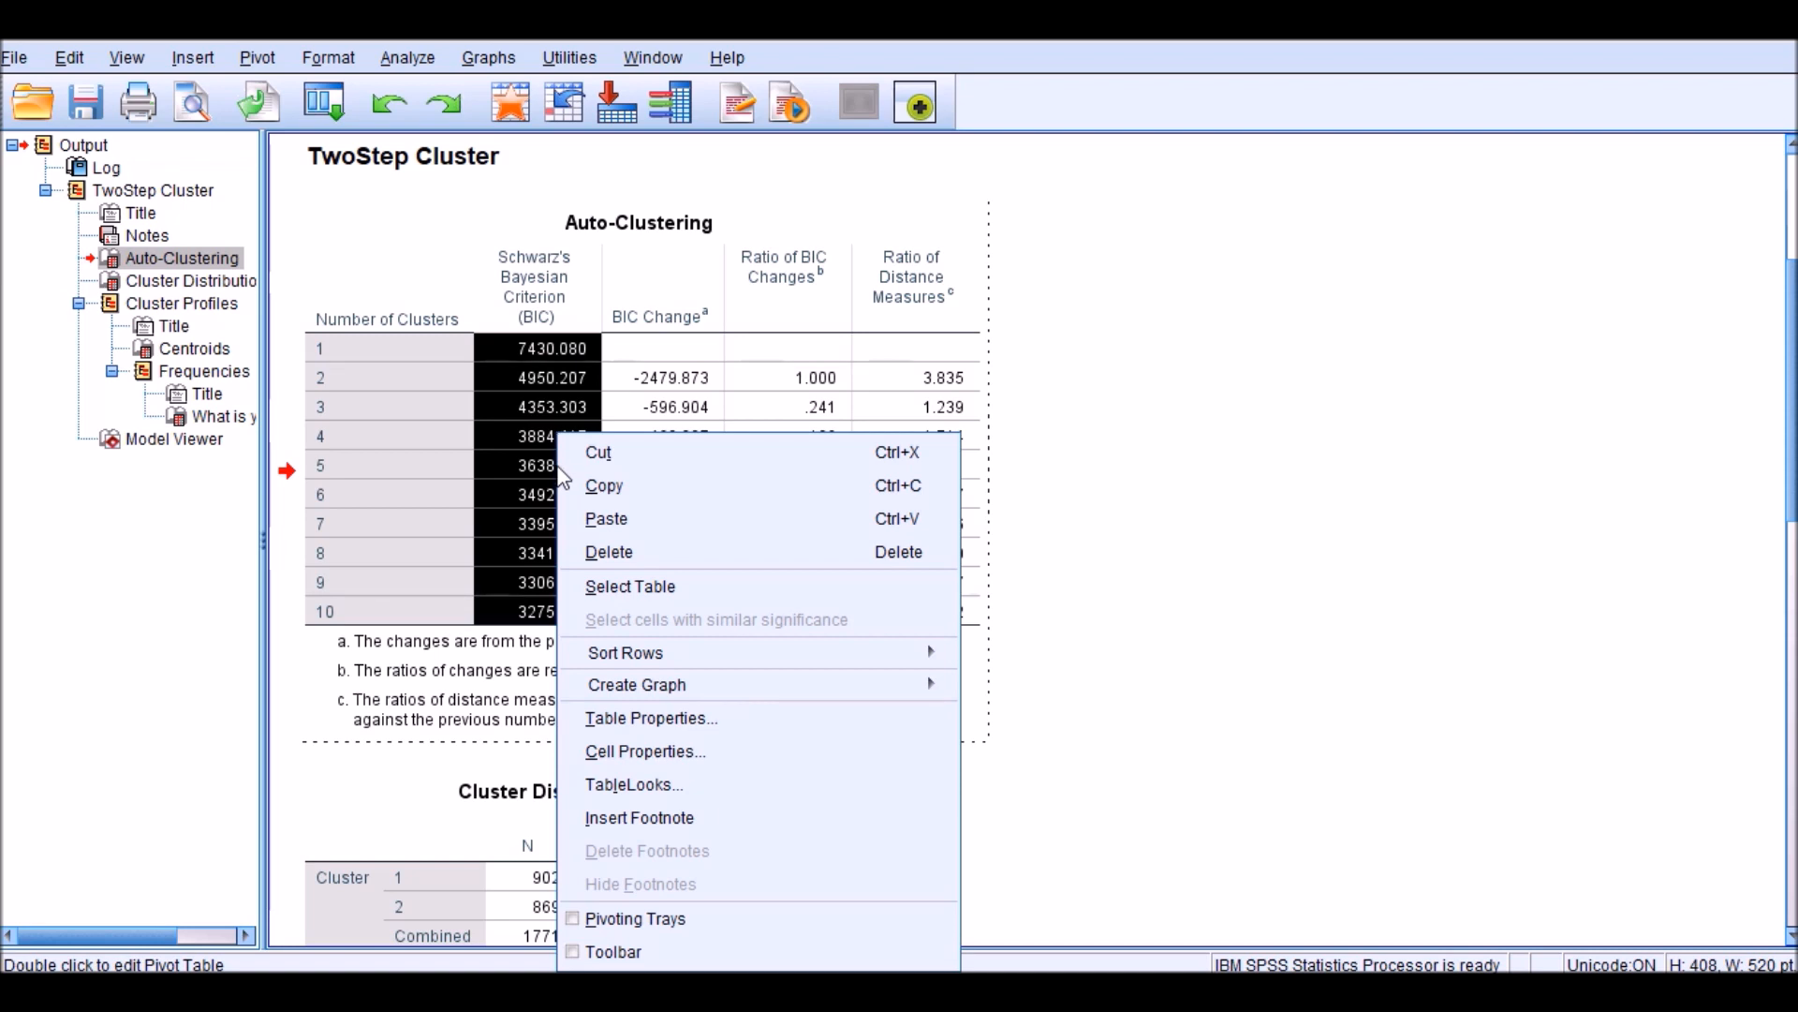
pyautogui.moveTo(856, 695)
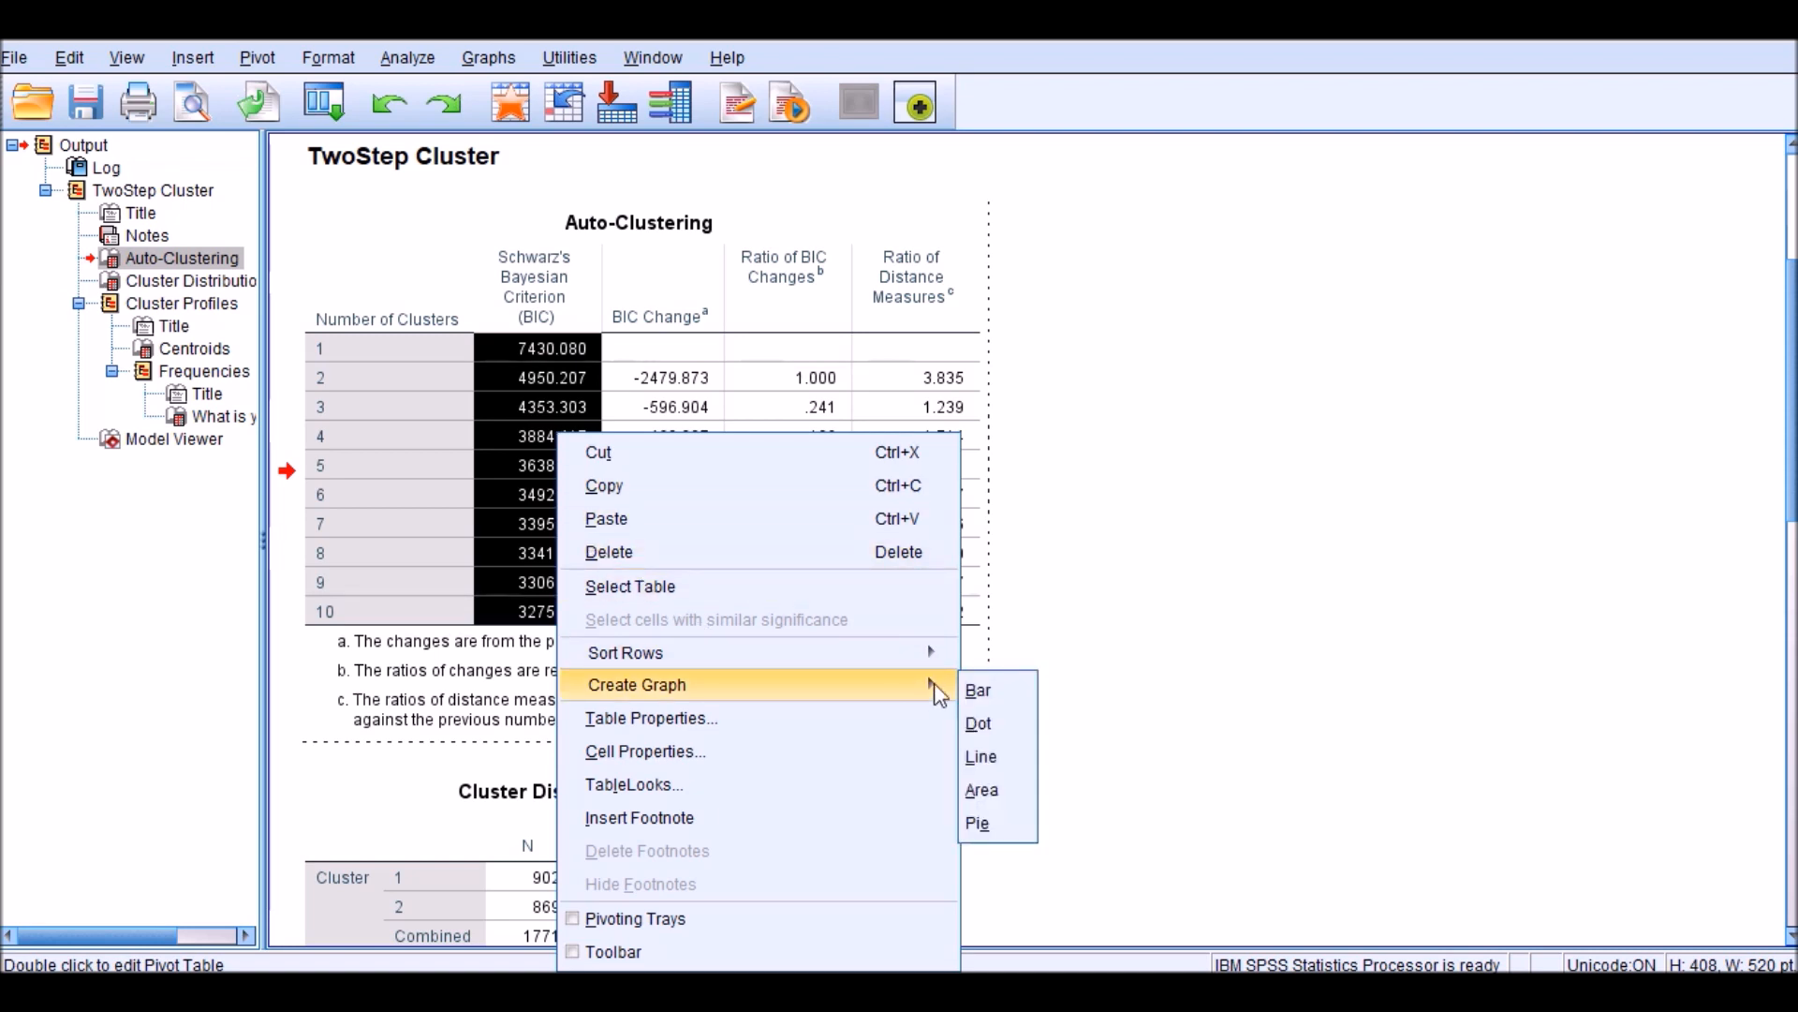
pyautogui.click(1002, 760)
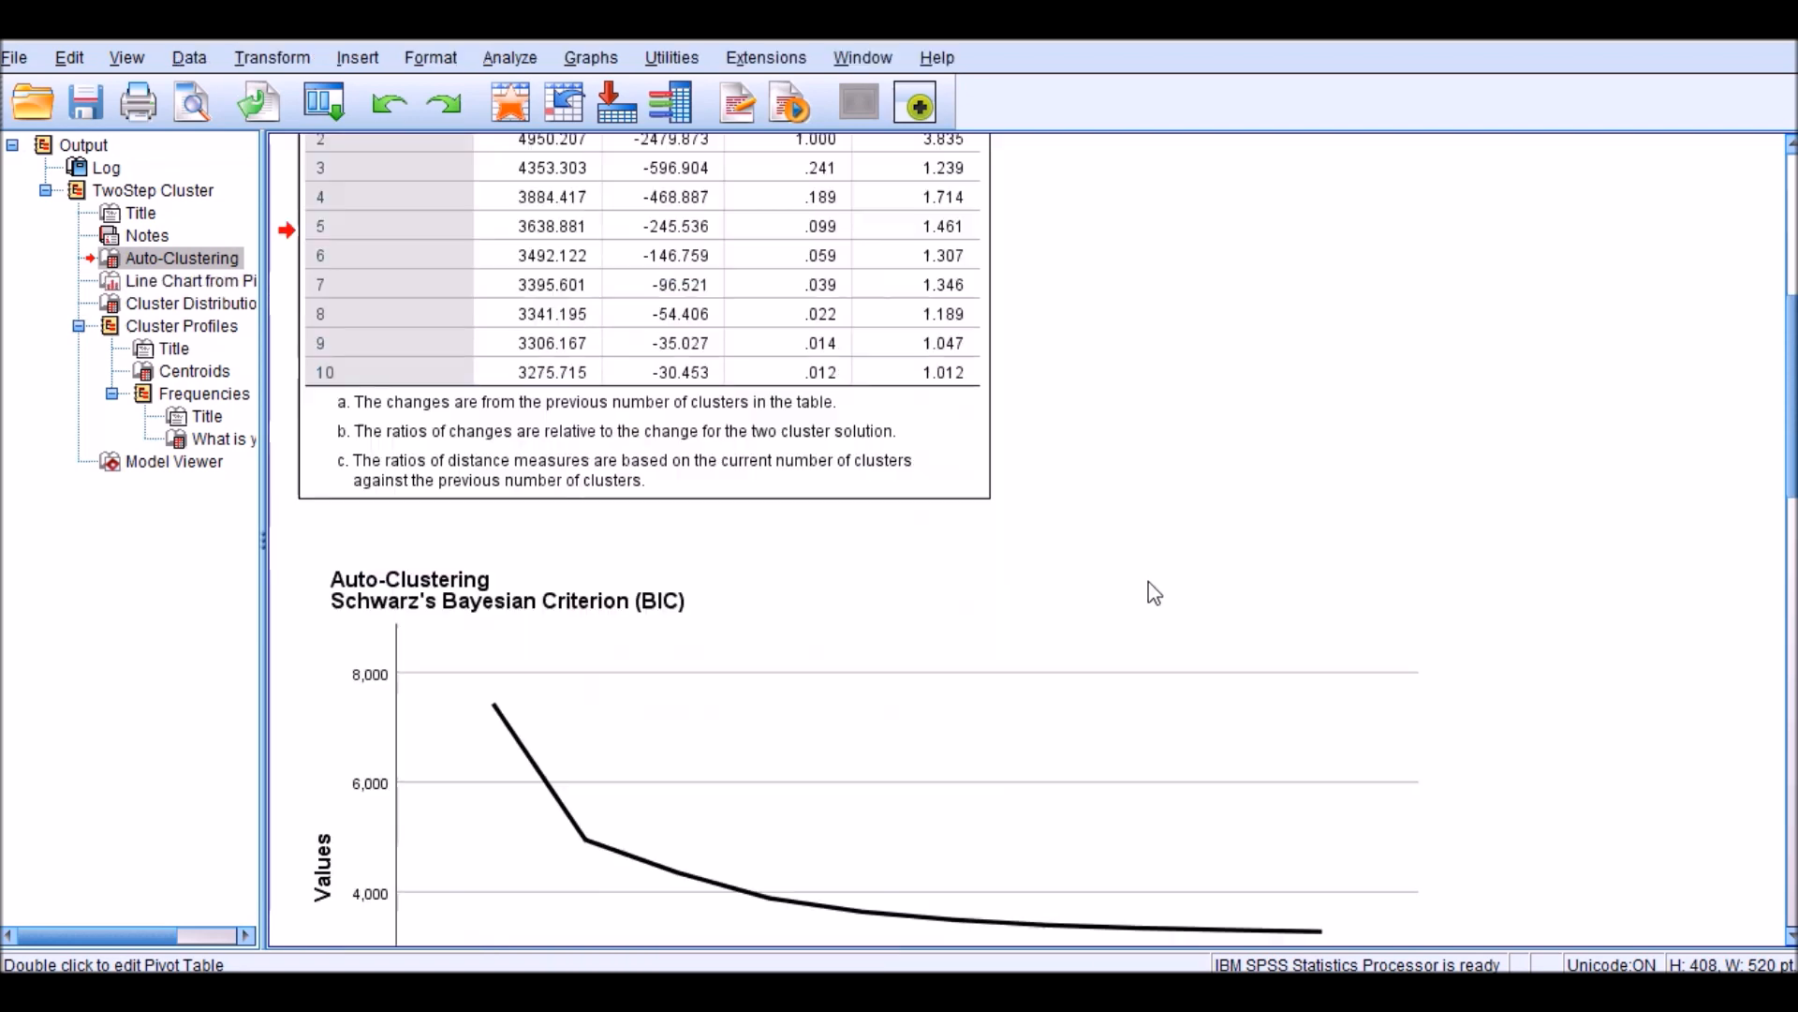
# Examine the BIC line chart for its bend and compare it with the values in the Auto-Clustering table.
pyautogui.scroll(-1, 1173, 548)
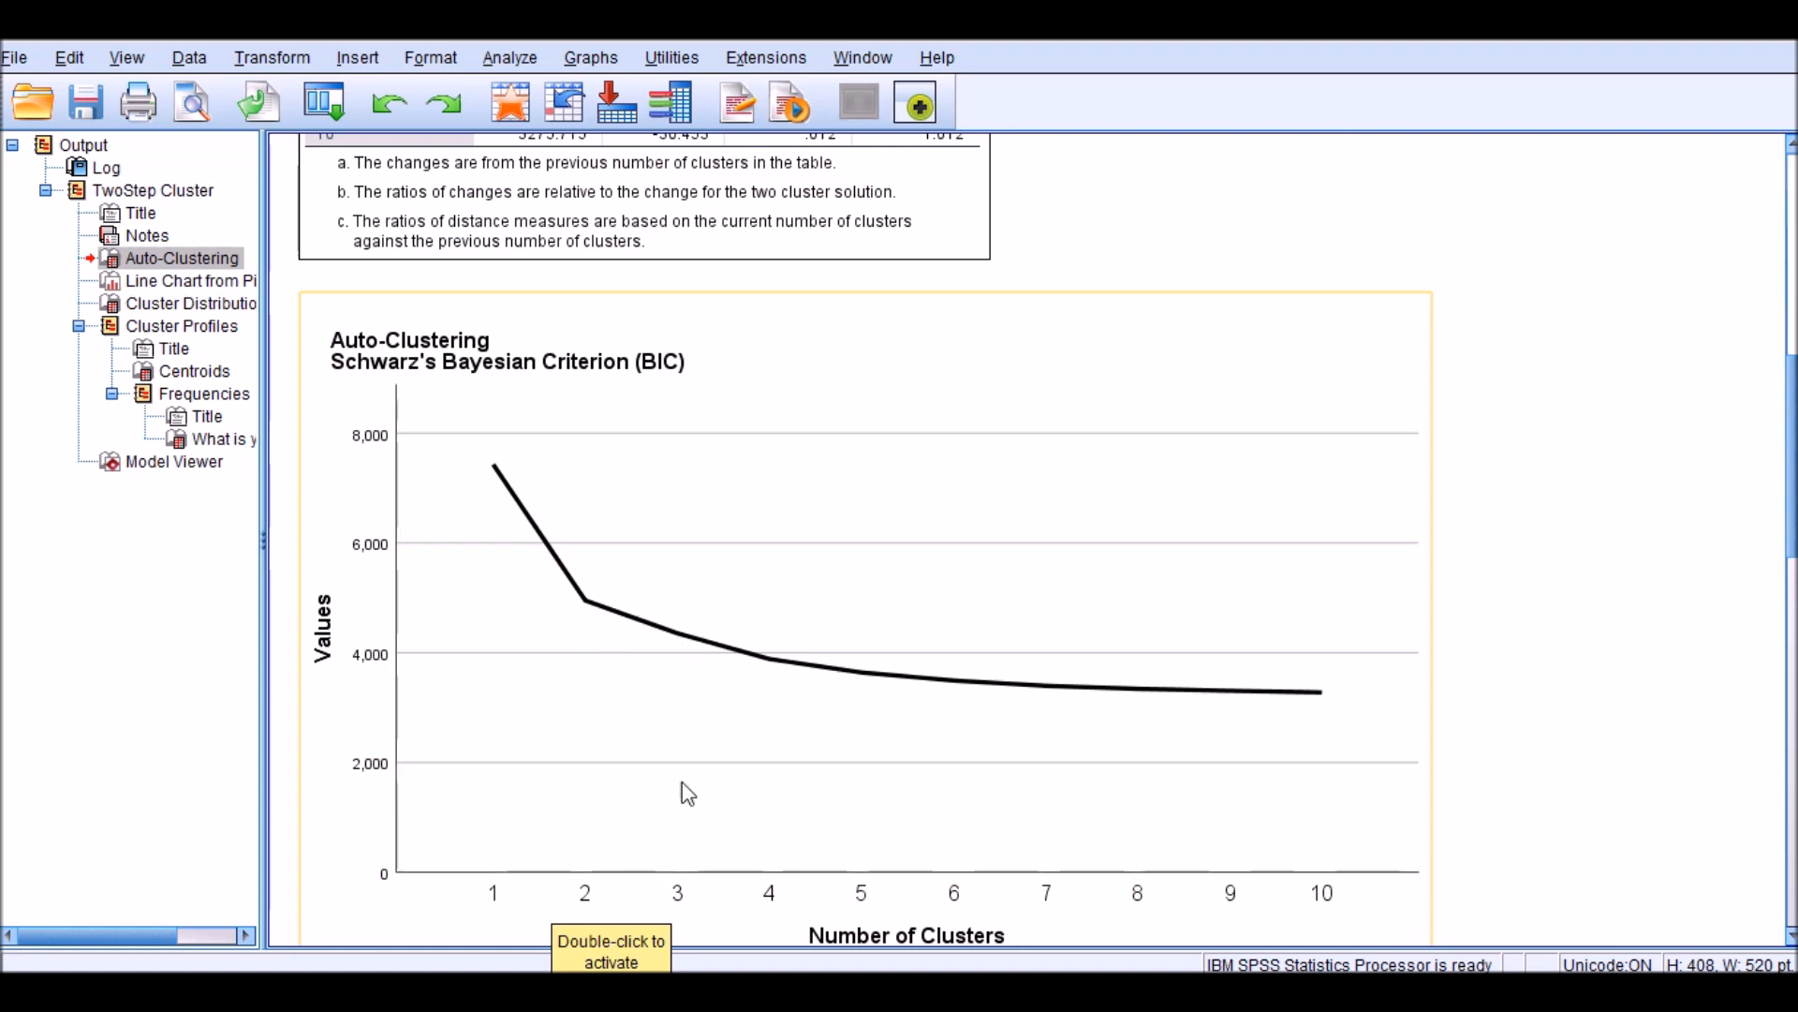
pyautogui.scroll(3, 701, 742)
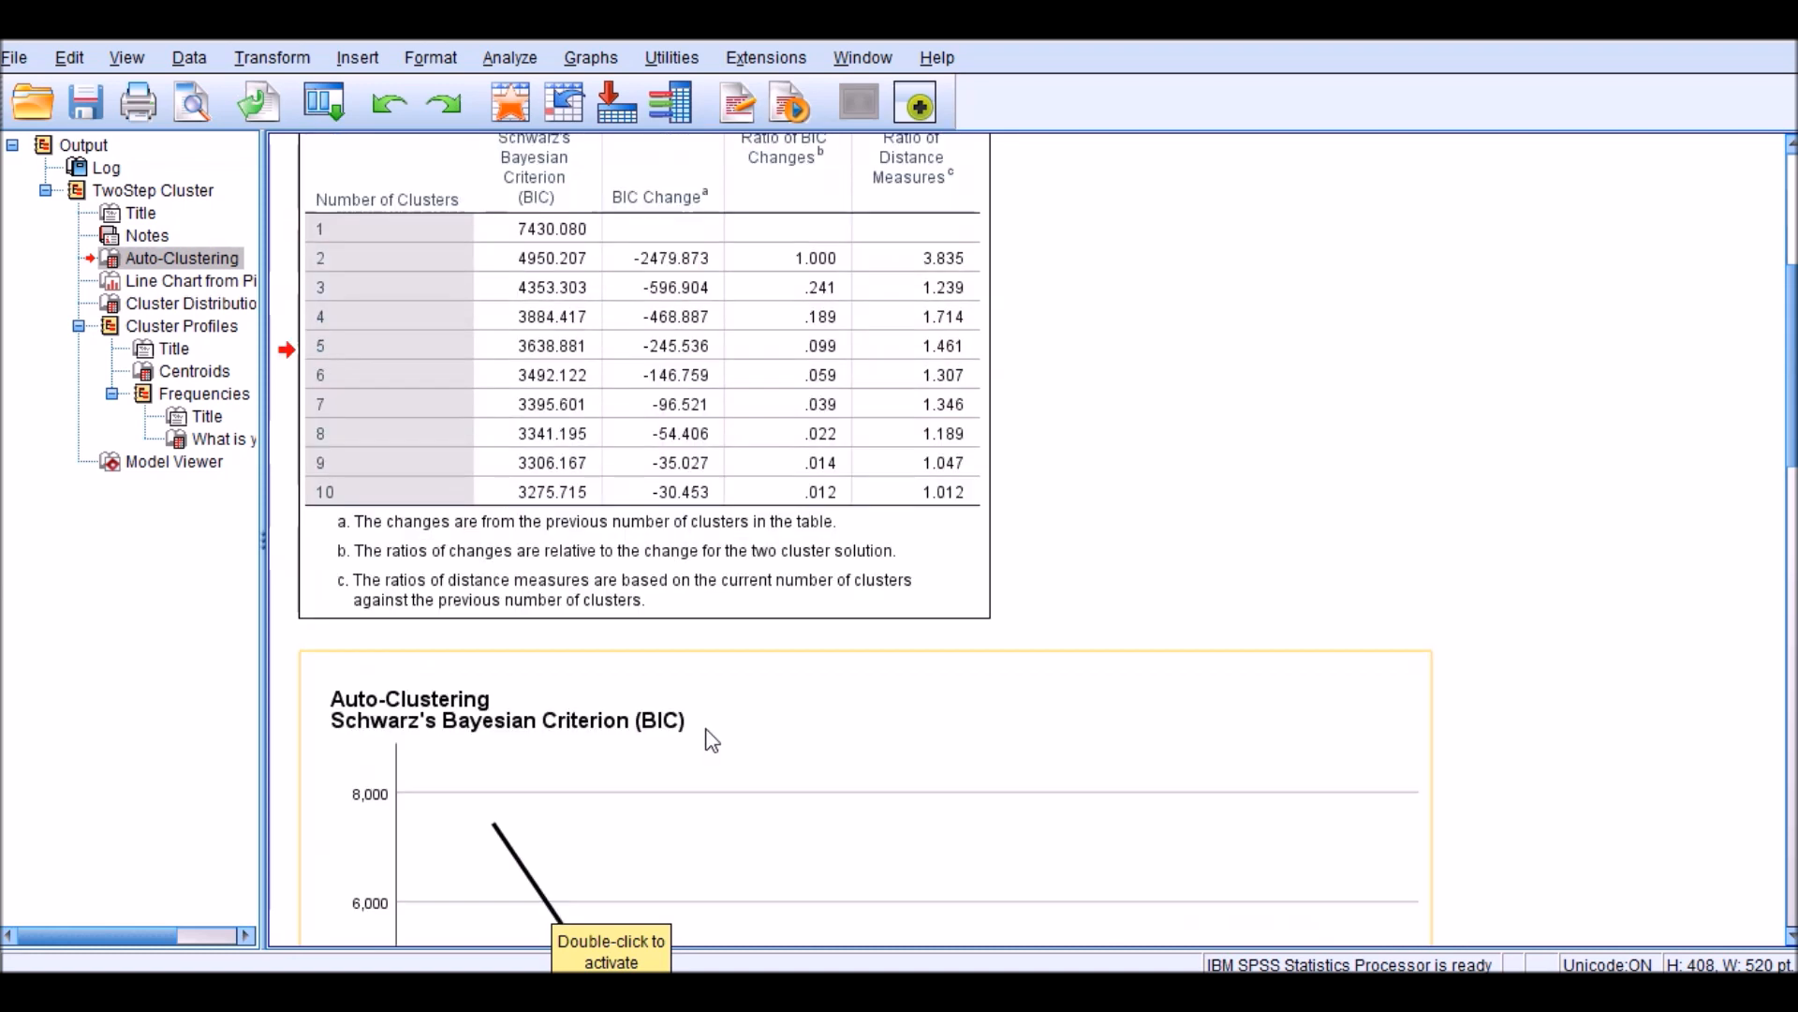
pyautogui.scroll(-3, 811, 727)
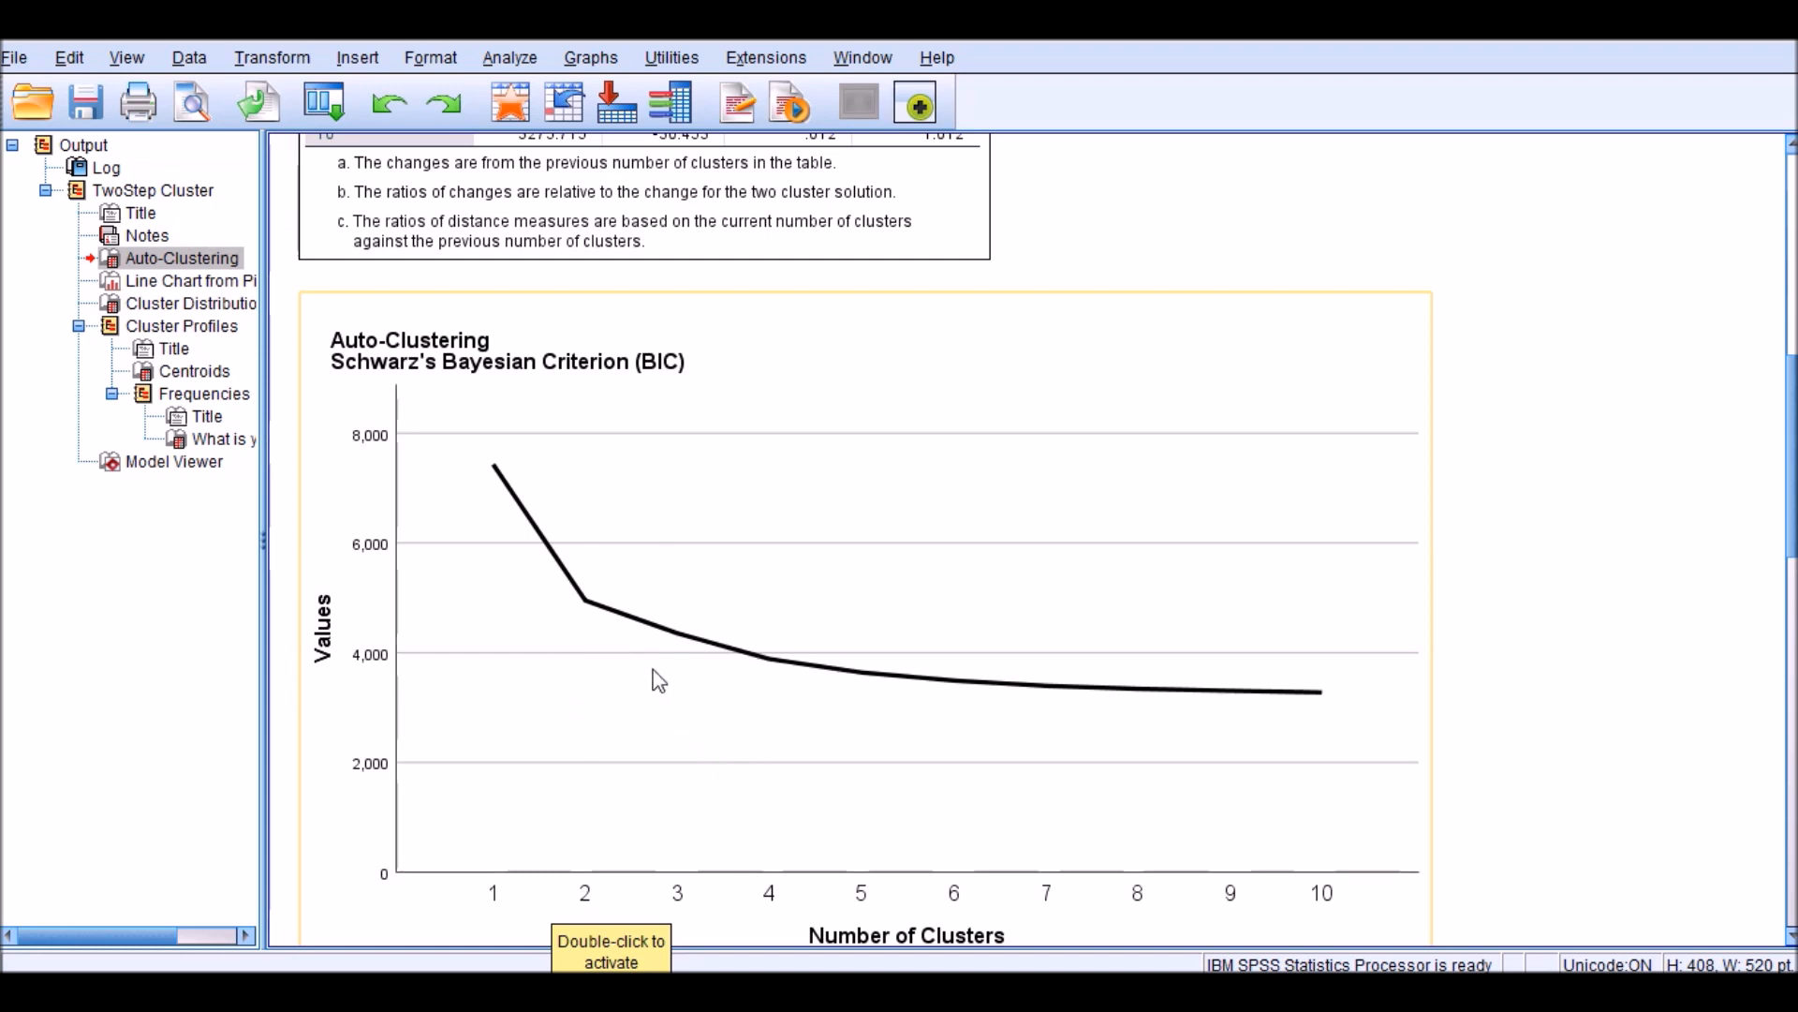
pyautogui.scroll(-1, 560, 638)
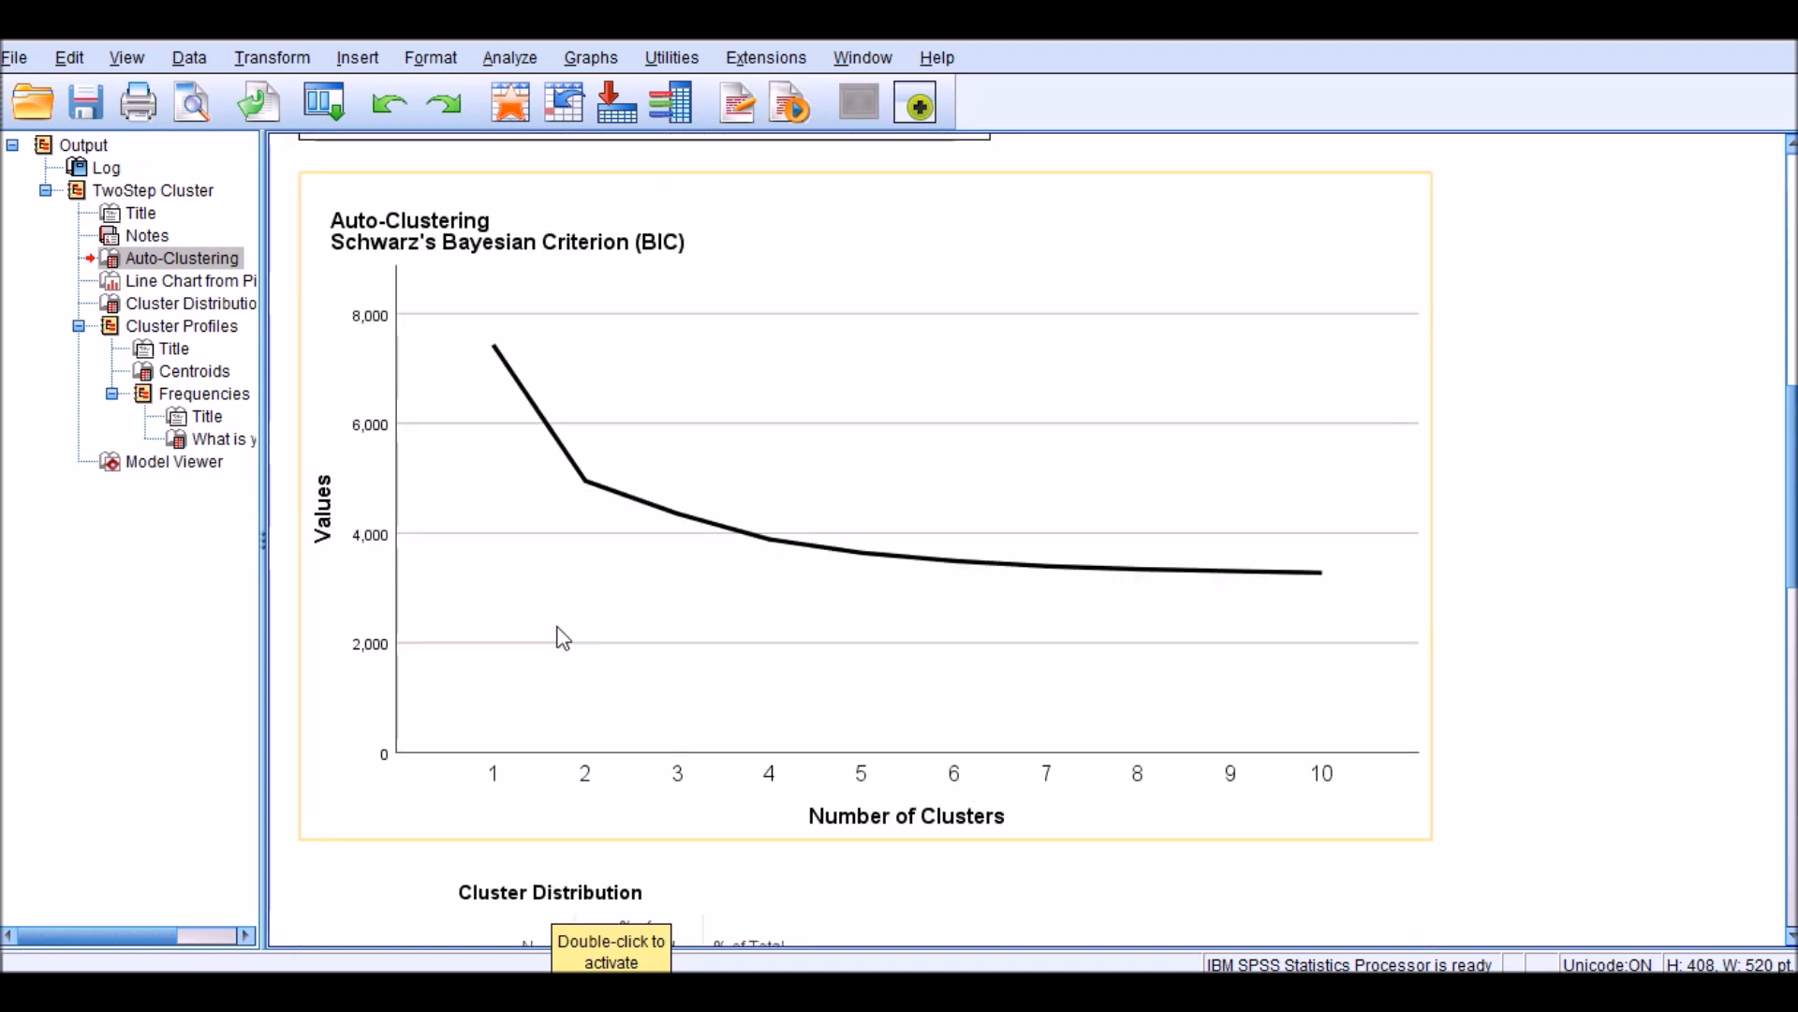
pyautogui.click(591, 494)
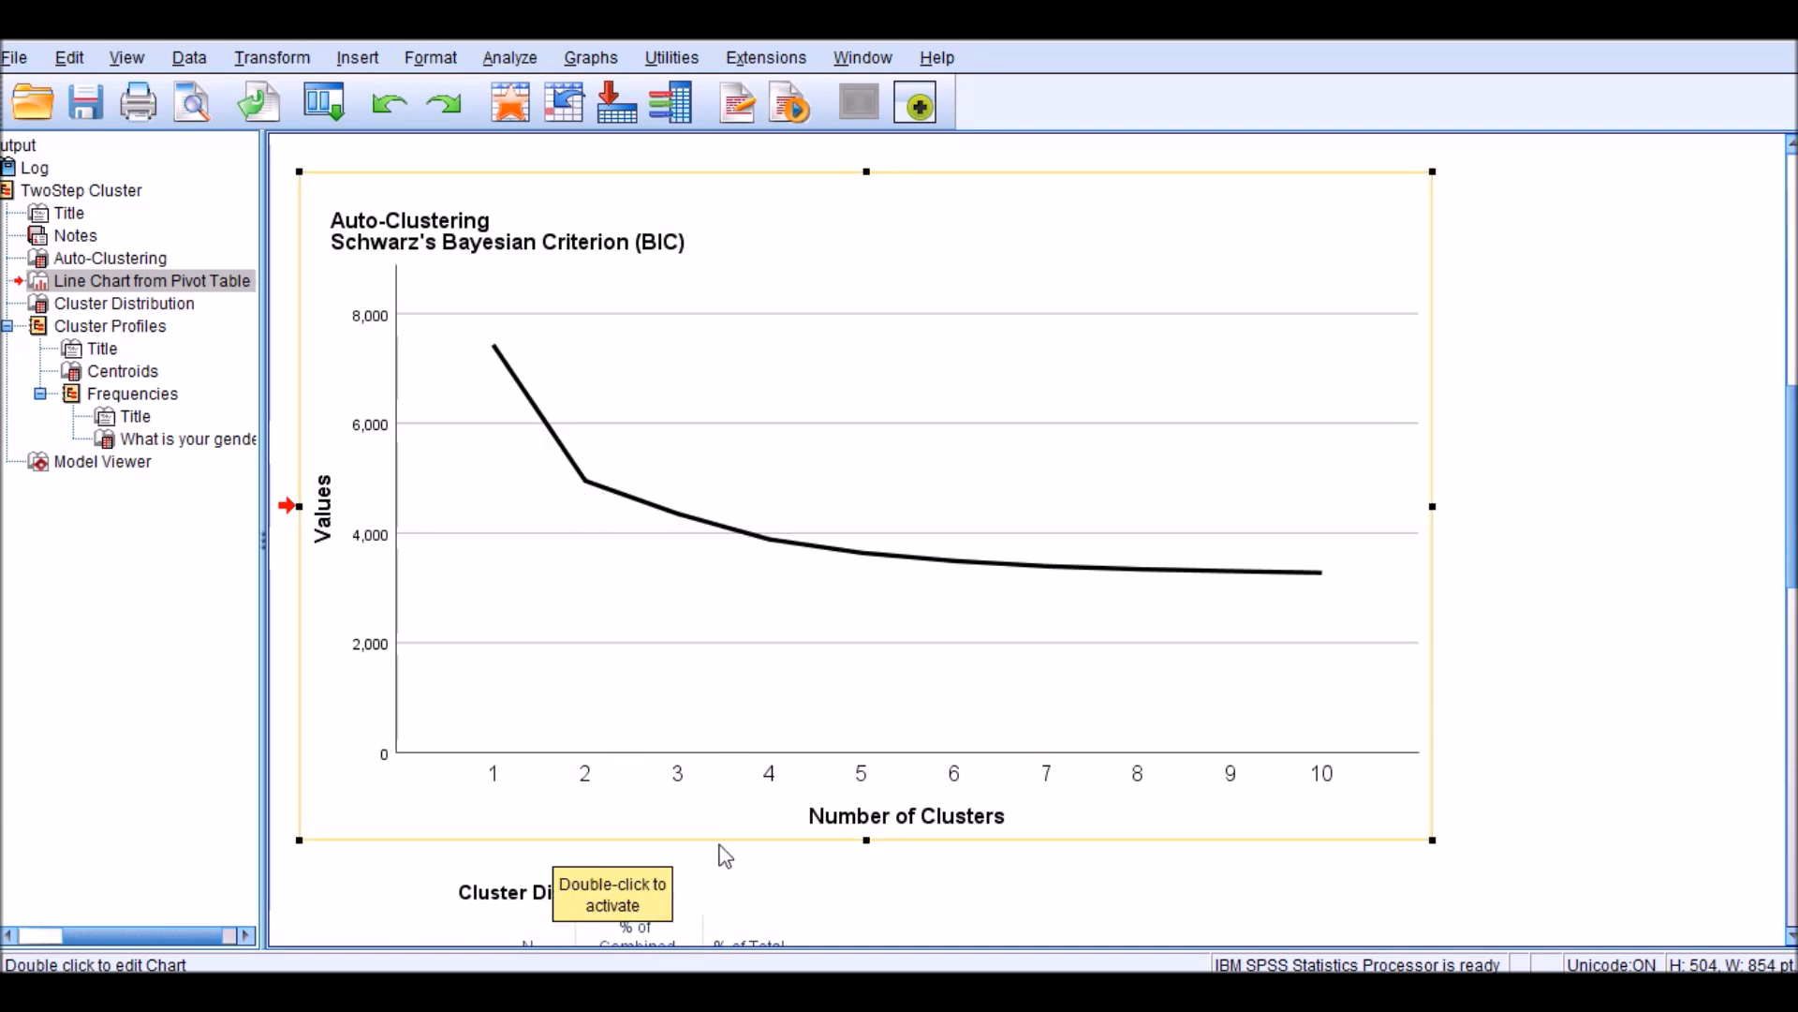
pyautogui.scroll(4, 722, 604)
pyautogui.click(722, 605)
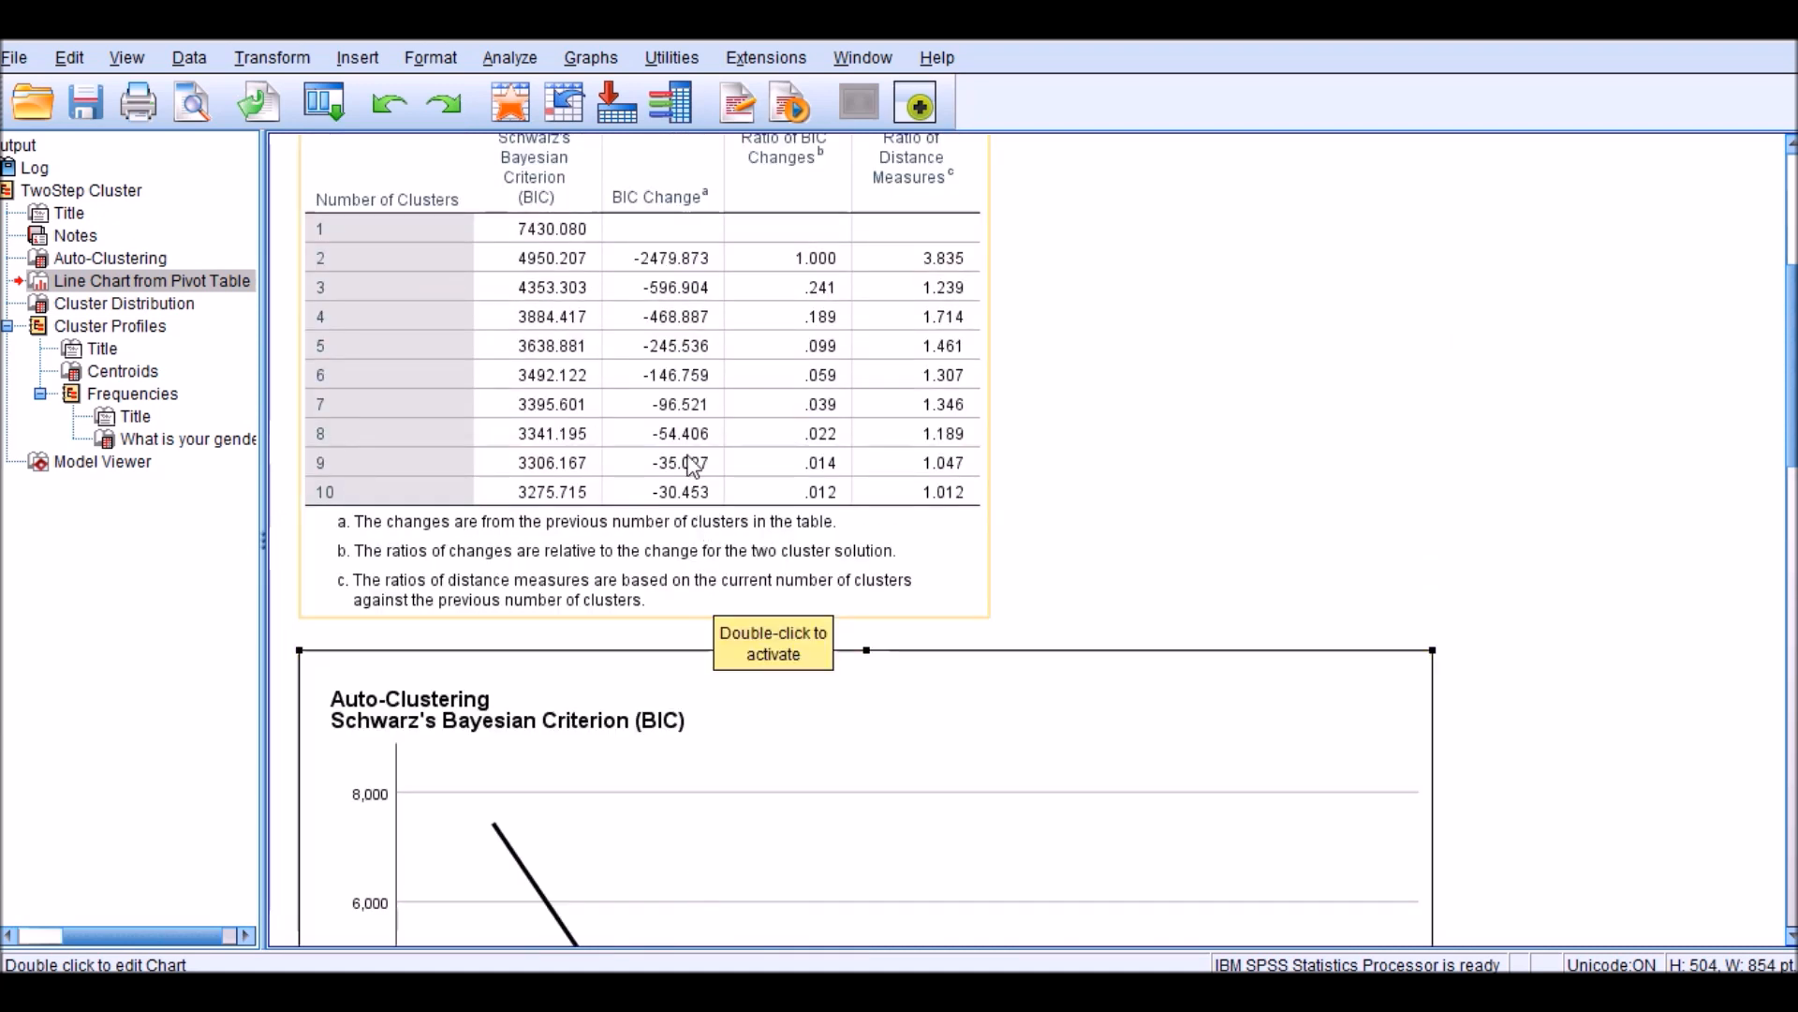
pyautogui.scroll(1, 719, 440)
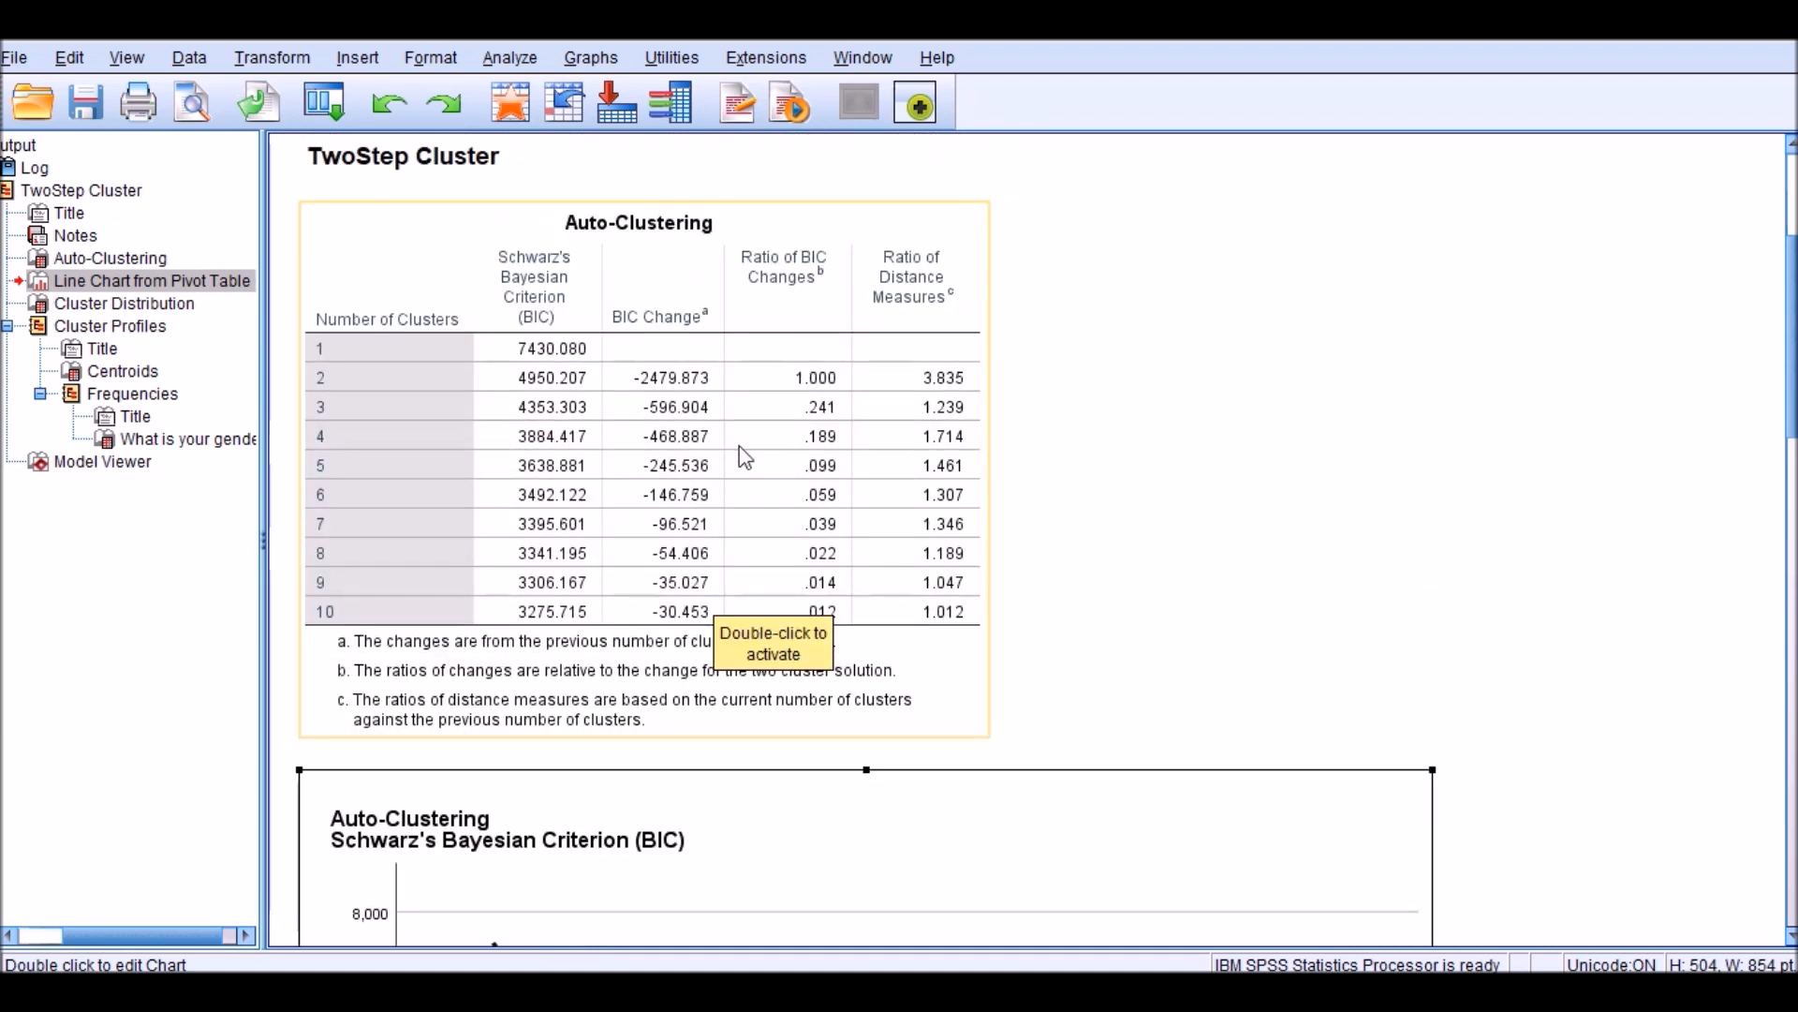
pyautogui.scroll(-1, 730, 435)
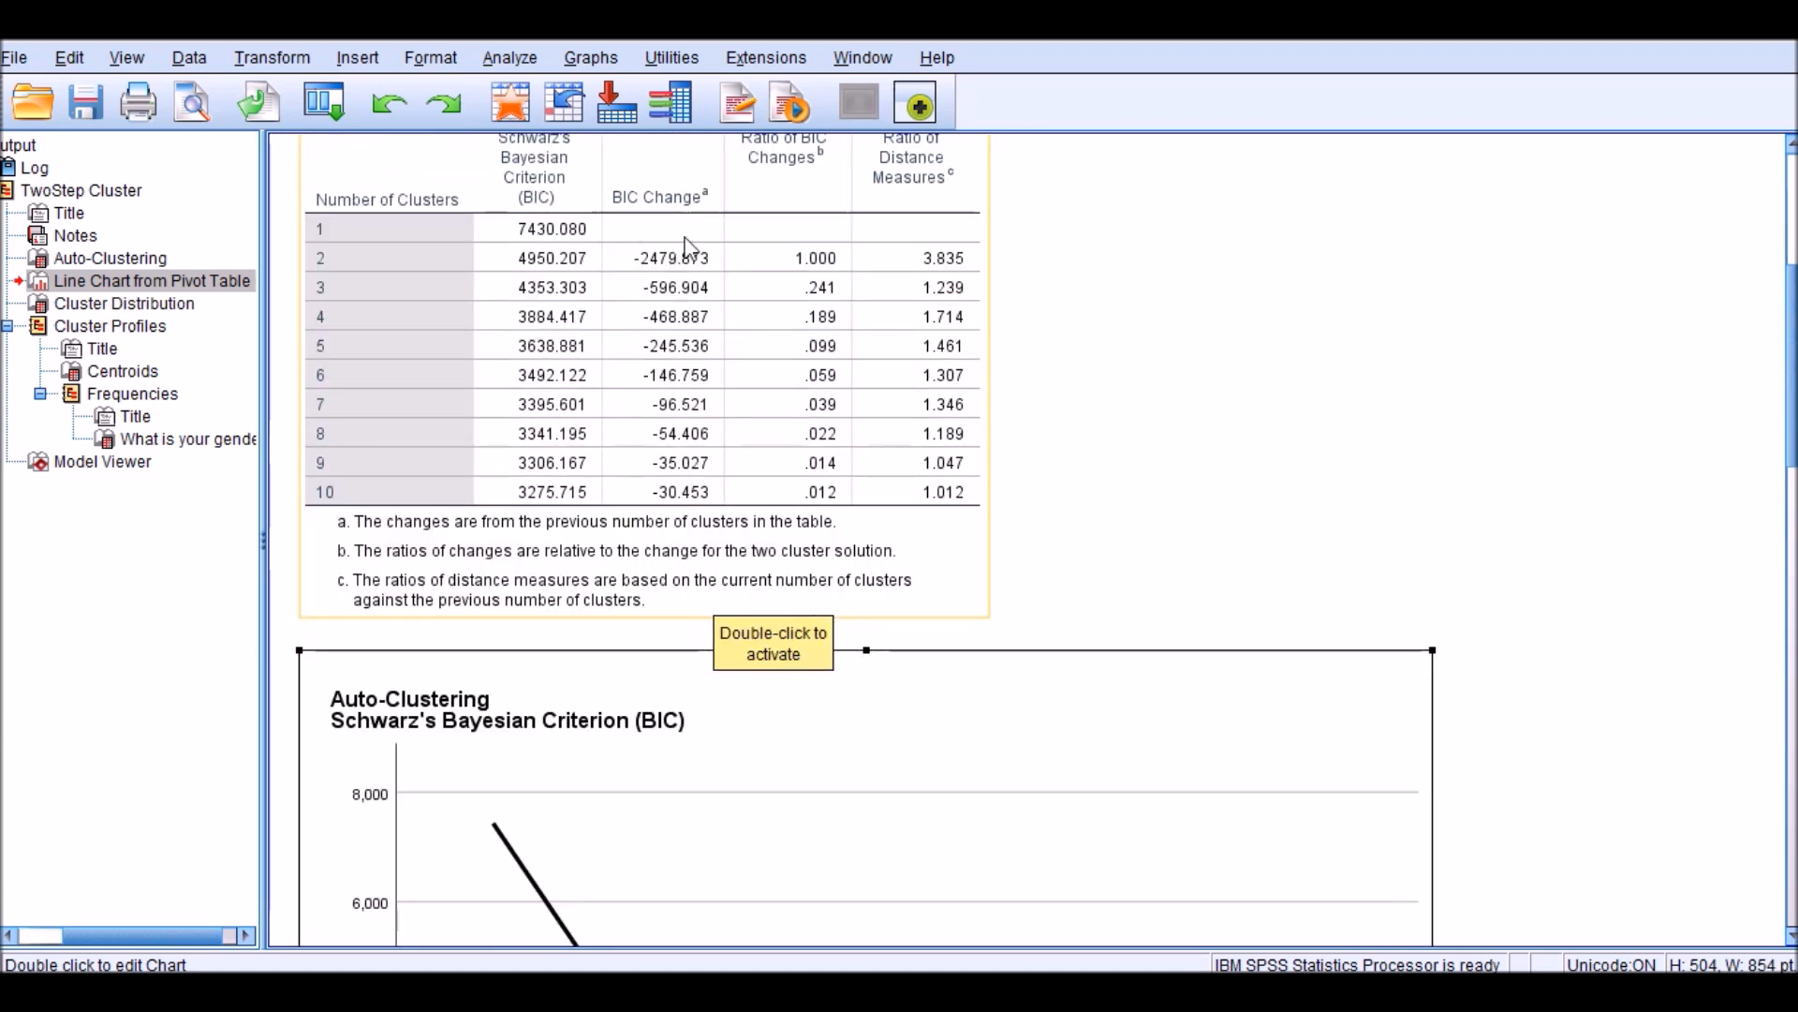
# Create a line graph from the BIC Change values for 2 to 10 clusters in the Auto-Clustering table.
pyautogui.doubleClick(660, 261)
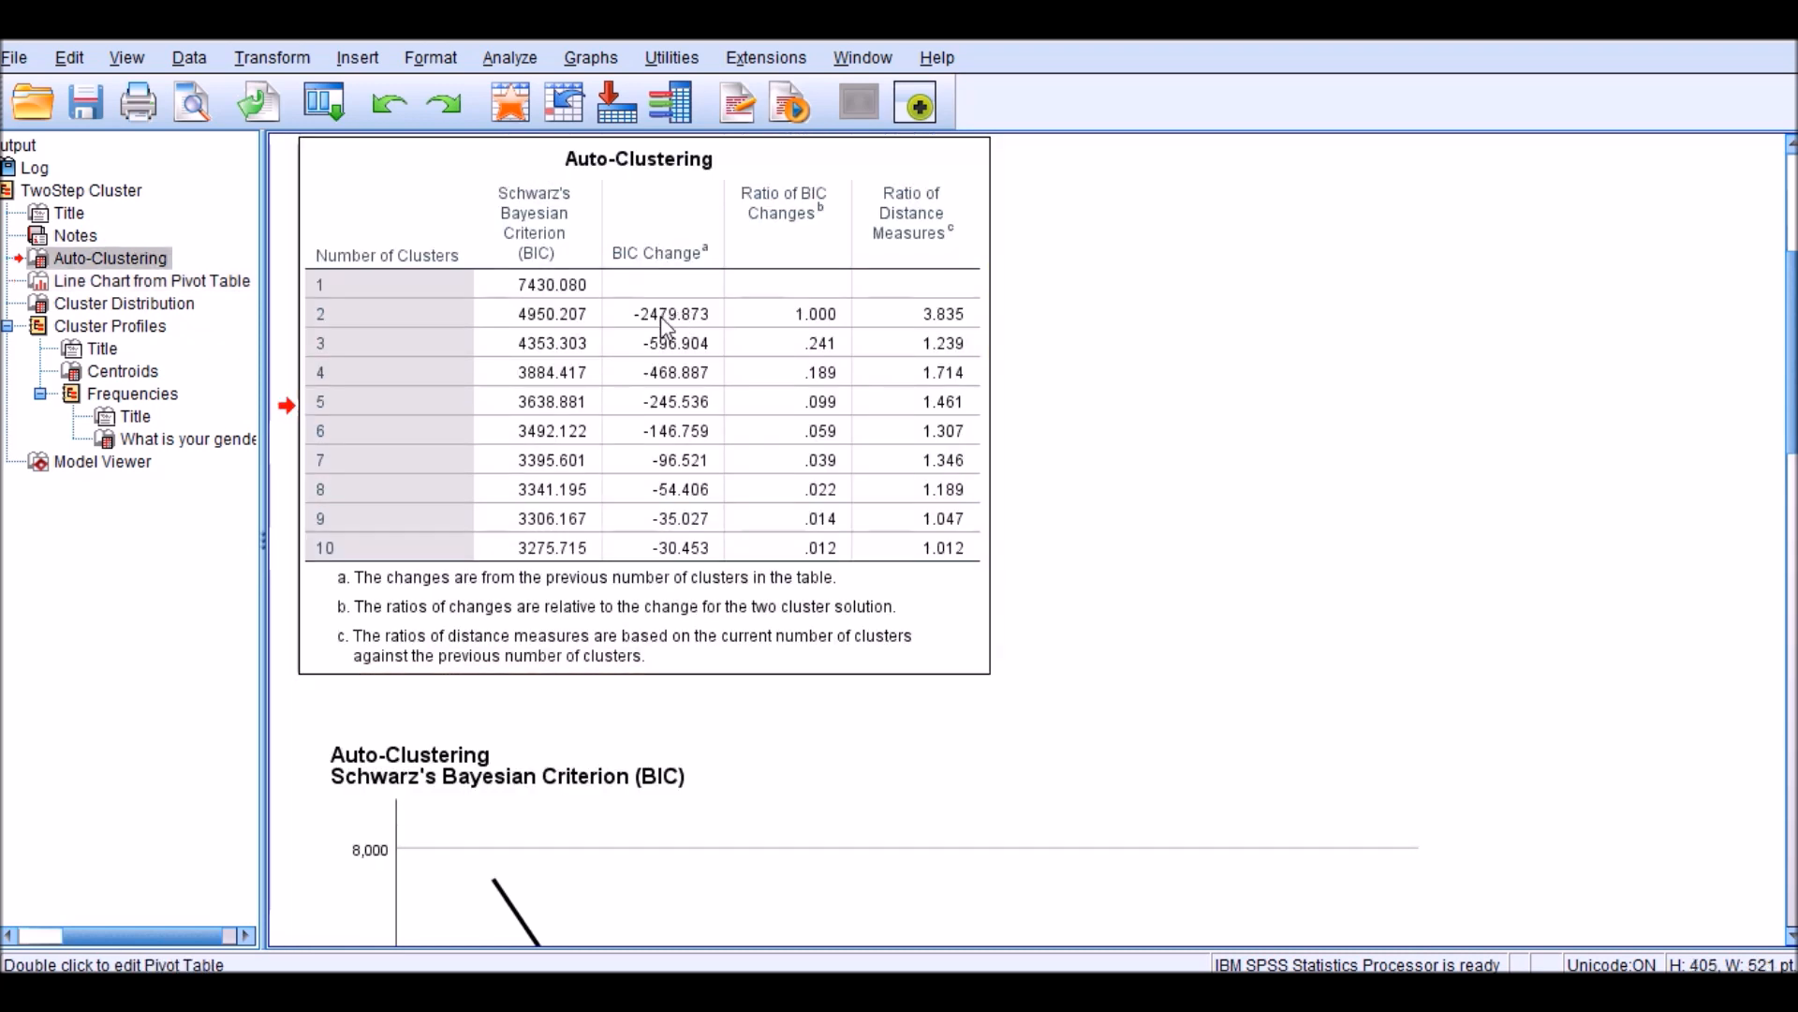
pyautogui.moveTo(671, 316); pyautogui.dragTo(682, 550)
pyautogui.rightClick(684, 435)
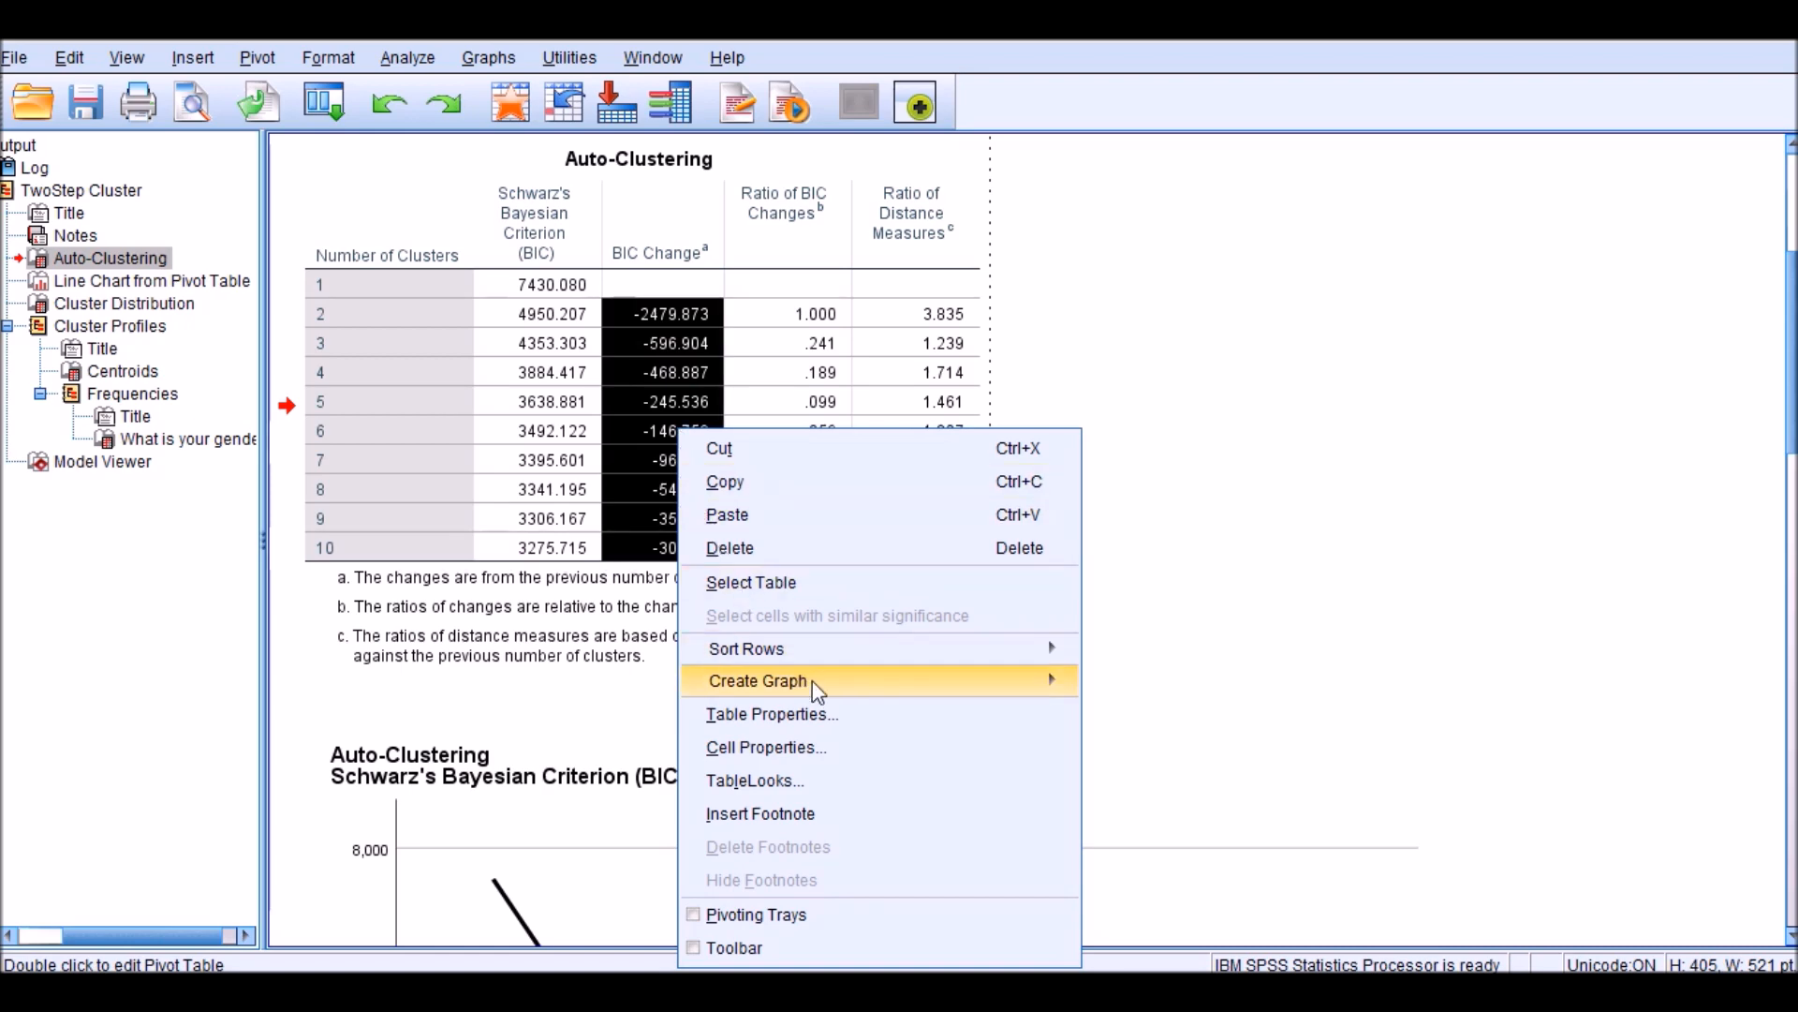
pyautogui.moveTo(956, 682)
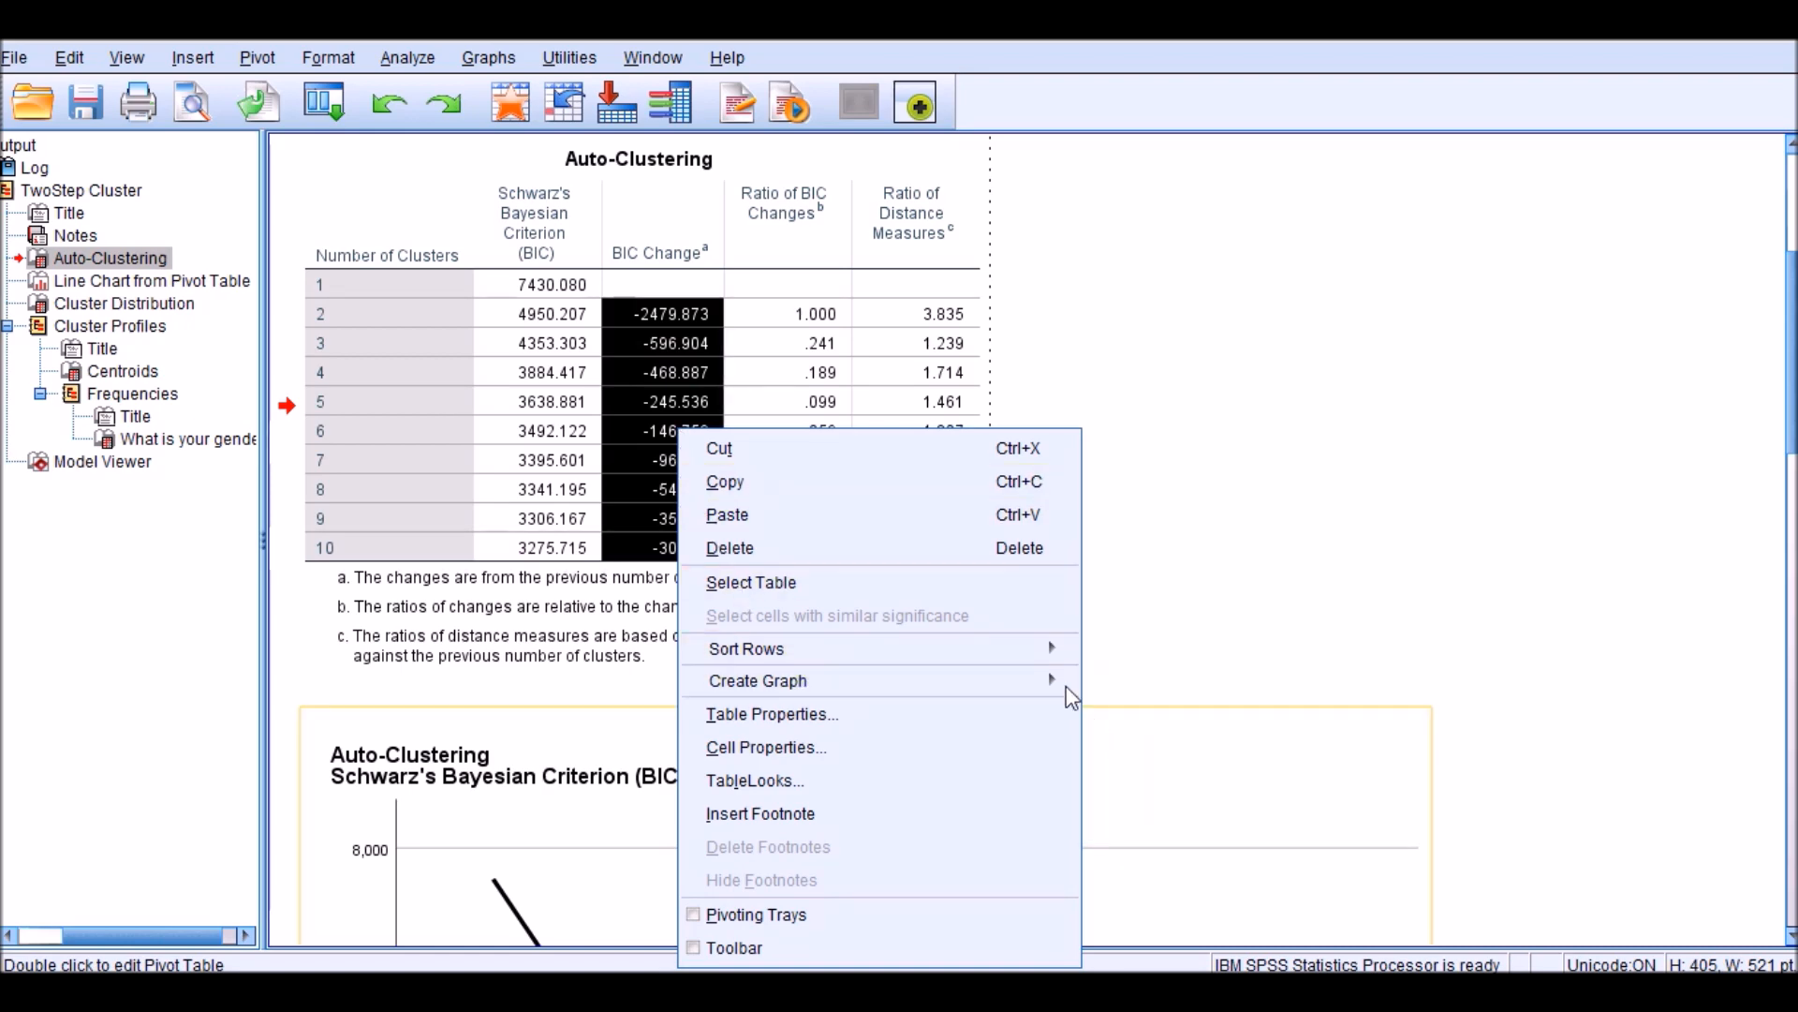
pyautogui.click(1121, 764)
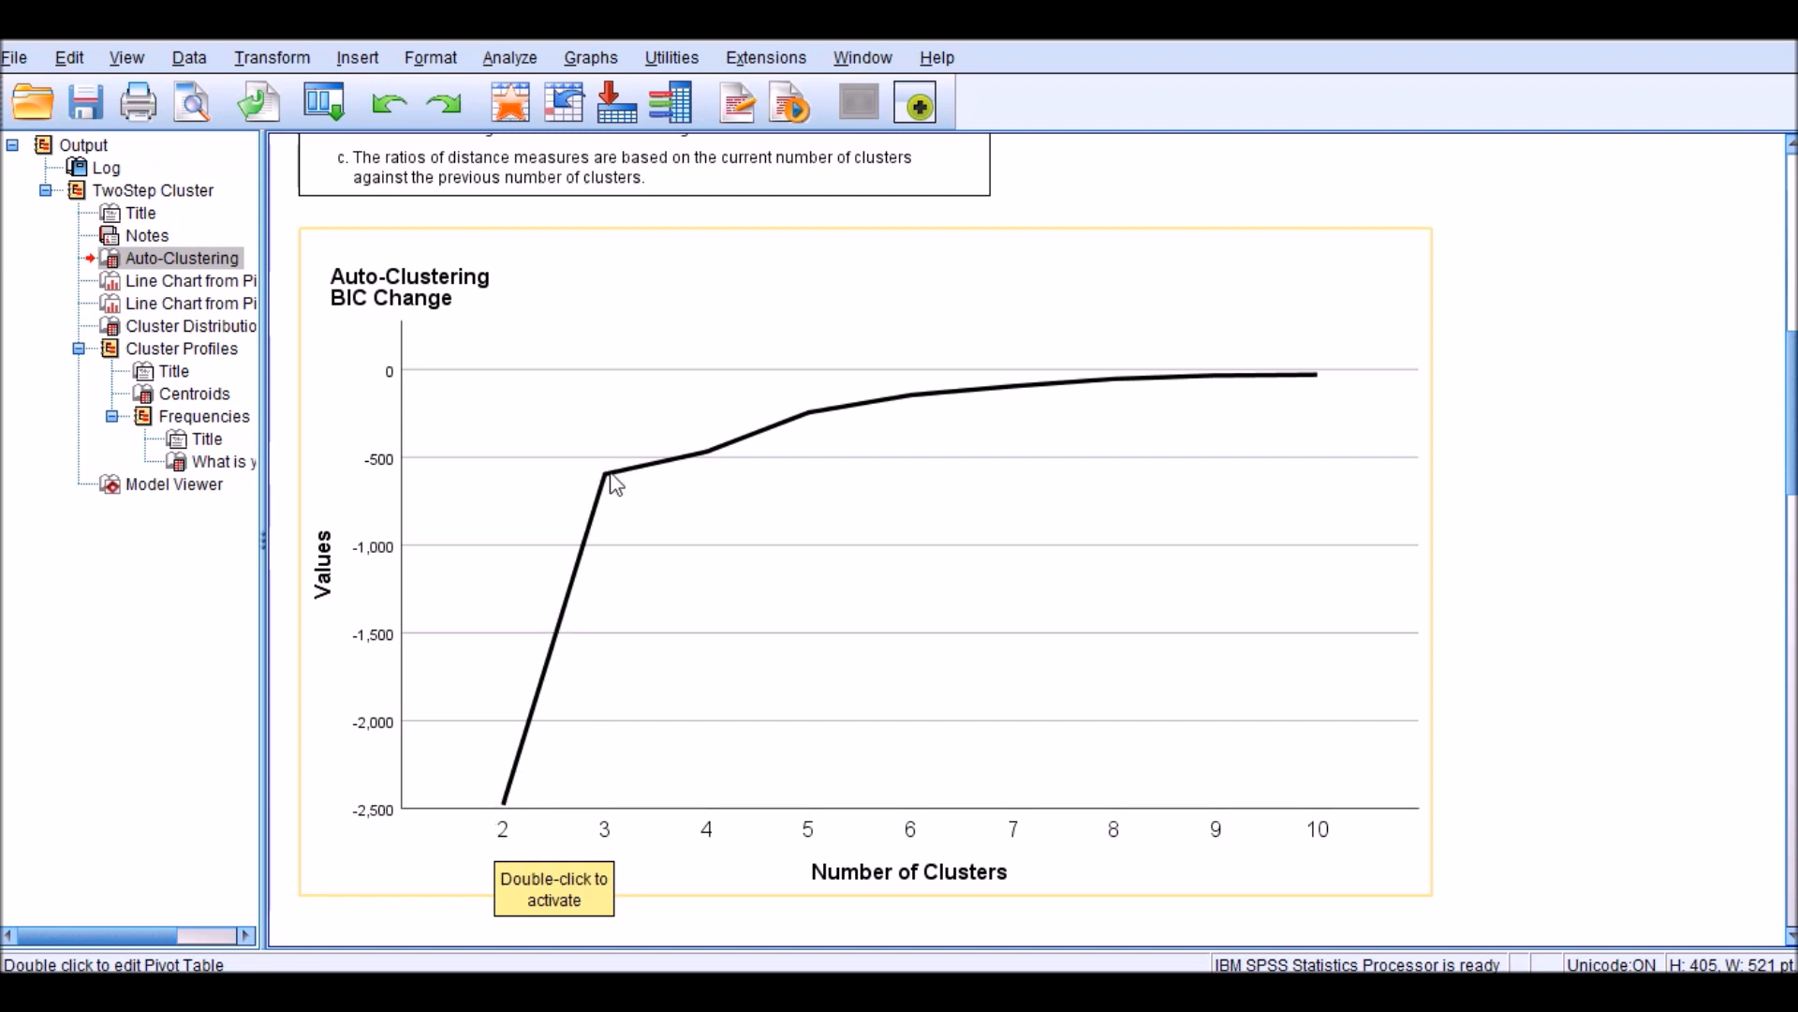
# Examine the BIC Change chart, the cluster distribution, centroids and gender frequencies tables, and the model summary with cluster quality.
pyautogui.click(1059, 384)
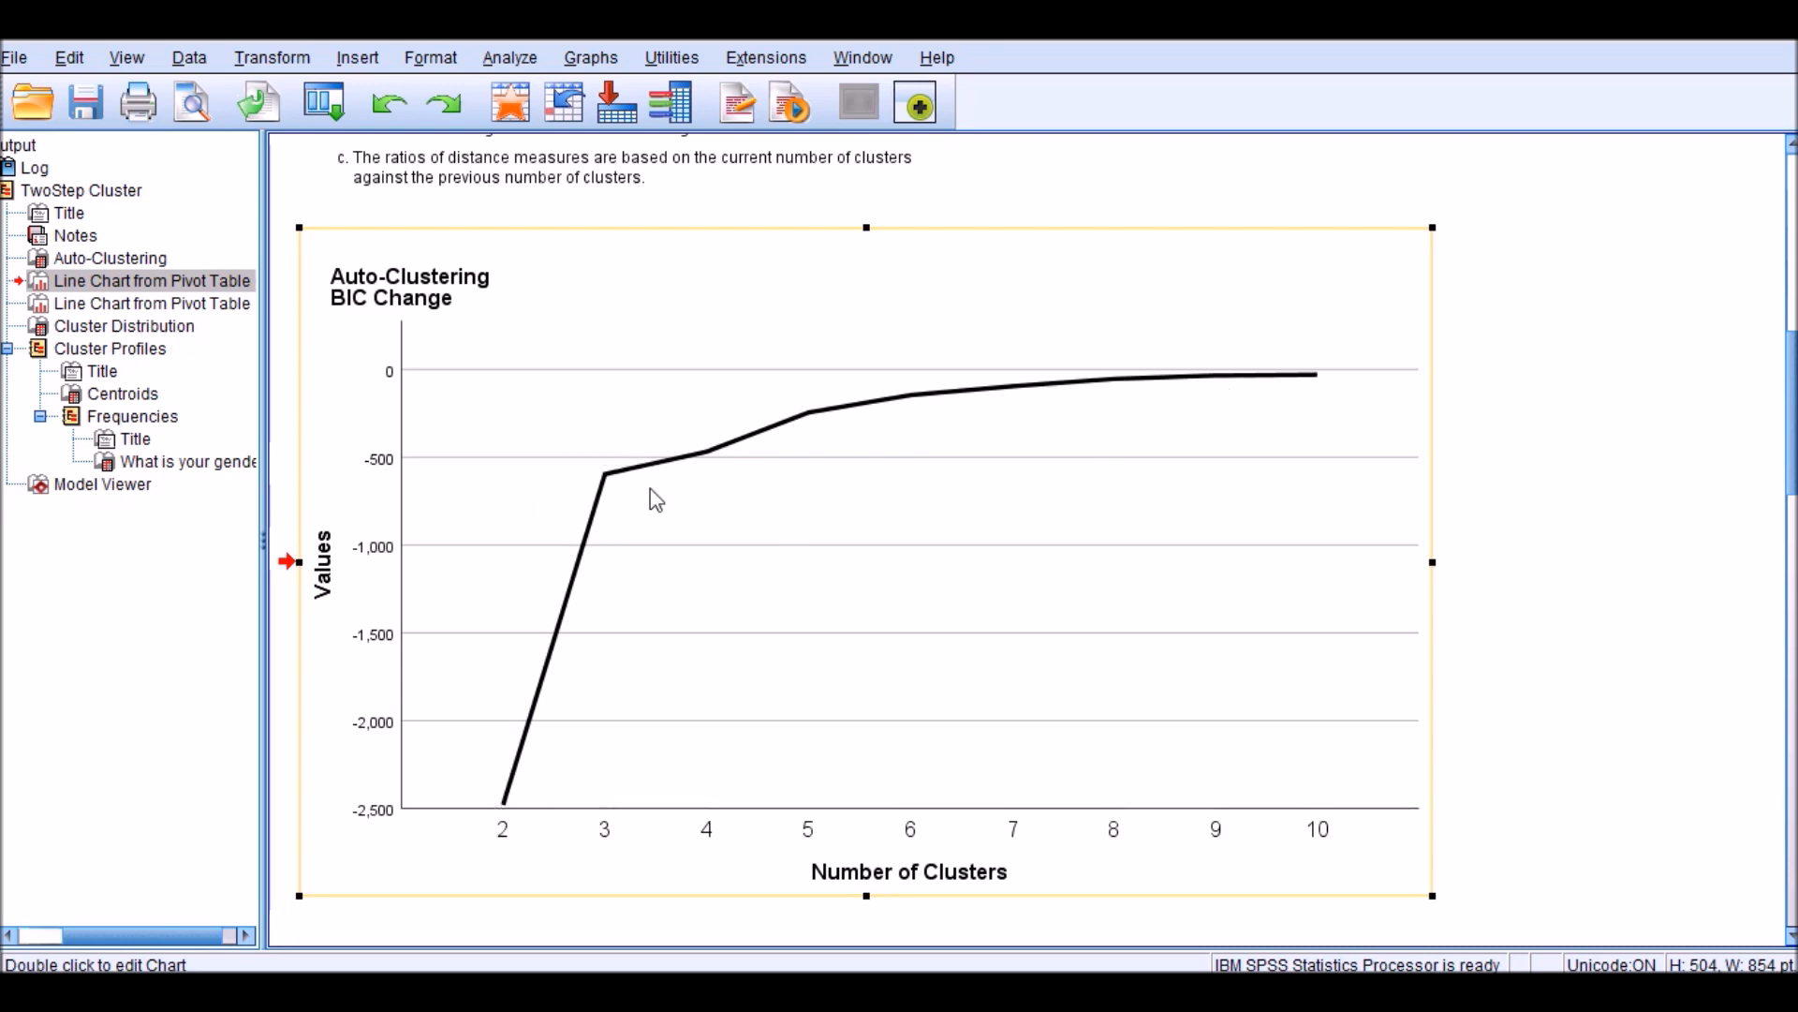
pyautogui.scroll(-5, 502, 803)
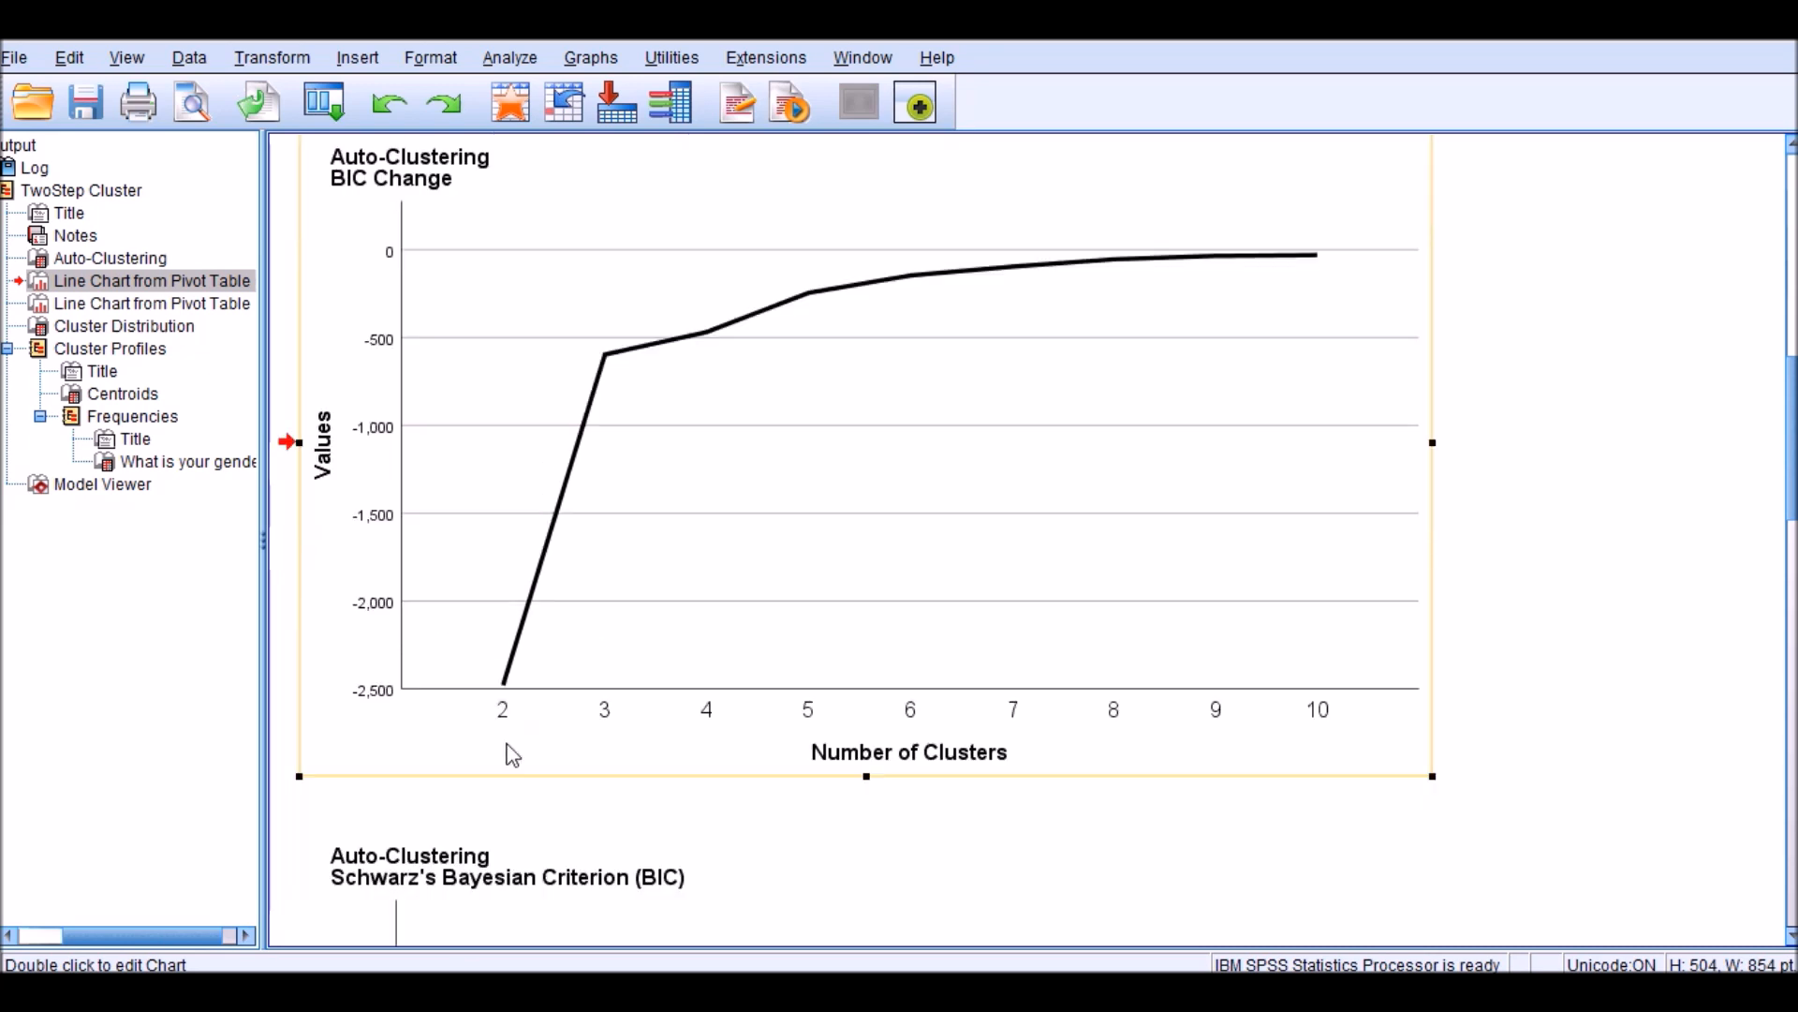
pyautogui.scroll(-10, 510, 752)
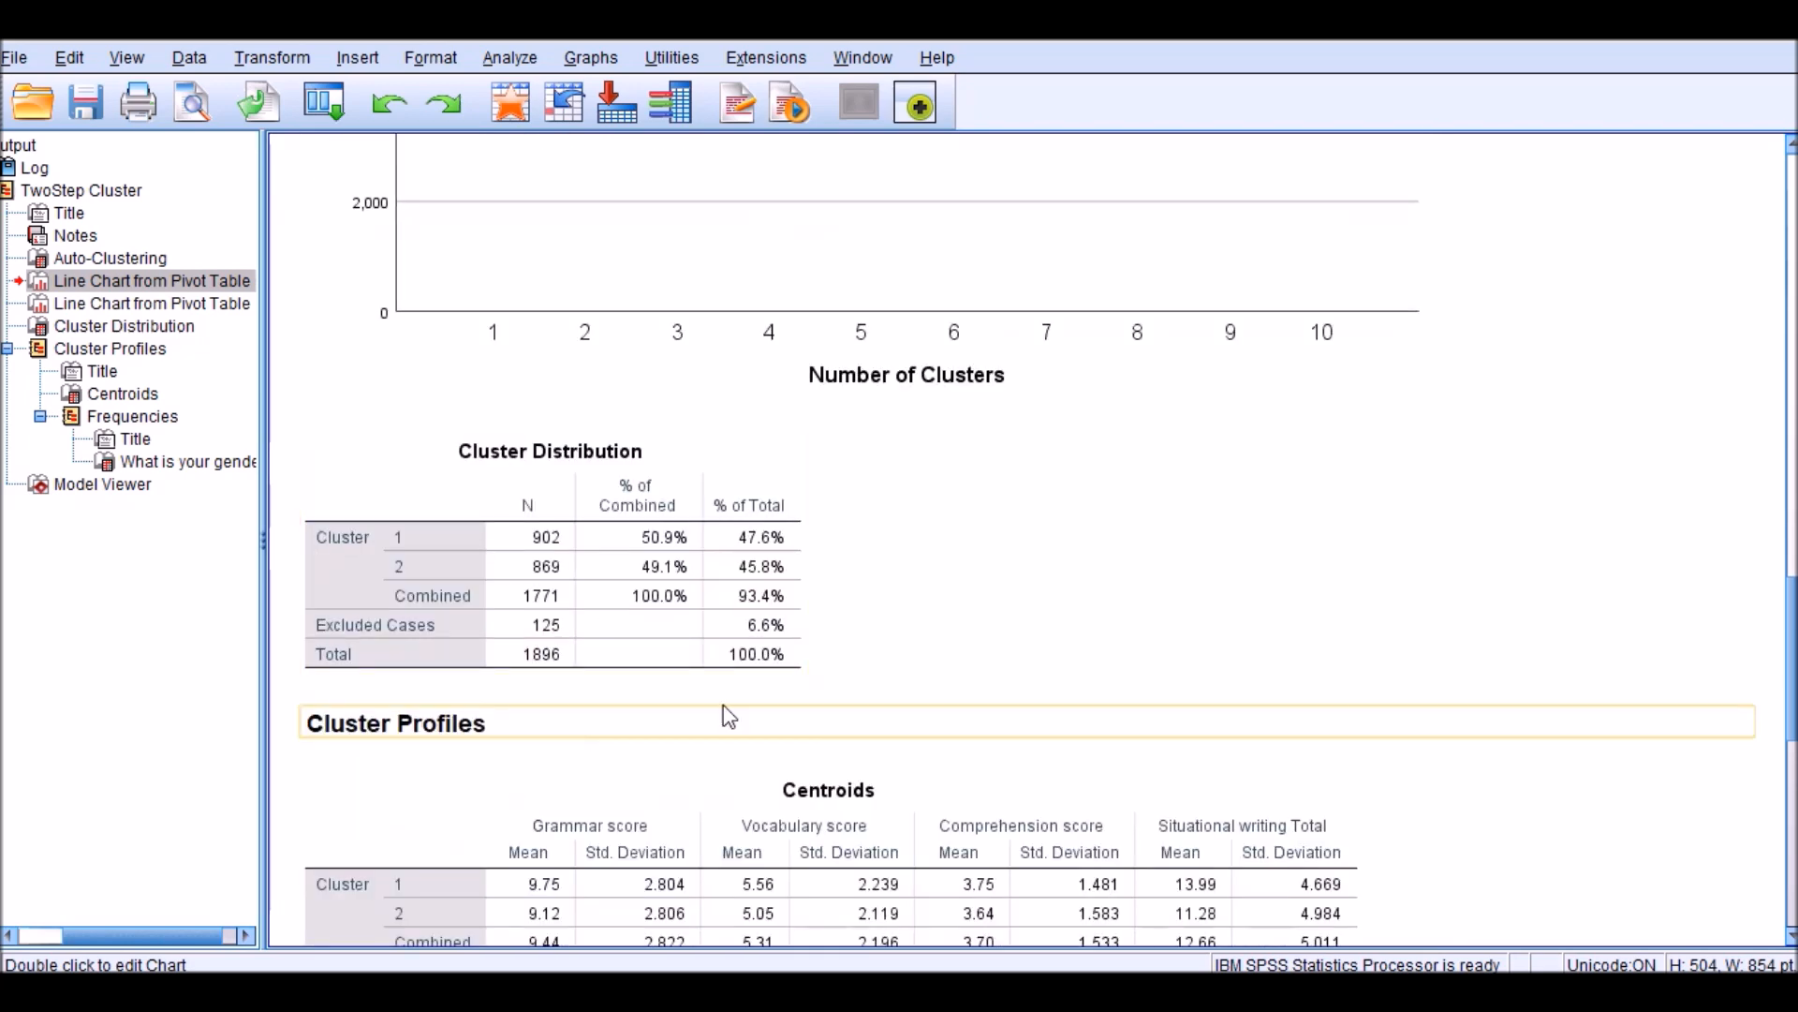
pyautogui.scroll(-7, 904, 620)
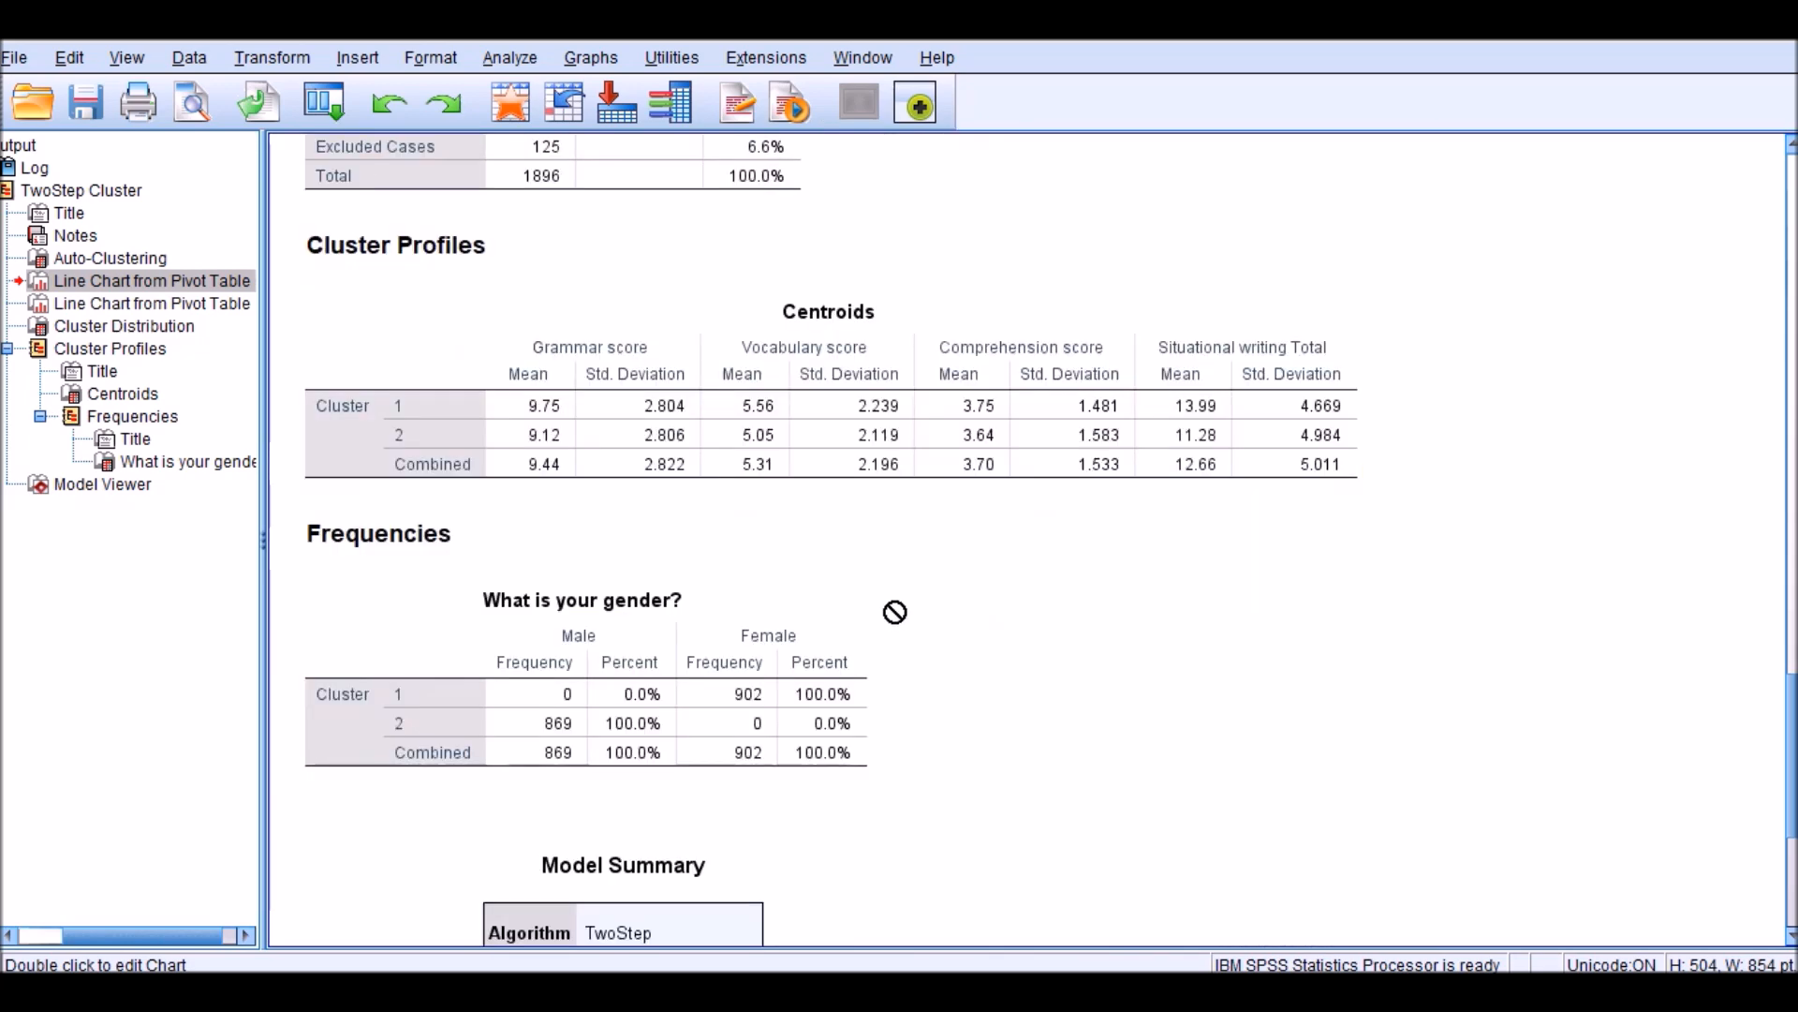
pyautogui.scroll(-3, 898, 615)
pyautogui.scroll(-2, 895, 612)
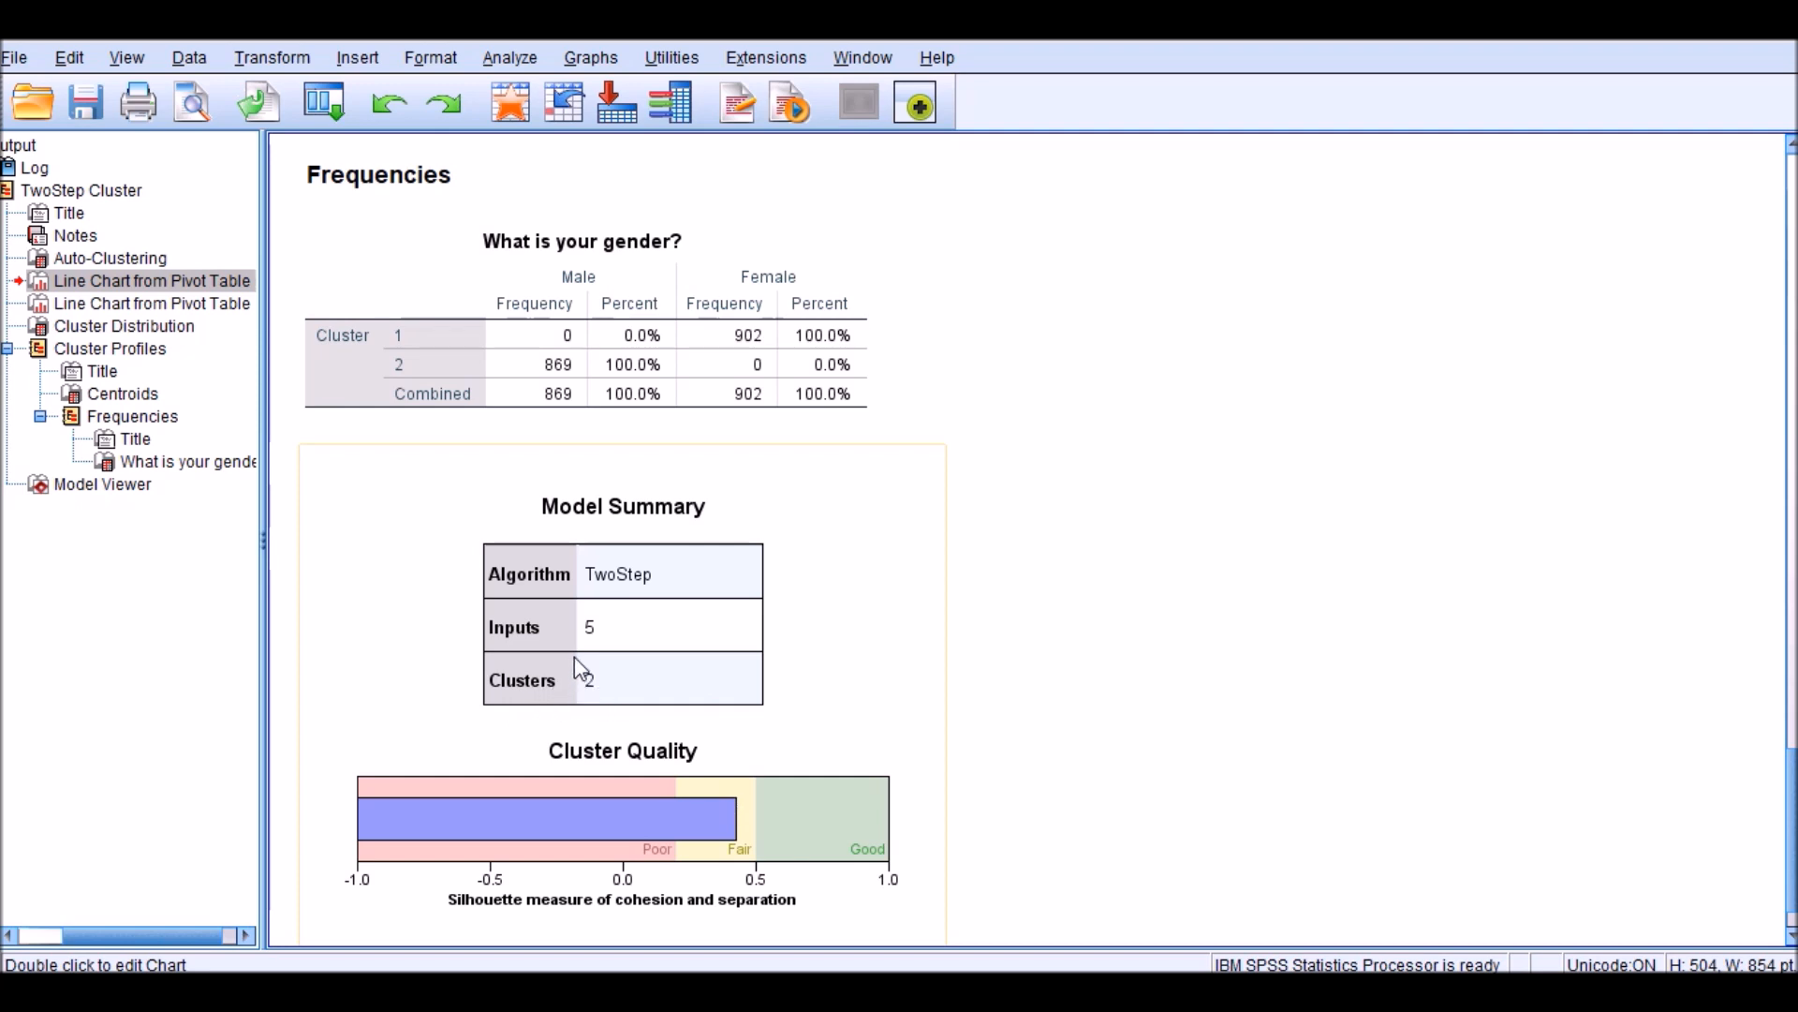
# Examine the case counts, % of Combined and % of Total values for both clusters in the Cluster Distribution table.
pyautogui.scroll(12, 562, 694)
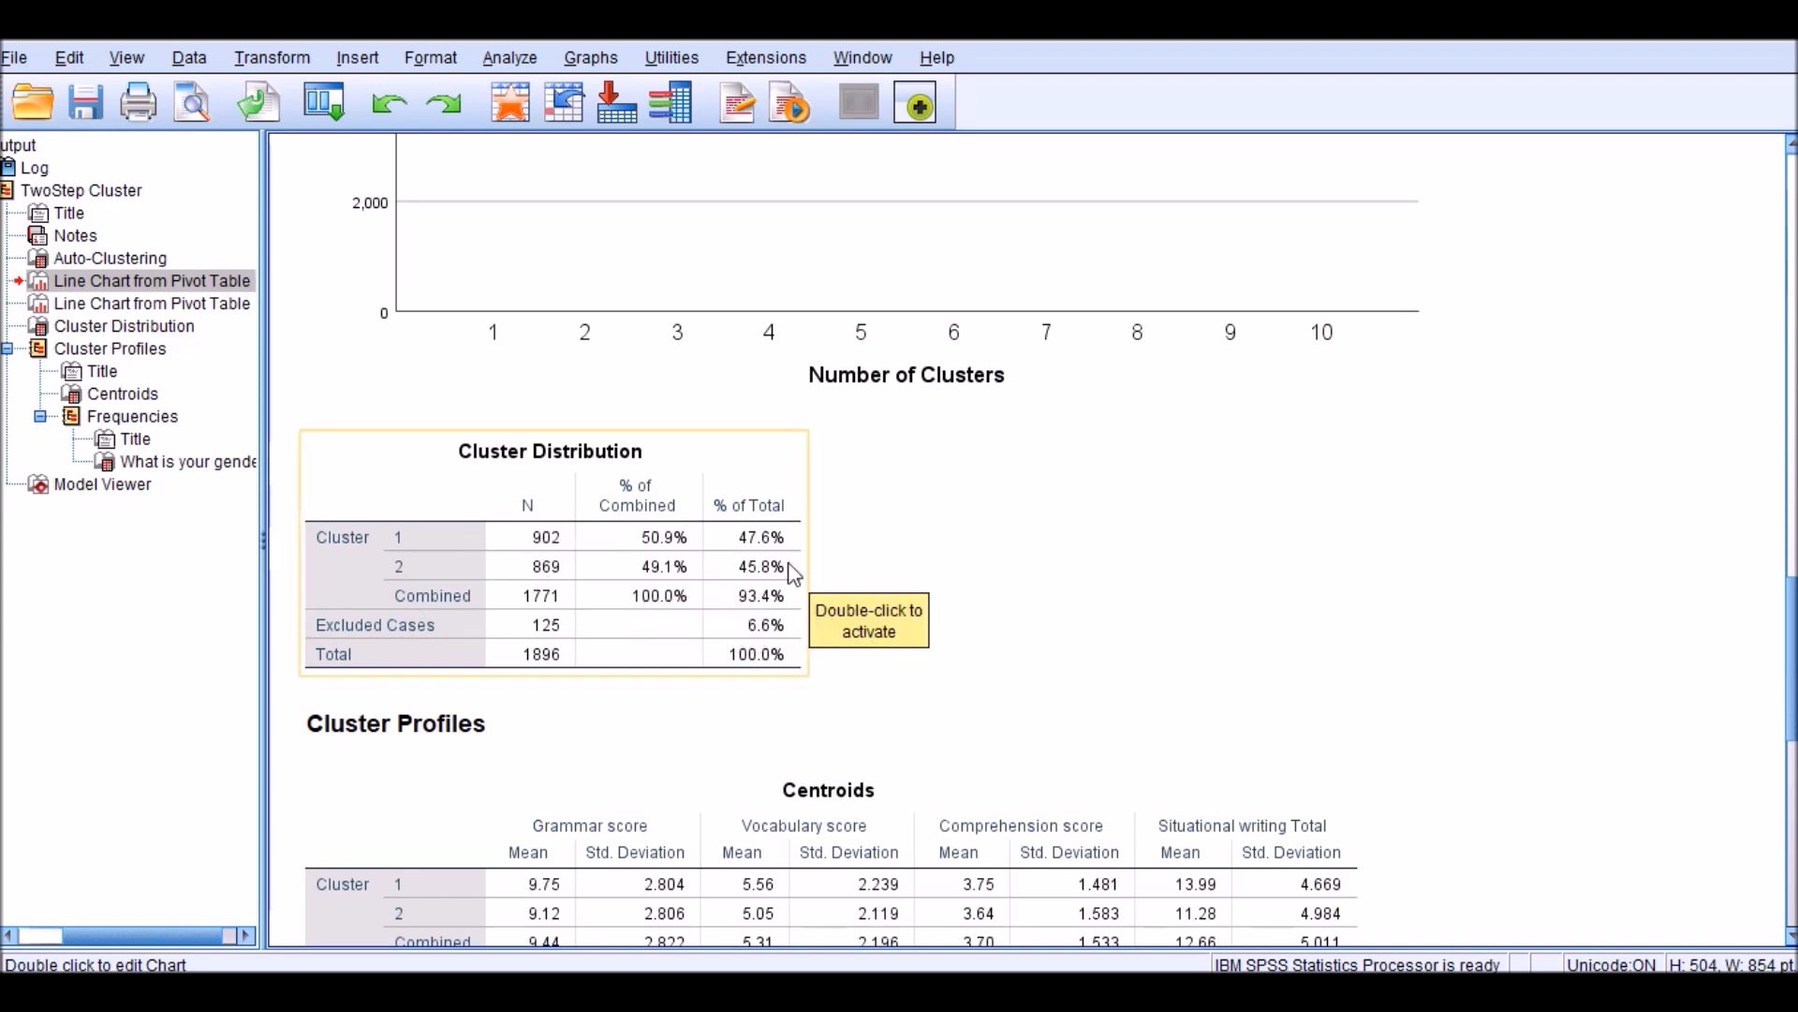
pyautogui.click(796, 473)
pyautogui.doubleClick(797, 471)
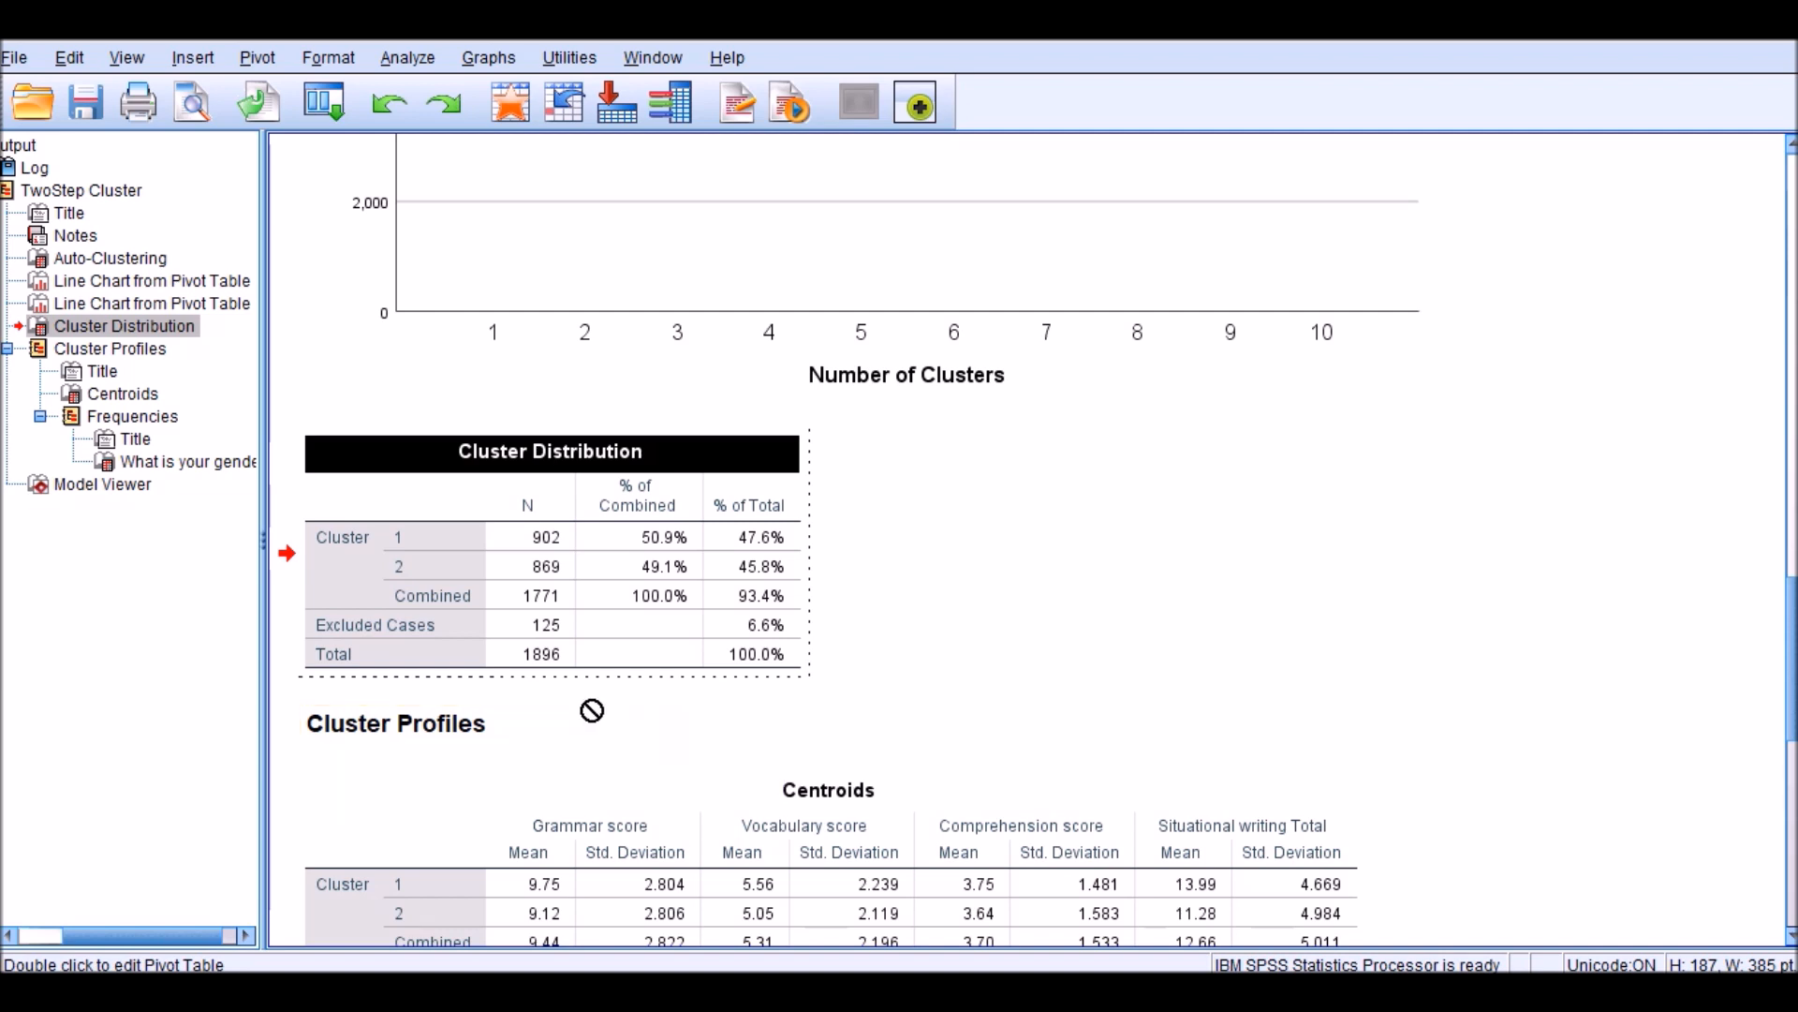
pyautogui.click(542, 598)
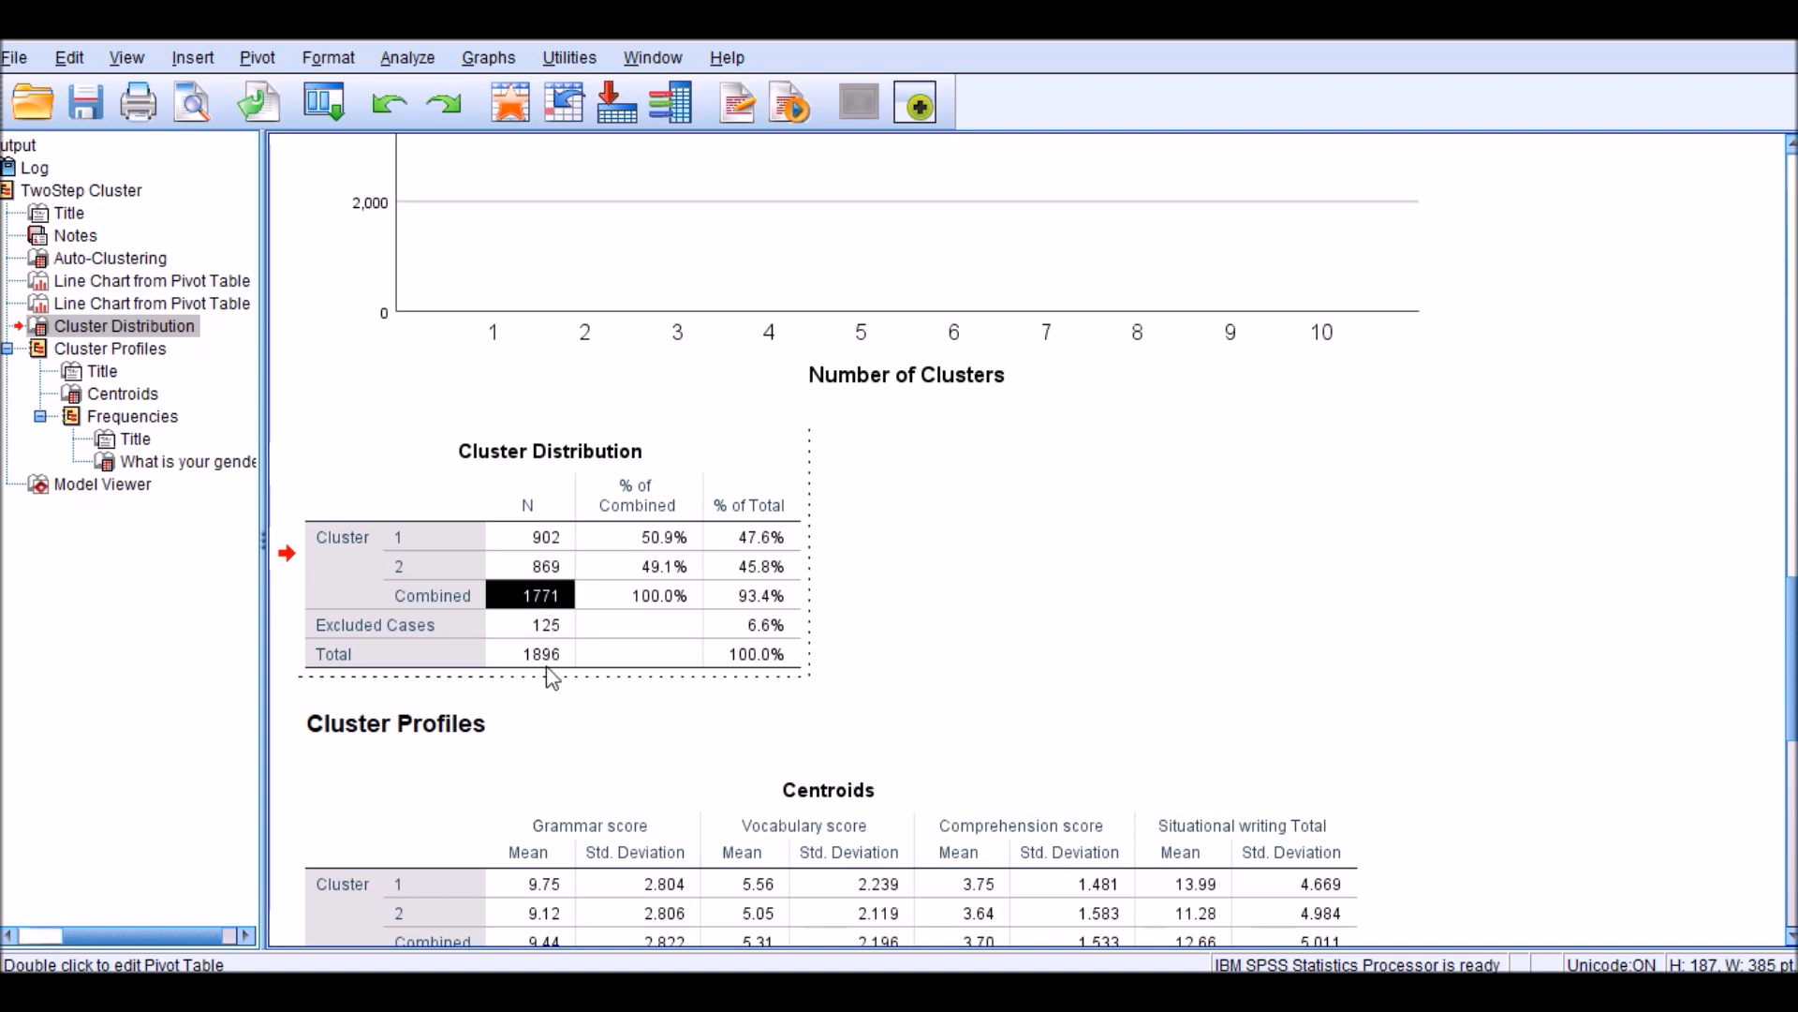
pyautogui.click(541, 656)
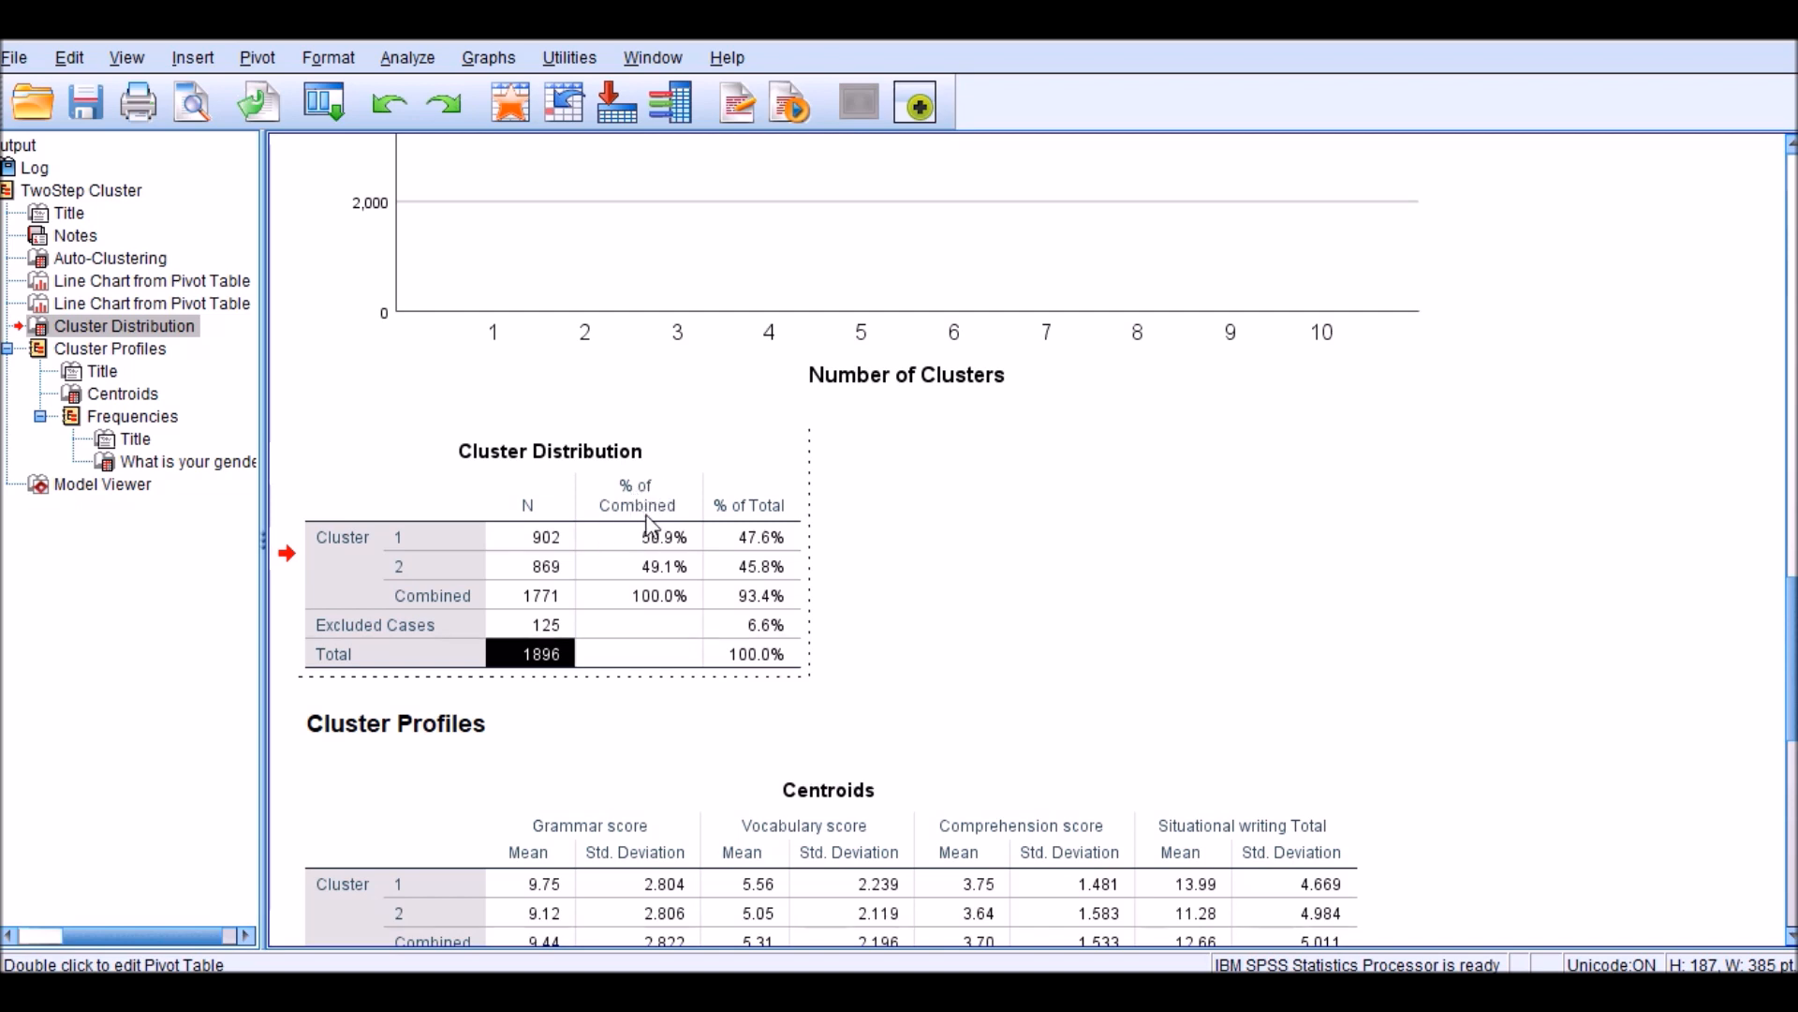
pyautogui.click(622, 536)
pyautogui.moveTo(622, 535); pyautogui.dragTo(768, 537)
pyautogui.moveTo(654, 567); pyautogui.dragTo(911, 633)
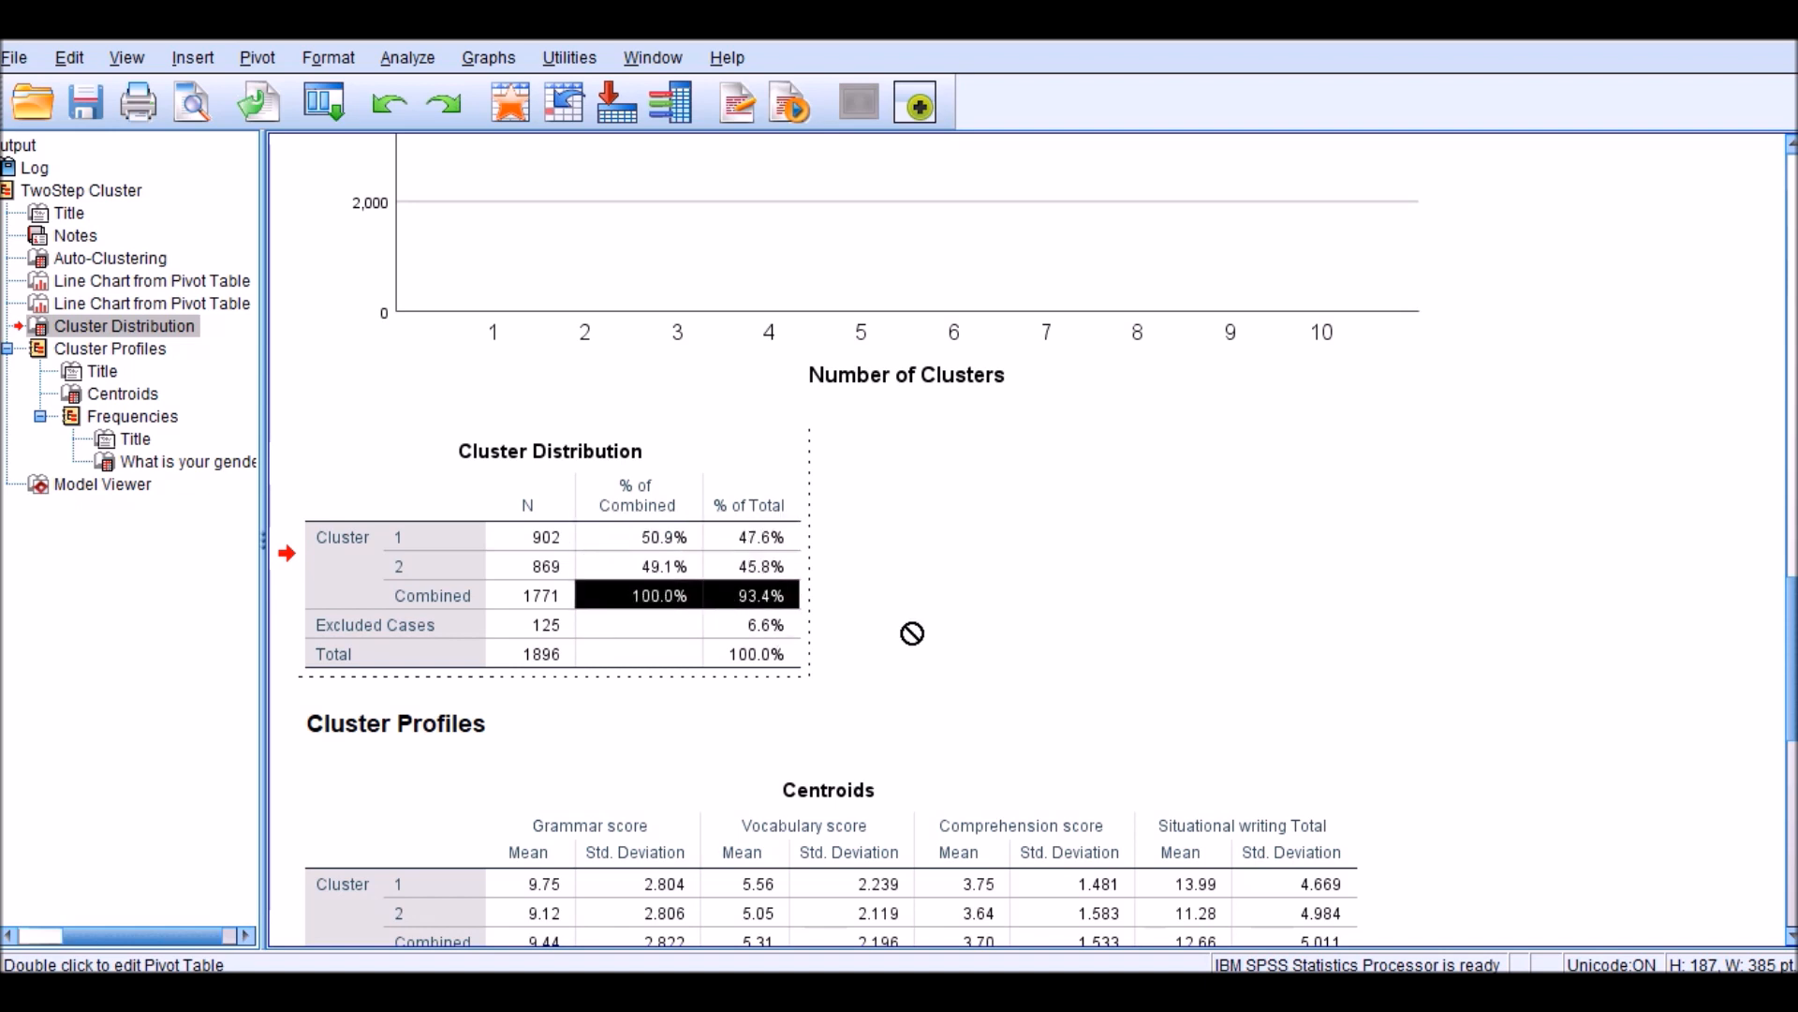
pyautogui.click(955, 611)
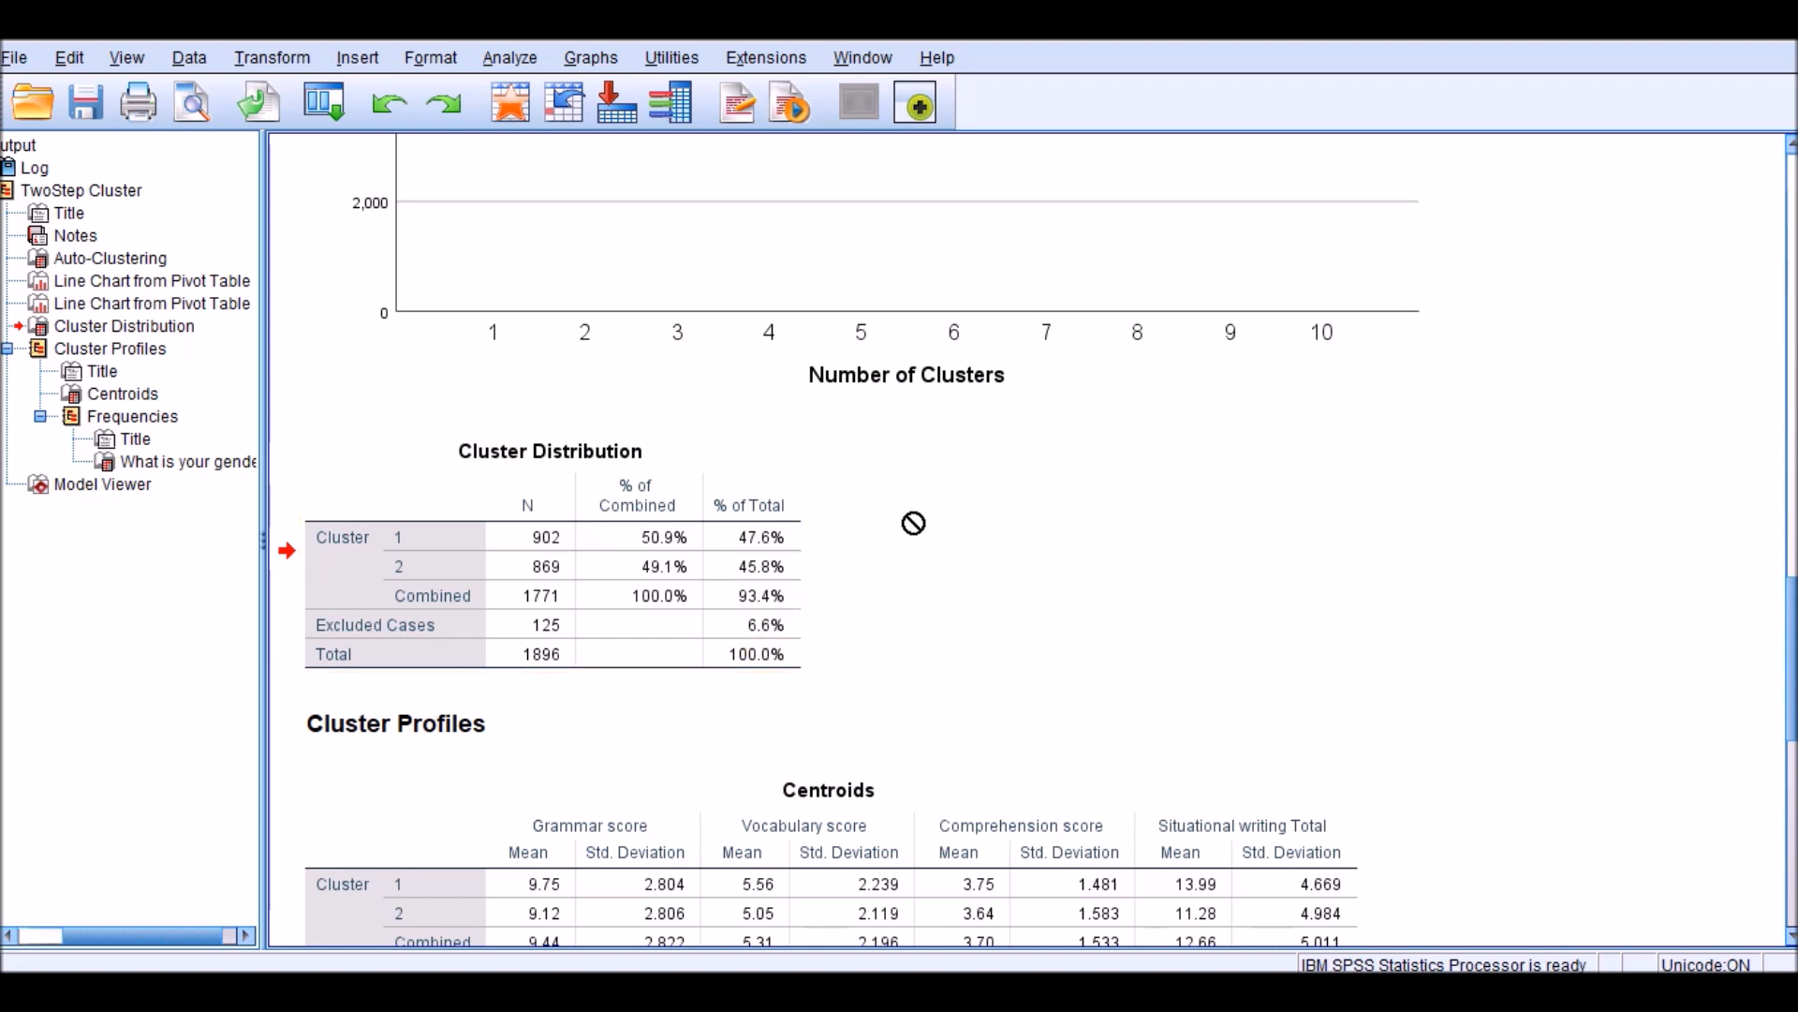
pyautogui.click(779, 573)
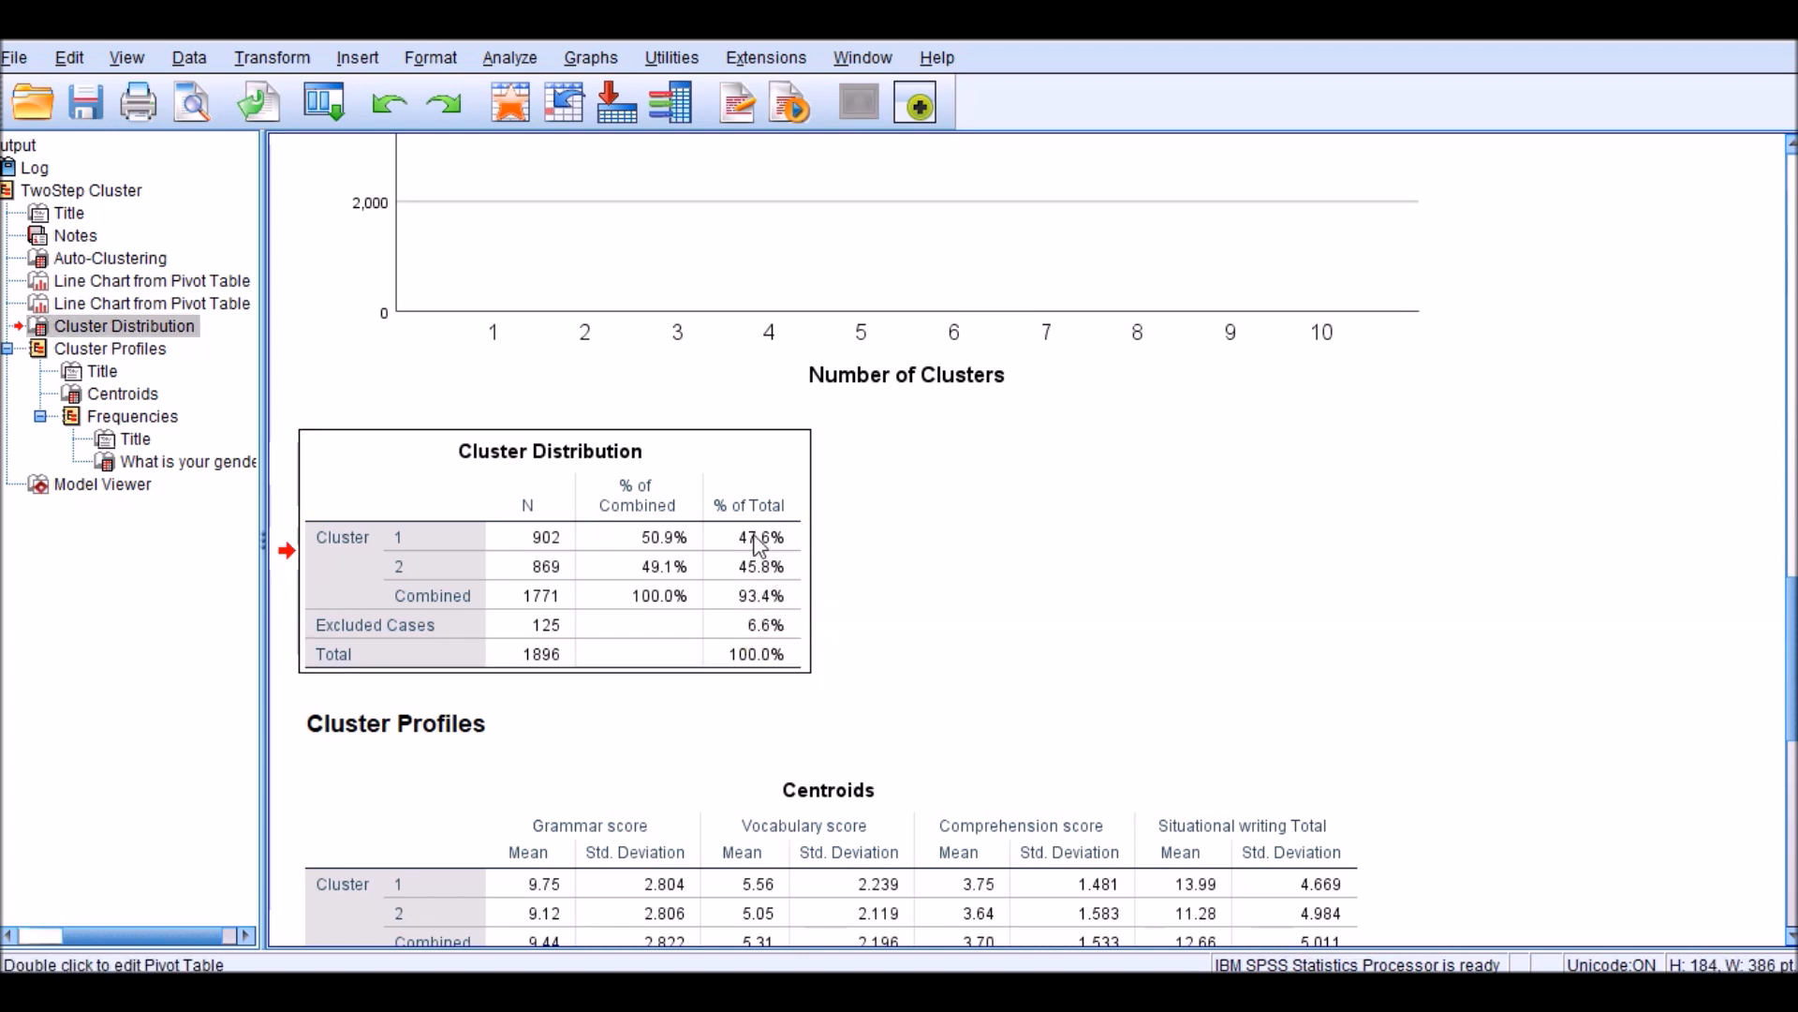
pyautogui.doubleClick(760, 552)
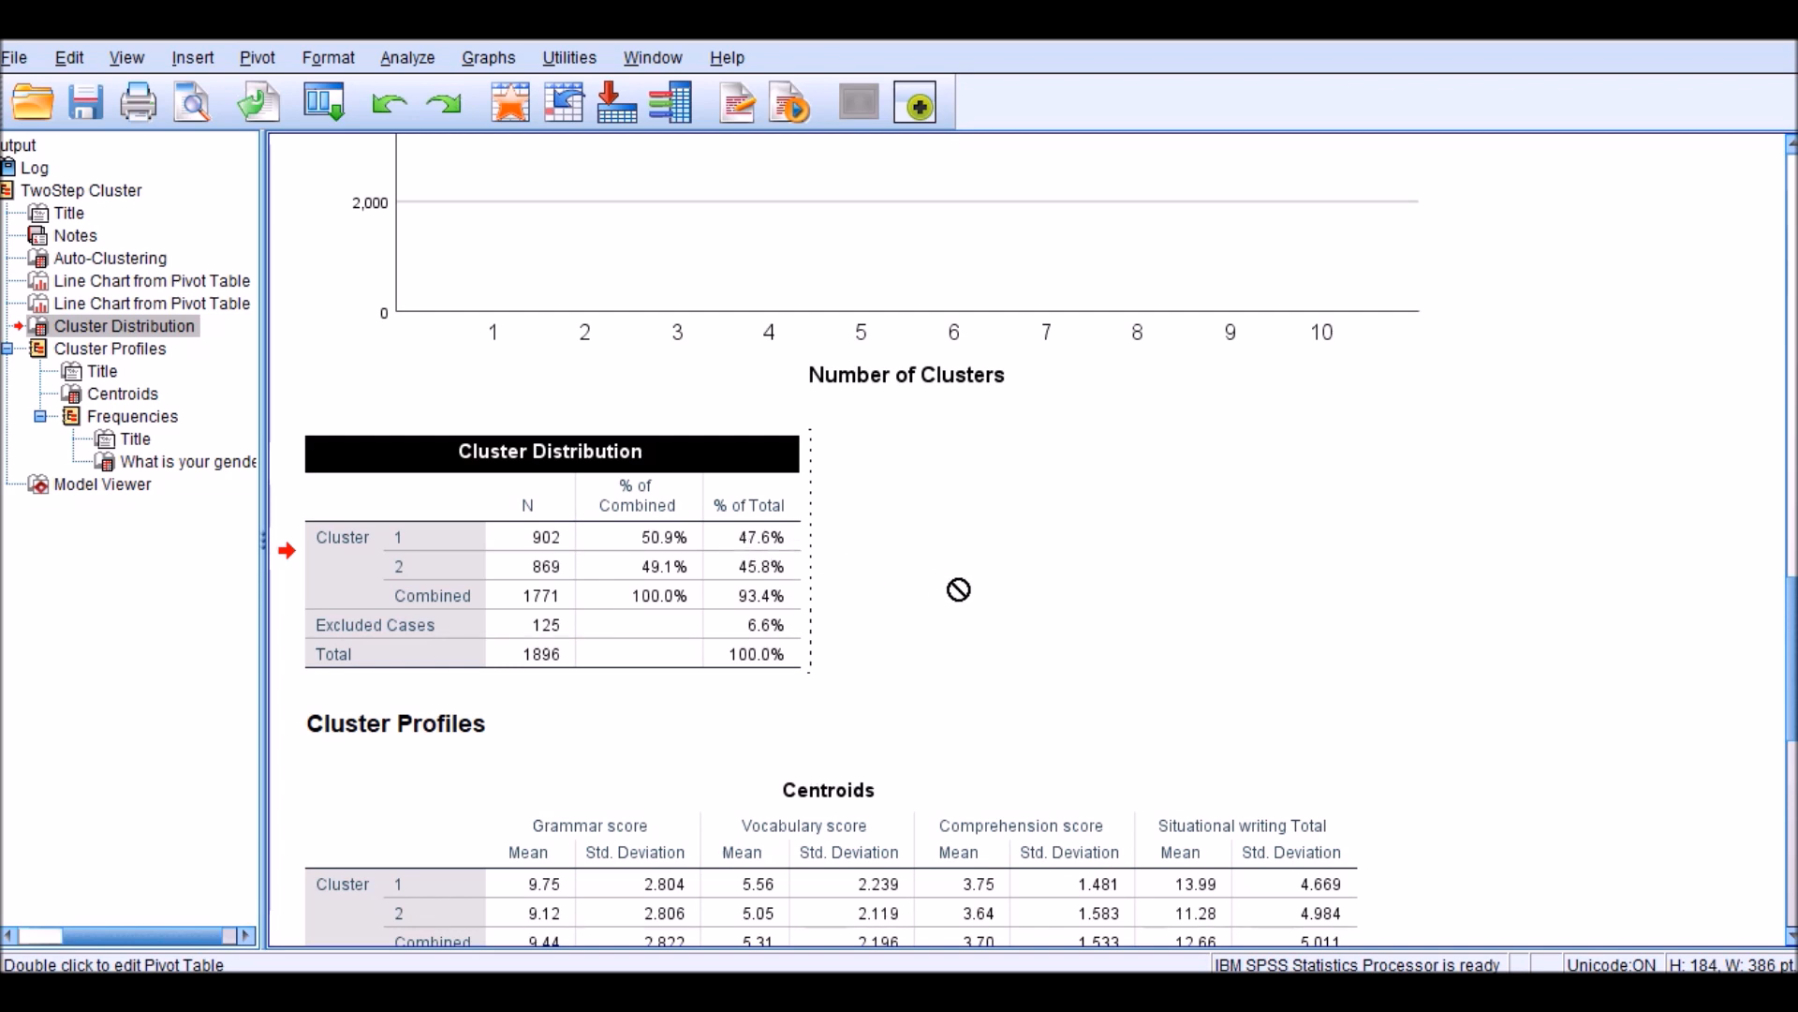
pyautogui.scroll(-3, 958, 589)
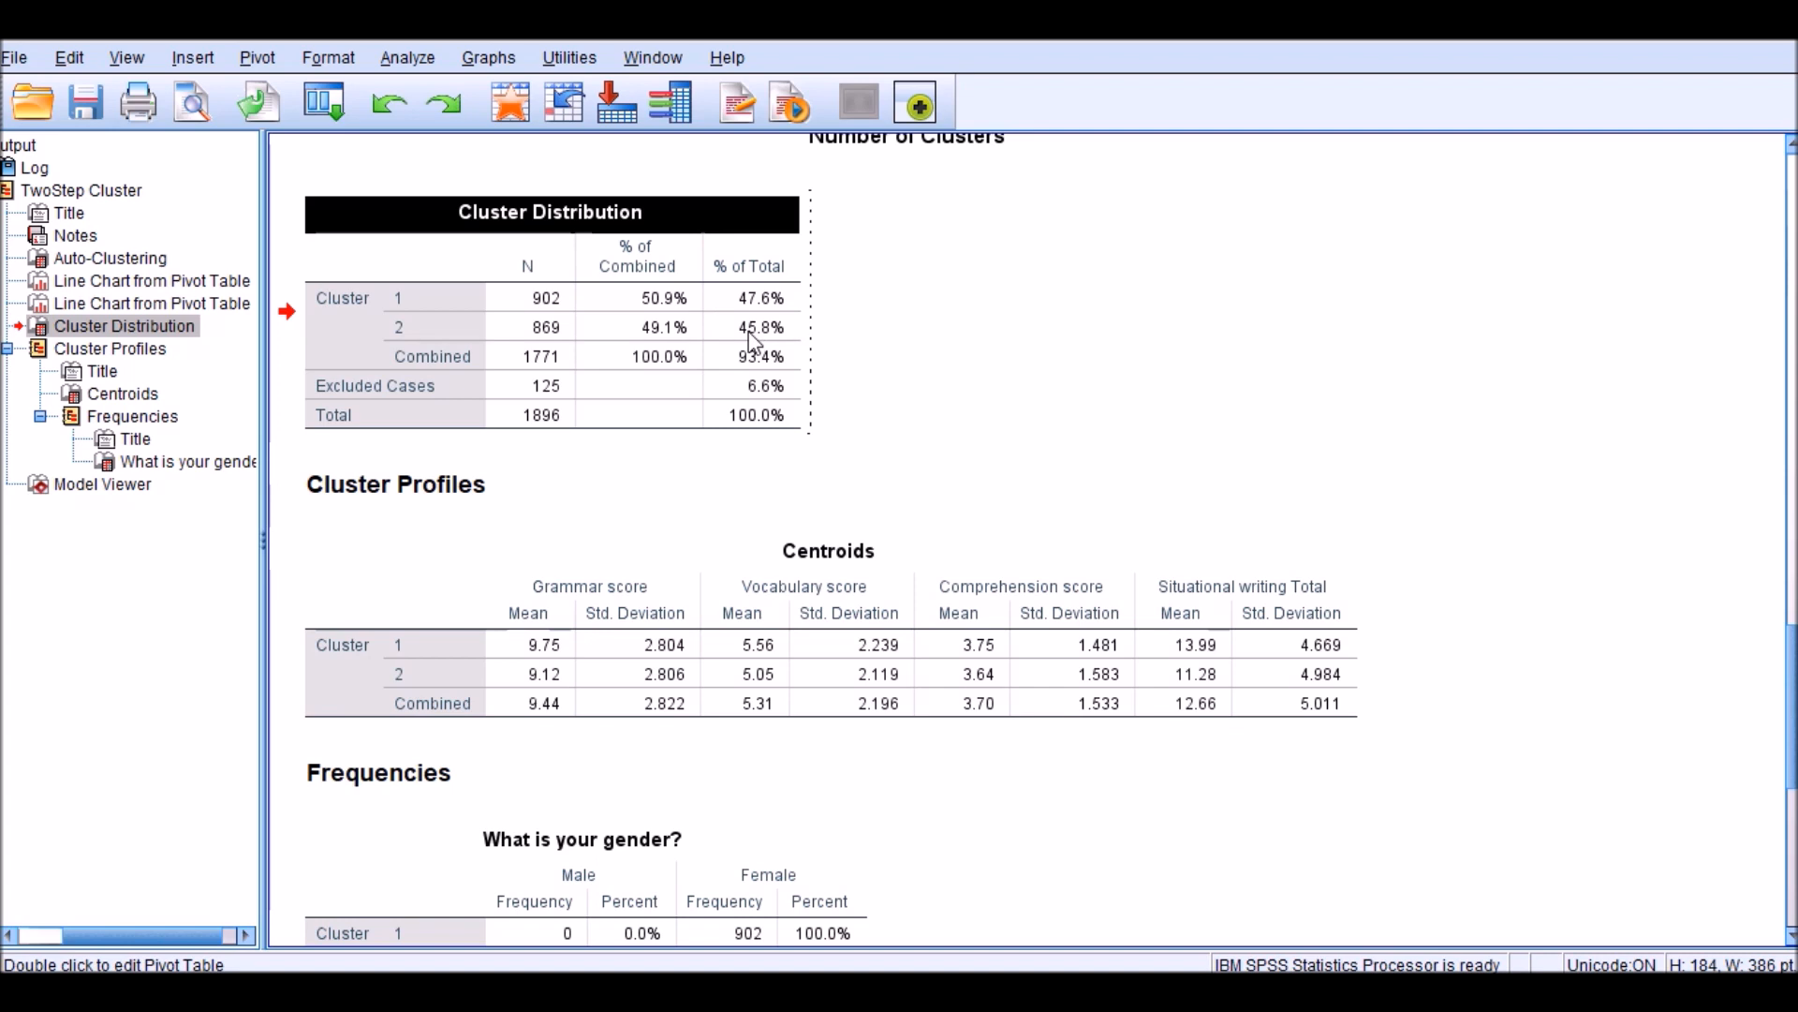
# Open the Centroids table under Cluster Profiles in its own pivot table window.
pyautogui.scroll(-3, 698, 415)
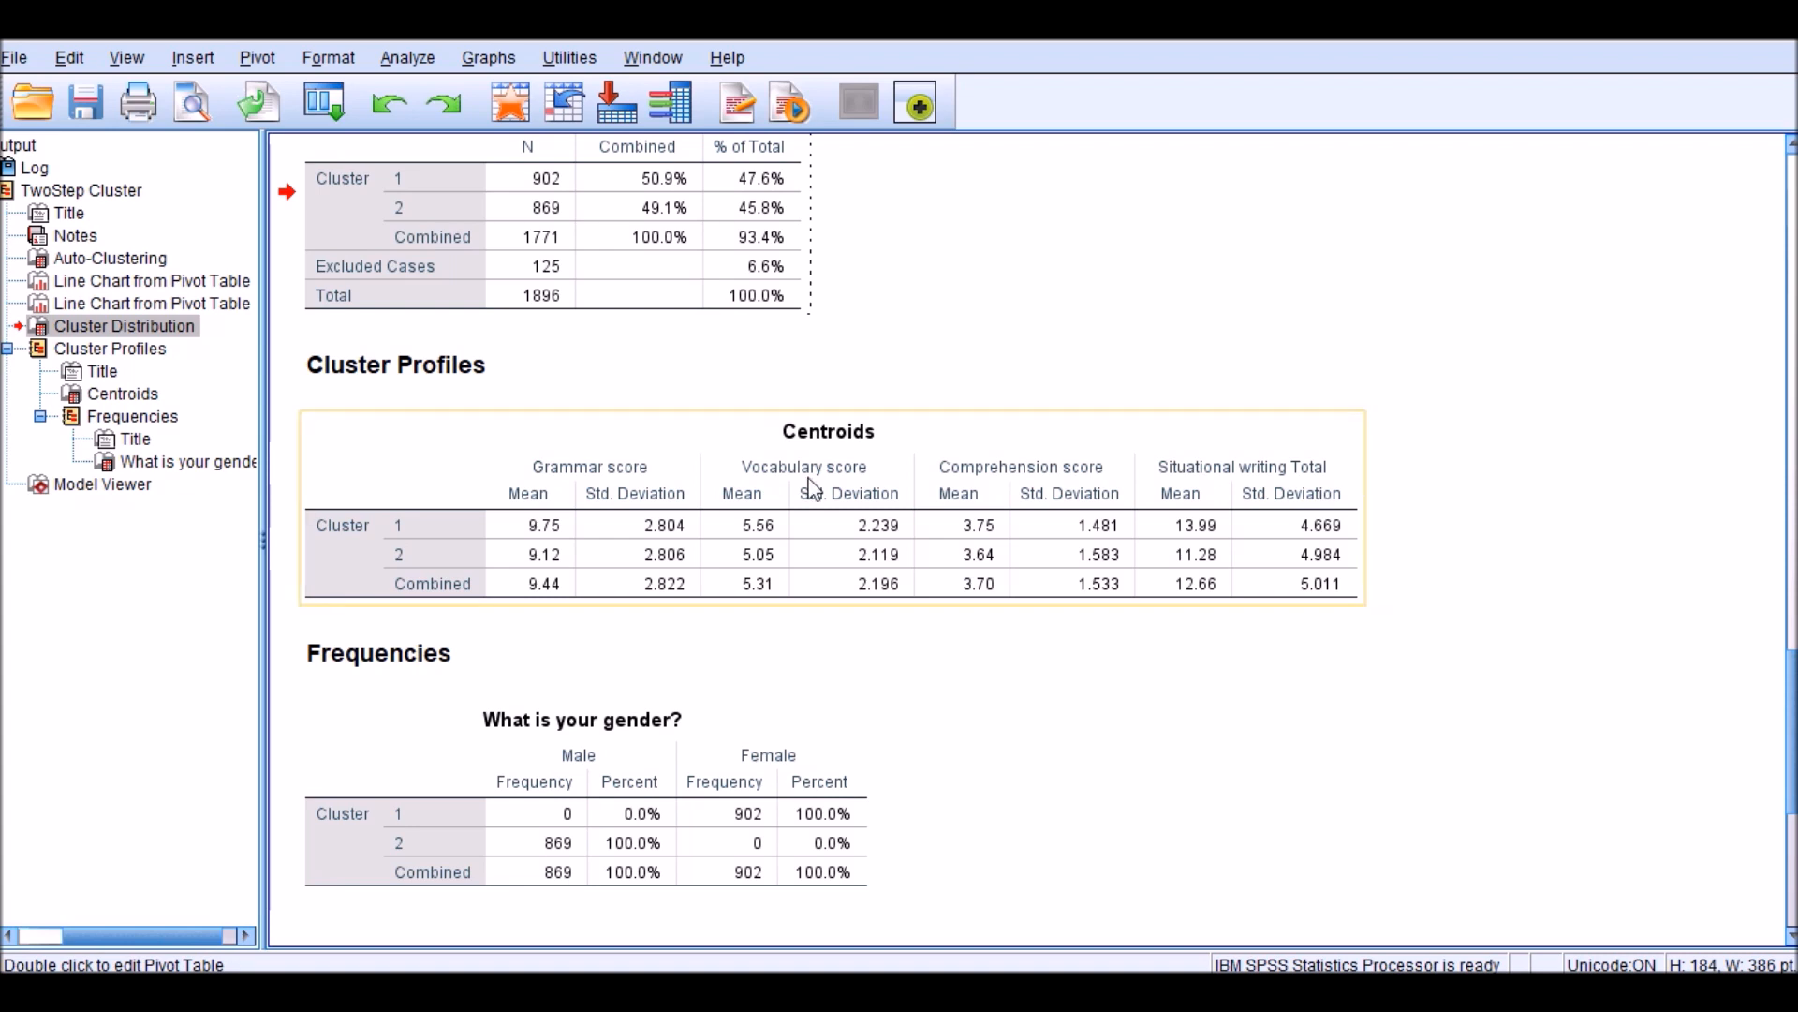
pyautogui.scroll(-3, 802, 486)
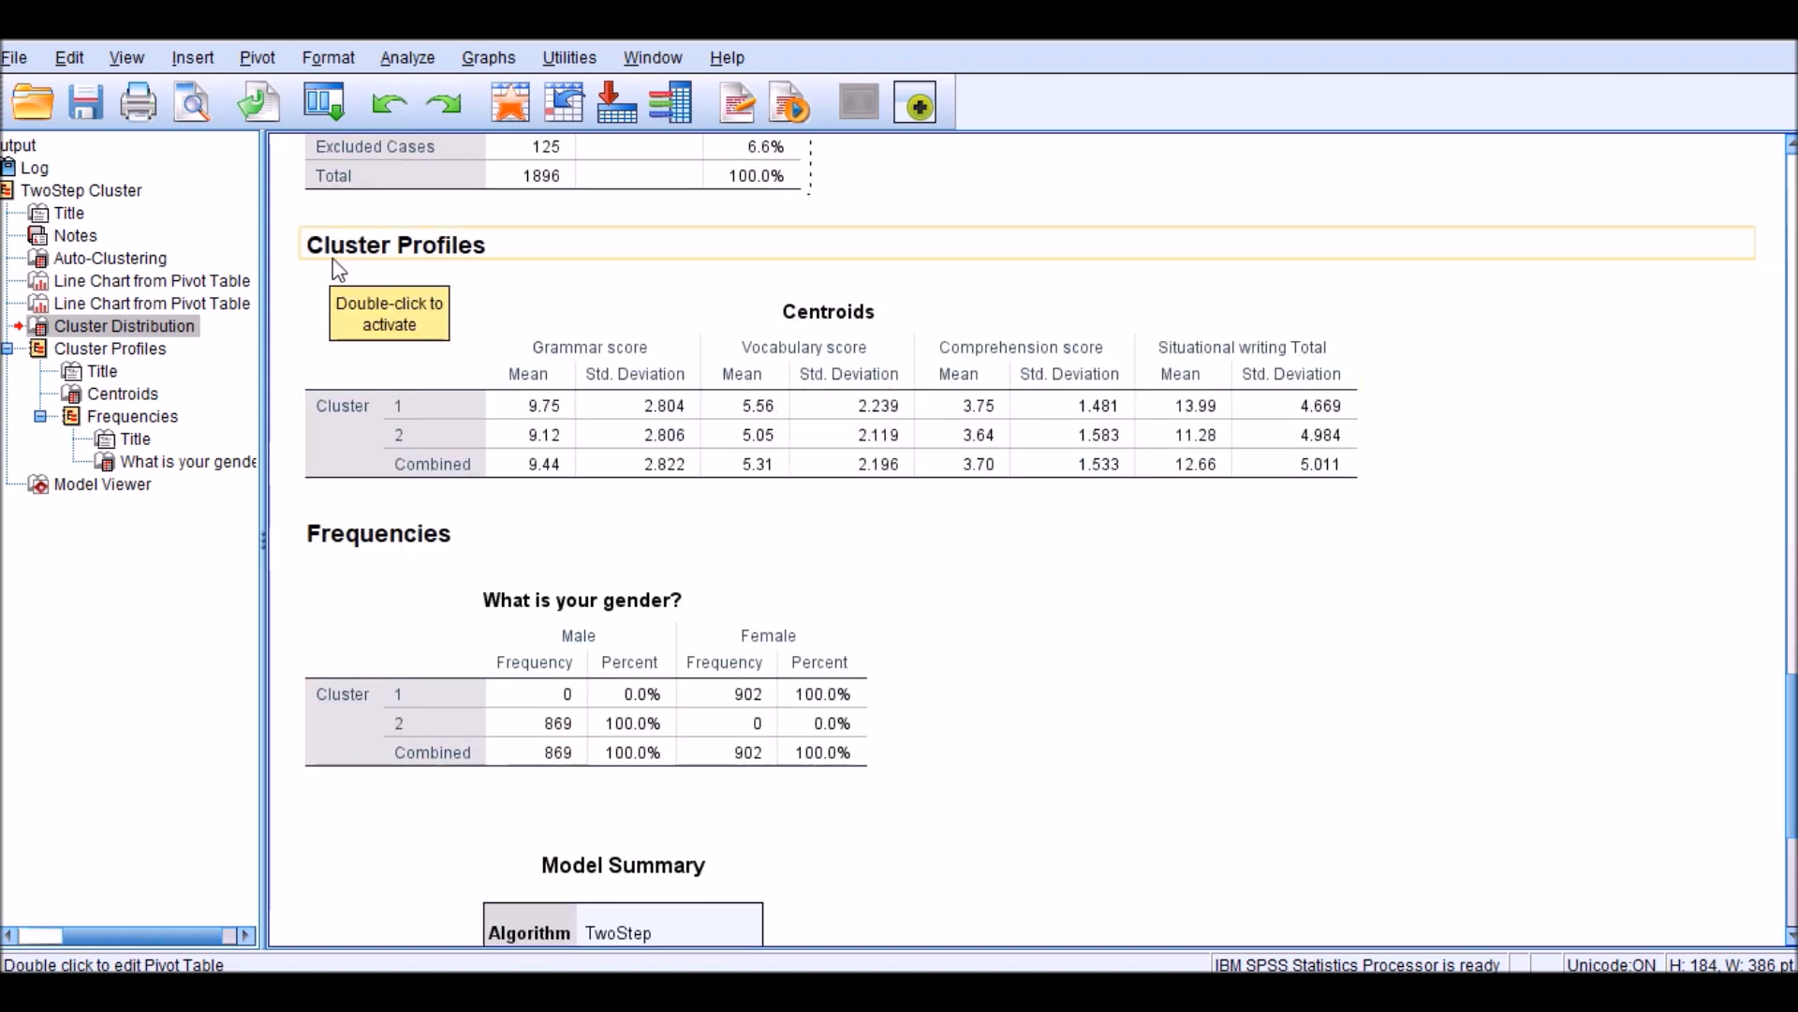
pyautogui.moveTo(178, 332); pyautogui.dragTo(488, 298)
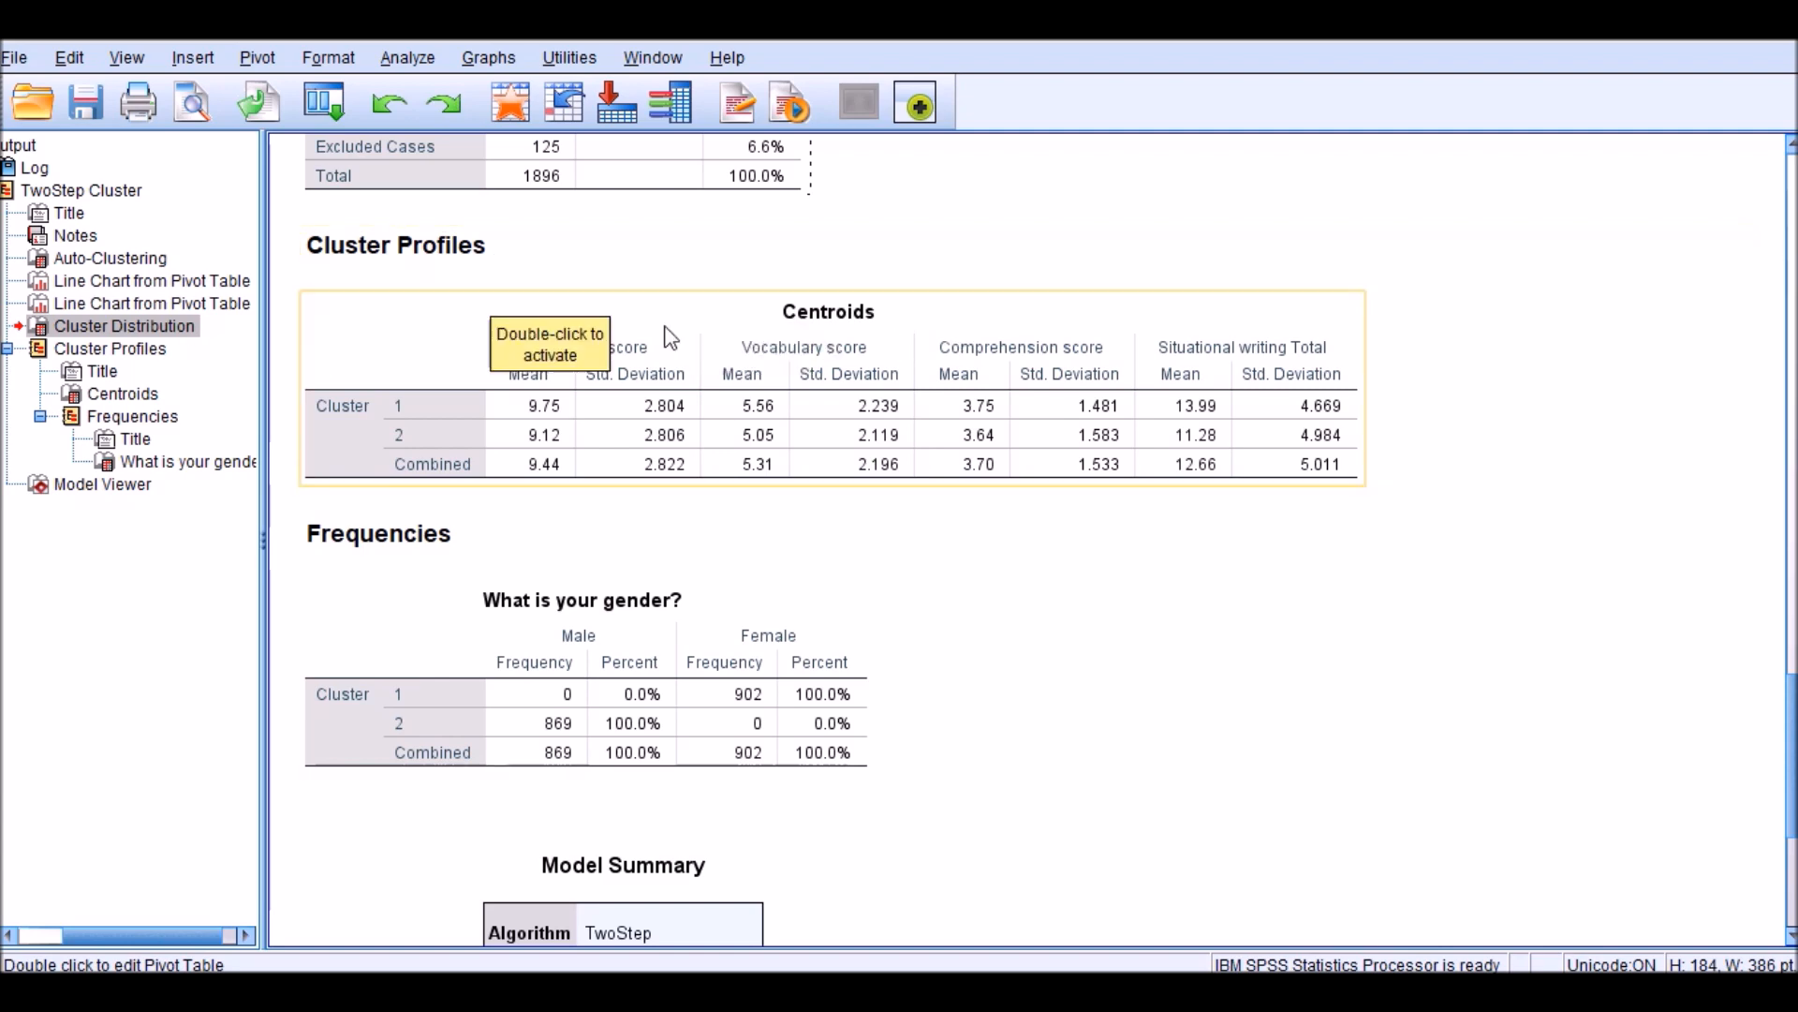
pyautogui.doubleClick(863, 320)
pyautogui.click(960, 503)
pyautogui.doubleClick(962, 506)
pyautogui.moveTo(1031, 99); pyautogui.dragTo(1197, 192)
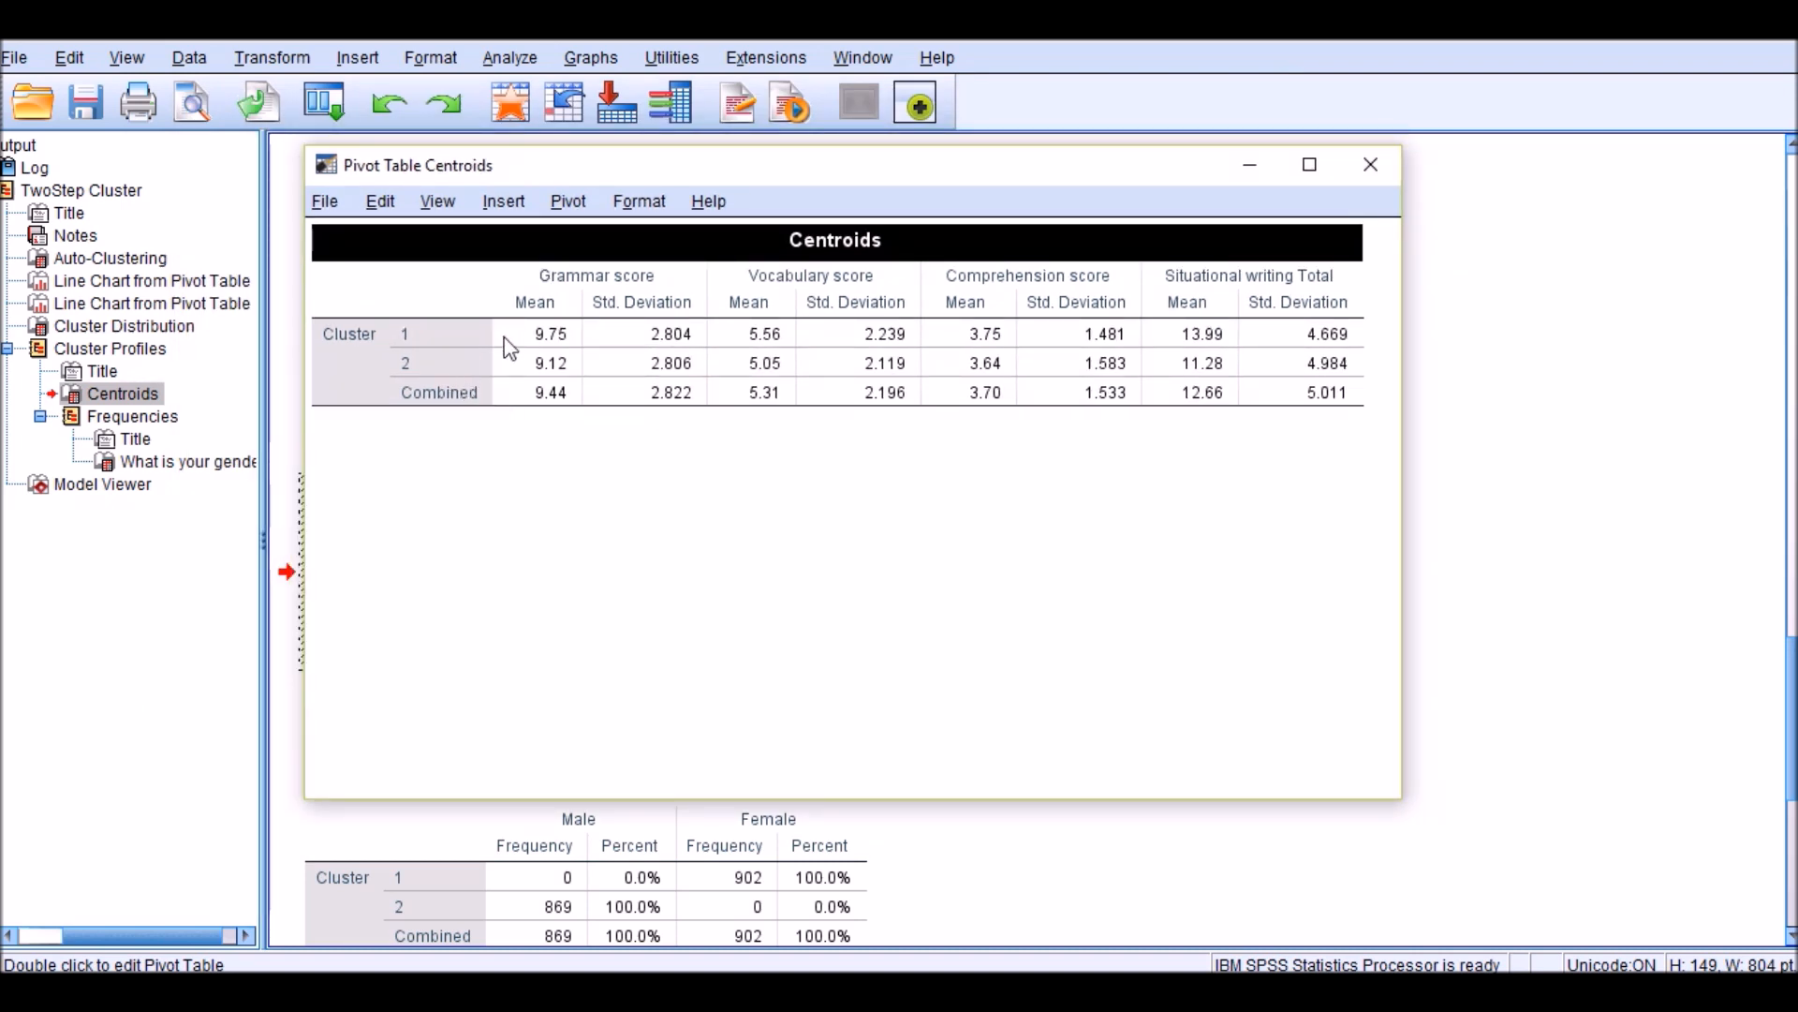
# Compare the cluster 1 means for grammar, vocabulary, comprehension and situational writing with cluster 2 in the Centroids table.
pyautogui.click(556, 337)
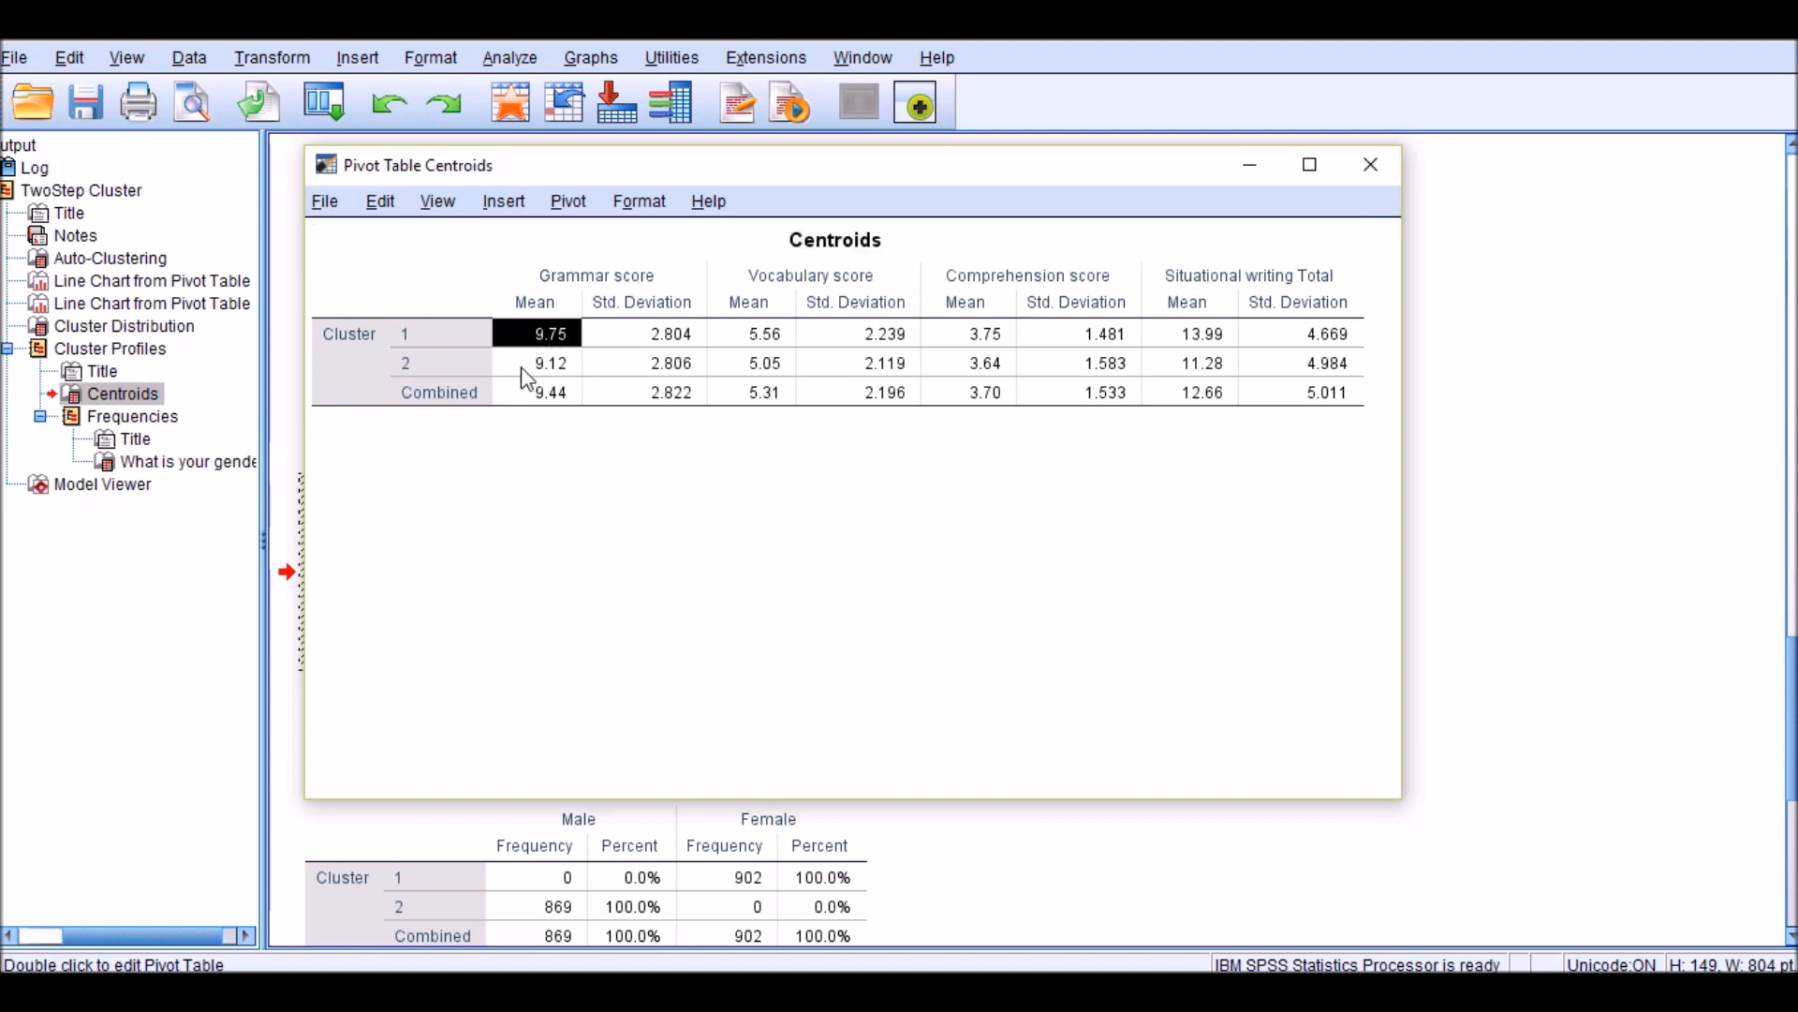
pyautogui.click(551, 368)
pyautogui.click(558, 339)
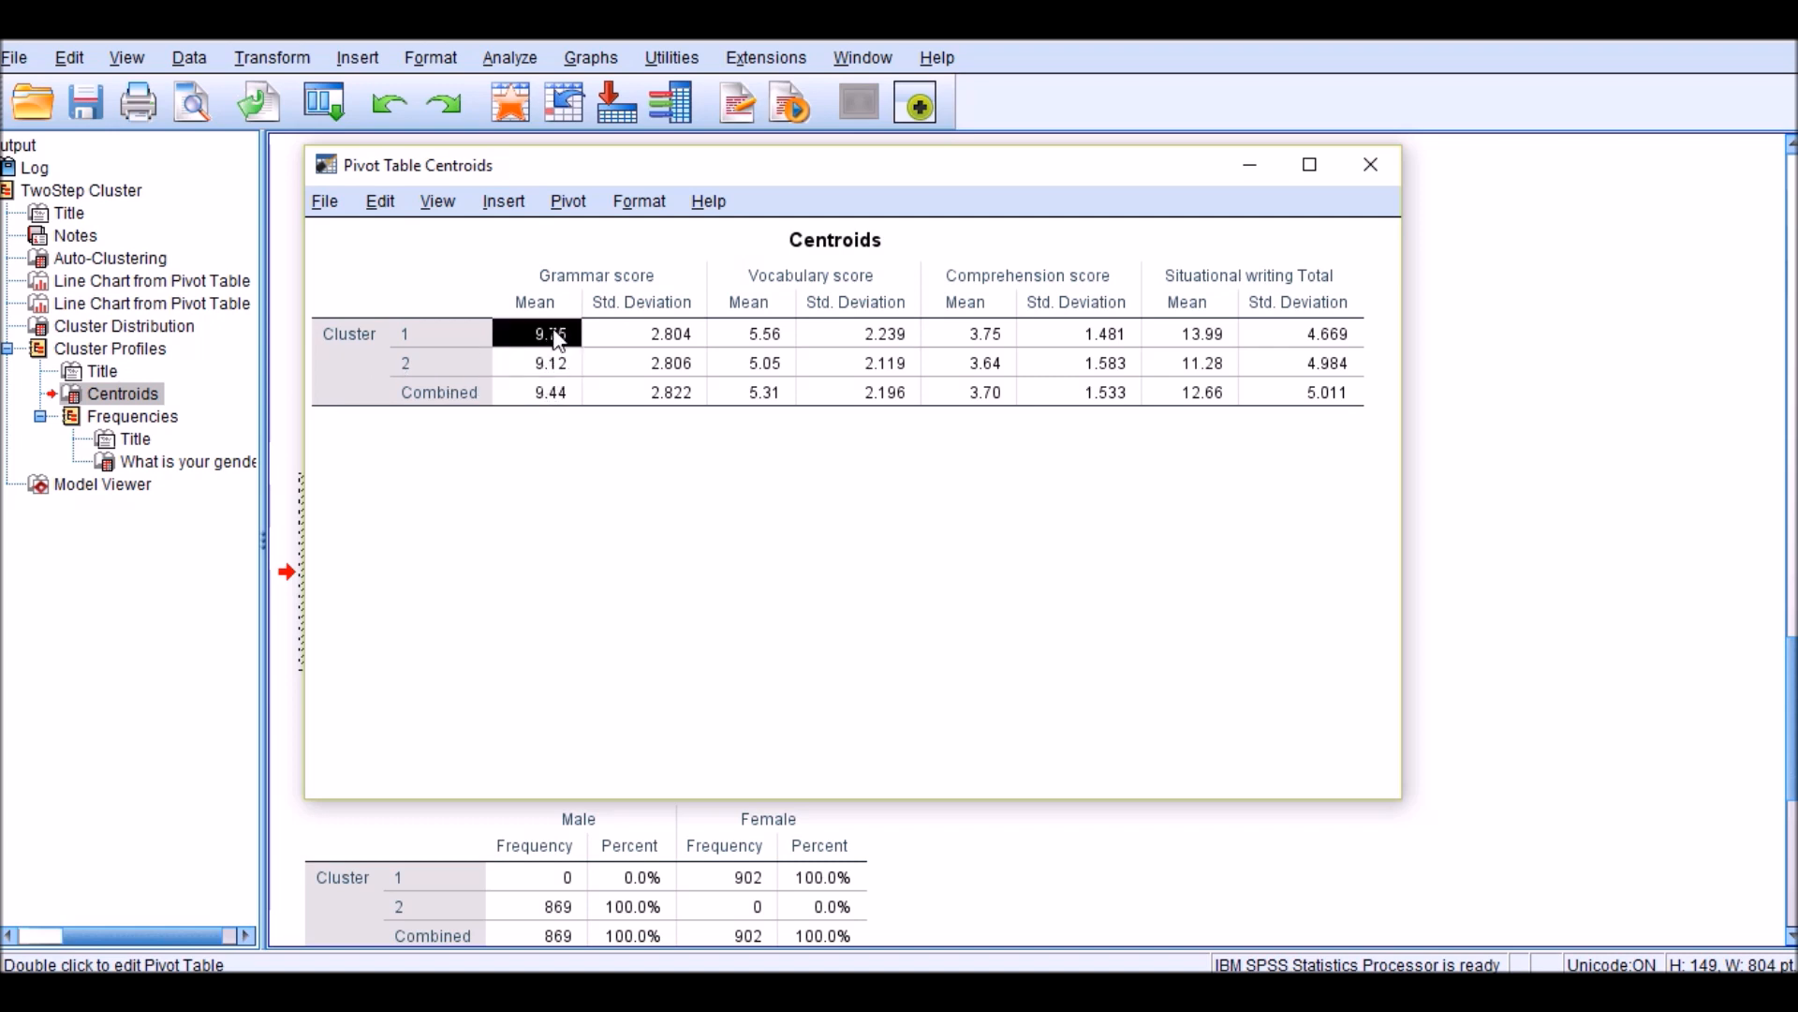
pyautogui.click(746, 332)
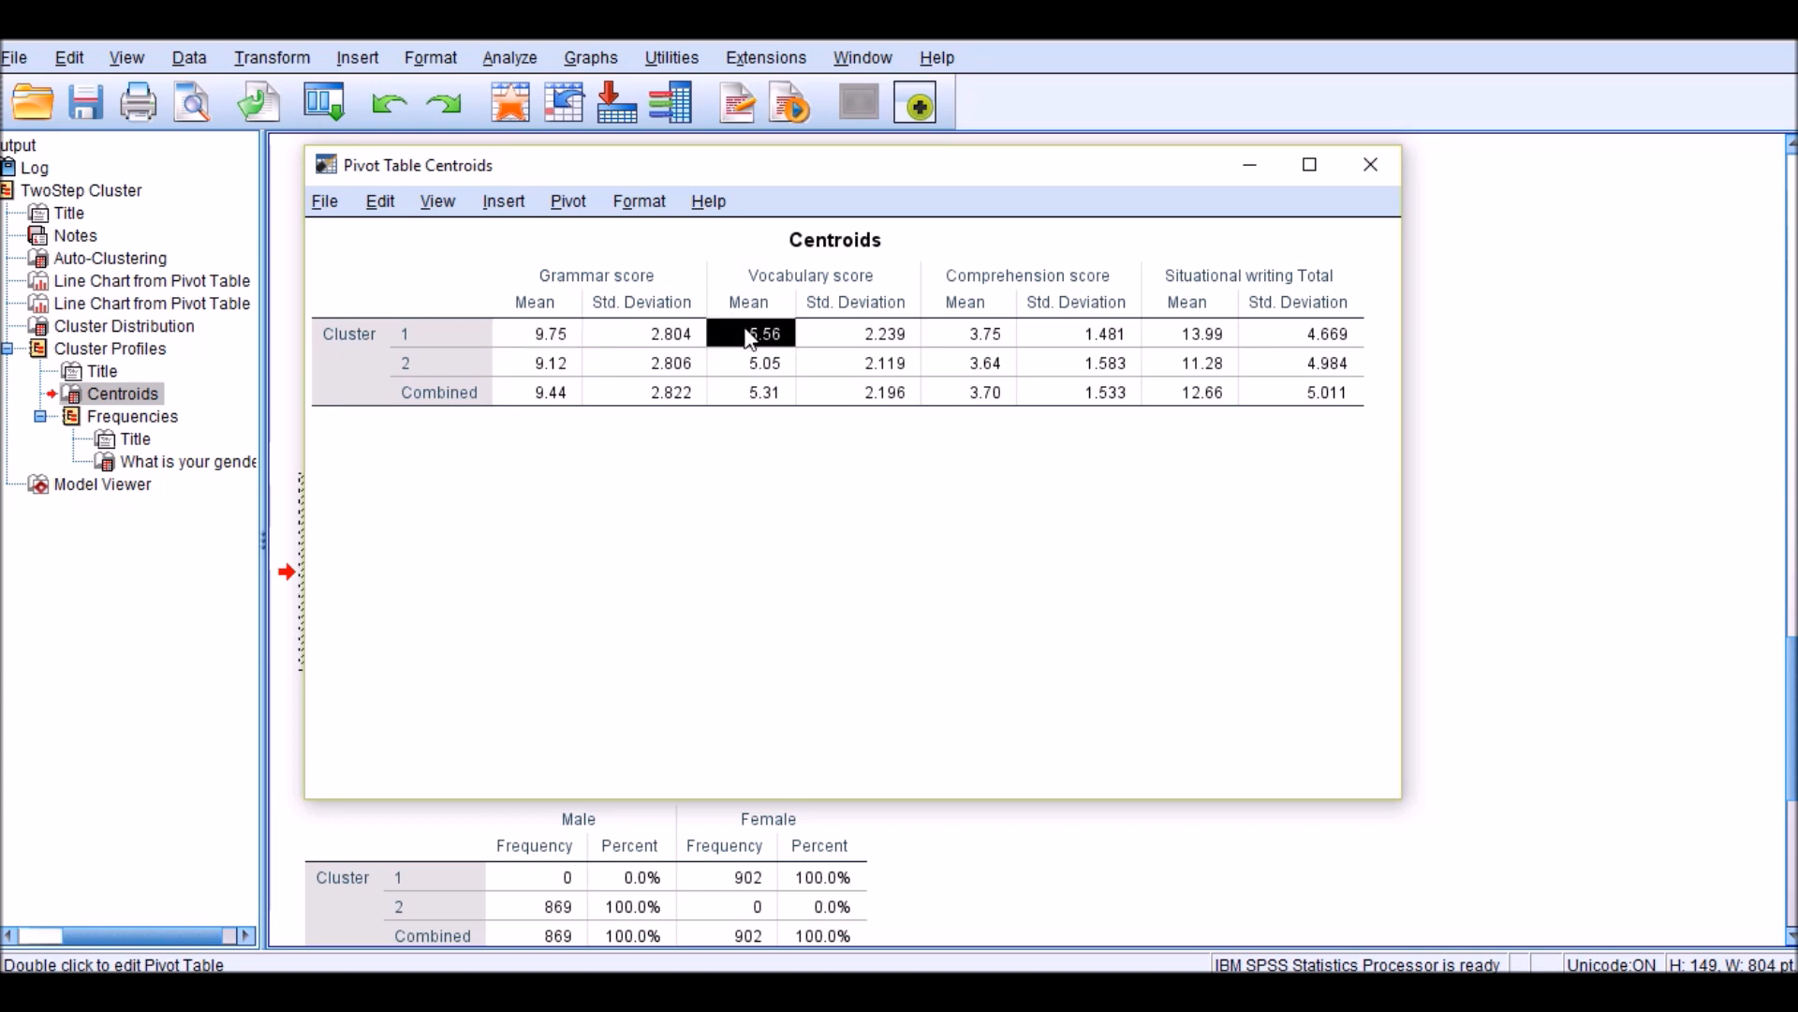
pyautogui.click(973, 333)
pyautogui.click(1218, 337)
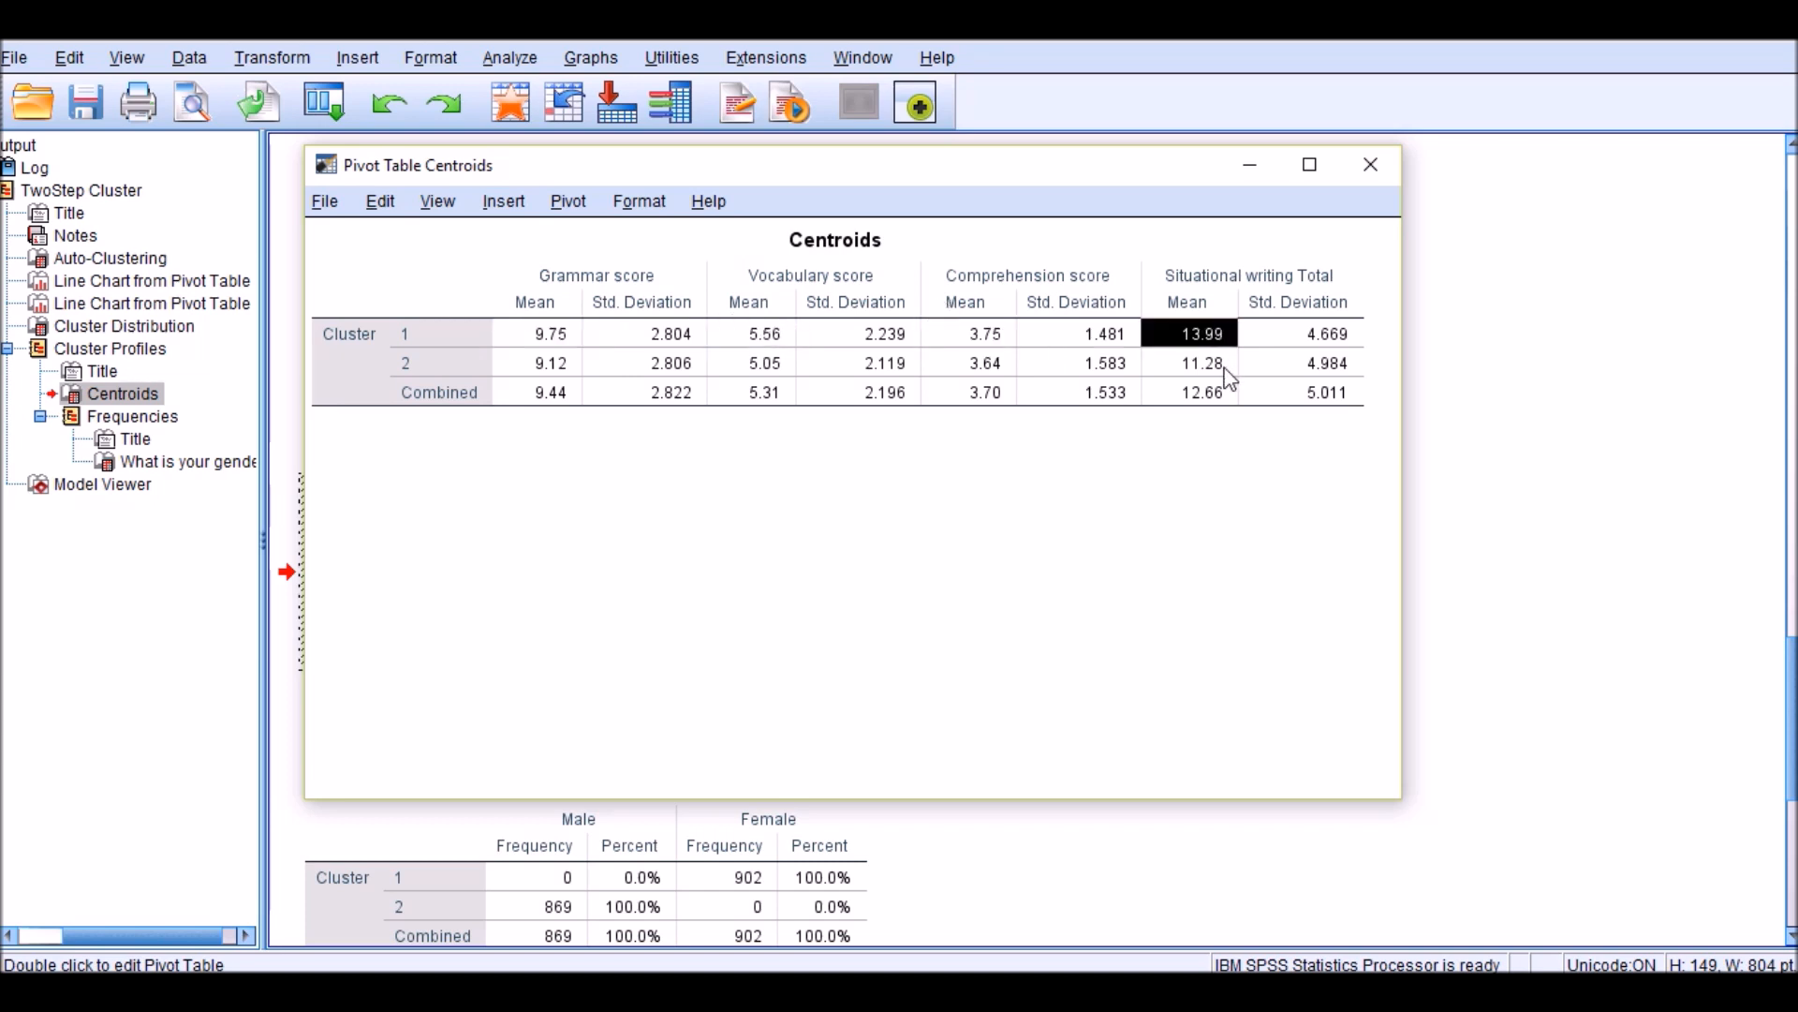
pyautogui.click(1218, 366)
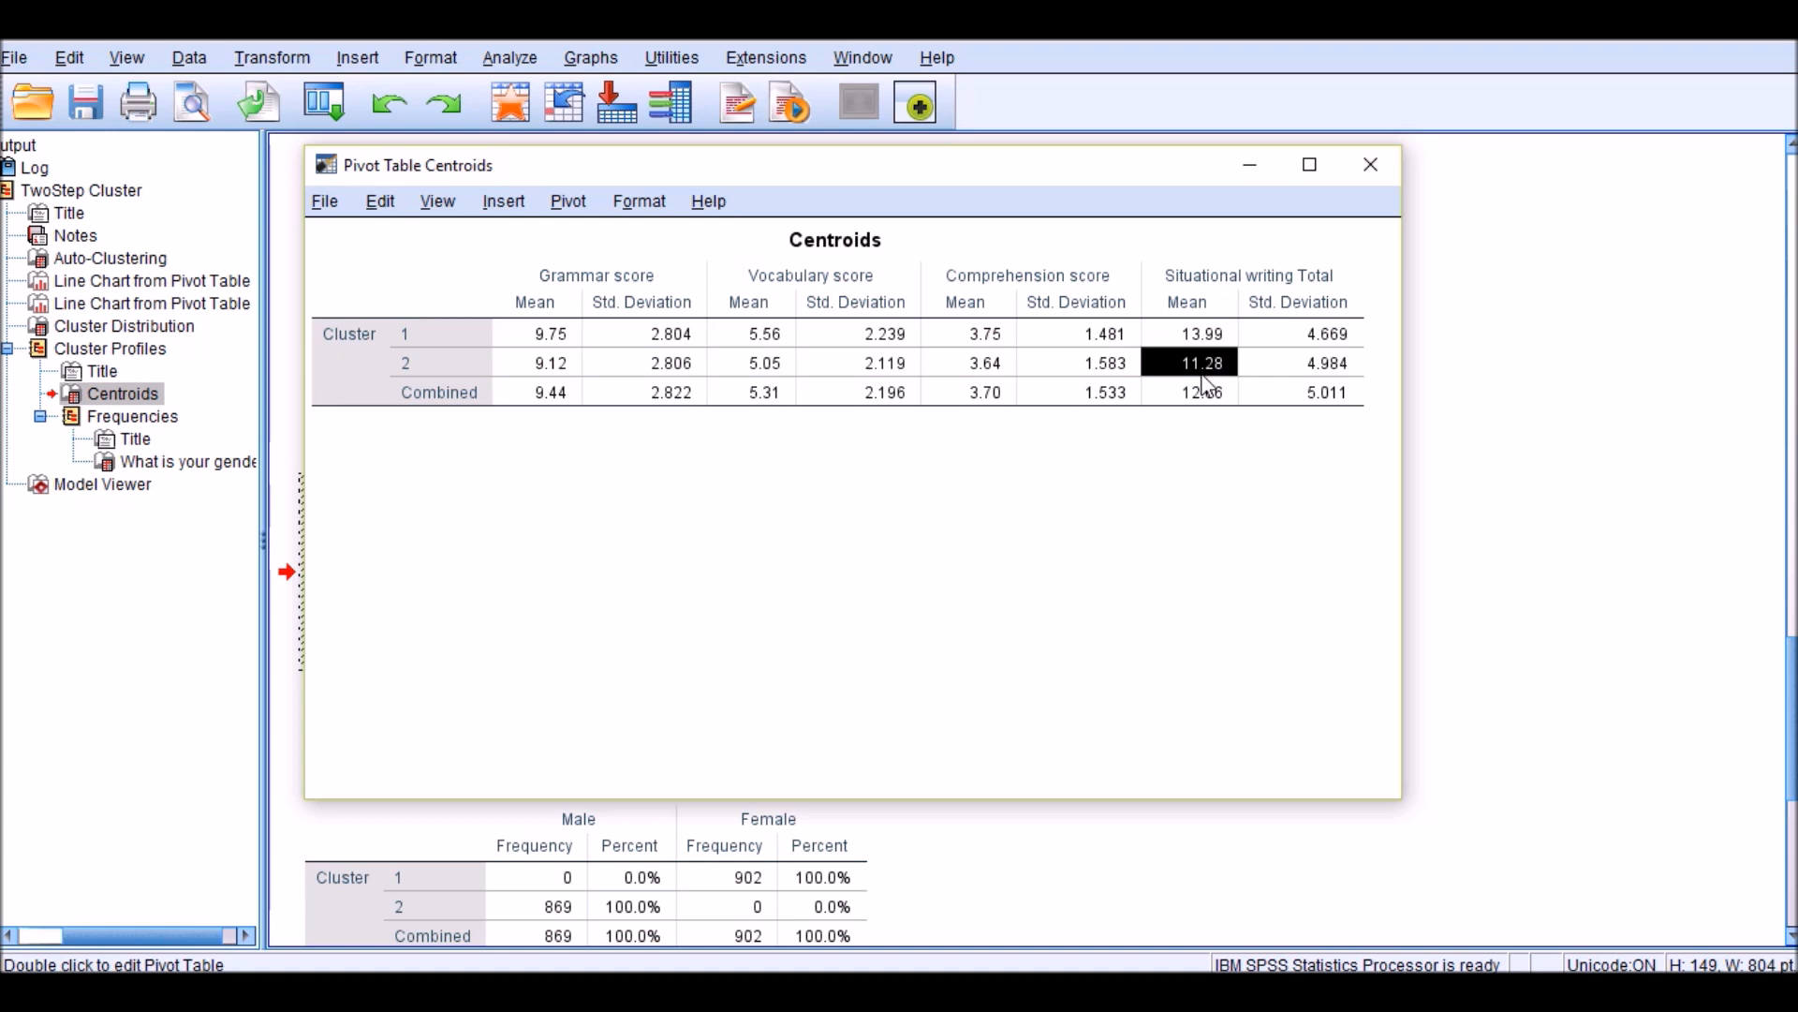
# Highlight the cluster 1 and 2 means together for comprehension, vocabulary and situational writing, and close the Centroids window.
pyautogui.click(948, 367)
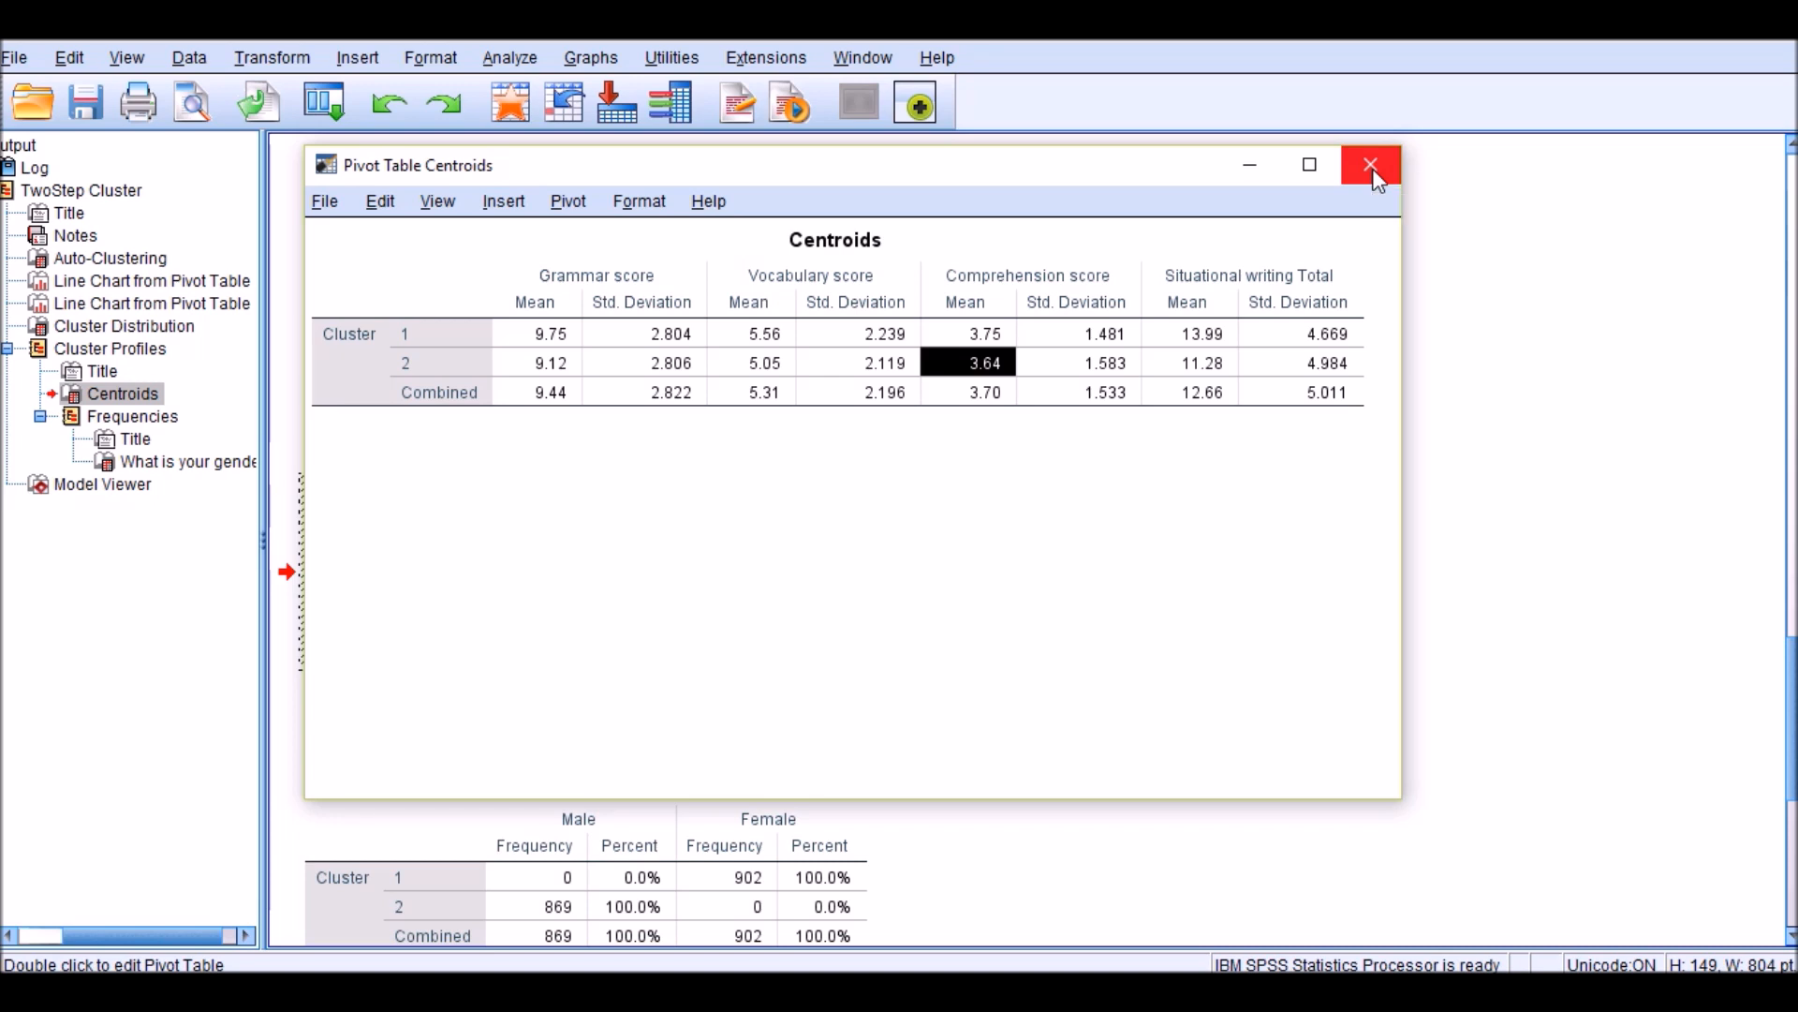
pyautogui.keyDown('ctrl'); pyautogui.click(972, 334); pyautogui.keyUp('ctrl')
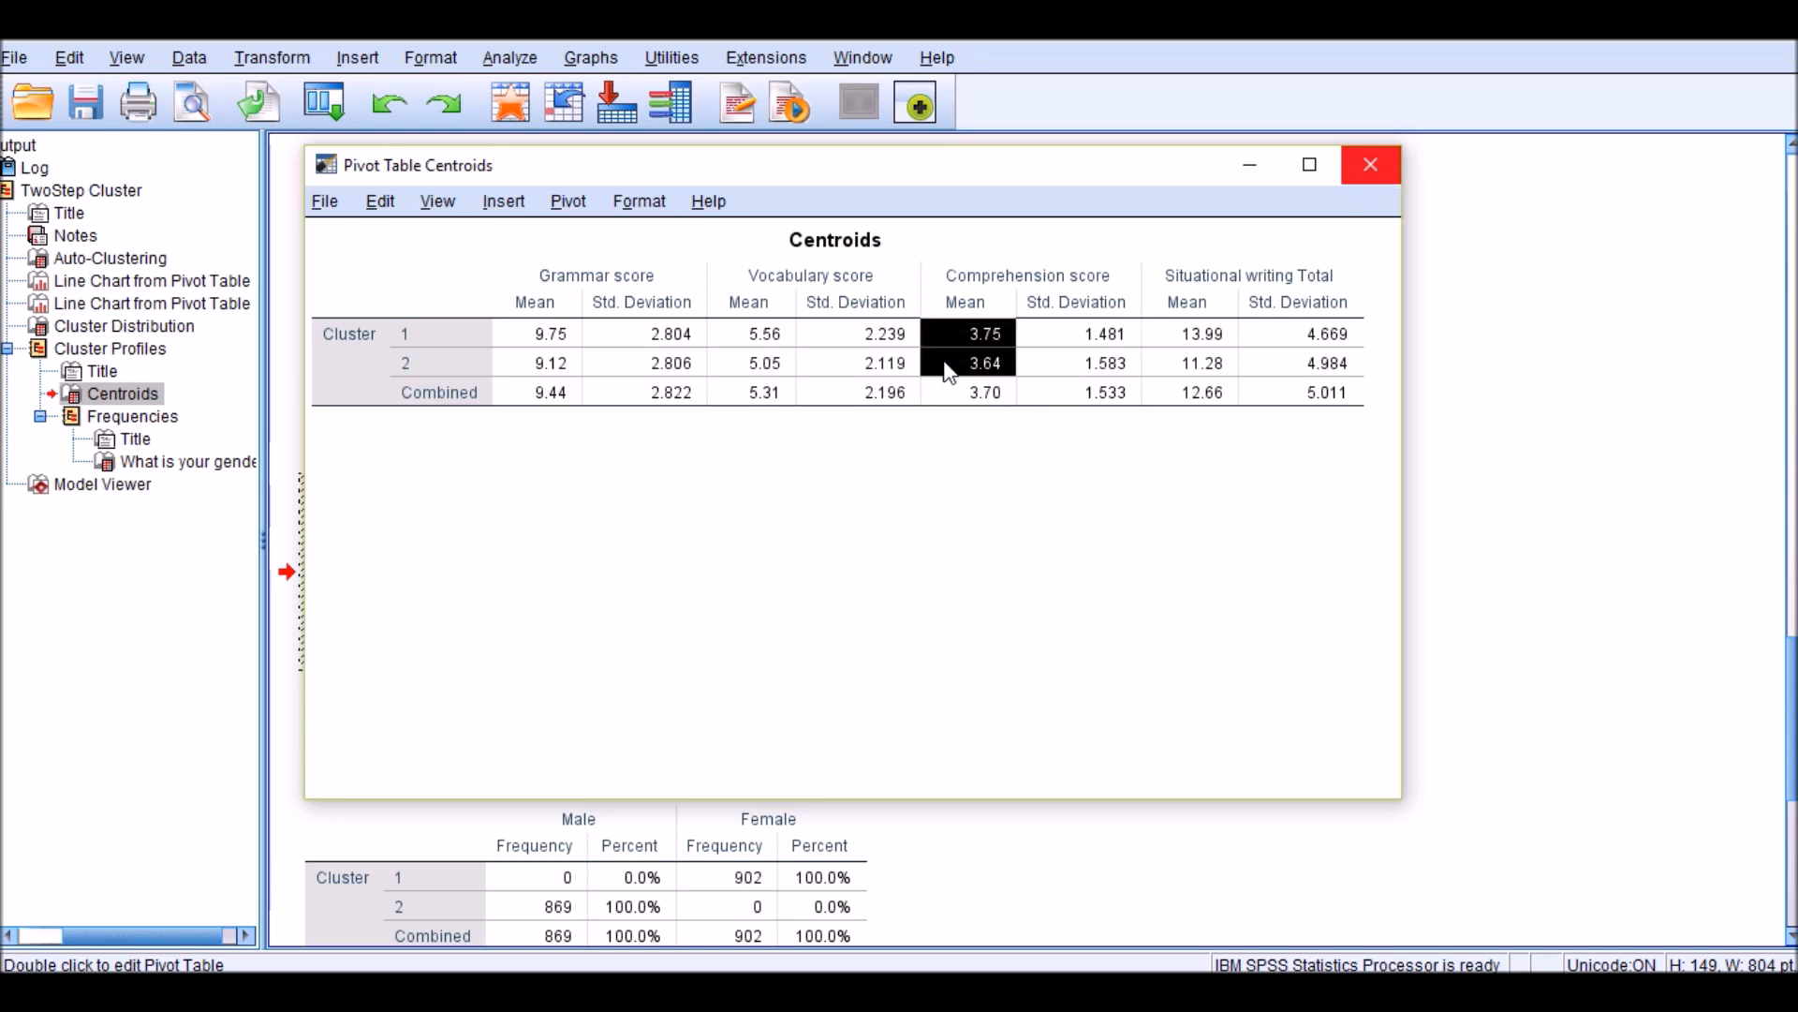
pyautogui.moveTo(740, 336); pyautogui.dragTo(742, 364)
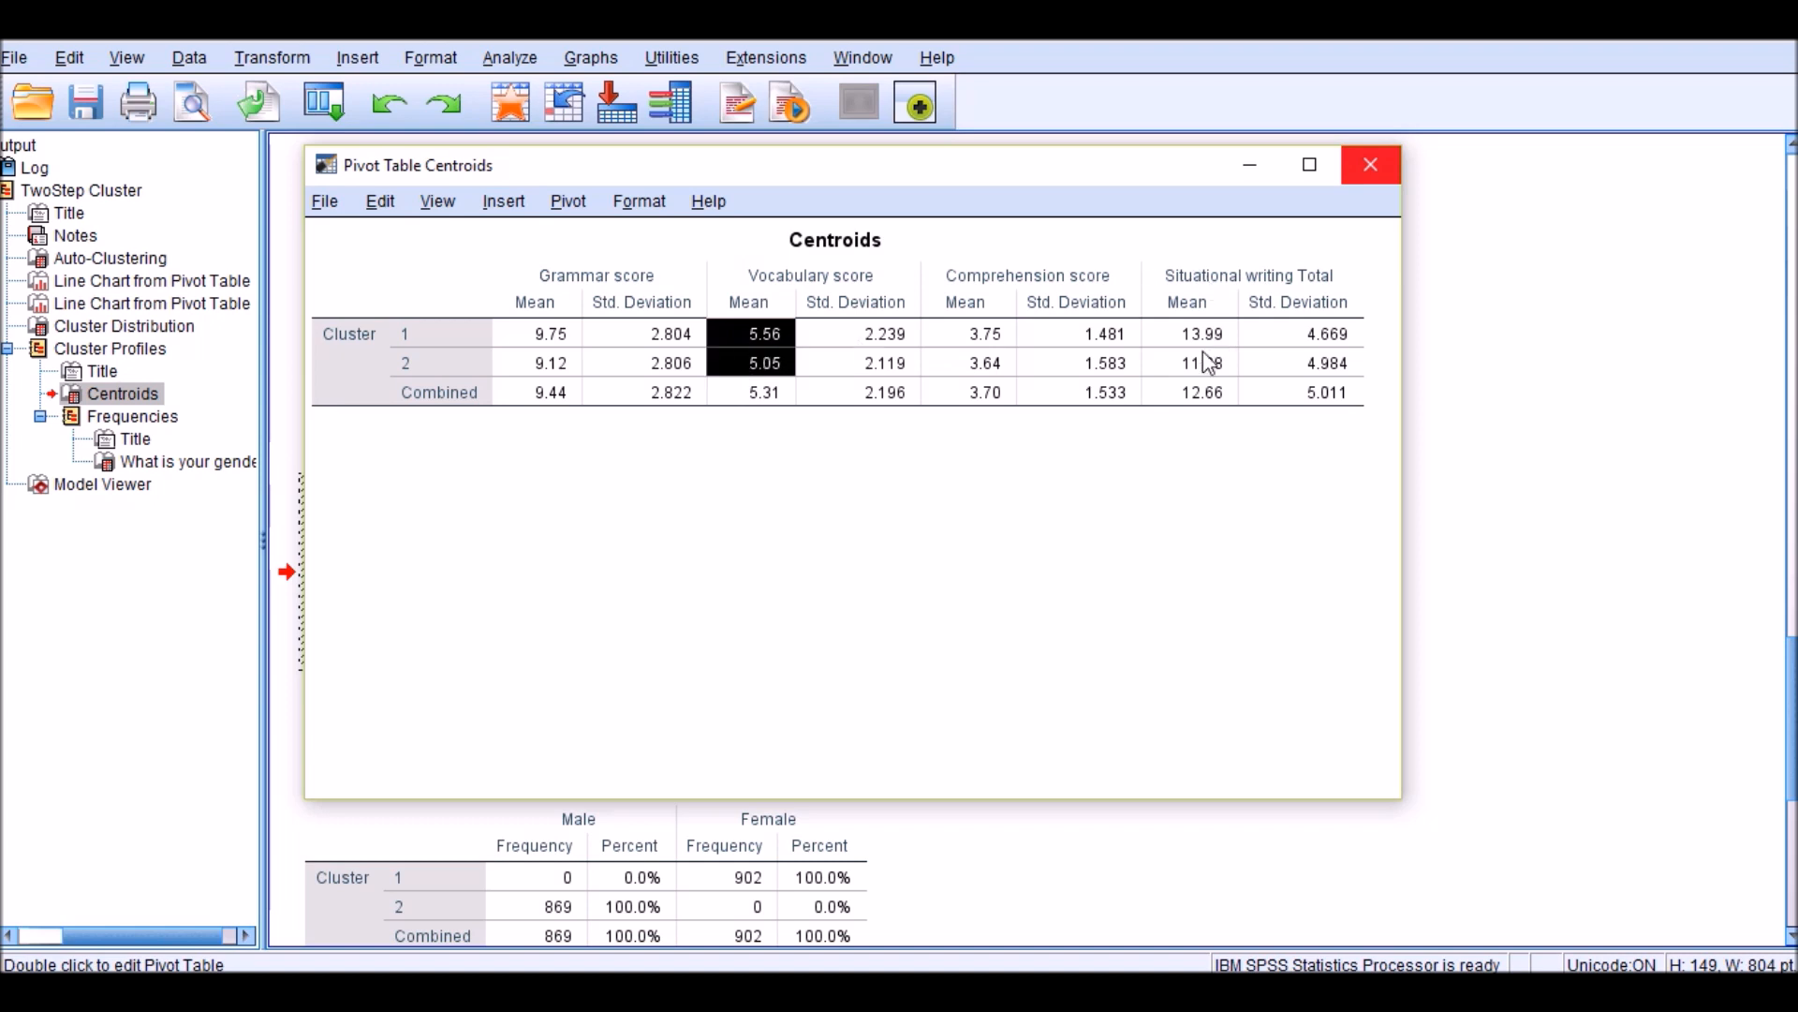
pyautogui.moveTo(1198, 343); pyautogui.dragTo(1200, 369)
pyautogui.moveTo(1149, 181); pyautogui.dragTo(1182, 185)
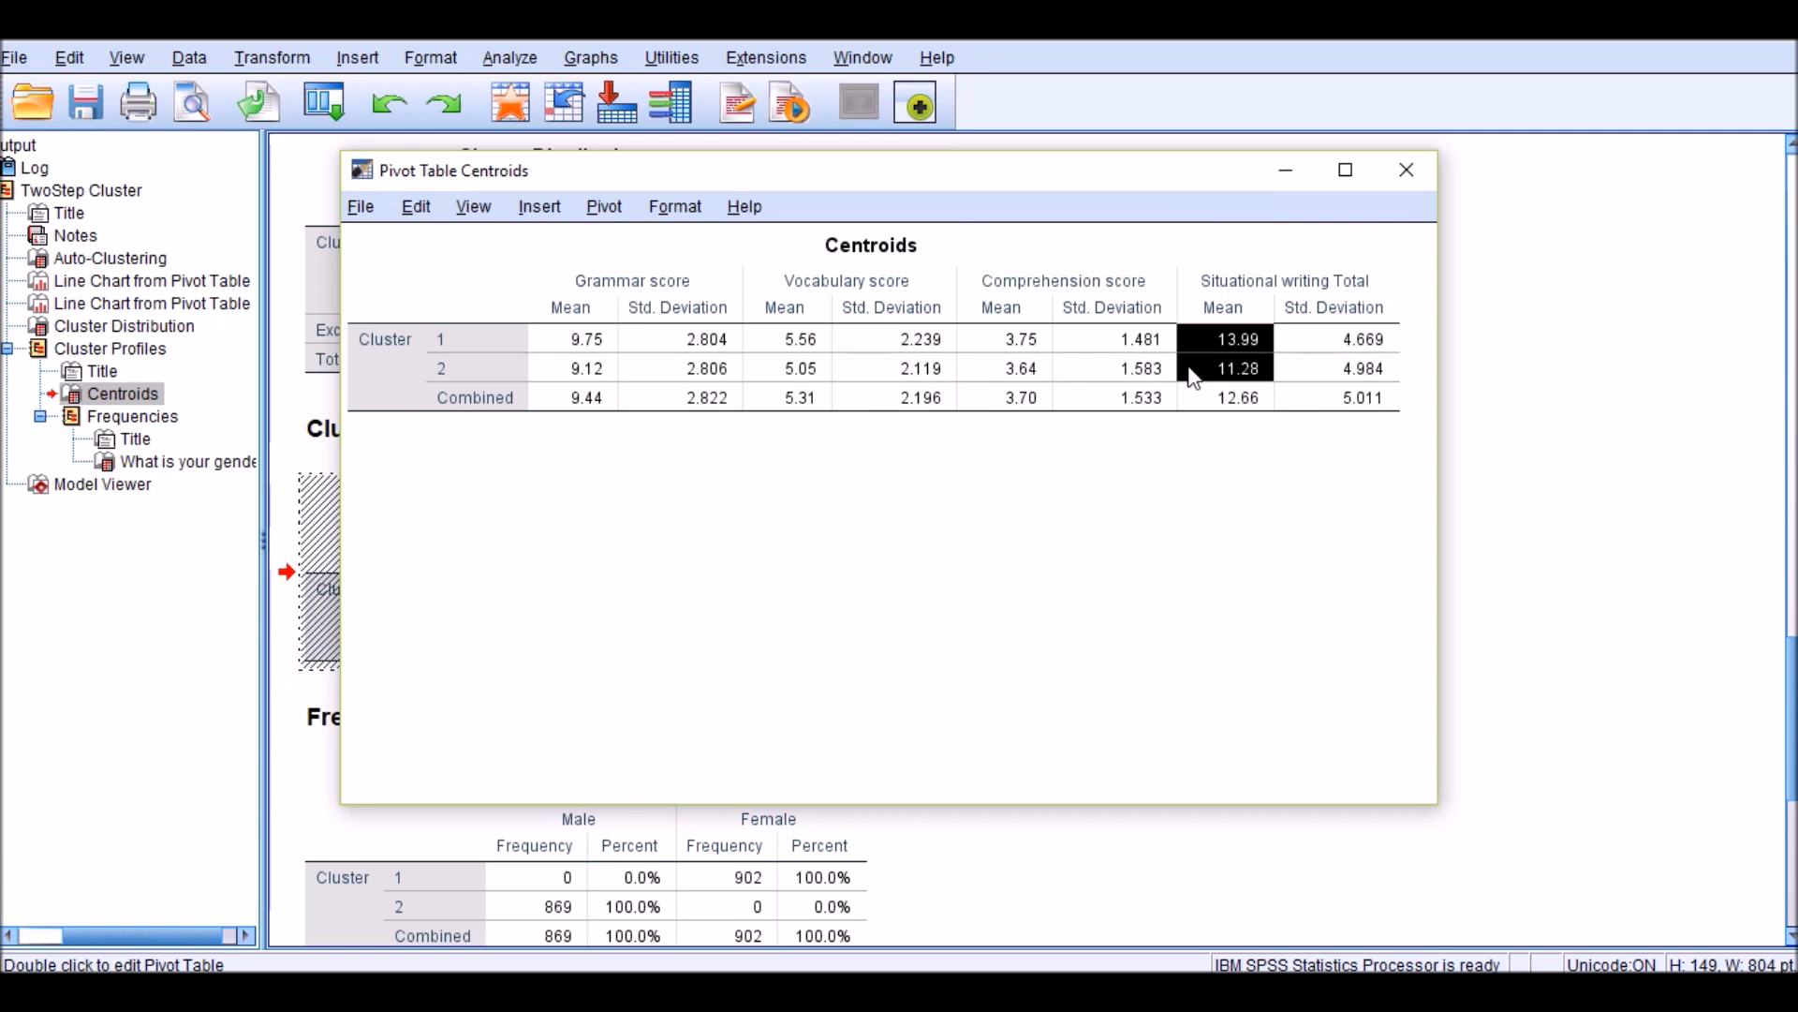
pyautogui.click(1405, 174)
pyautogui.scroll(-2, 1371, 414)
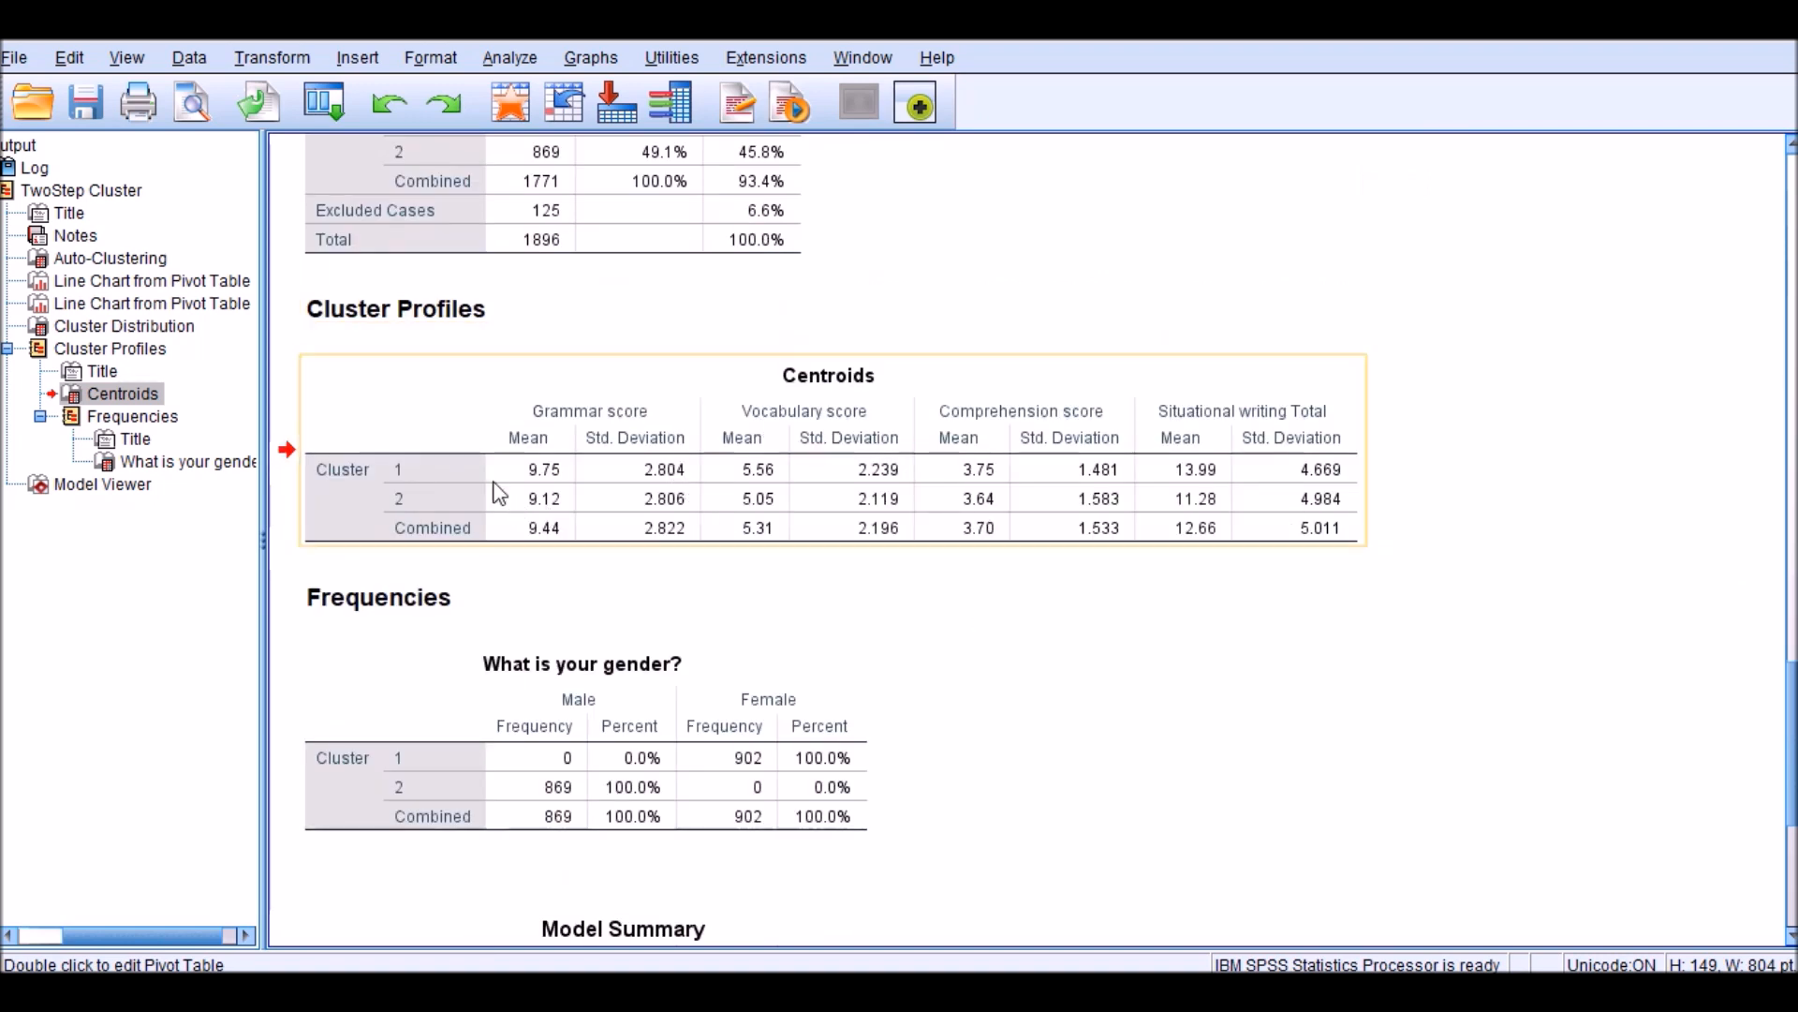
pyautogui.click(854, 506)
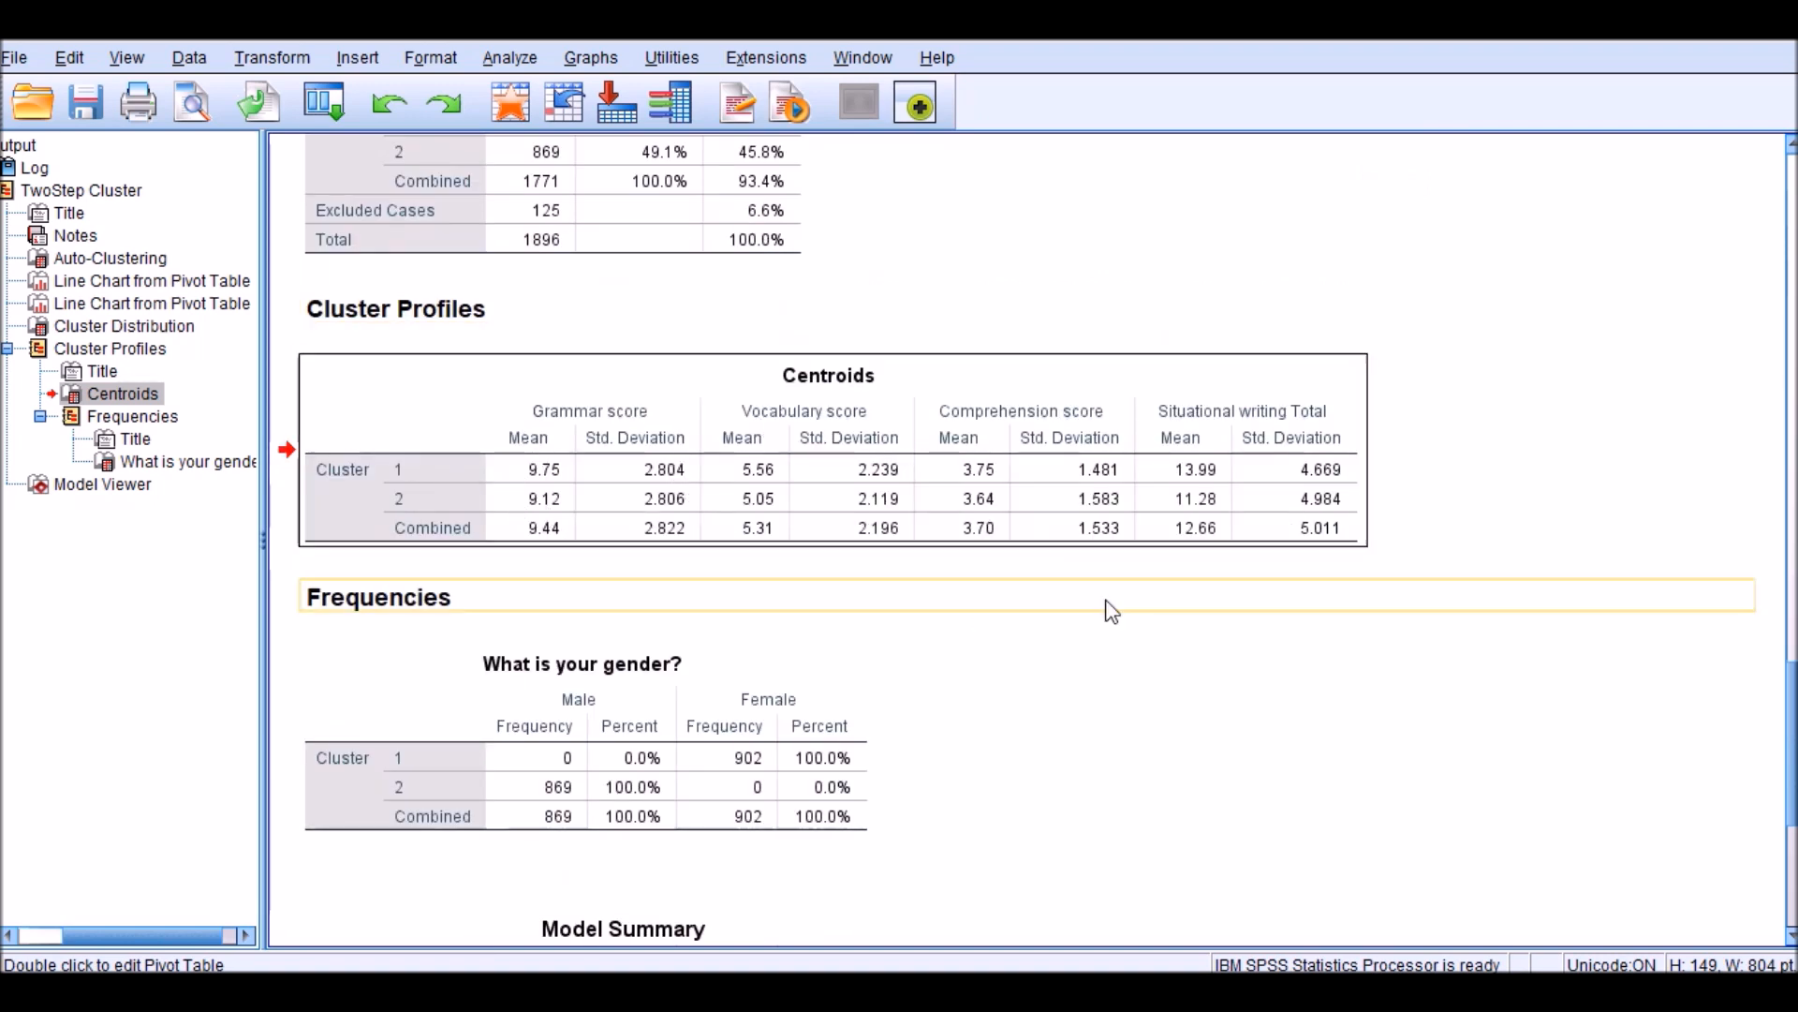
# Switch to the Excel centroids workbook and compare the grammar means in the Centroids table with the C1/C2 table and column chart.
pyautogui.moveTo(428, 991)
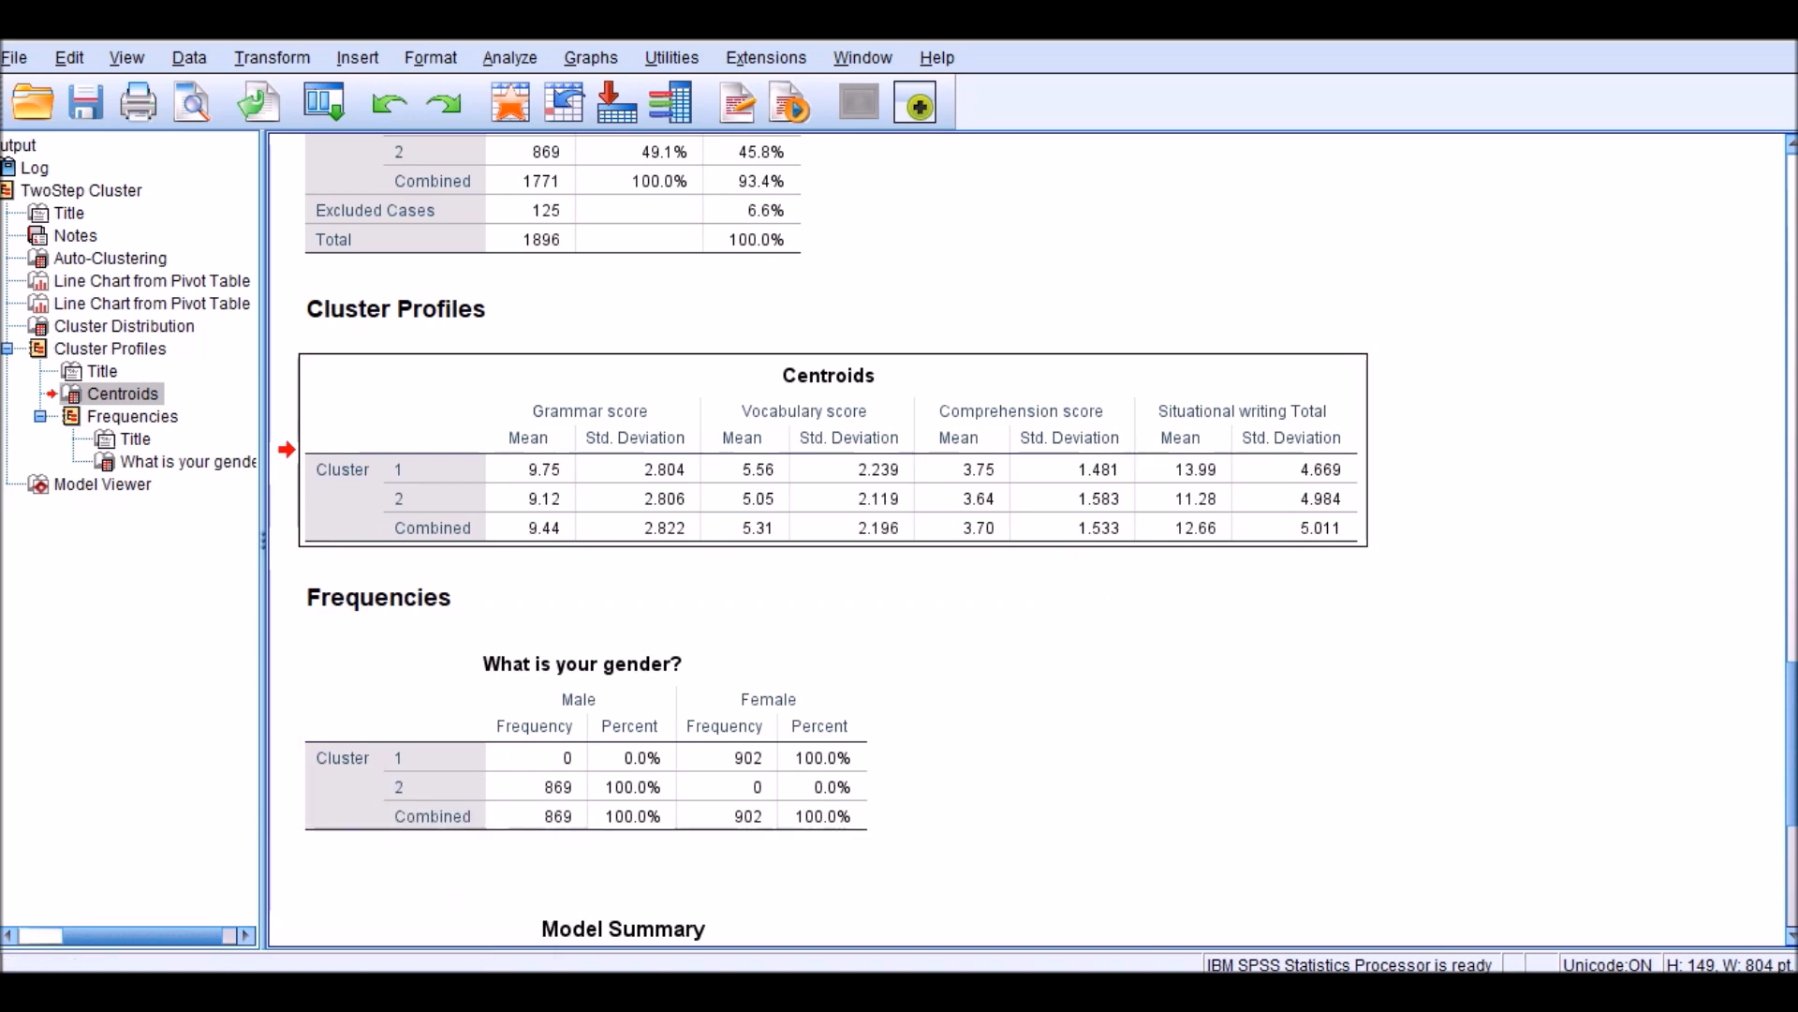
pyautogui.click(428, 991)
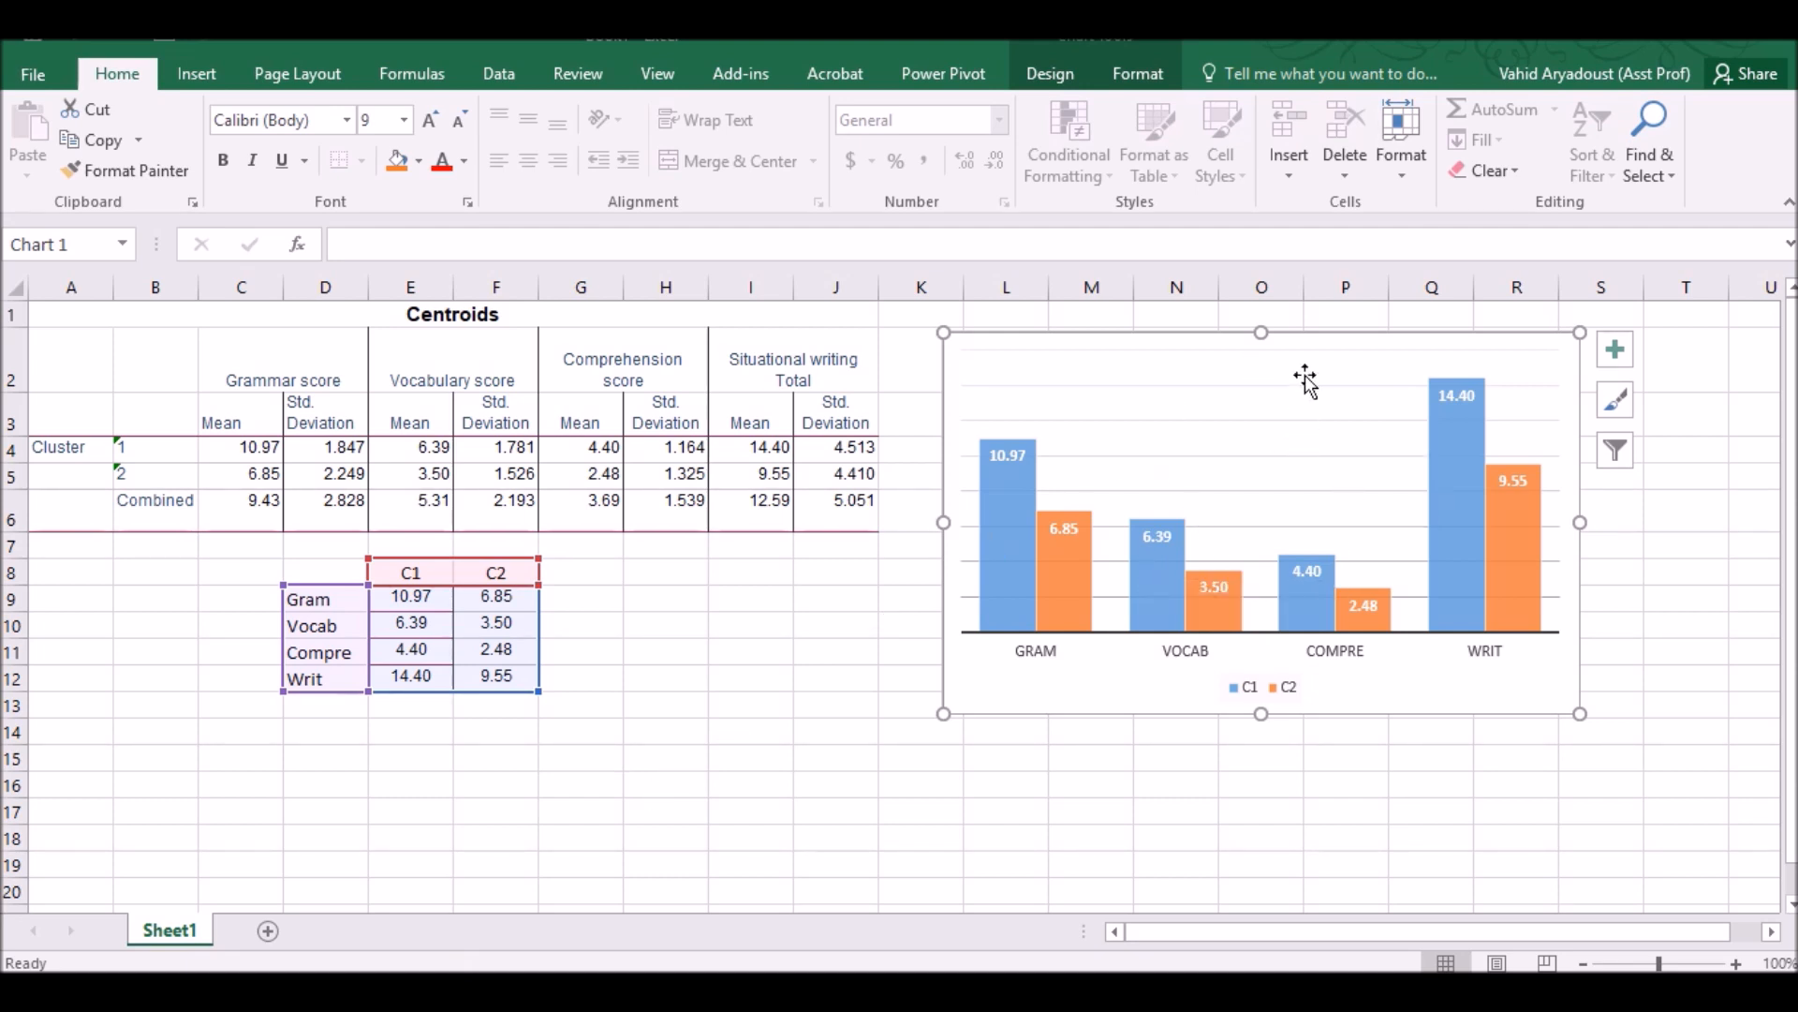
pyautogui.moveTo(1305, 335); pyautogui.dragTo(1329, 326)
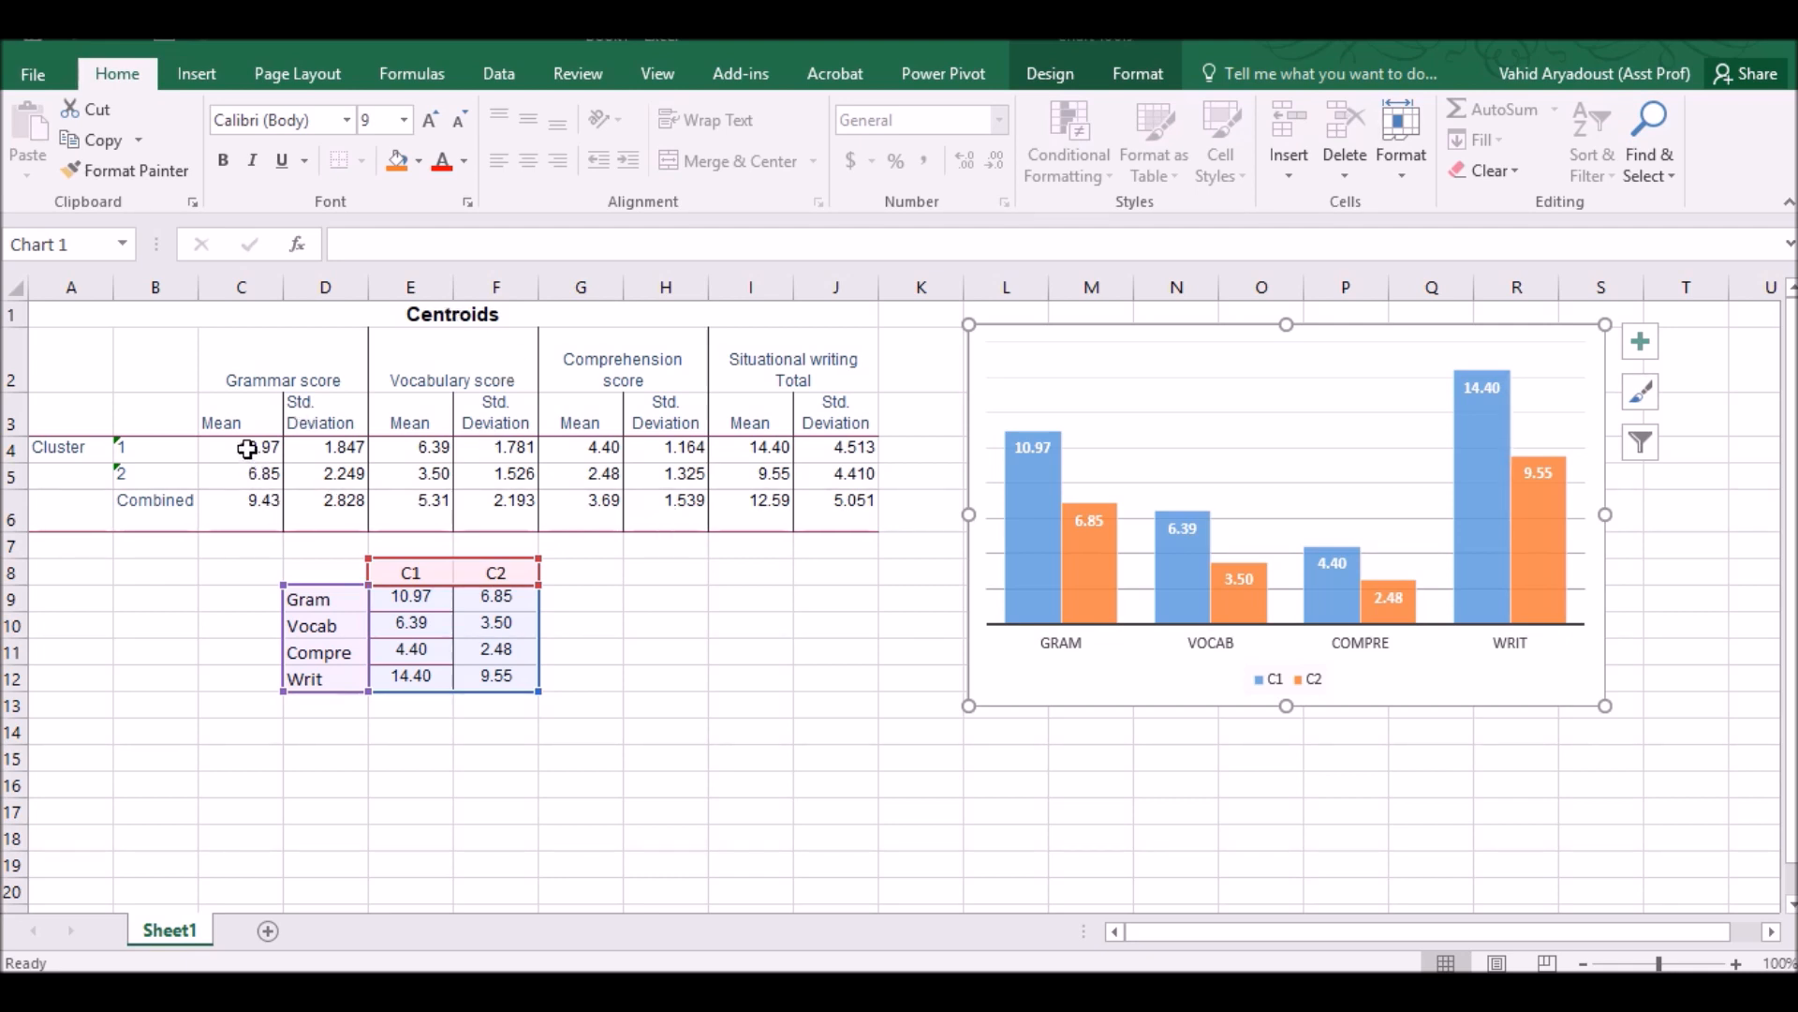
pyautogui.click(246, 449)
pyautogui.click(263, 476)
pyautogui.click(260, 449)
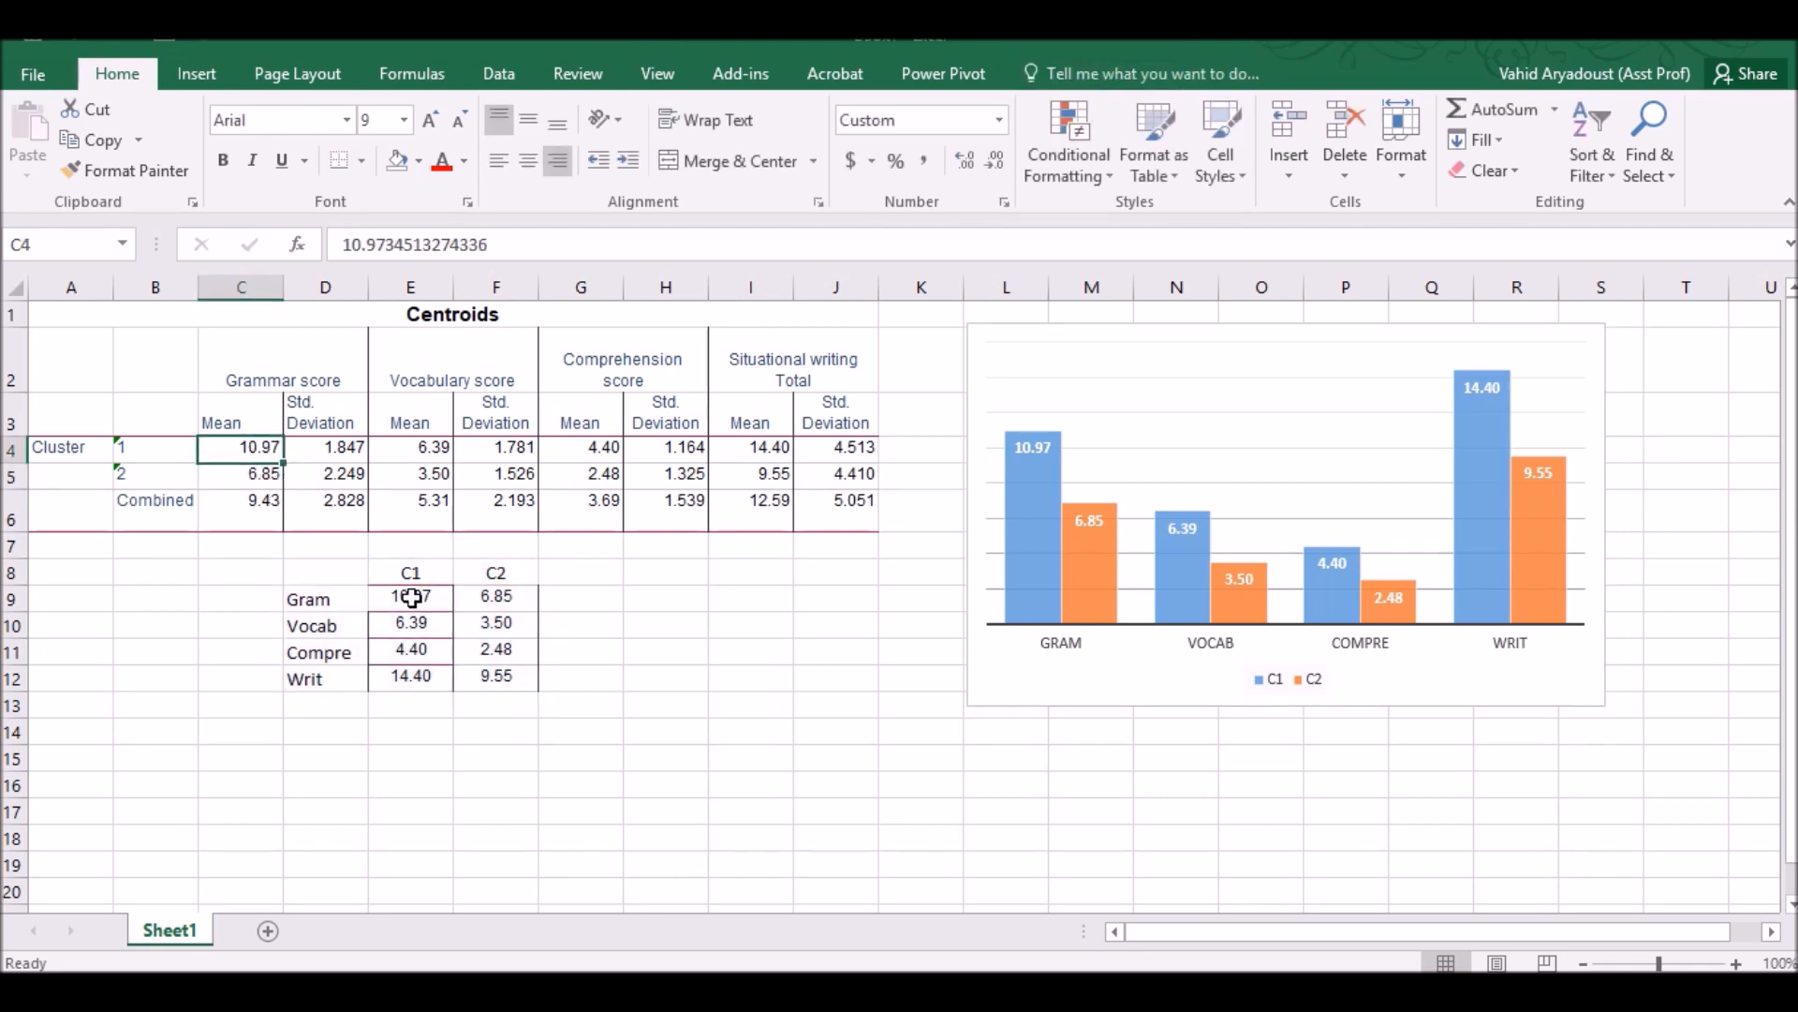
pyautogui.moveTo(410, 596); pyautogui.dragTo(484, 590)
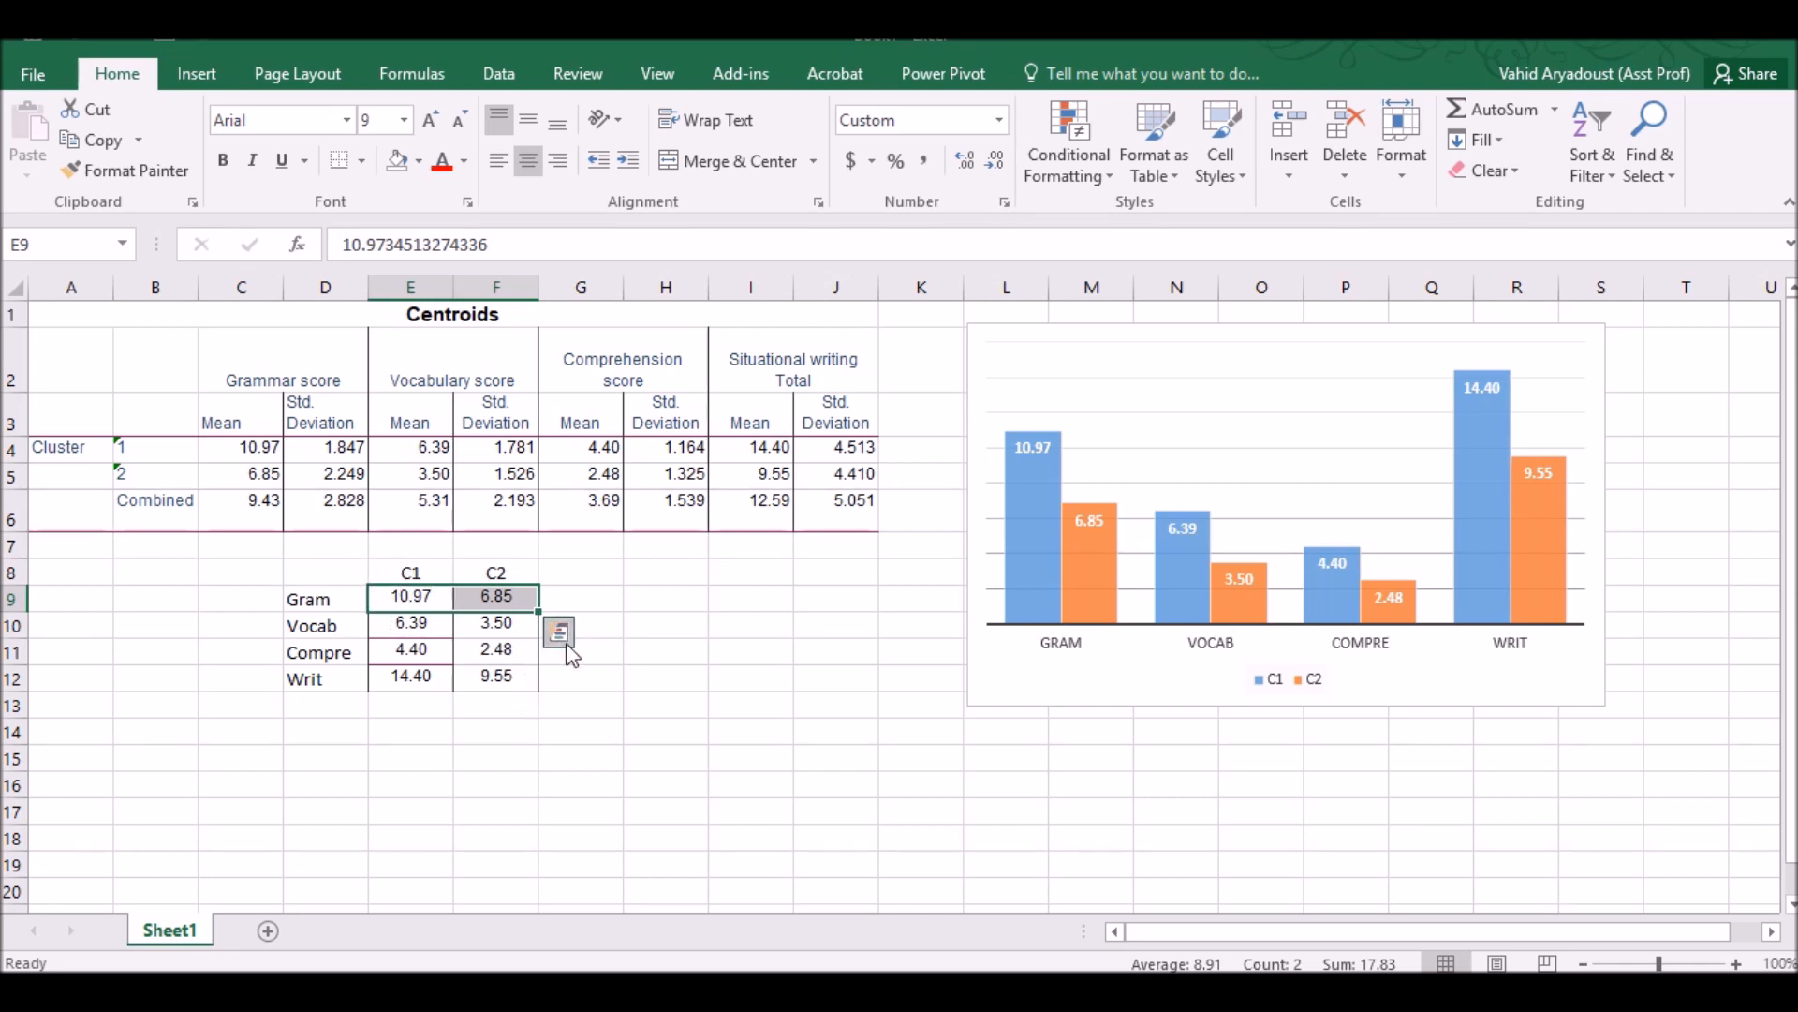
# Preview a 2-D Clustered Column chart of the C1 and C2 means in range D8:F12.
pyautogui.moveTo(362, 572); pyautogui.dragTo(483, 667)
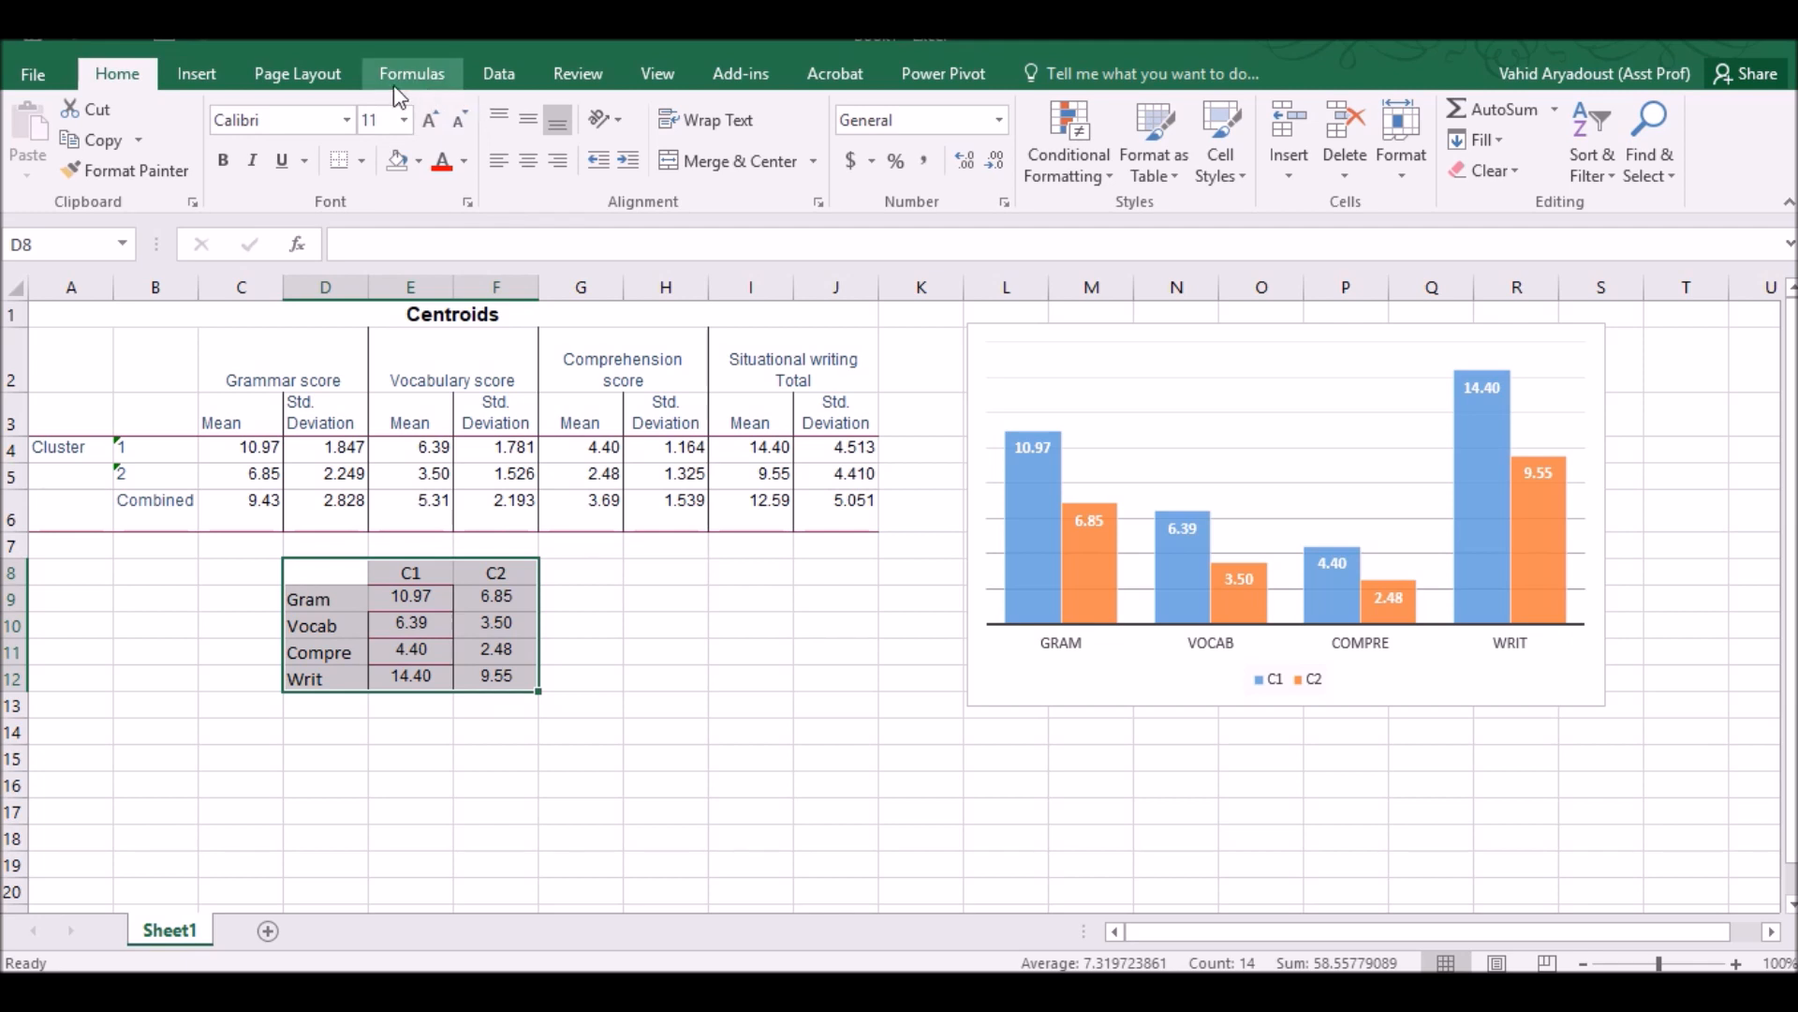
pyautogui.click(212, 84)
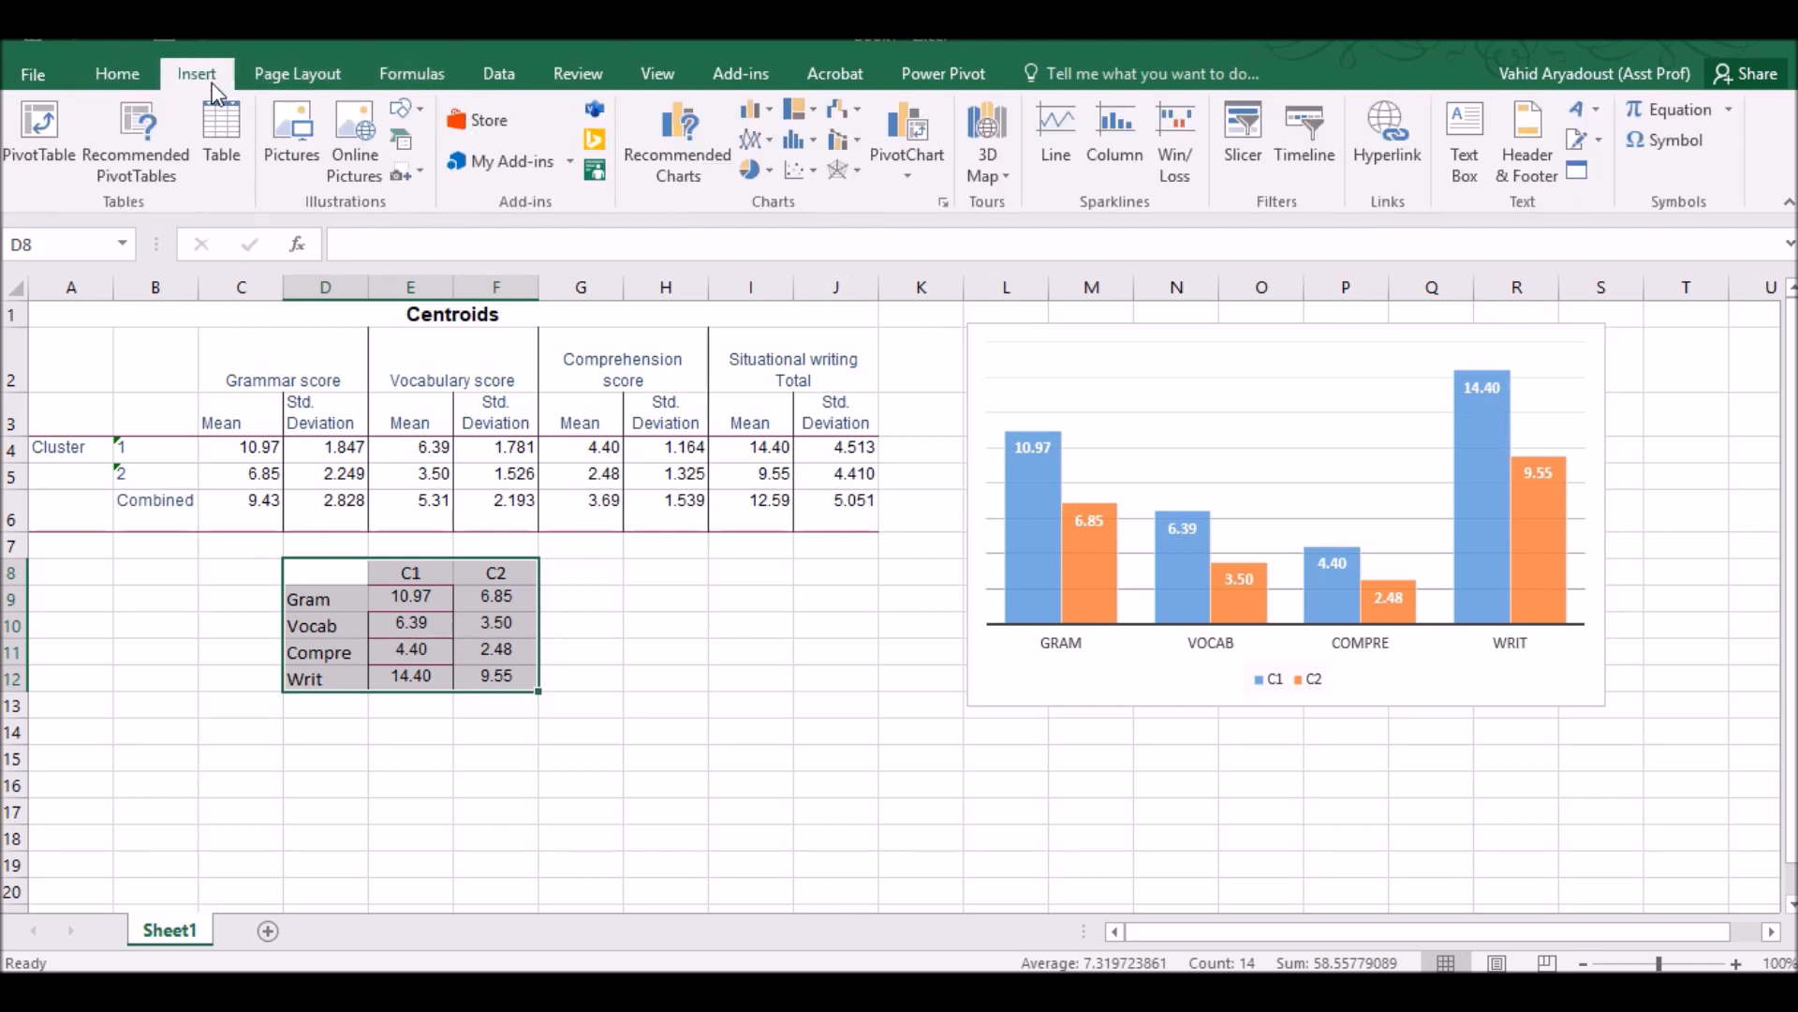
pyautogui.click(770, 110)
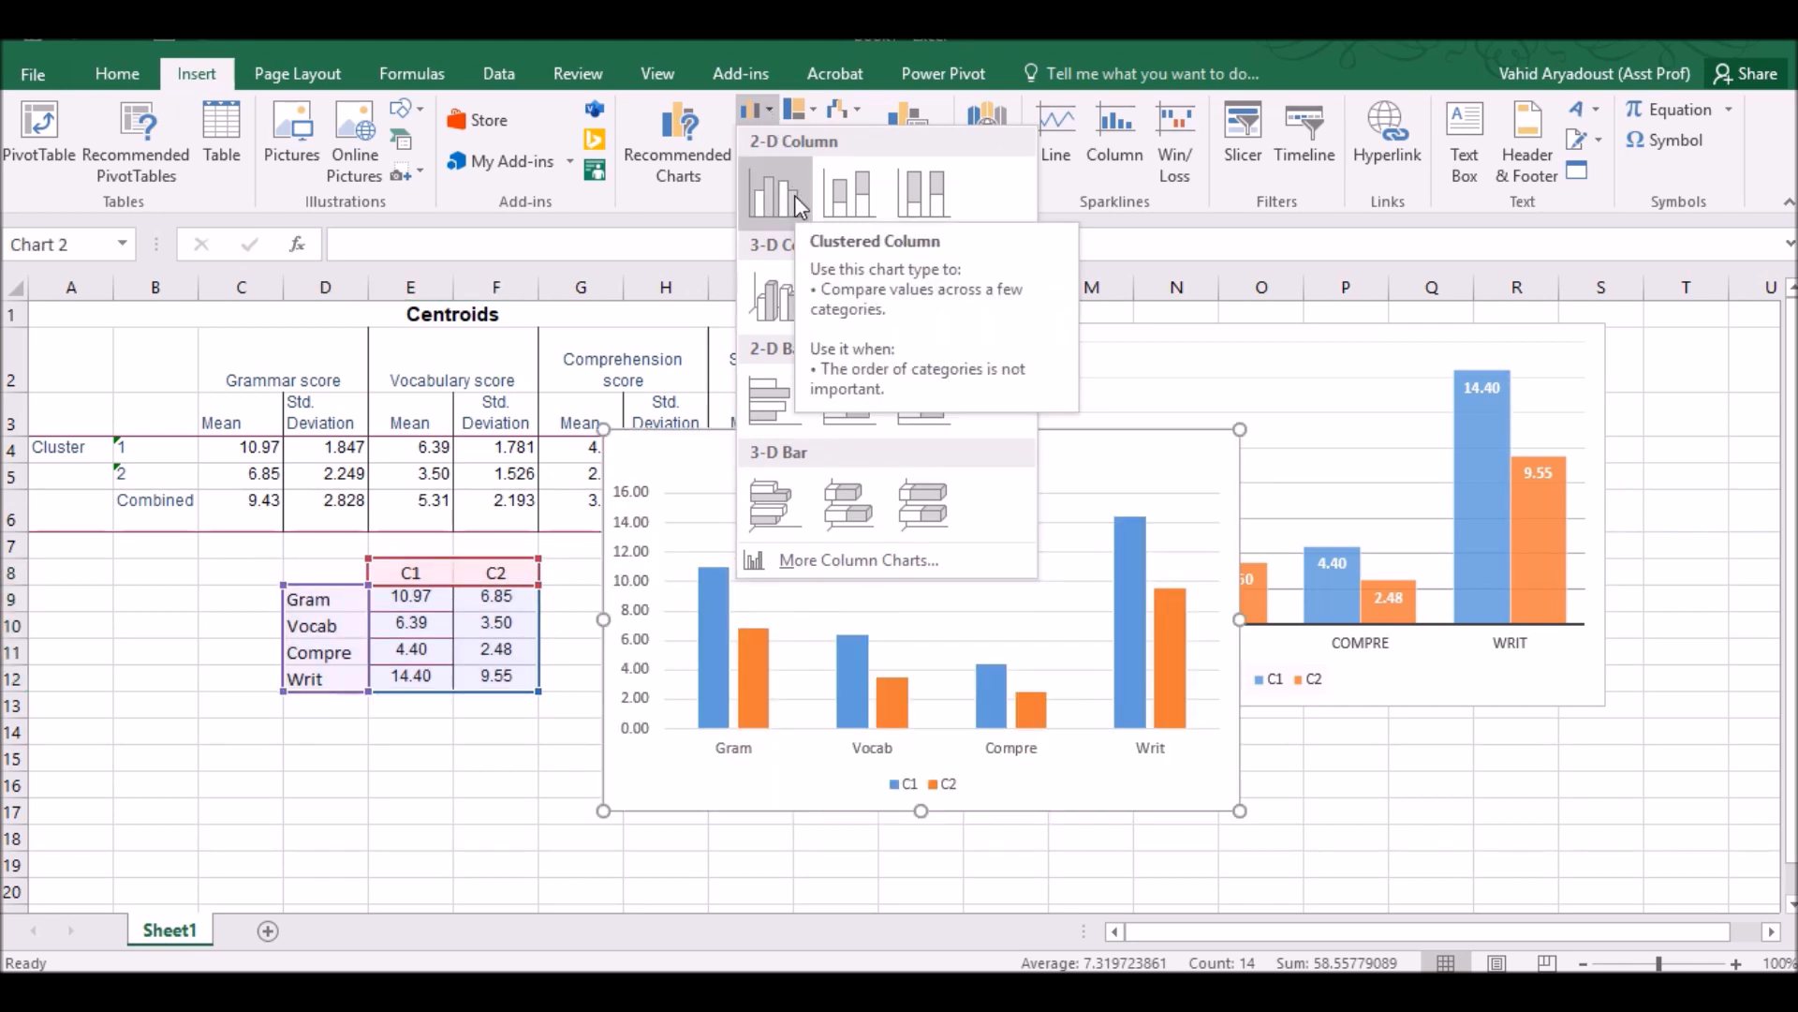
pyautogui.click(637, 212)
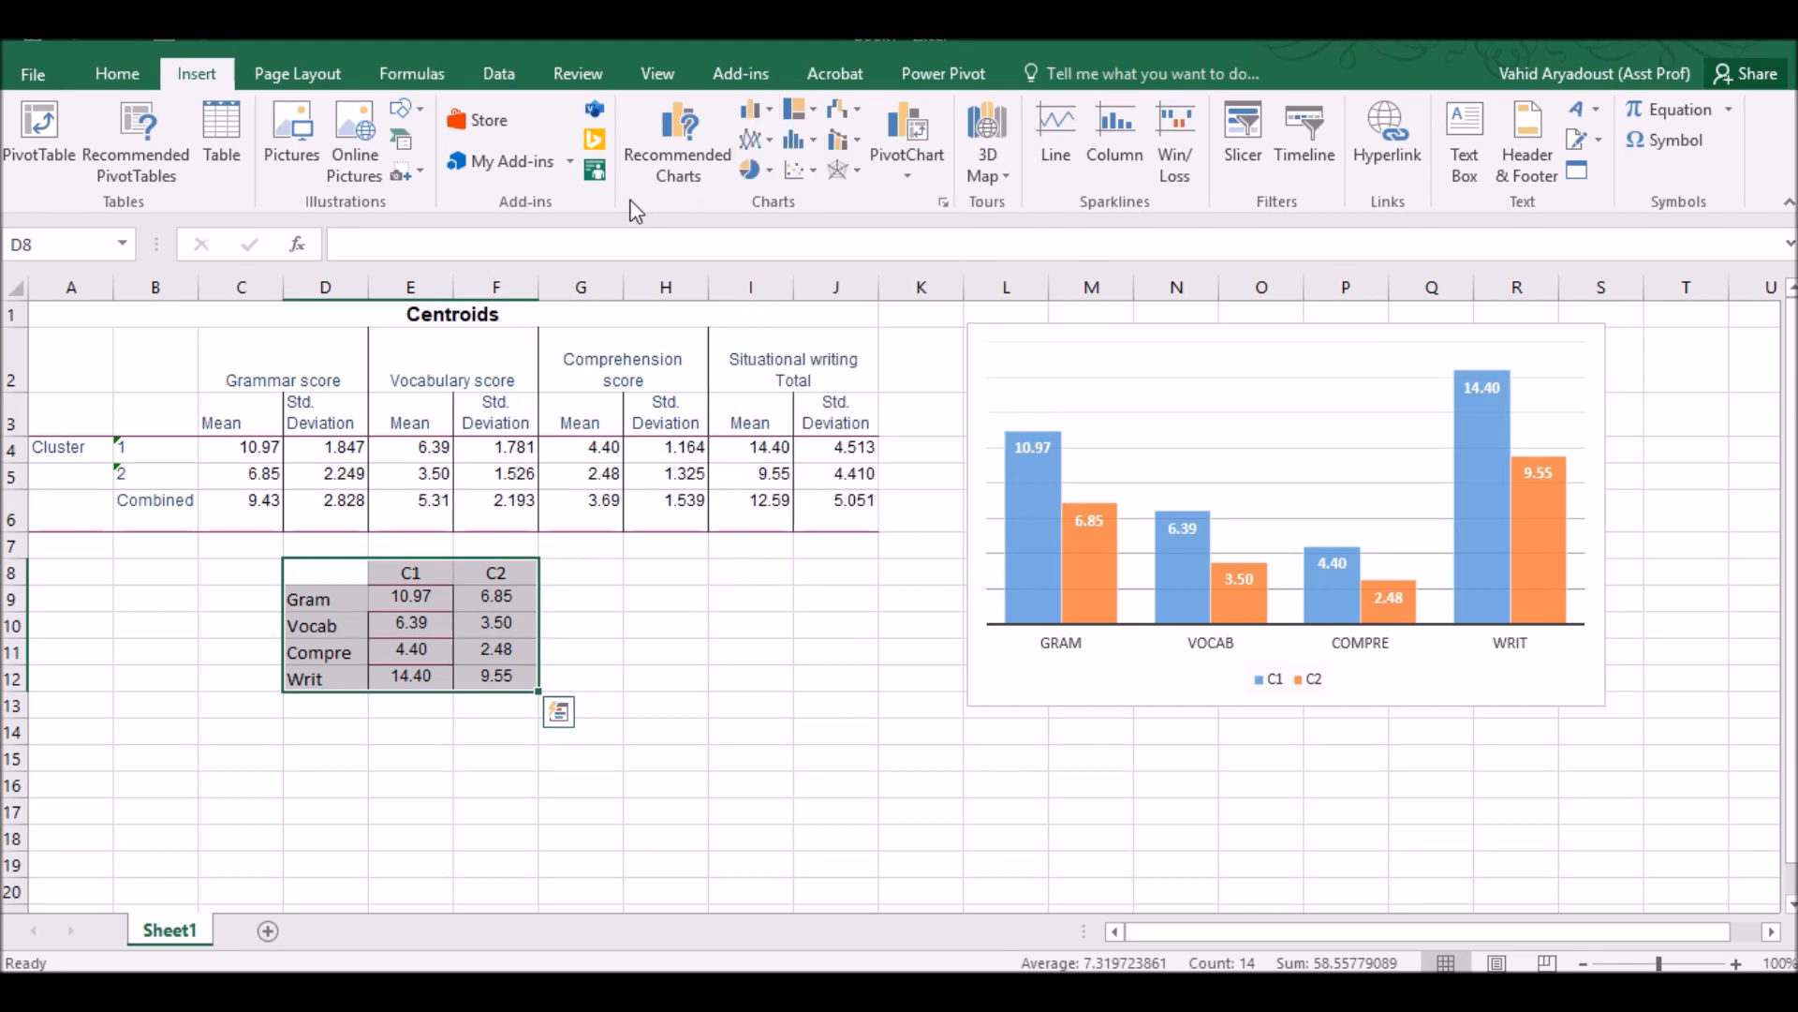
pyautogui.click(768, 144)
pyautogui.click(851, 227)
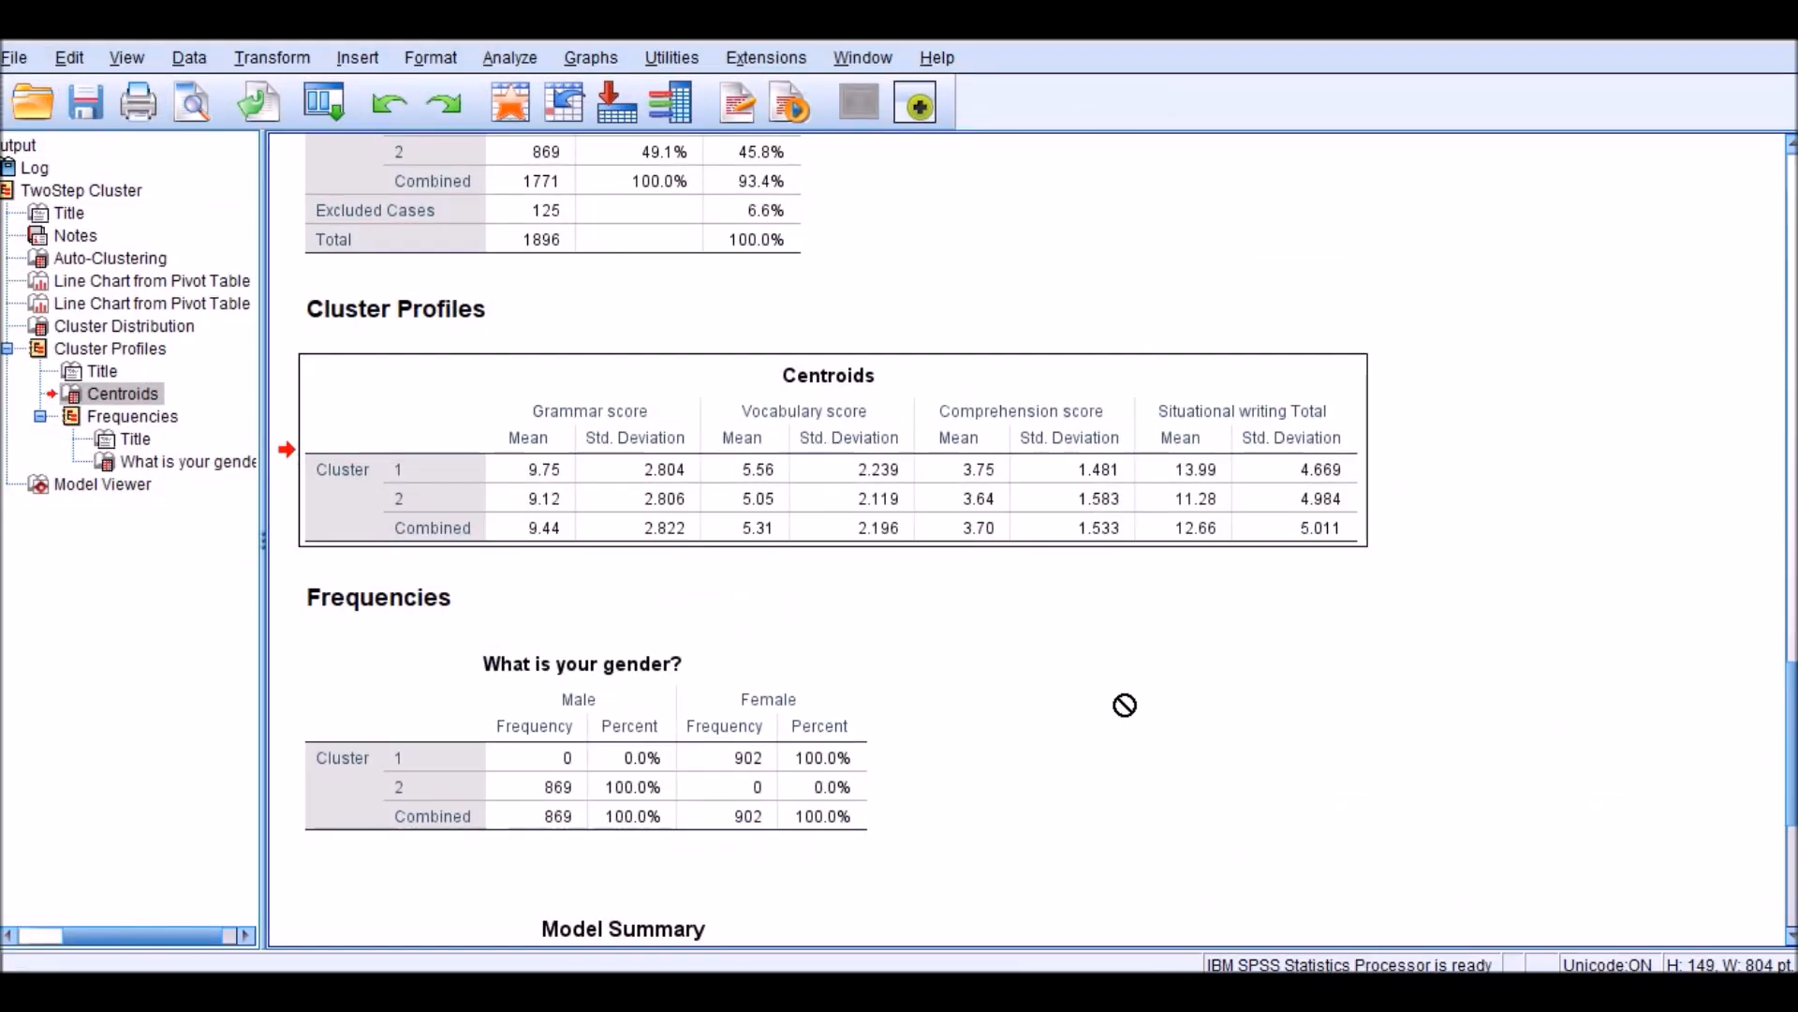
# Review the gender frequencies for each cluster, the Model Summary table and the Cluster Quality chart in the output.
pyautogui.scroll(-4, 1106, 686)
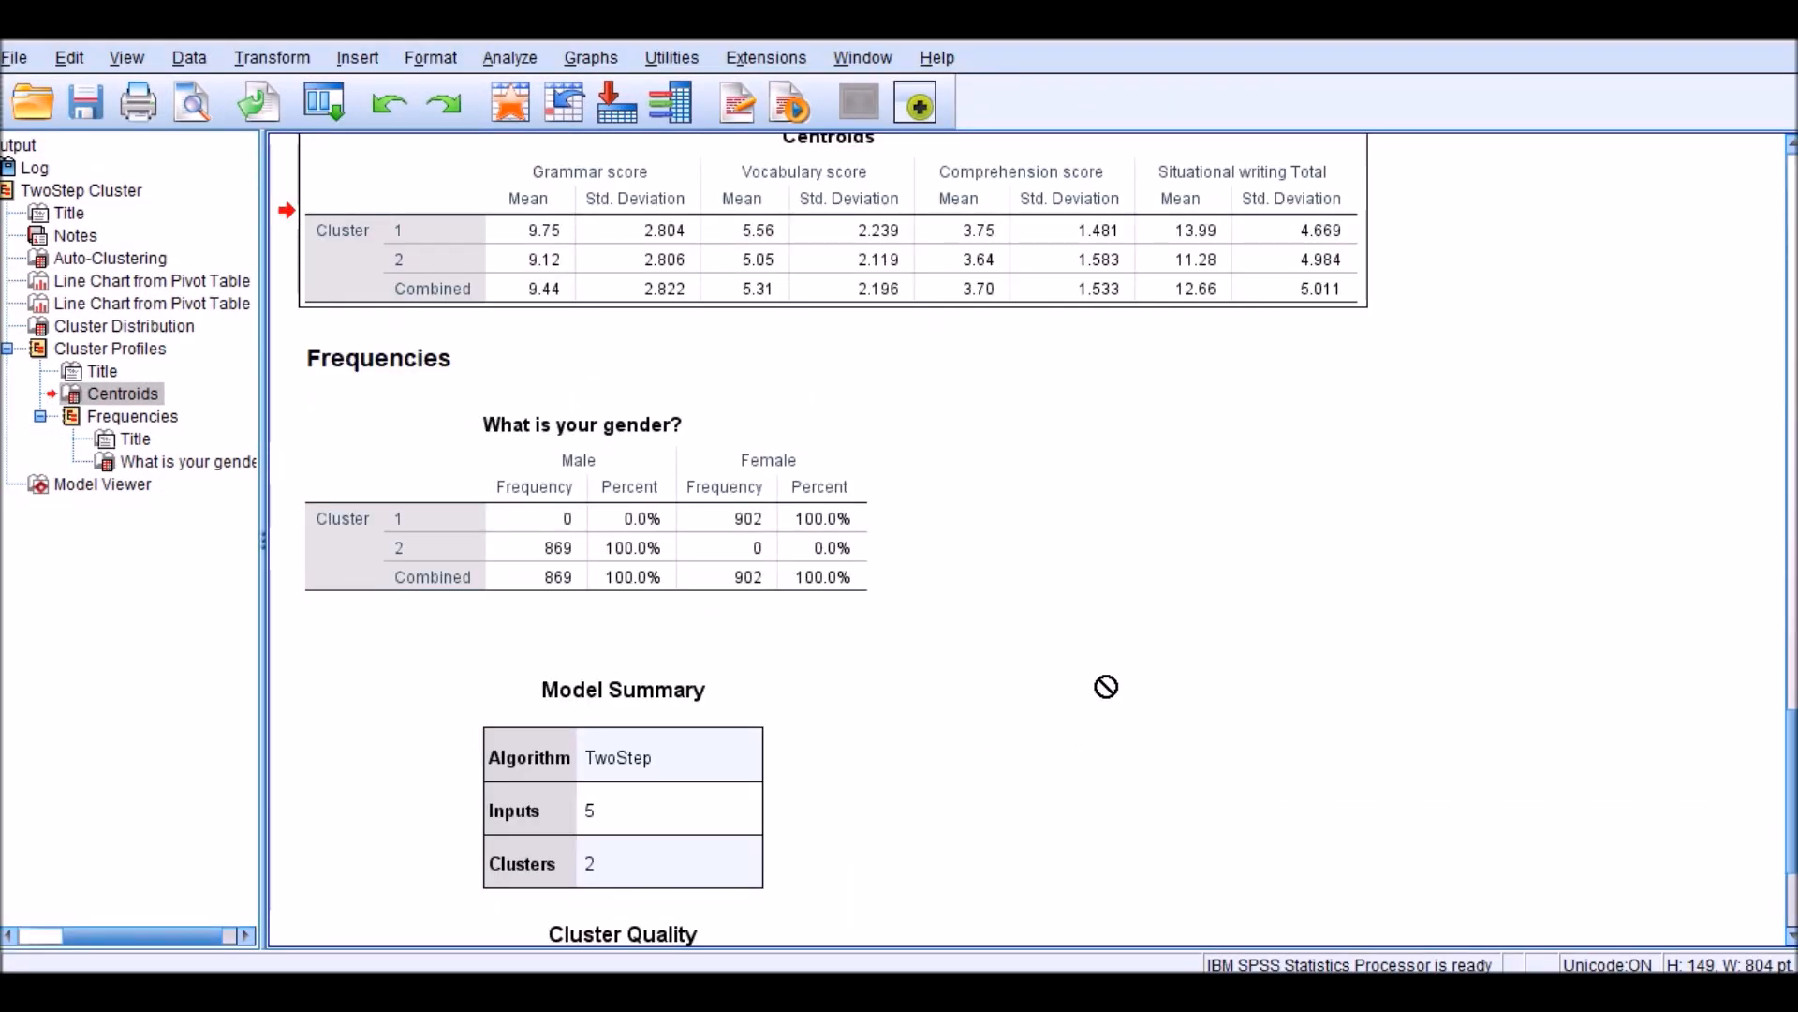
pyautogui.scroll(-3, 1004, 532)
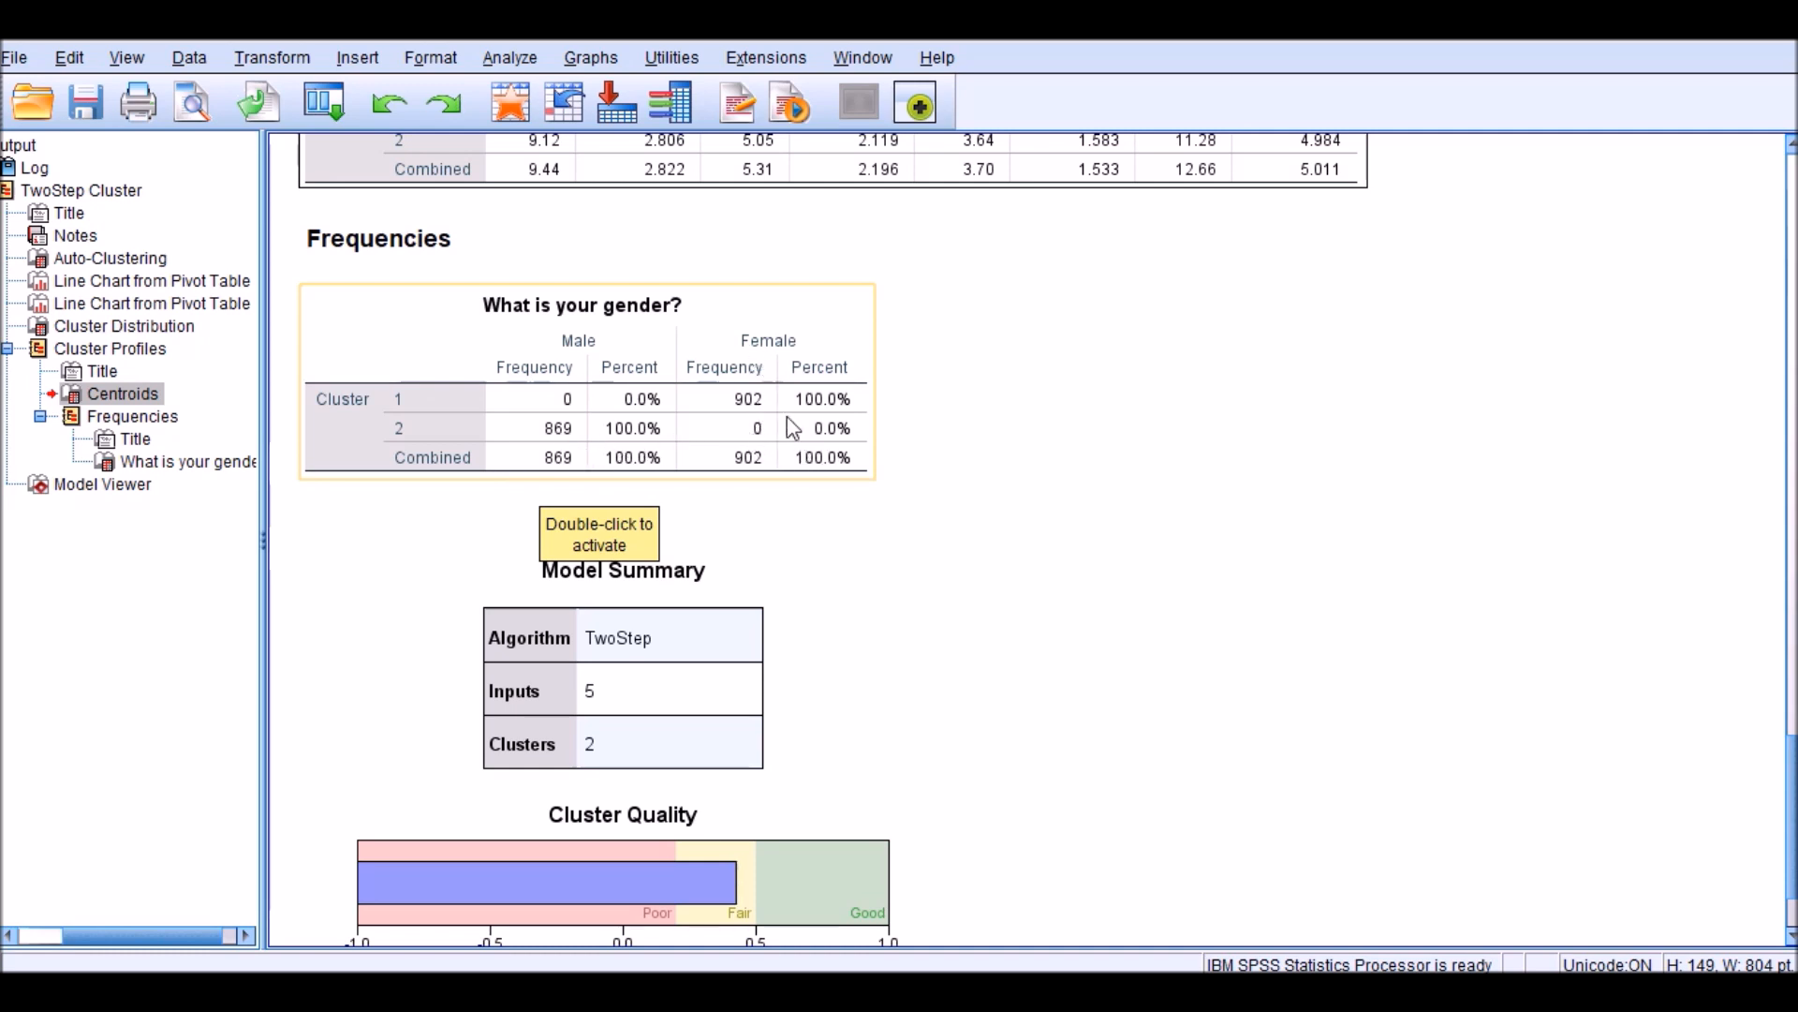
pyautogui.scroll(-2, 787, 426)
pyautogui.scroll(-1, 1071, 581)
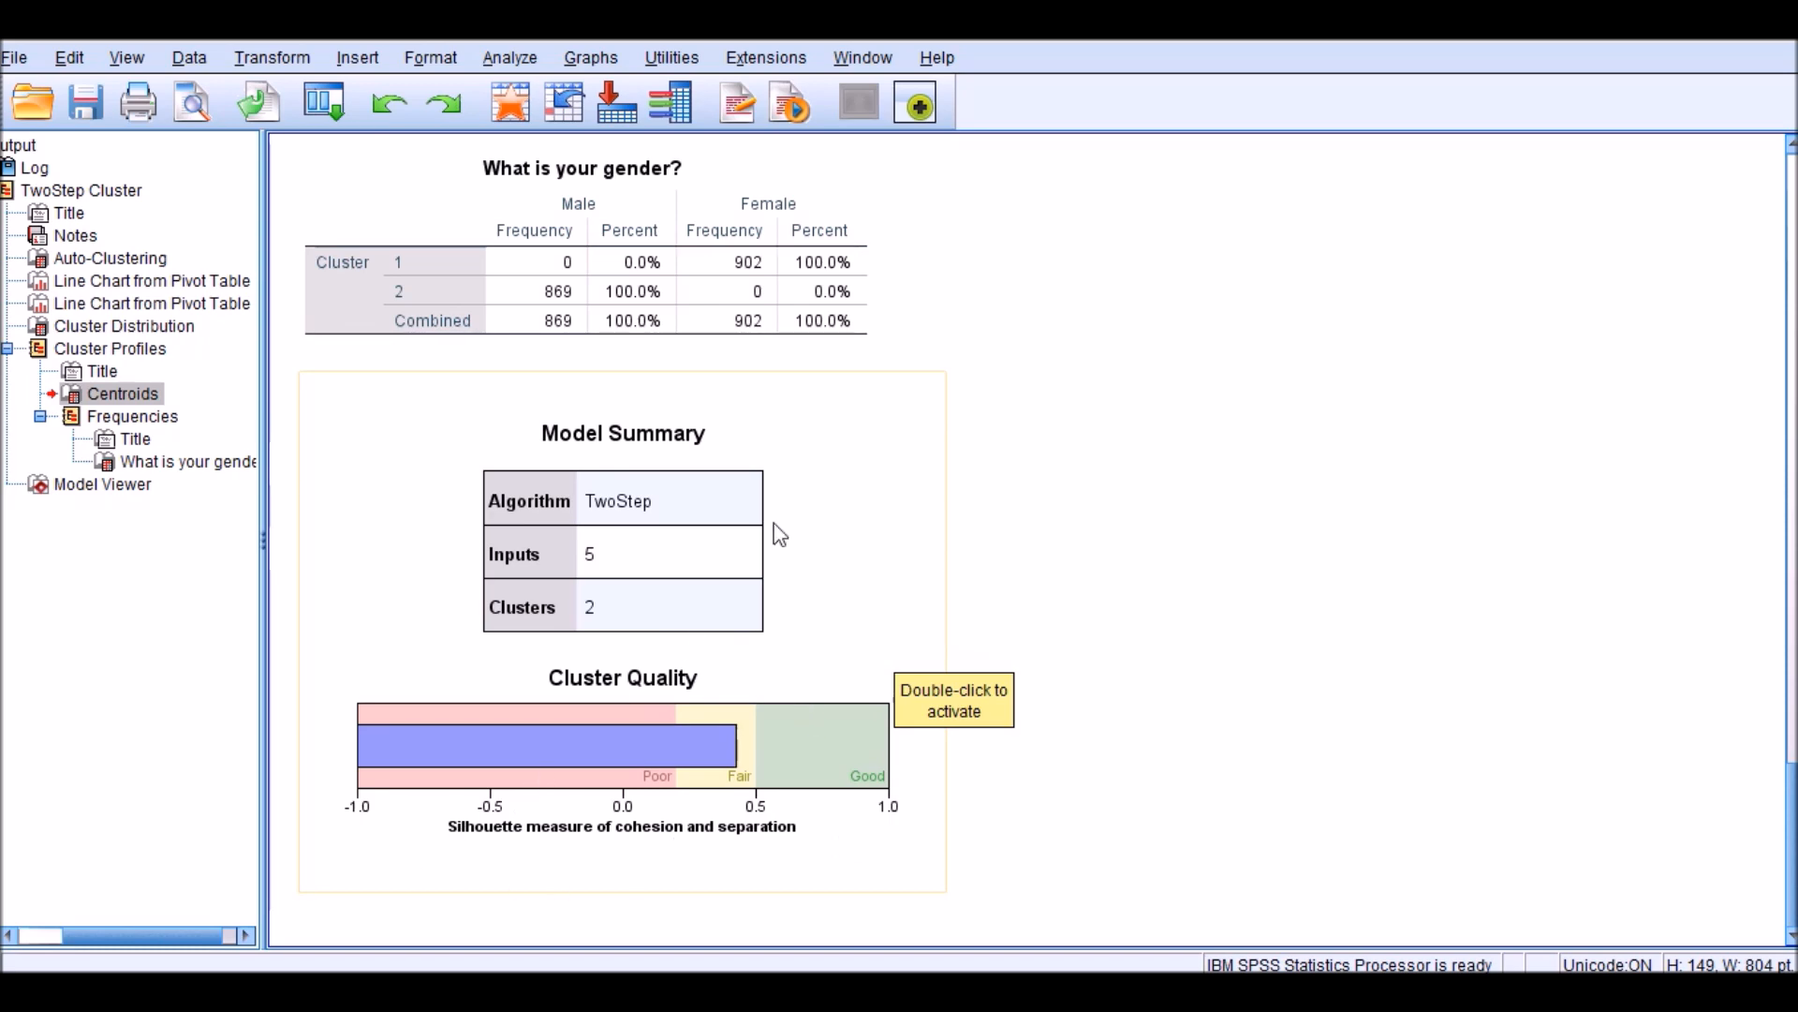
# Open the cluster model in the Model Viewer and examine the silhouette measure and the Cluster Sizes pie chart.
pyautogui.doubleClick(871, 466)
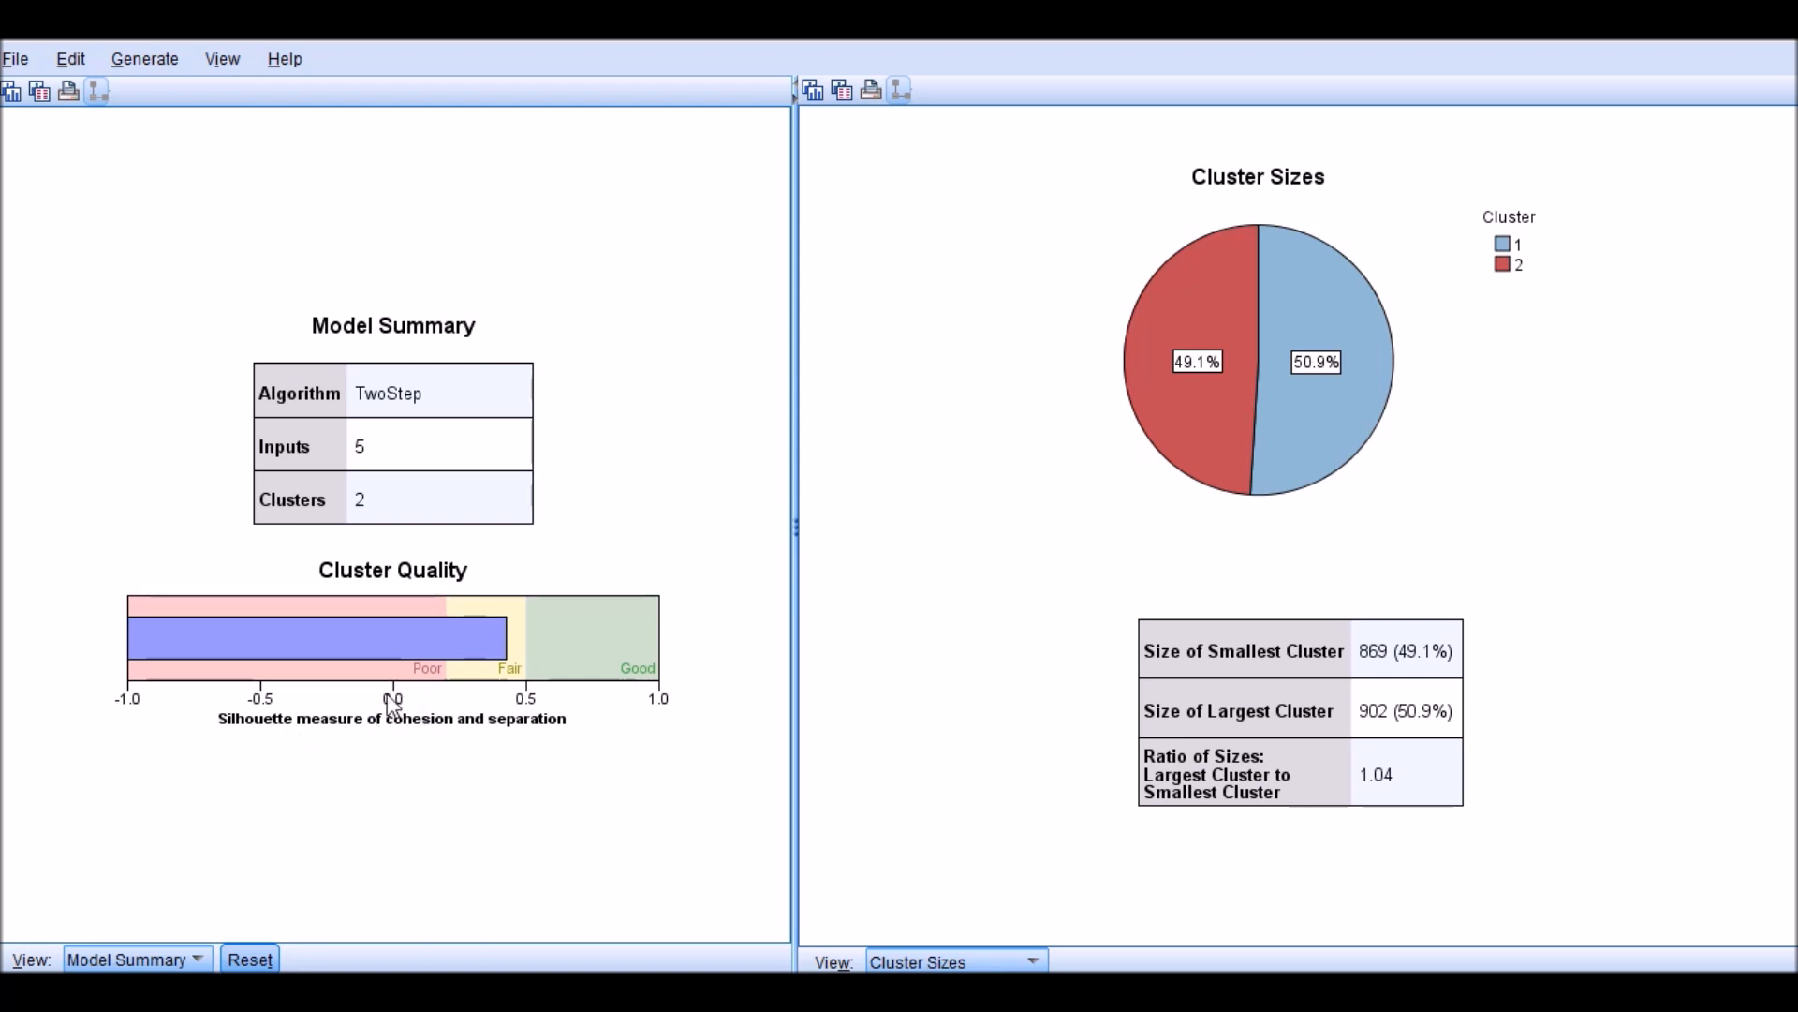
pyautogui.moveTo(396, 667)
pyautogui.moveTo(514, 674)
pyautogui.moveTo(1334, 415)
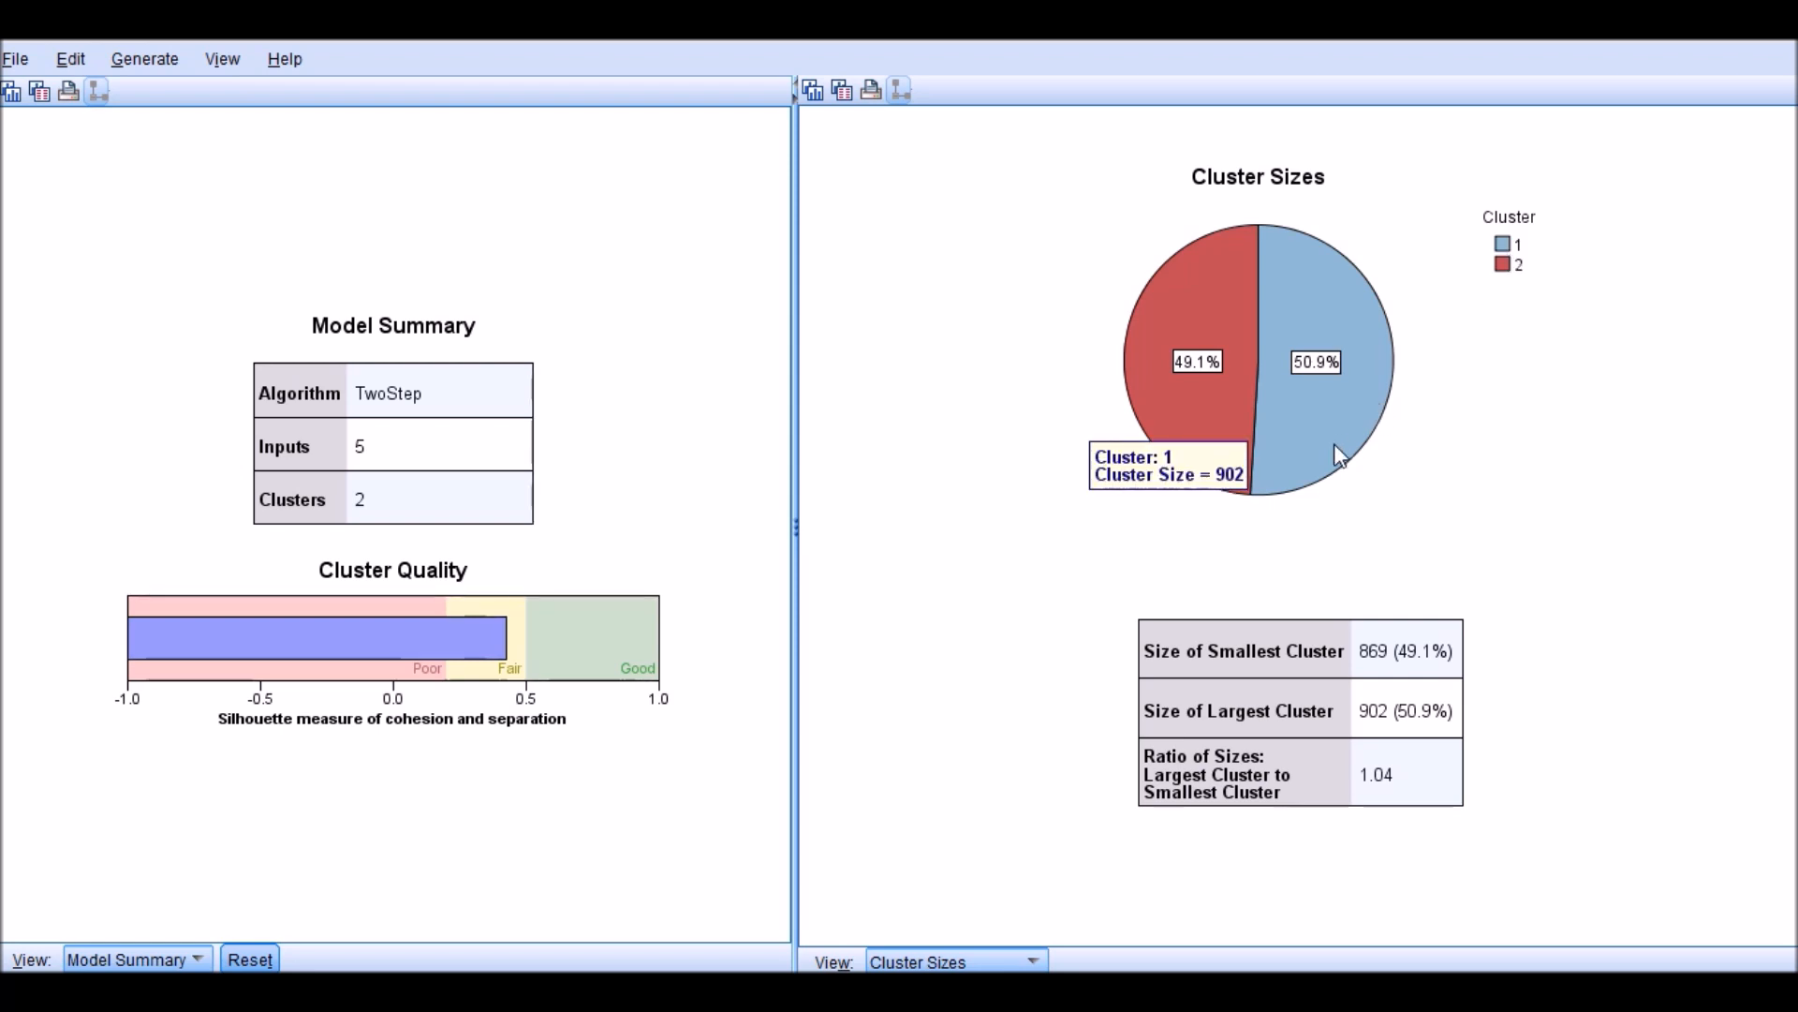
pyautogui.moveTo(1229, 402)
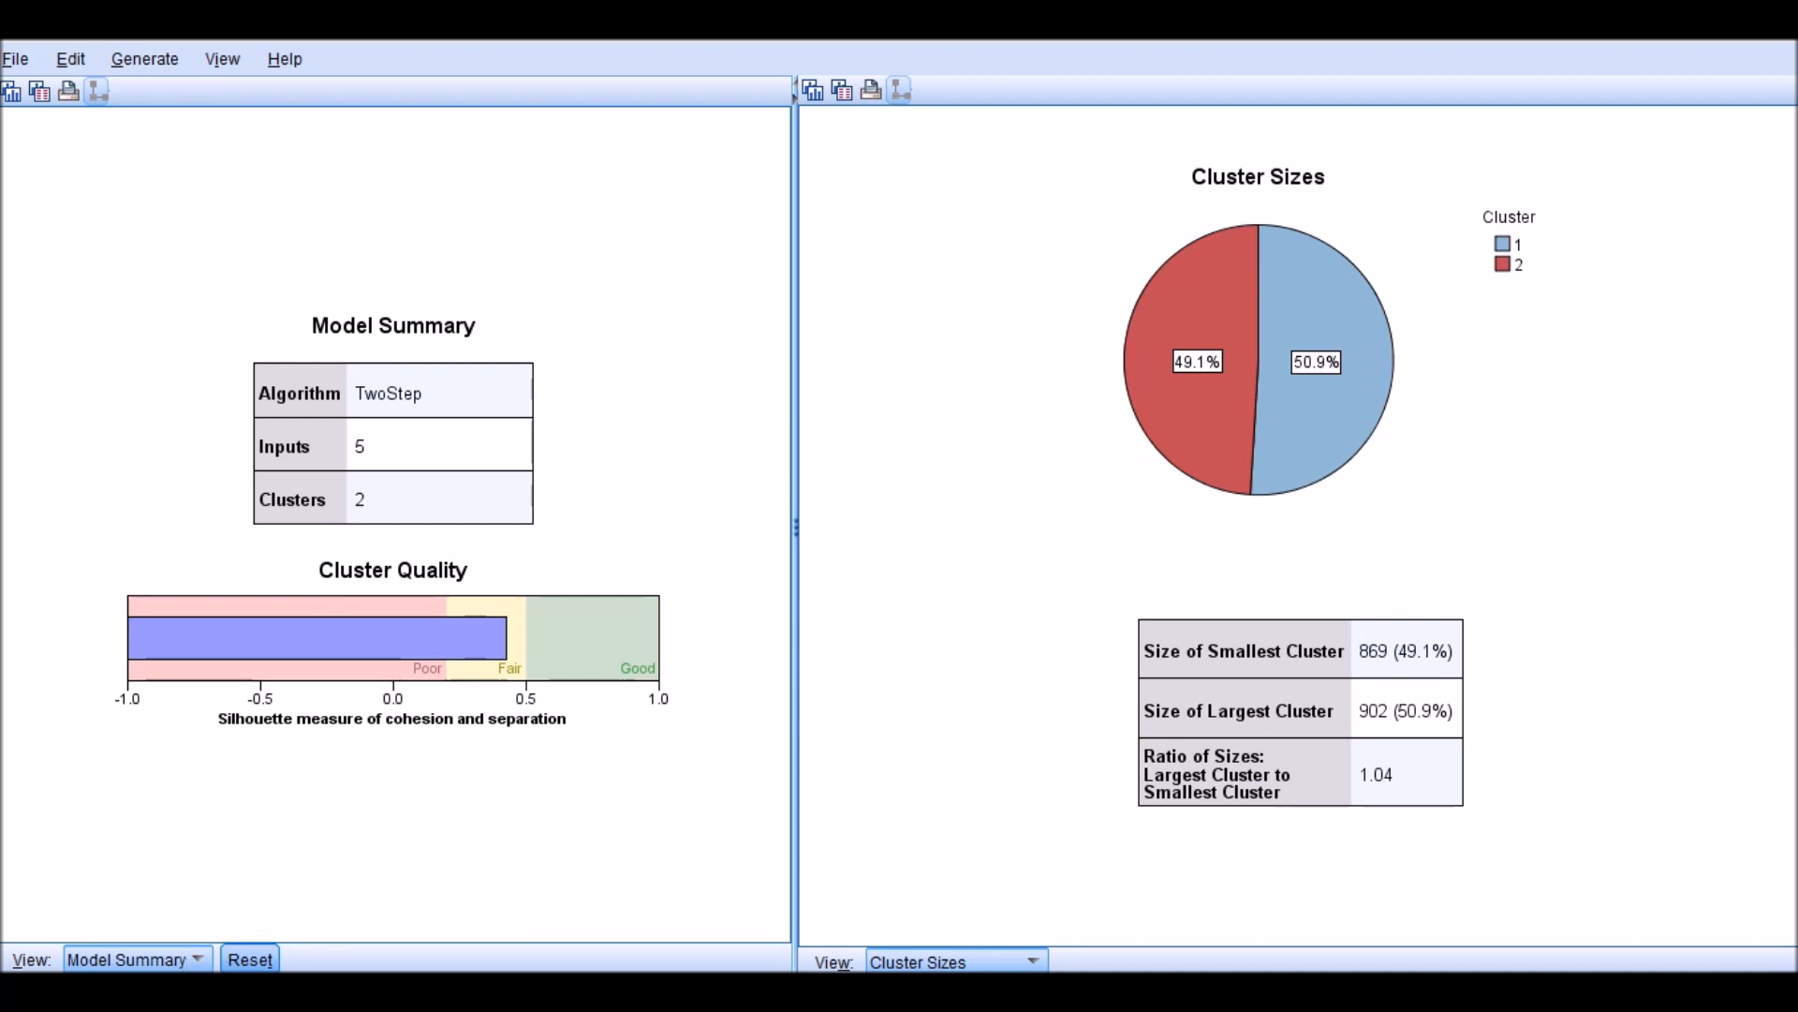
# Switch the Model Summary view to Clusters and inspect the importance and cluster values of gender and the subscores.
pyautogui.click(192, 963)
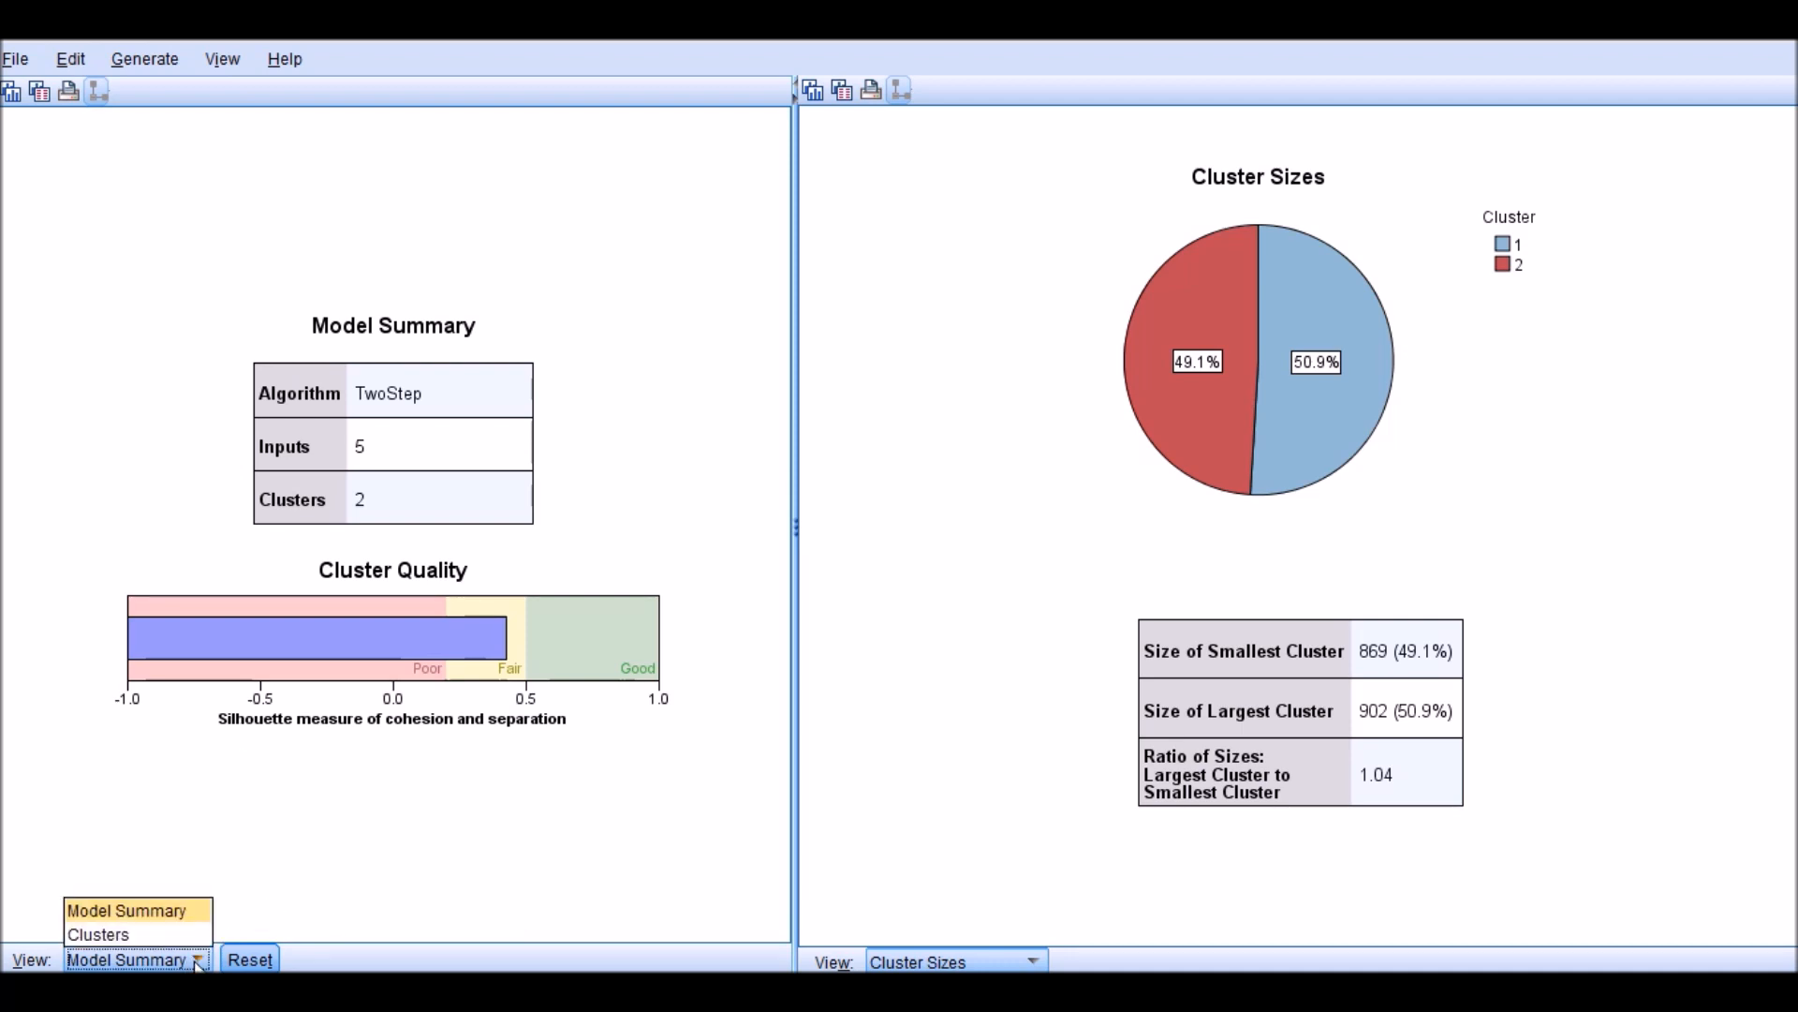
pyautogui.click(131, 936)
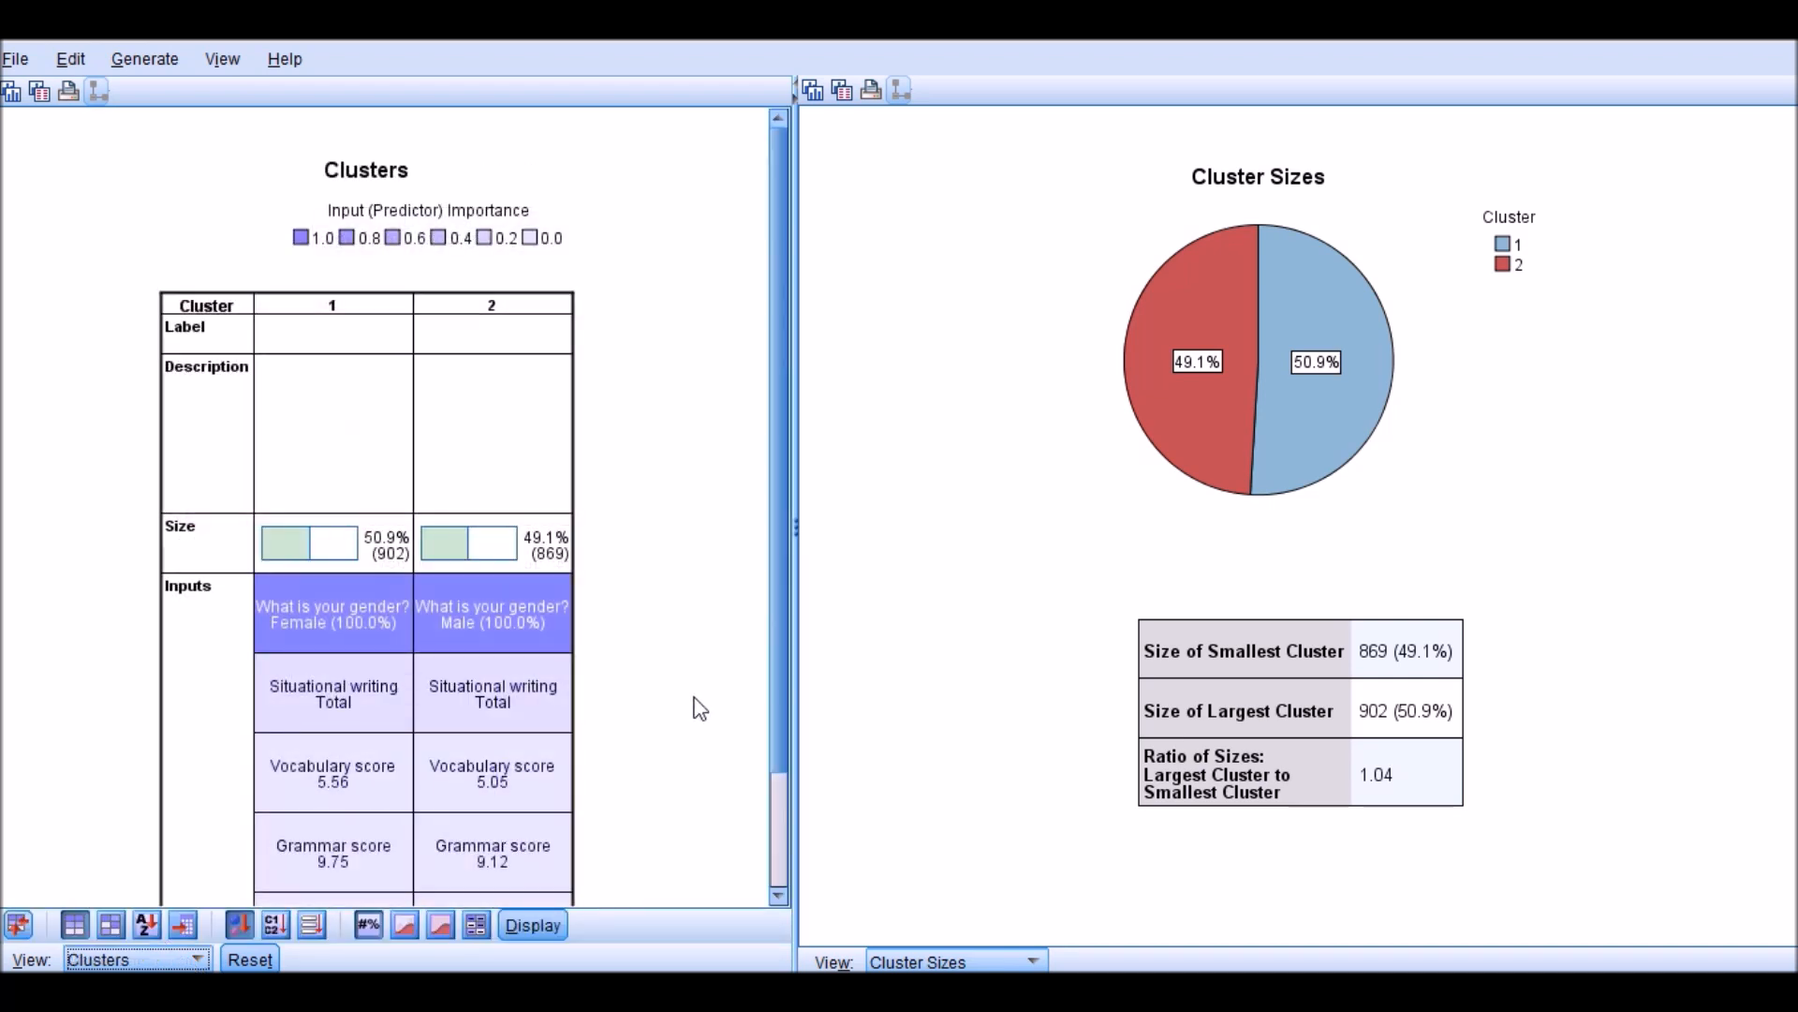
pyautogui.moveTo(510, 703)
pyautogui.scroll(-2, 727, 431)
pyautogui.scroll(-5, 731, 433)
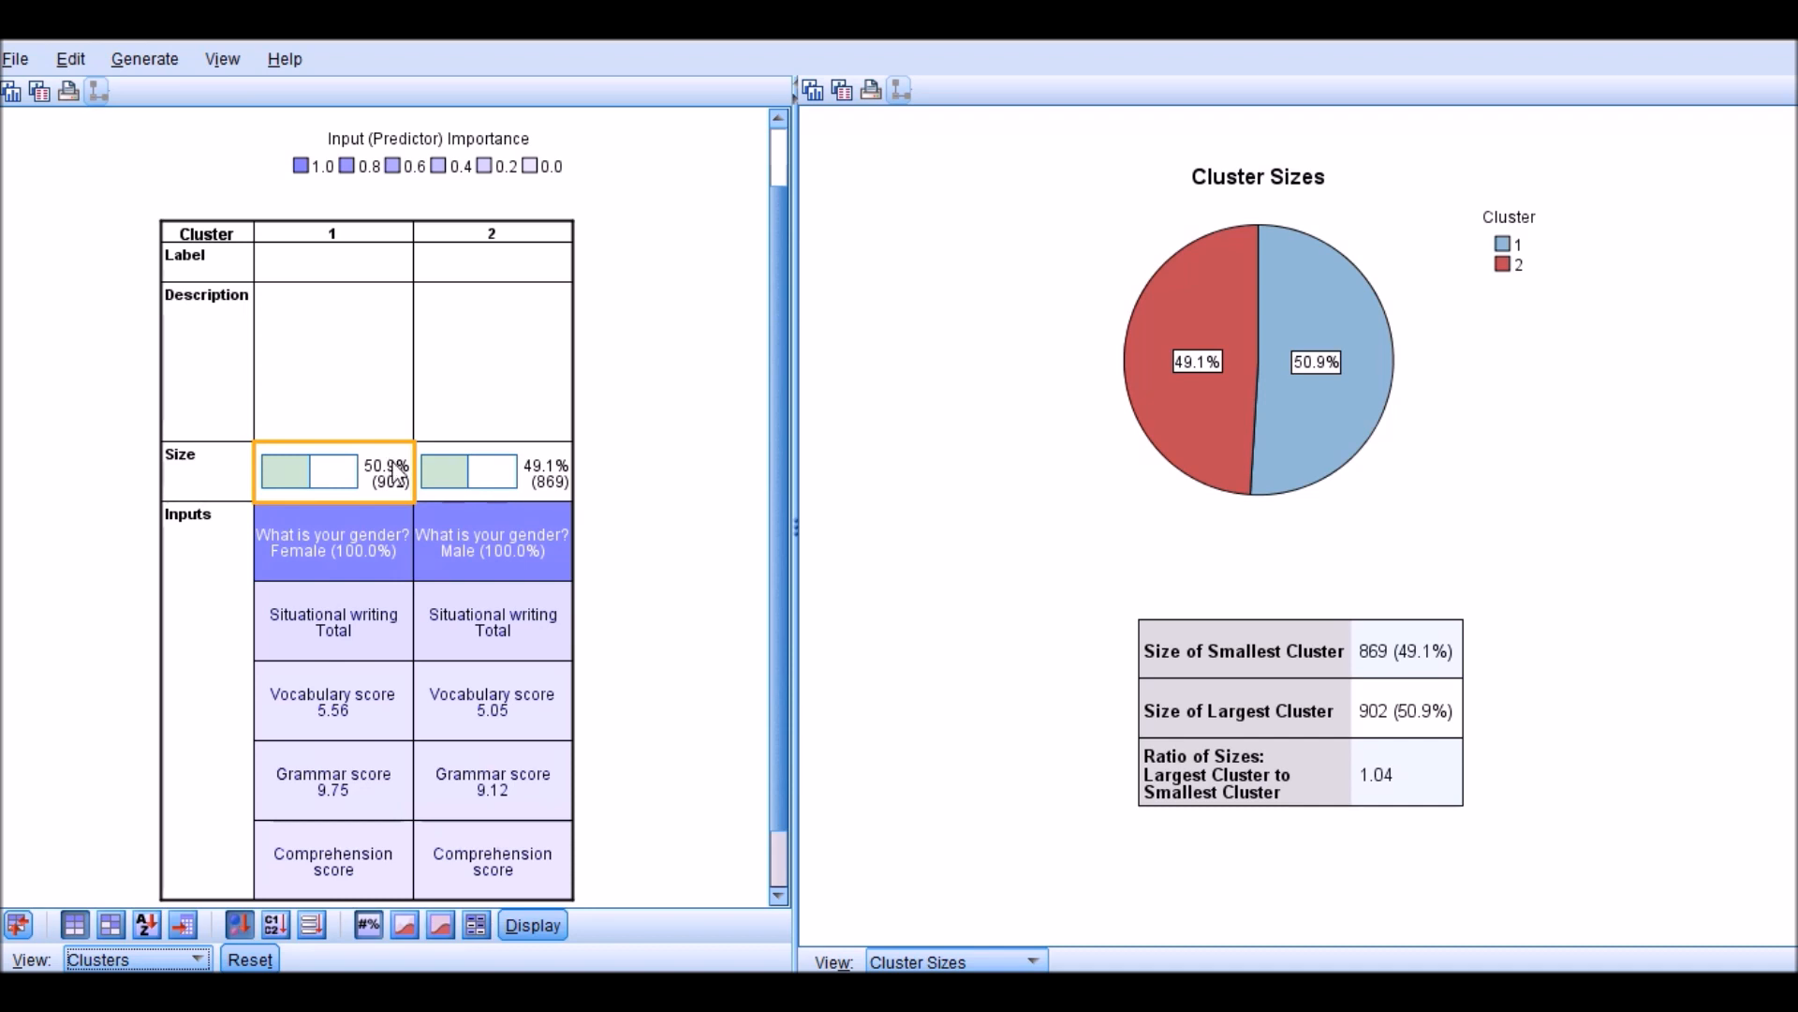
pyautogui.moveTo(274, 557)
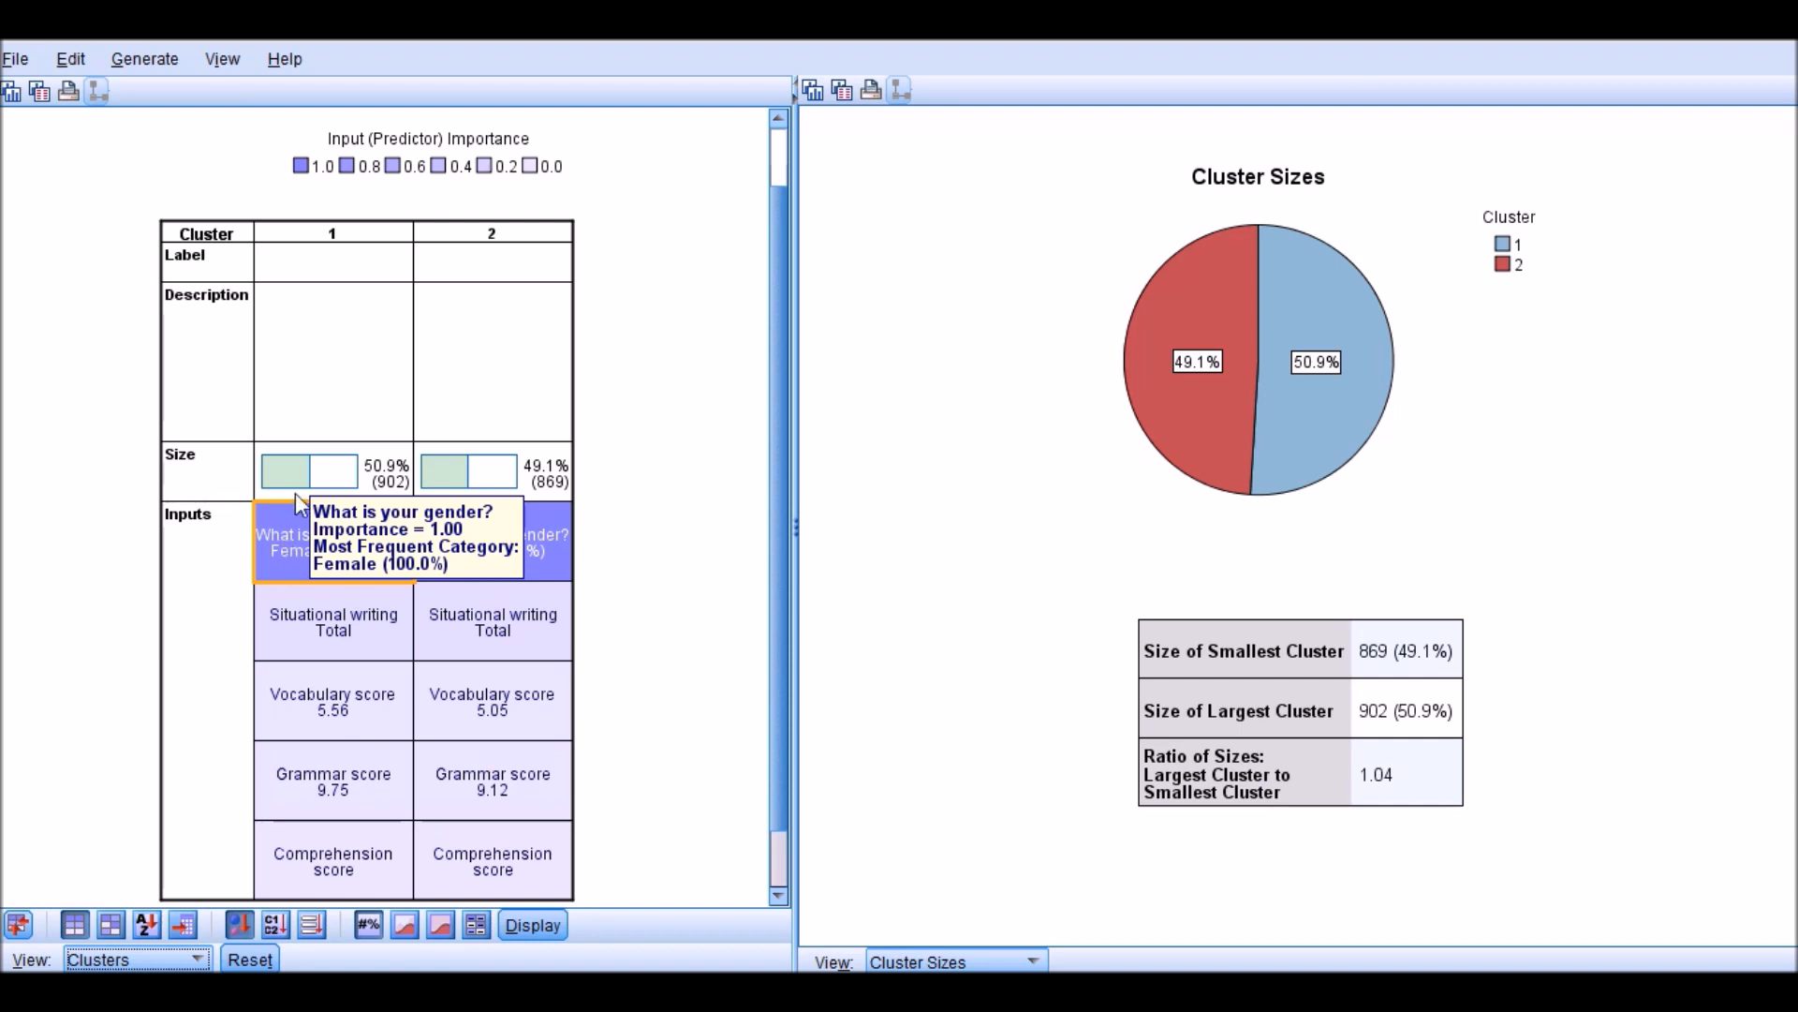
pyautogui.moveTo(566, 554)
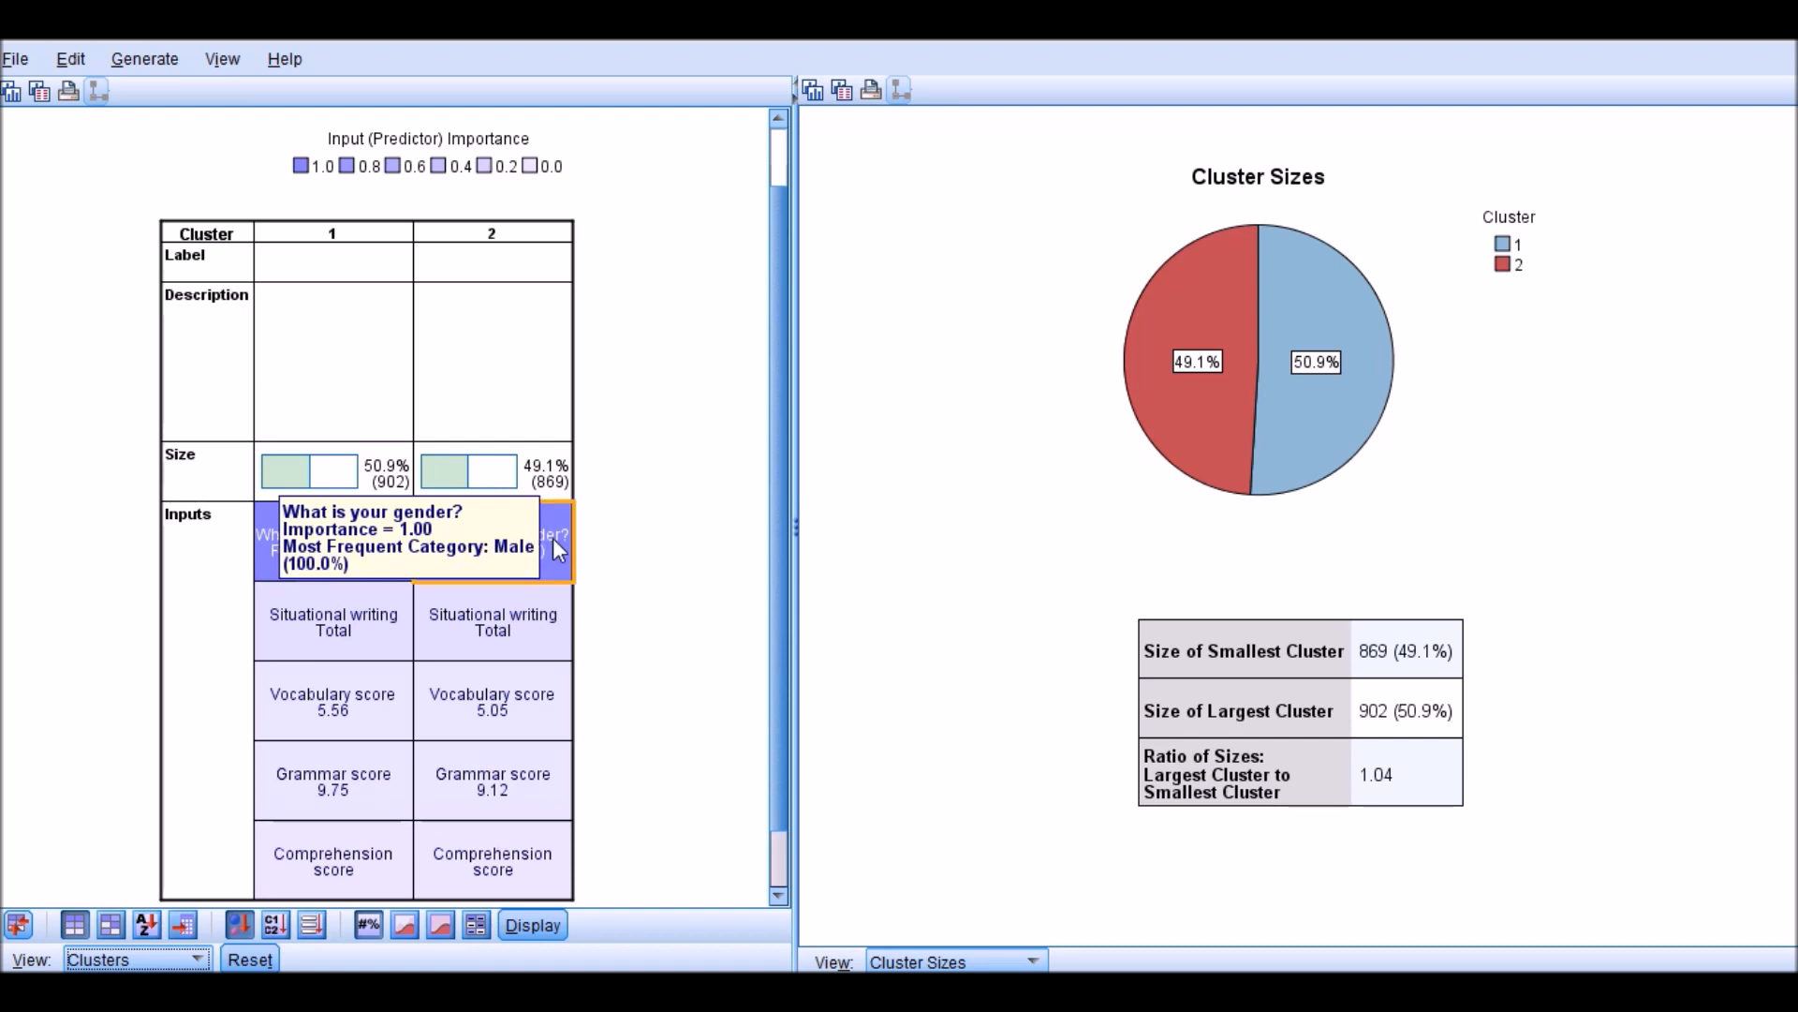
pyautogui.moveTo(350, 646)
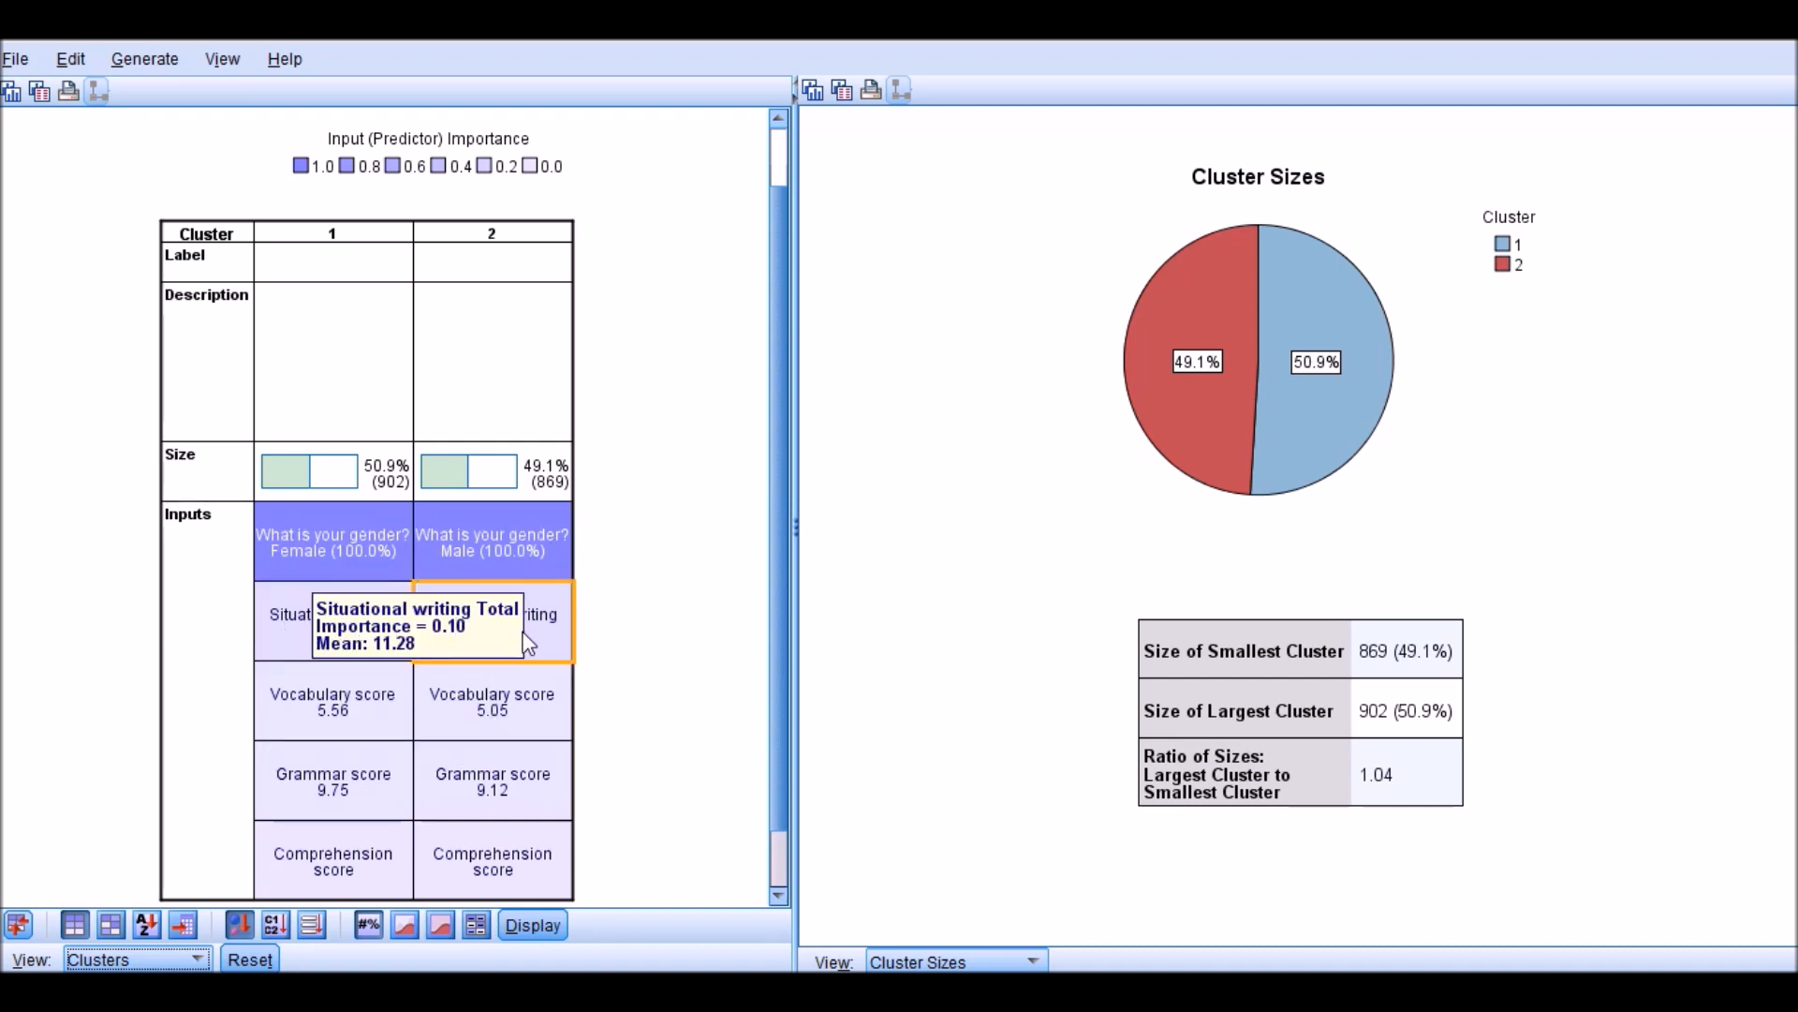
pyautogui.moveTo(393, 693)
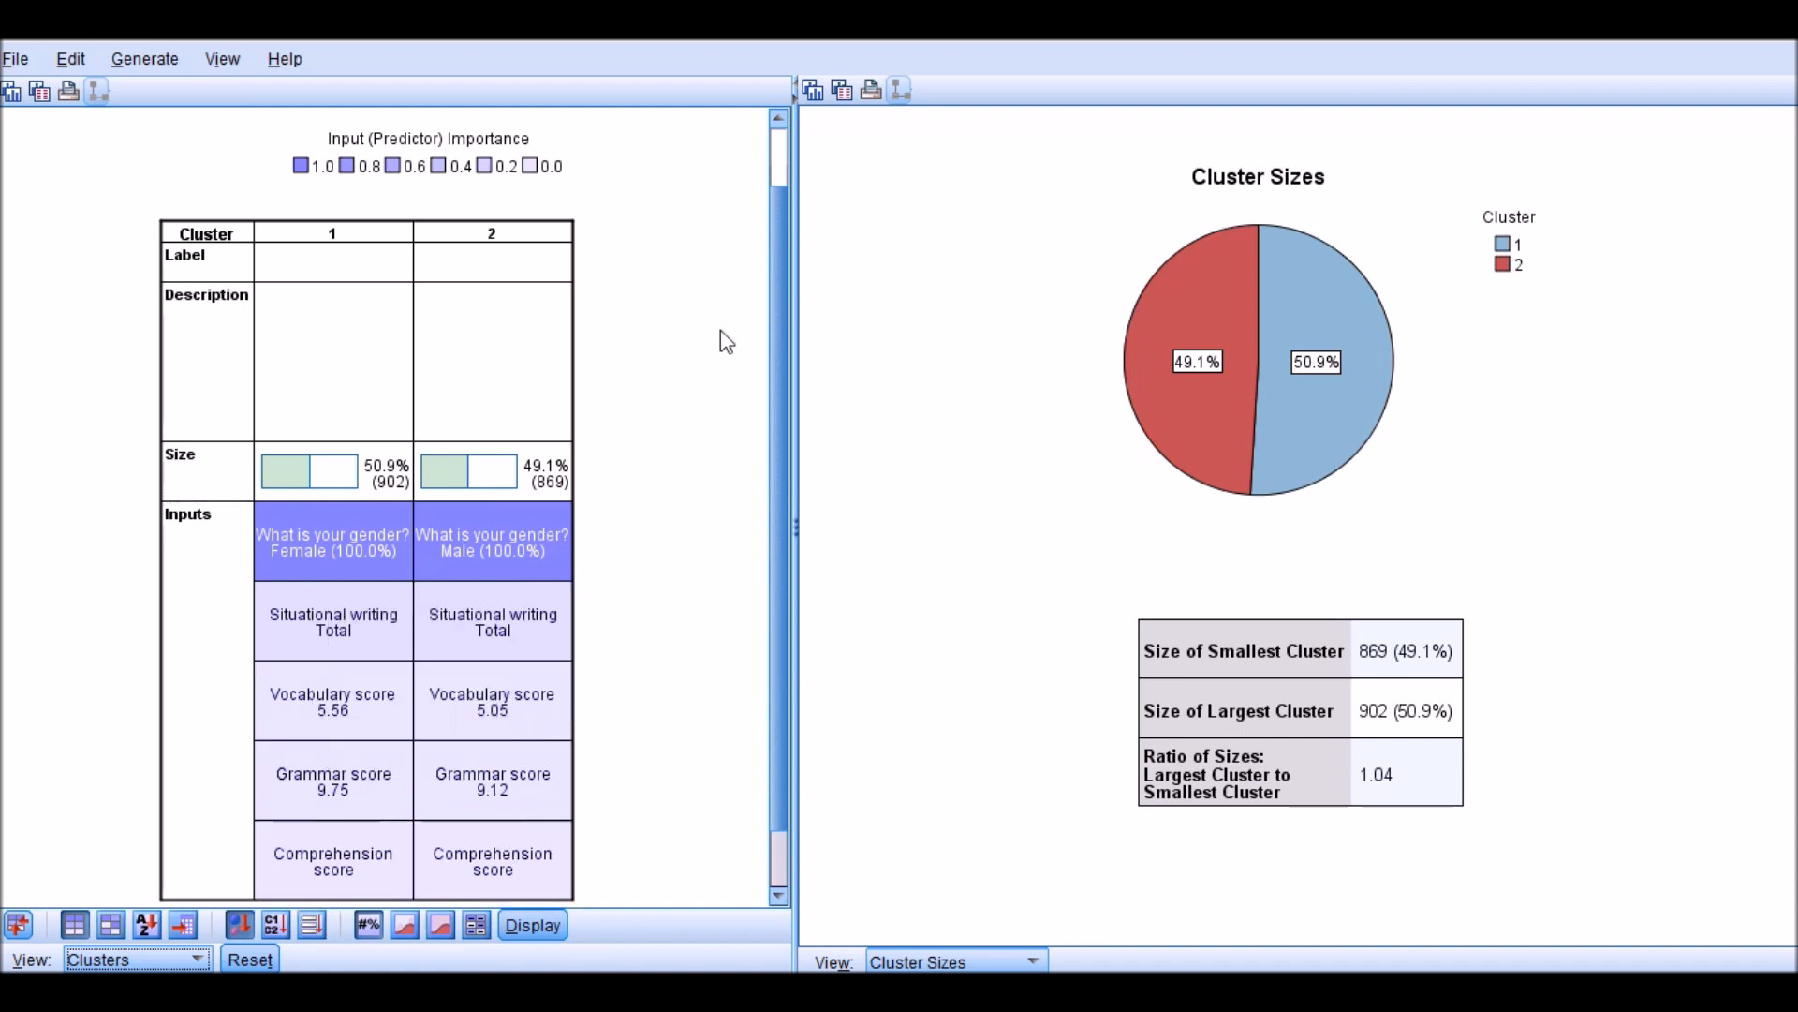
# Display the Cluster Comparison for cluster 1 and examine its gender category and situational writing median against the overall median.
pyautogui.click(353, 233)
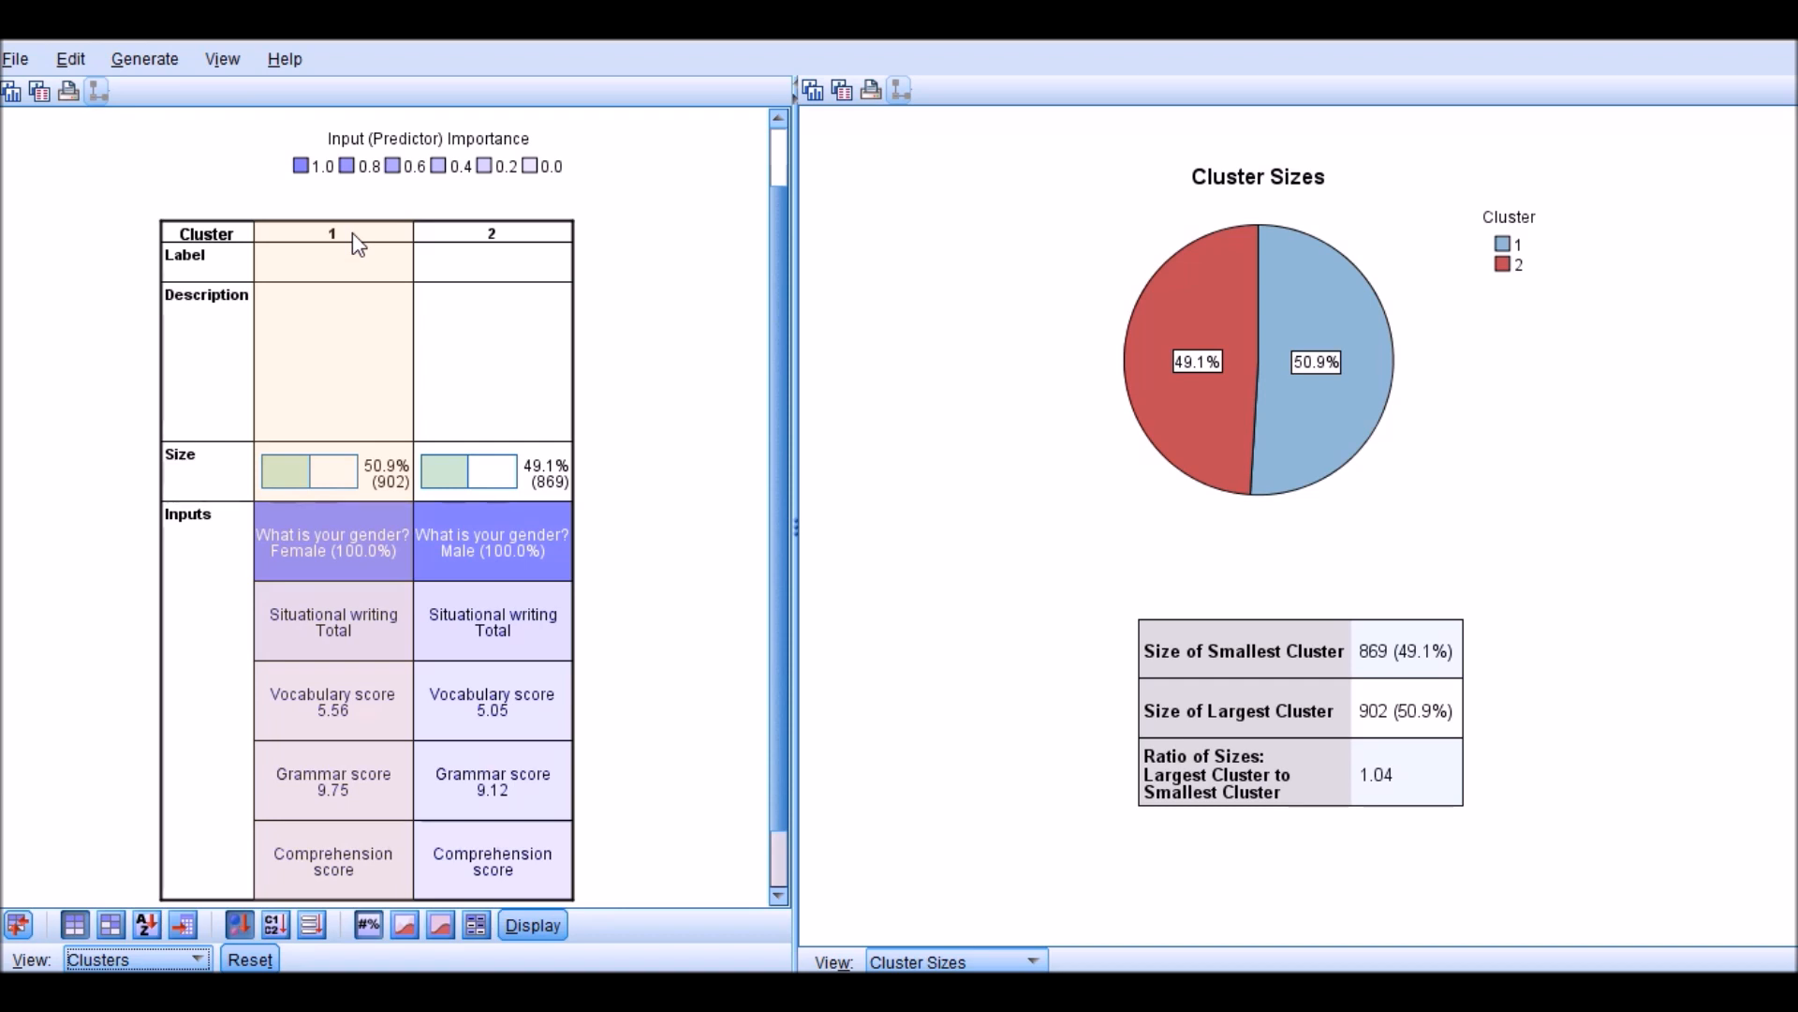
pyautogui.click(353, 232)
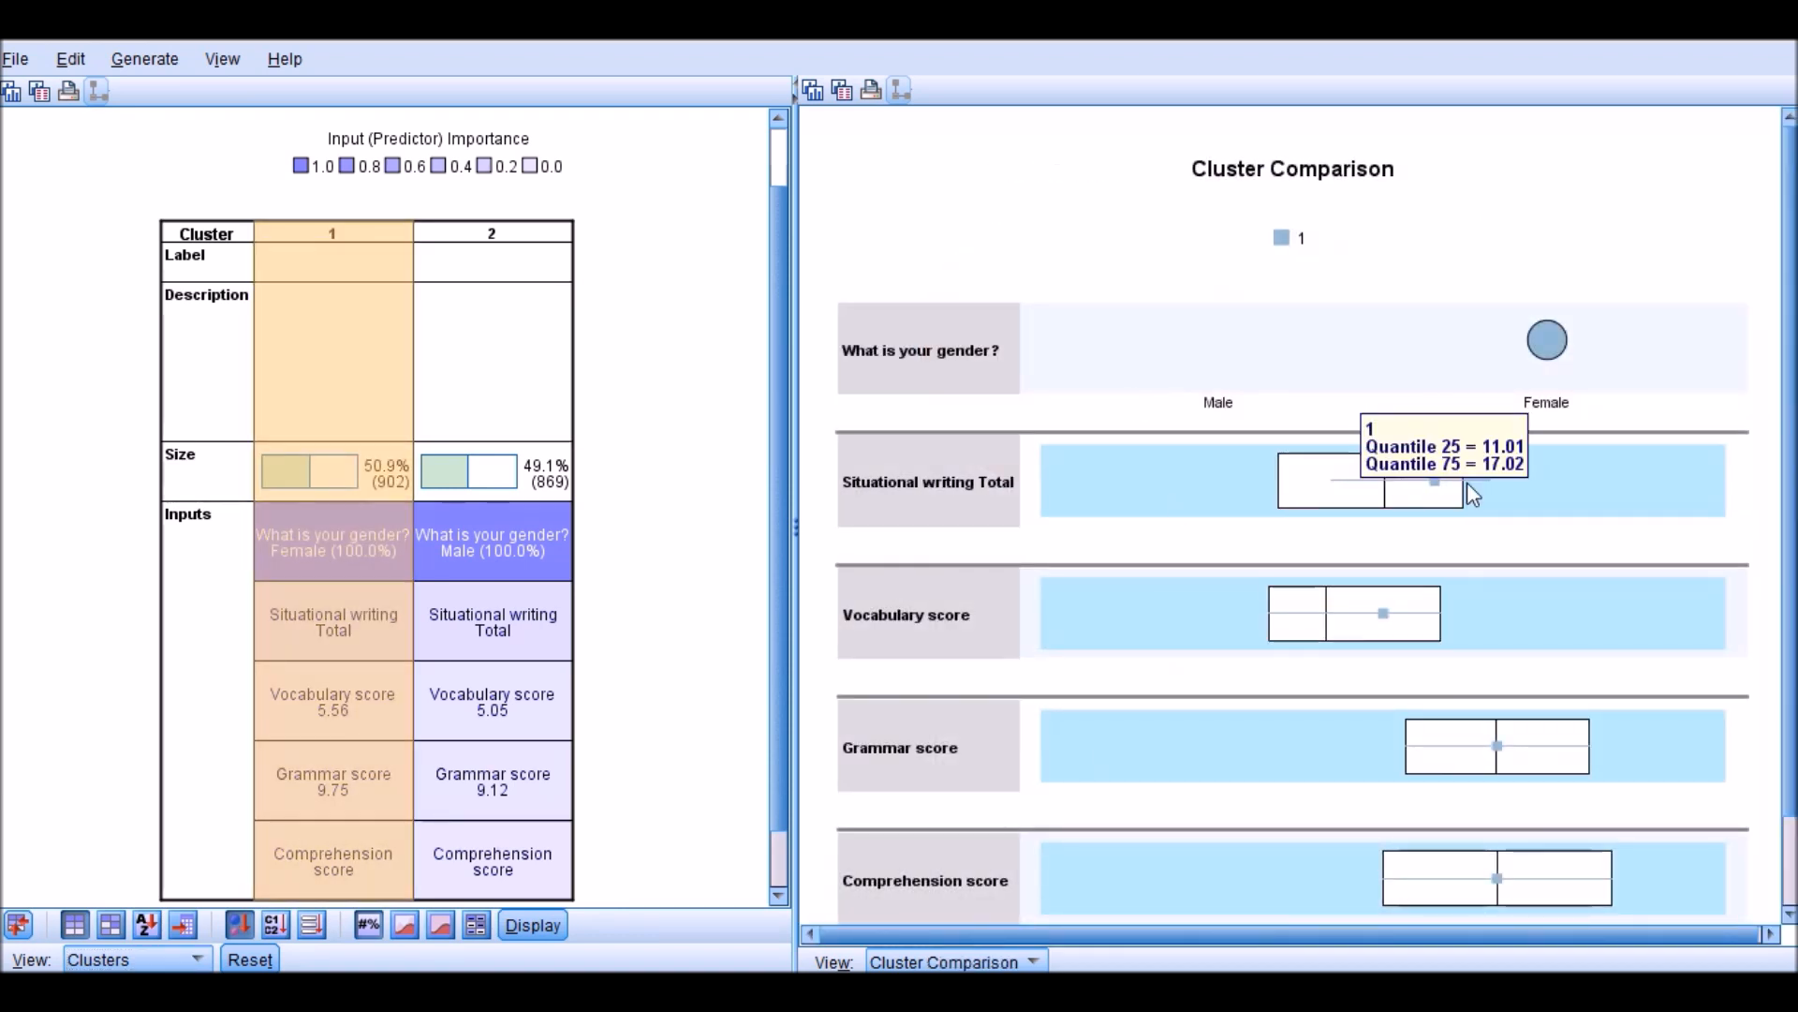
pyautogui.scroll(-2, 1515, 514)
pyautogui.scroll(-2, 1512, 521)
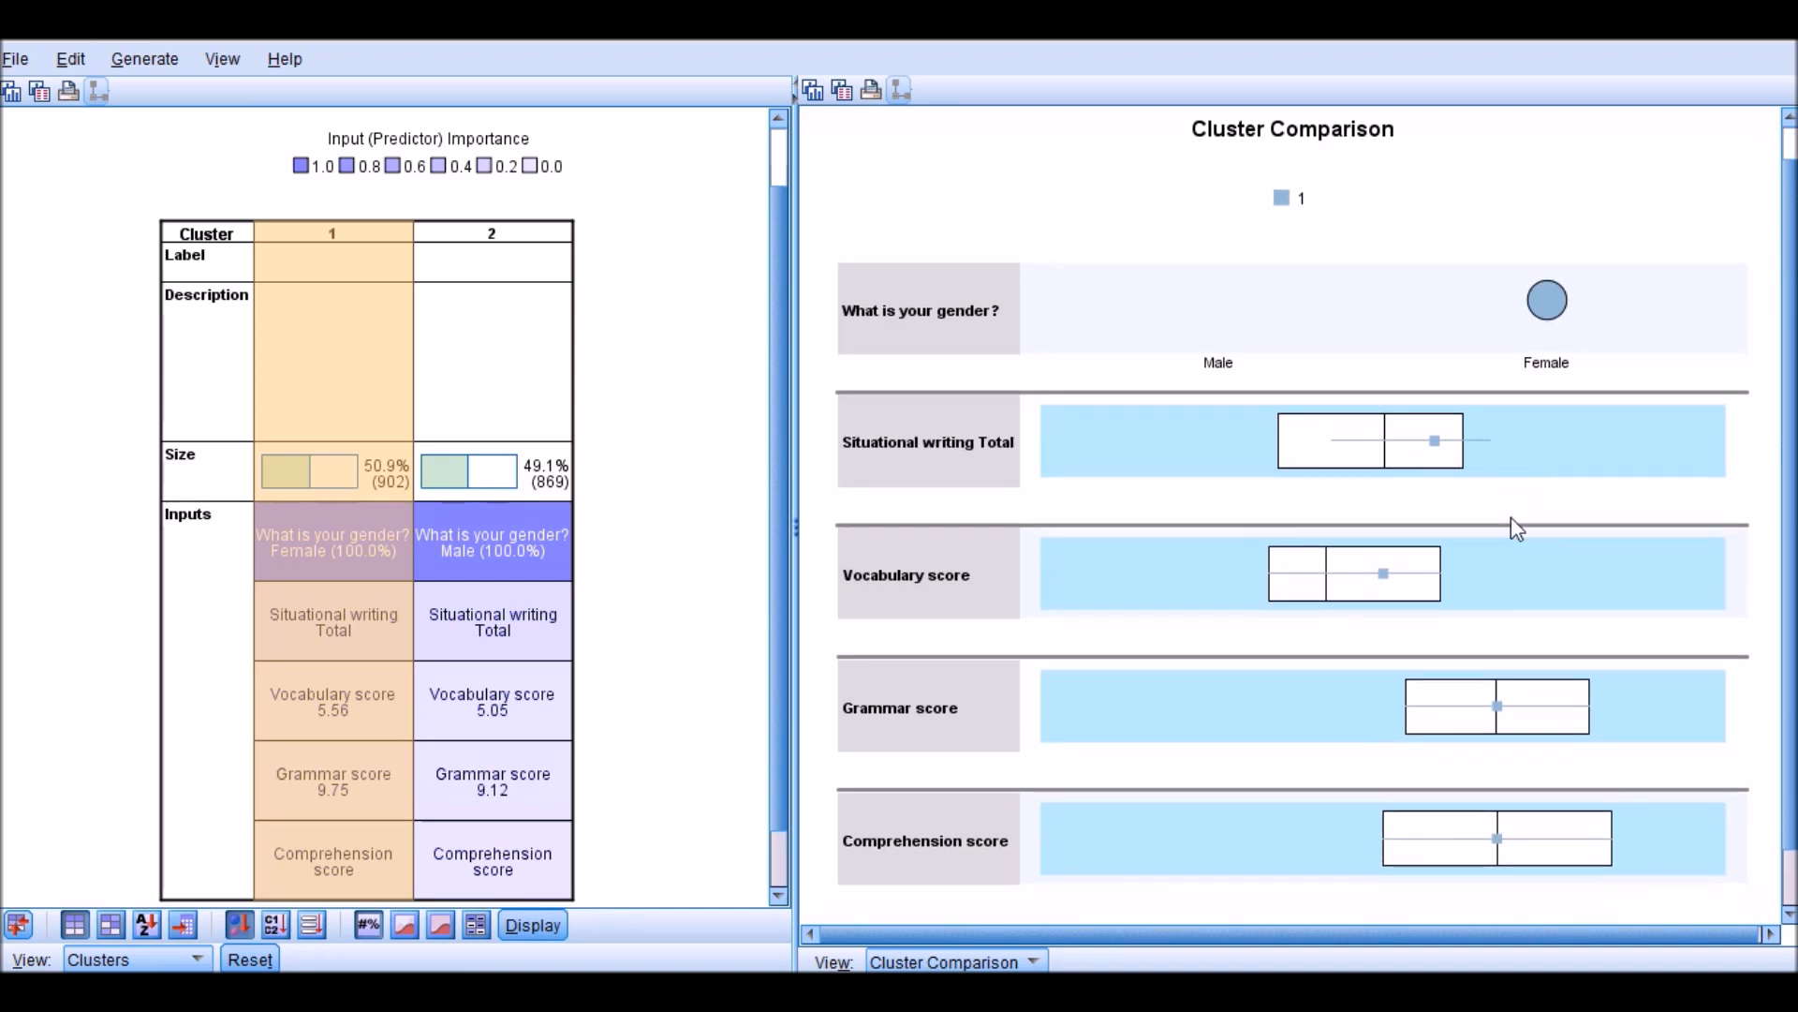
pyautogui.scroll(1, 1515, 527)
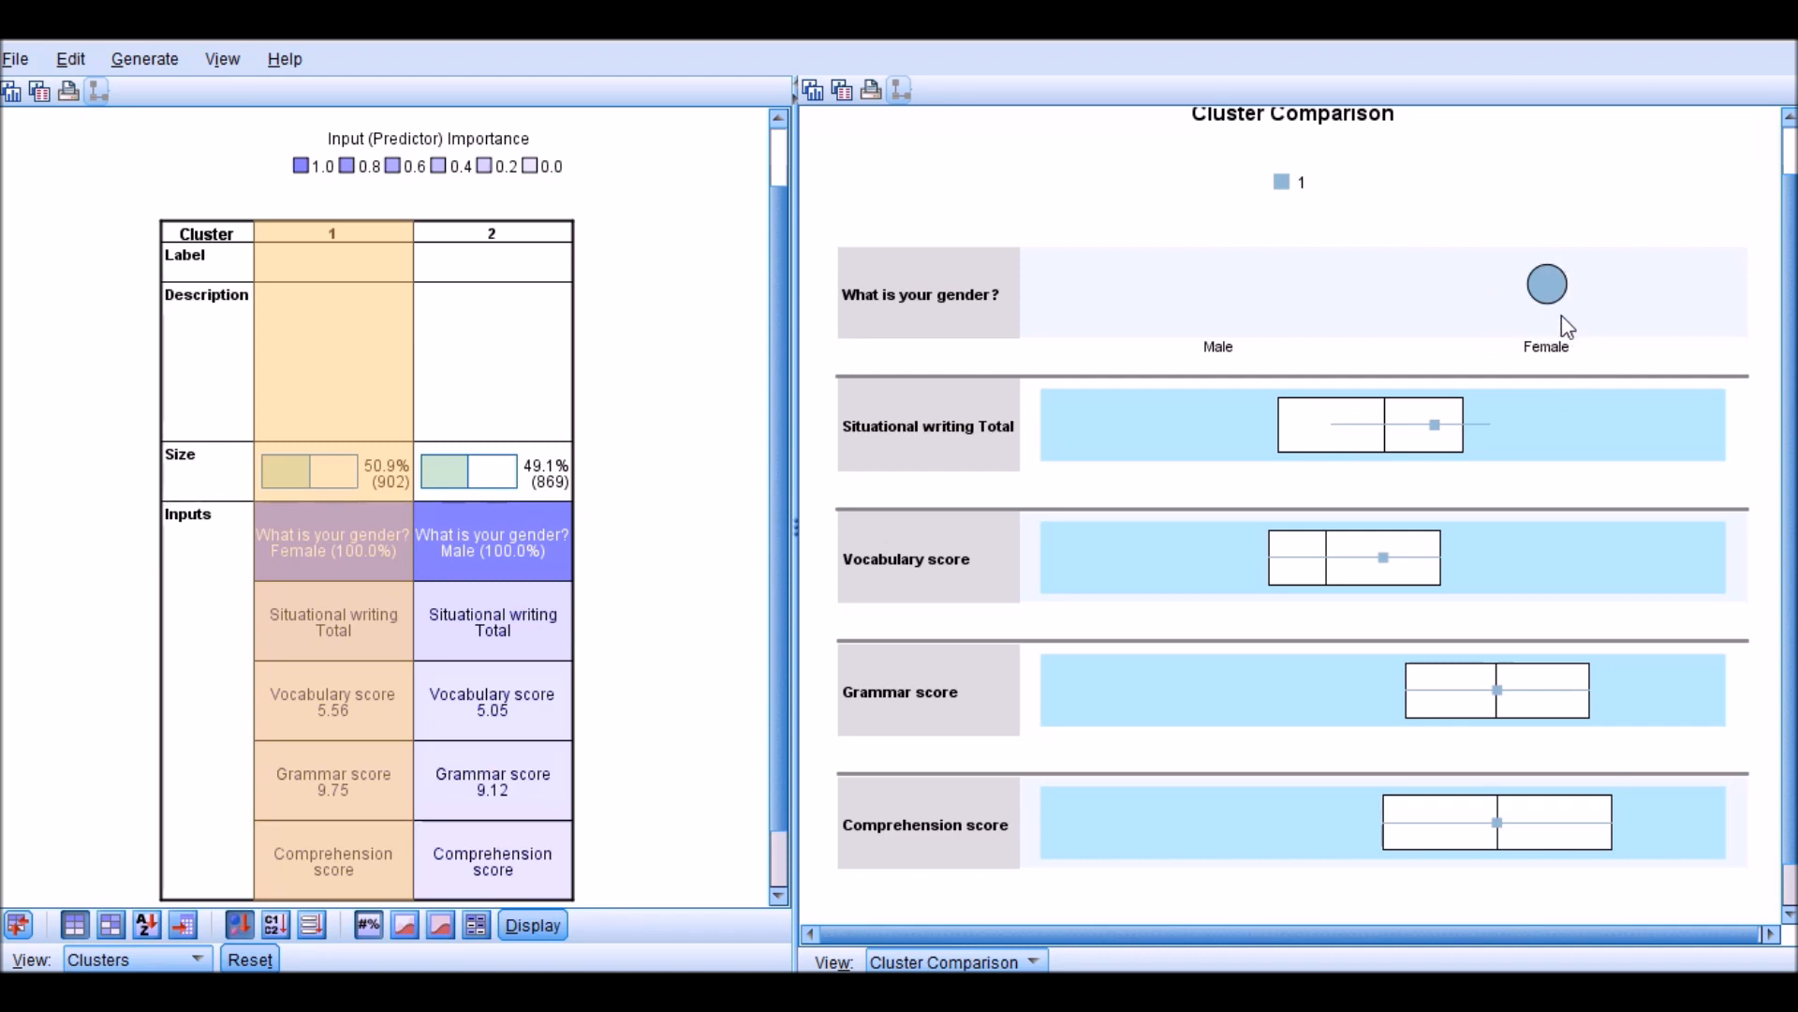
pyautogui.moveTo(1560, 299)
pyautogui.moveTo(1390, 456)
pyautogui.moveTo(1450, 437)
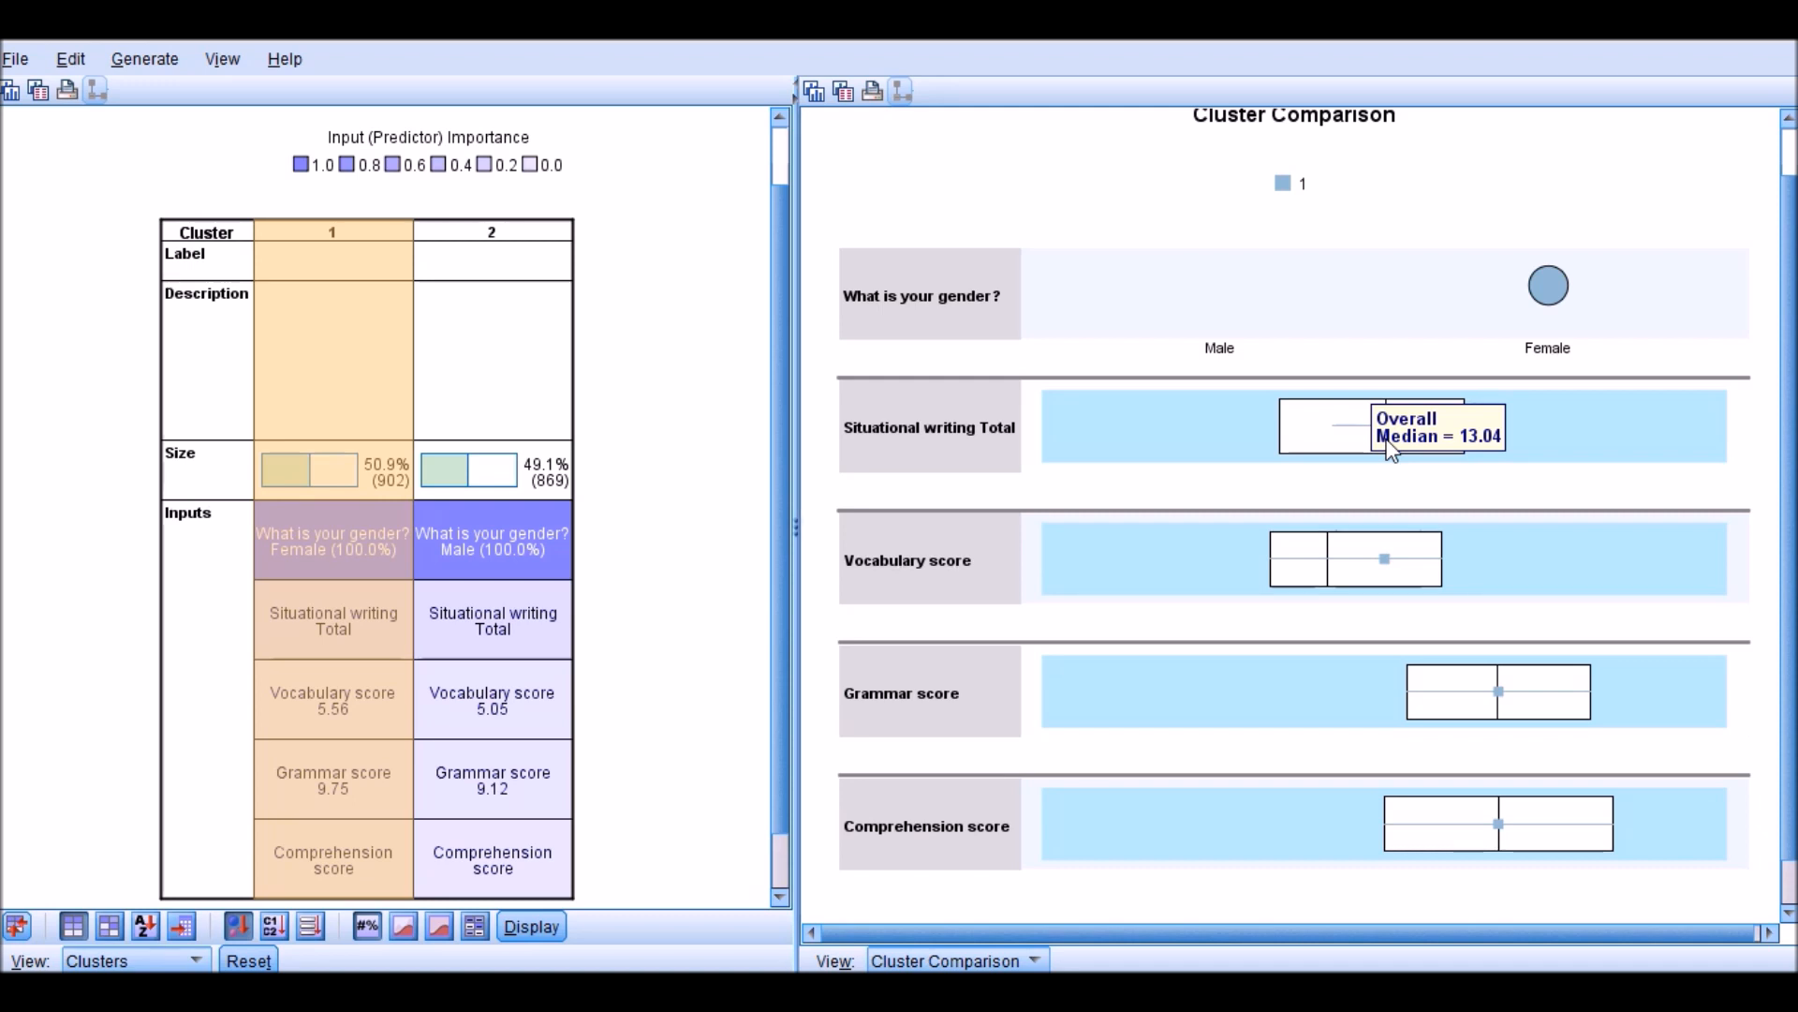
# Show cluster 2 in the Cluster Comparison and add cluster 1 to it so both are plotted together.
pyautogui.click(459, 243)
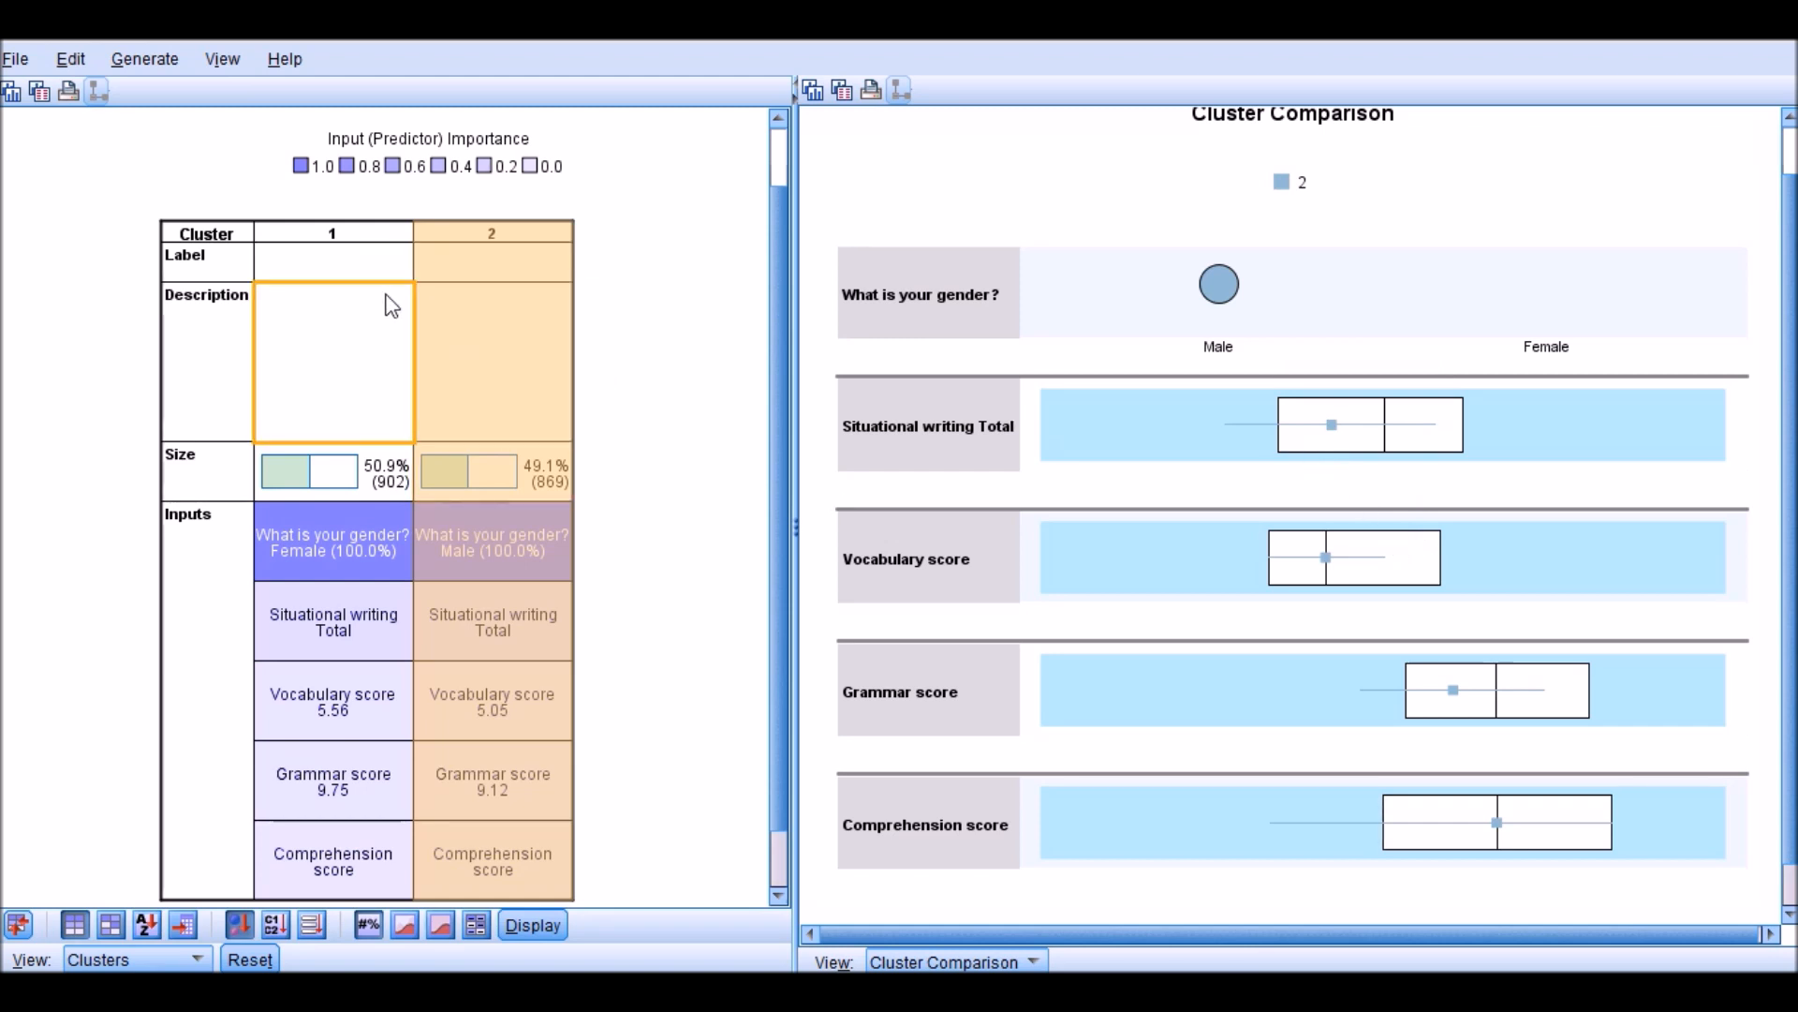
pyautogui.keyDown('ctrl'); pyautogui.click(363, 234); pyautogui.keyUp('ctrl')
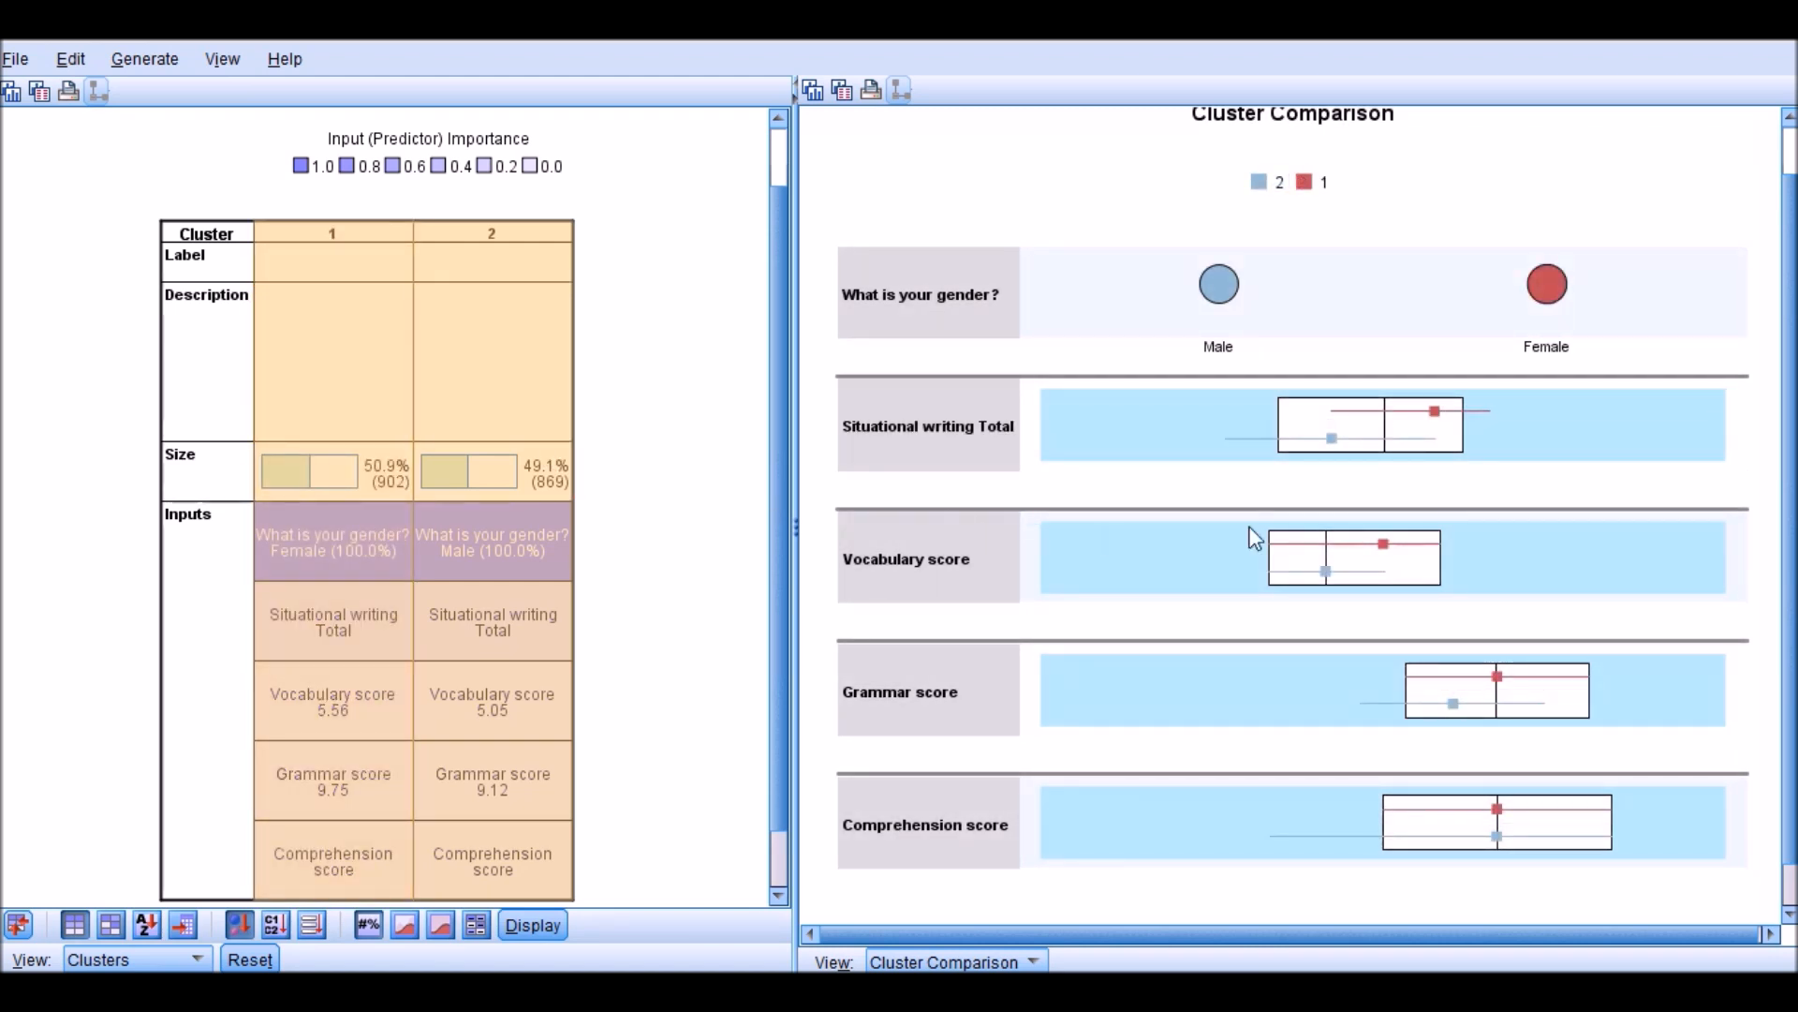
pyautogui.scroll(3, 1393, 501)
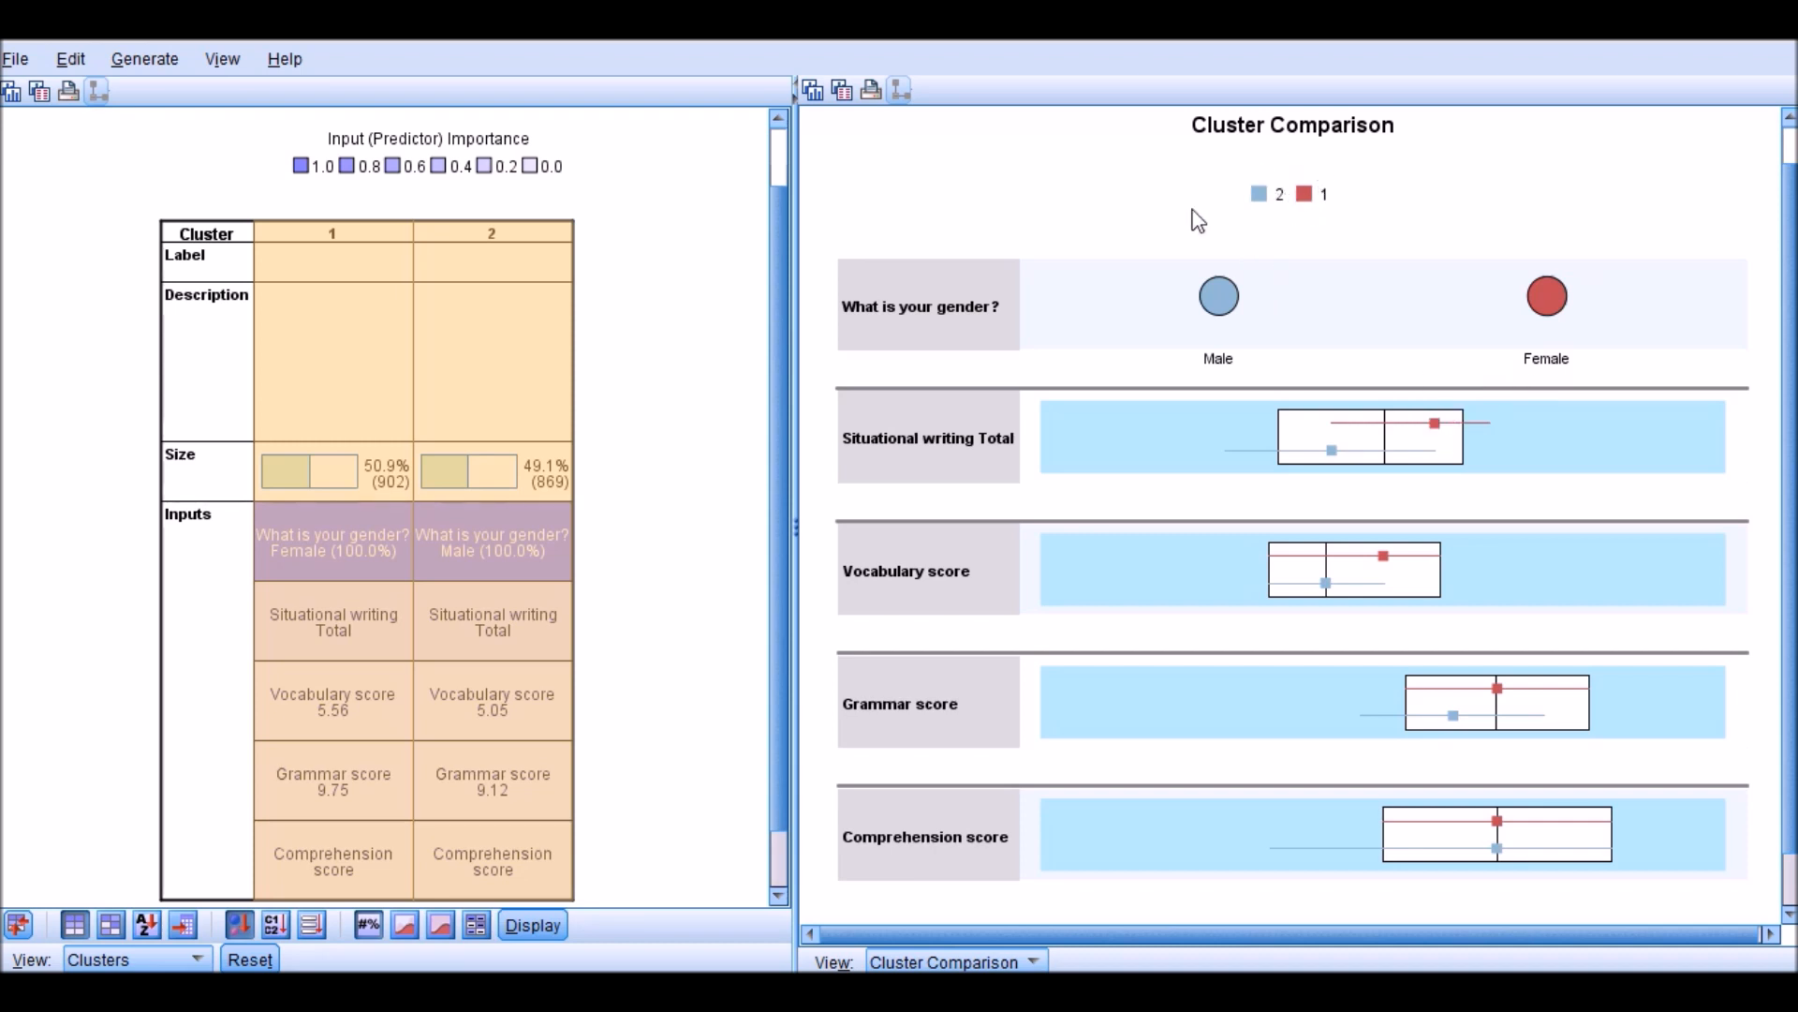
# Compare the medians and quantile ranges of clusters 1 and 2 for vocabulary, grammar and comprehension scores.
pyautogui.moveTo(1323, 583)
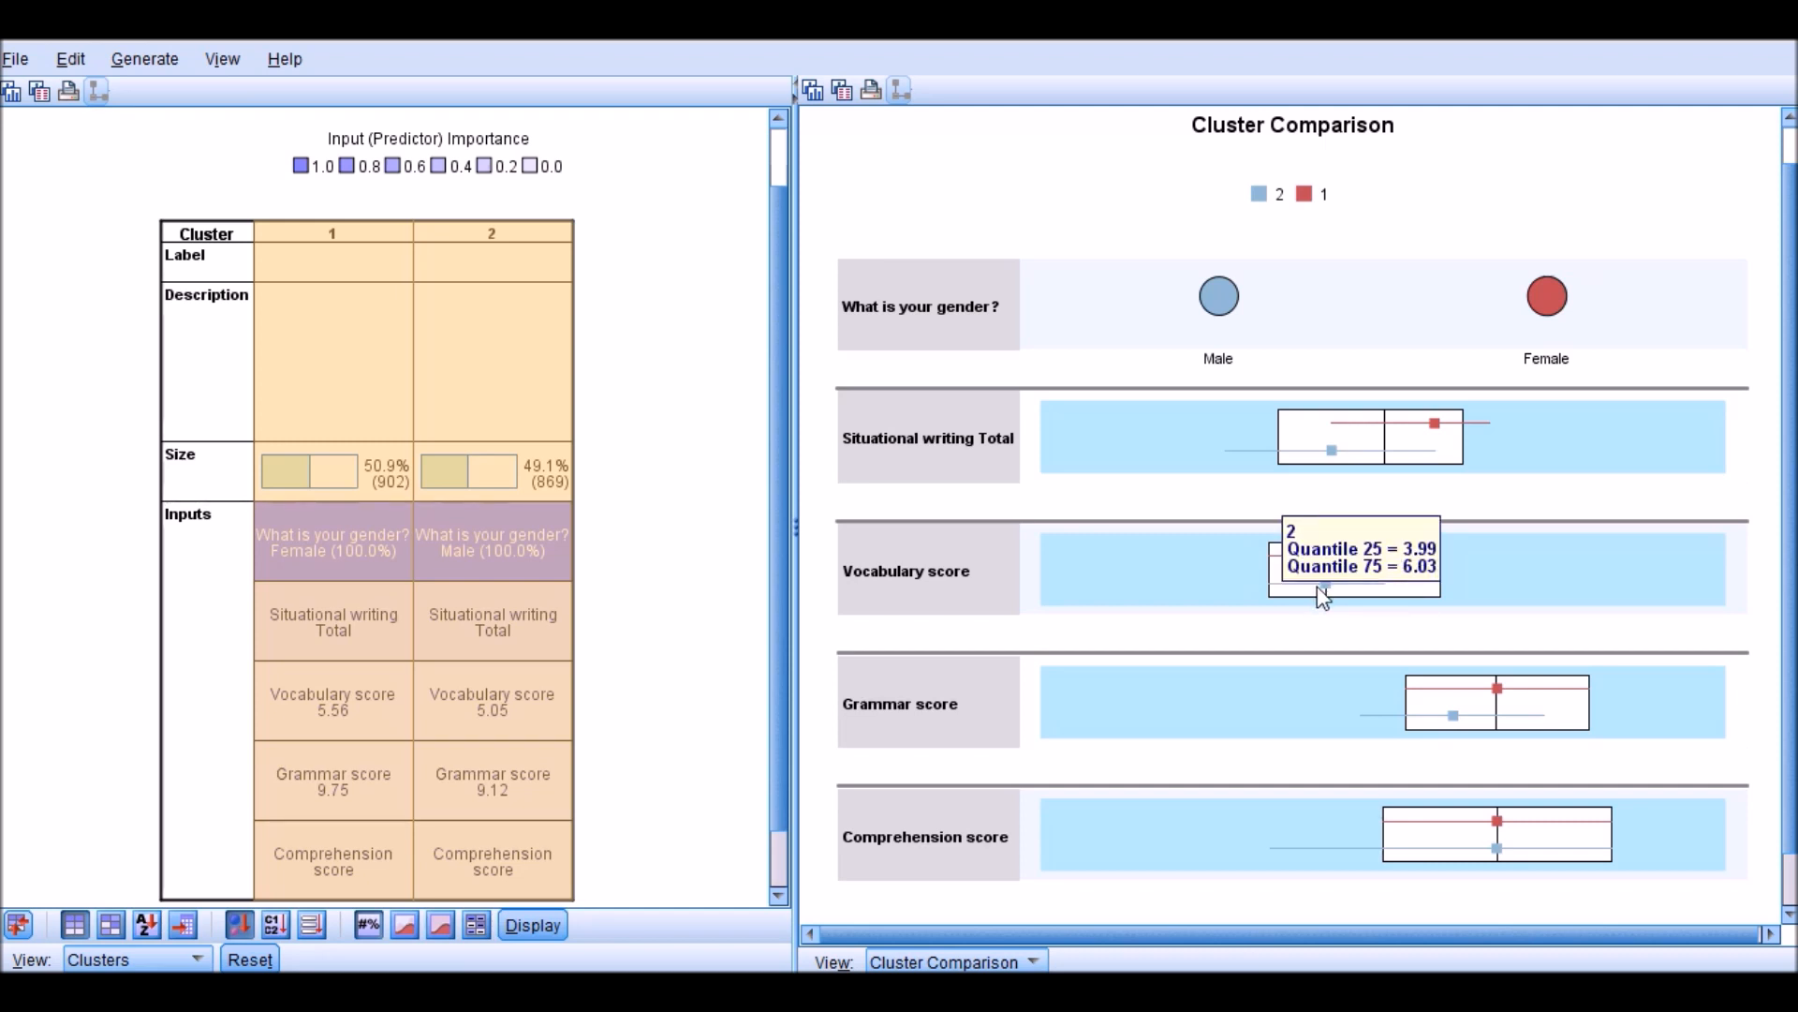
pyautogui.moveTo(1391, 556)
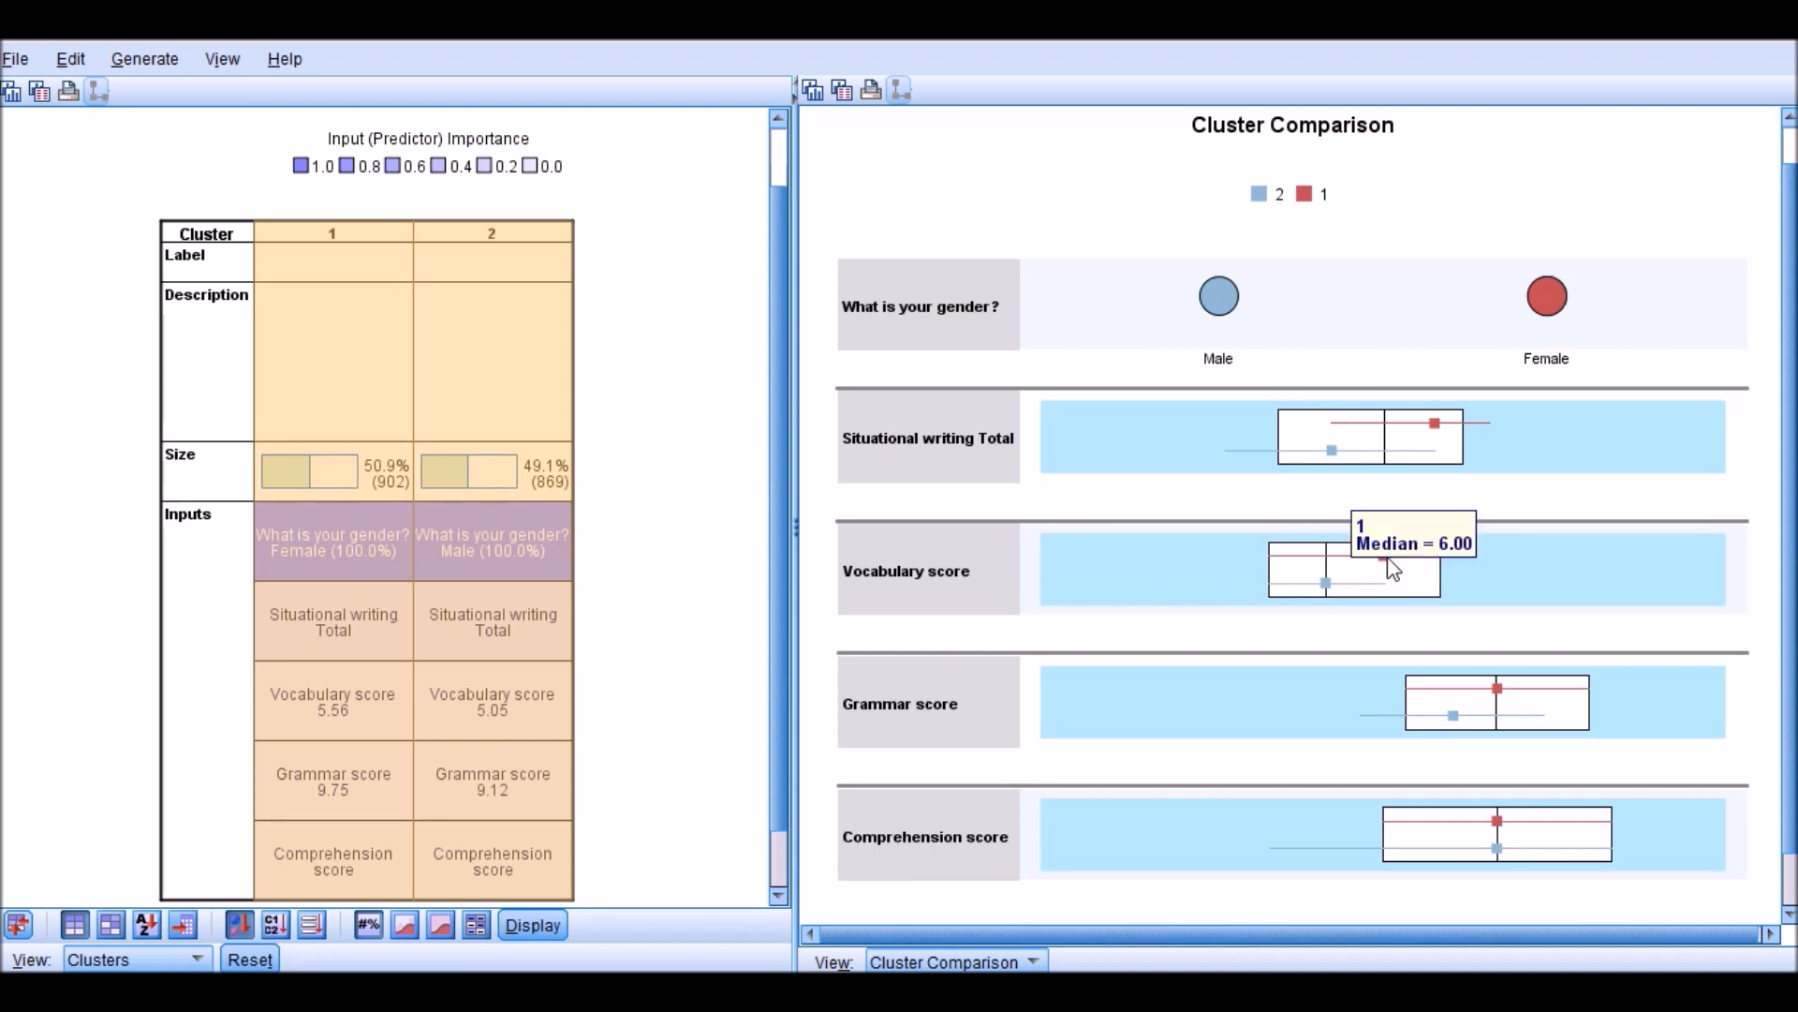
pyautogui.moveTo(1459, 715)
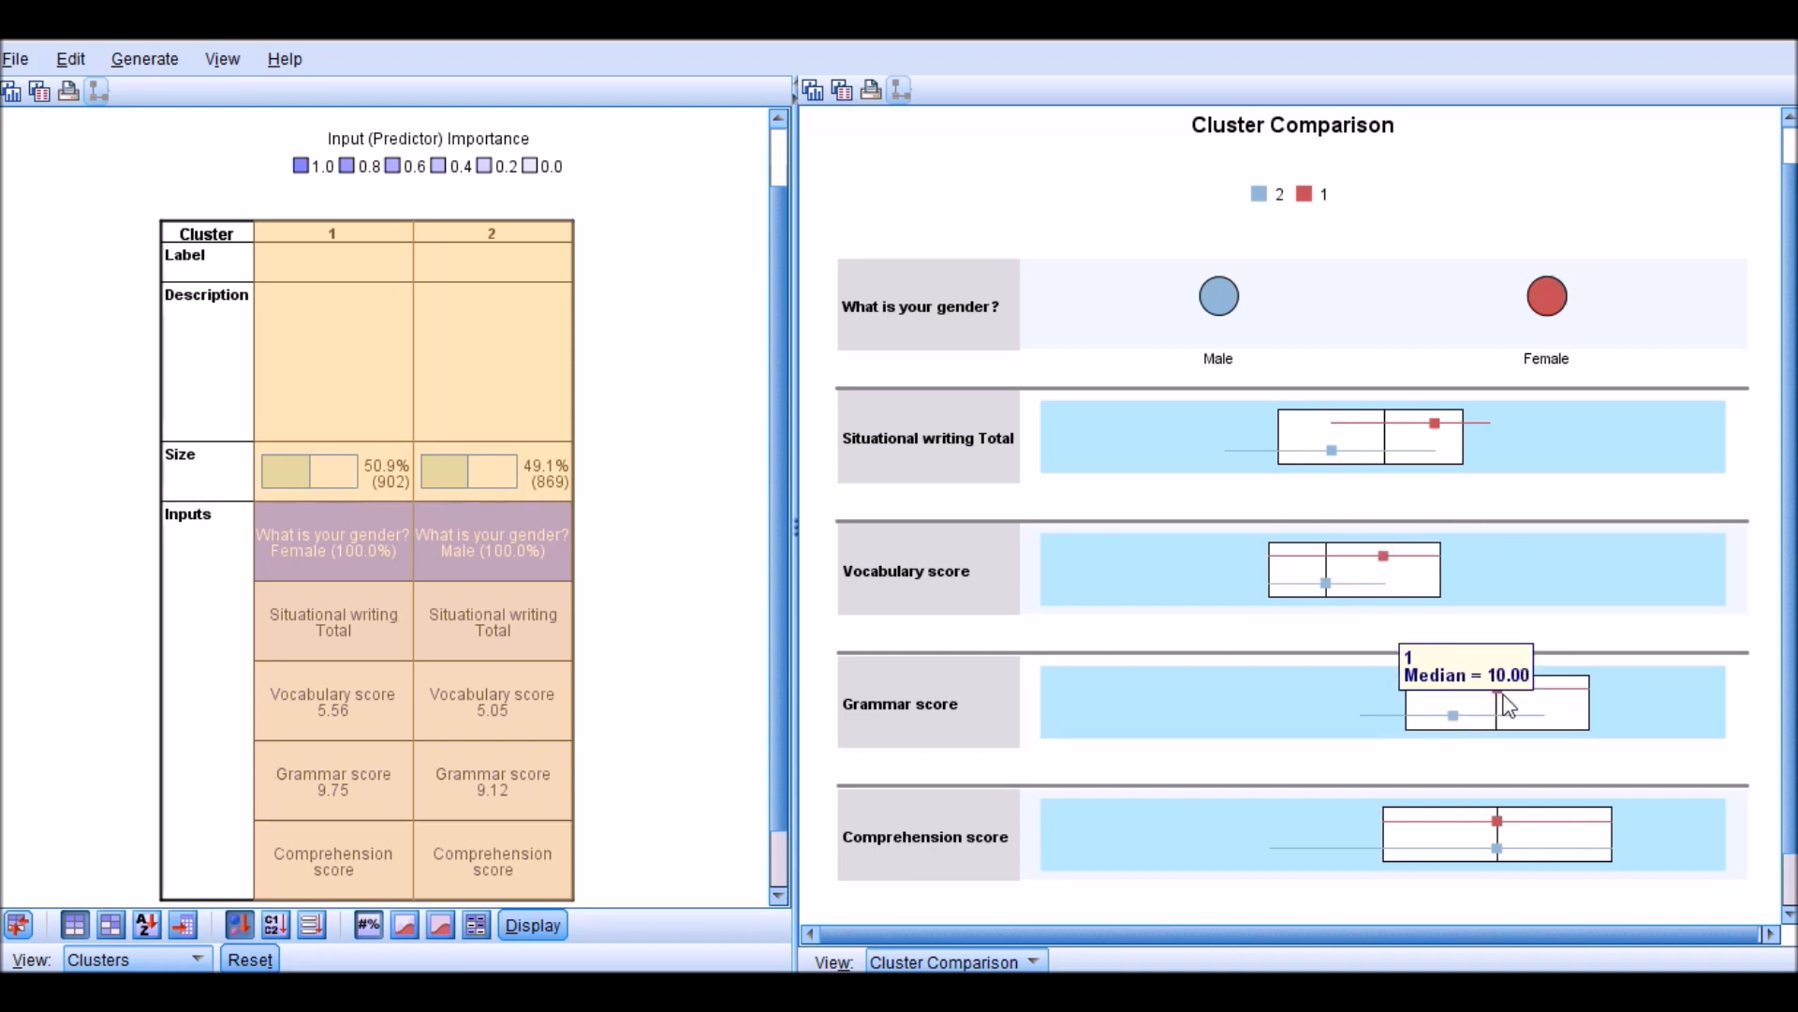
pyautogui.moveTo(1502, 696)
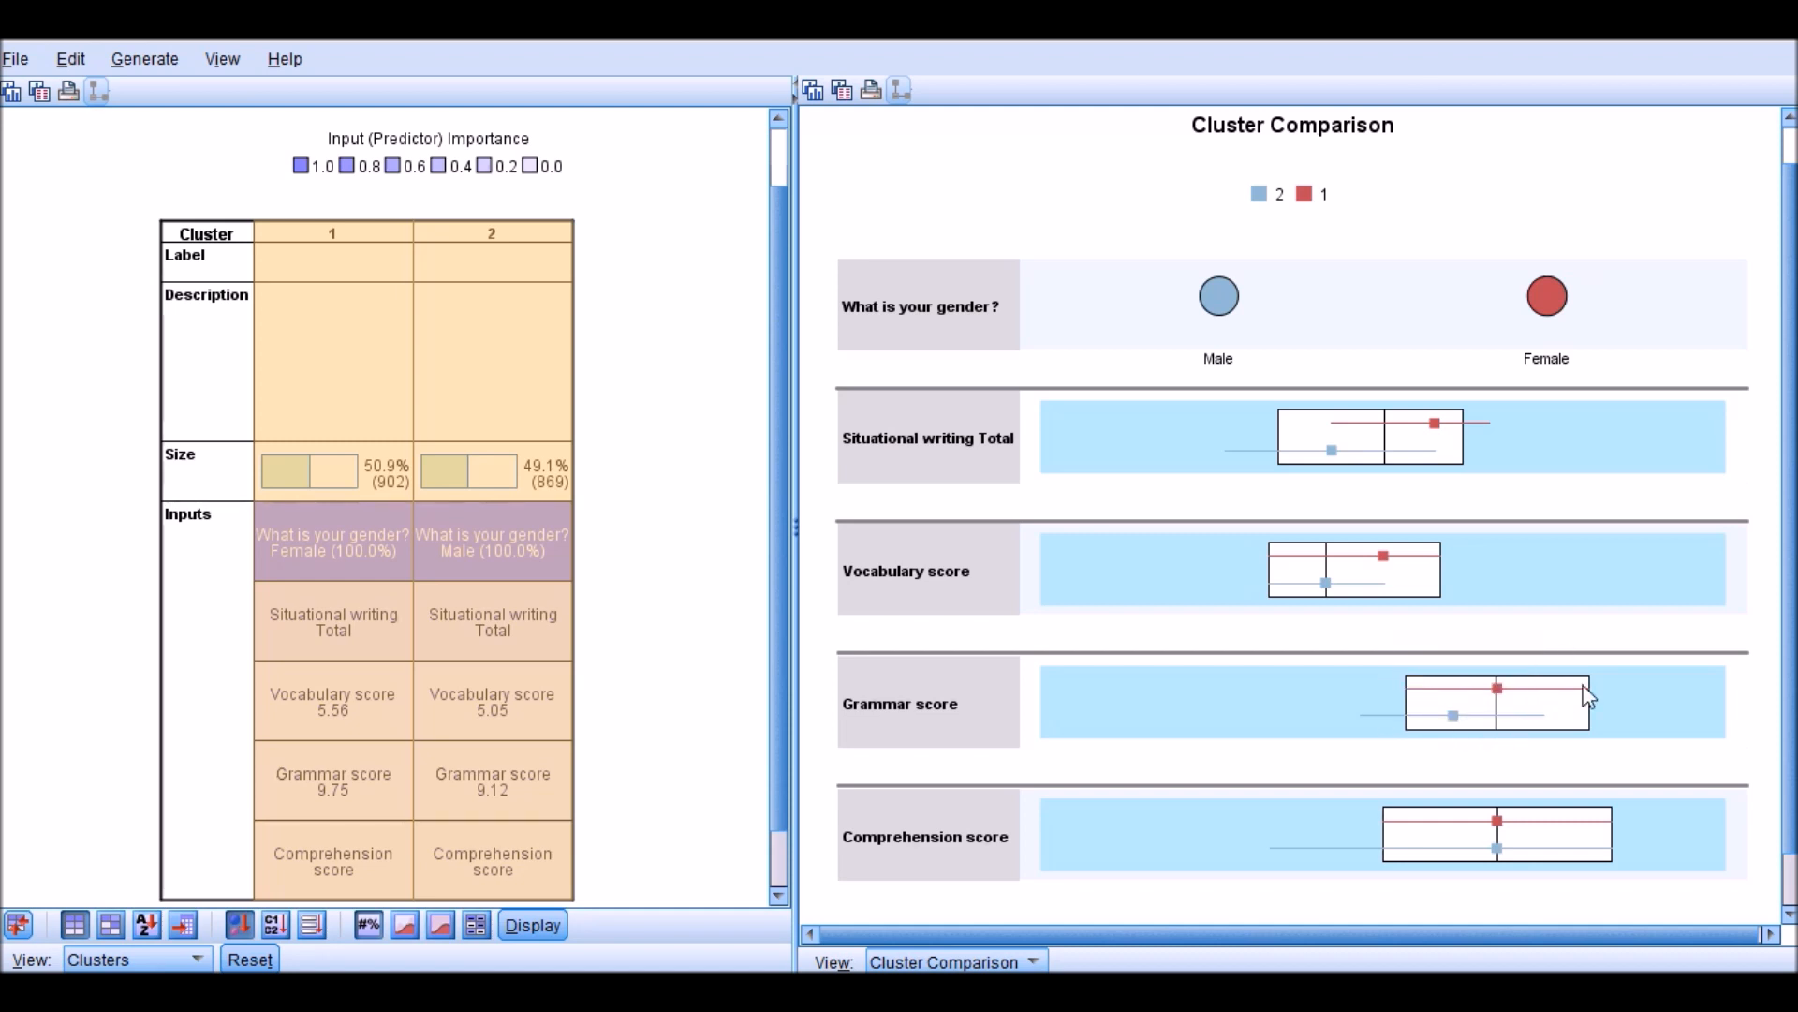
pyautogui.scroll(-3, 1587, 689)
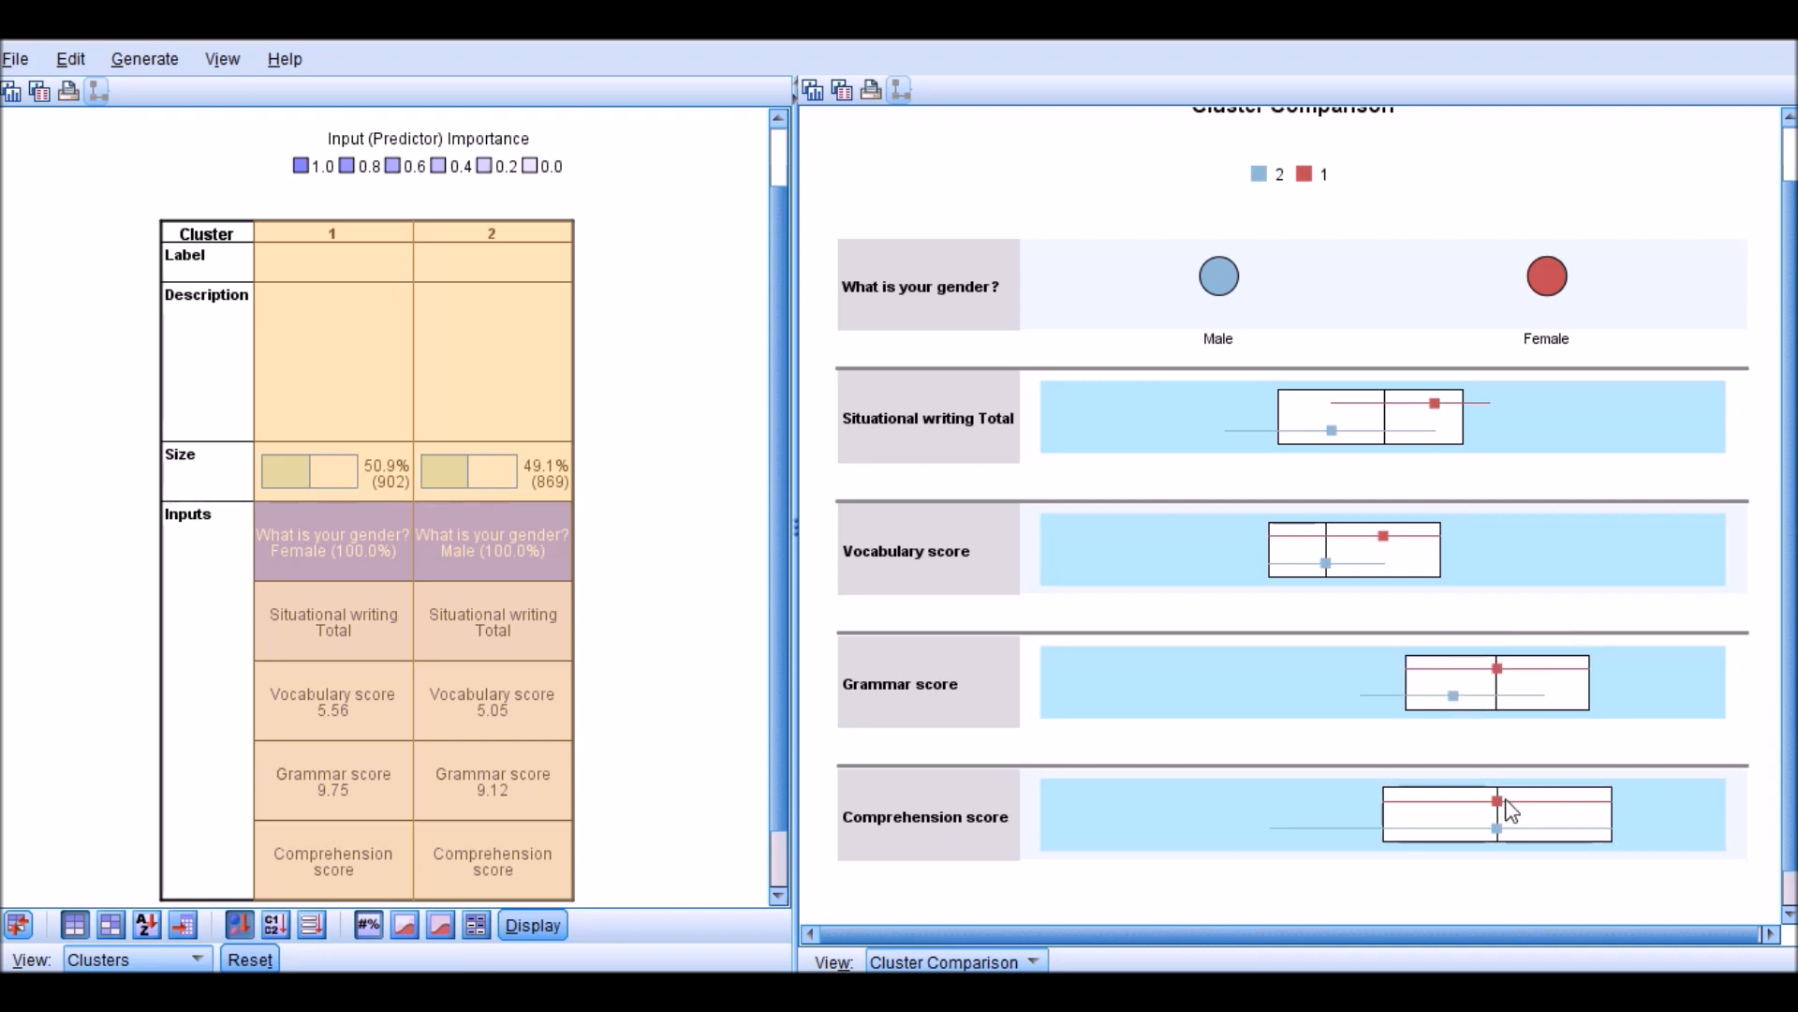
pyautogui.moveTo(1498, 810)
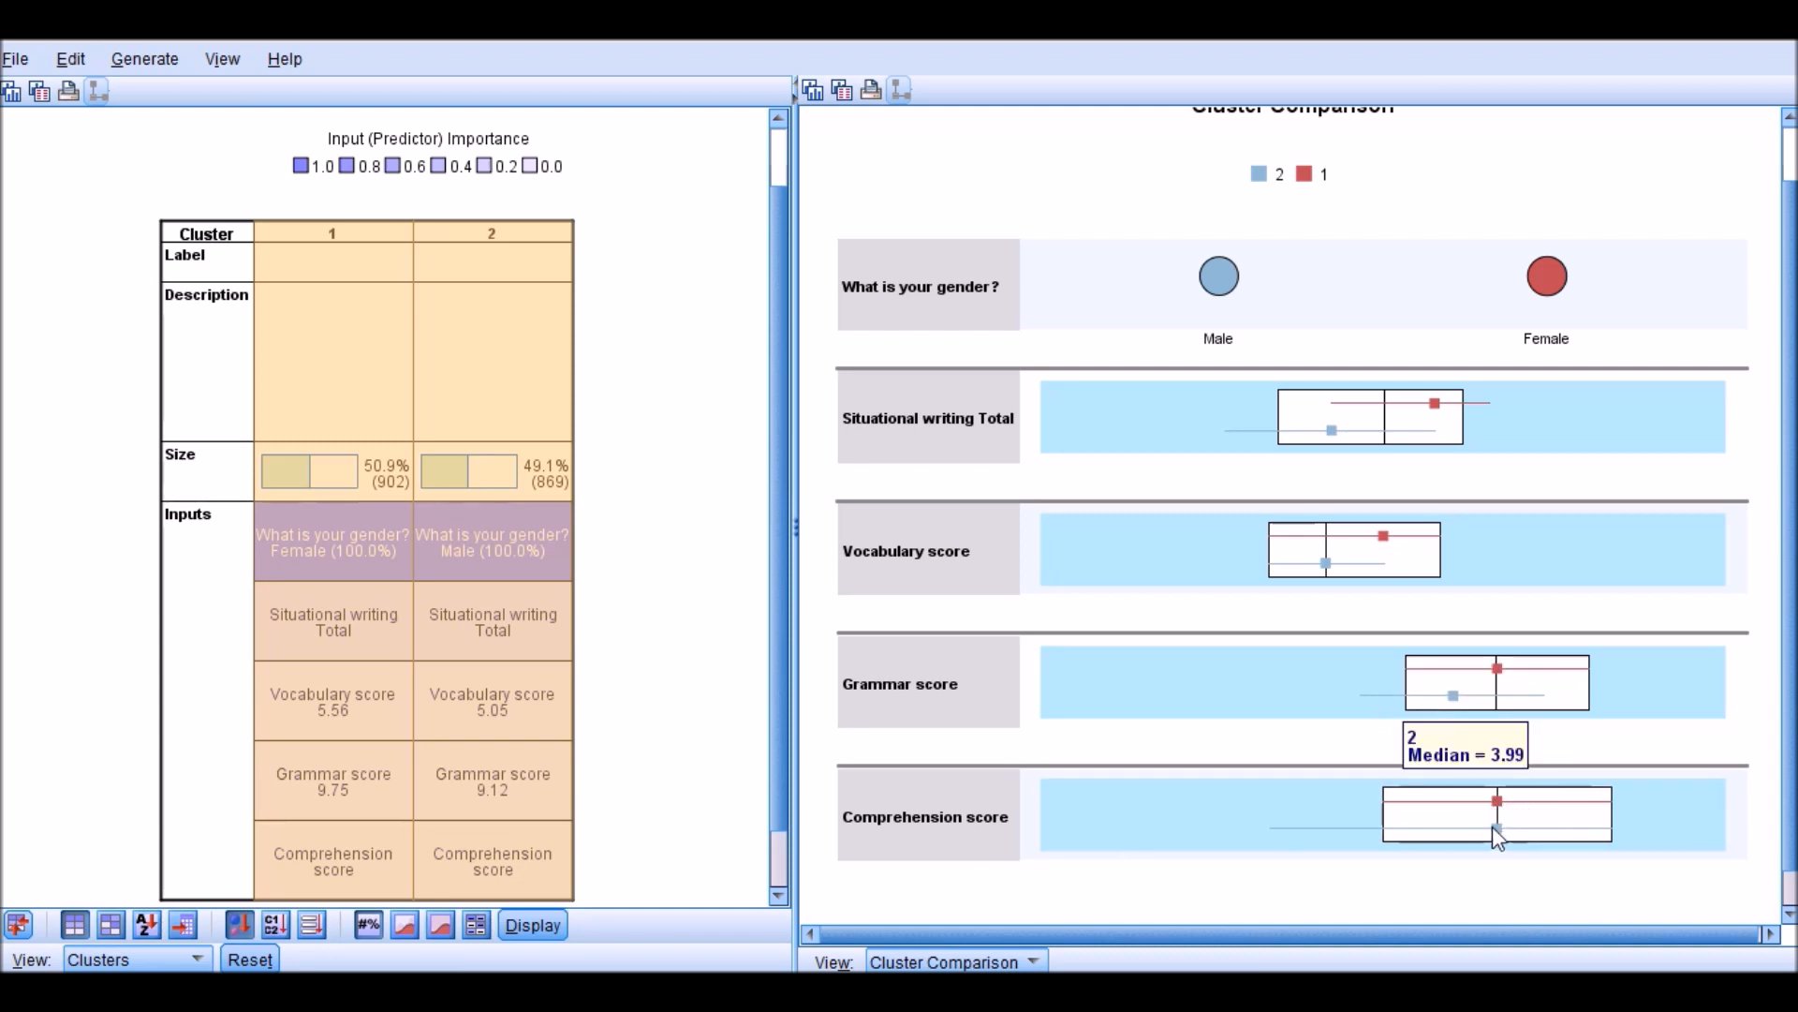
pyautogui.scroll(-1, 1212, 785)
pyautogui.scroll(-1, 662, 832)
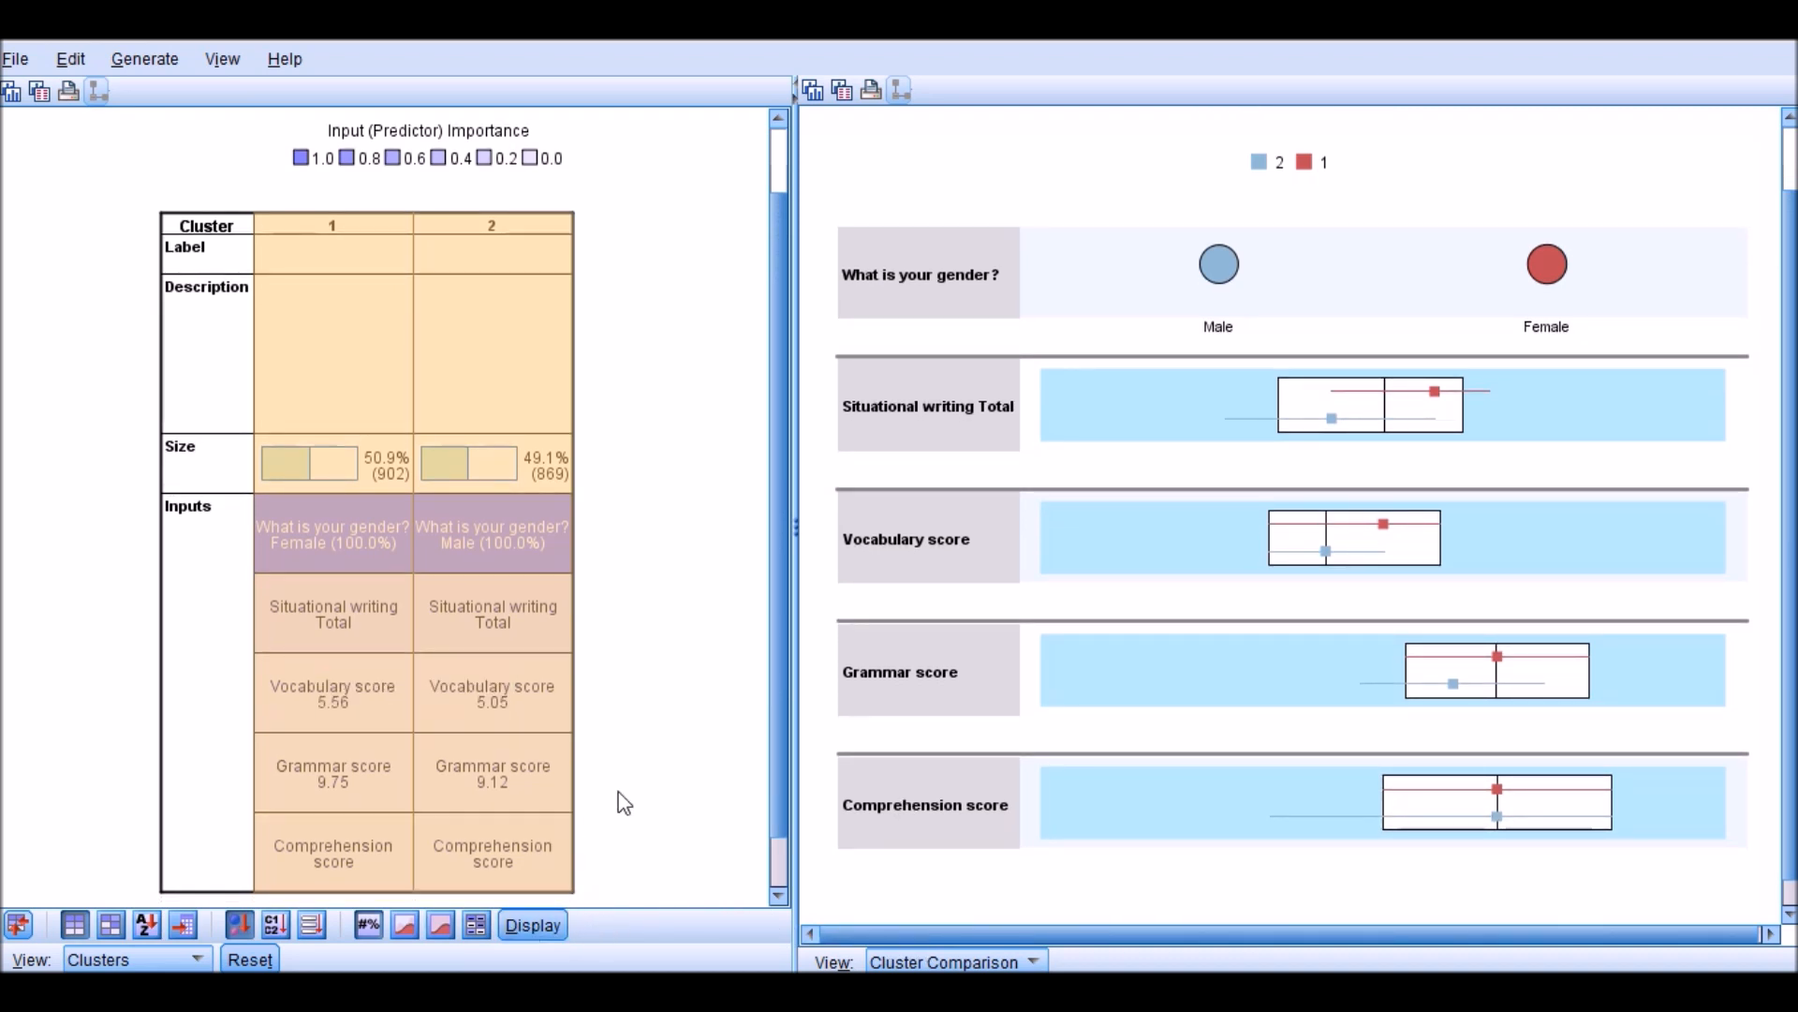
# Limit the comparison to cluster 1 and try the basic information and distribution cell displays before returning the cells to cluster centers.
pyautogui.click(283, 227)
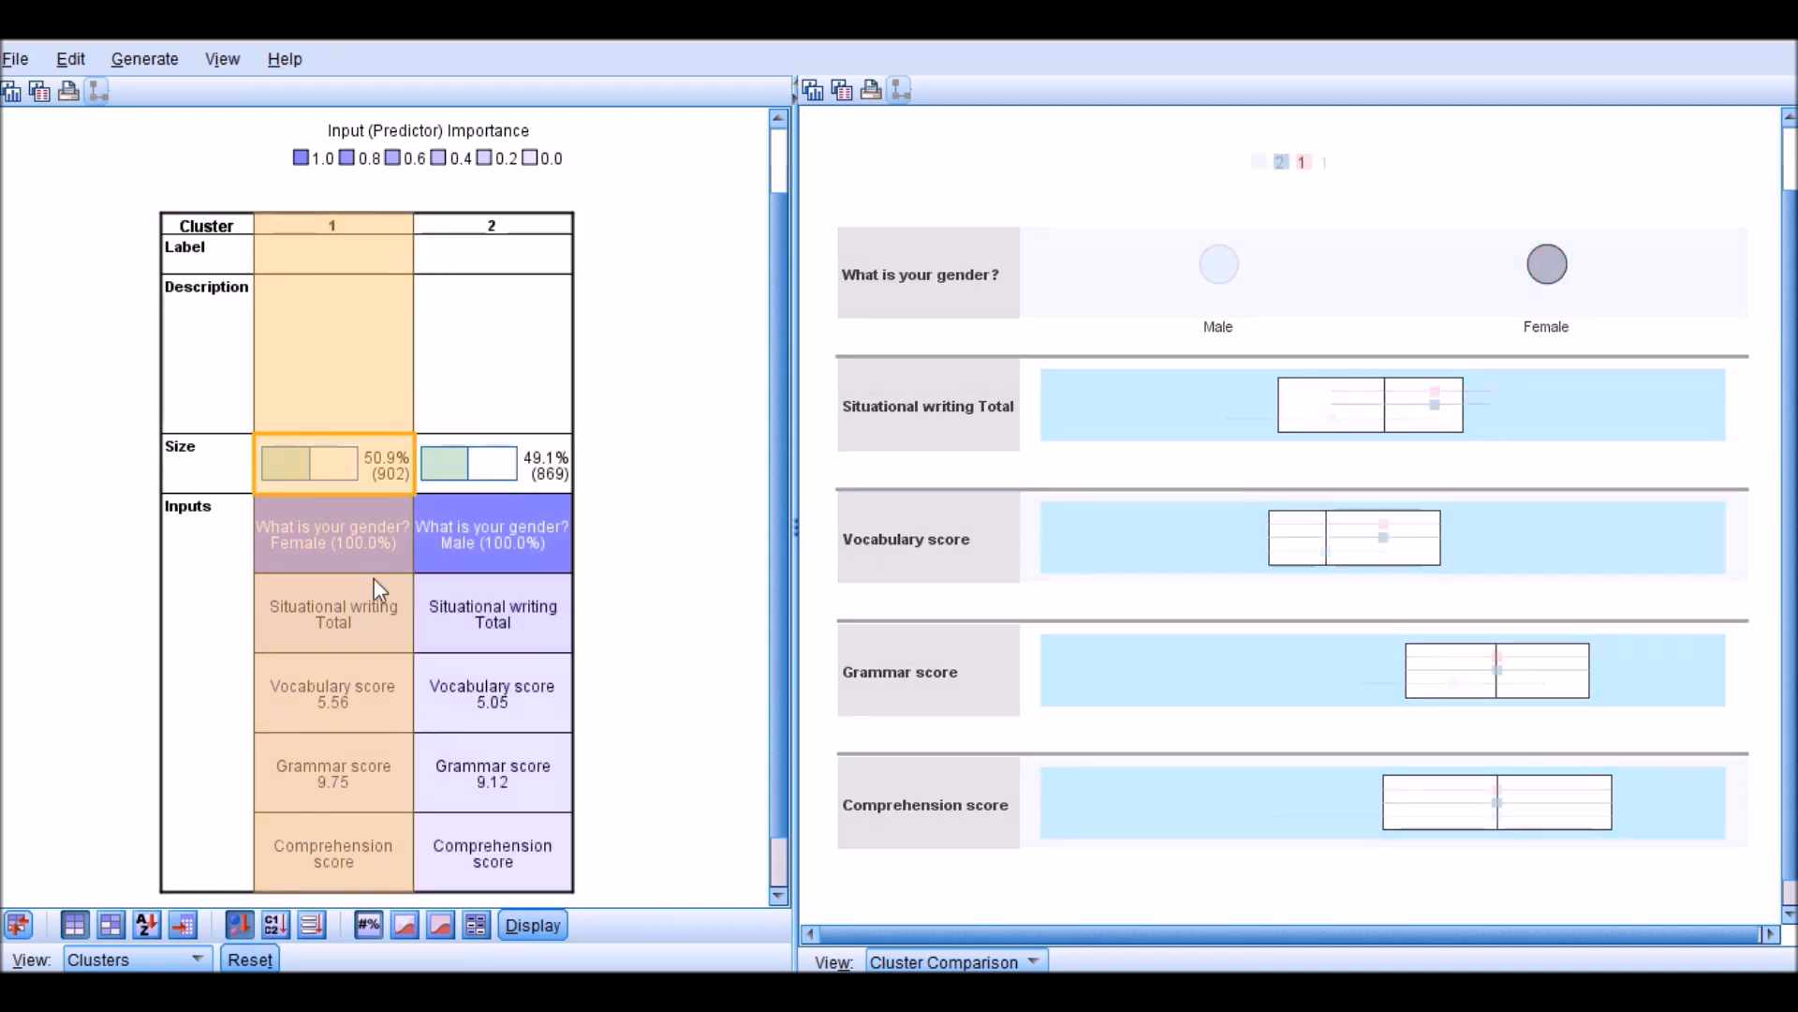
pyautogui.click(476, 927)
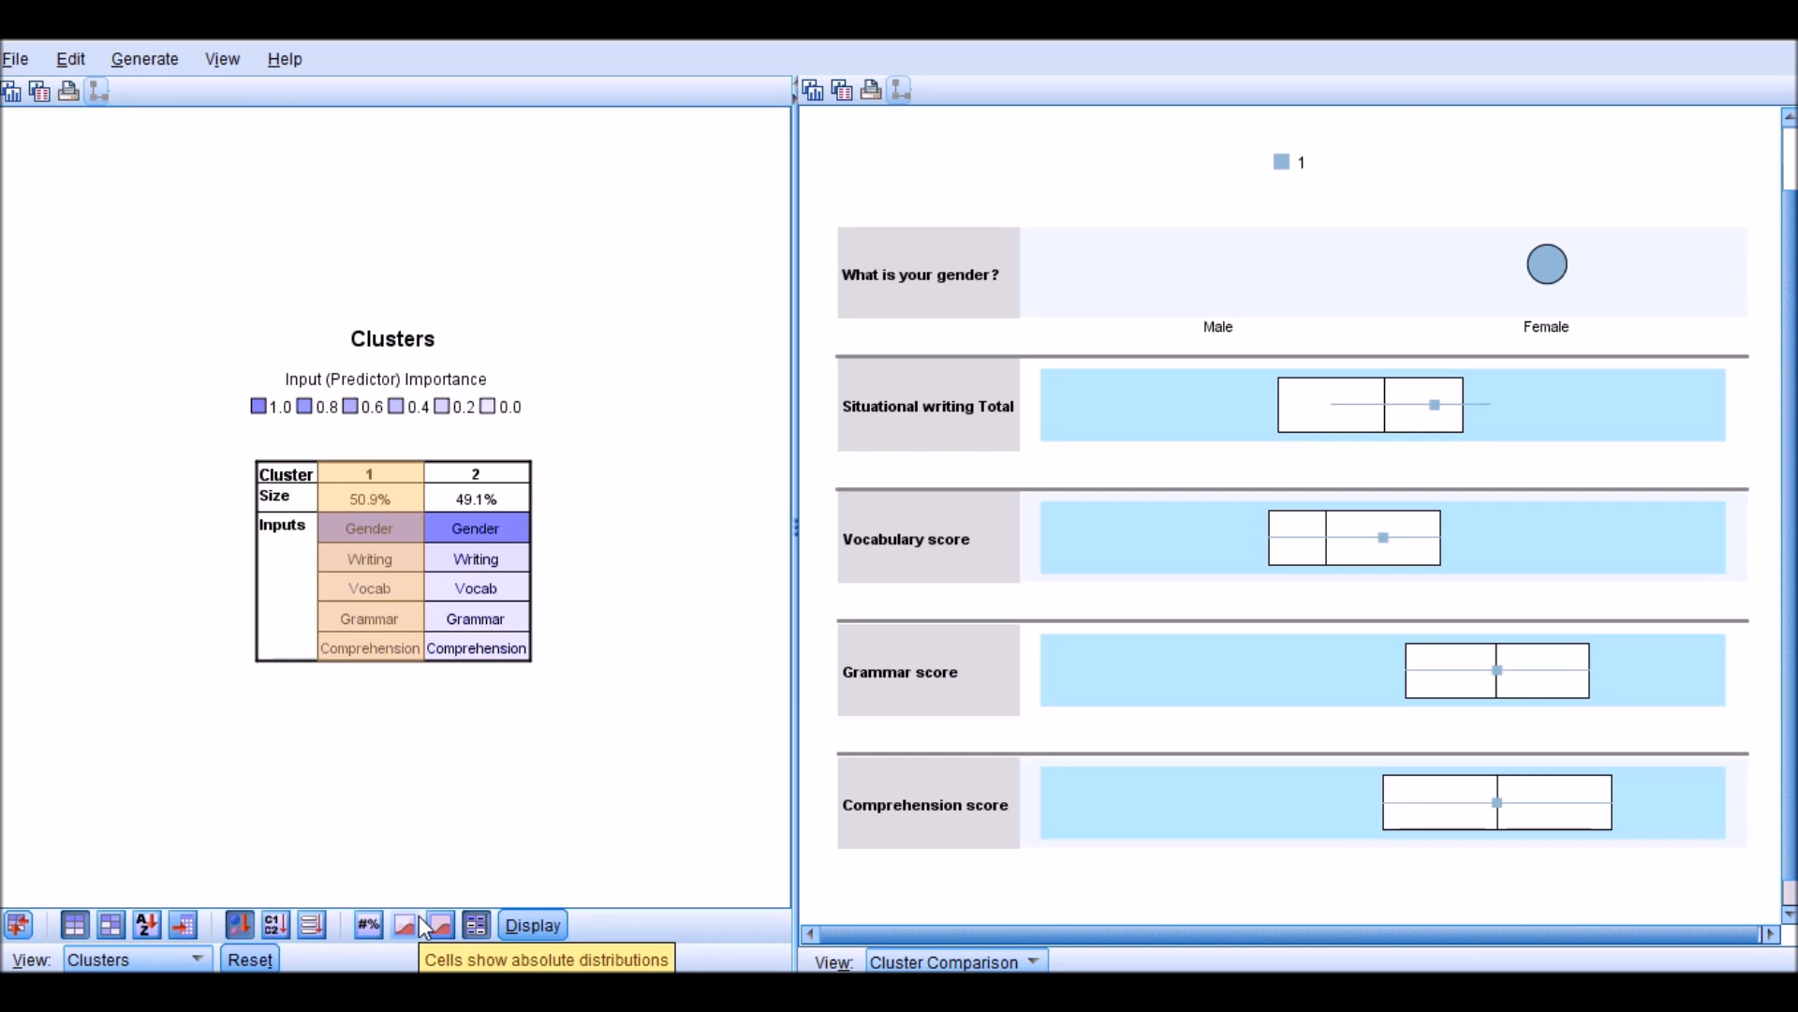
pyautogui.click(442, 926)
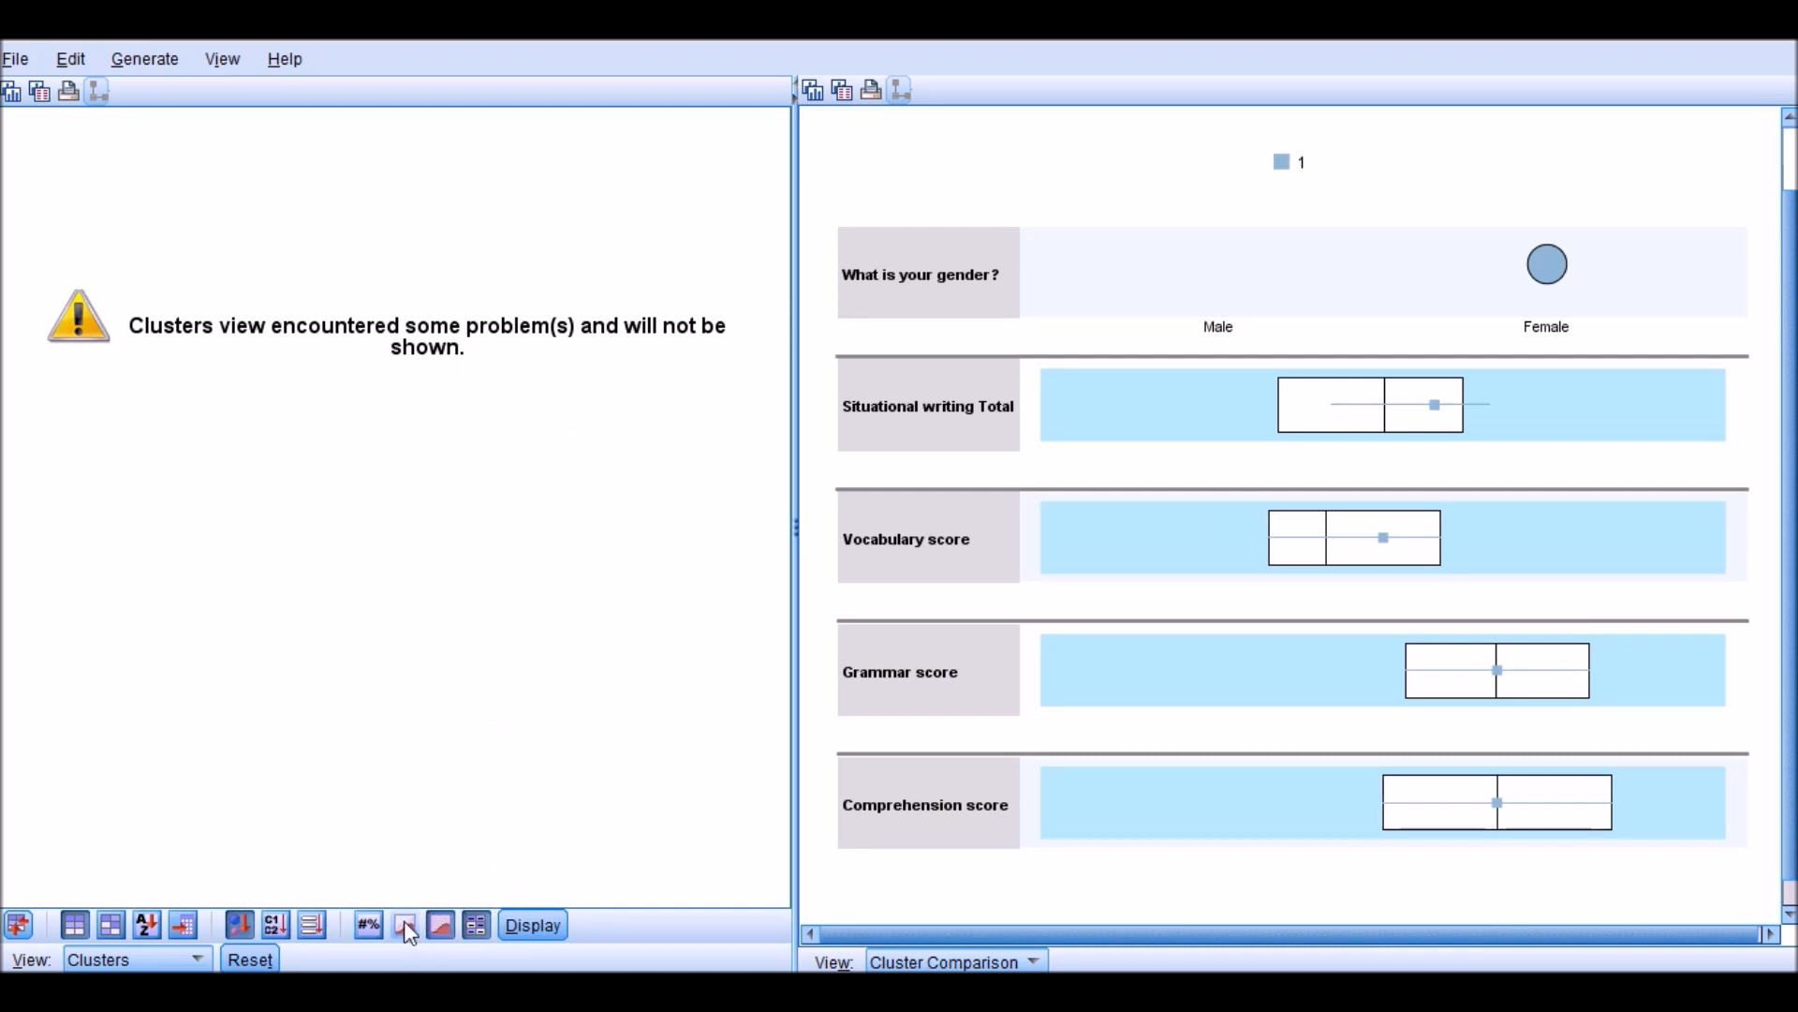
pyautogui.click(368, 925)
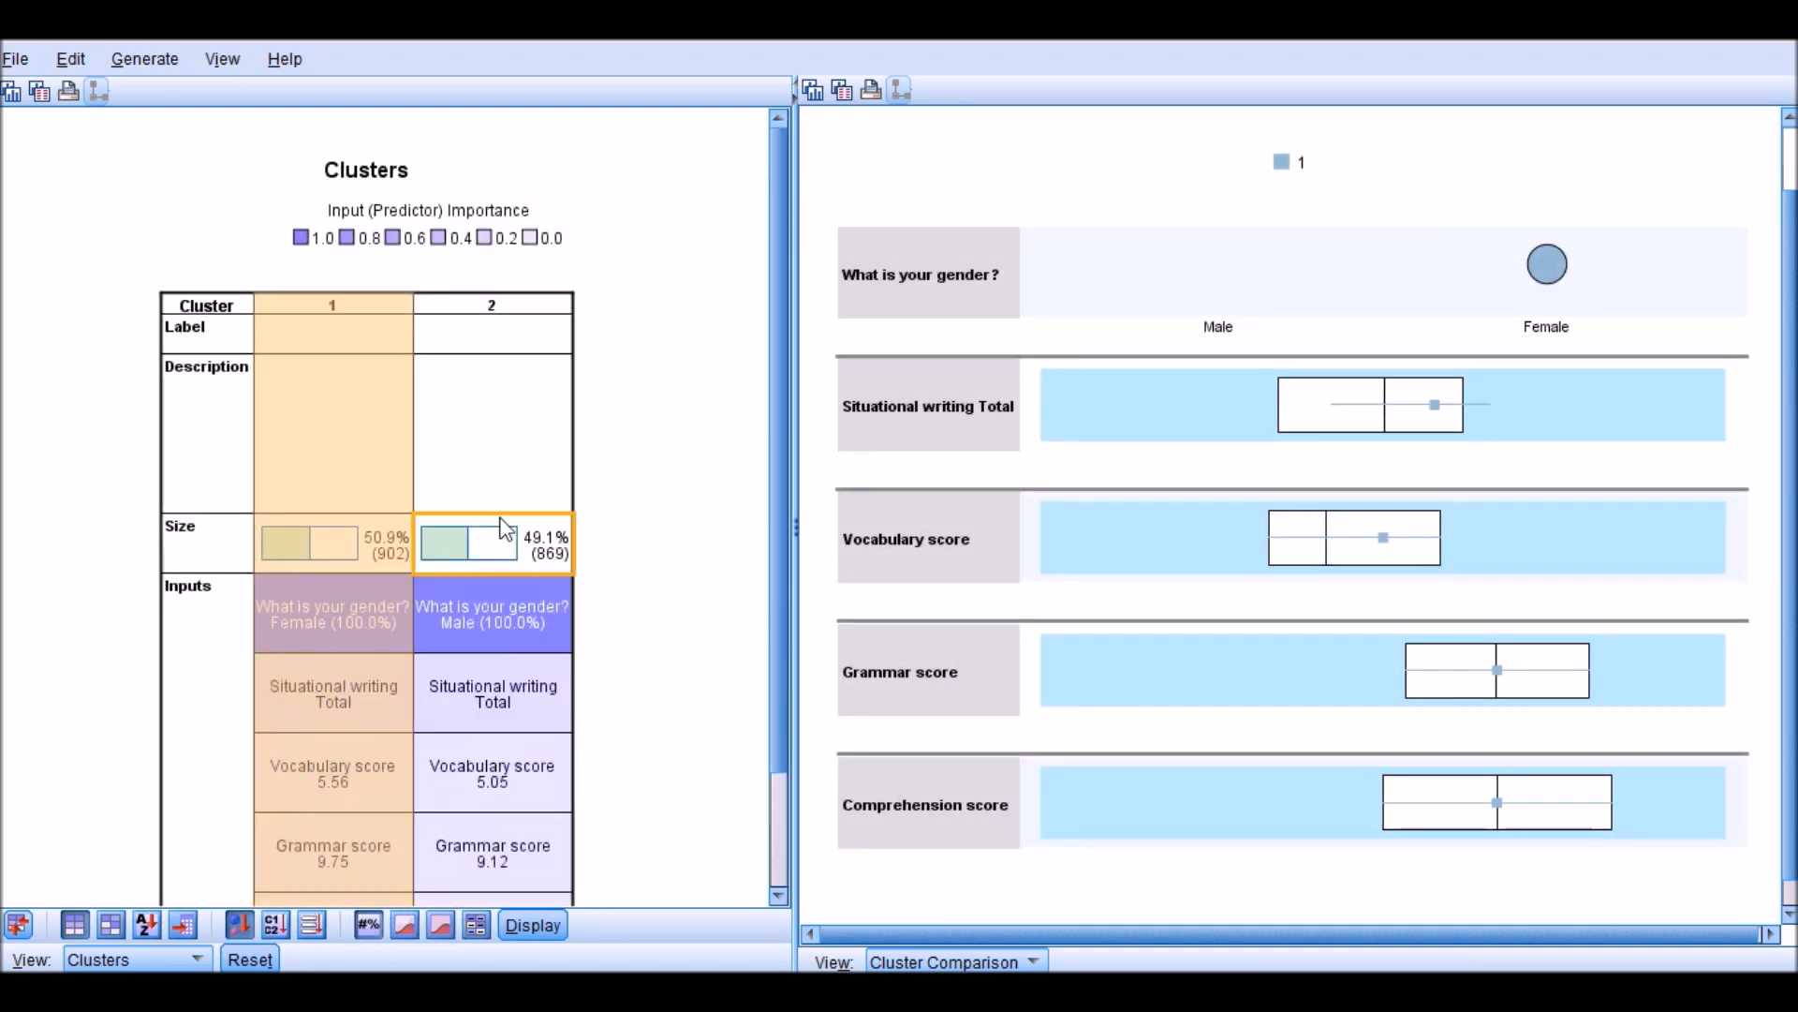
# View the gender Cell Distribution chart for cluster 2 and for cluster 1.
pyautogui.scroll(-2, 509, 443)
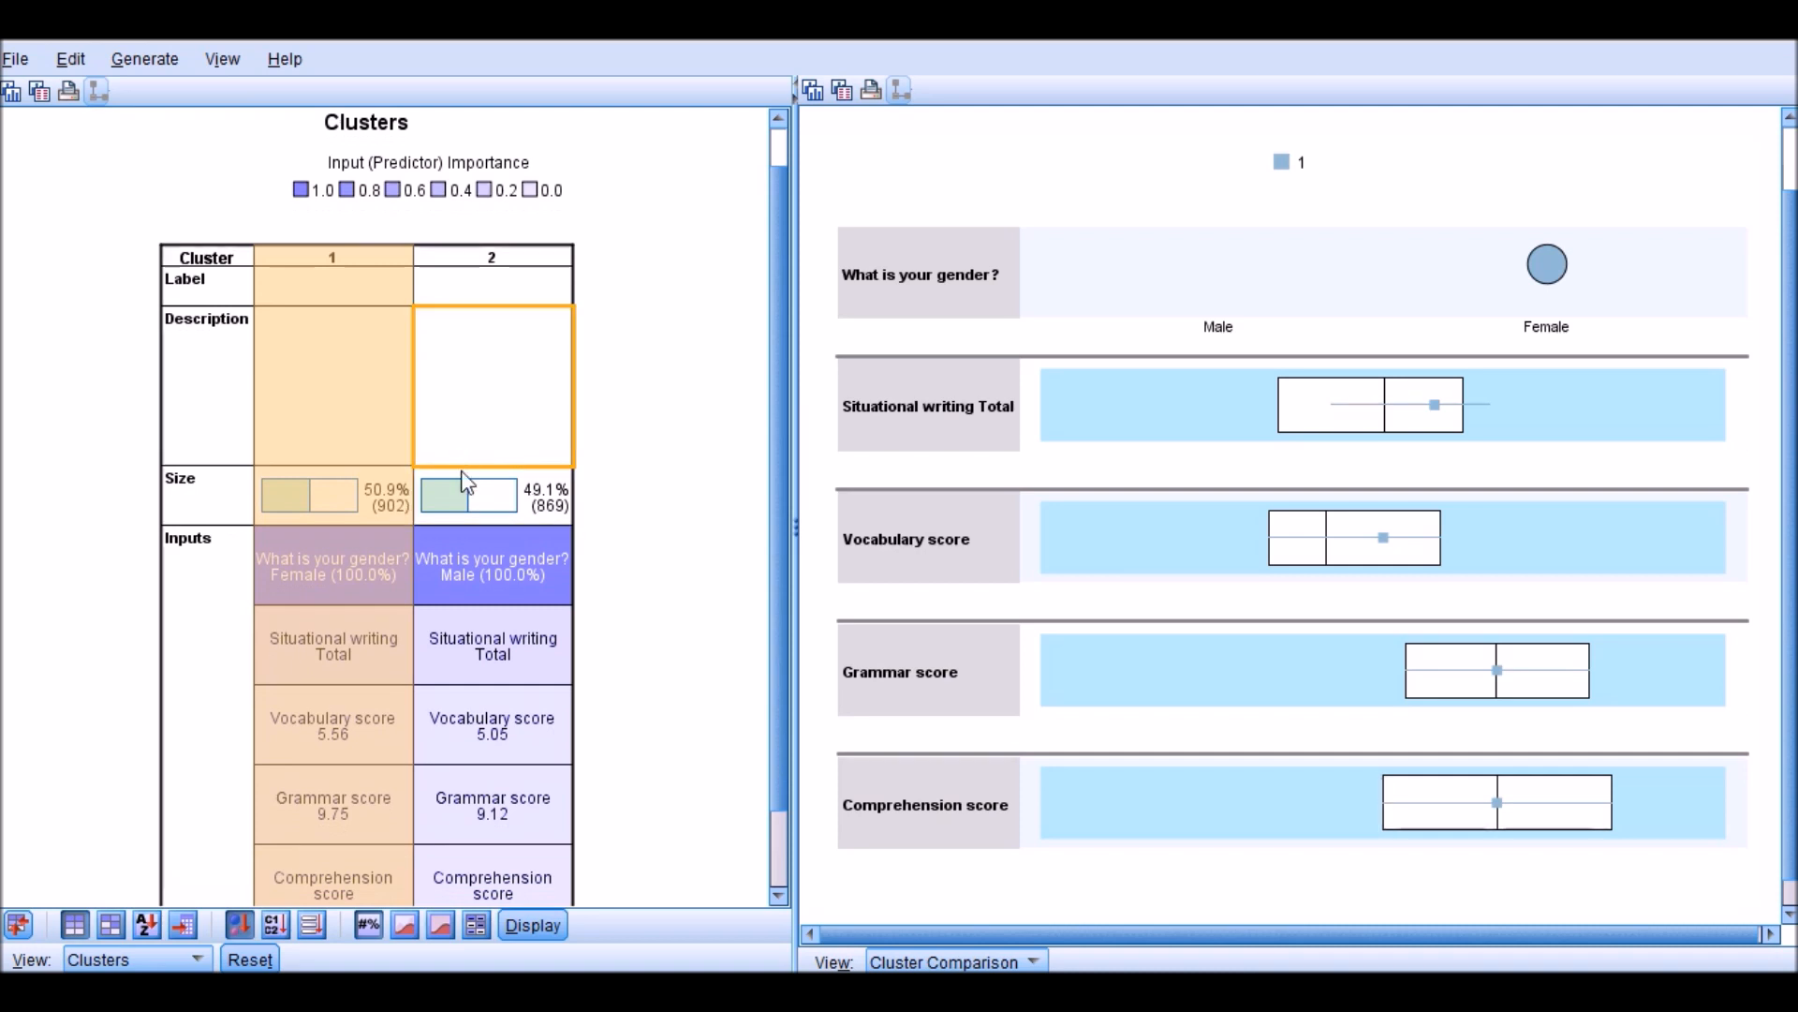
pyautogui.click(557, 583)
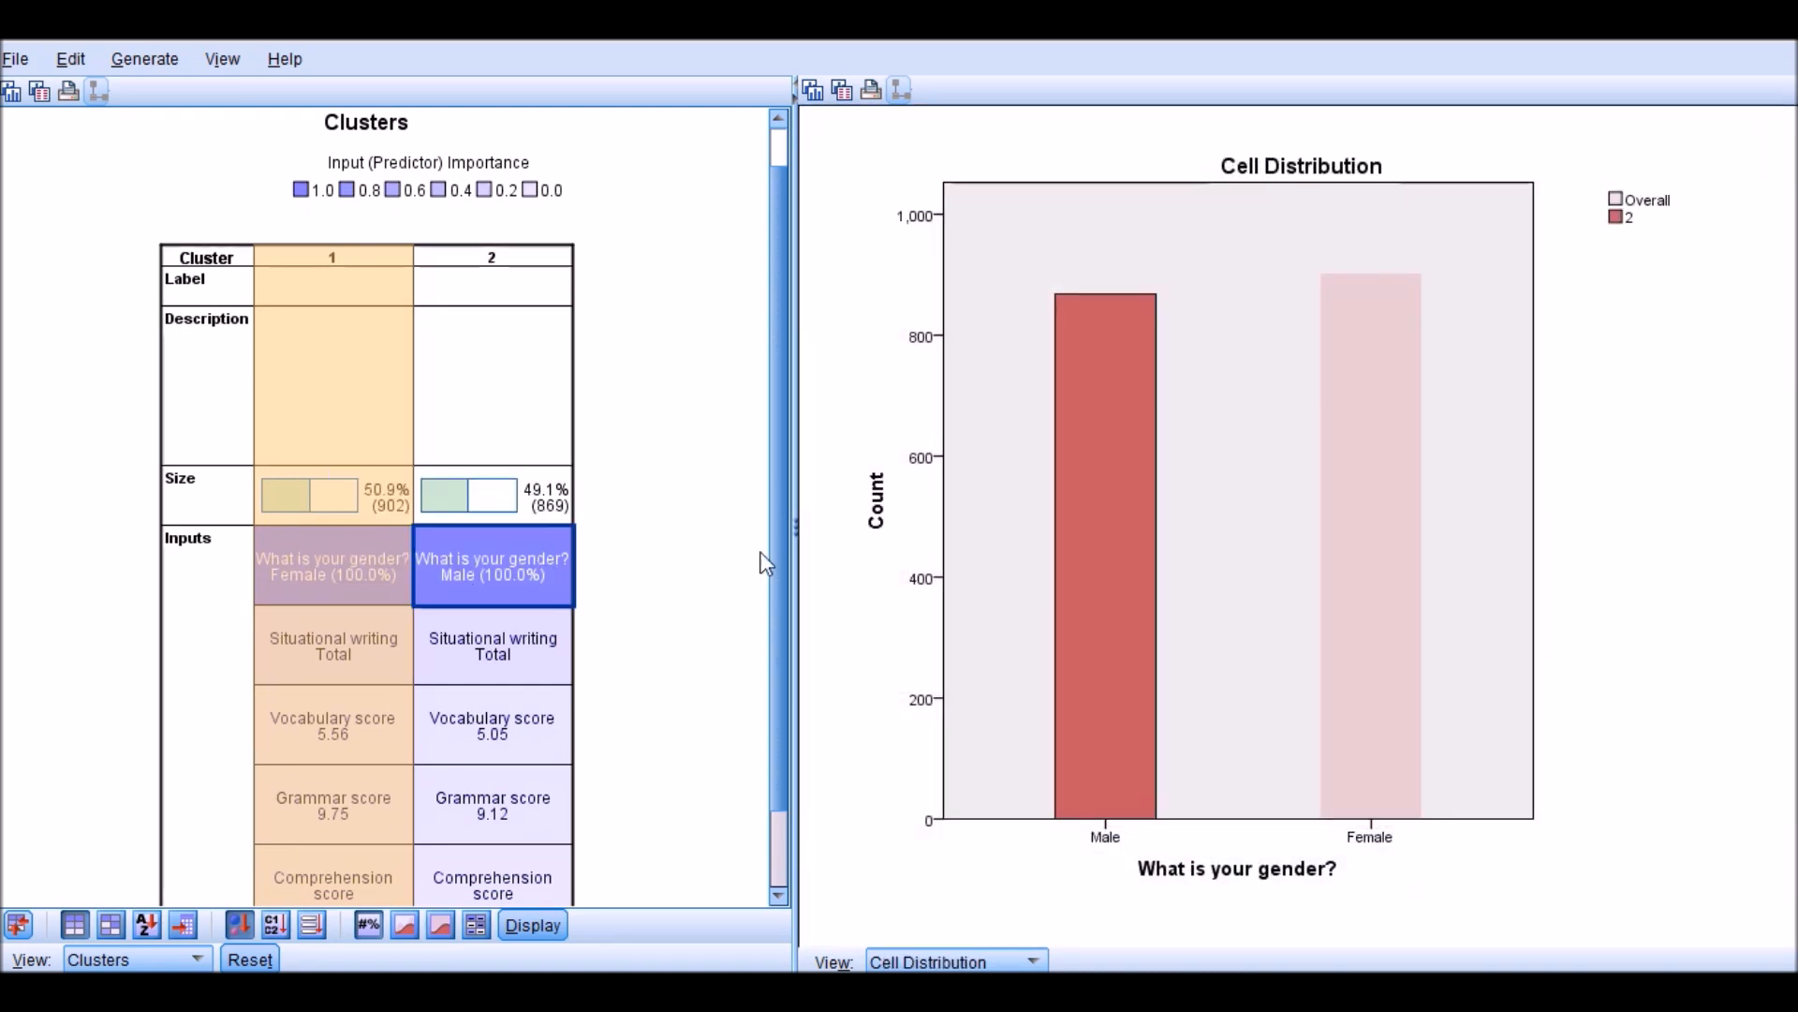
pyautogui.click(352, 576)
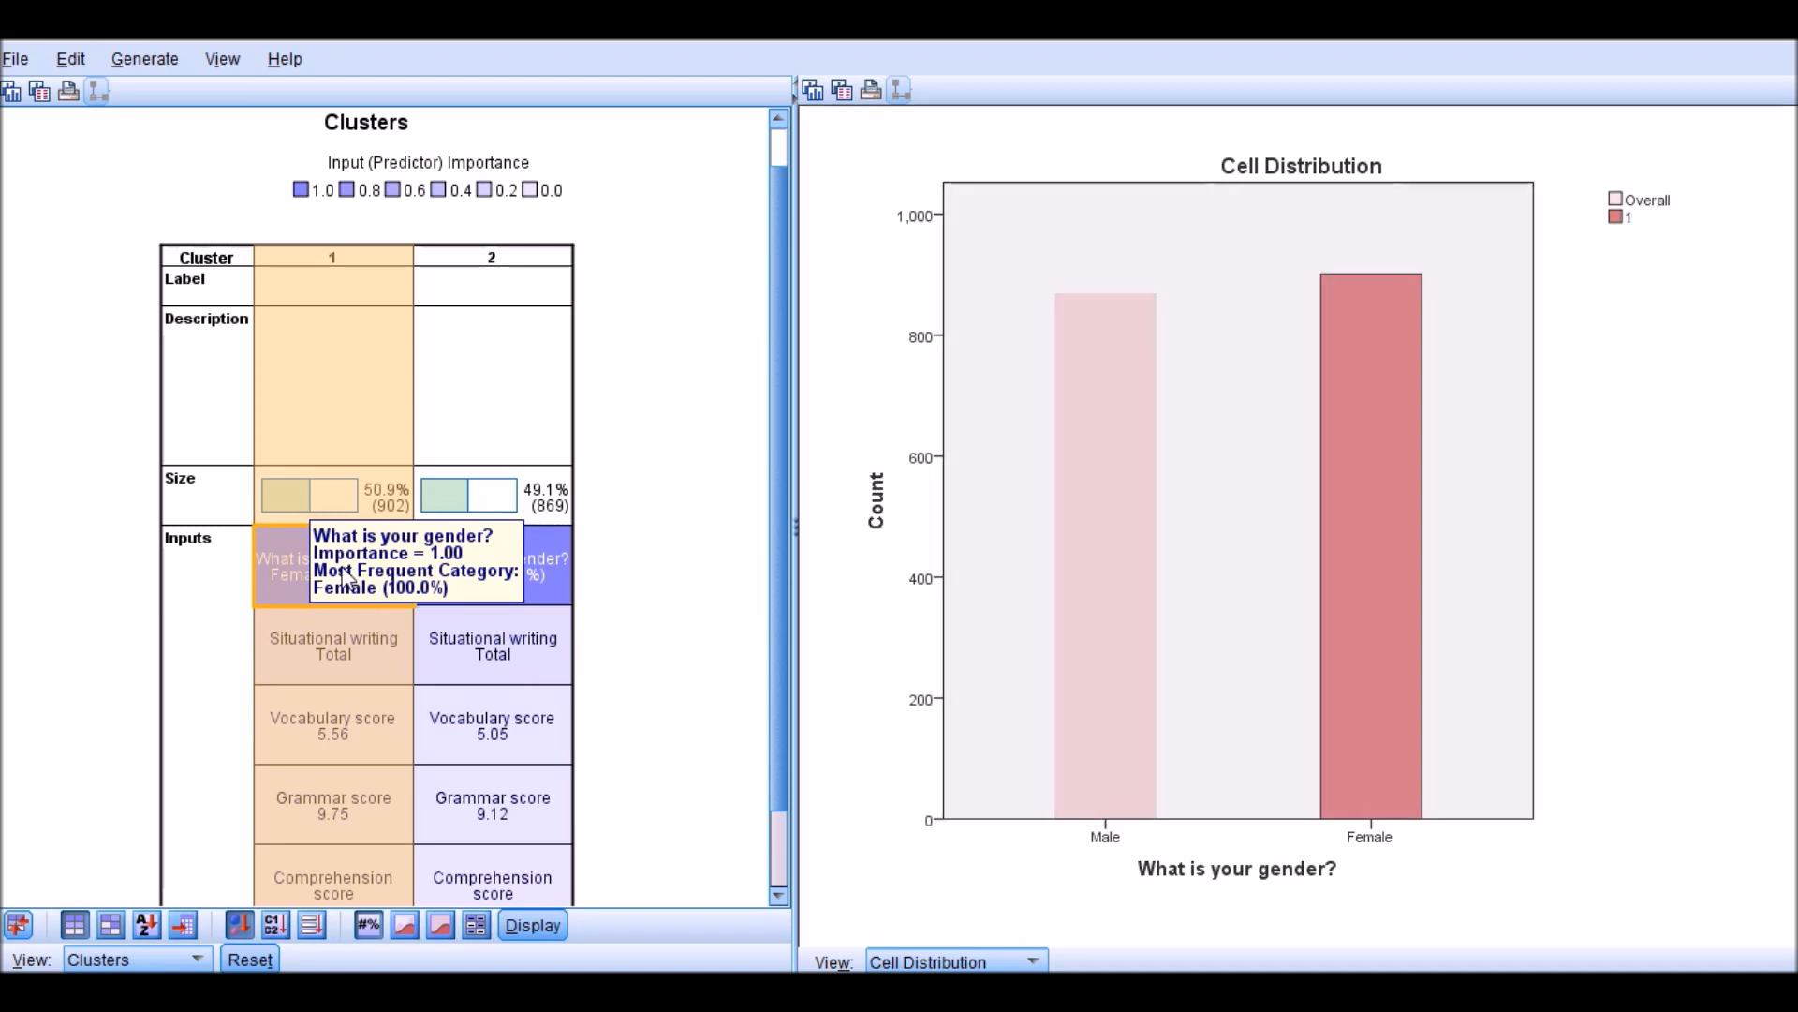
# Compare the Cell Distribution charts of clusters 1 and 2 for the situational writing total, after viewing cluster 2's gender chart.
pyautogui.click(571, 580)
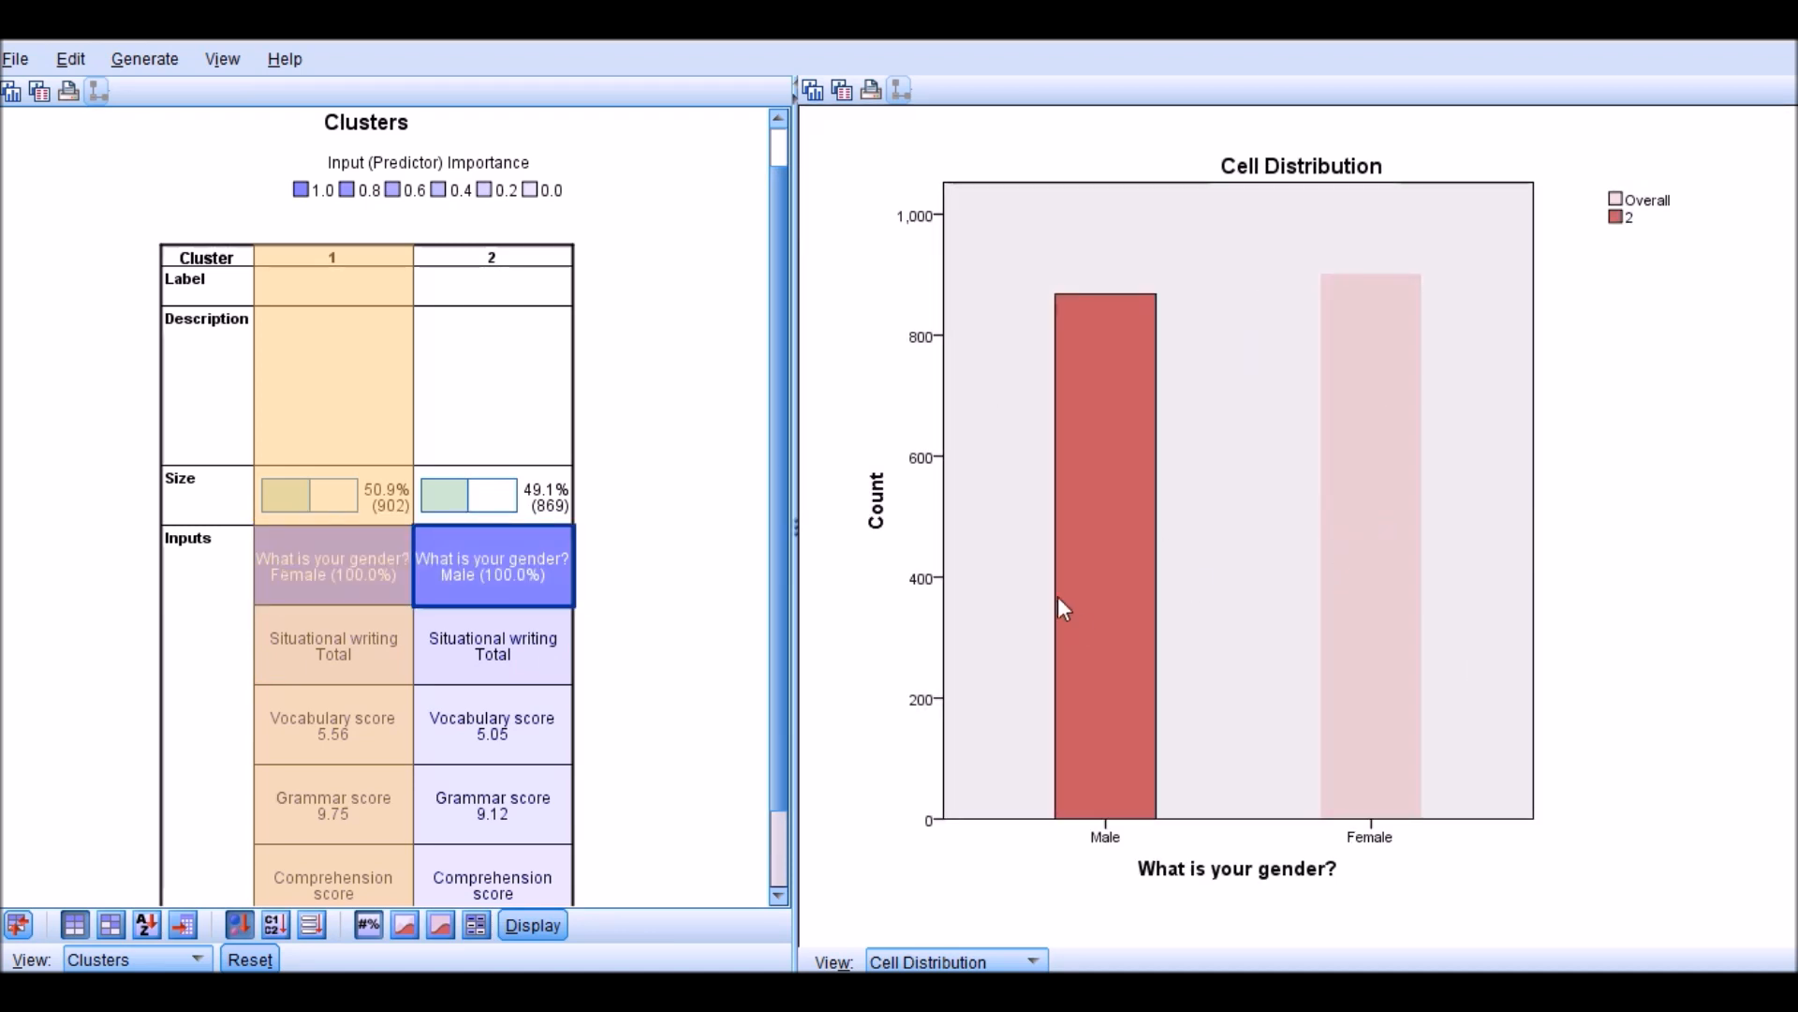
pyautogui.click(289, 650)
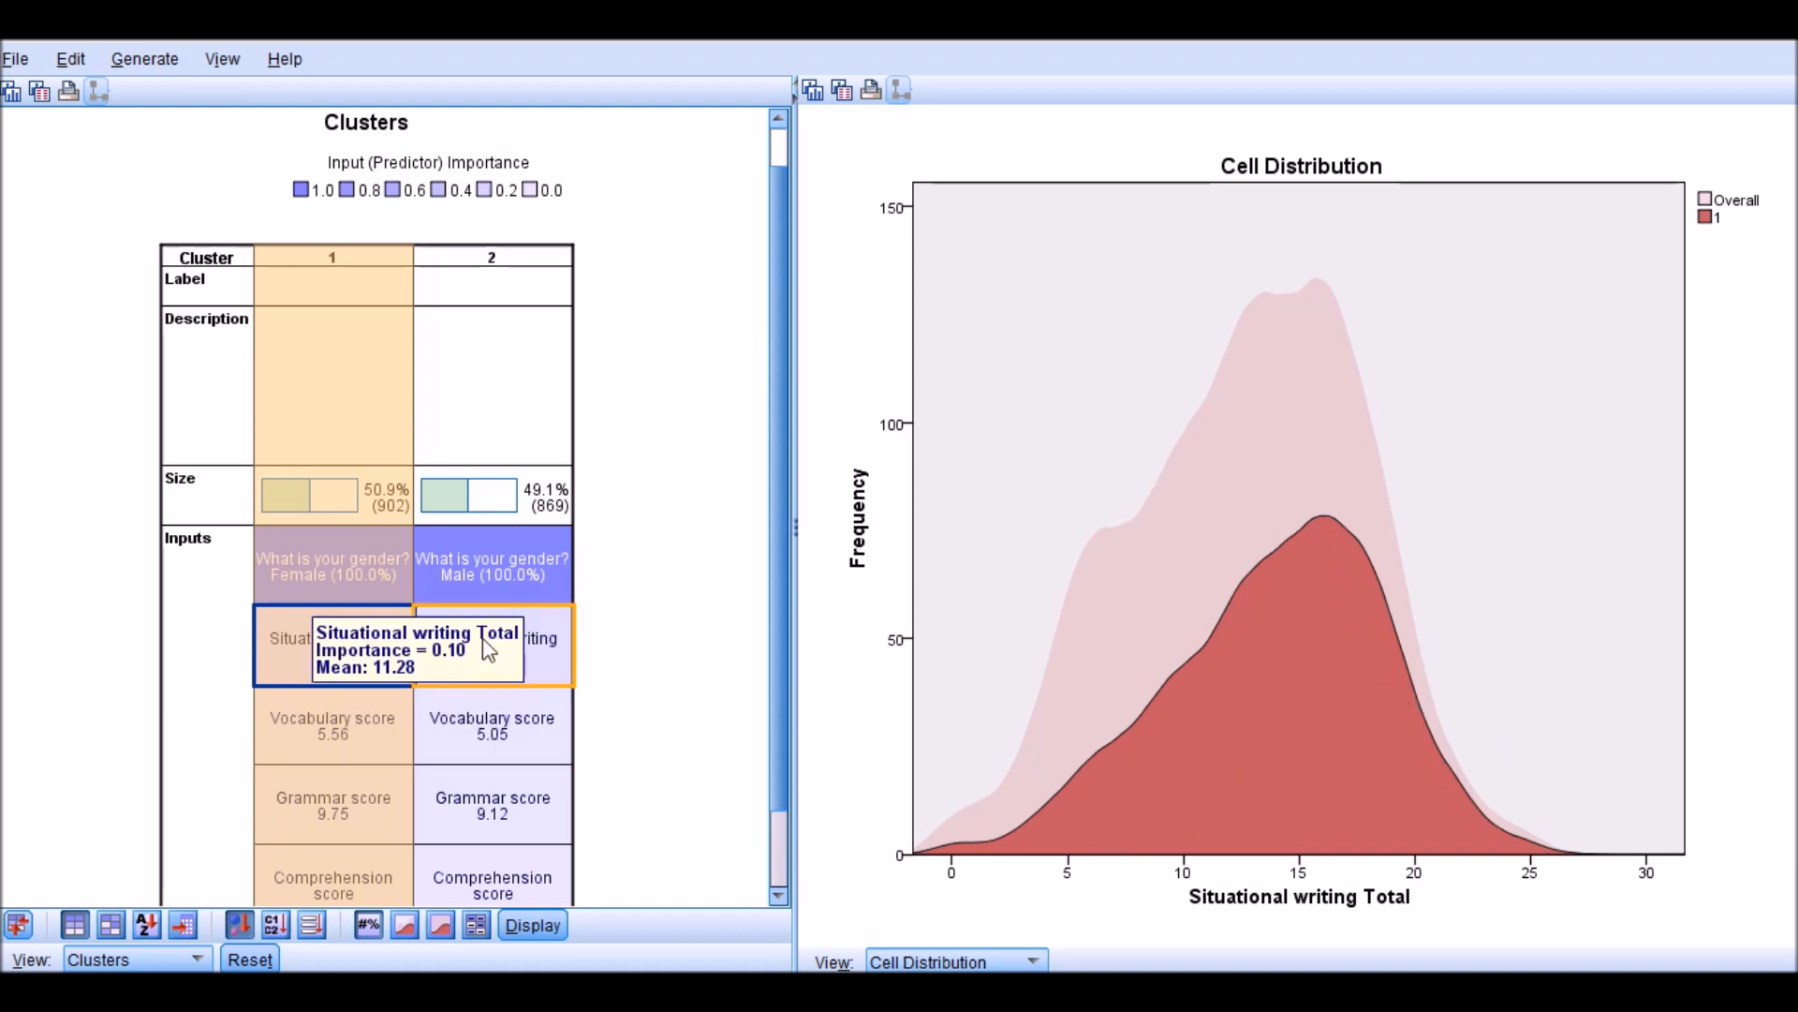
pyautogui.click(527, 637)
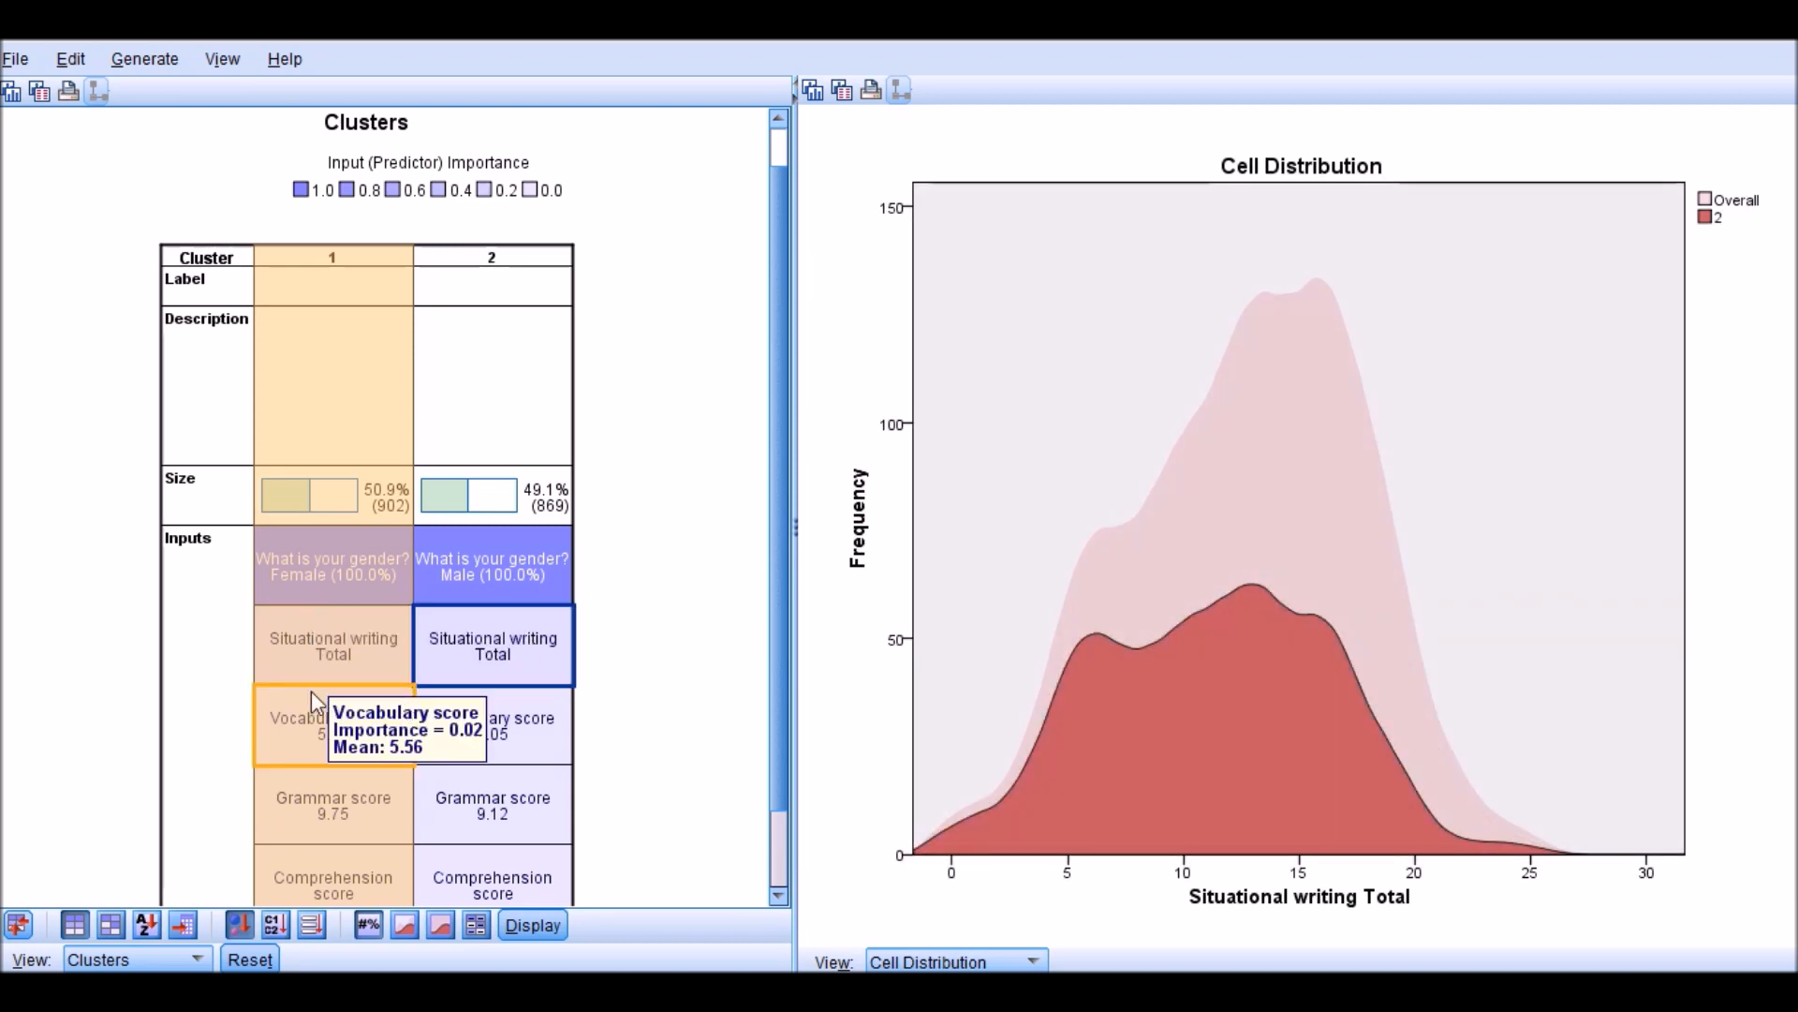
pyautogui.click(301, 647)
pyautogui.click(533, 641)
pyautogui.click(306, 644)
pyautogui.click(538, 638)
pyautogui.click(287, 663)
# View the Cell Distribution charts of clusters 1 and 2 for the vocabulary score and the grammar score.
pyautogui.scroll(-2, 600, 590)
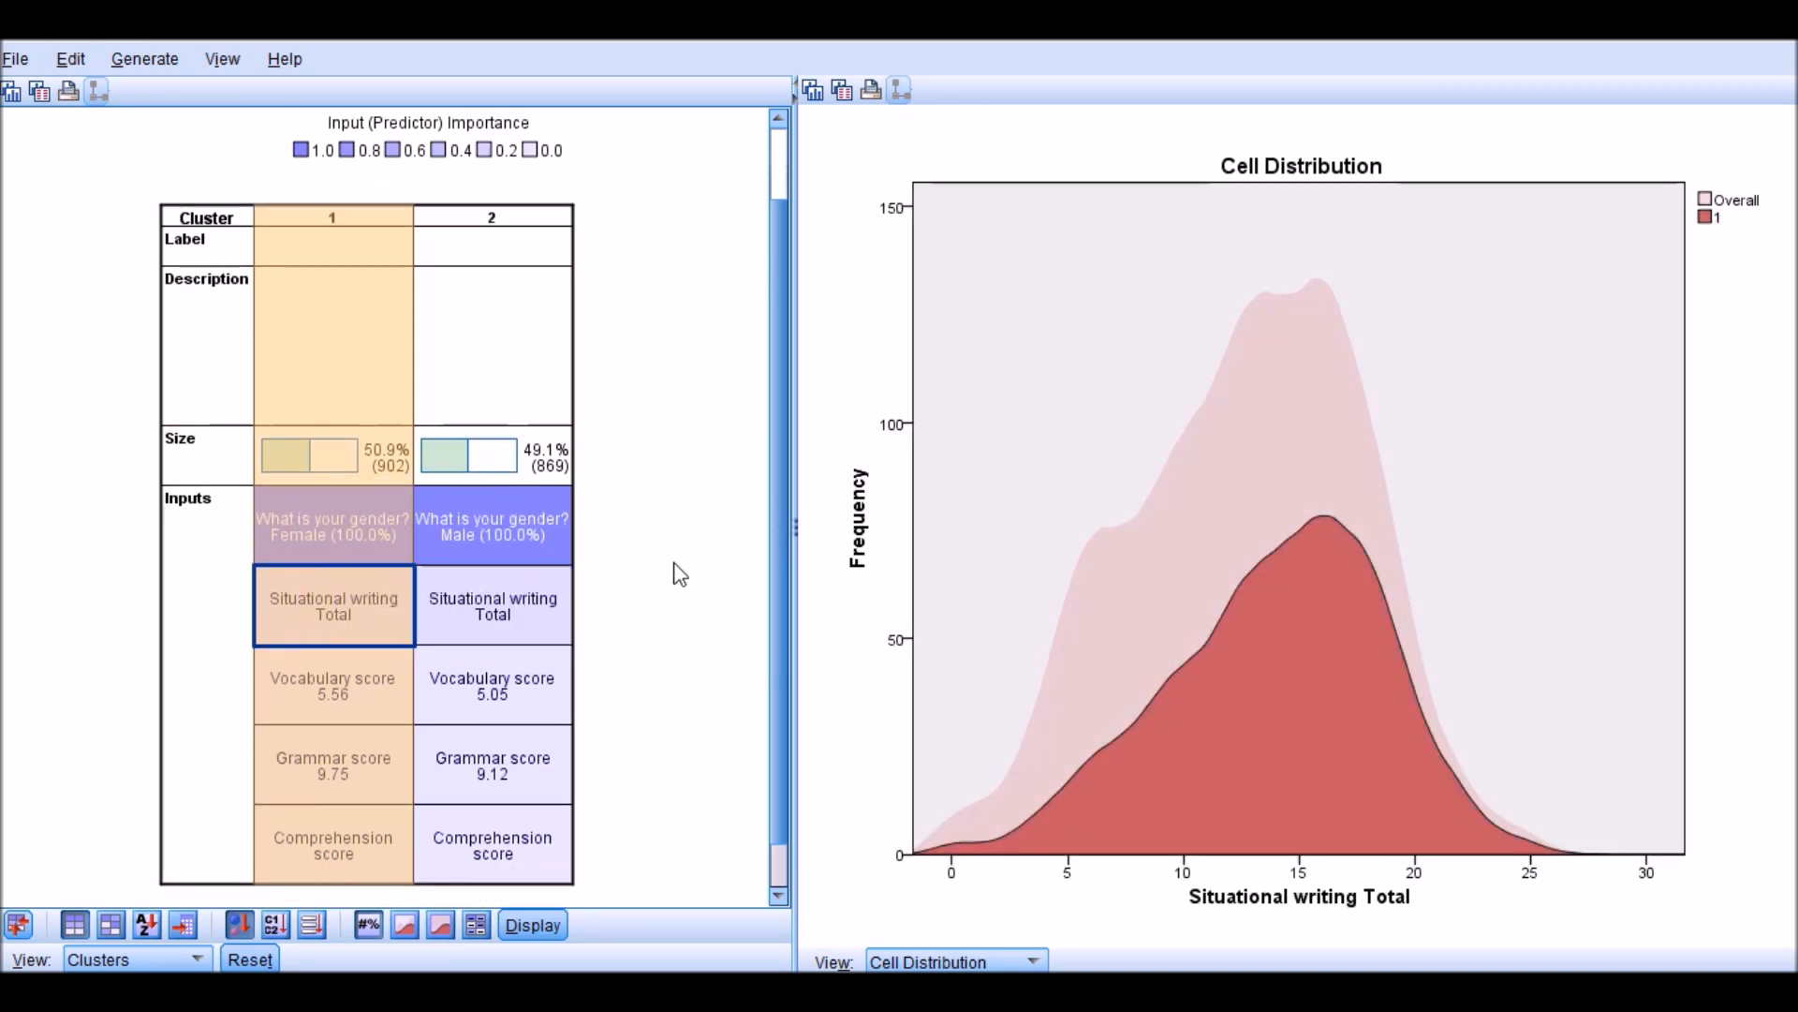
pyautogui.scroll(-1, 694, 582)
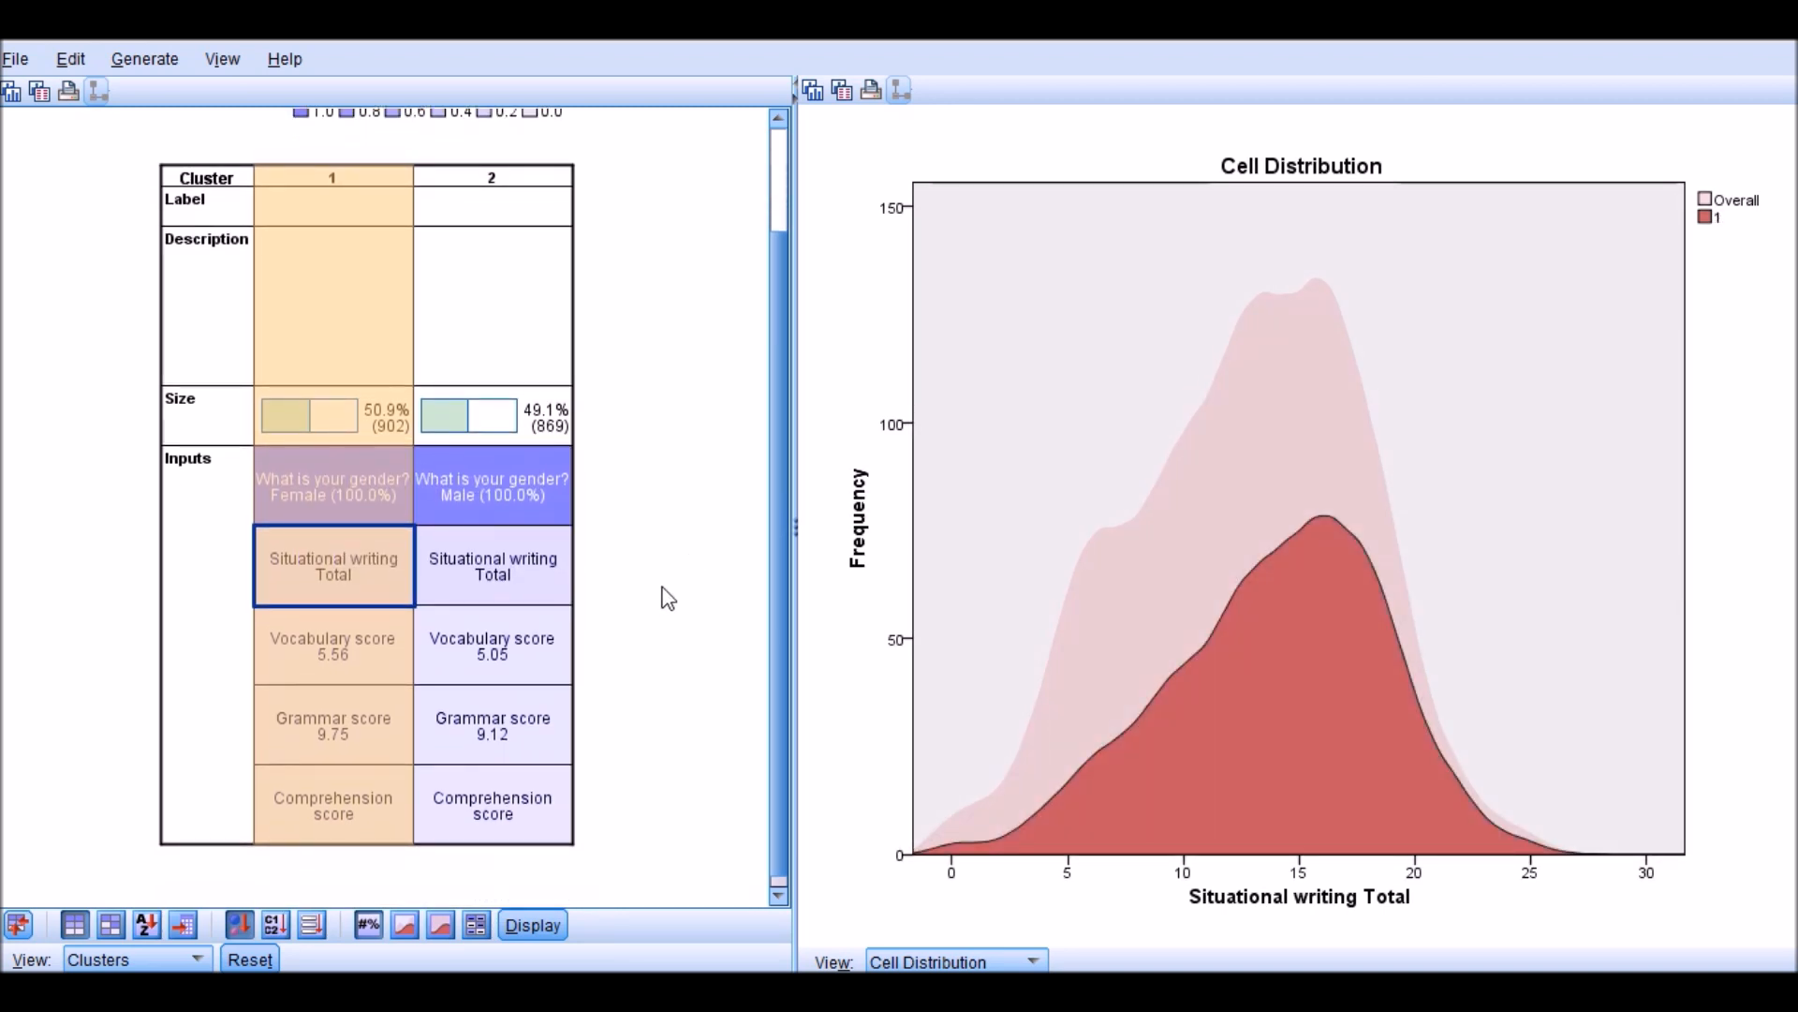
pyautogui.click(289, 661)
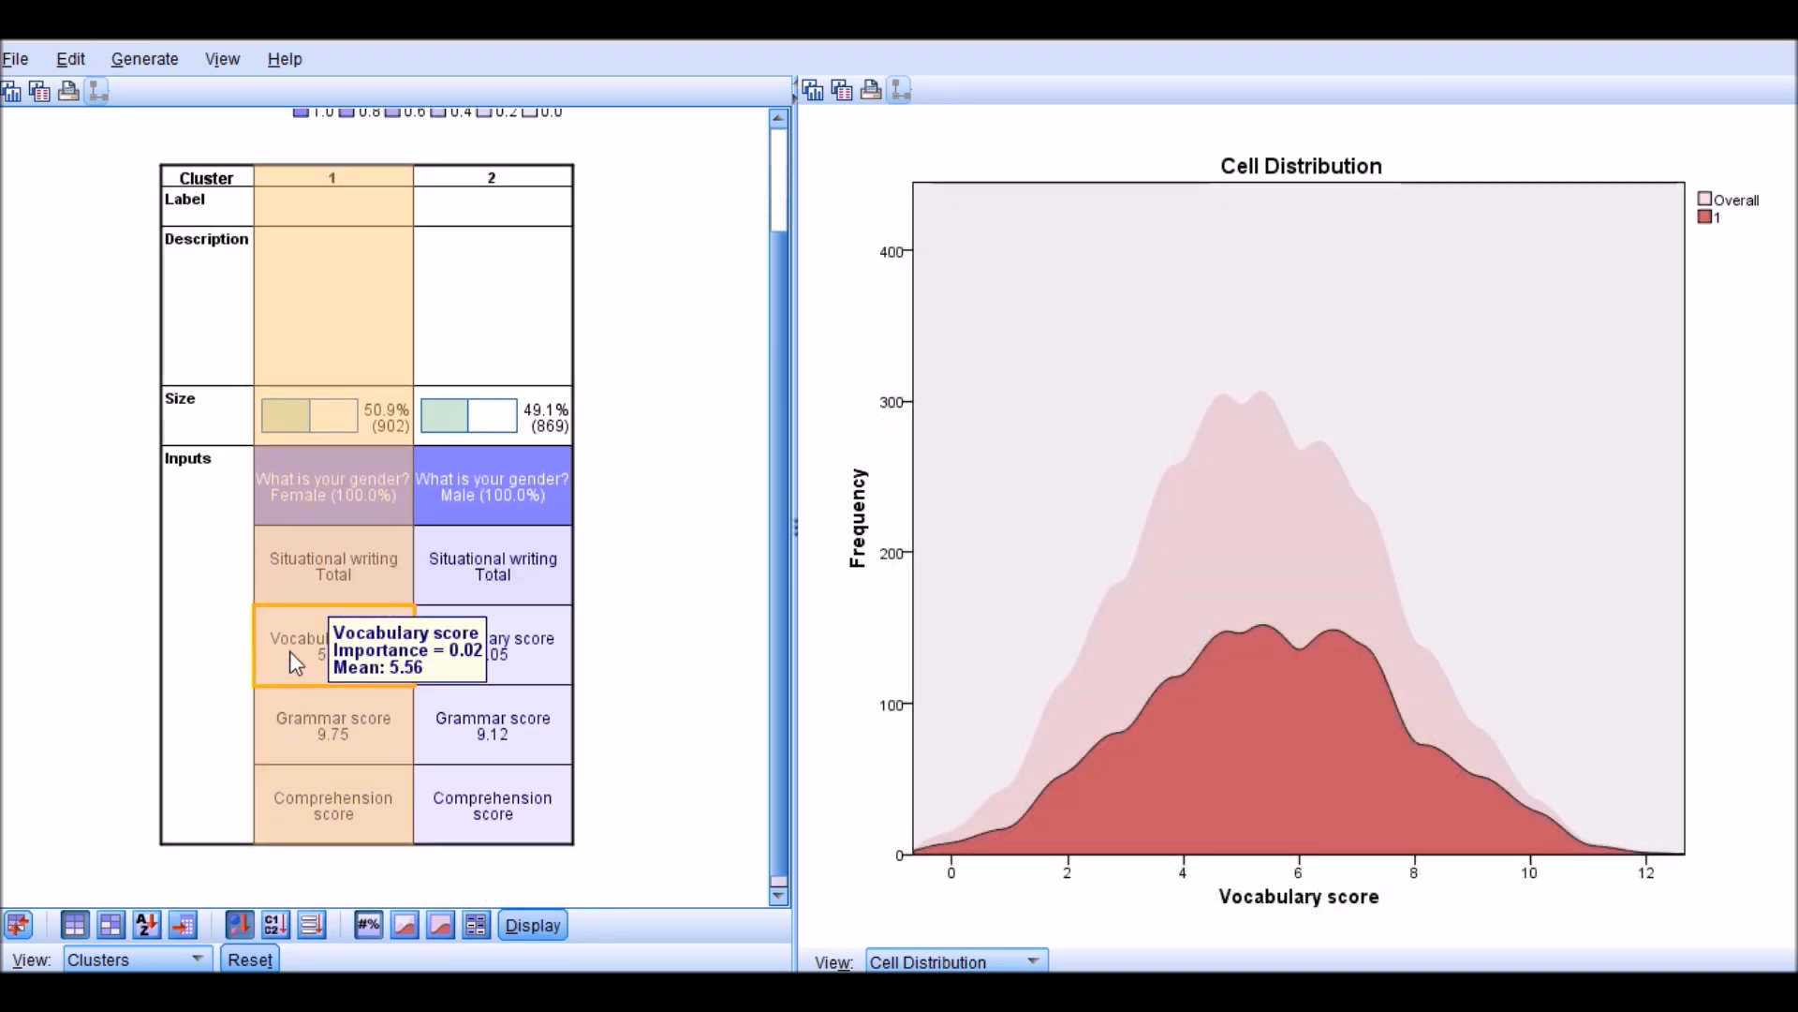
pyautogui.click(525, 665)
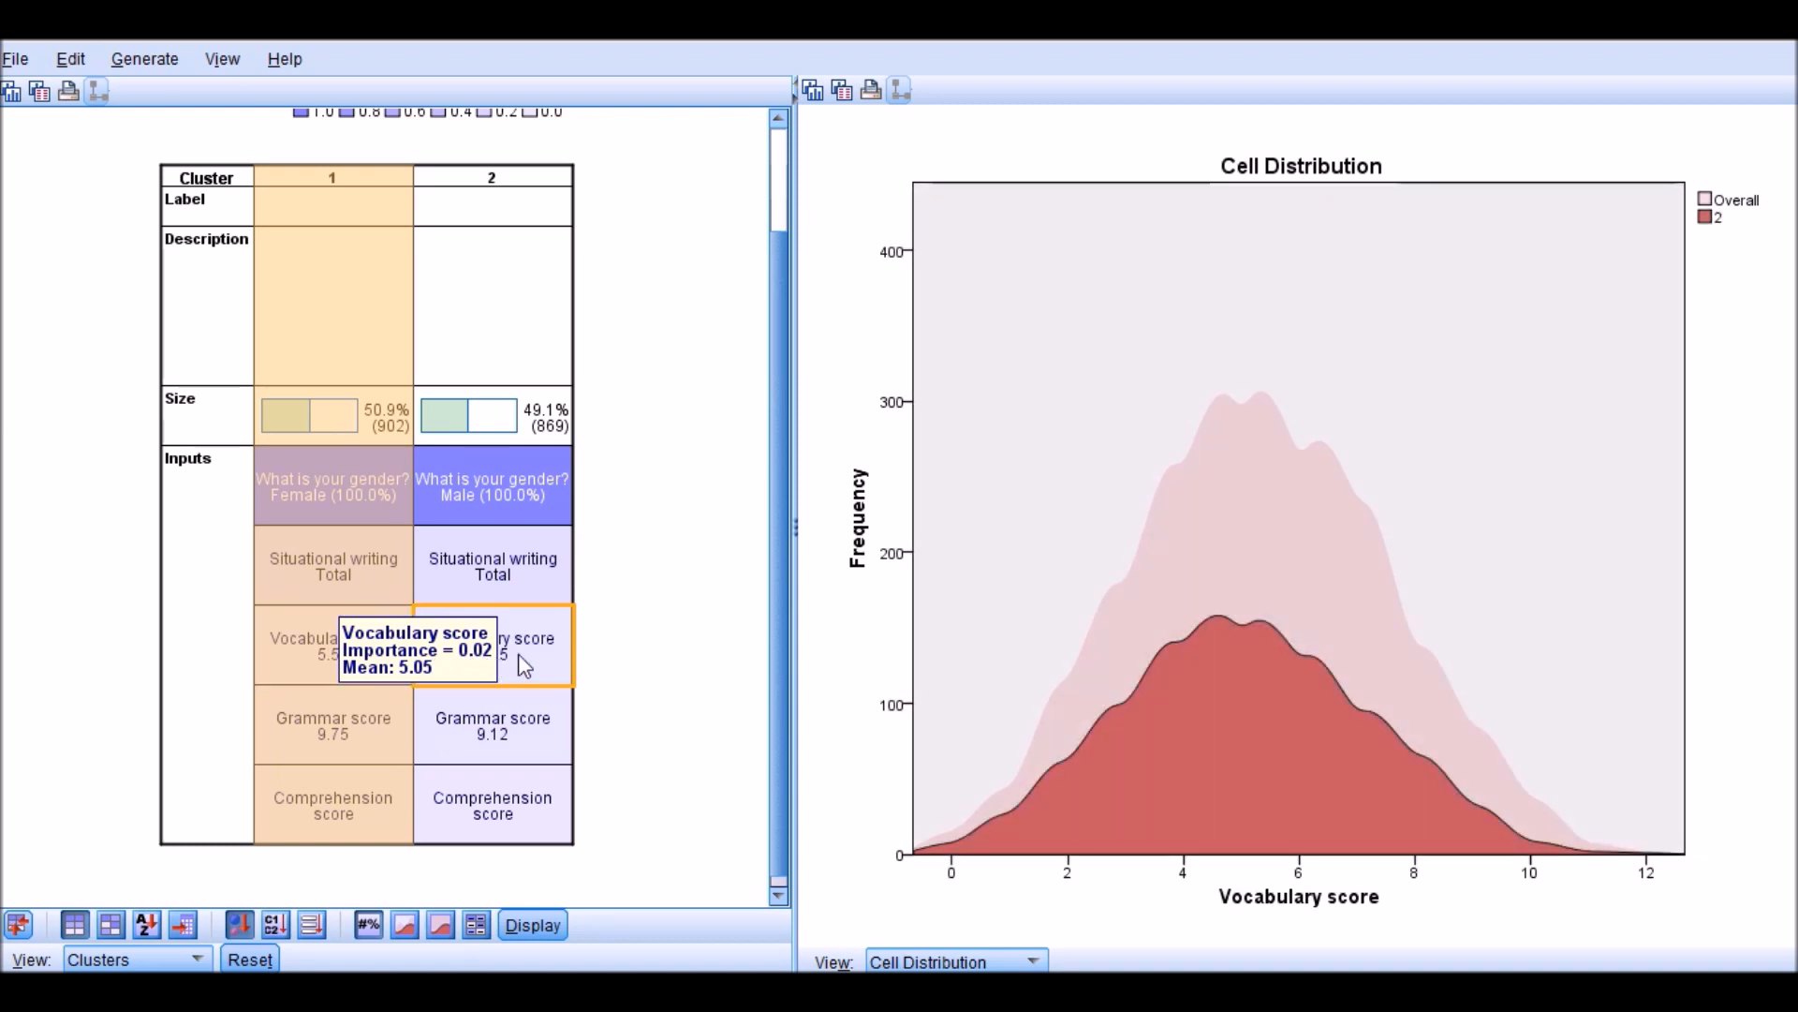
pyautogui.click(305, 736)
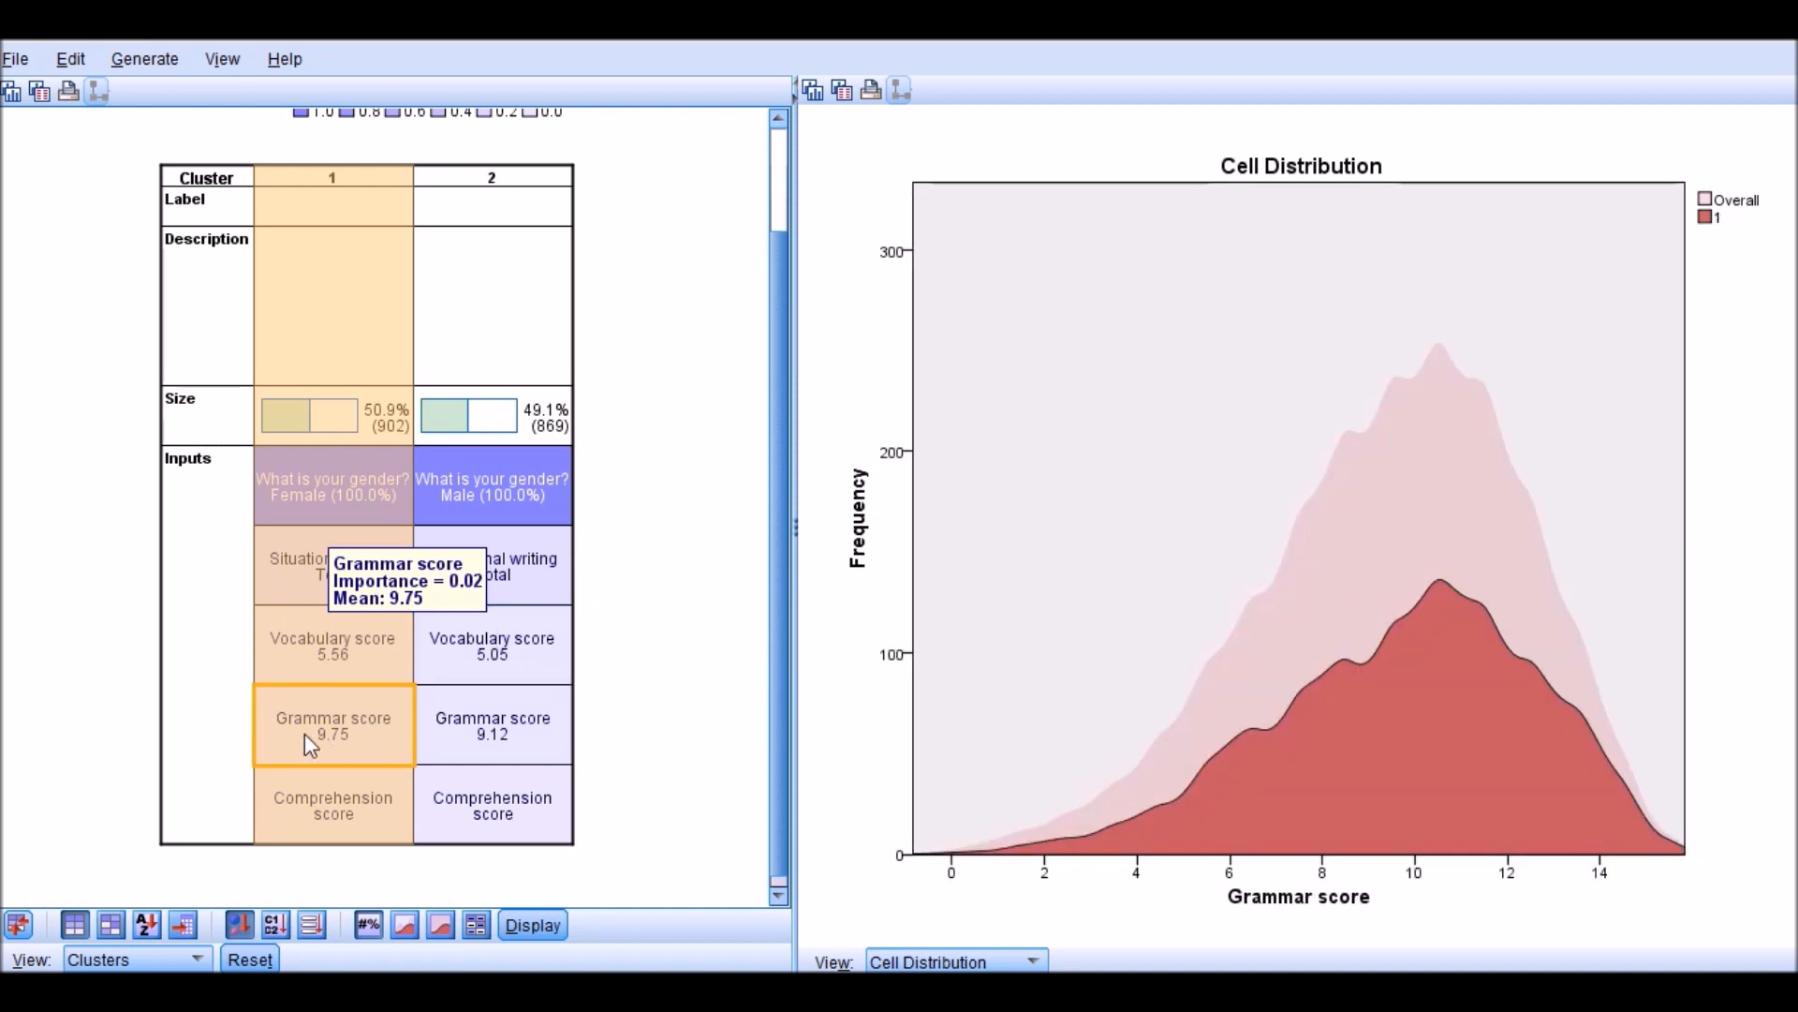
pyautogui.click(455, 739)
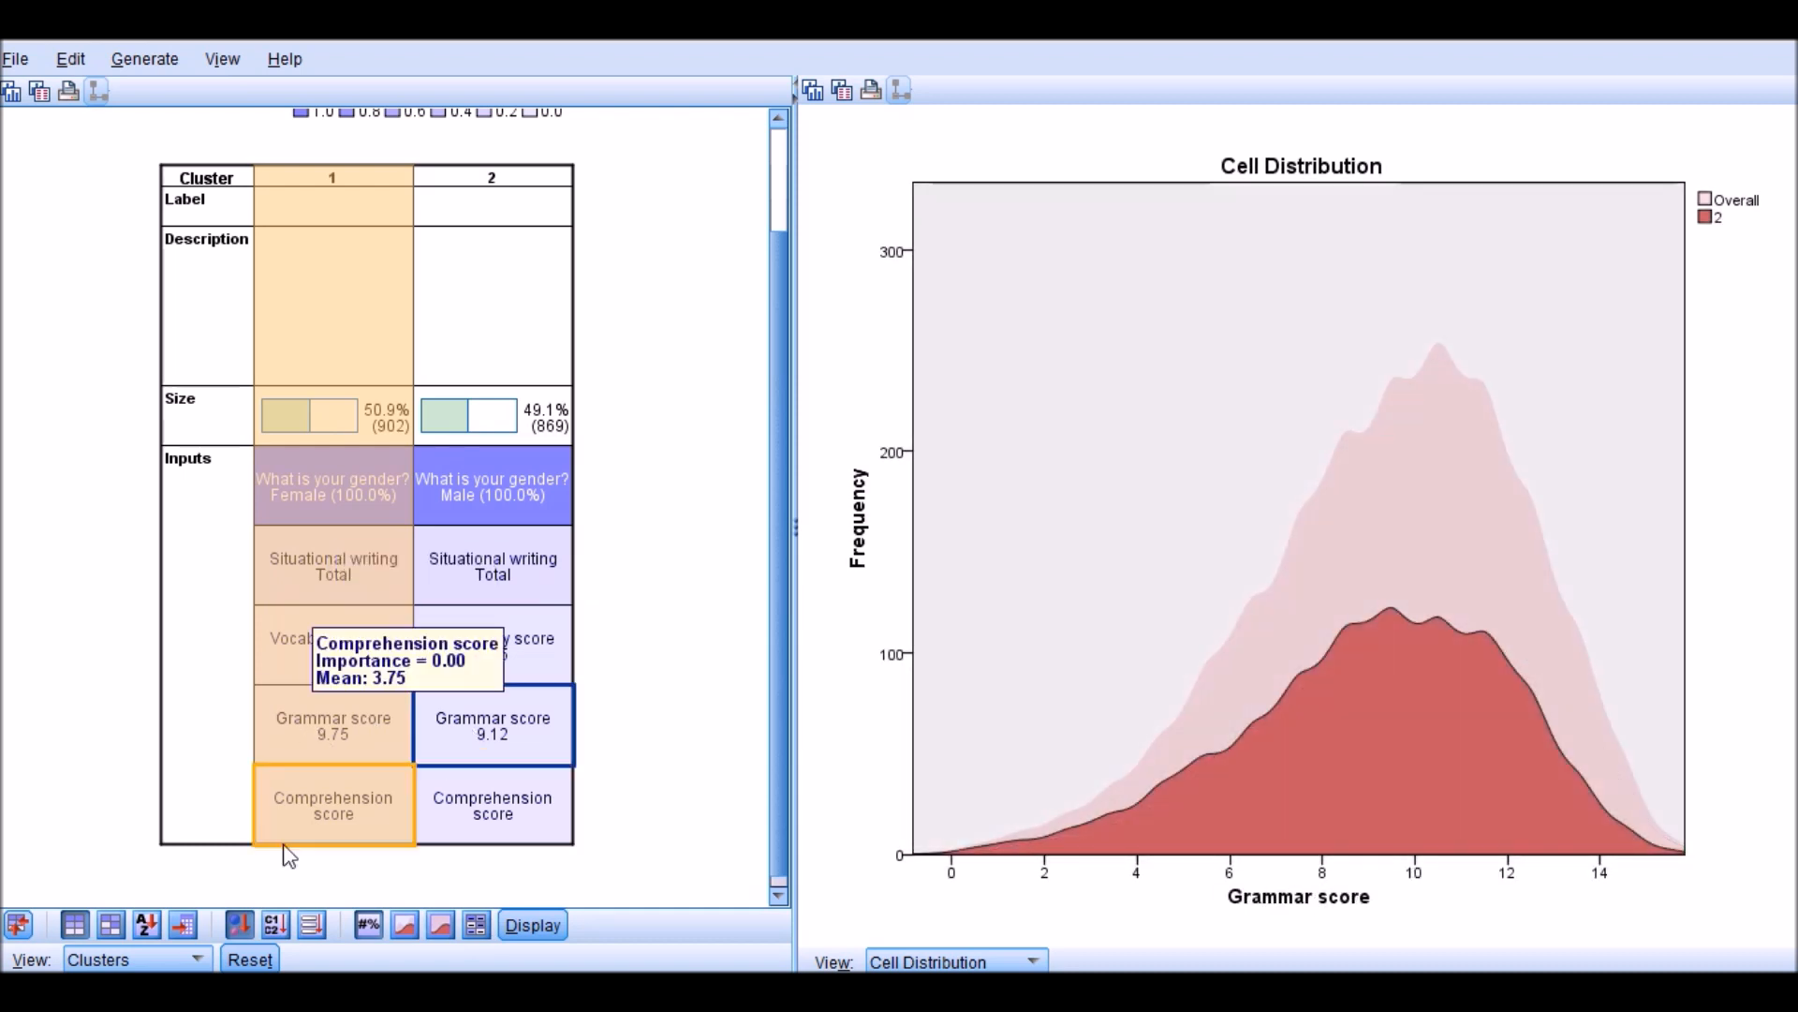
# Compare the Cell Distribution charts of clusters 1 and 2 for the comprehension score.
pyautogui.click(300, 823)
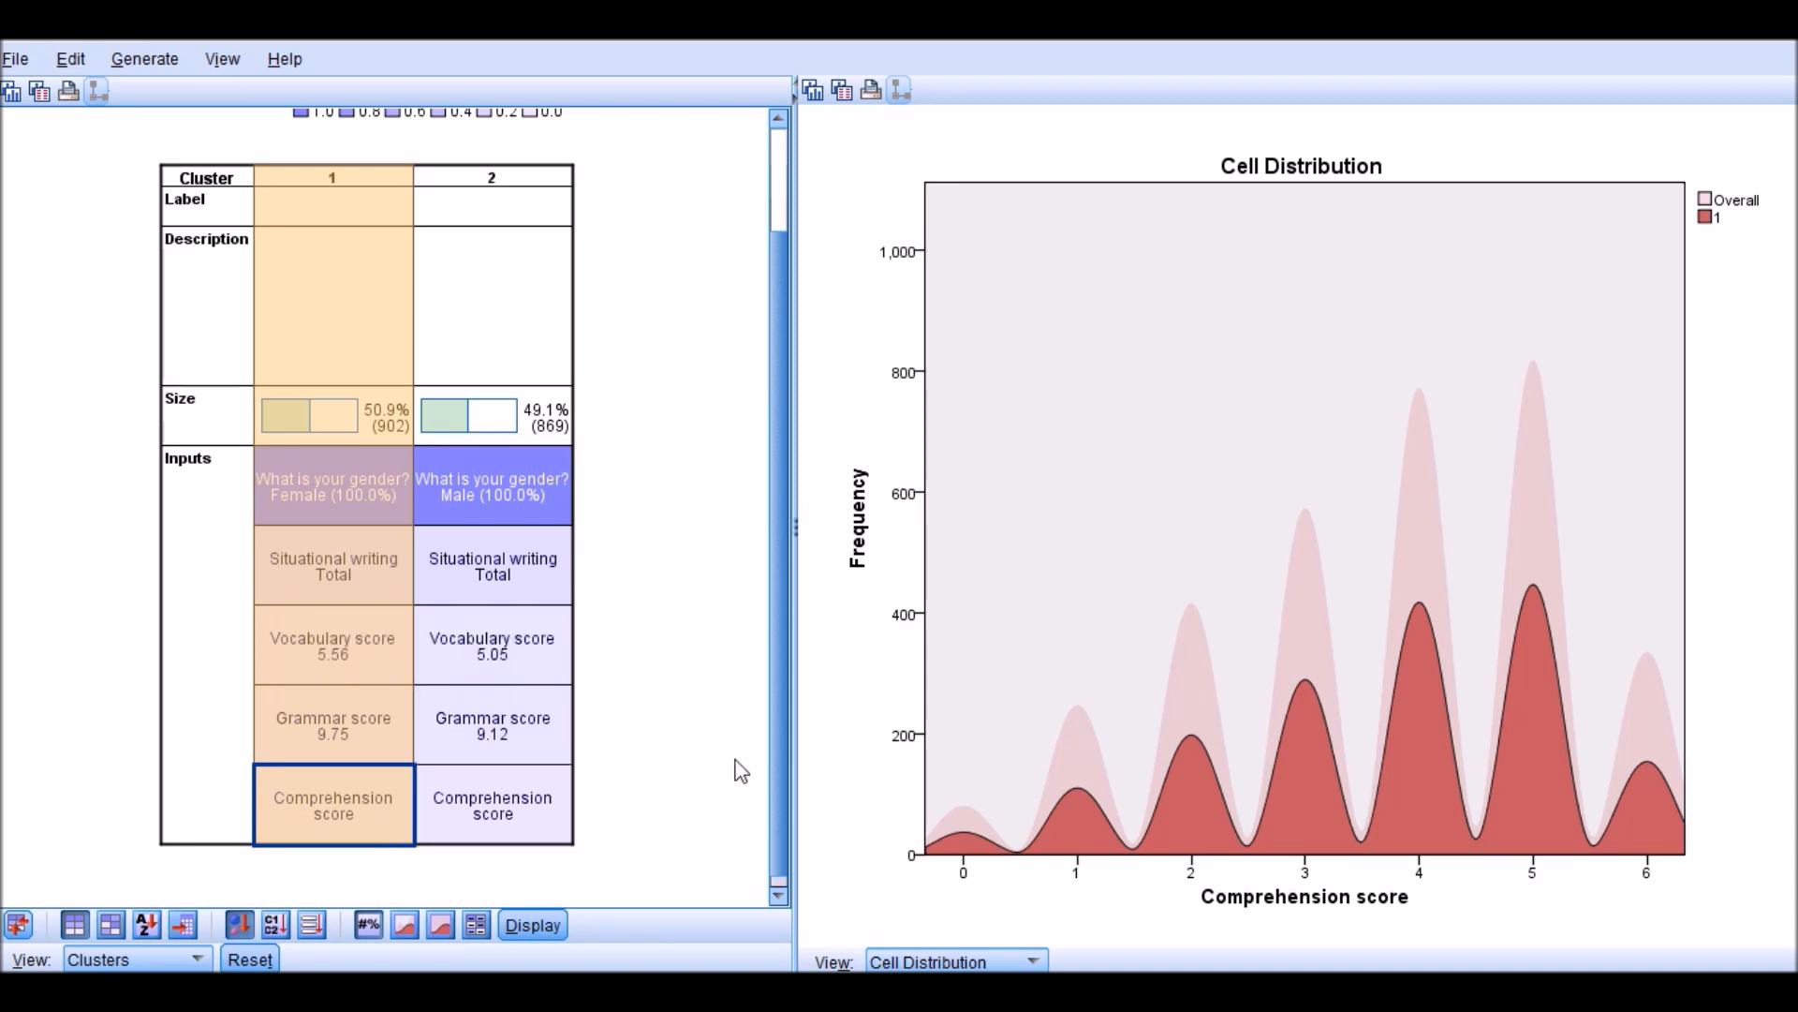
pyautogui.scroll(1, 702, 792)
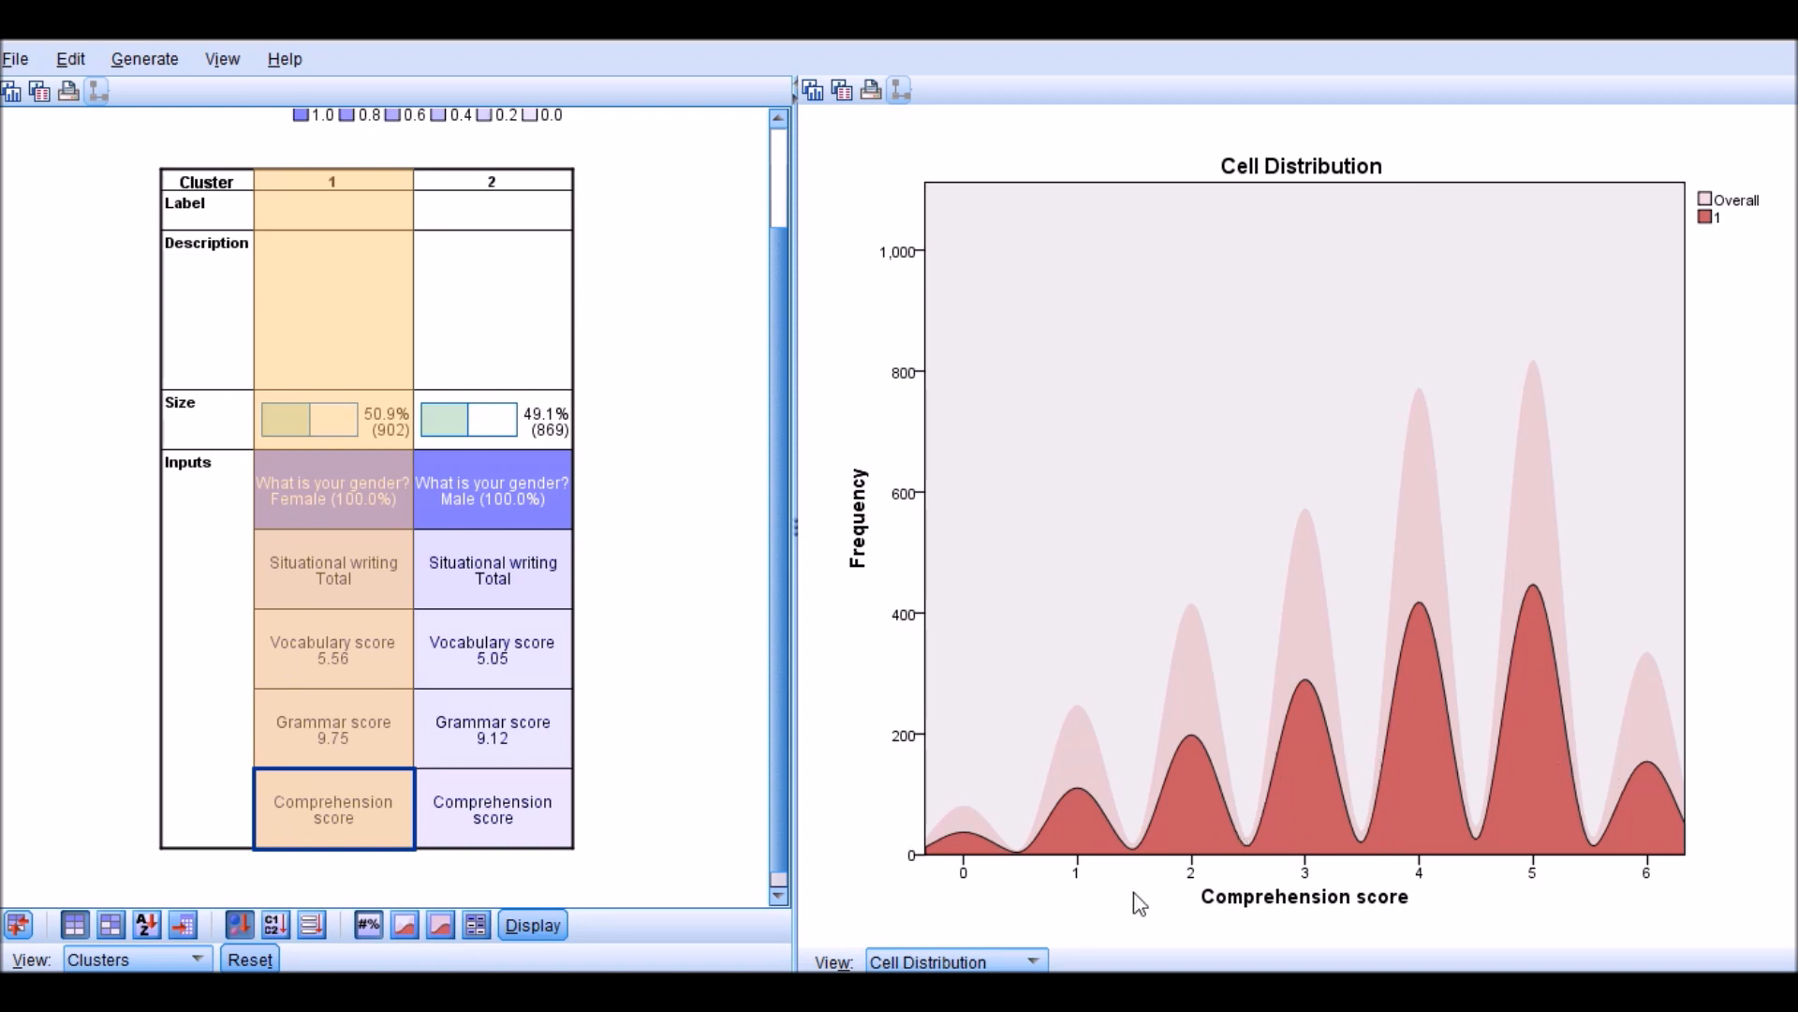
pyautogui.click(486, 817)
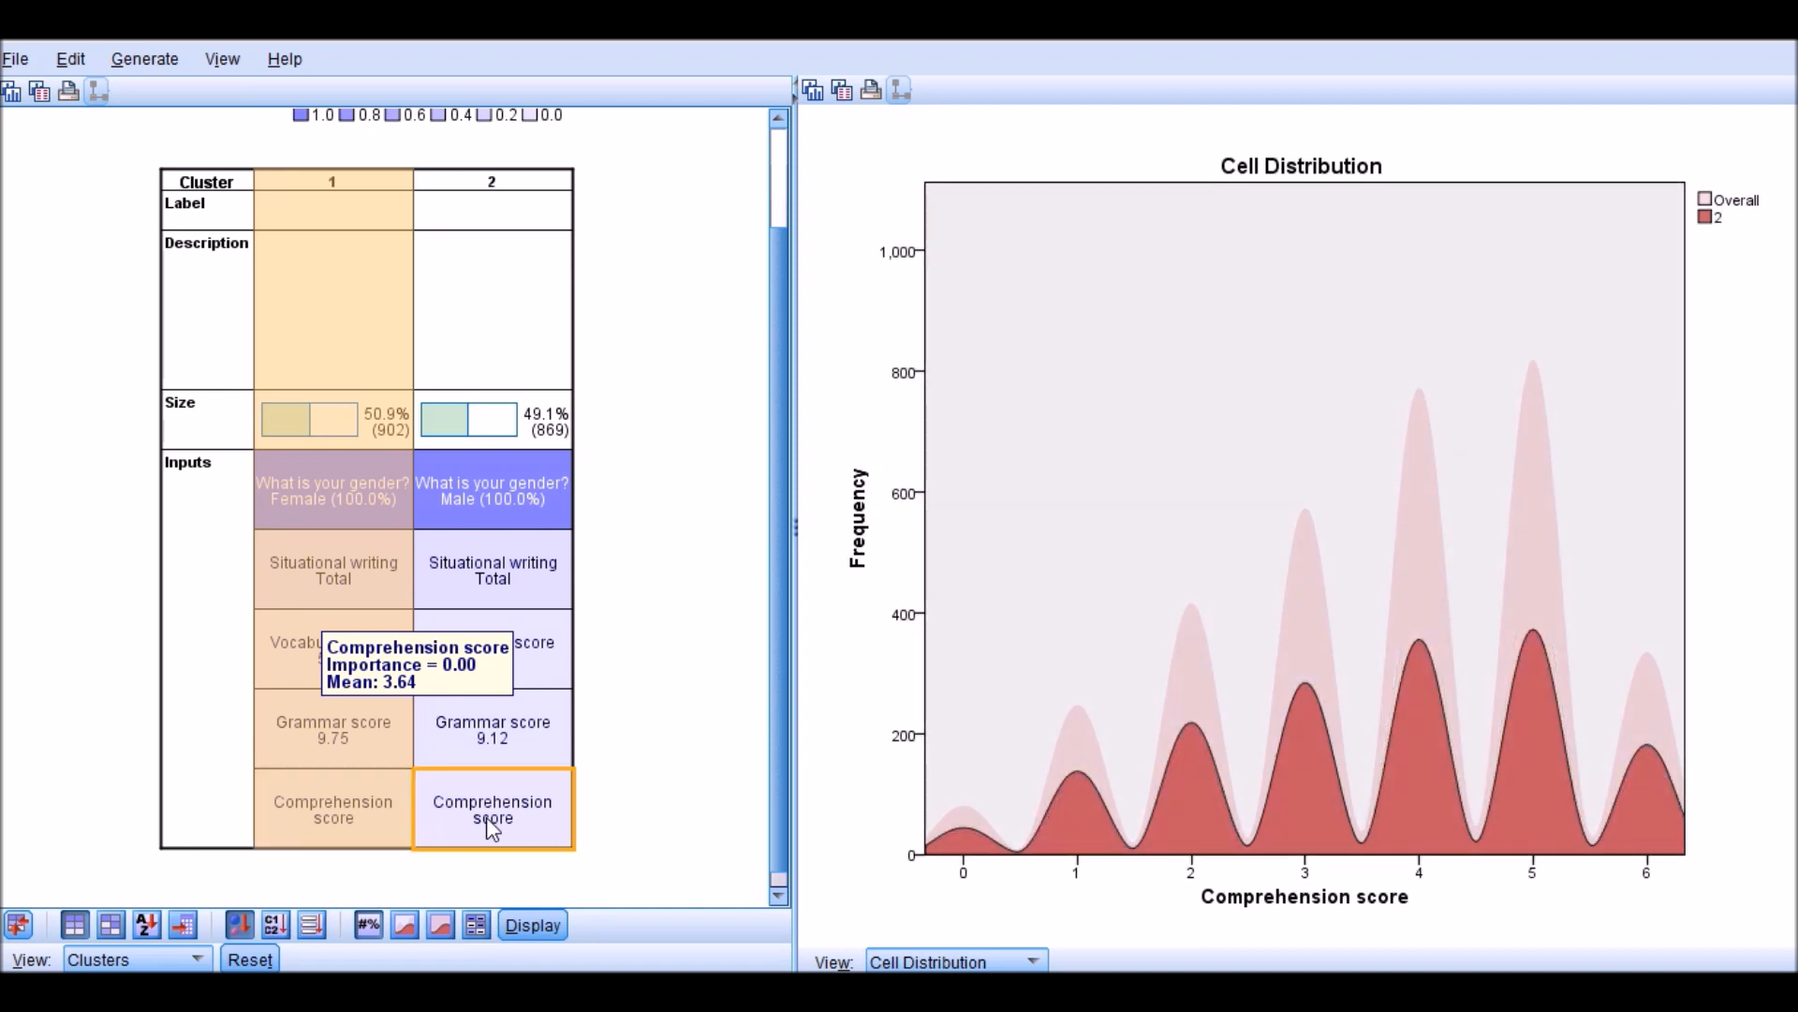
pyautogui.click(342, 815)
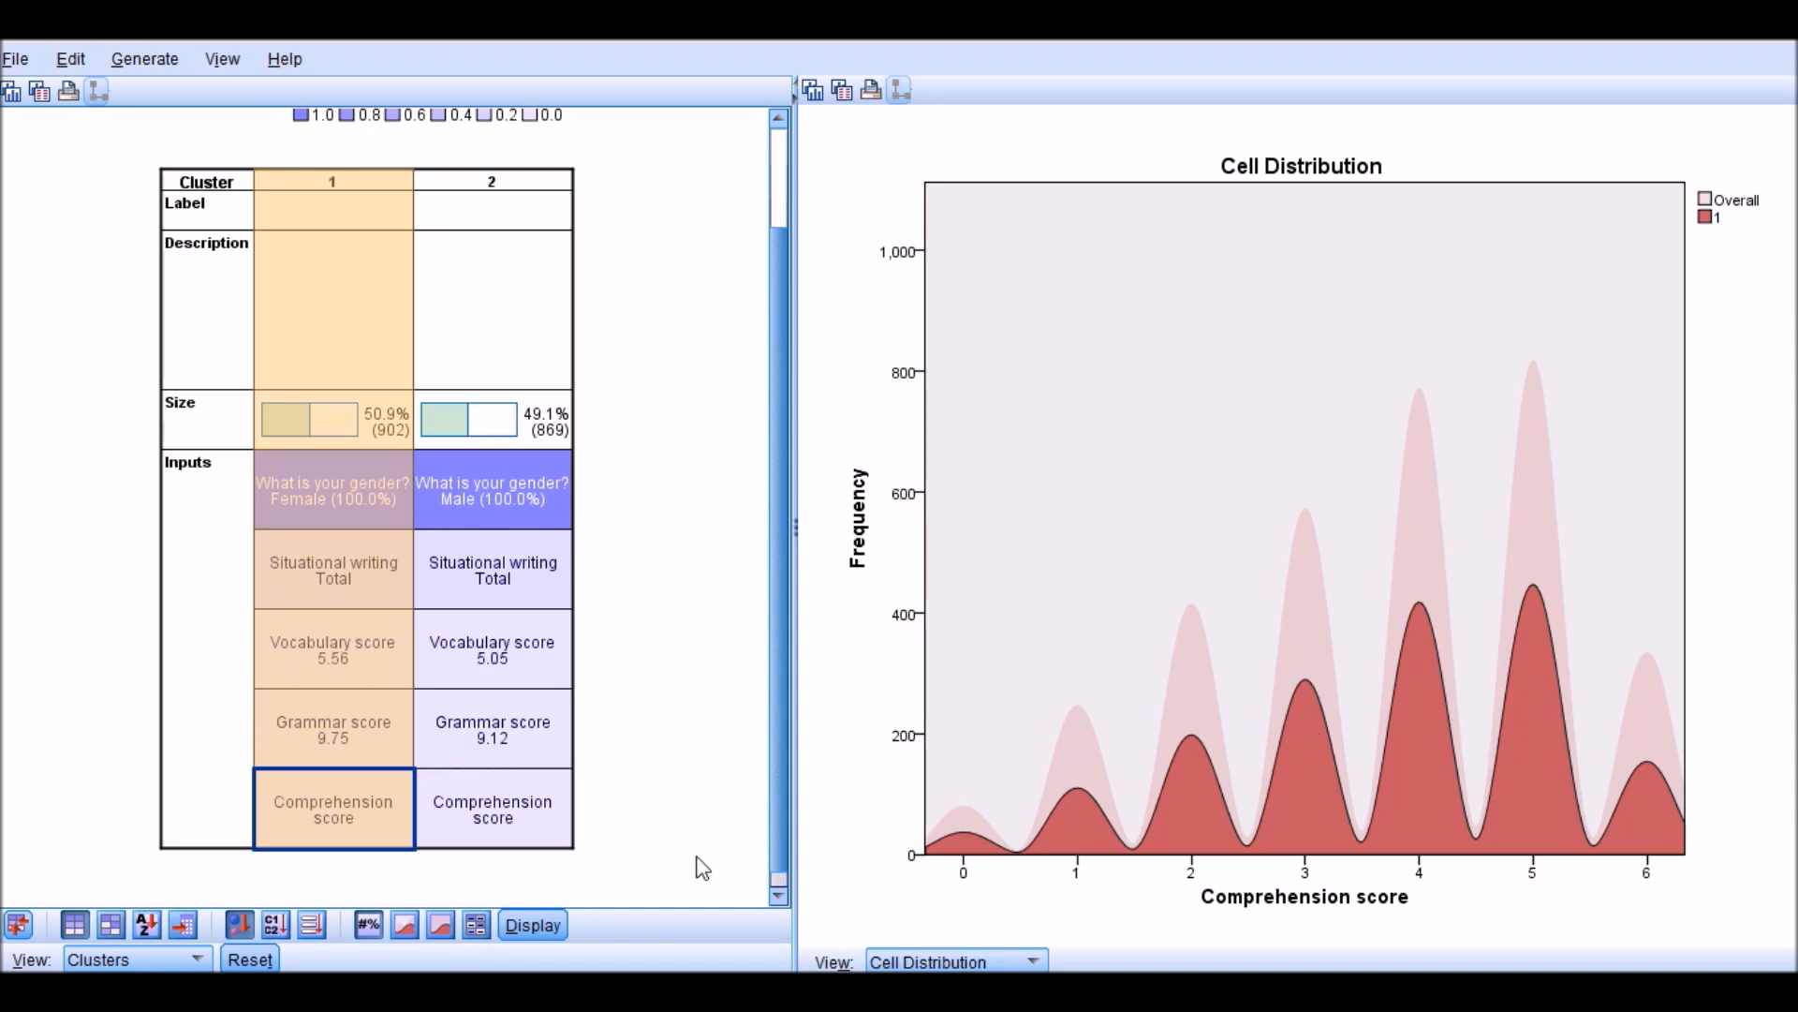
pyautogui.click(489, 824)
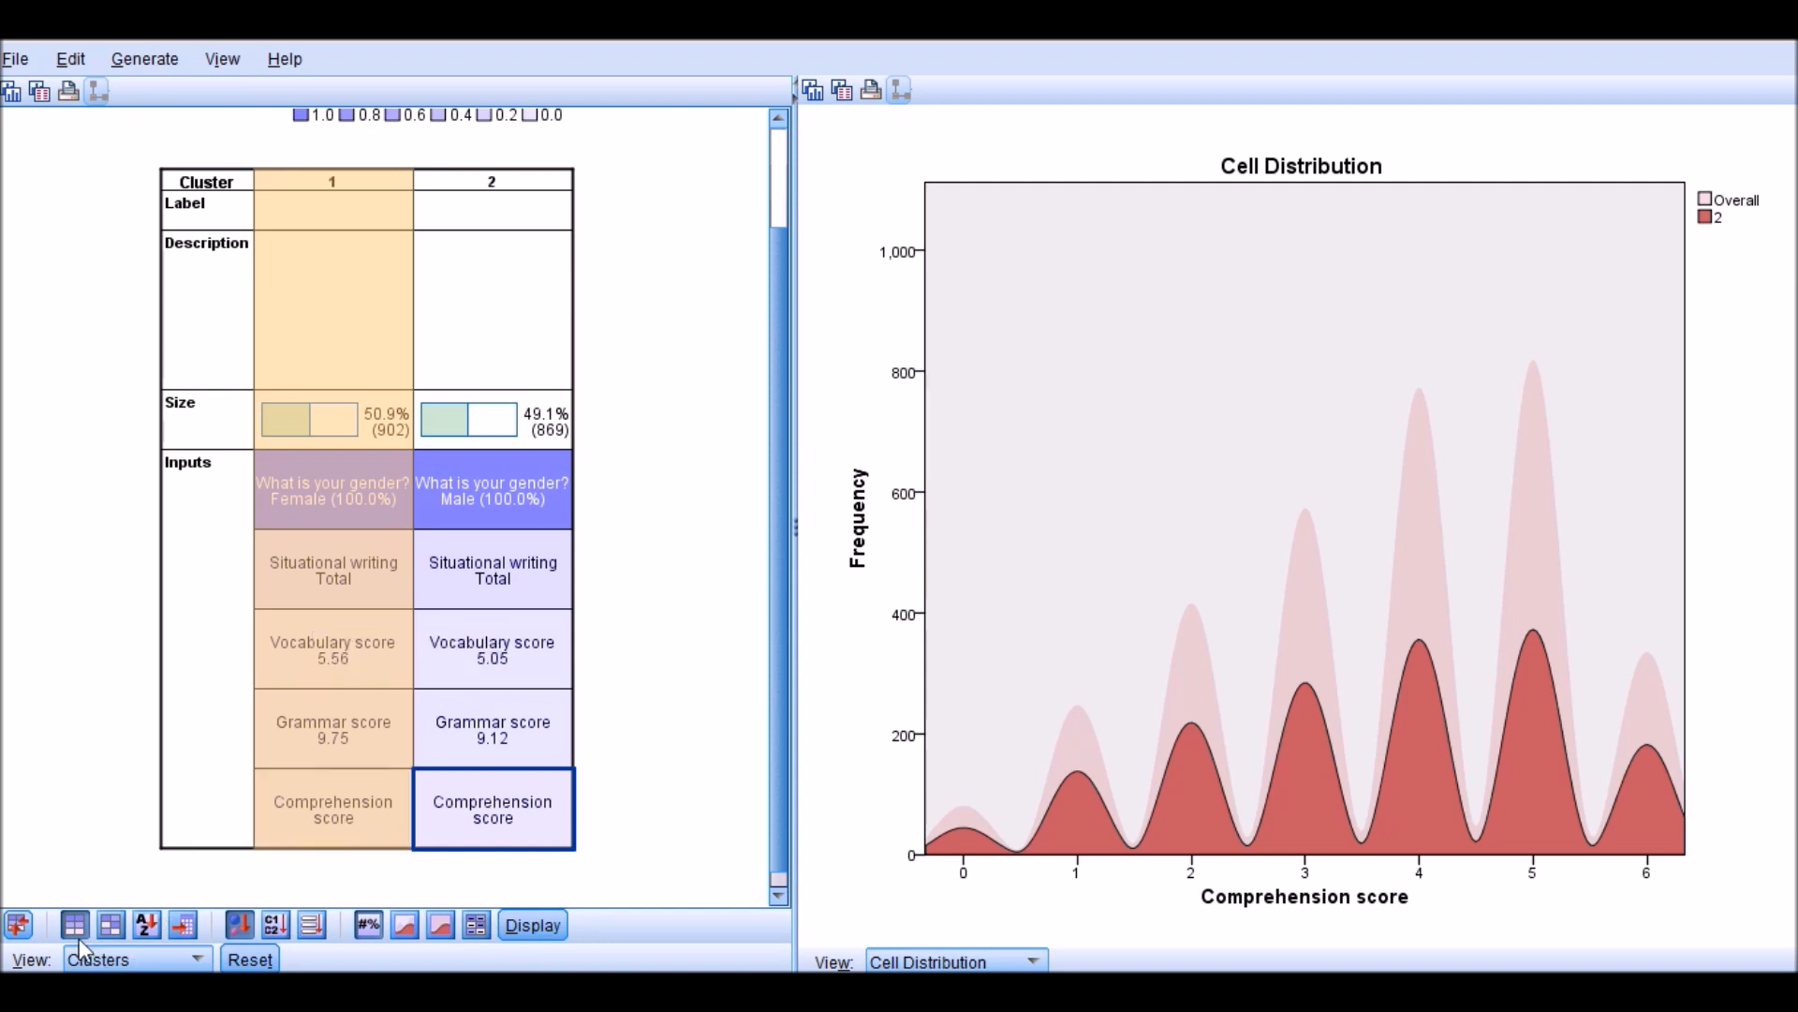
# Check the display options of the Clusters view without changing them and reset the viewer to the Model Summary and Cluster Sizes views.
pyautogui.click(229, 915)
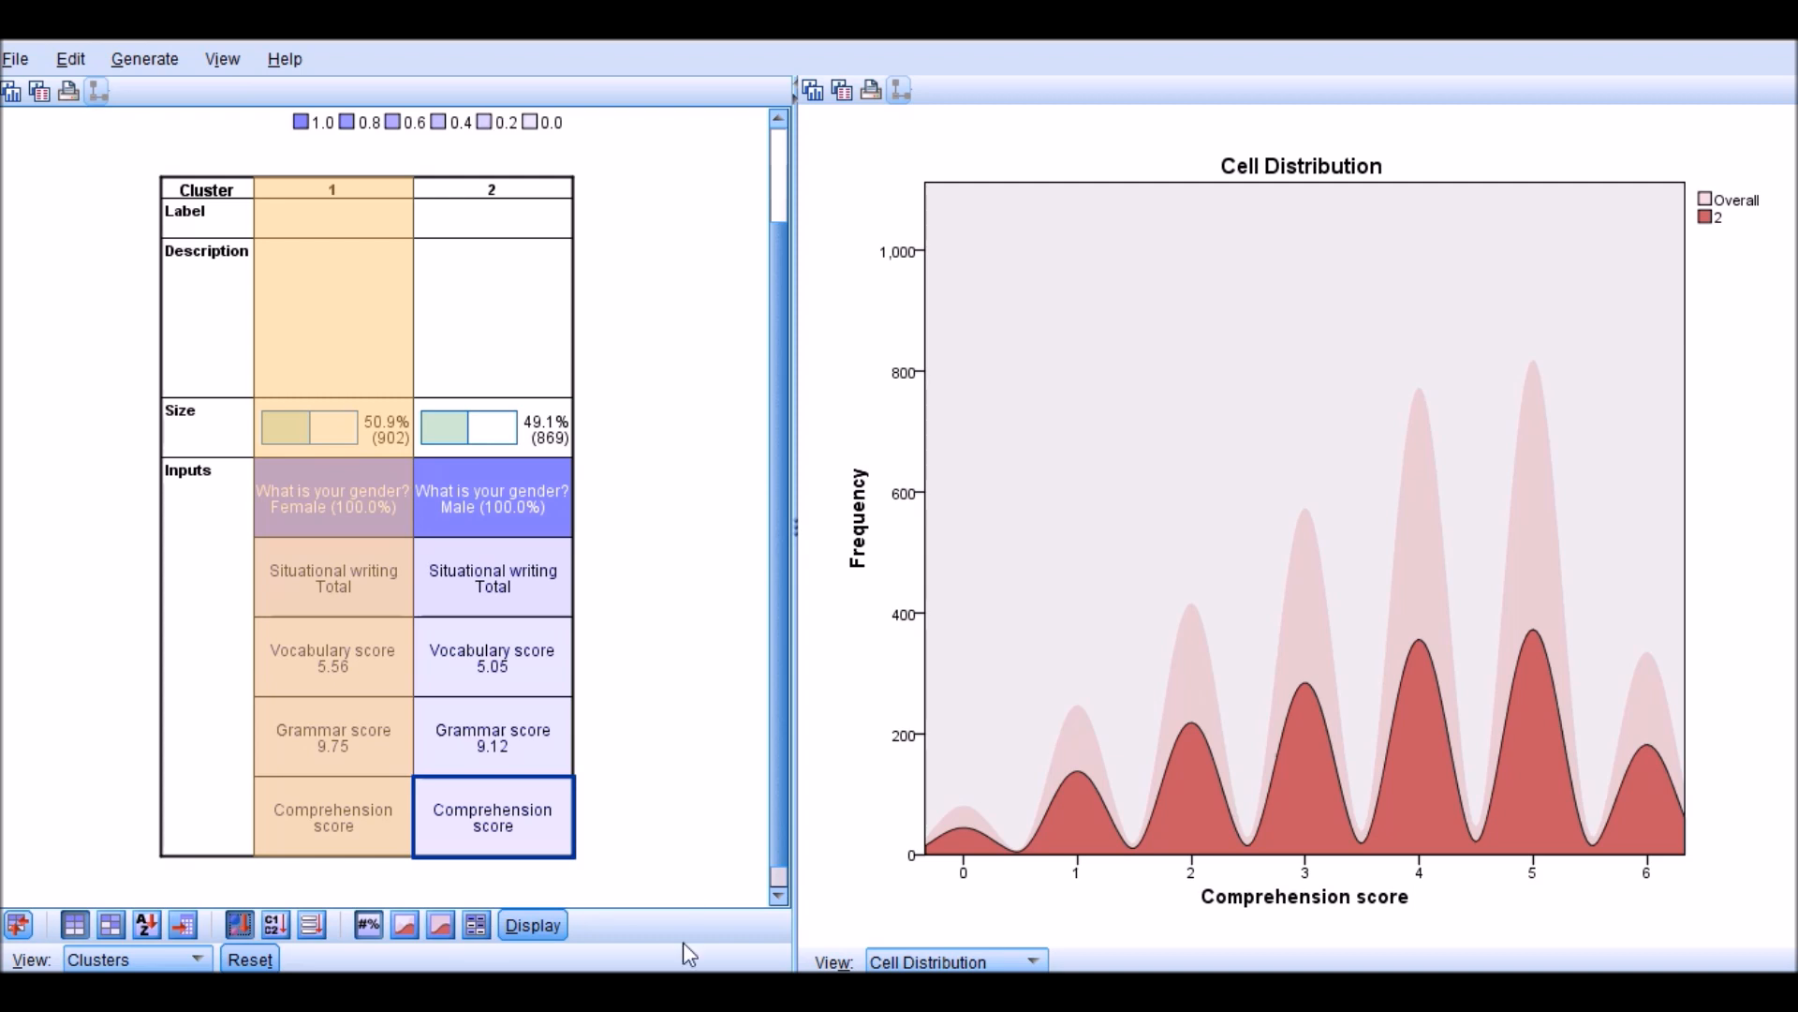
pyautogui.click(540, 930)
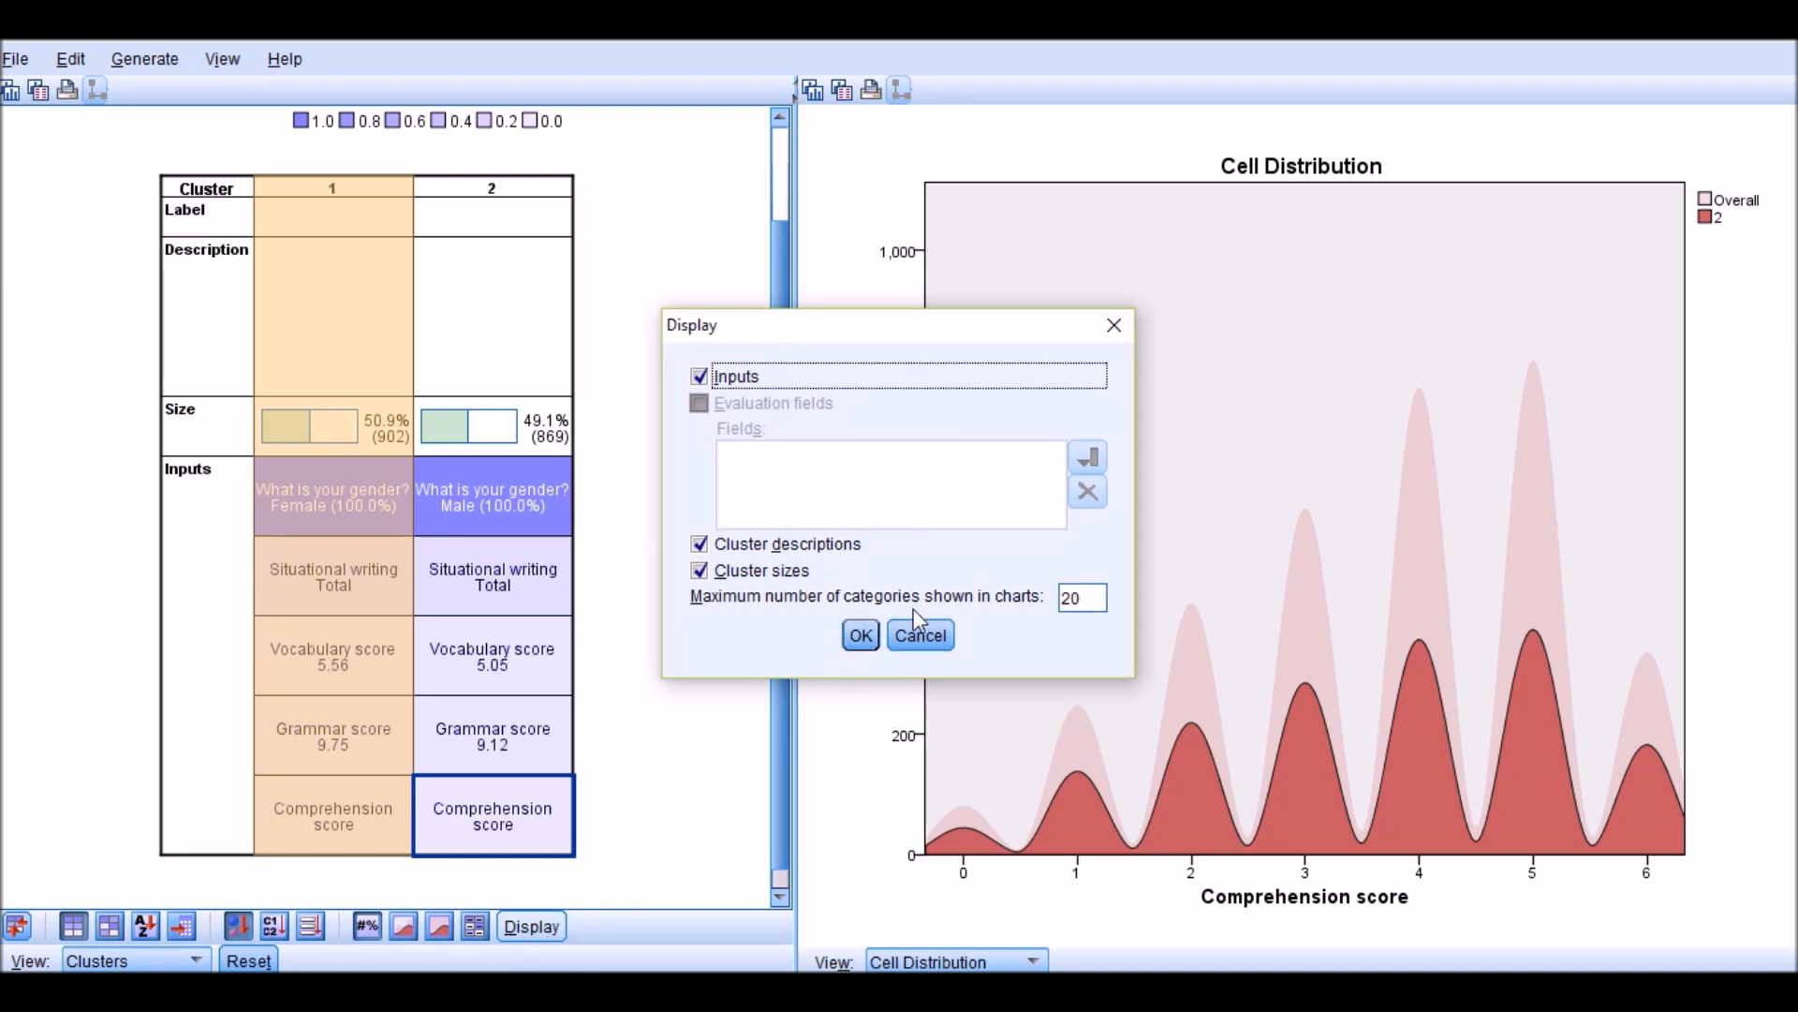
pyautogui.click(921, 636)
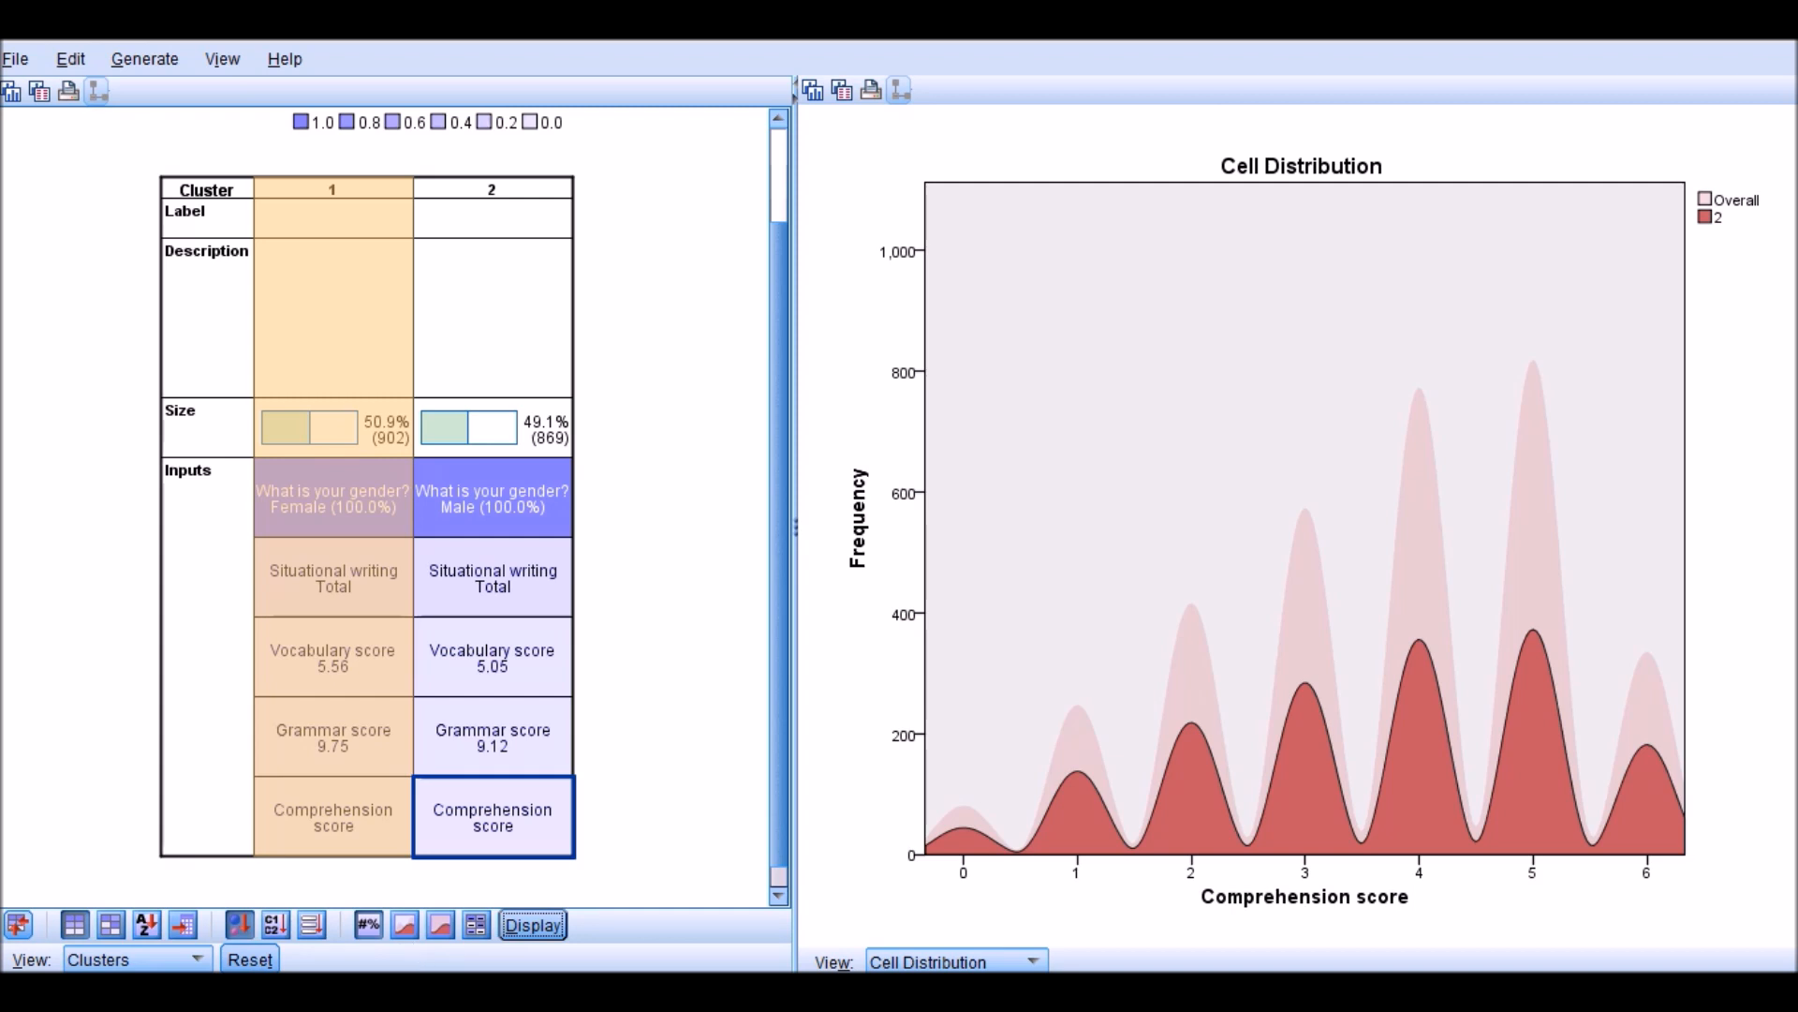
pyautogui.click(251, 960)
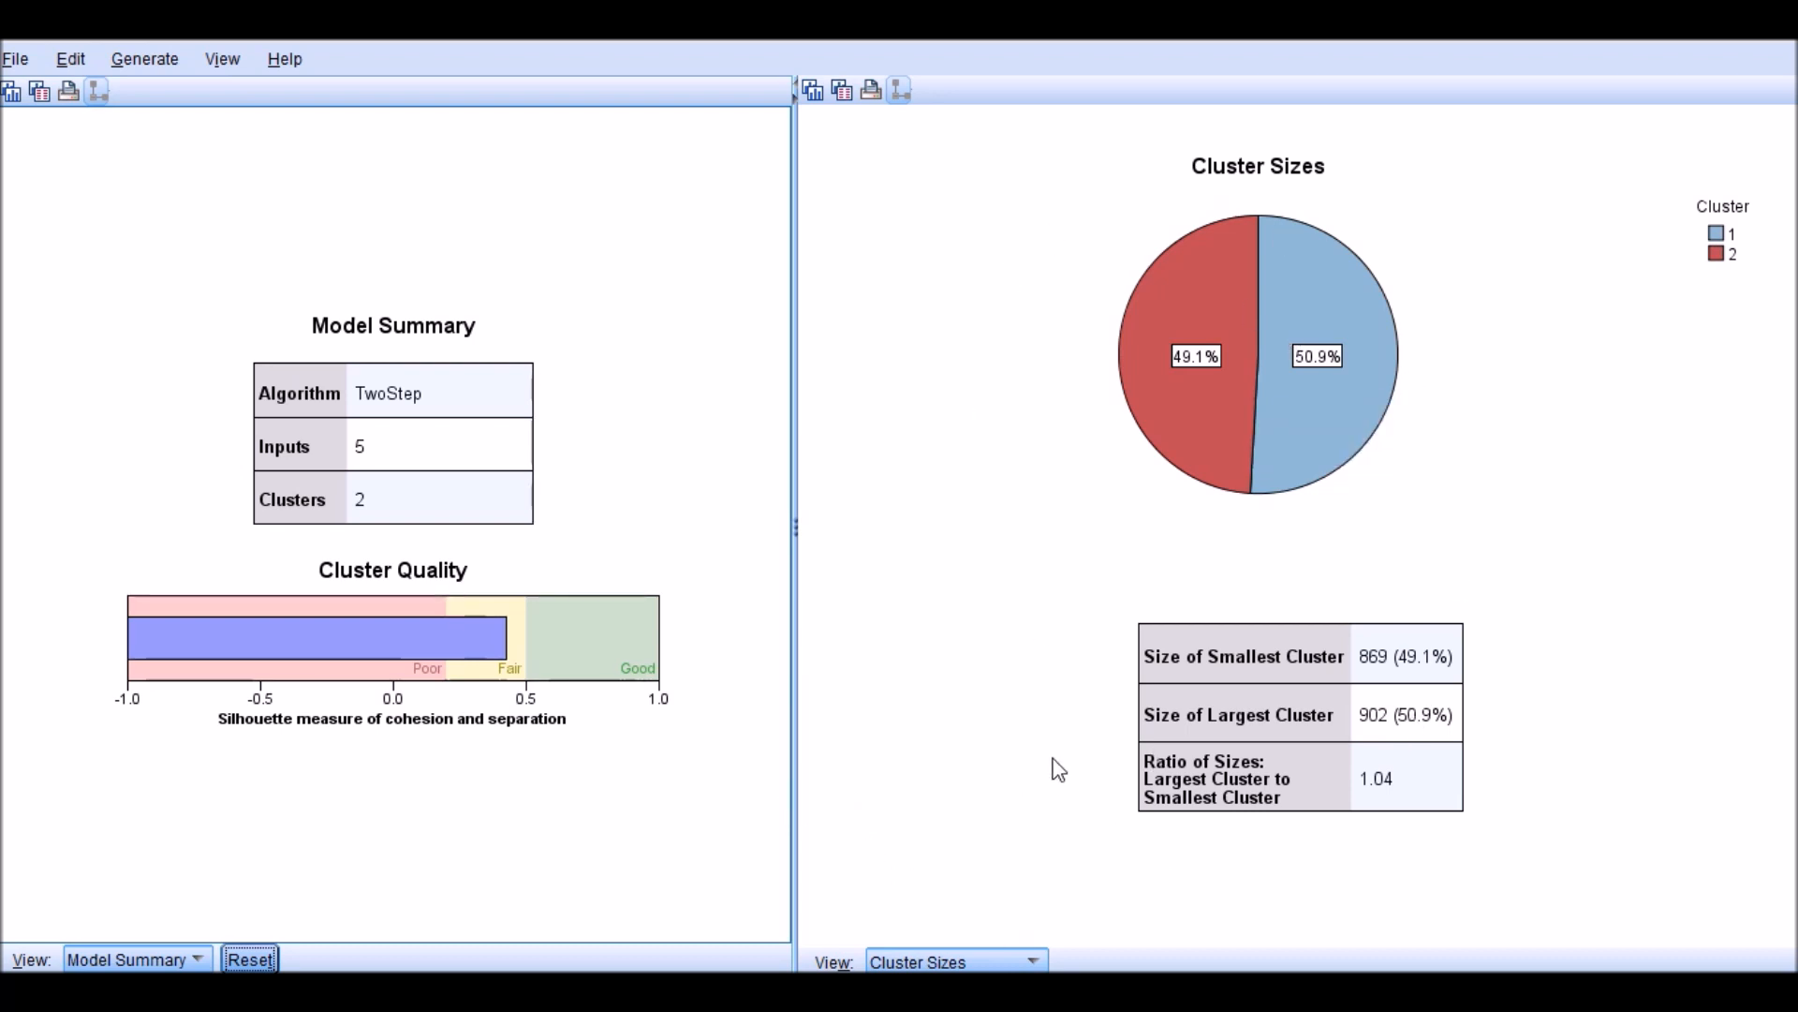
# Switch to the Data Editor and look through the cluster membership variable TSC_4962 for the first cases.
pyautogui.hotkey('alt', 'Tab')
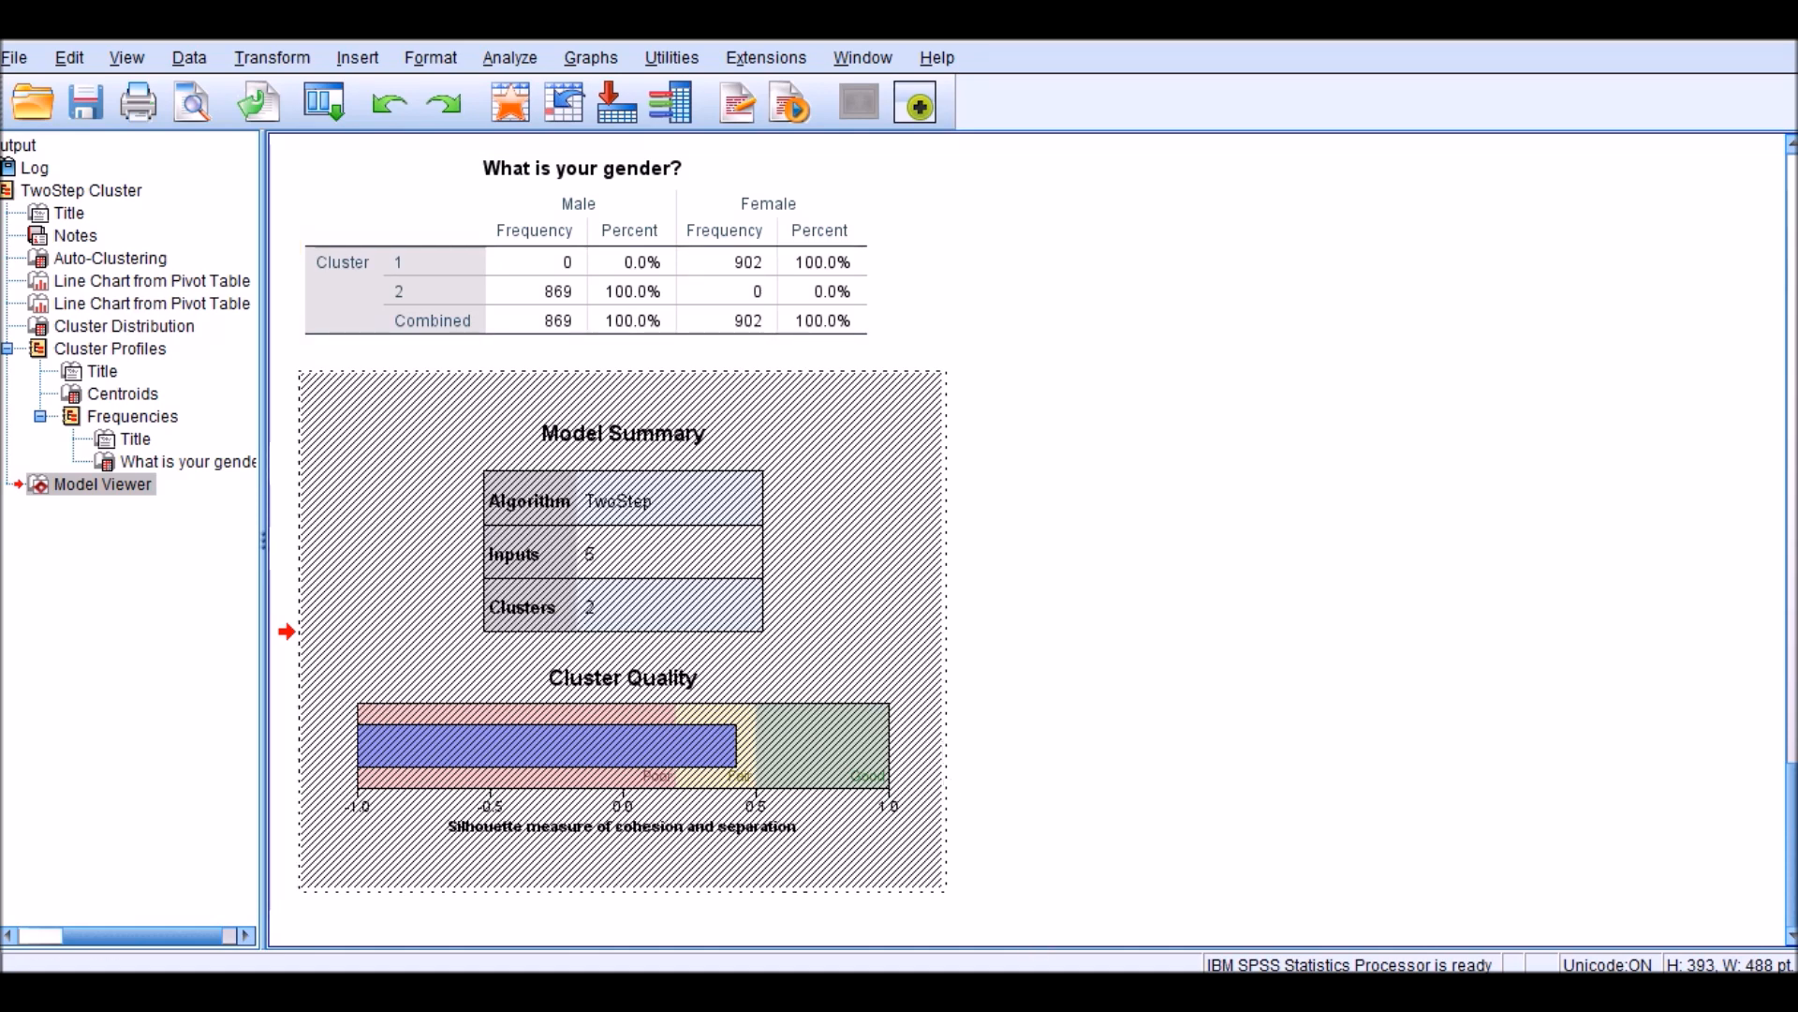
pyautogui.hotkey('alt', 'Tab')
pyautogui.scroll(-1, 971, 403)
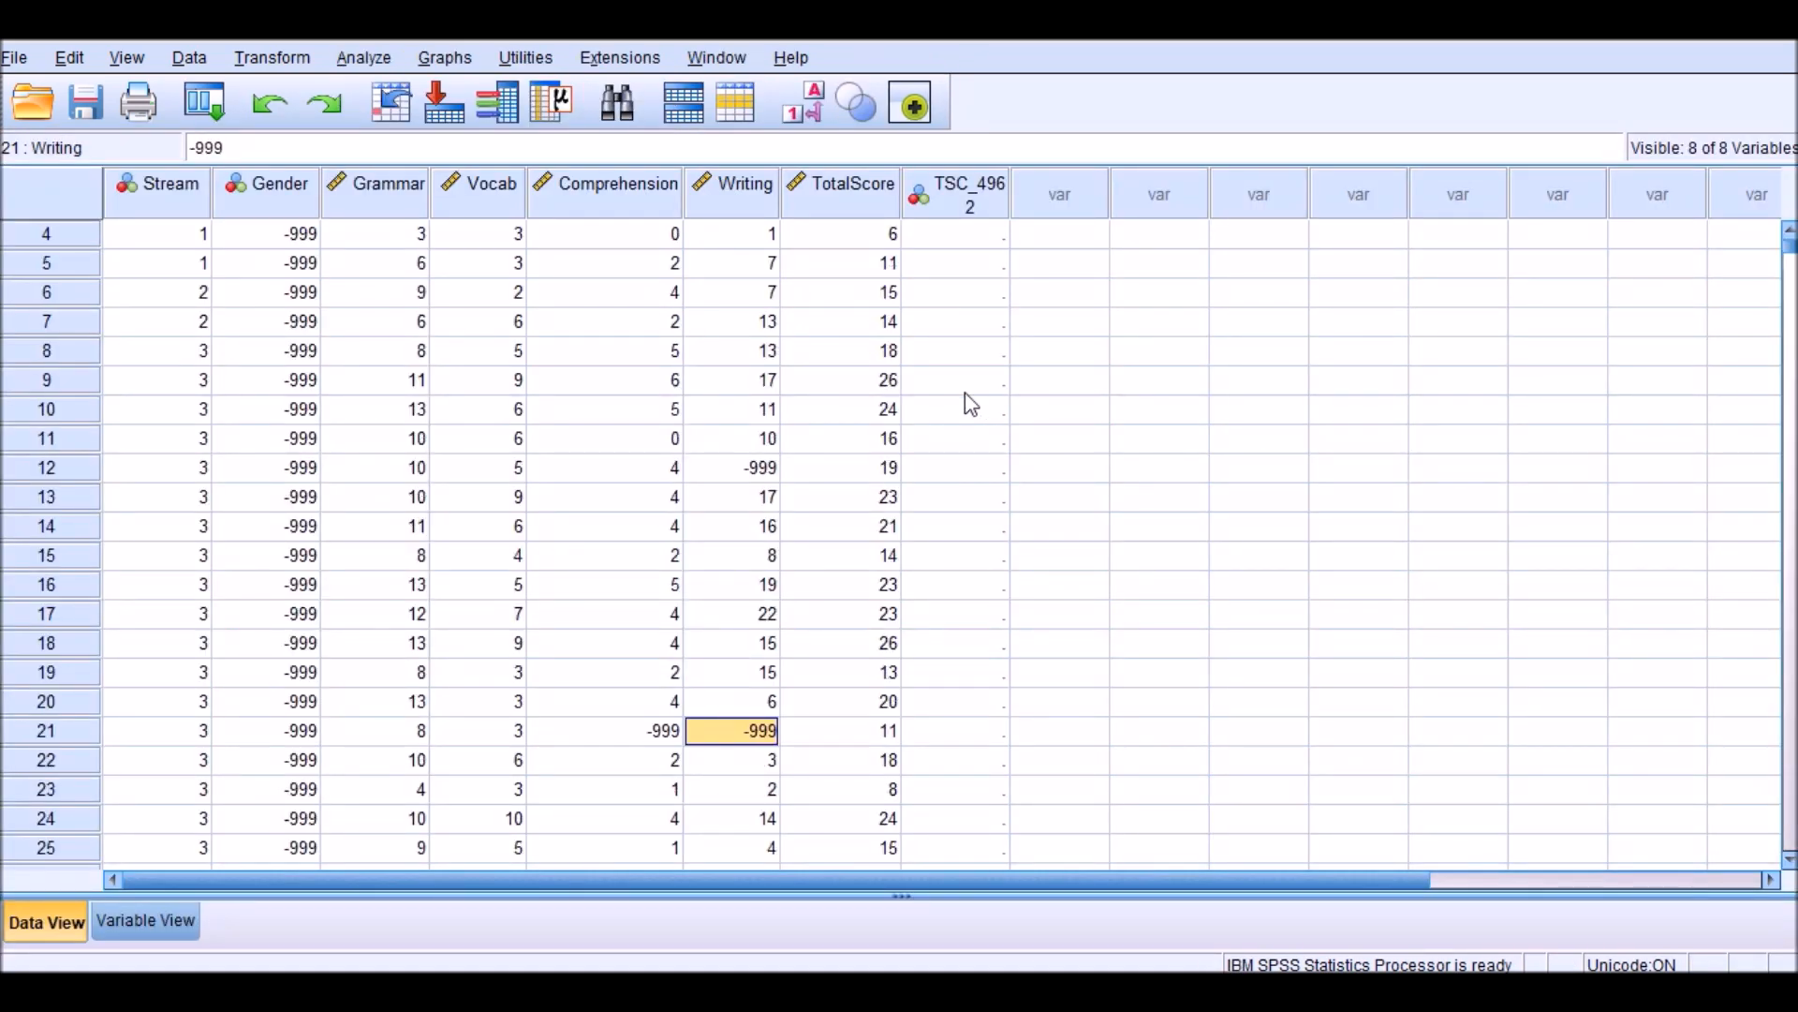
pyautogui.scroll(-11, 952, 382)
pyautogui.scroll(12, 954, 382)
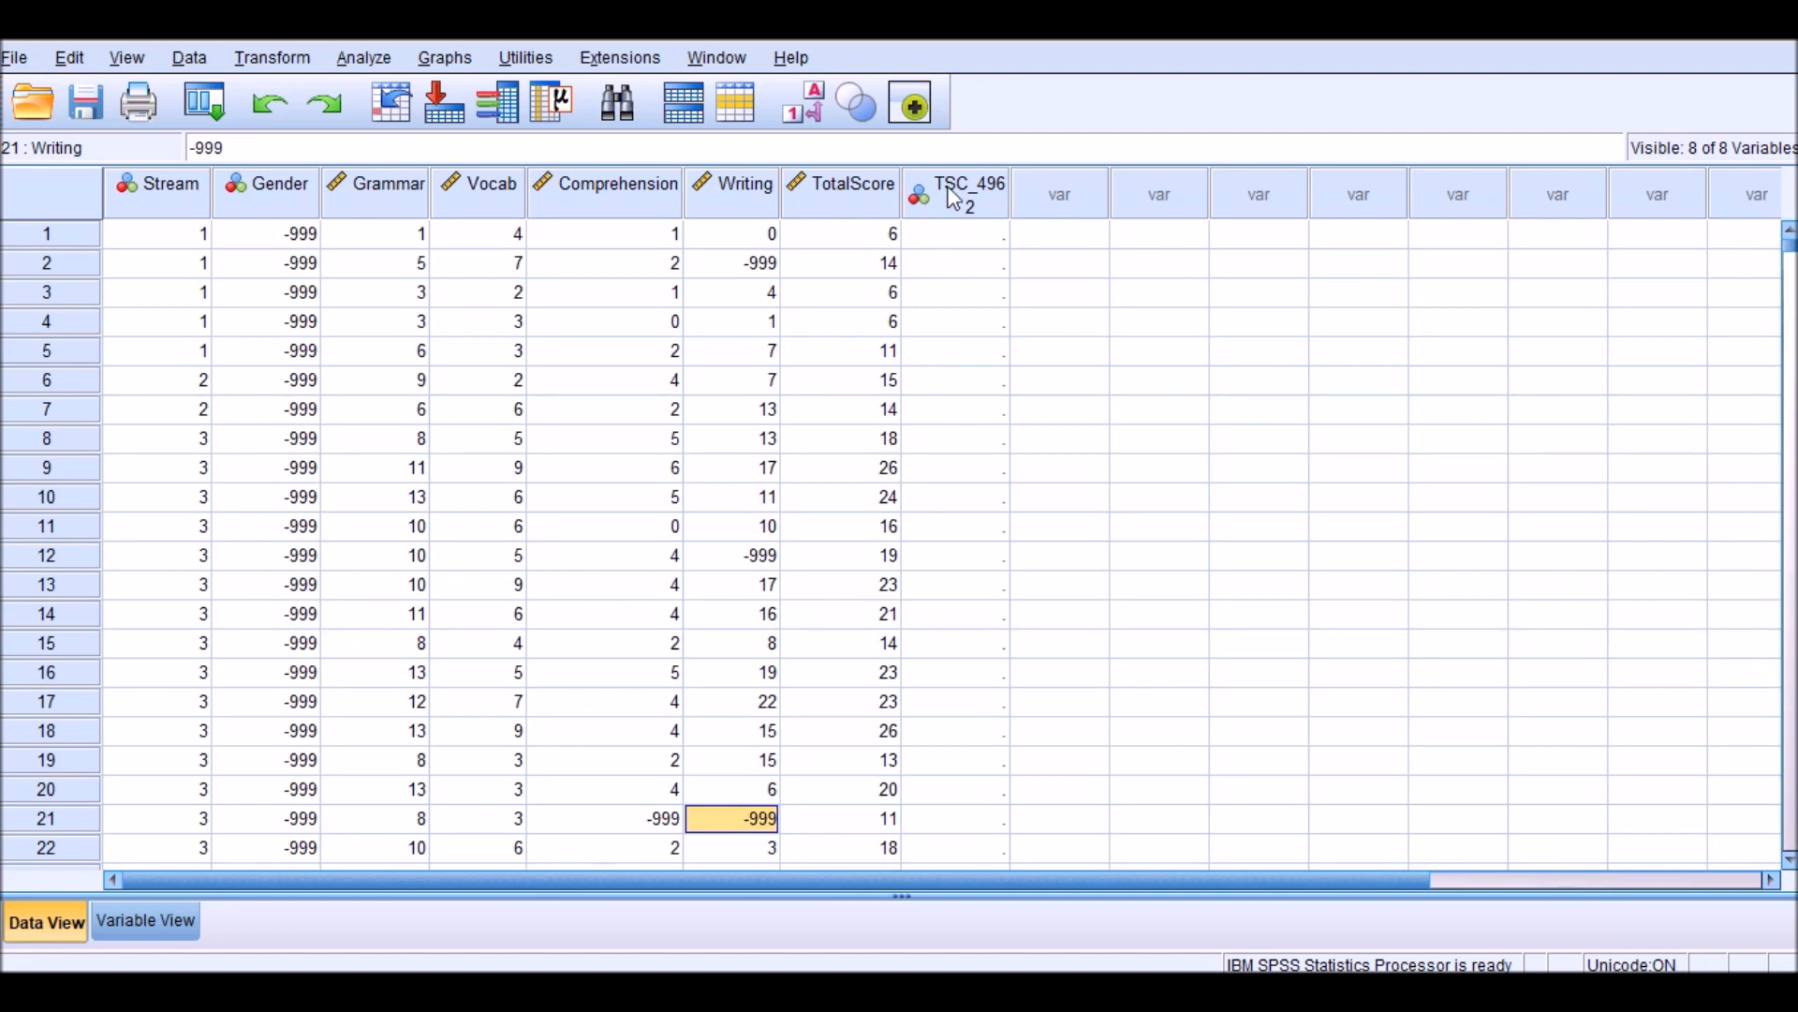
pyautogui.scroll(-12, 964, 245)
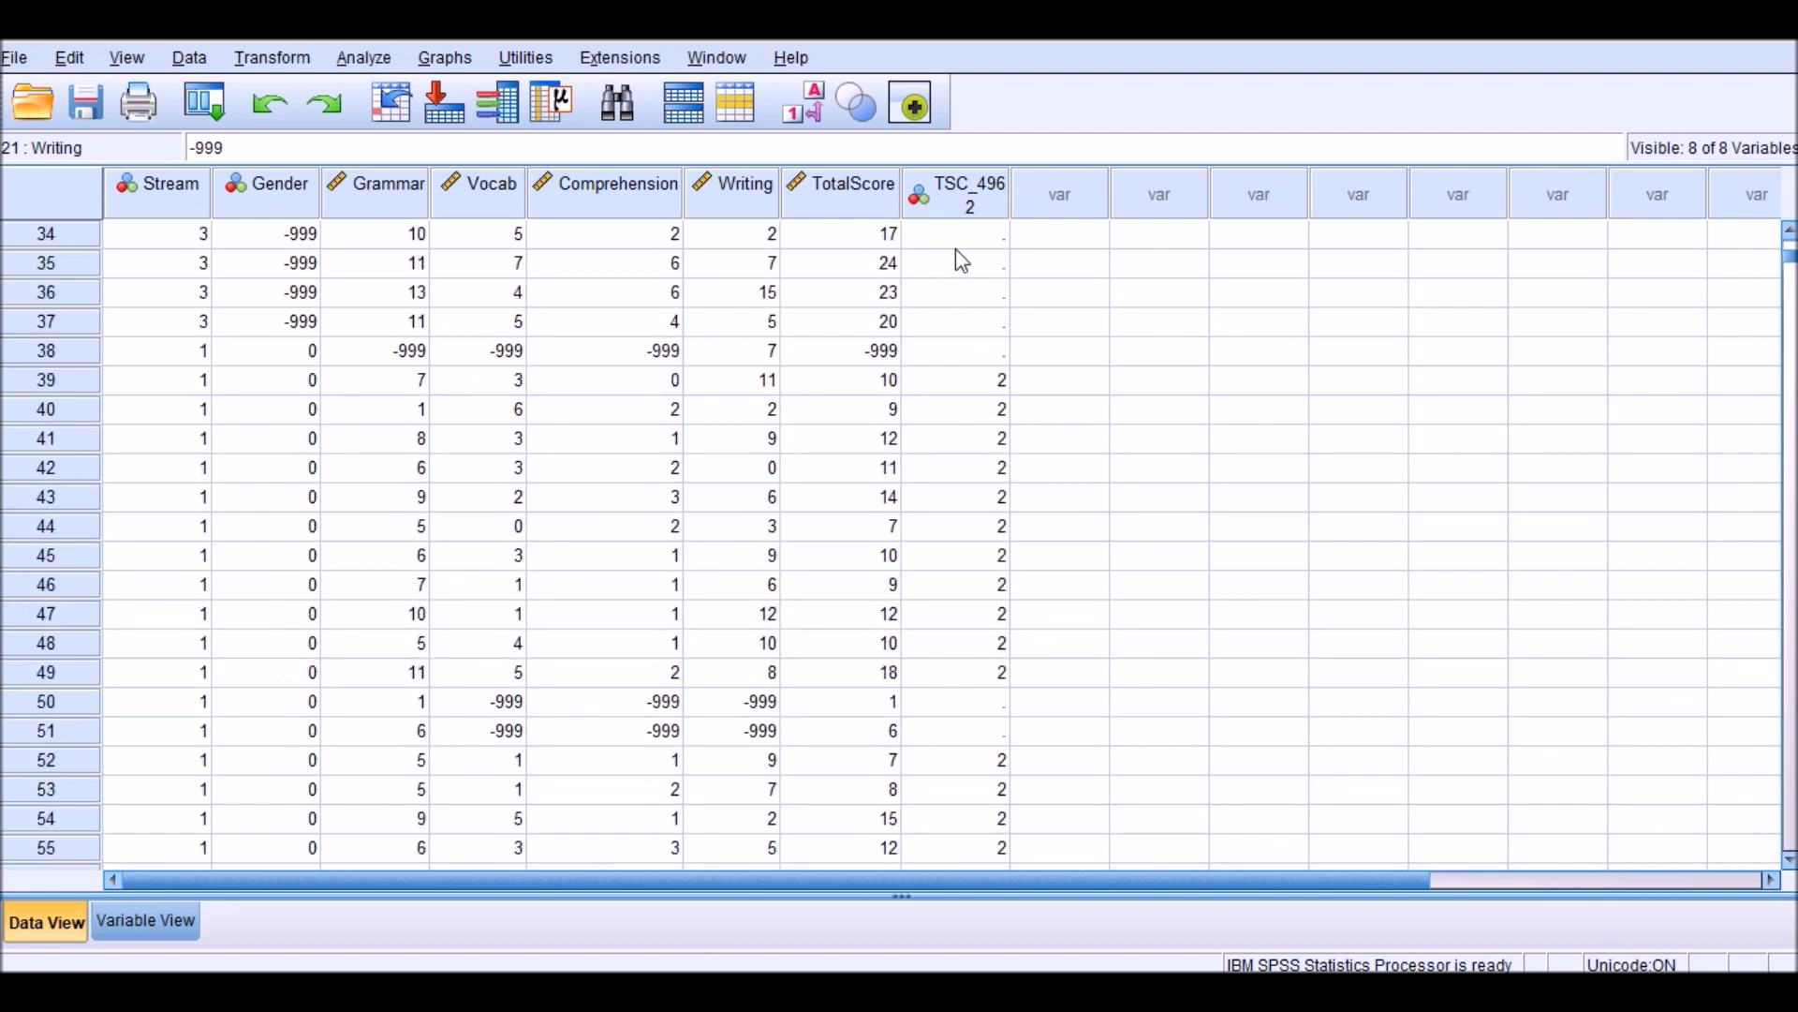
pyautogui.scroll(5, 962, 253)
pyautogui.scroll(7, 960, 258)
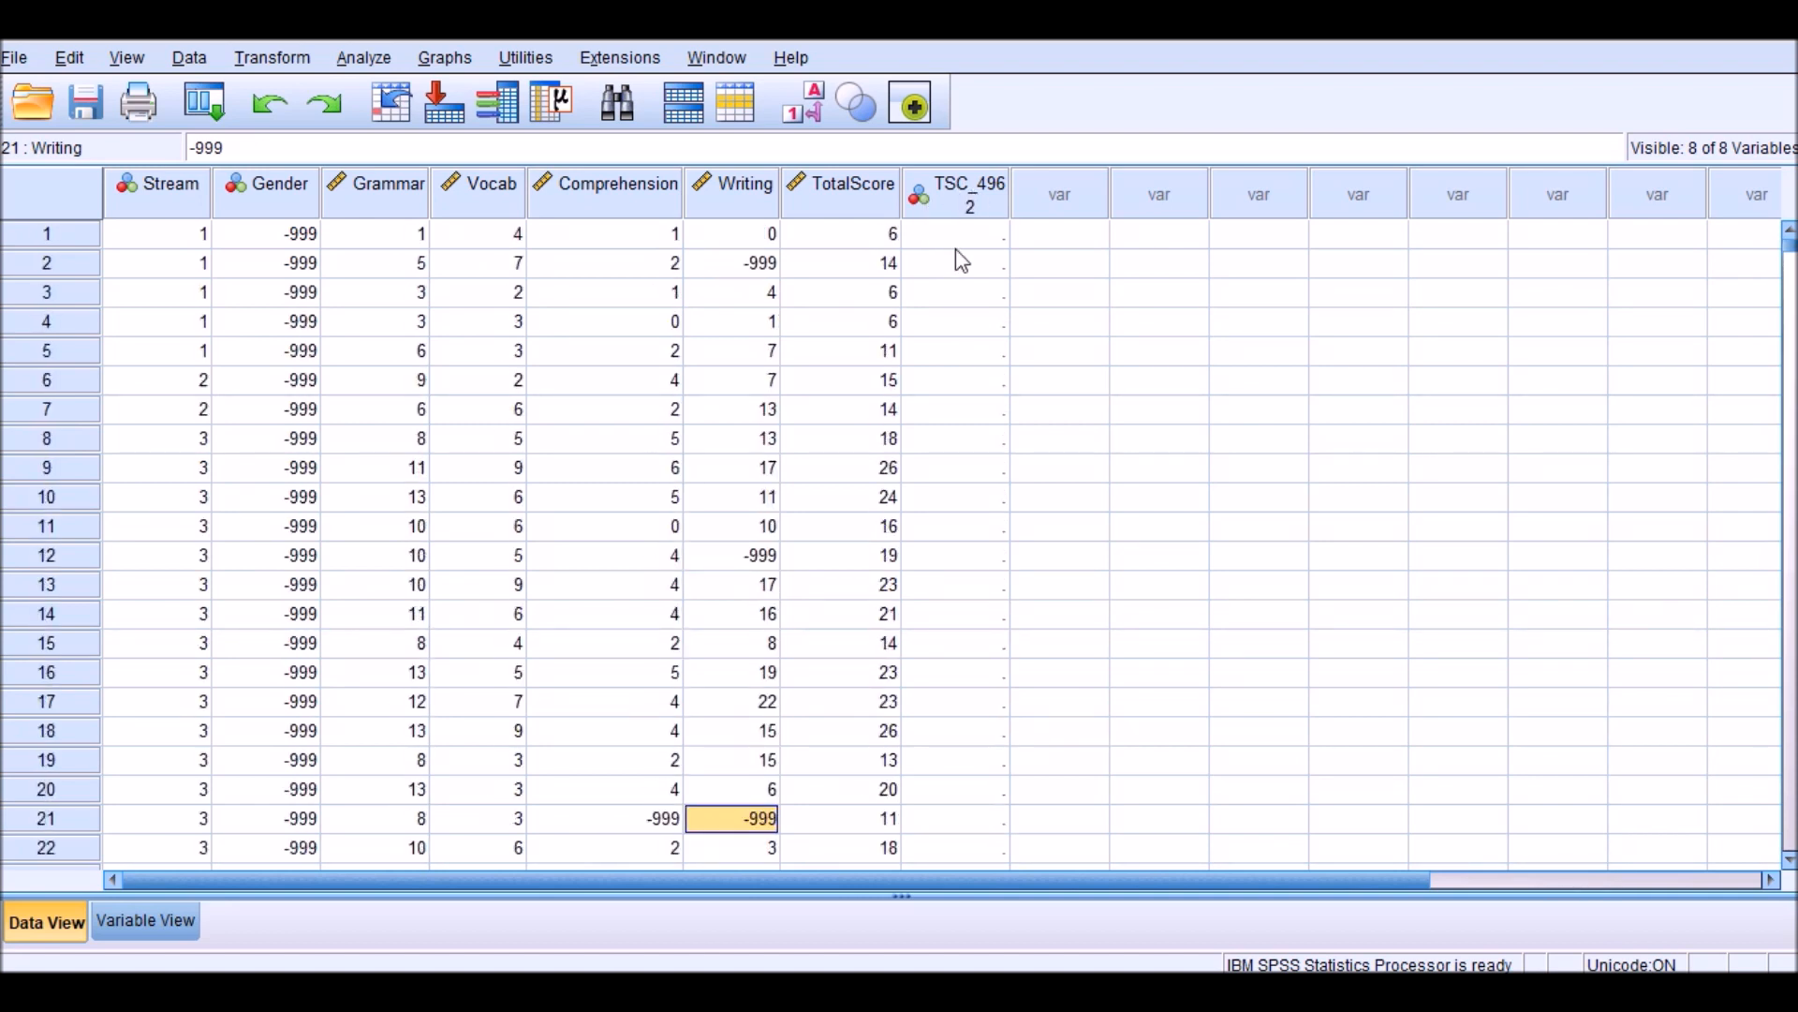
# Compare case 2's Writing value with its TSC_4962 membership and check the memberships of the cases below it.
pyautogui.click(752, 266)
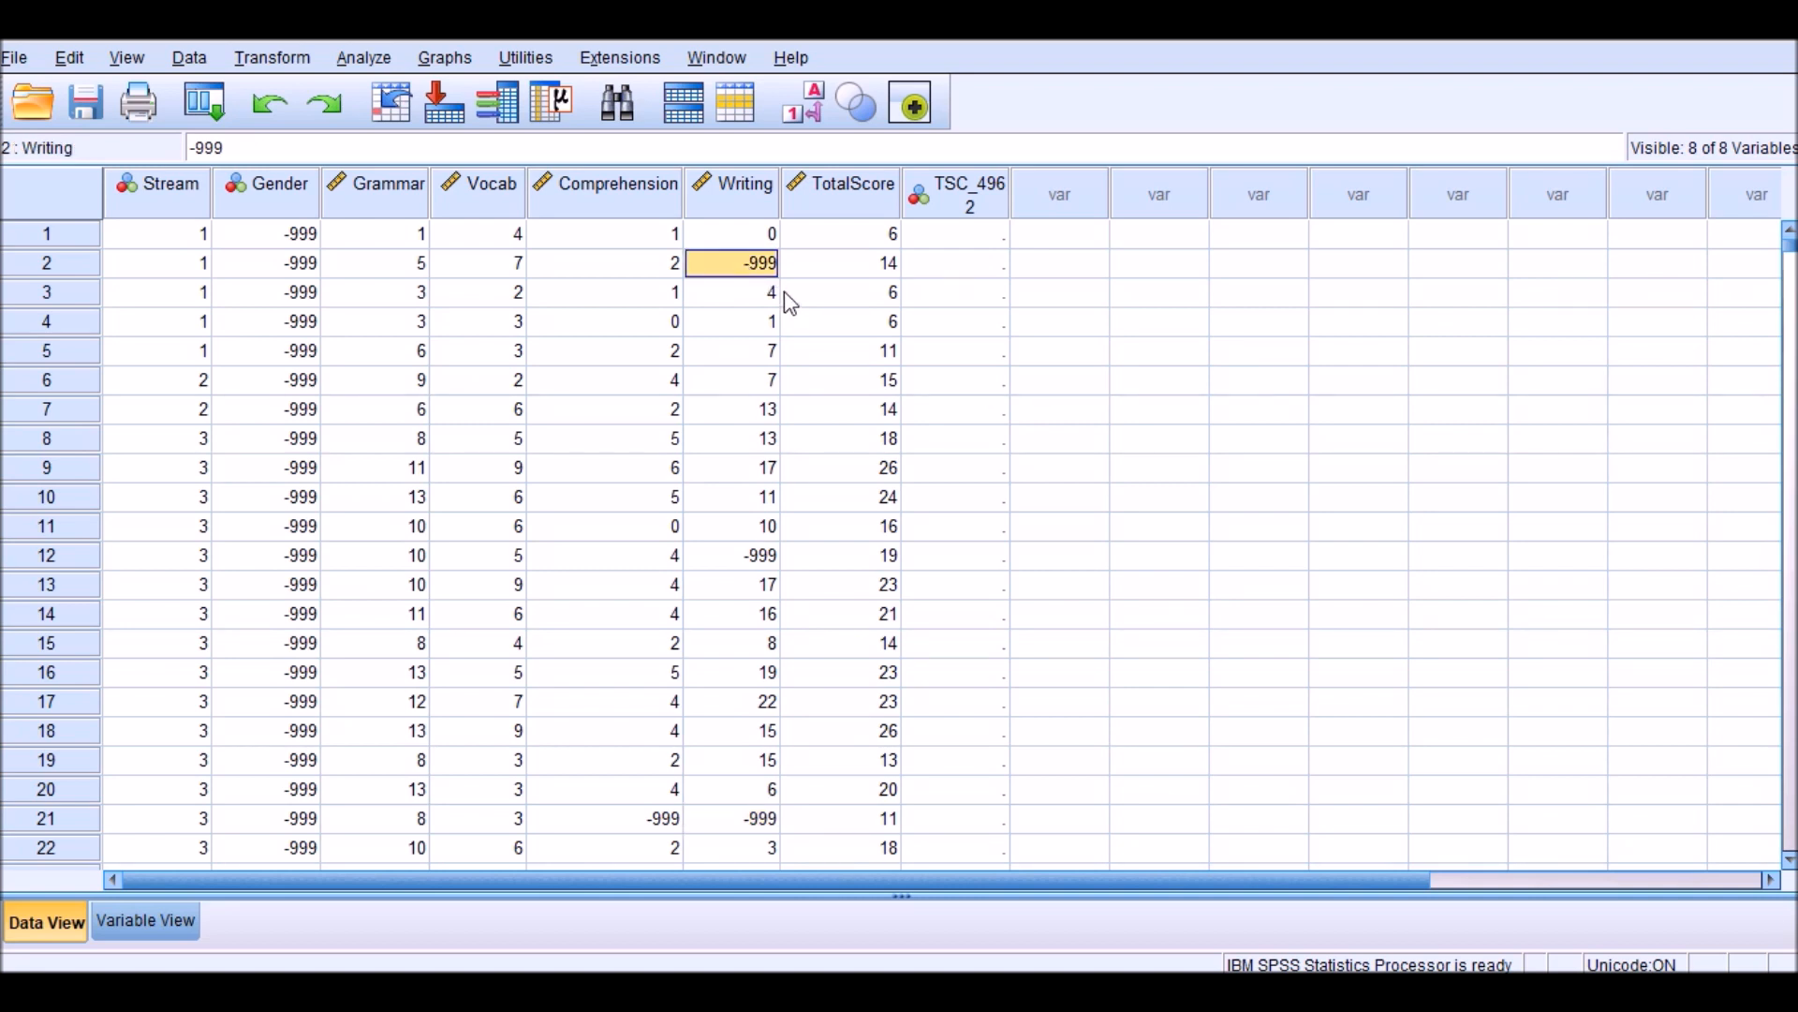
pyautogui.click(951, 270)
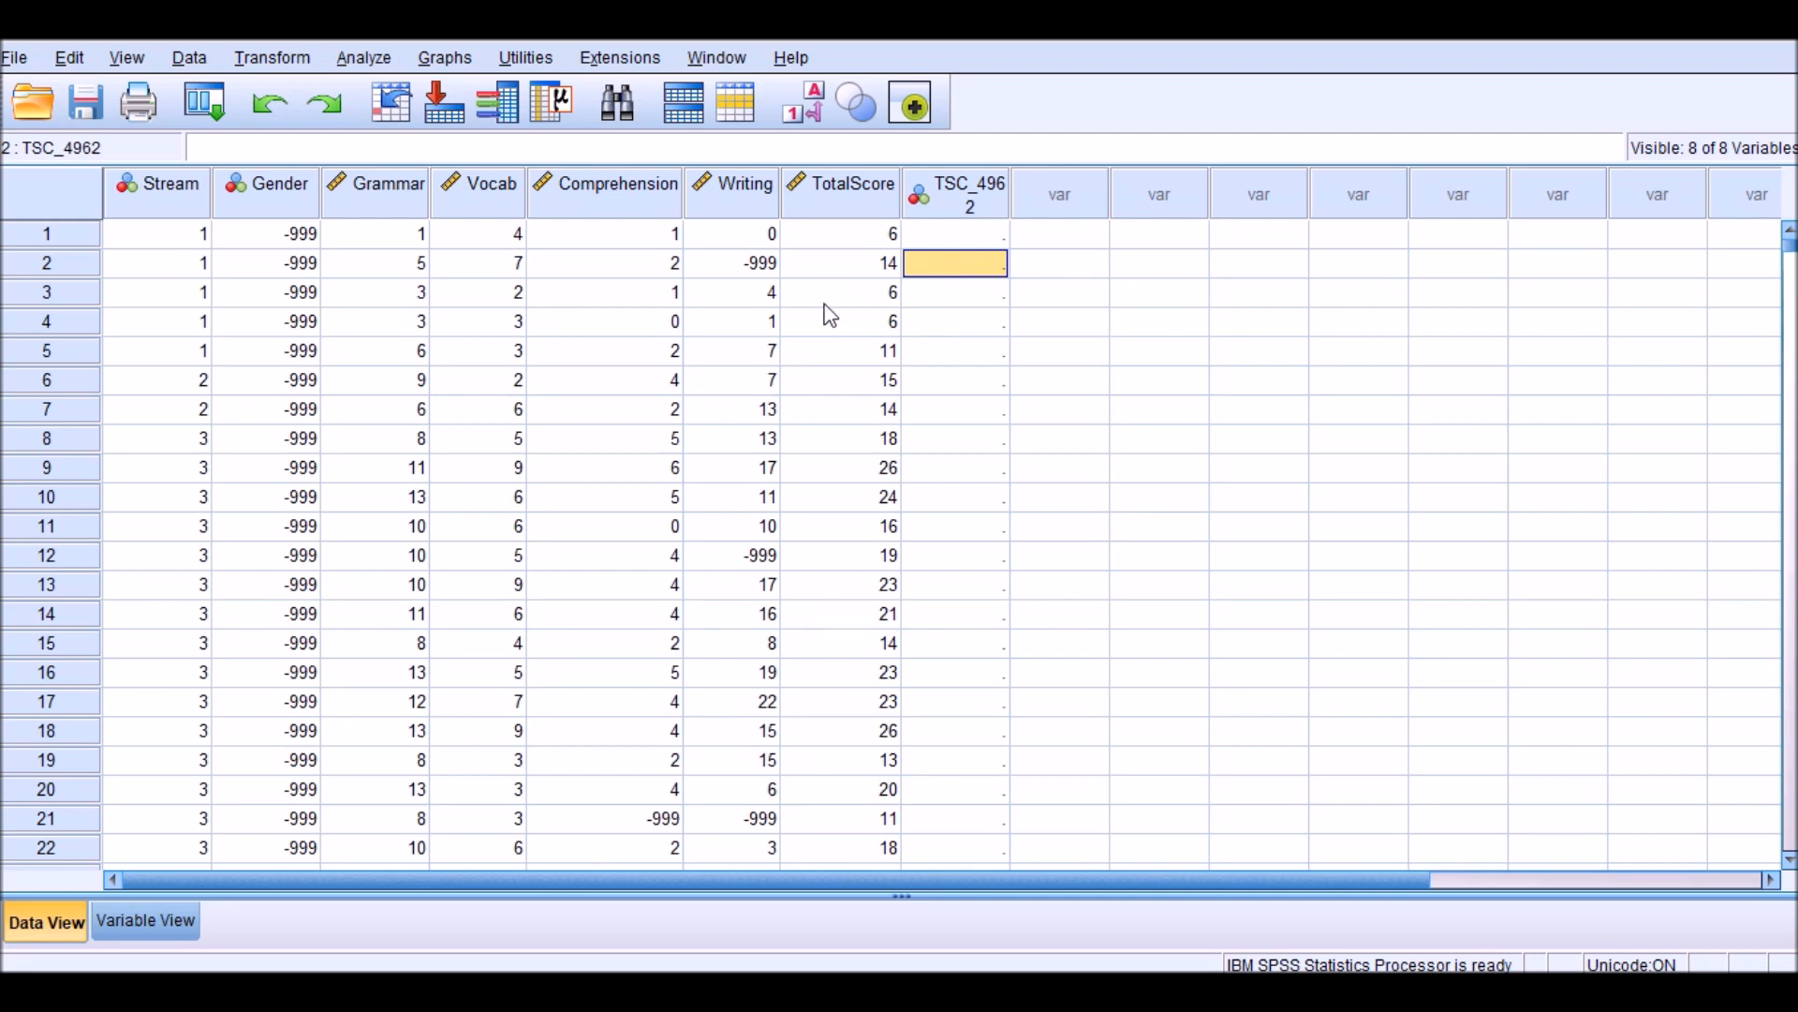
pyautogui.click(743, 271)
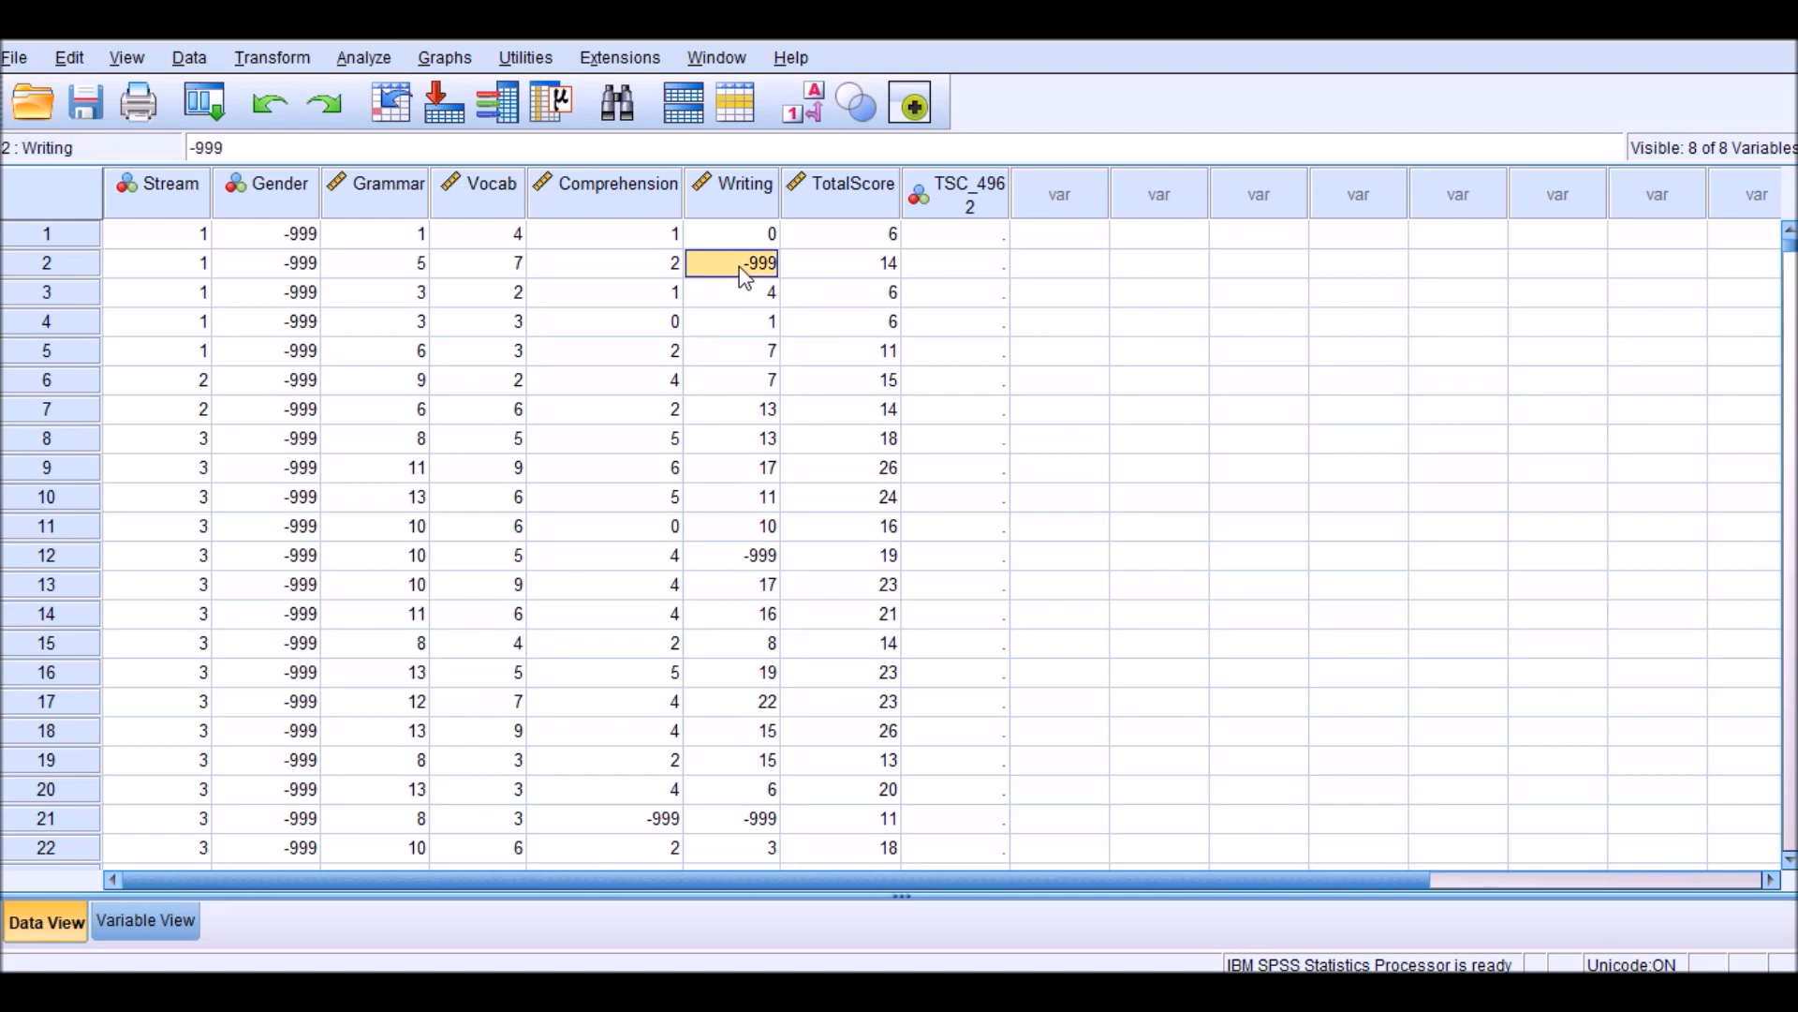
pyautogui.click(975, 272)
pyautogui.scroll(-1, 977, 263)
pyautogui.scroll(1, 977, 264)
pyautogui.moveTo(966, 302); pyautogui.dragTo(996, 537)
pyautogui.scroll(-11, 999, 541)
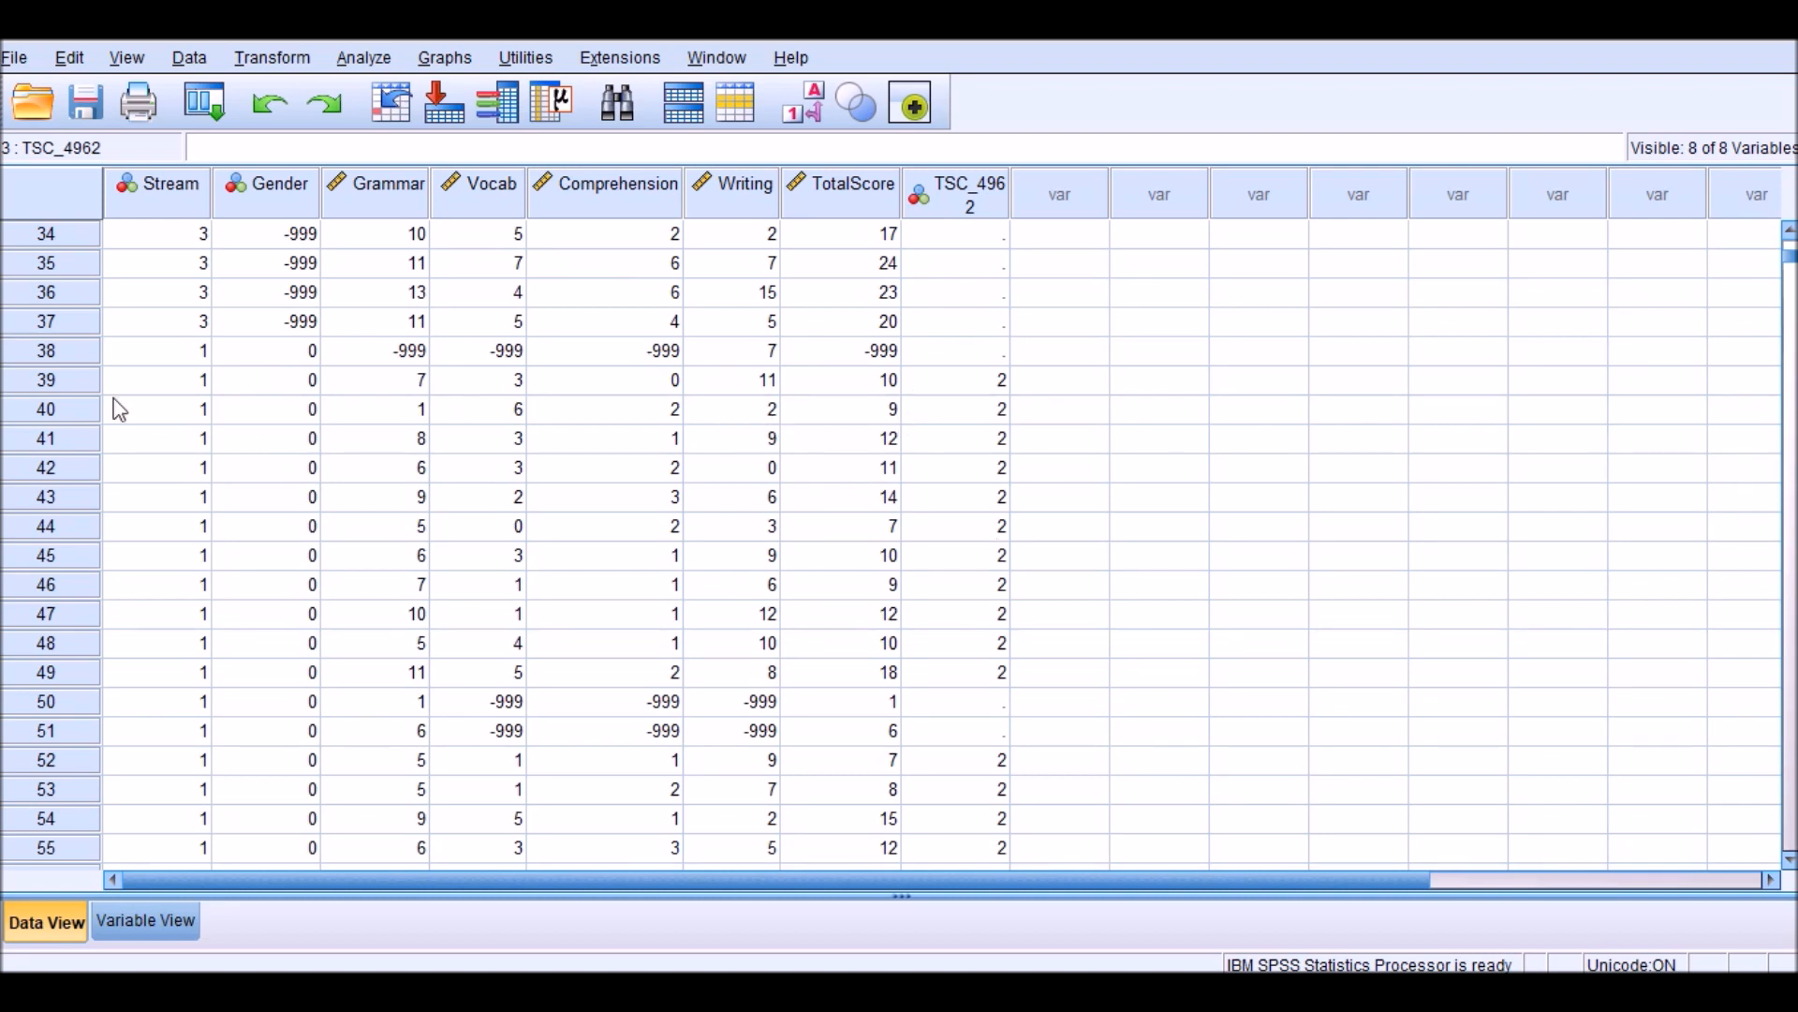
# Highlight cases 39 to 49 and examine the TSC_4962 memberships of these and the following cases.
pyautogui.moveTo(48, 380); pyautogui.dragTo(62, 673)
pyautogui.scroll(-1, 892, 388)
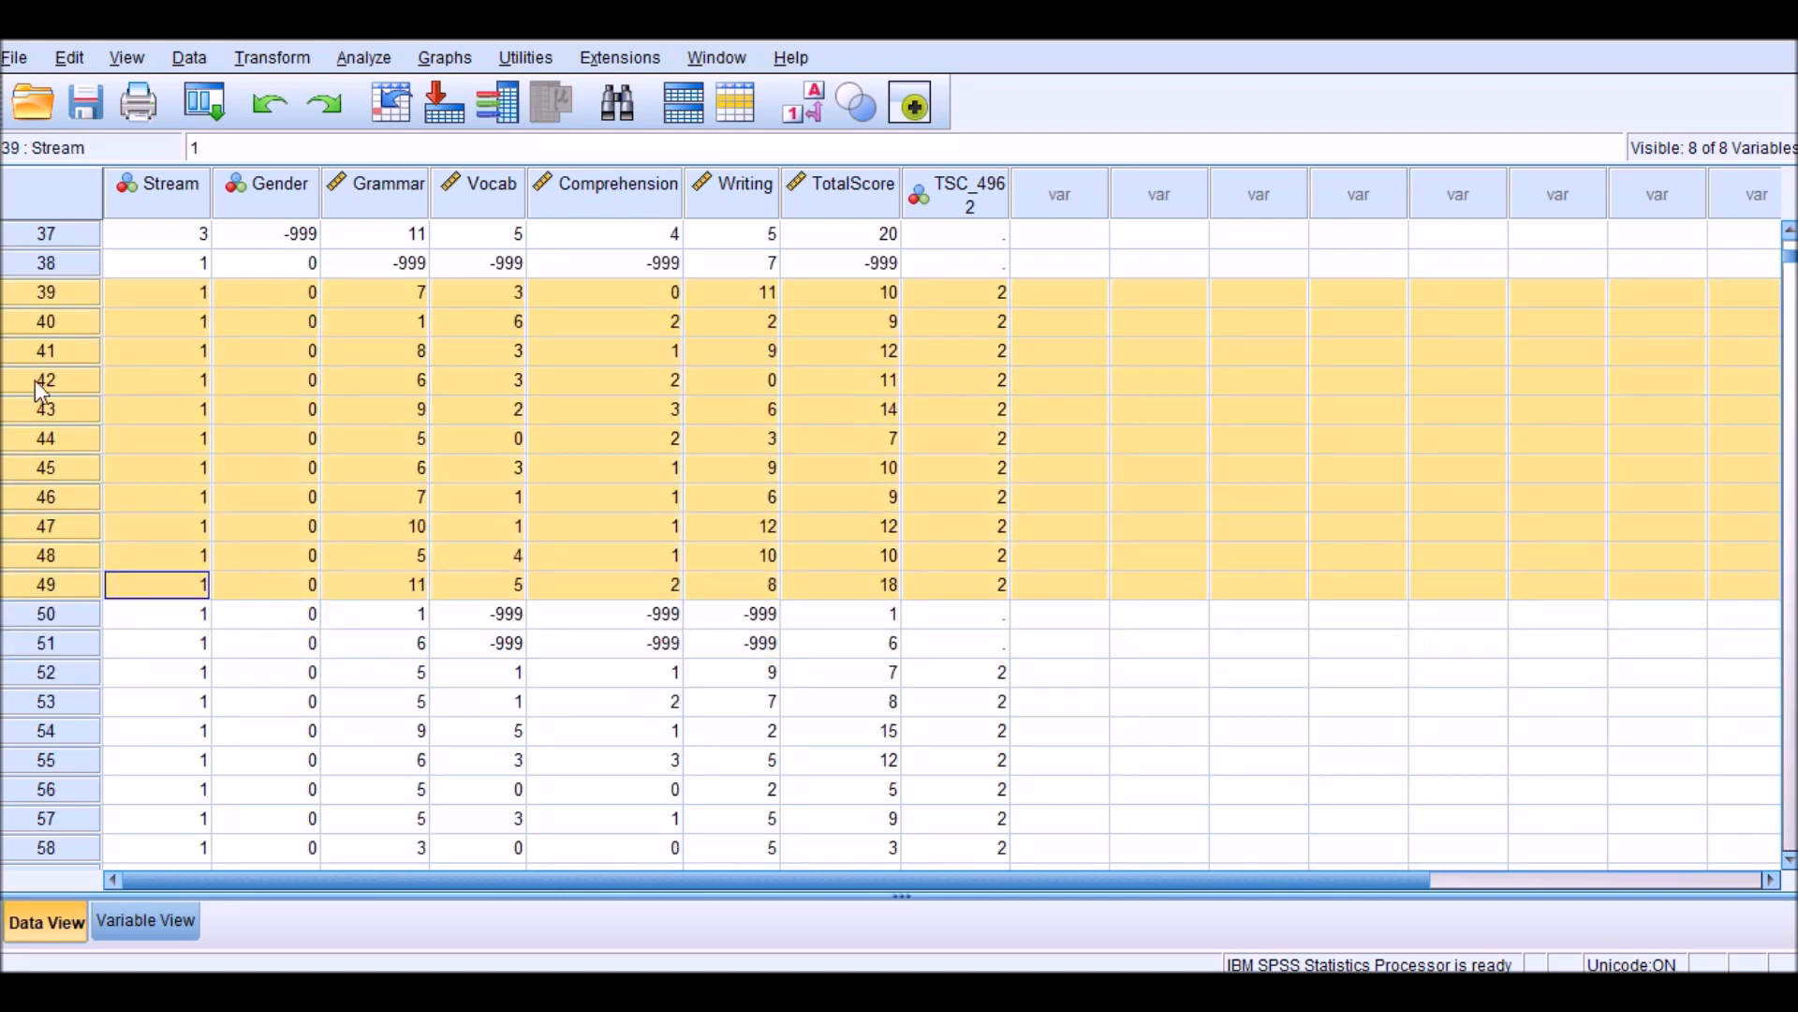
pyautogui.scroll(-20, 970, 314)
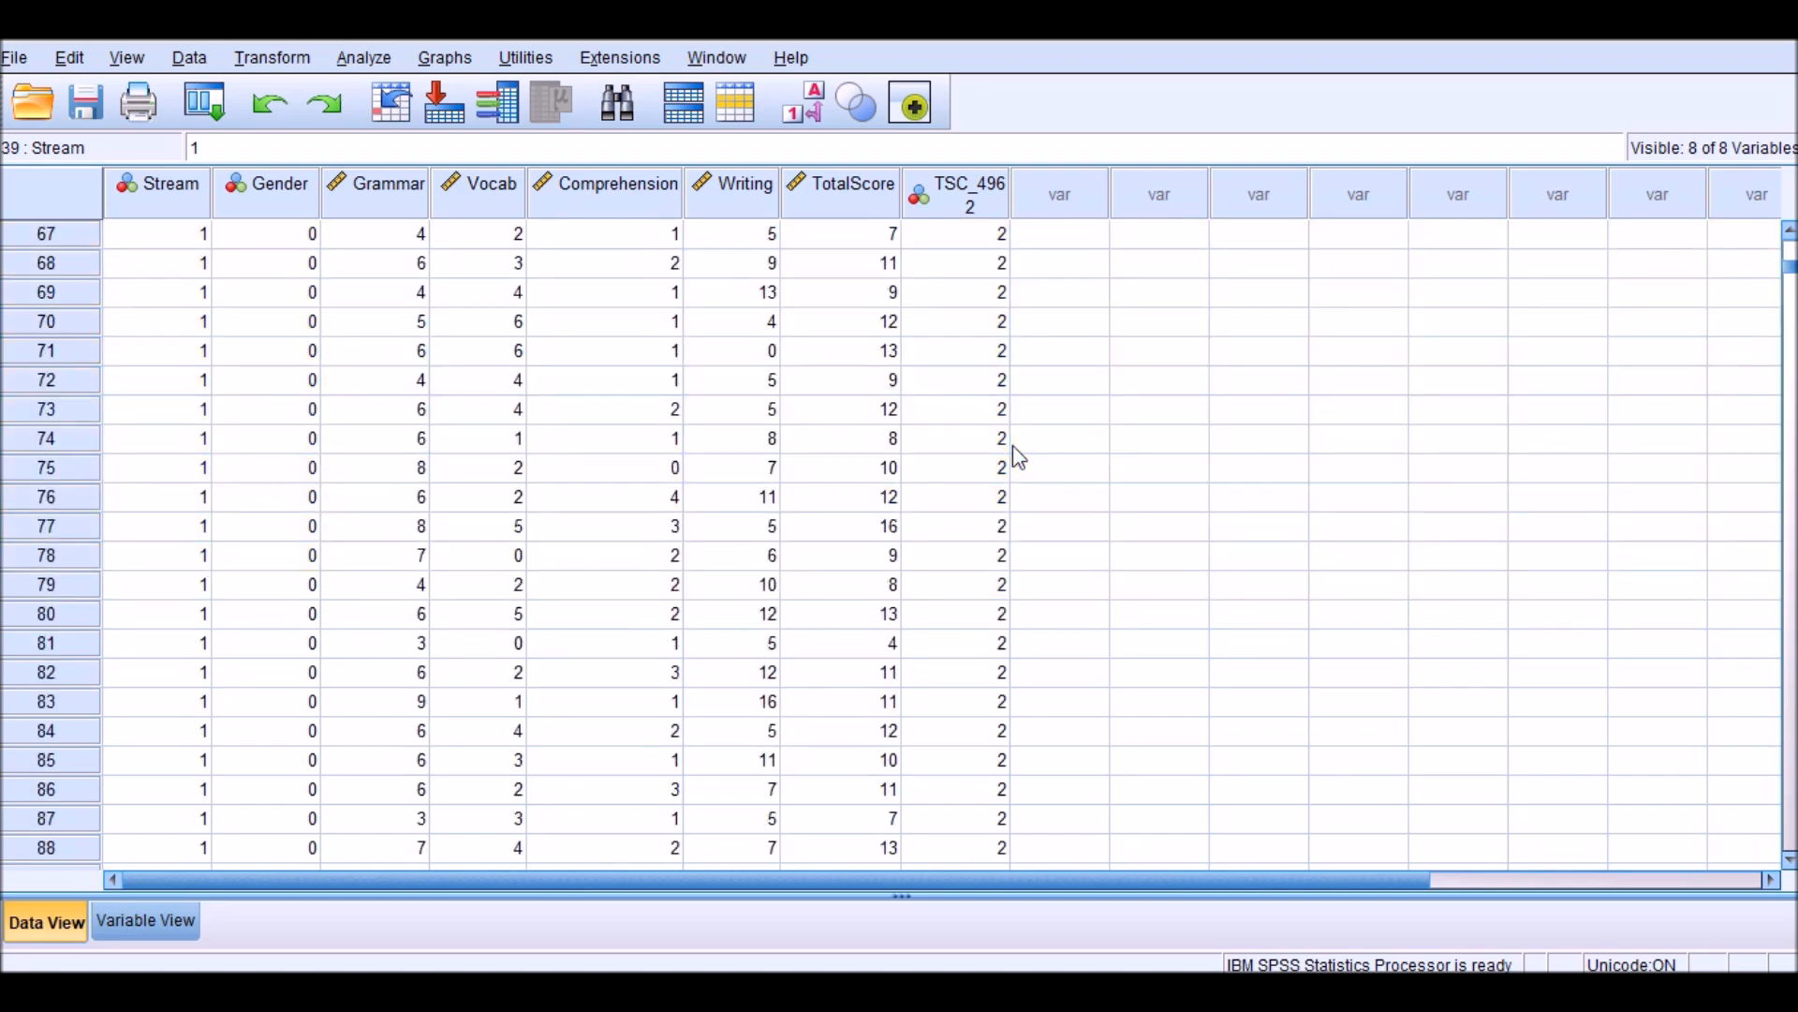
pyautogui.scroll(-20, 1030, 506)
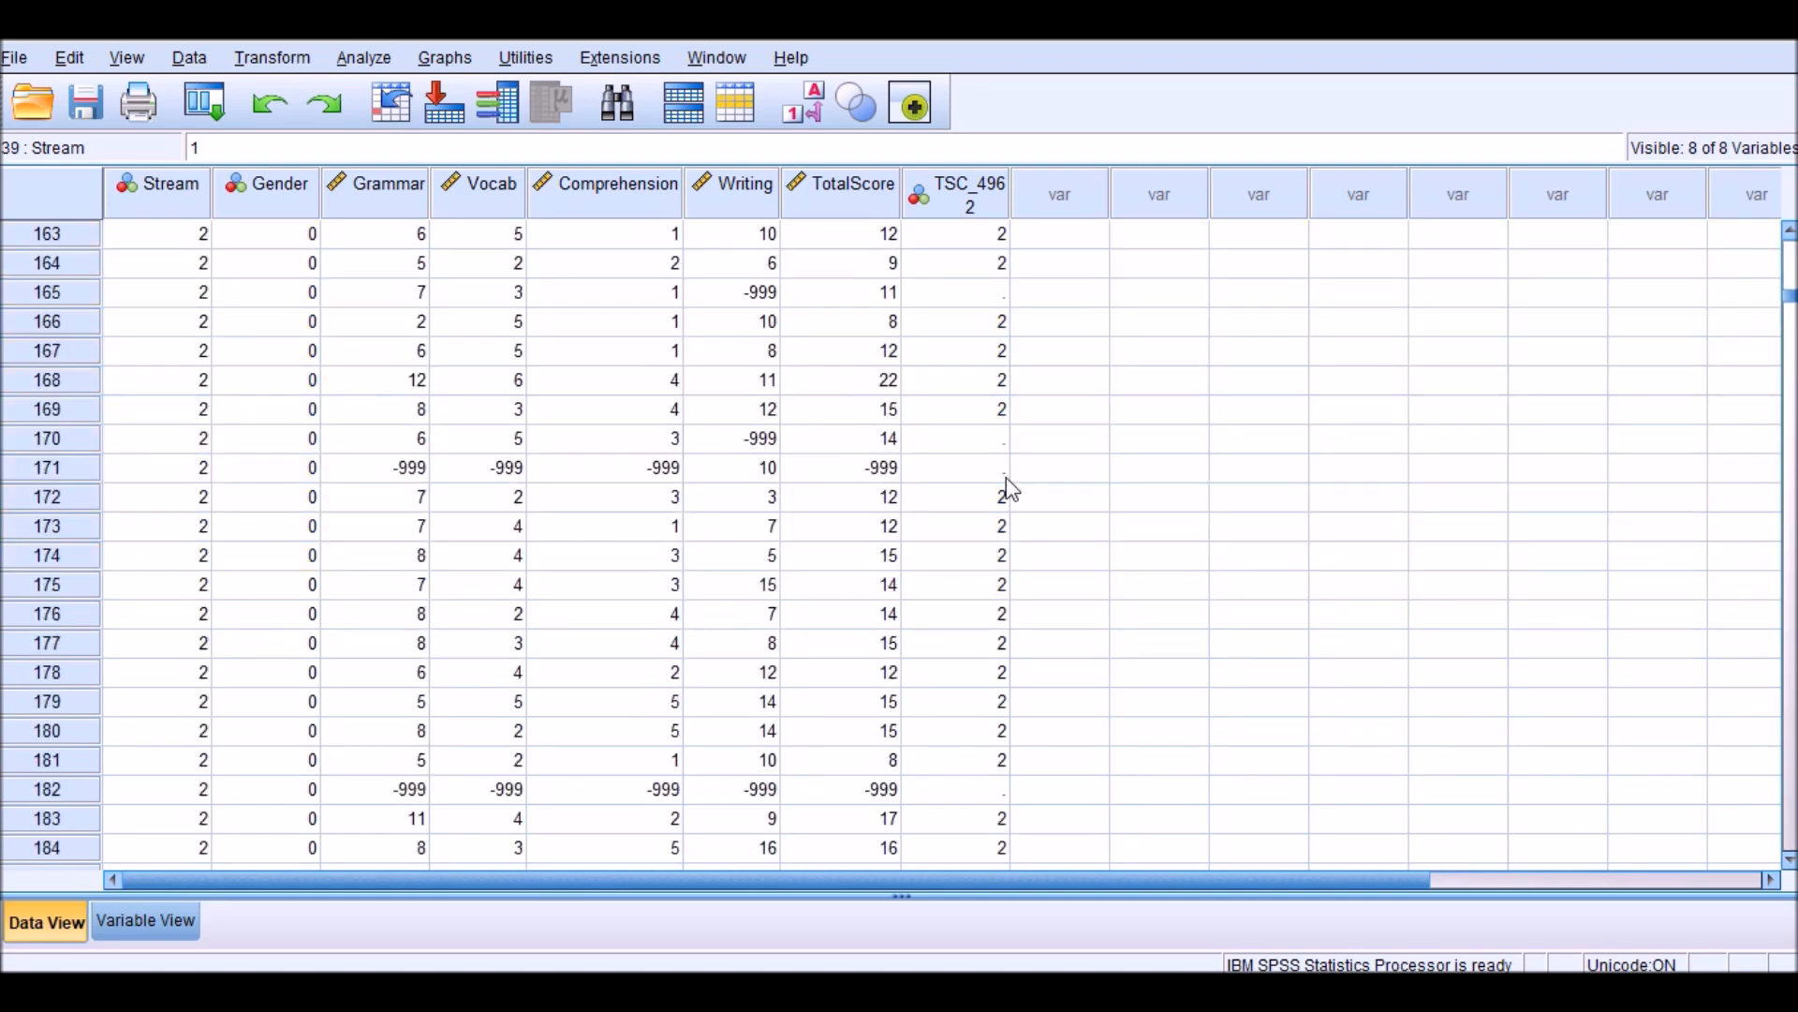
# Examine the TSC_4962 memberships of the cases much further down the file, around case 1112.
pyautogui.moveTo(1790, 305); pyautogui.dragTo(1744, 633)
pyautogui.scroll(20, 913, 637)
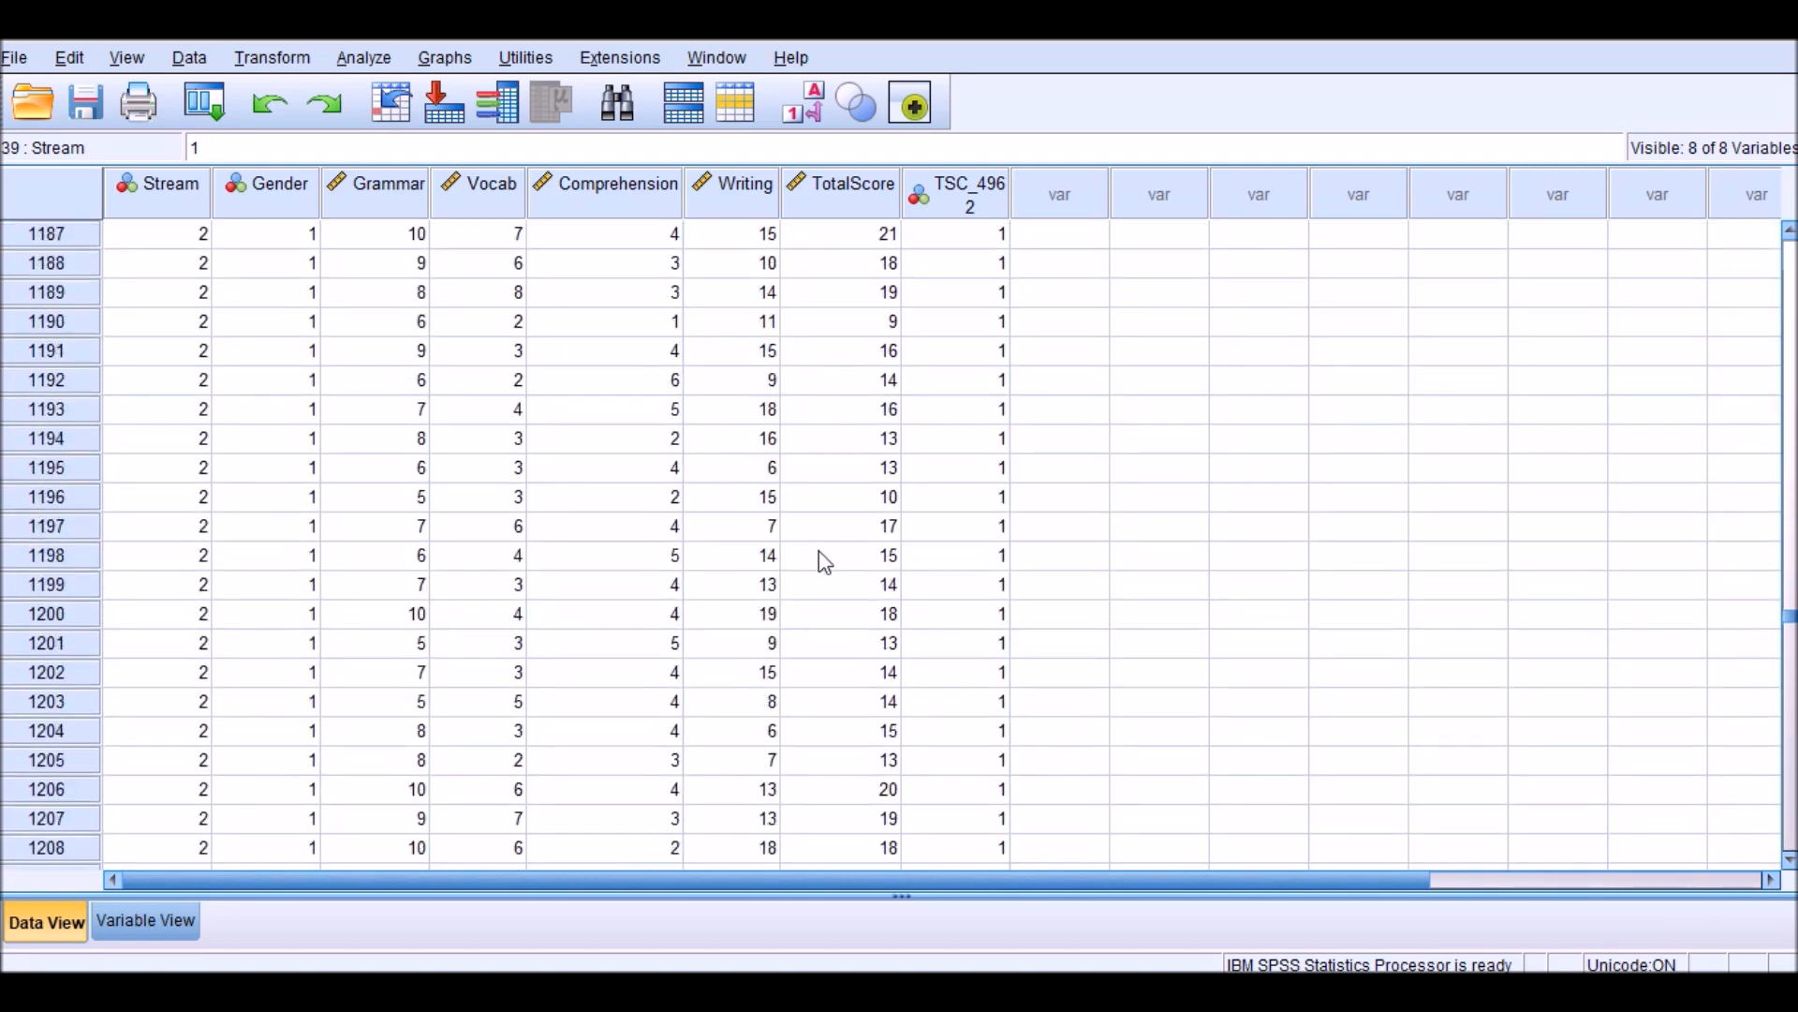
pyautogui.scroll(10, 888, 540)
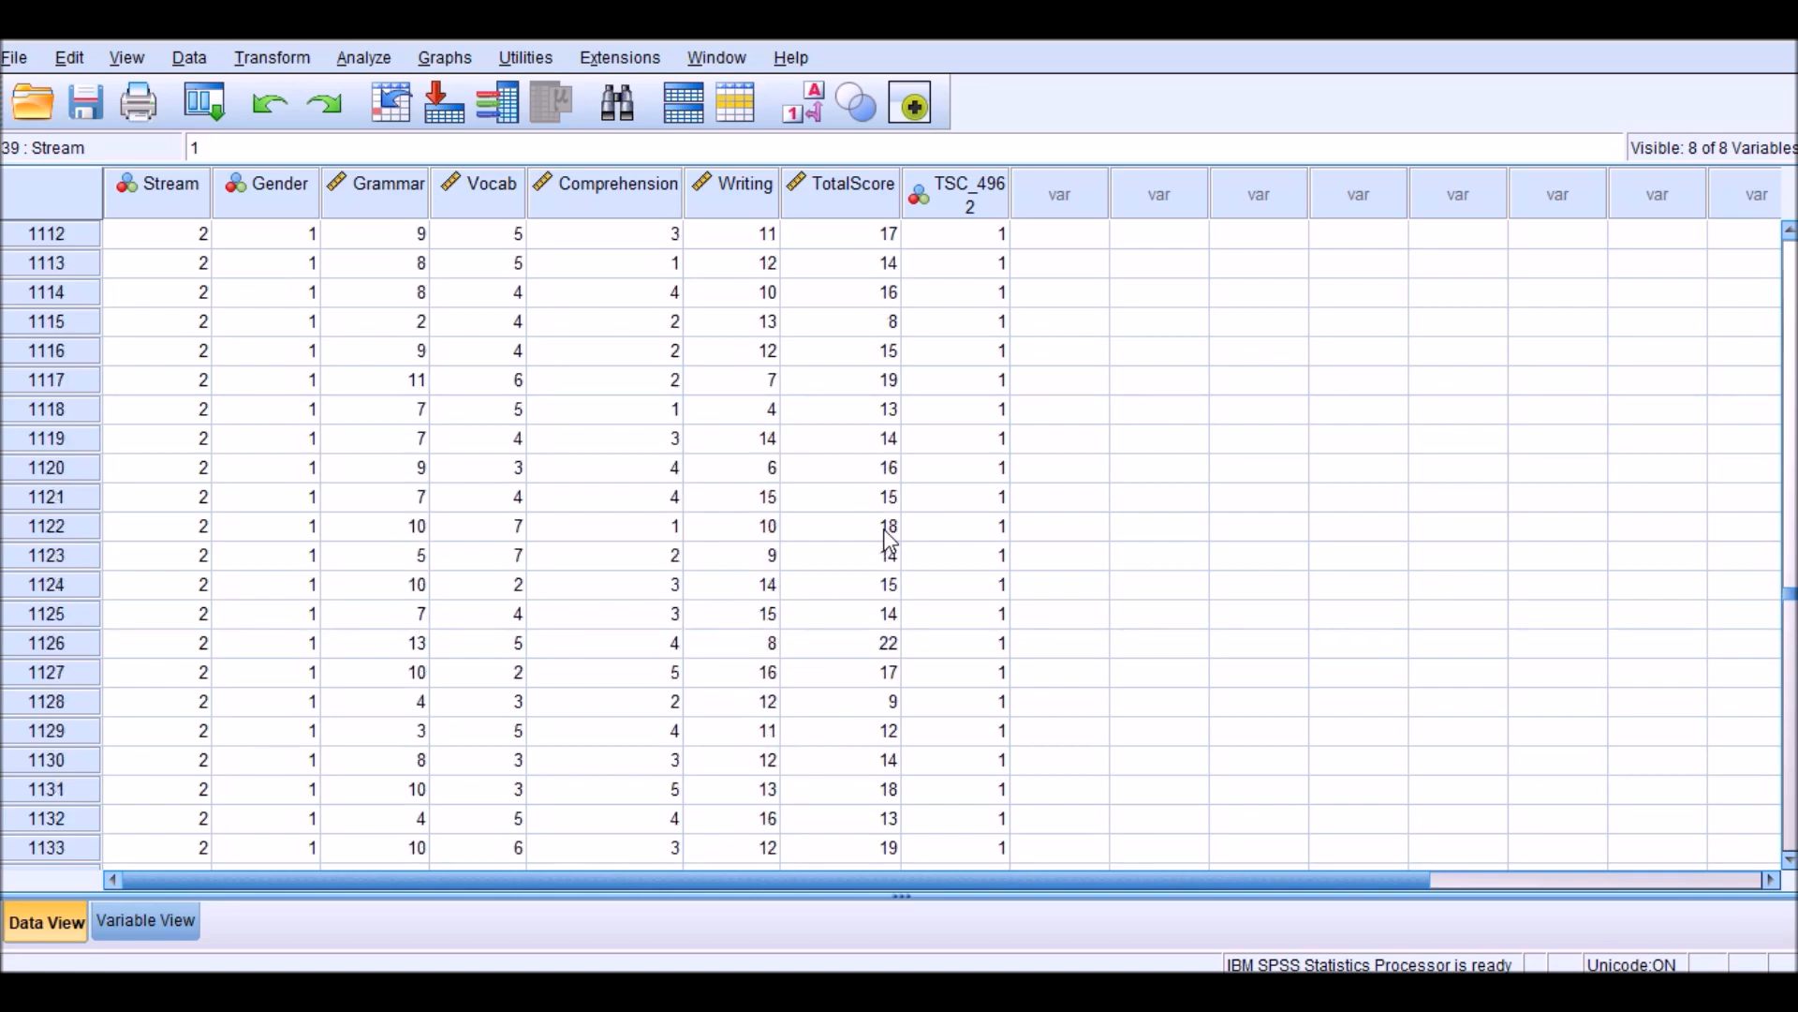
pyautogui.moveTo(45, 302); pyautogui.dragTo(47, 557)
pyautogui.scroll(7, 923, 524)
pyautogui.scroll(-6, 919, 513)
pyautogui.click(969, 328)
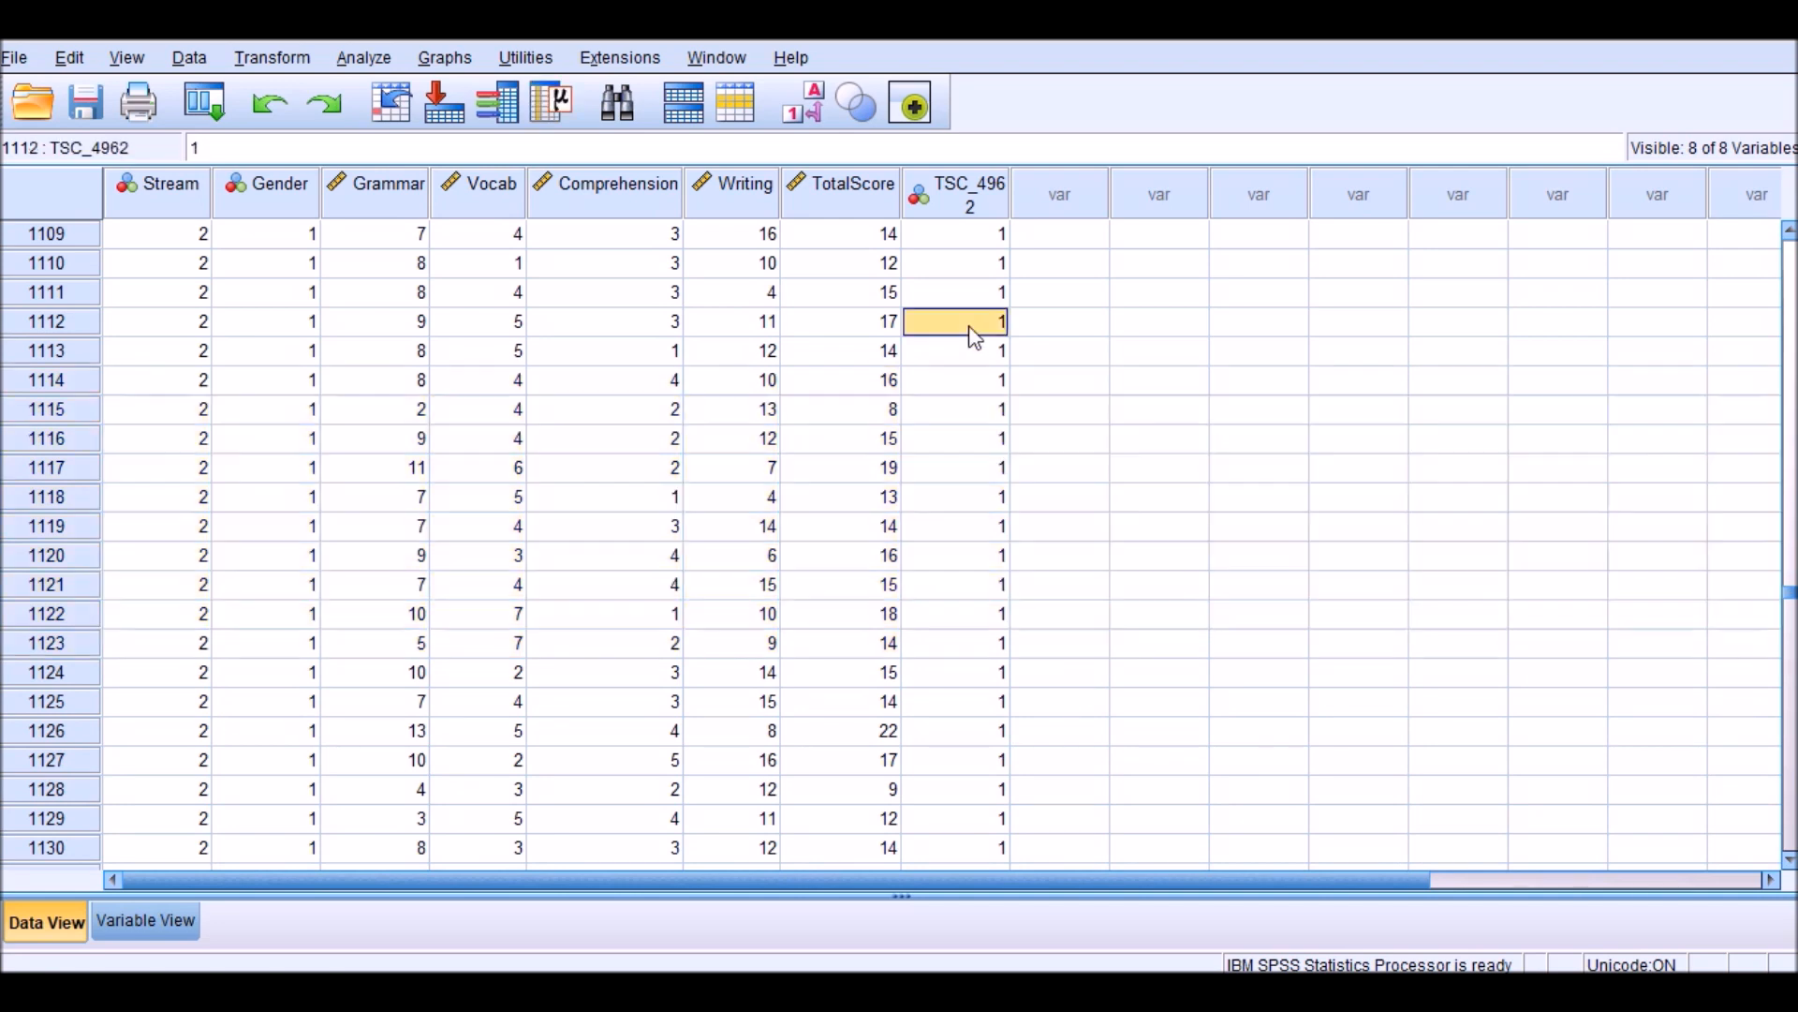
# Start an Independent-Samples T Test and clear all variables left over from its previous setup.
pyautogui.click(968, 191)
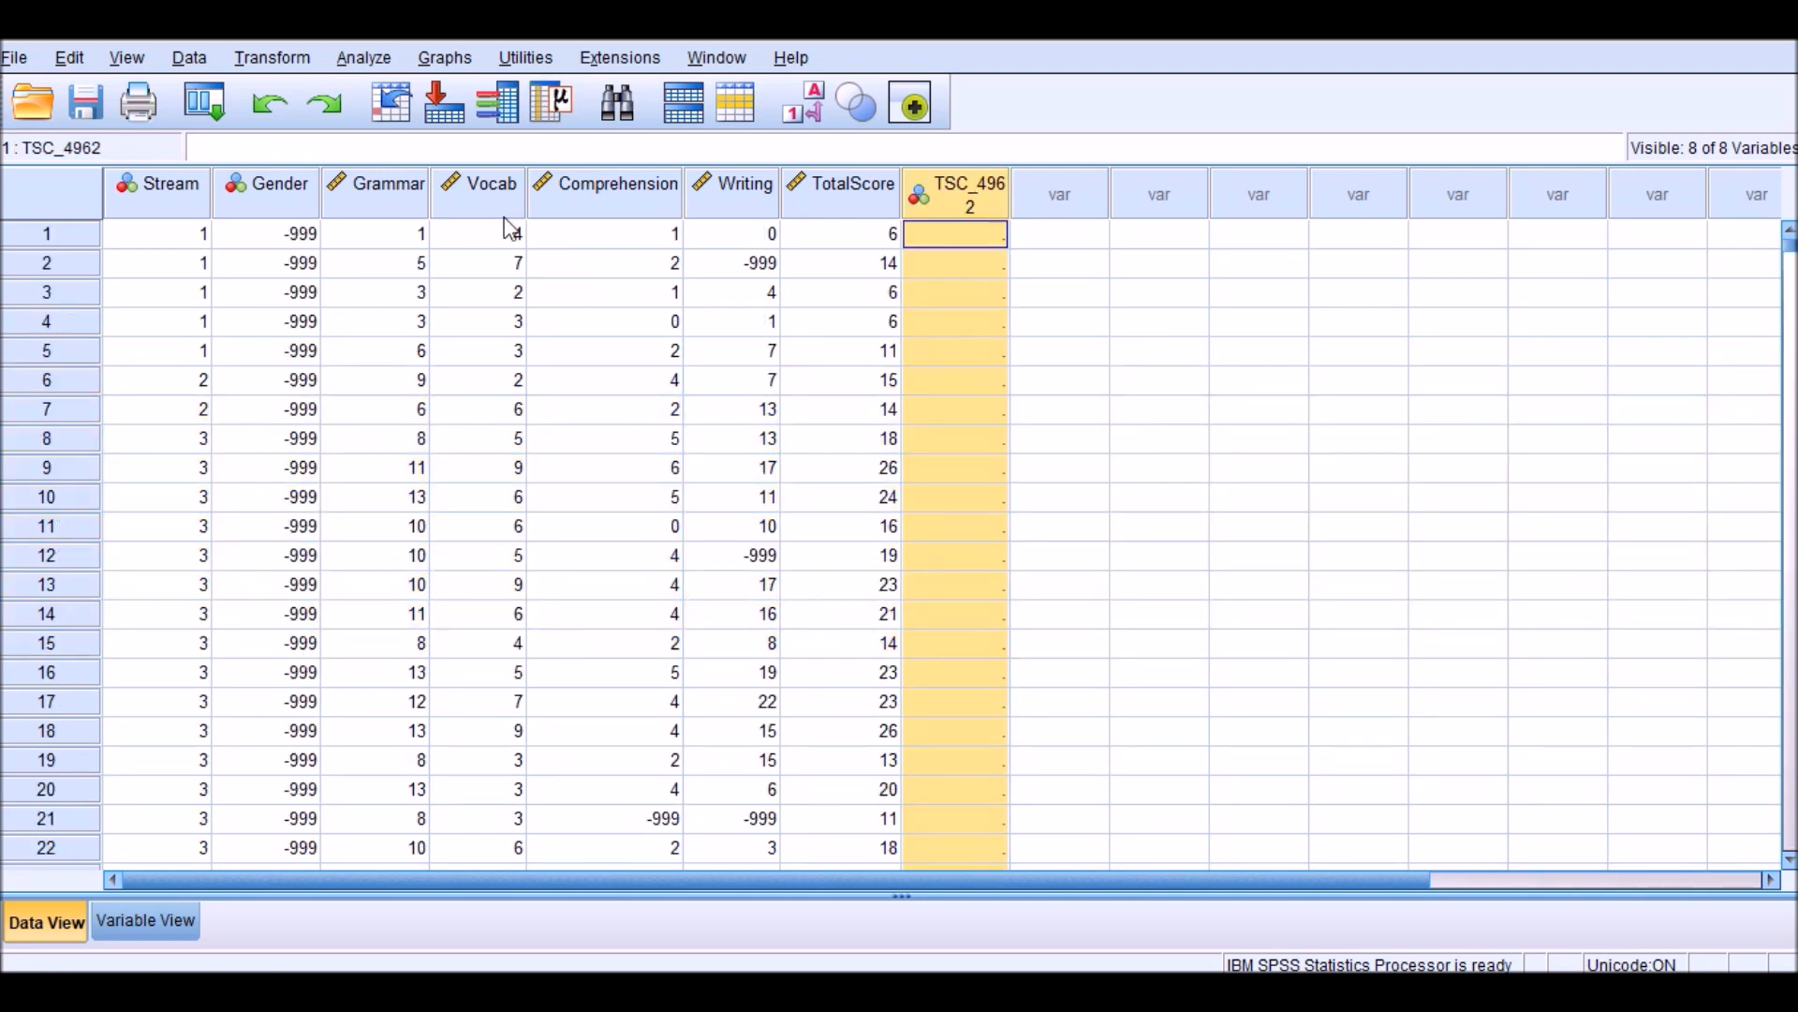
pyautogui.click(352, 58)
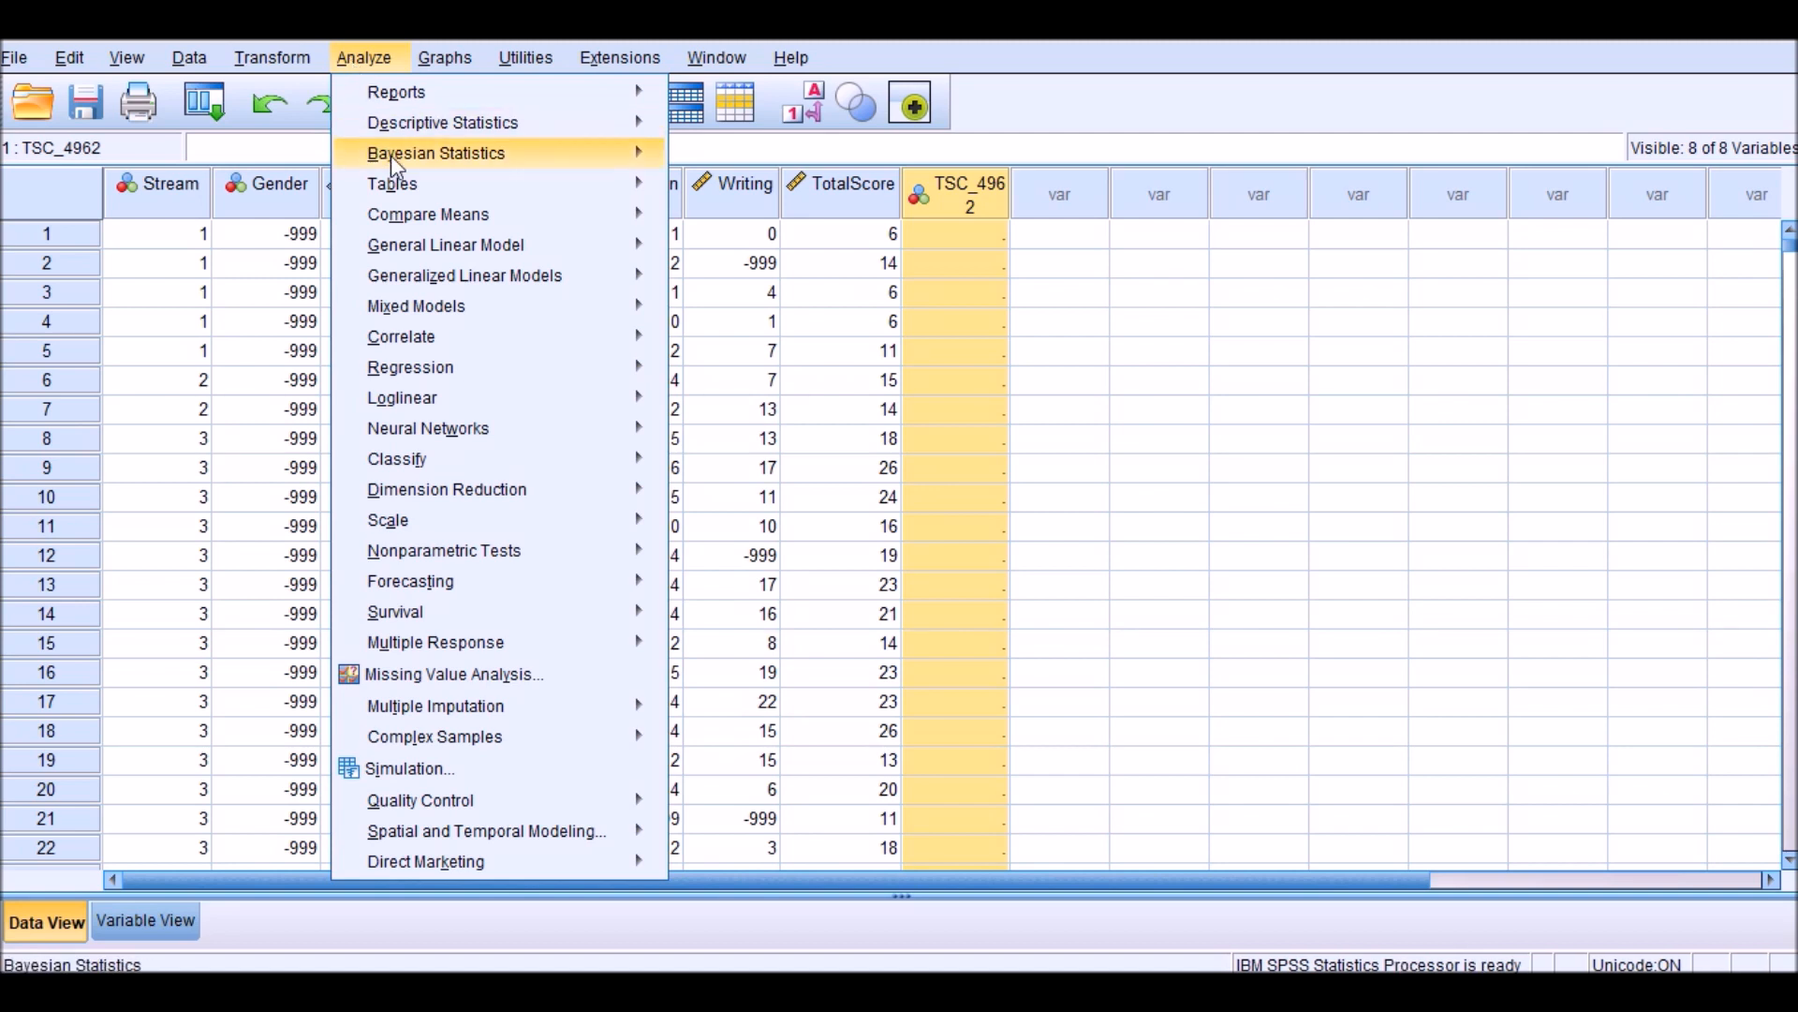
pyautogui.moveTo(601, 222)
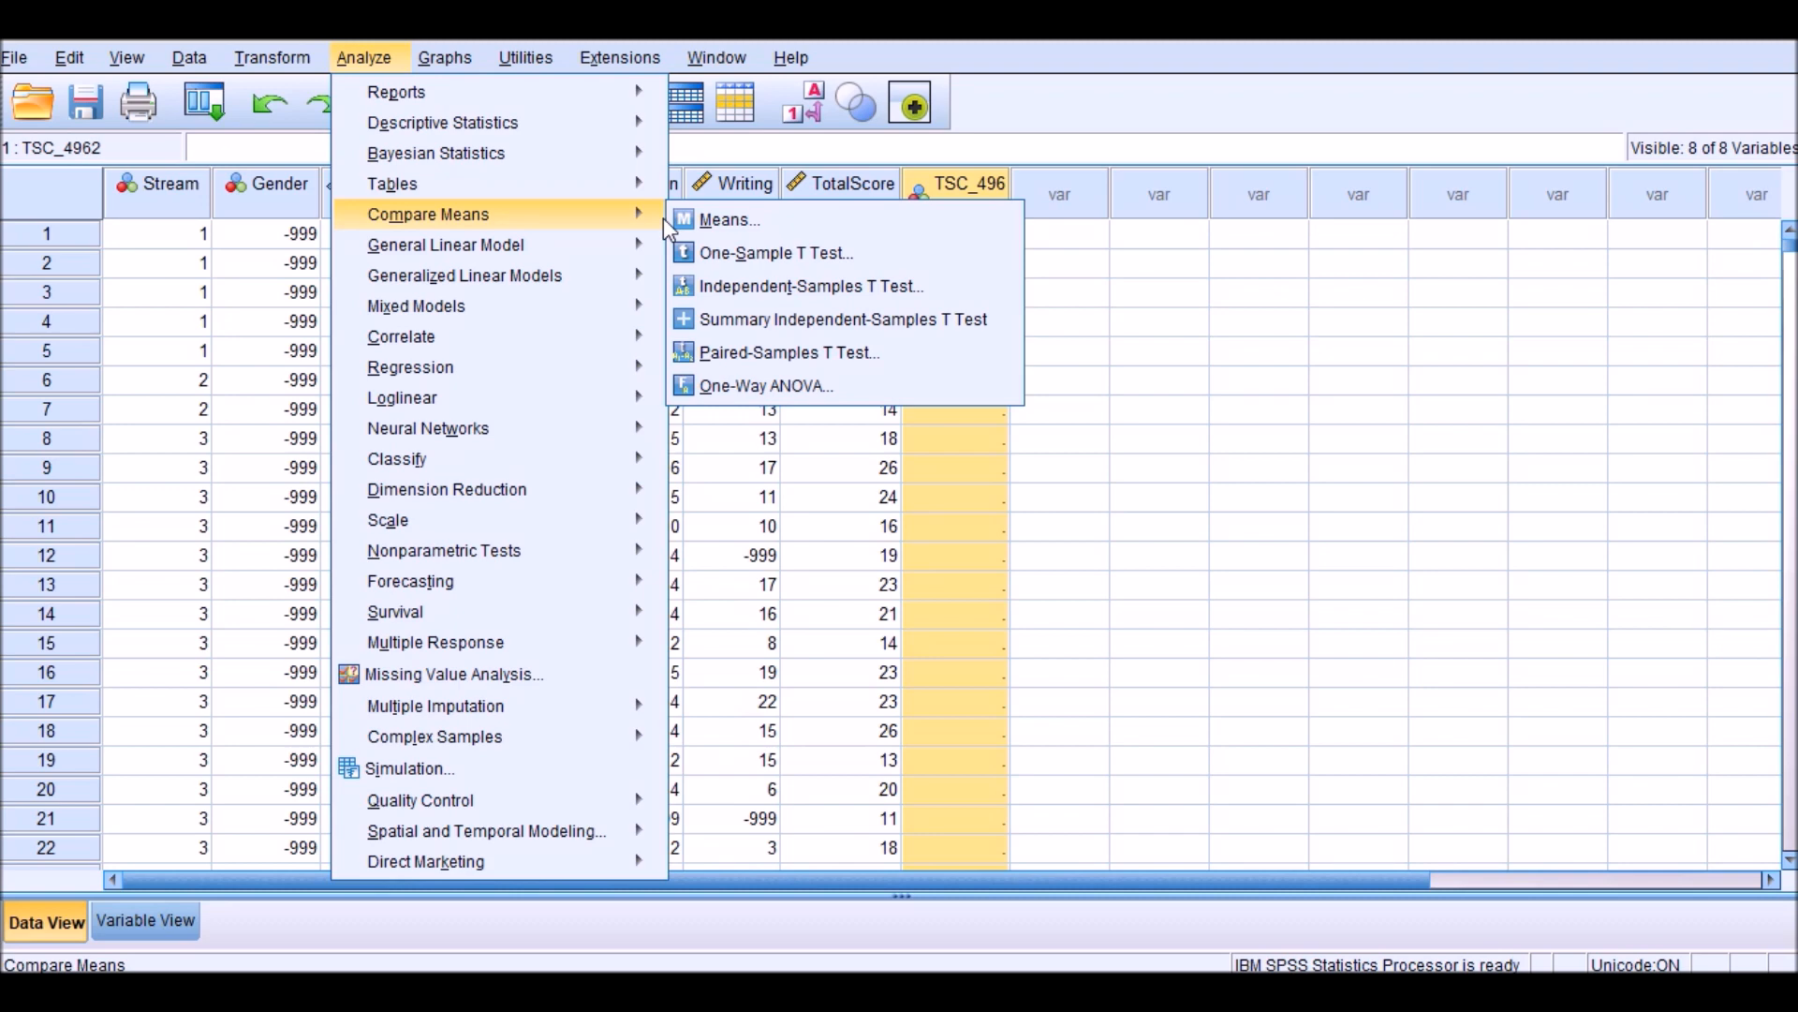
pyautogui.click(740, 286)
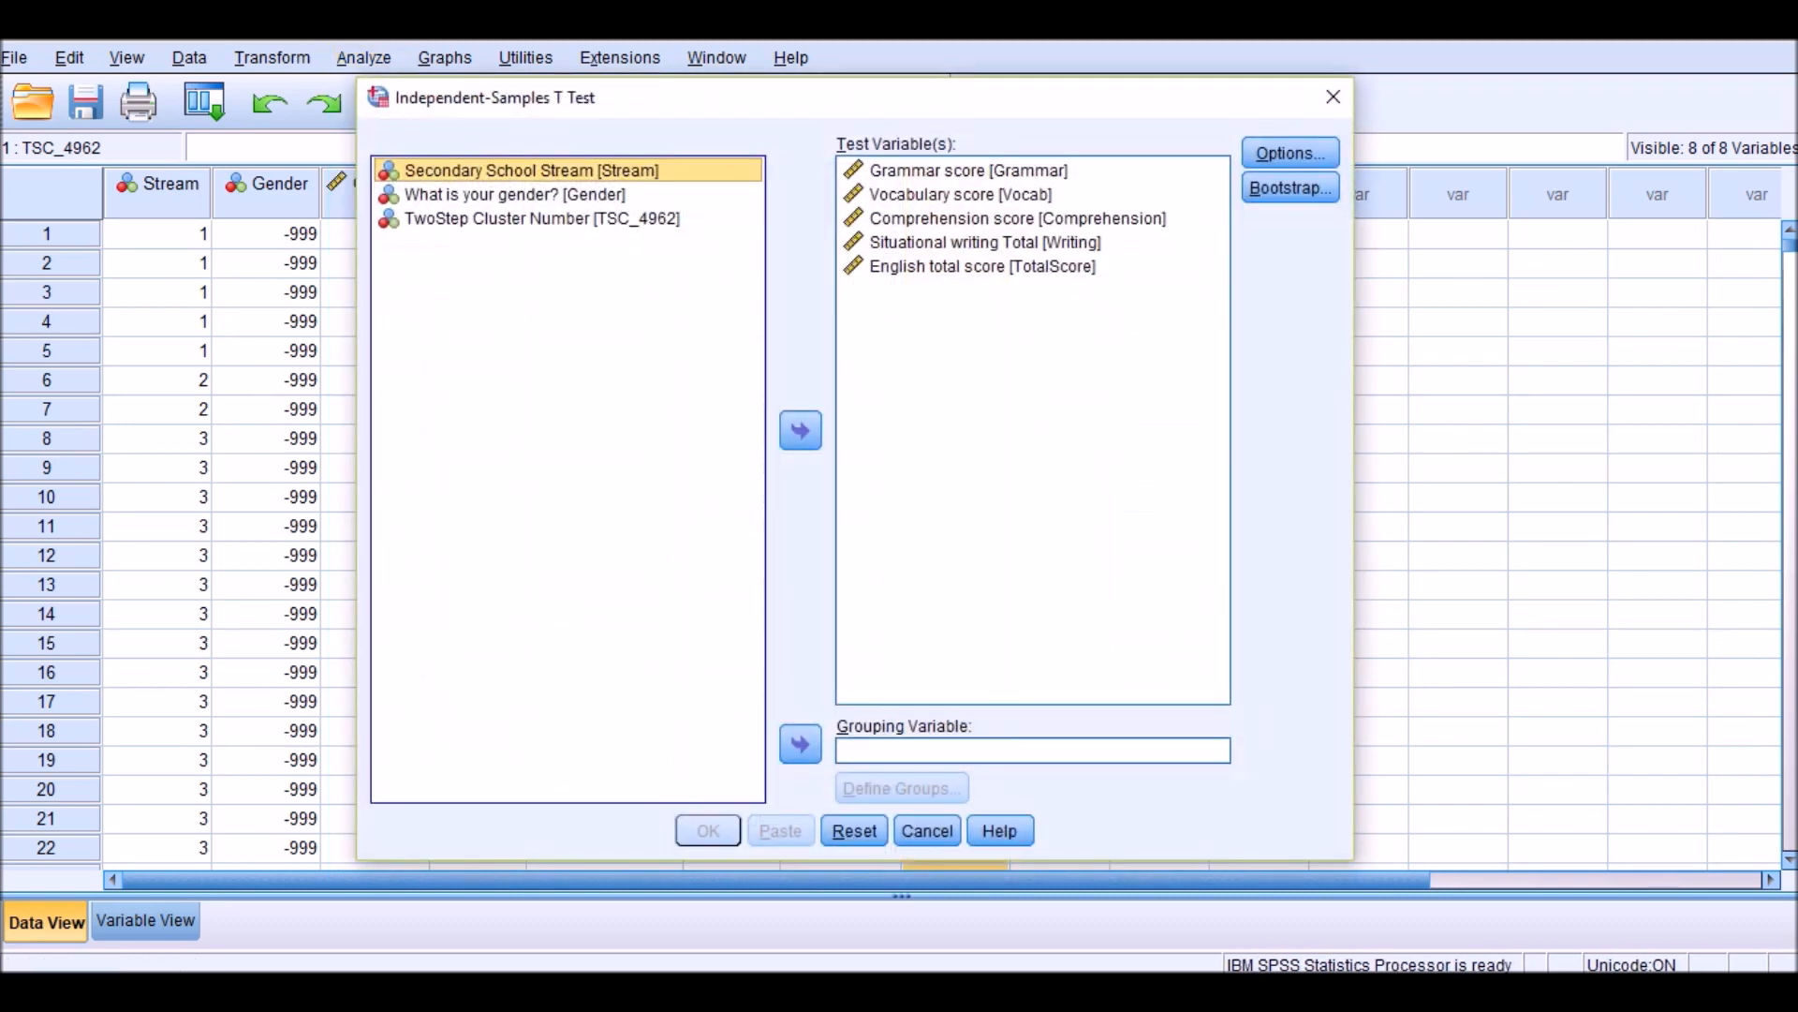
pyautogui.moveTo(829, 99); pyautogui.dragTo(807, 87)
pyautogui.click(832, 819)
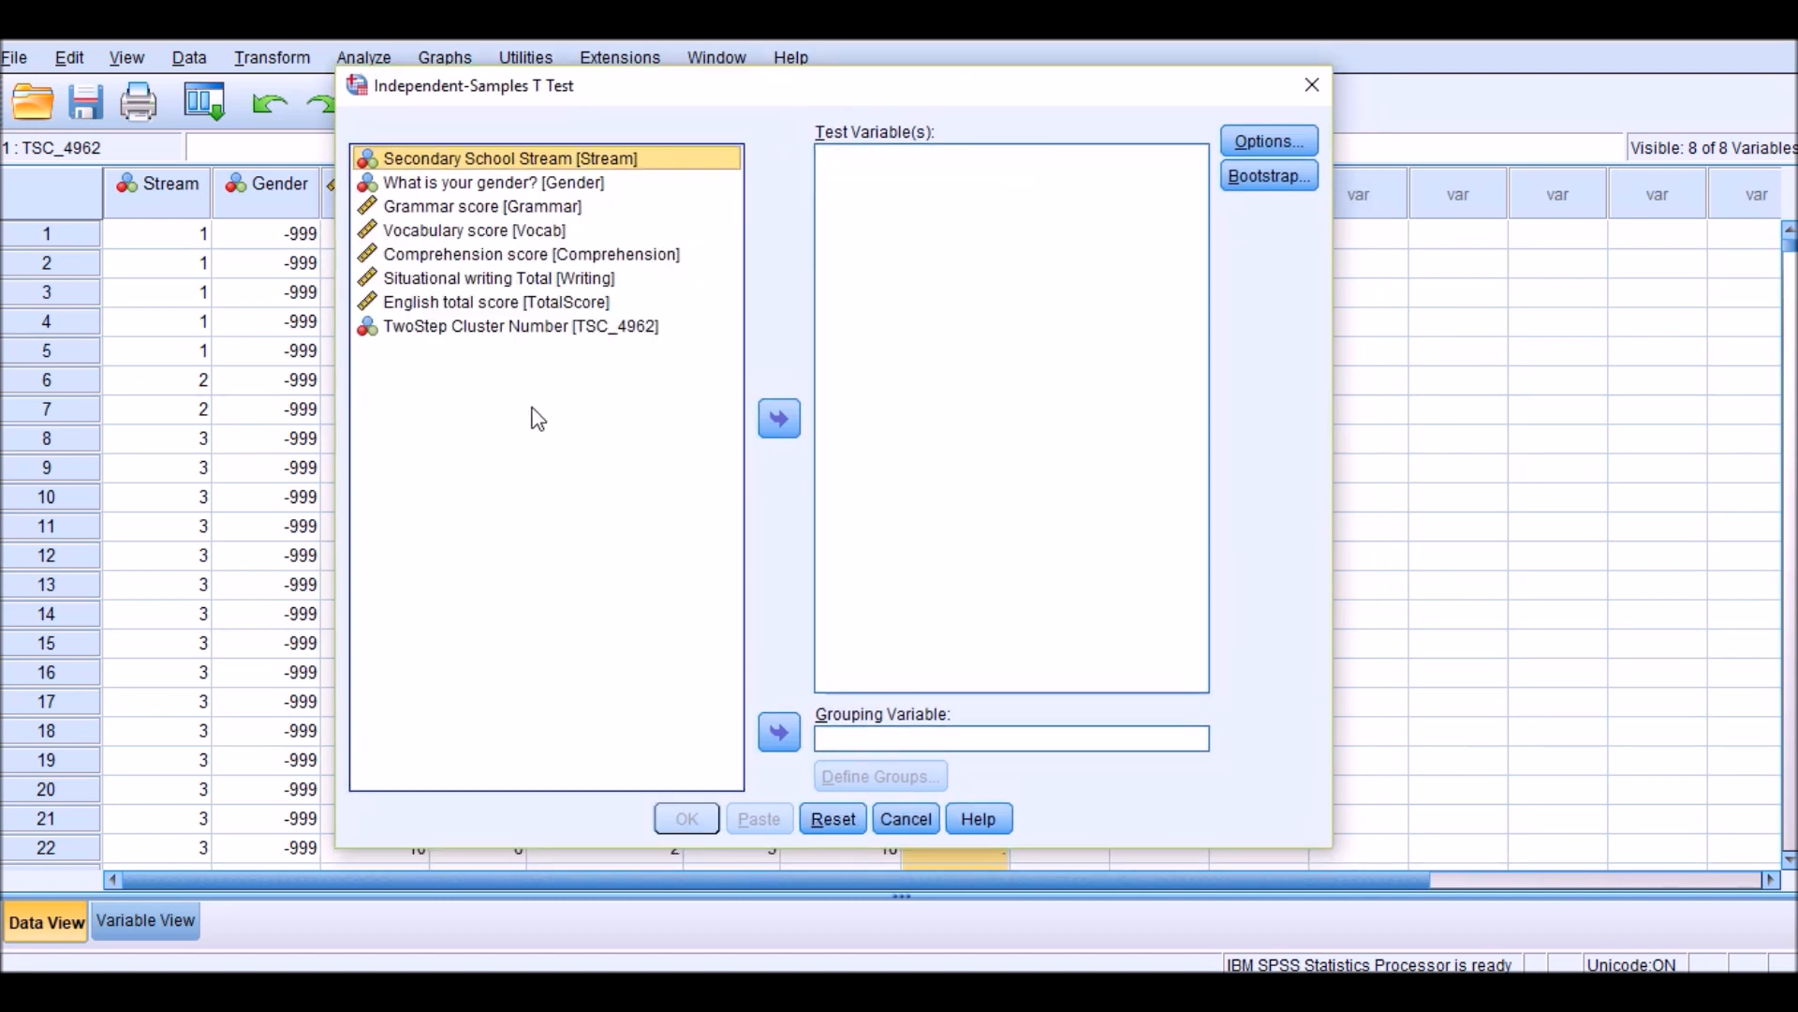
# Add the Grammar, Vocab, Comprehension and Writing scores as test variables of the t test.
pyautogui.click(466, 212)
pyautogui.keyDown('ctrl'); pyautogui.click(482, 279); pyautogui.keyUp('ctrl')
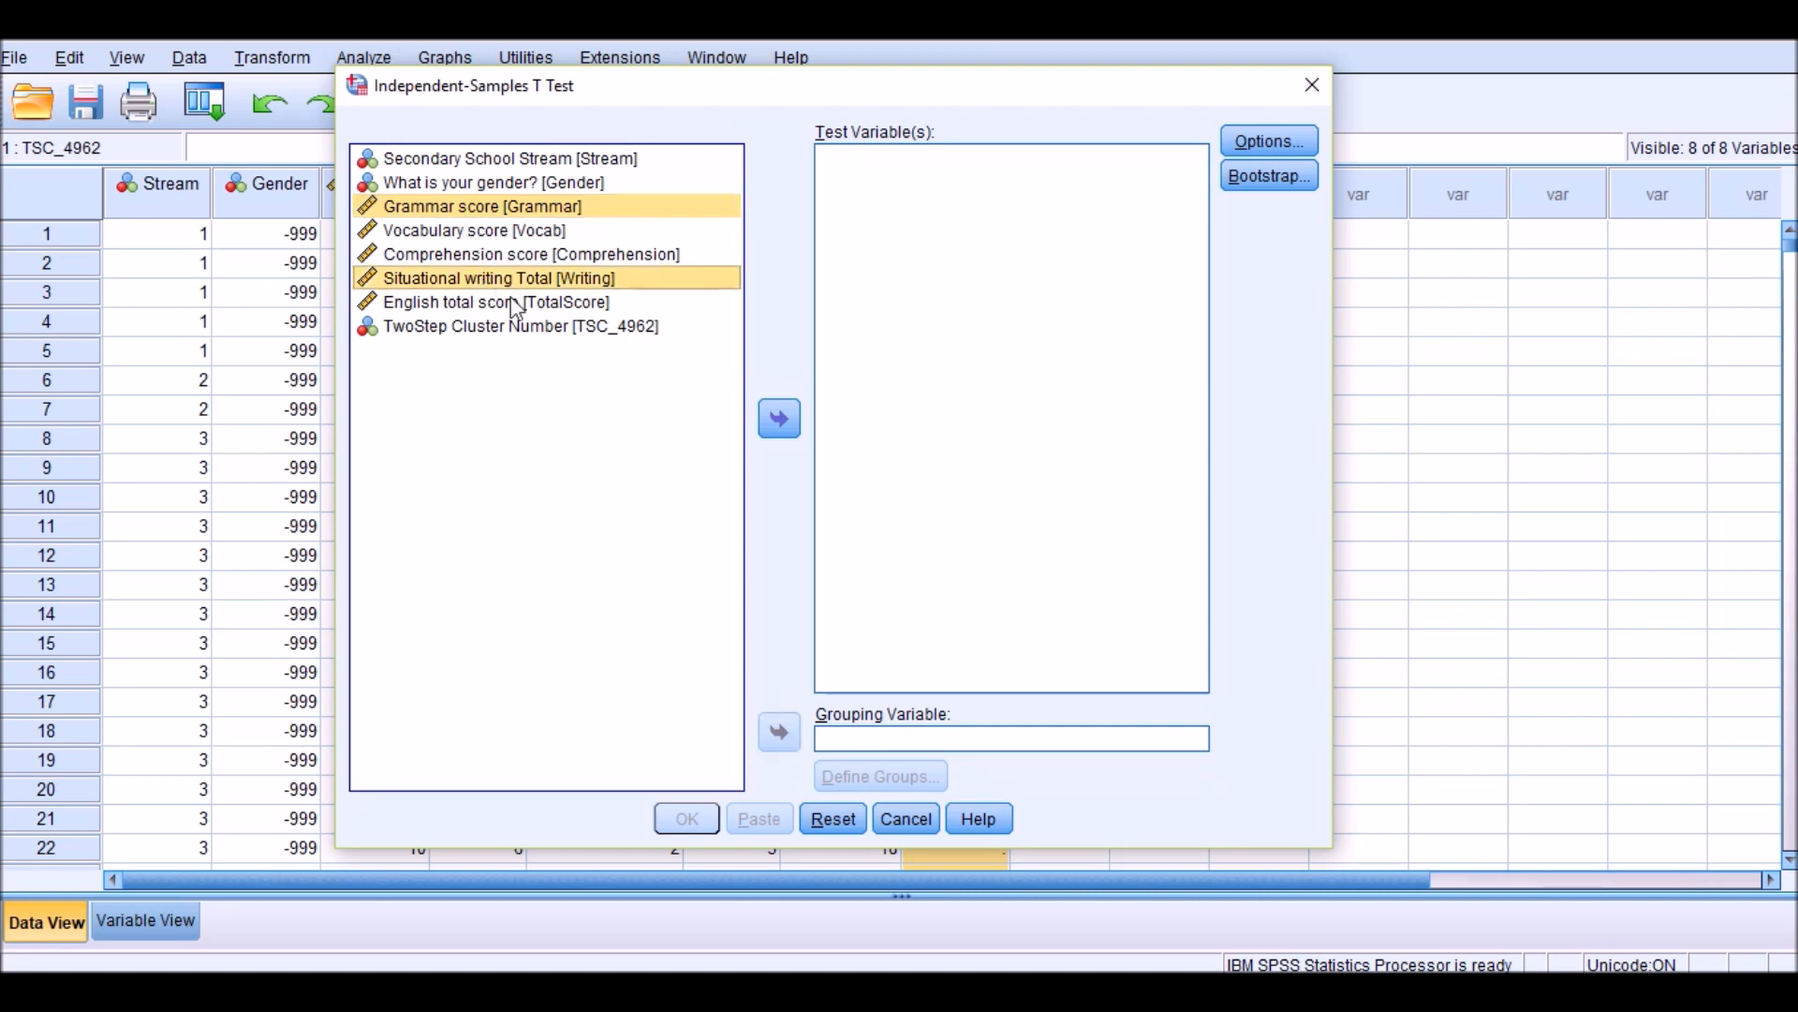
pyautogui.keyDown('ctrl'); pyautogui.click(492, 232); pyautogui.keyUp('ctrl')
pyautogui.keyDown('ctrl'); pyautogui.click(494, 256); pyautogui.keyUp('ctrl')
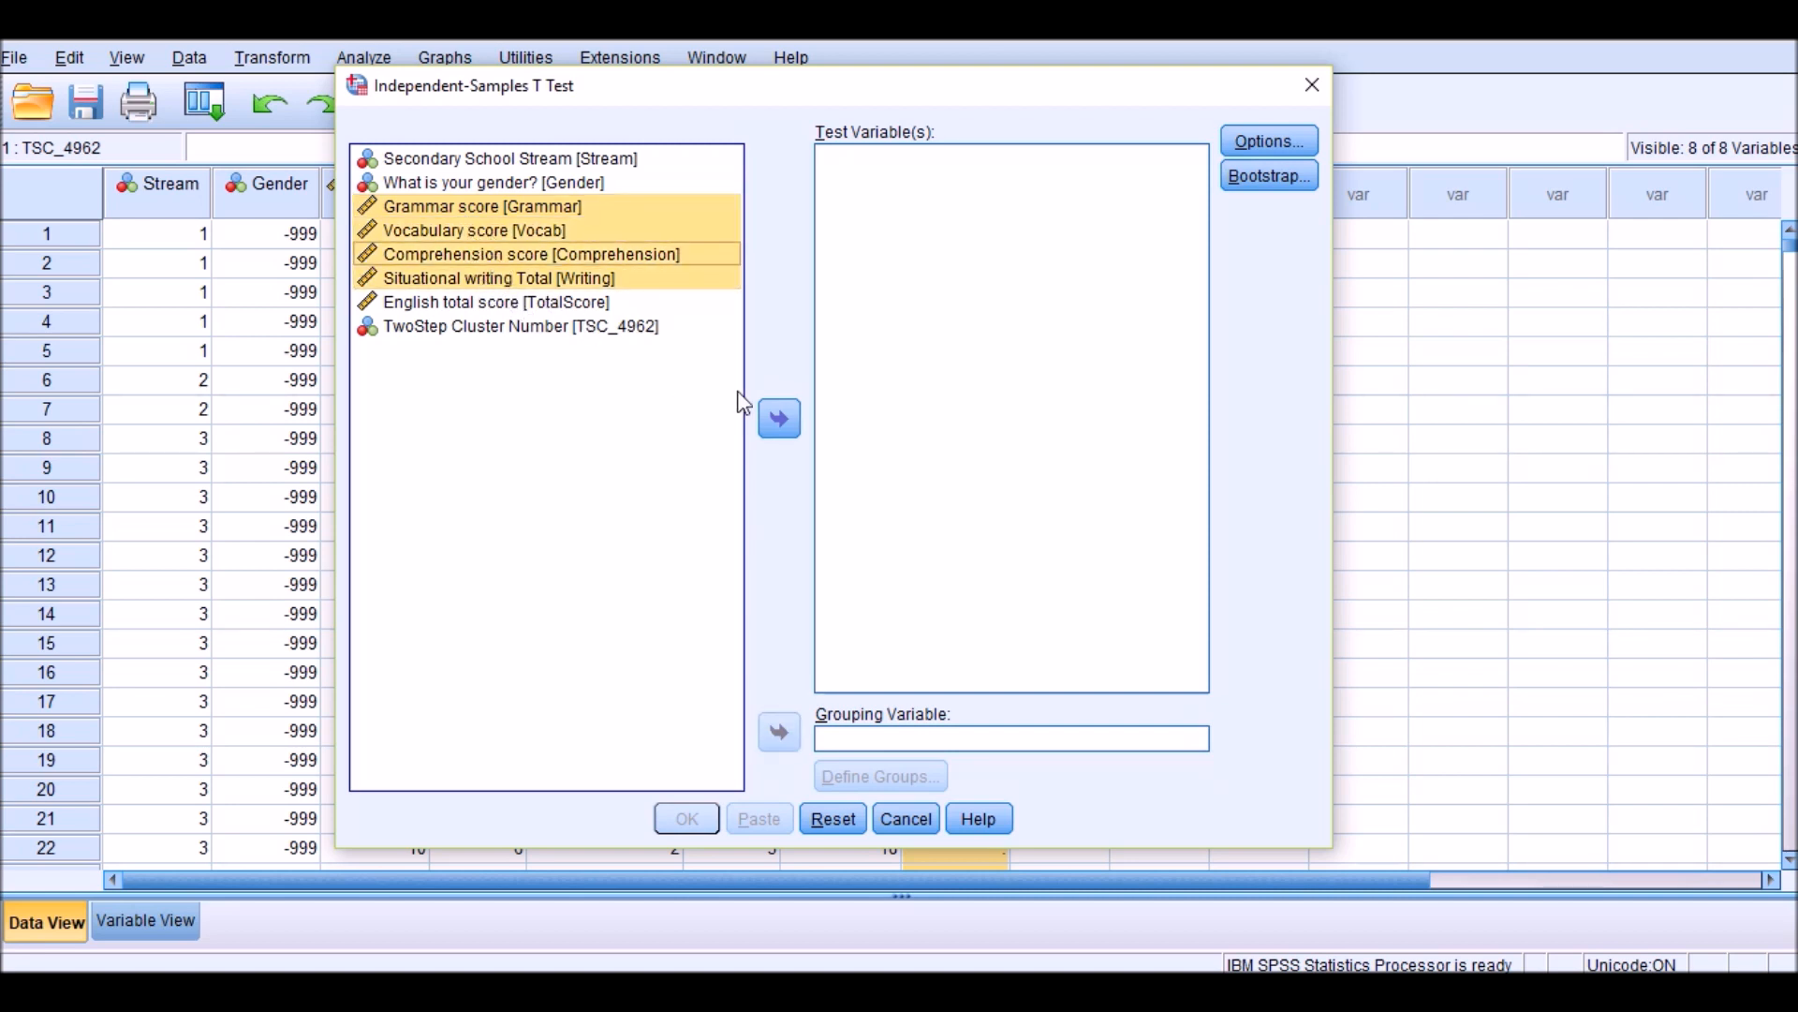
pyautogui.click(779, 419)
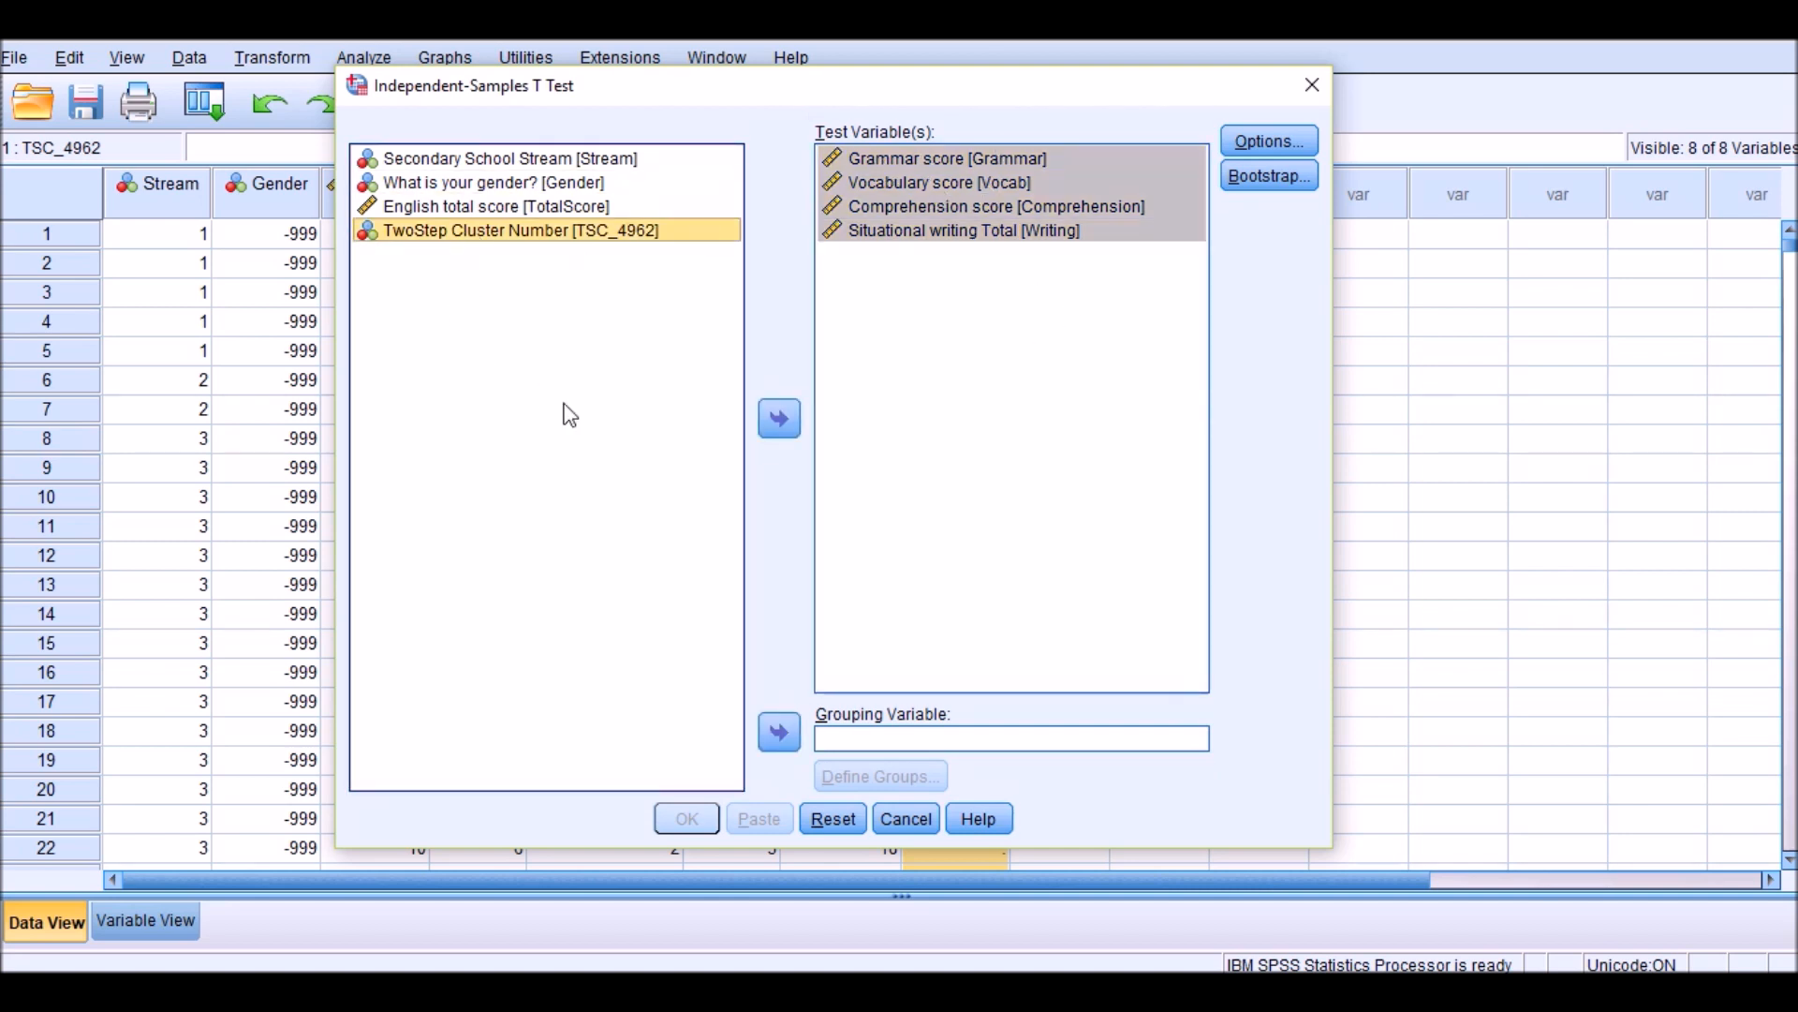
# Set the cluster number TSC_4962 as the grouping variable, with group 1 defined as 1 and group 2 as 2.
pyautogui.click(779, 732)
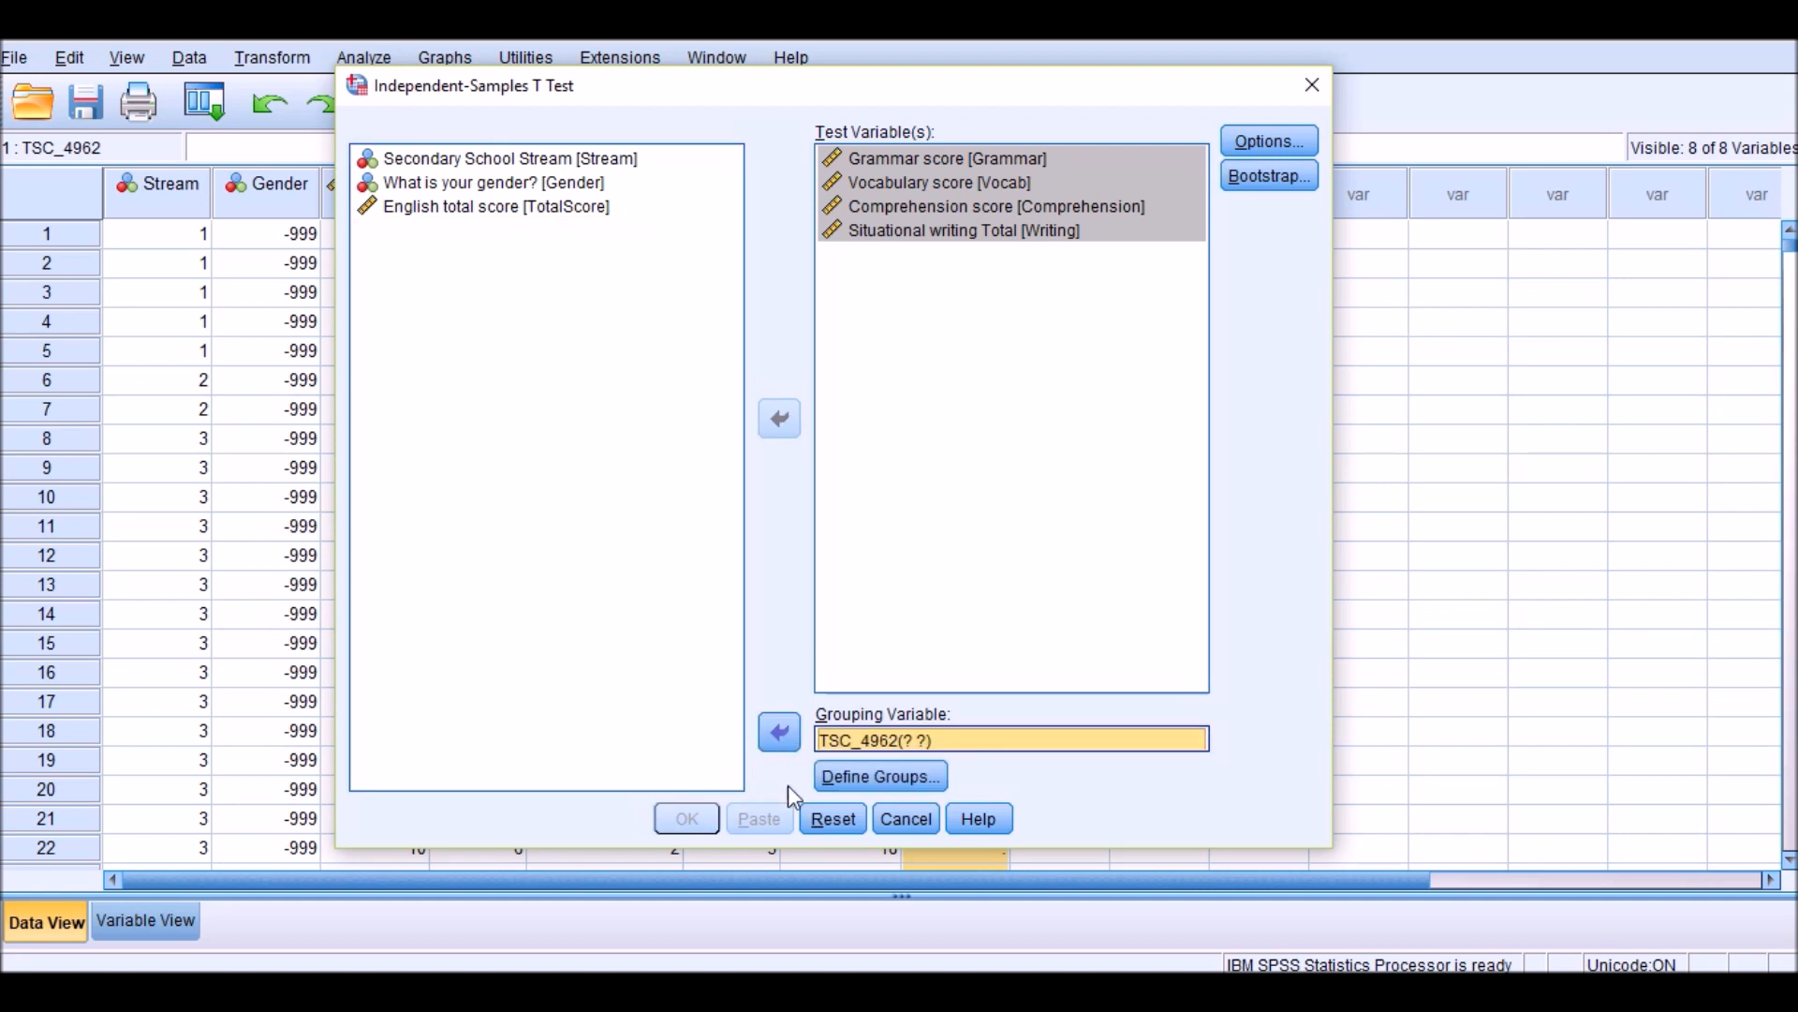
pyautogui.click(843, 777)
pyautogui.click(1073, 408)
pyautogui.write('1')
pyautogui.click(1068, 446)
pyautogui.write('2')
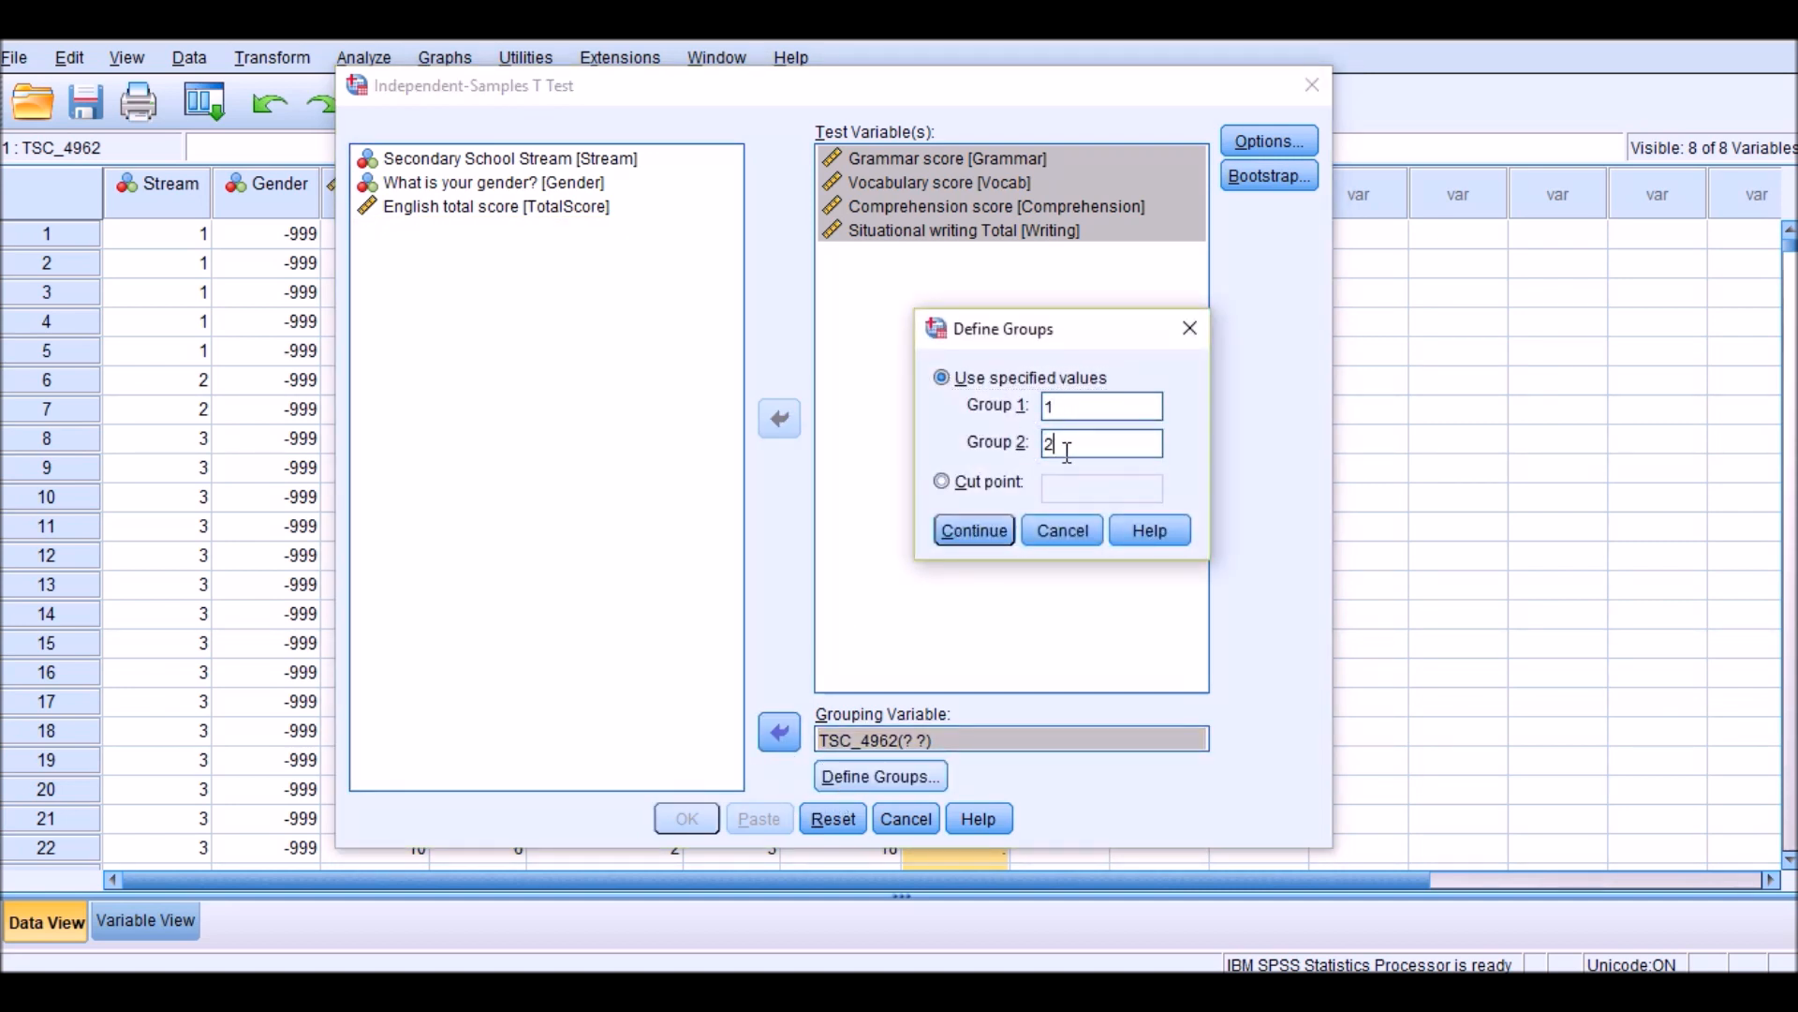
pyautogui.click(990, 542)
pyautogui.moveTo(851, 81); pyautogui.dragTo(983, 93)
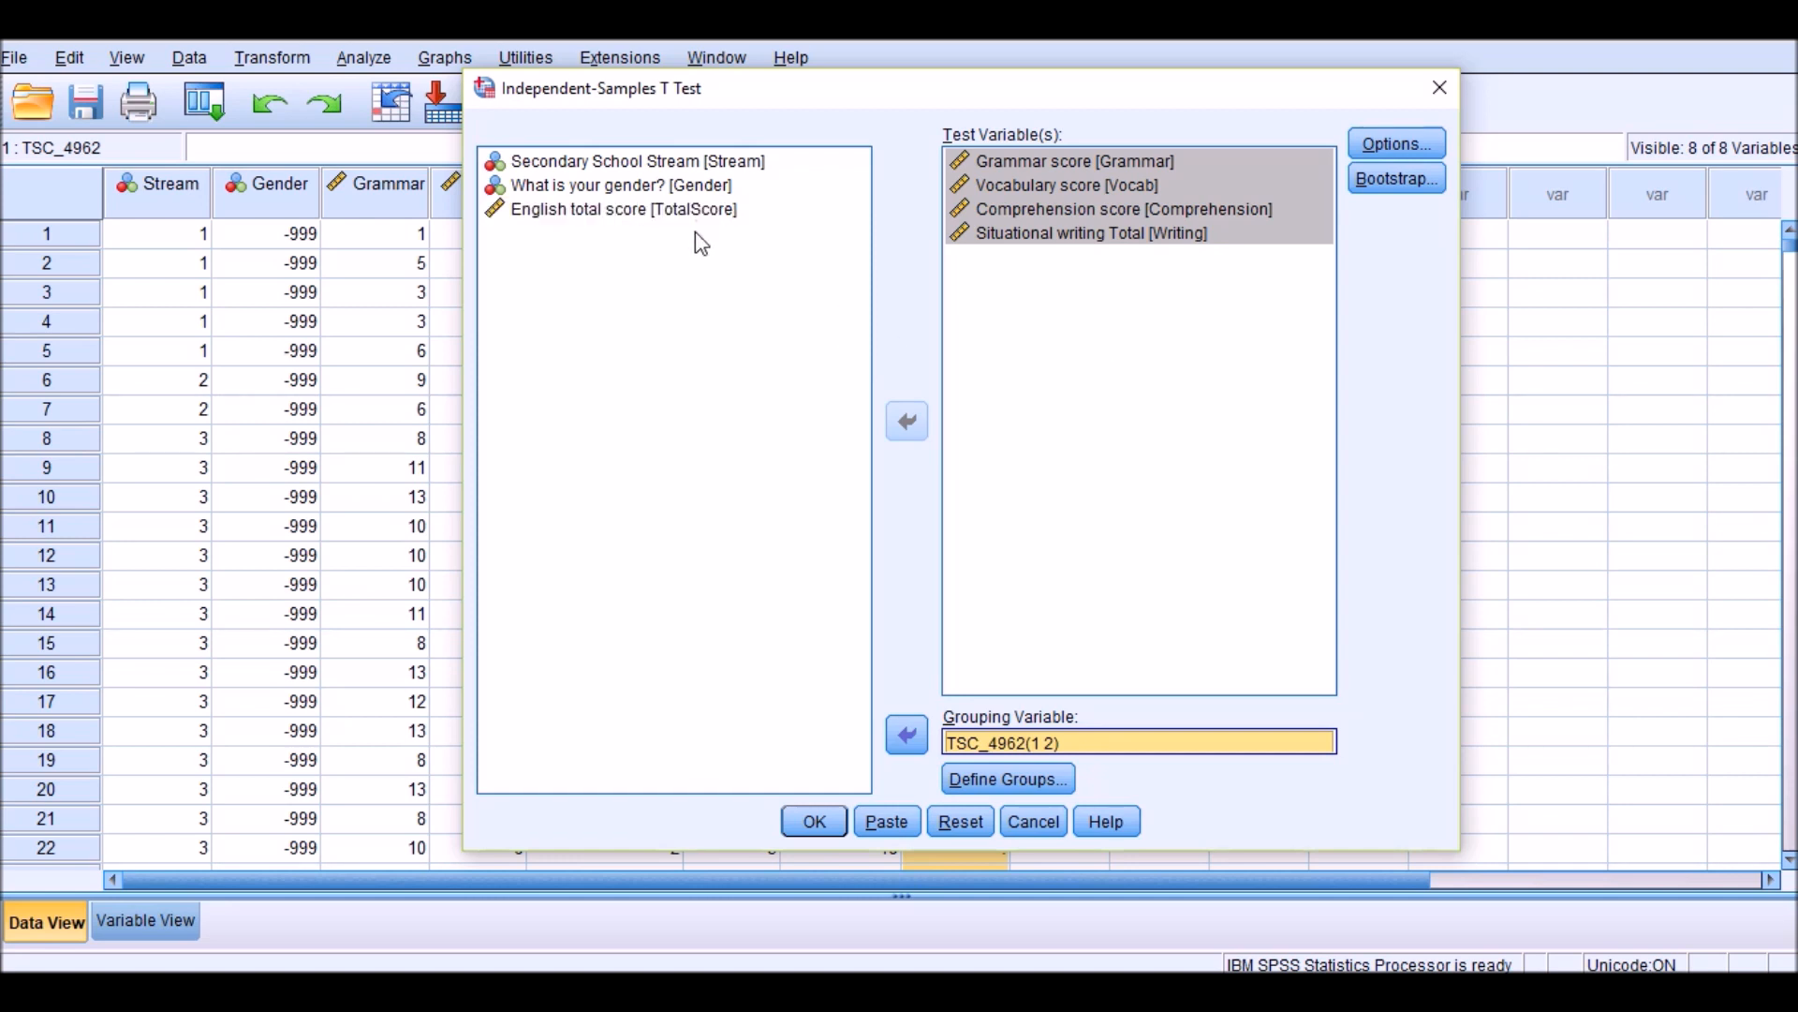
# Add the English total score as a further test variable and run the t test.
pyautogui.click(555, 214)
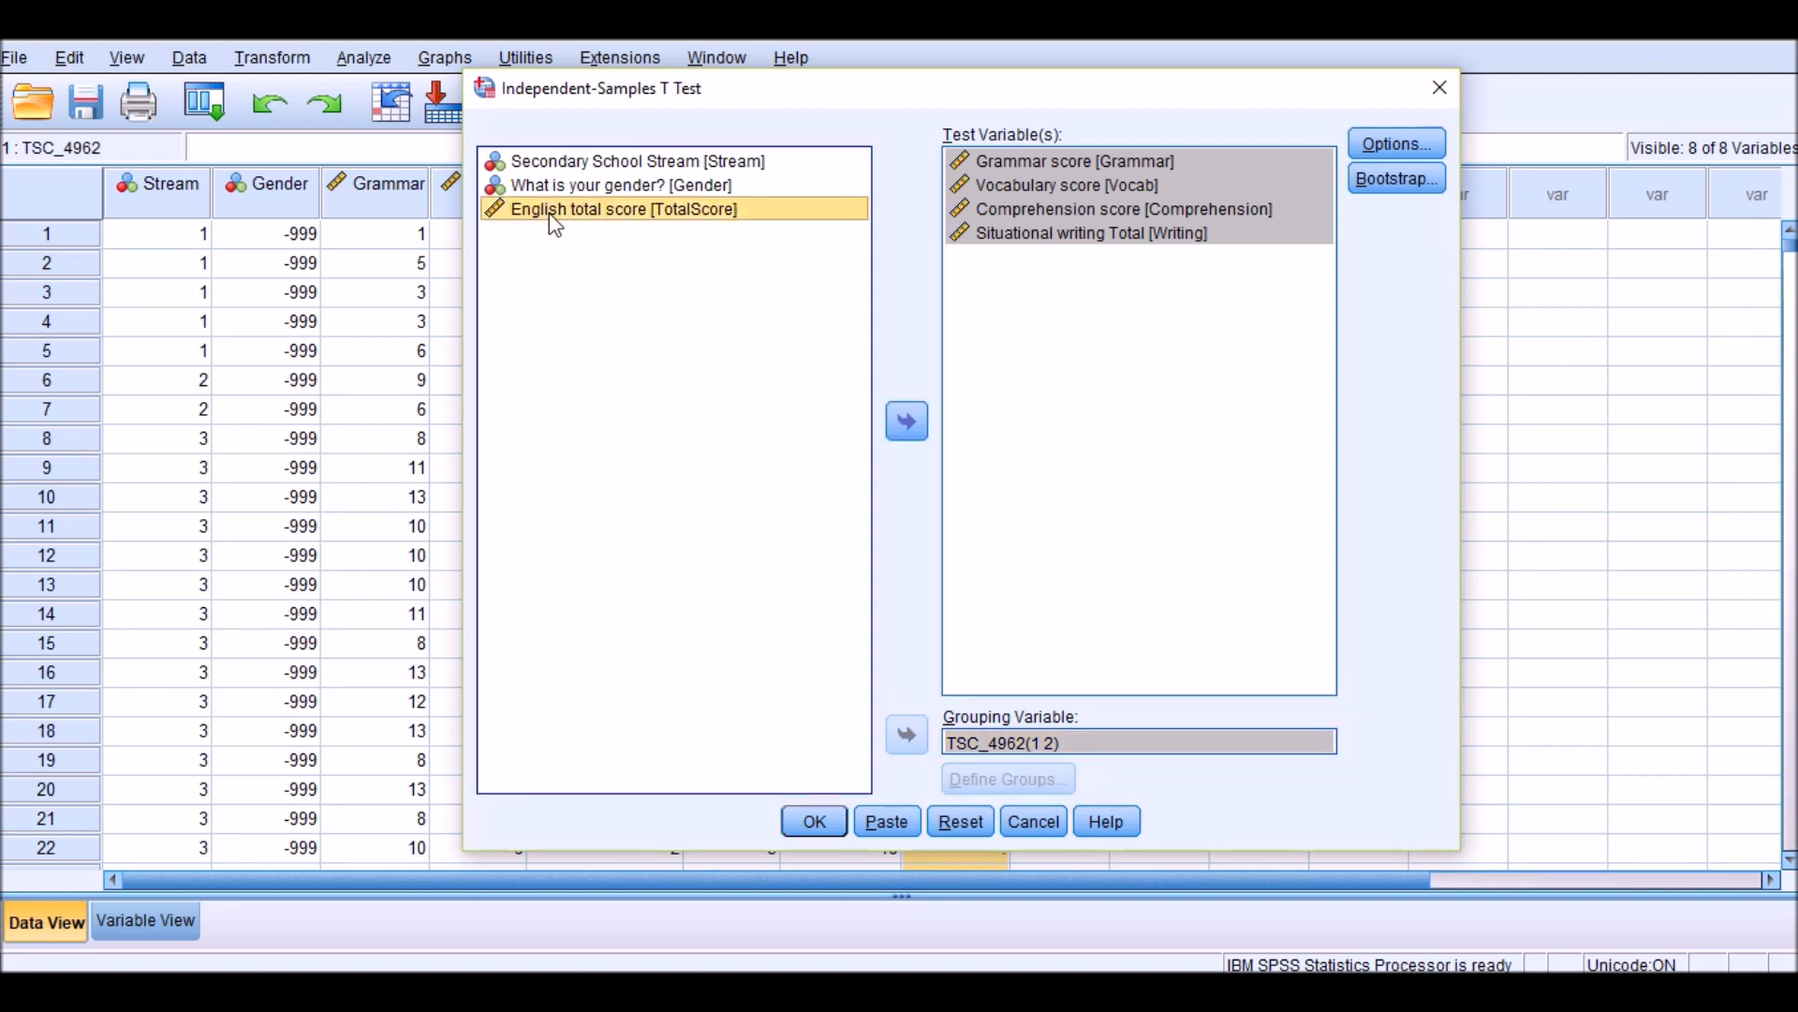
pyautogui.click(906, 421)
pyautogui.moveTo(944, 88); pyautogui.dragTo(898, 120)
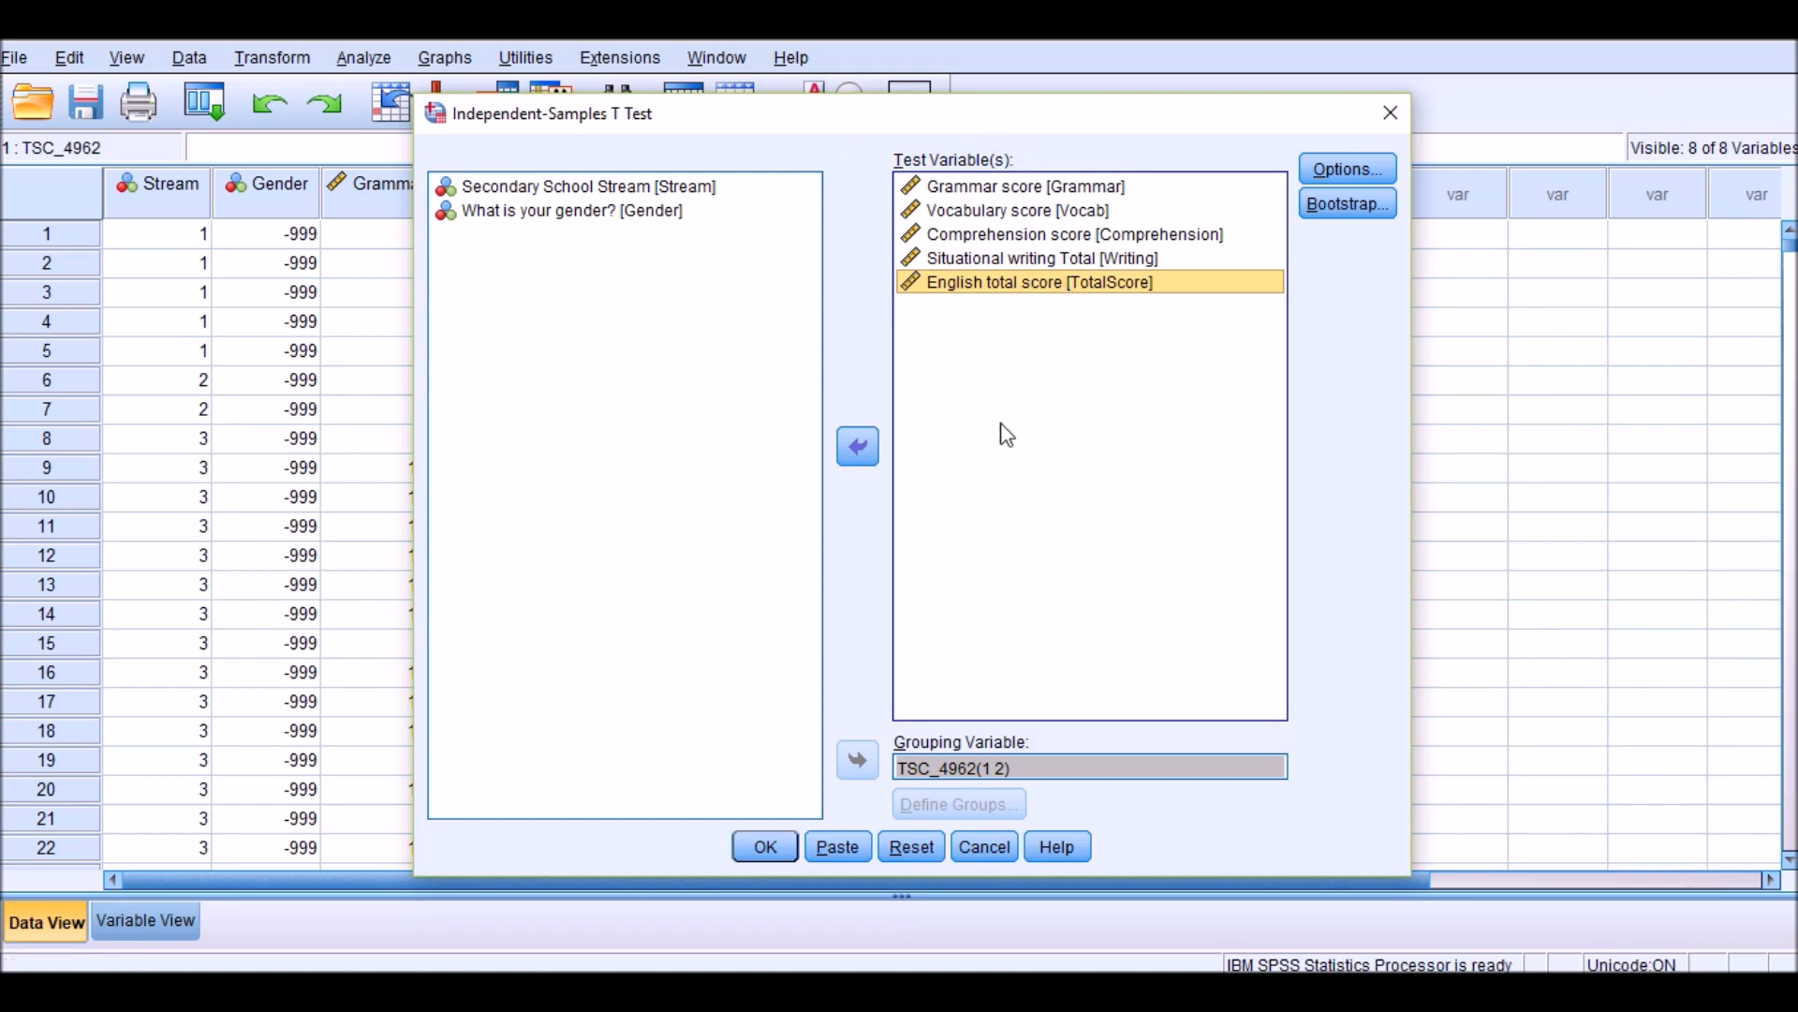
pyautogui.click(754, 848)
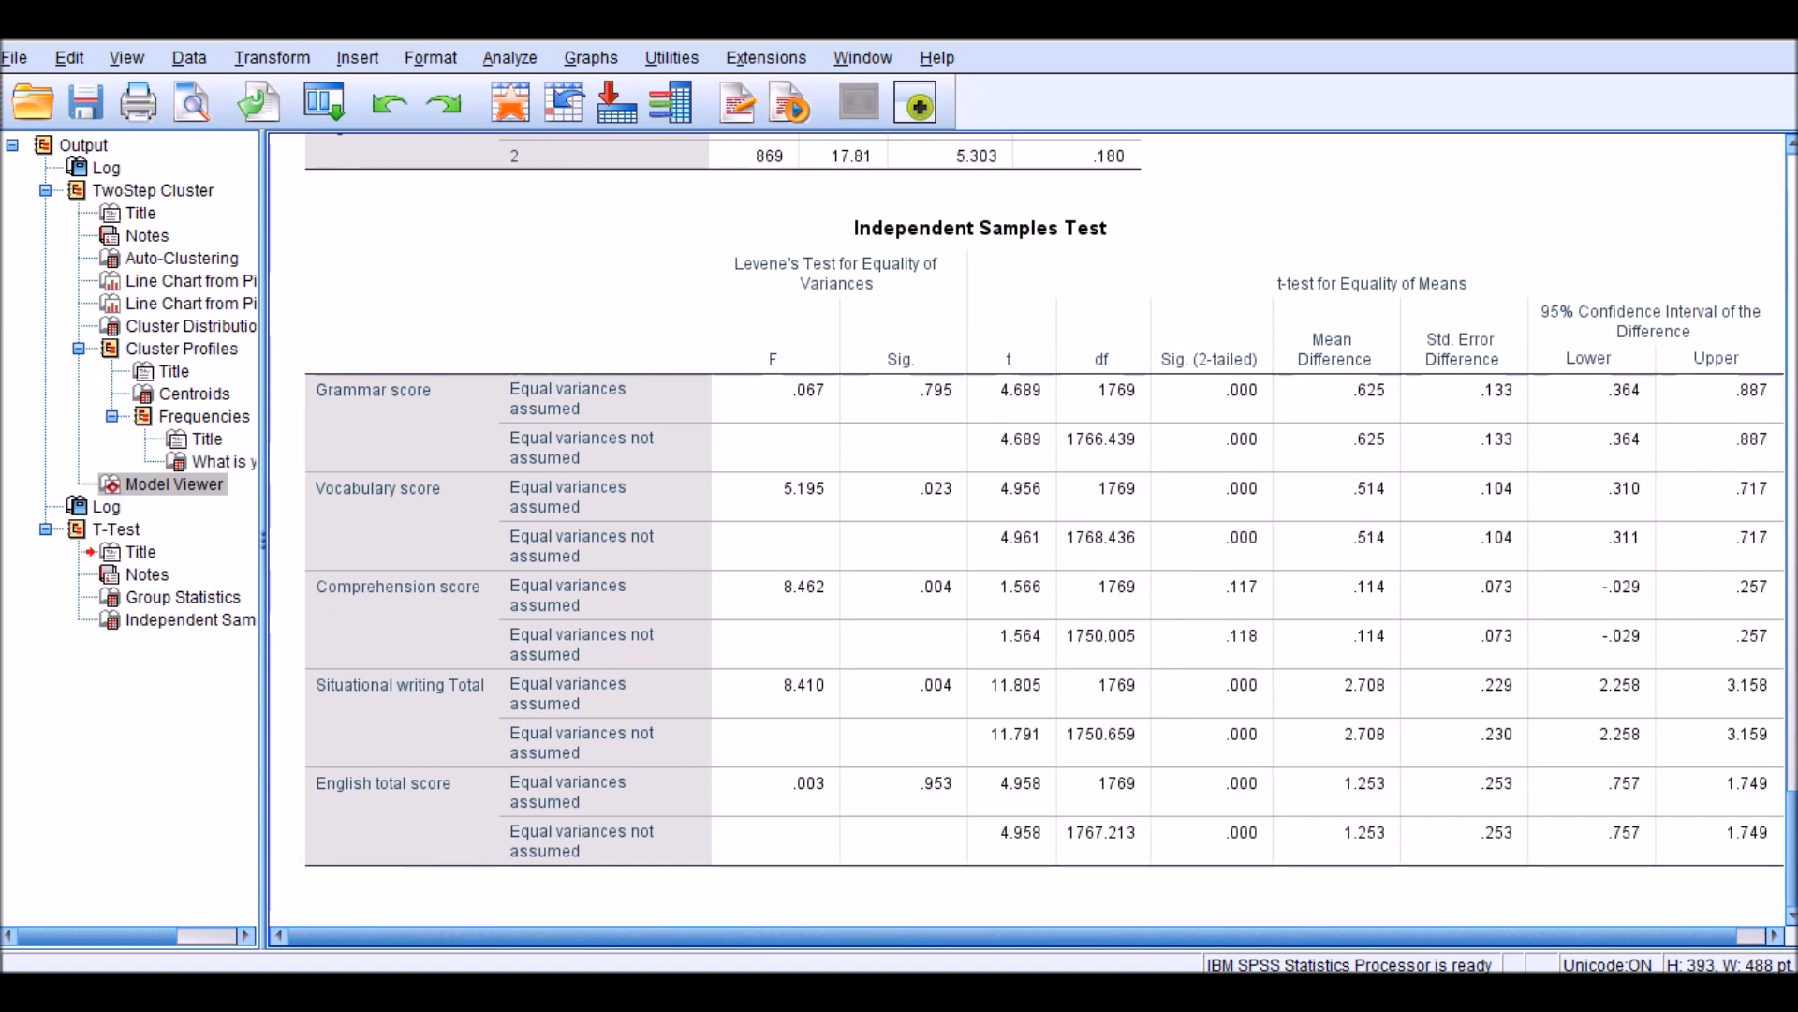
# From the Data Editor, rerun the TwoStep Cluster analysis with Gender removed from the categorical variables, keeping the four continuous subscores.
pyautogui.click(925, 985)
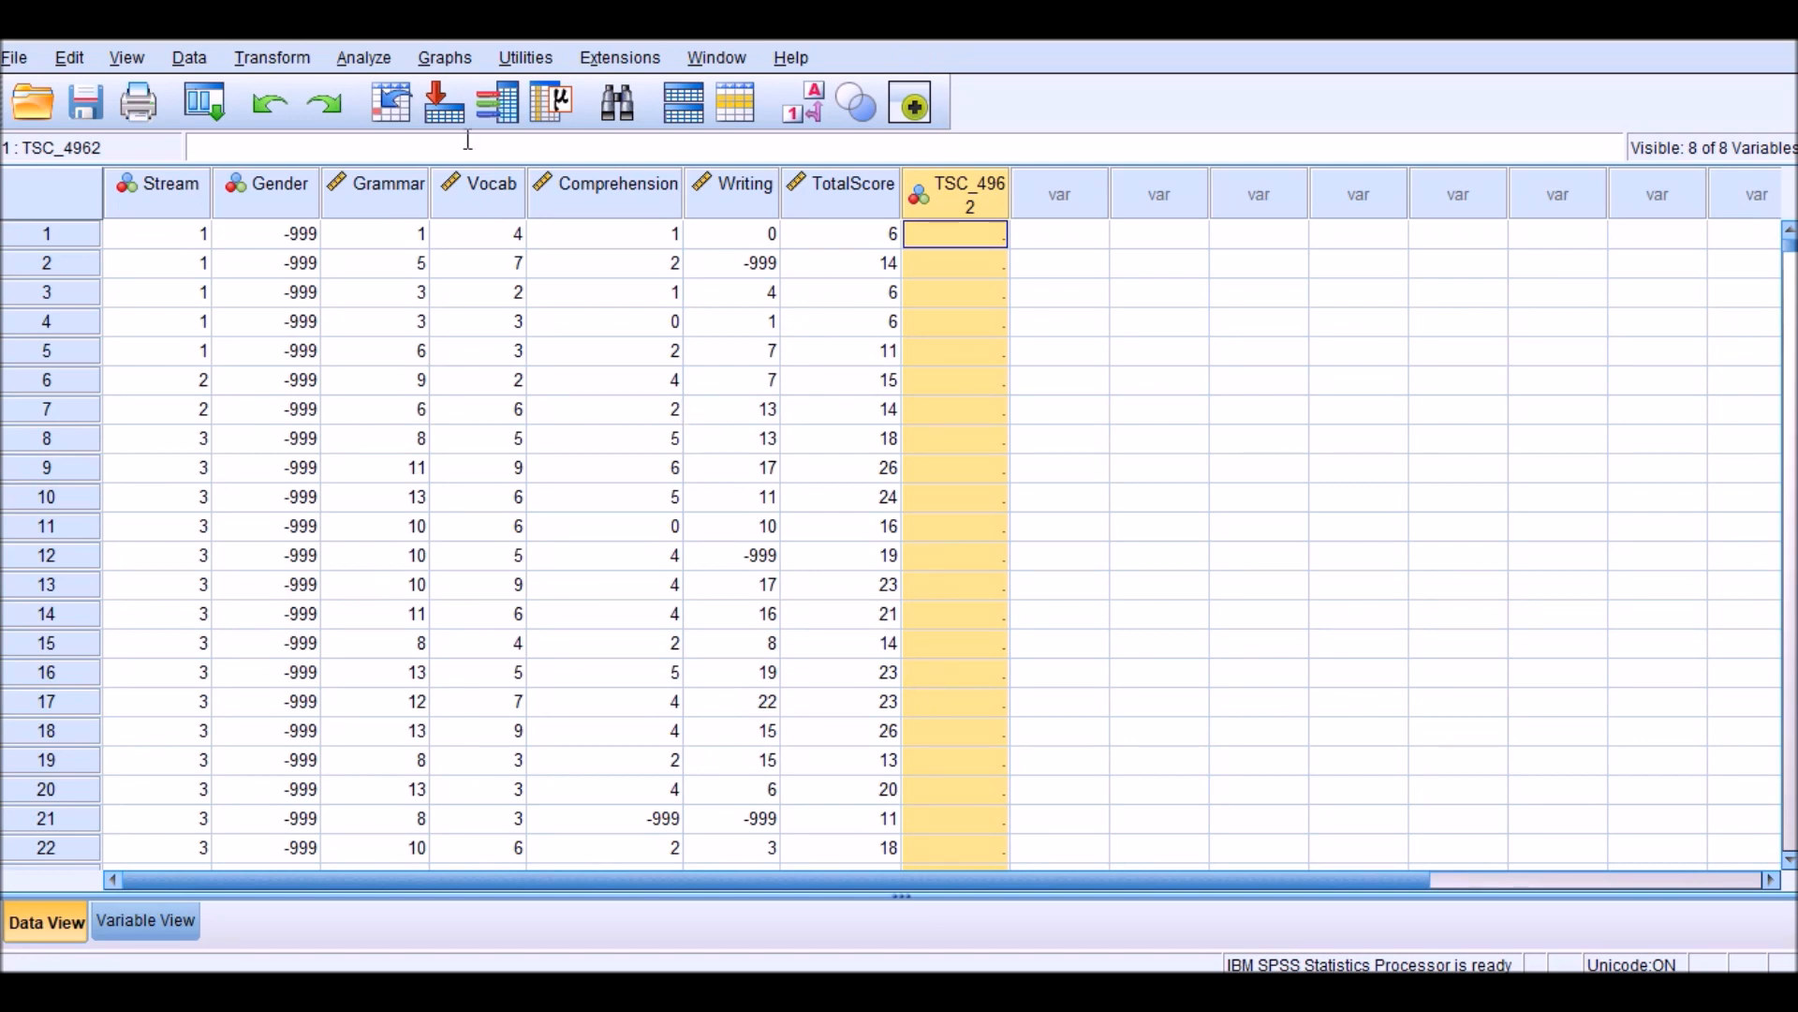
pyautogui.click(374, 55)
pyautogui.moveTo(589, 459)
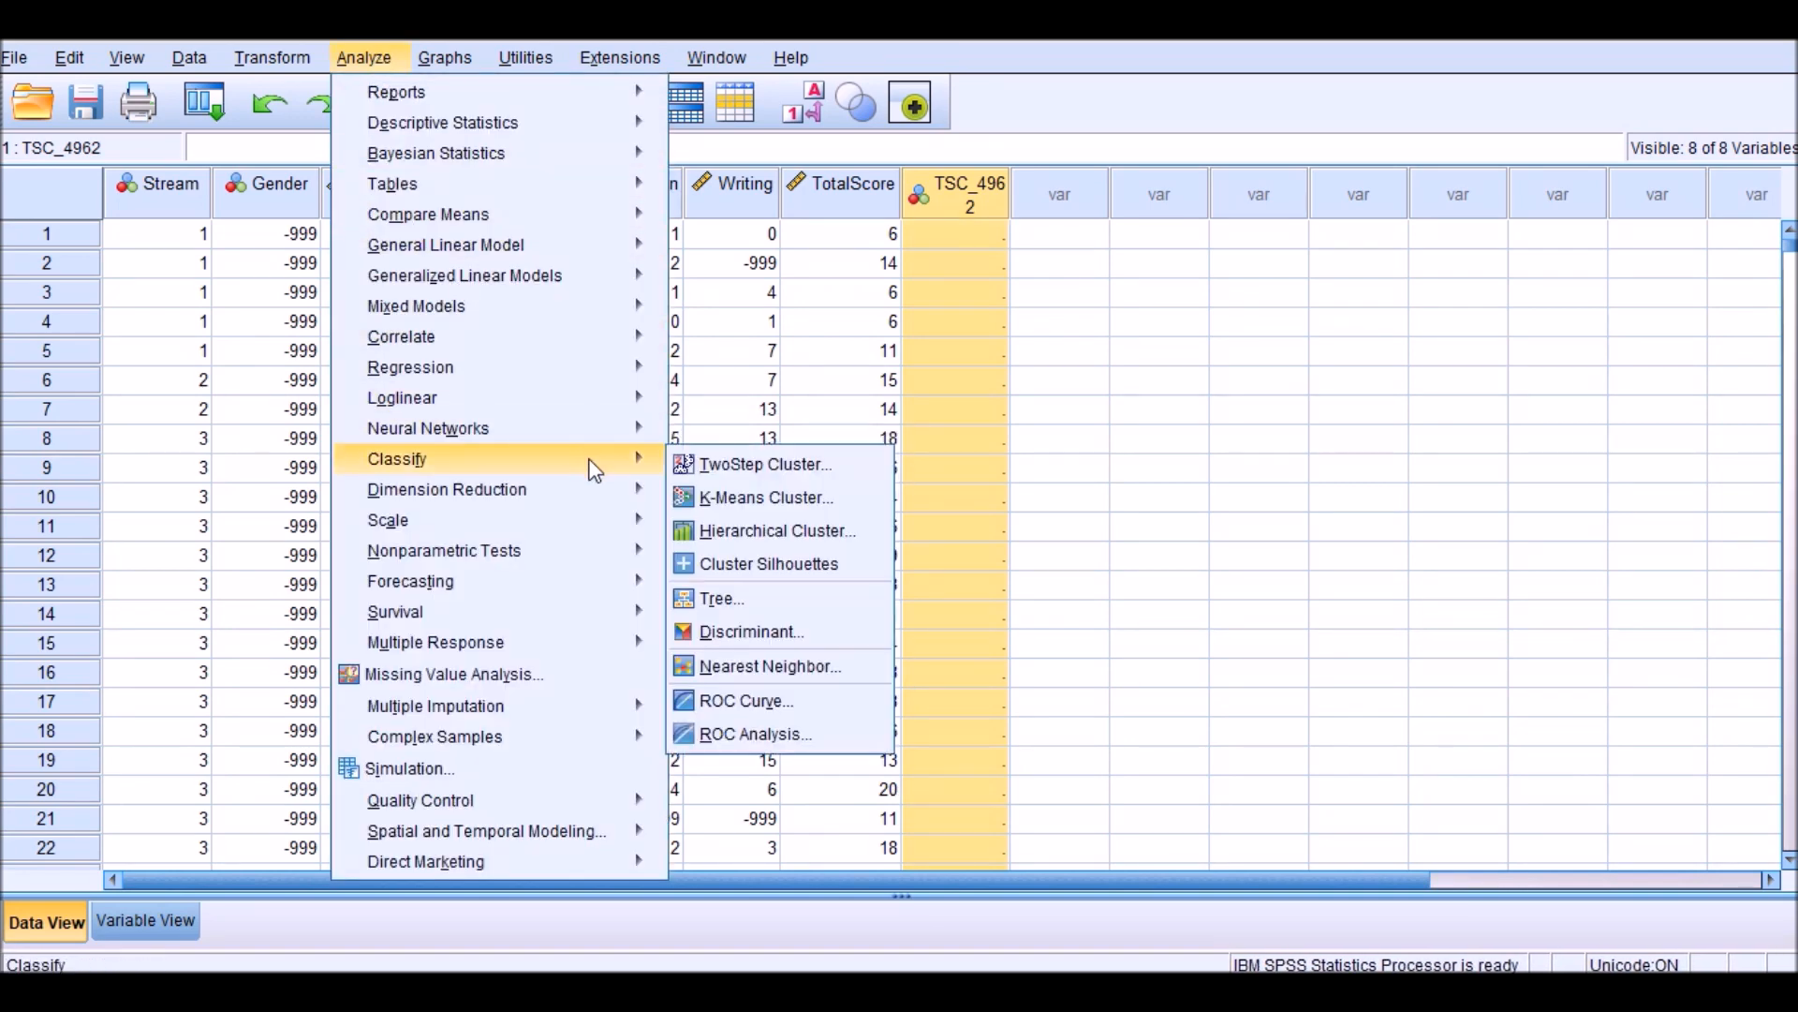
pyautogui.click(749, 463)
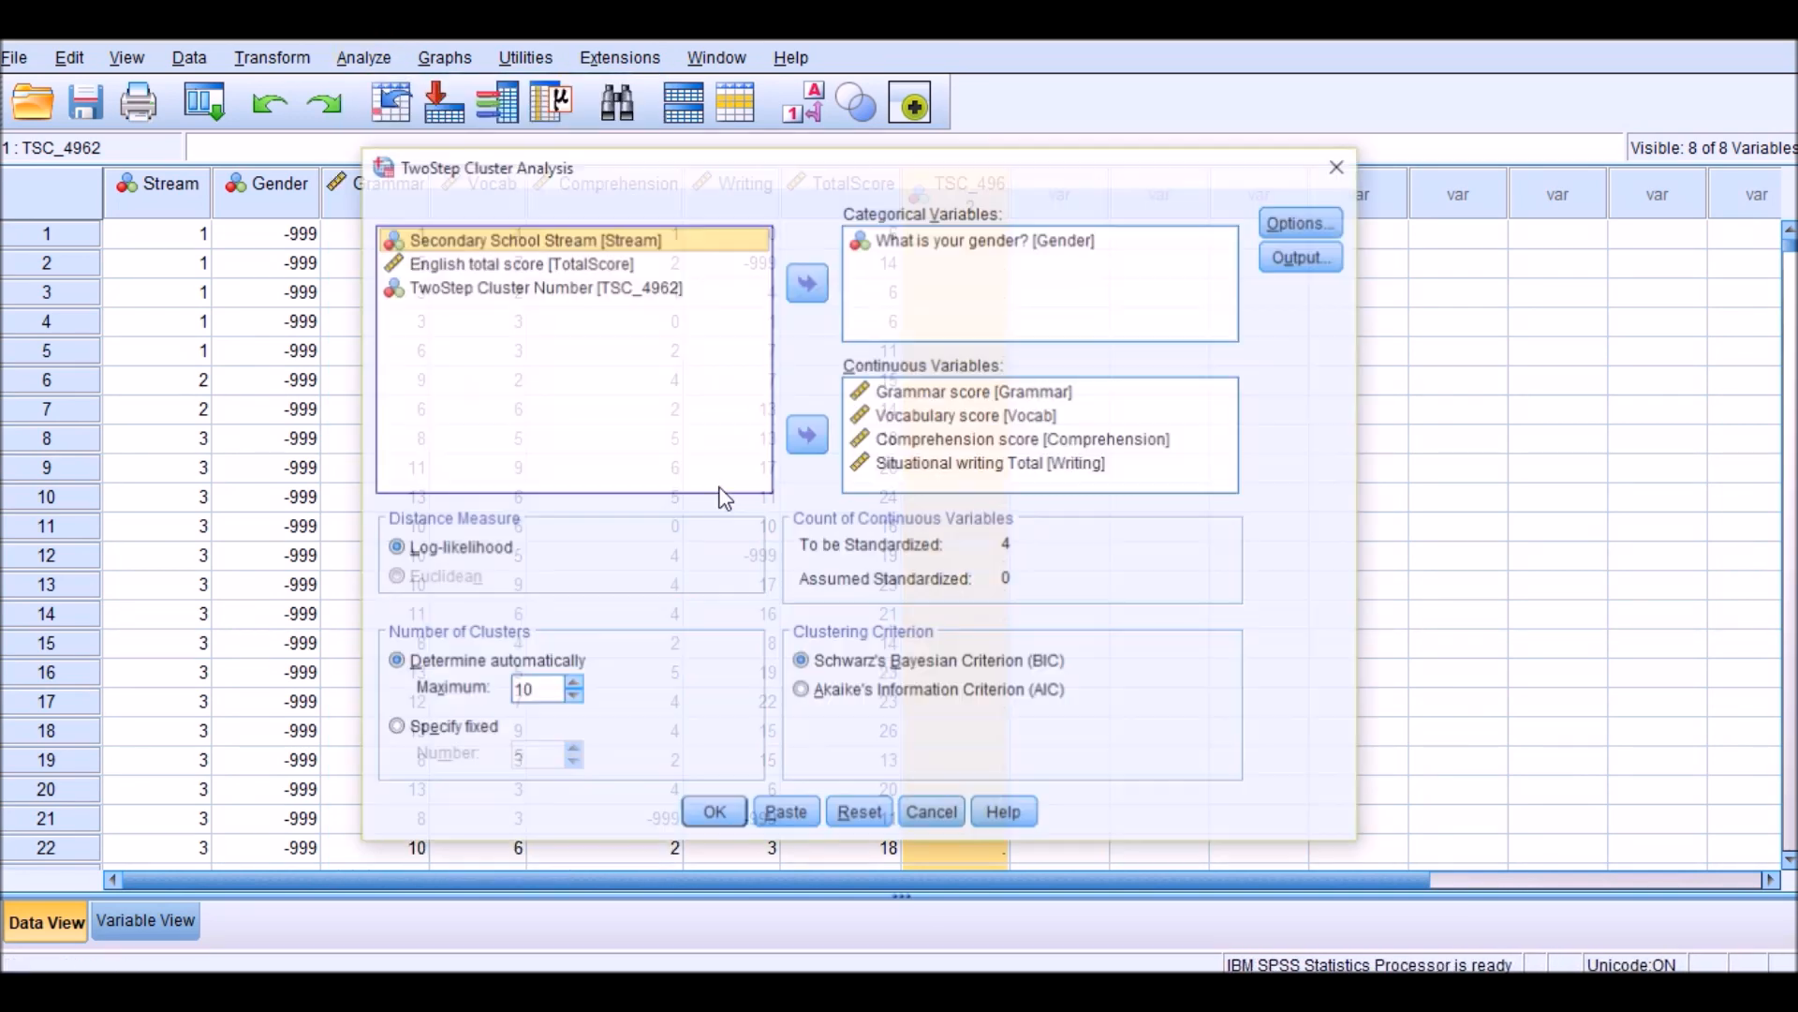
pyautogui.click(985, 267)
pyautogui.click(808, 281)
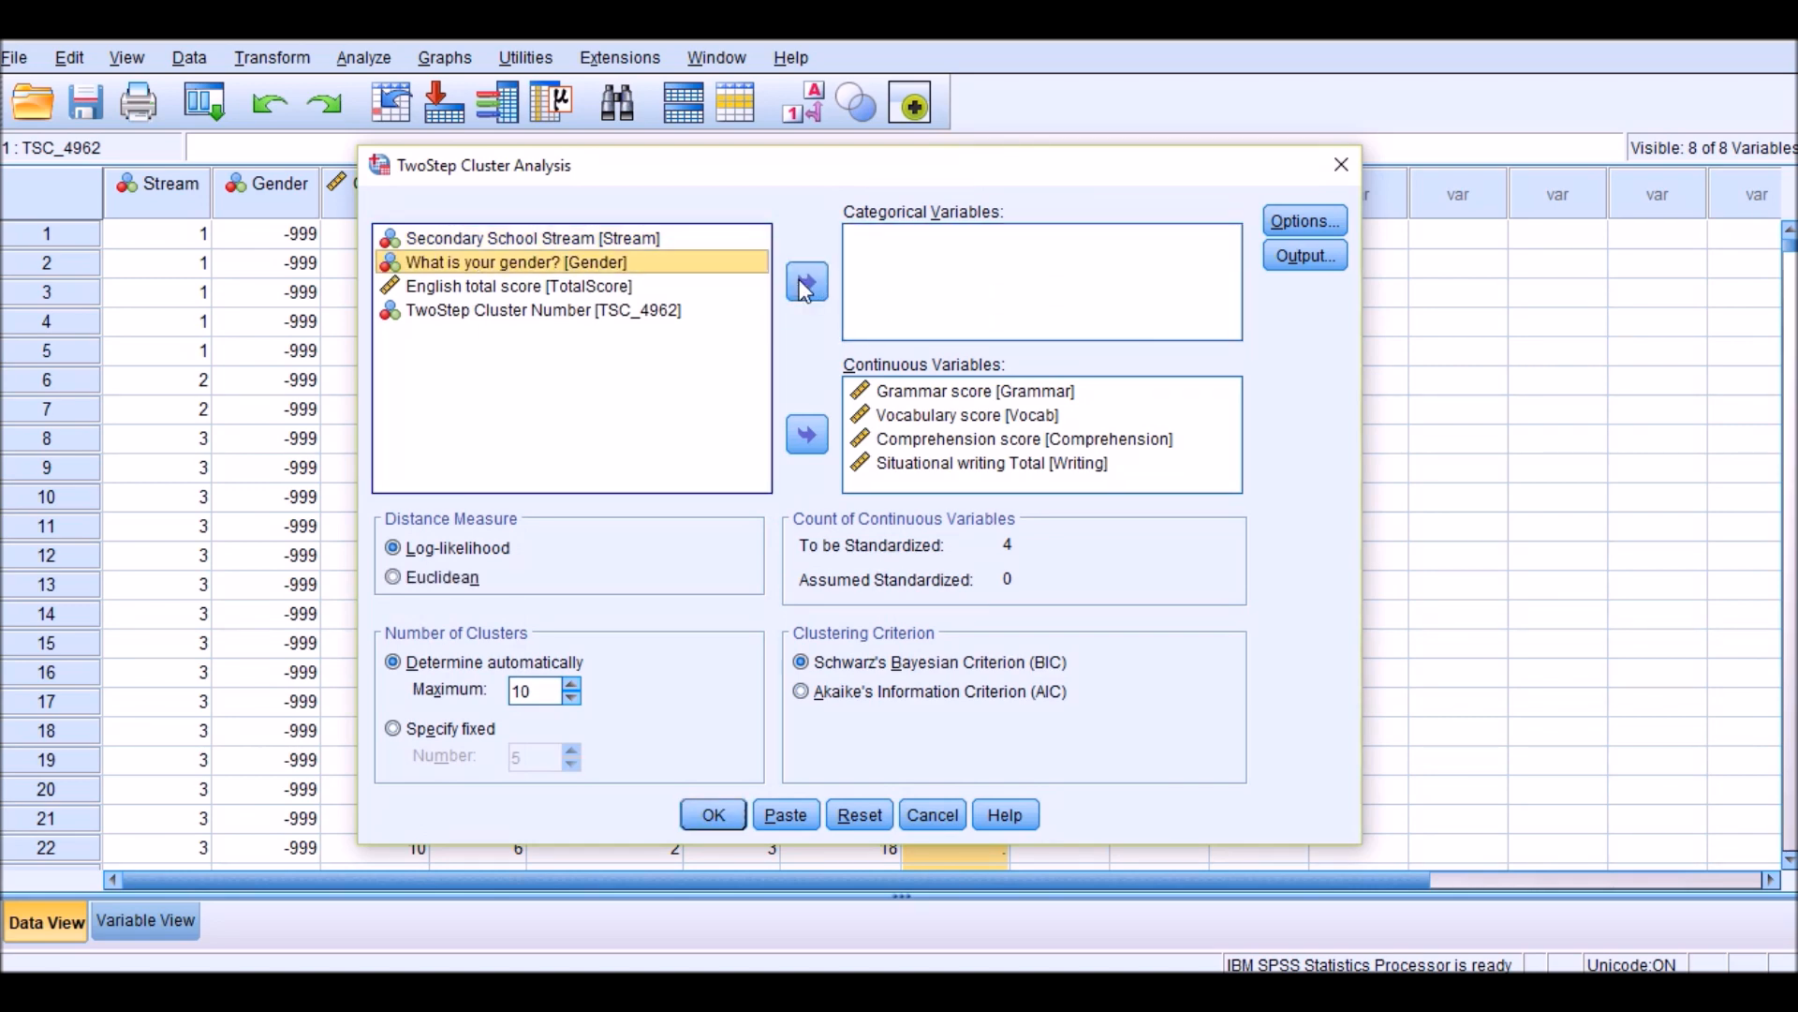
pyautogui.moveTo(778, 175); pyautogui.dragTo(817, 75)
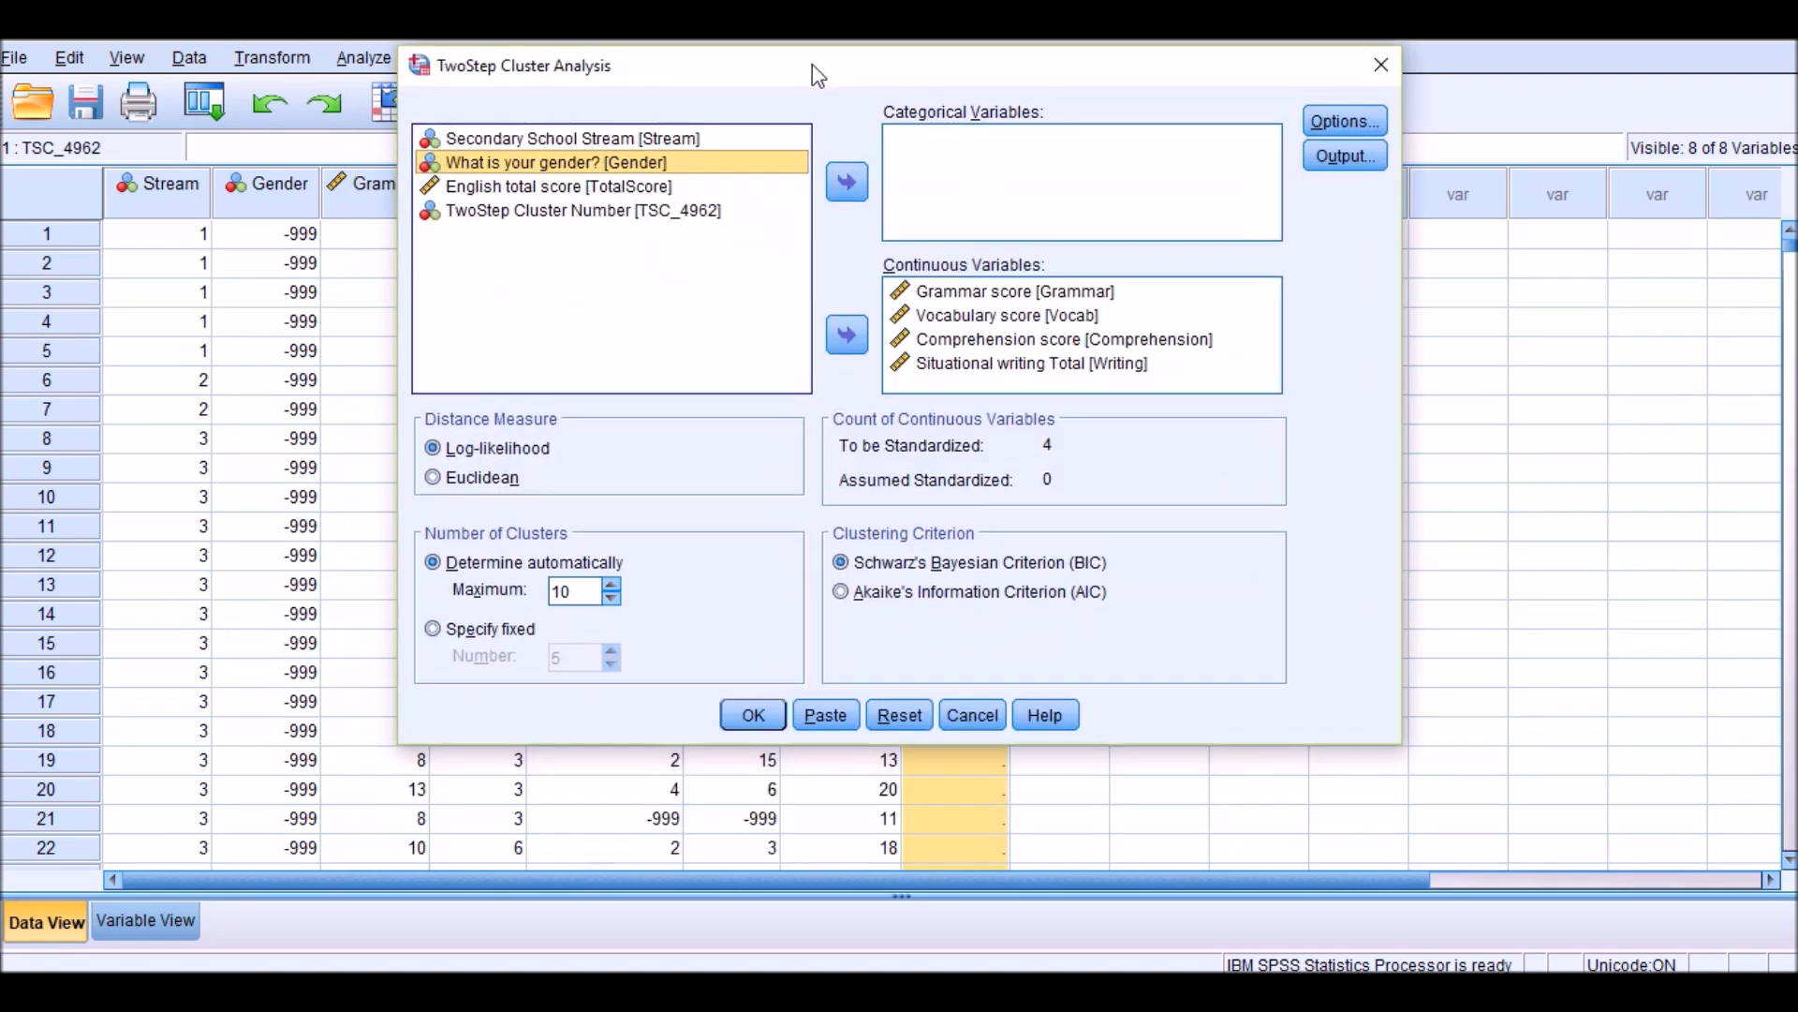
pyautogui.click(753, 716)
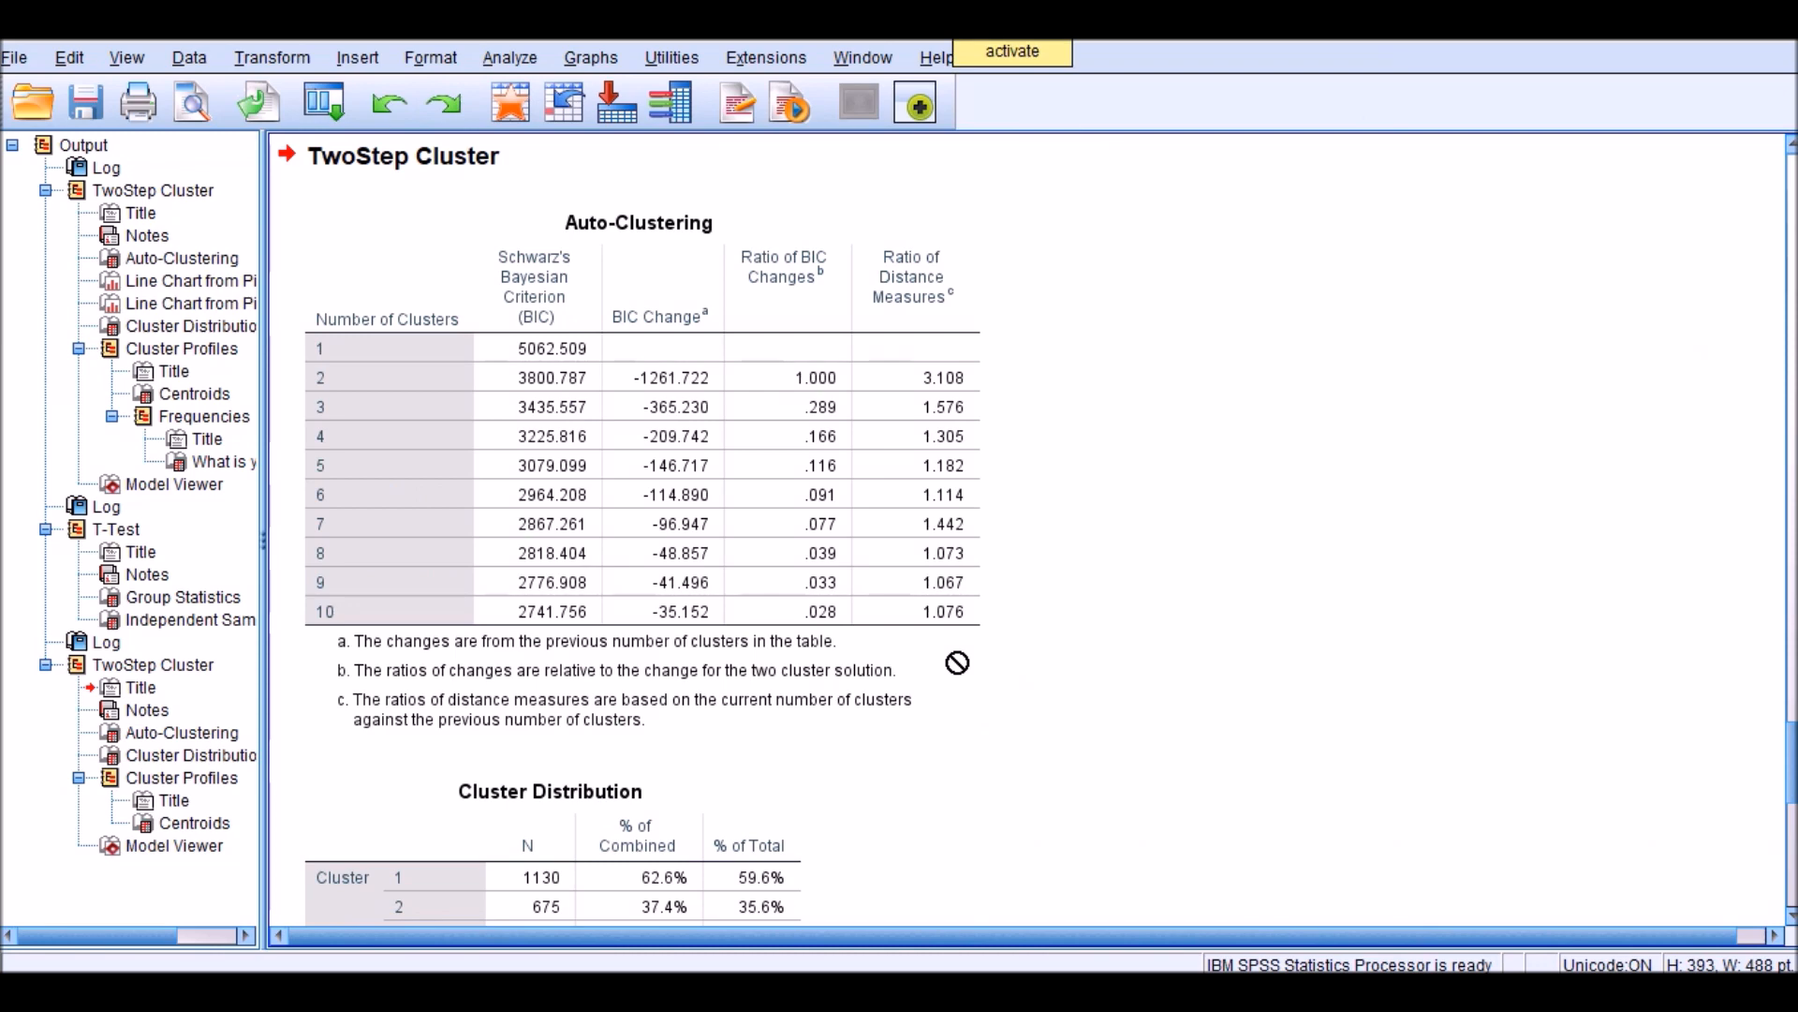
# Examine the Cluster Distribution and Centroids tables of the new TwoStep Cluster output.
pyautogui.scroll(-6, 1075, 572)
pyautogui.scroll(1, 1076, 572)
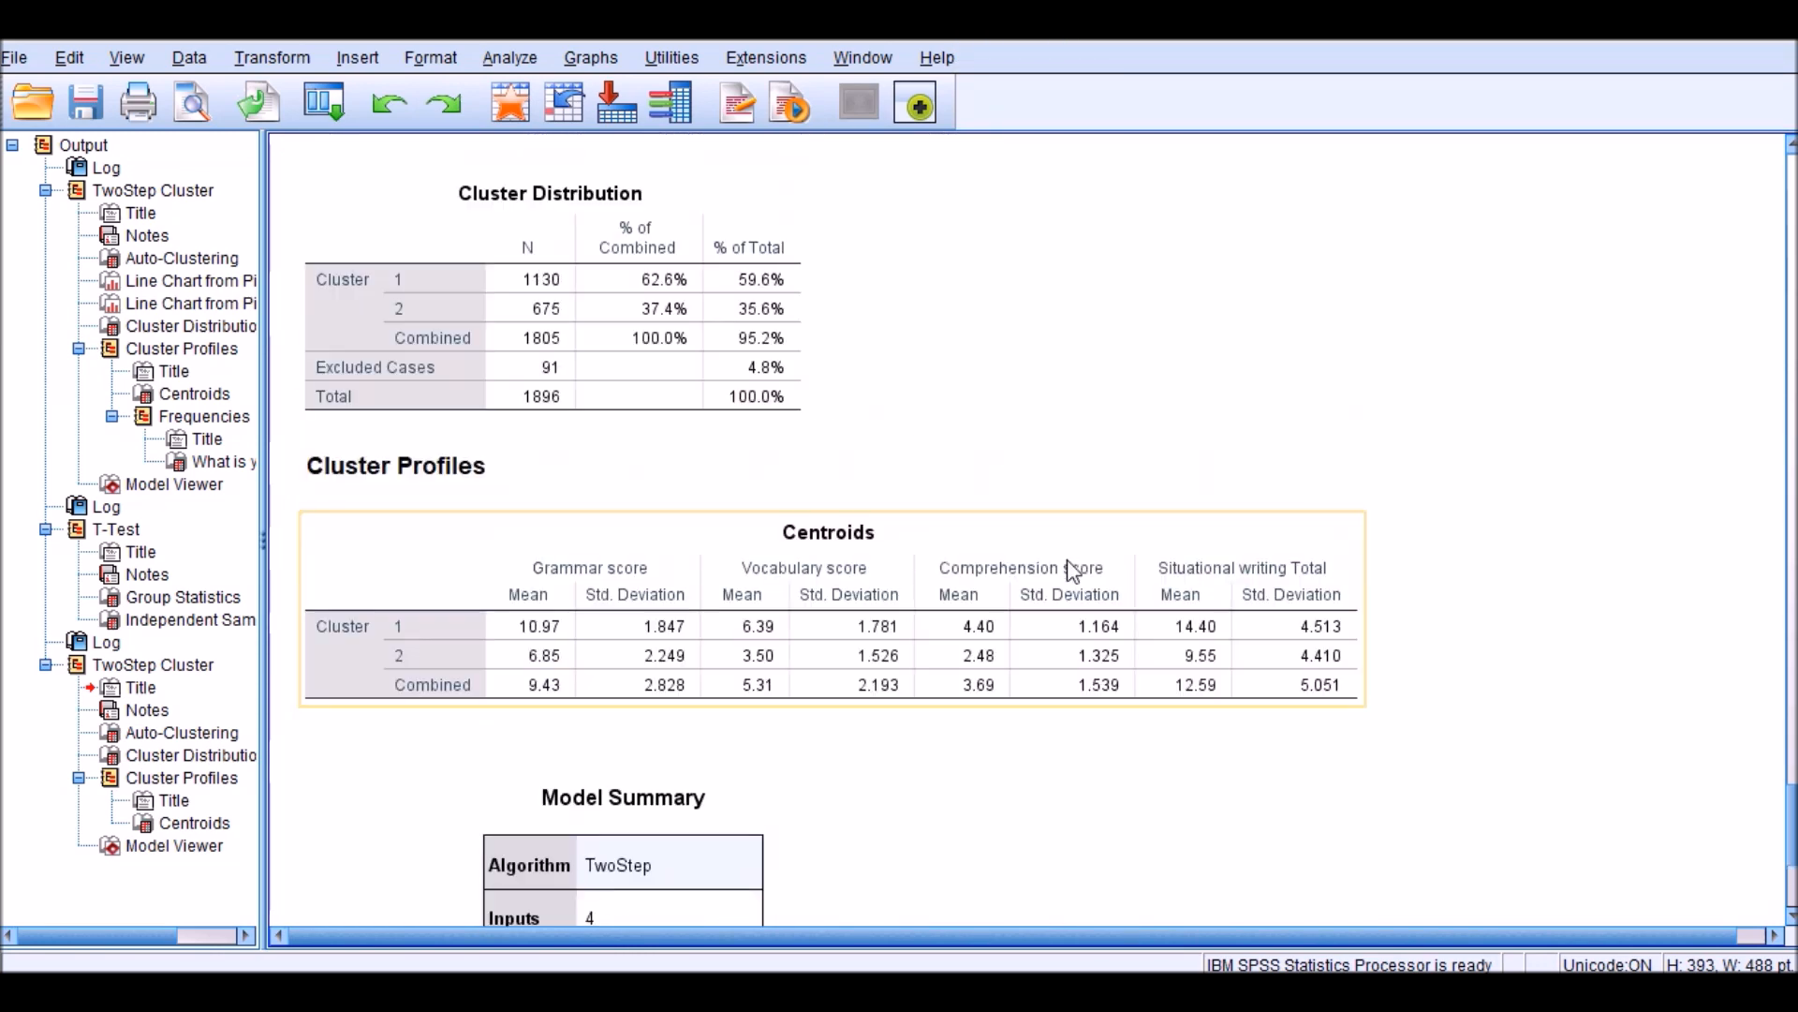
pyautogui.scroll(-4, 600, 431)
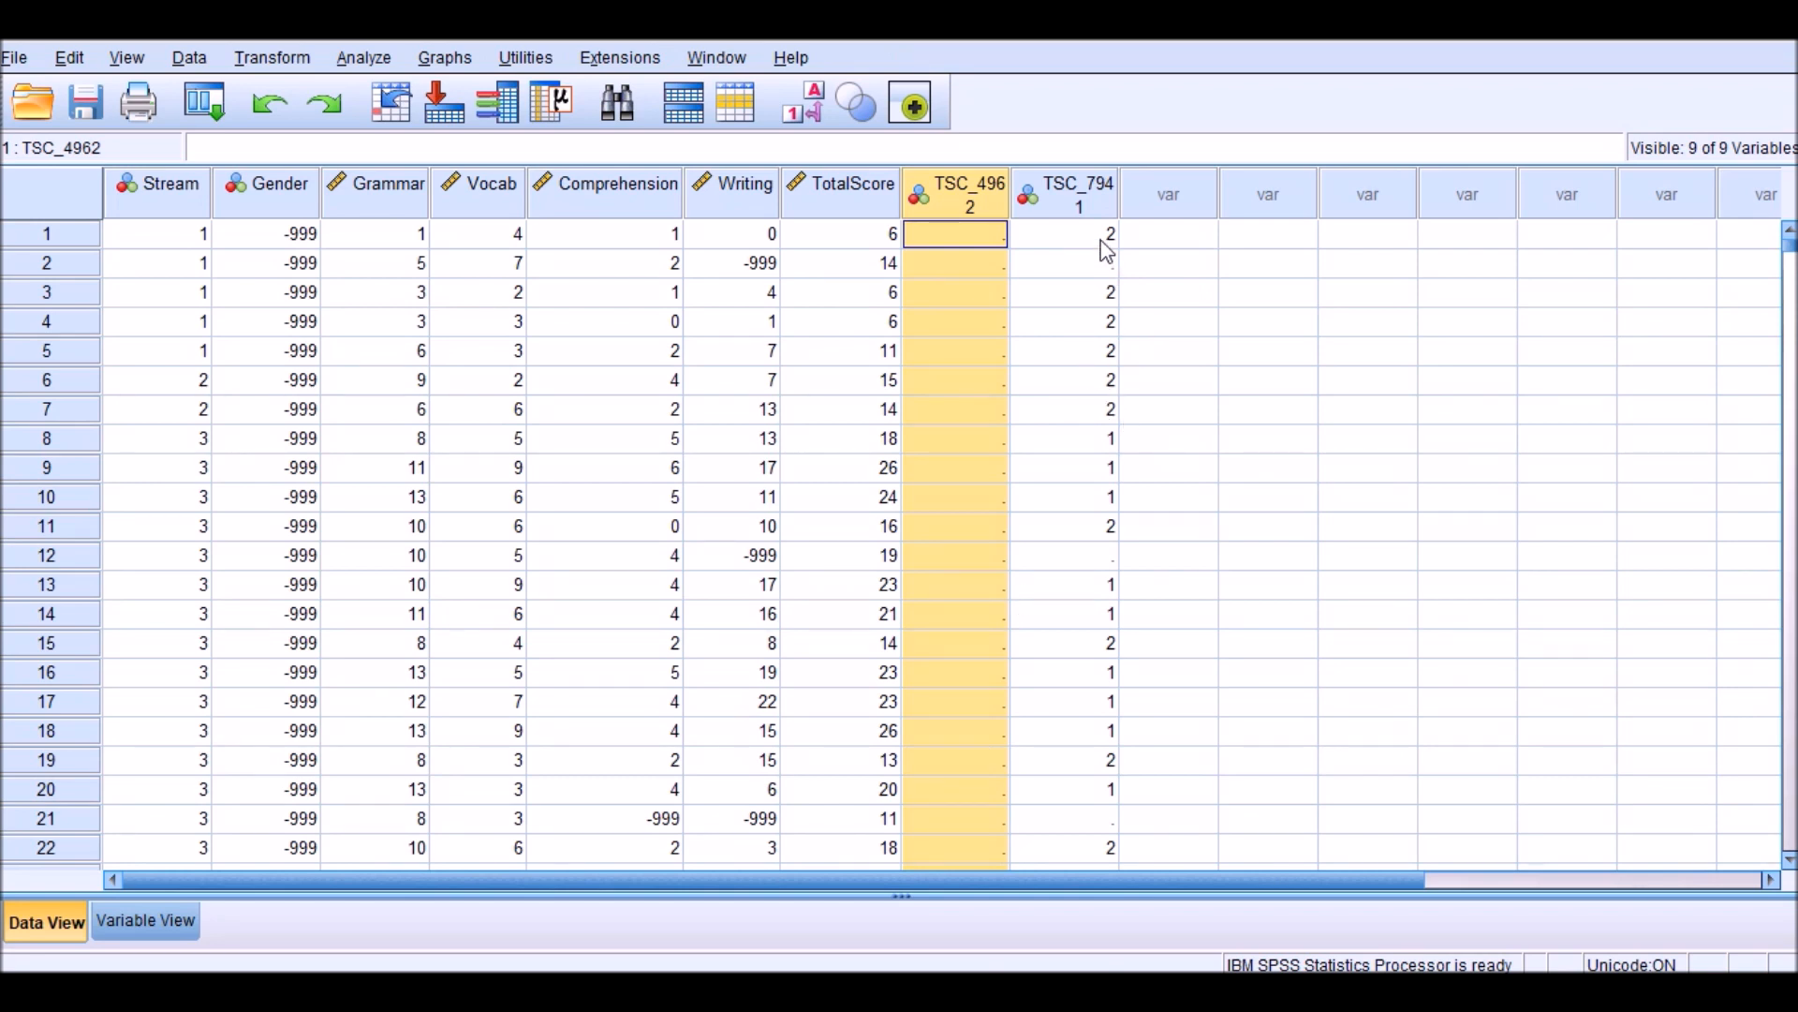
# Compare the TSC_4962 and TSC_7941 memberships of the first cases, checking them against the Gender values.
pyautogui.click(1102, 244)
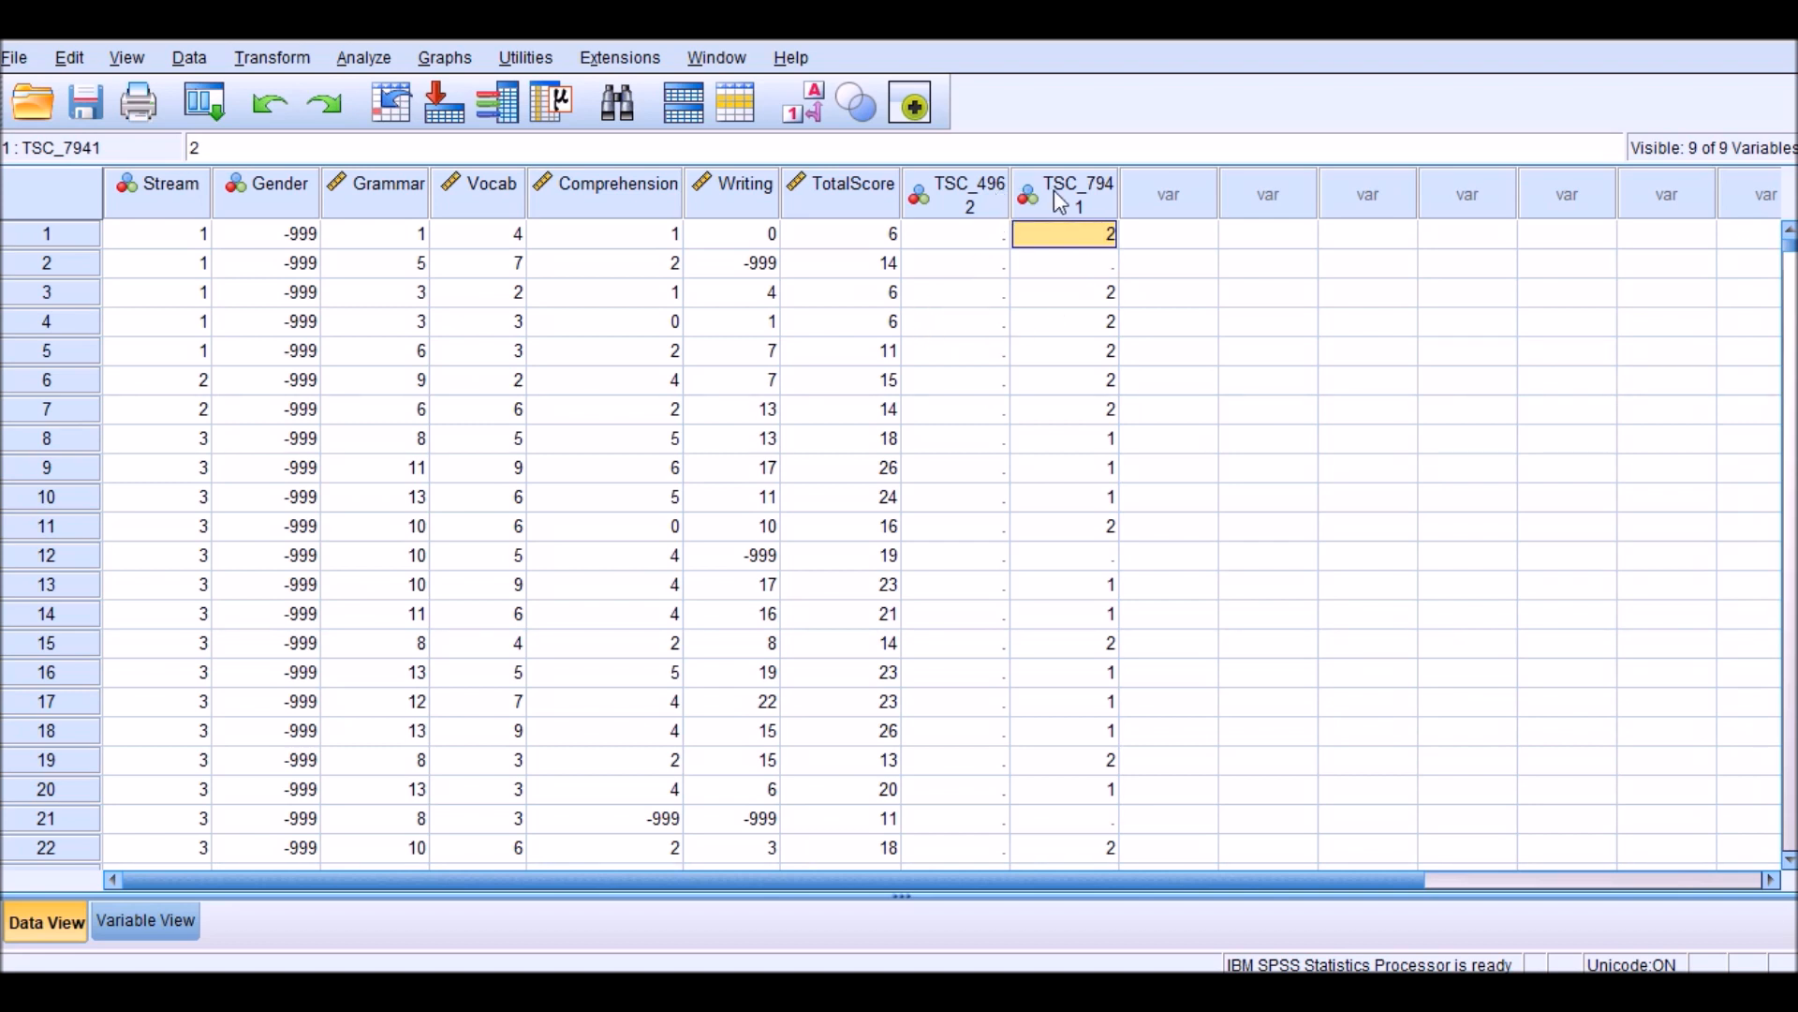
pyautogui.click(979, 238)
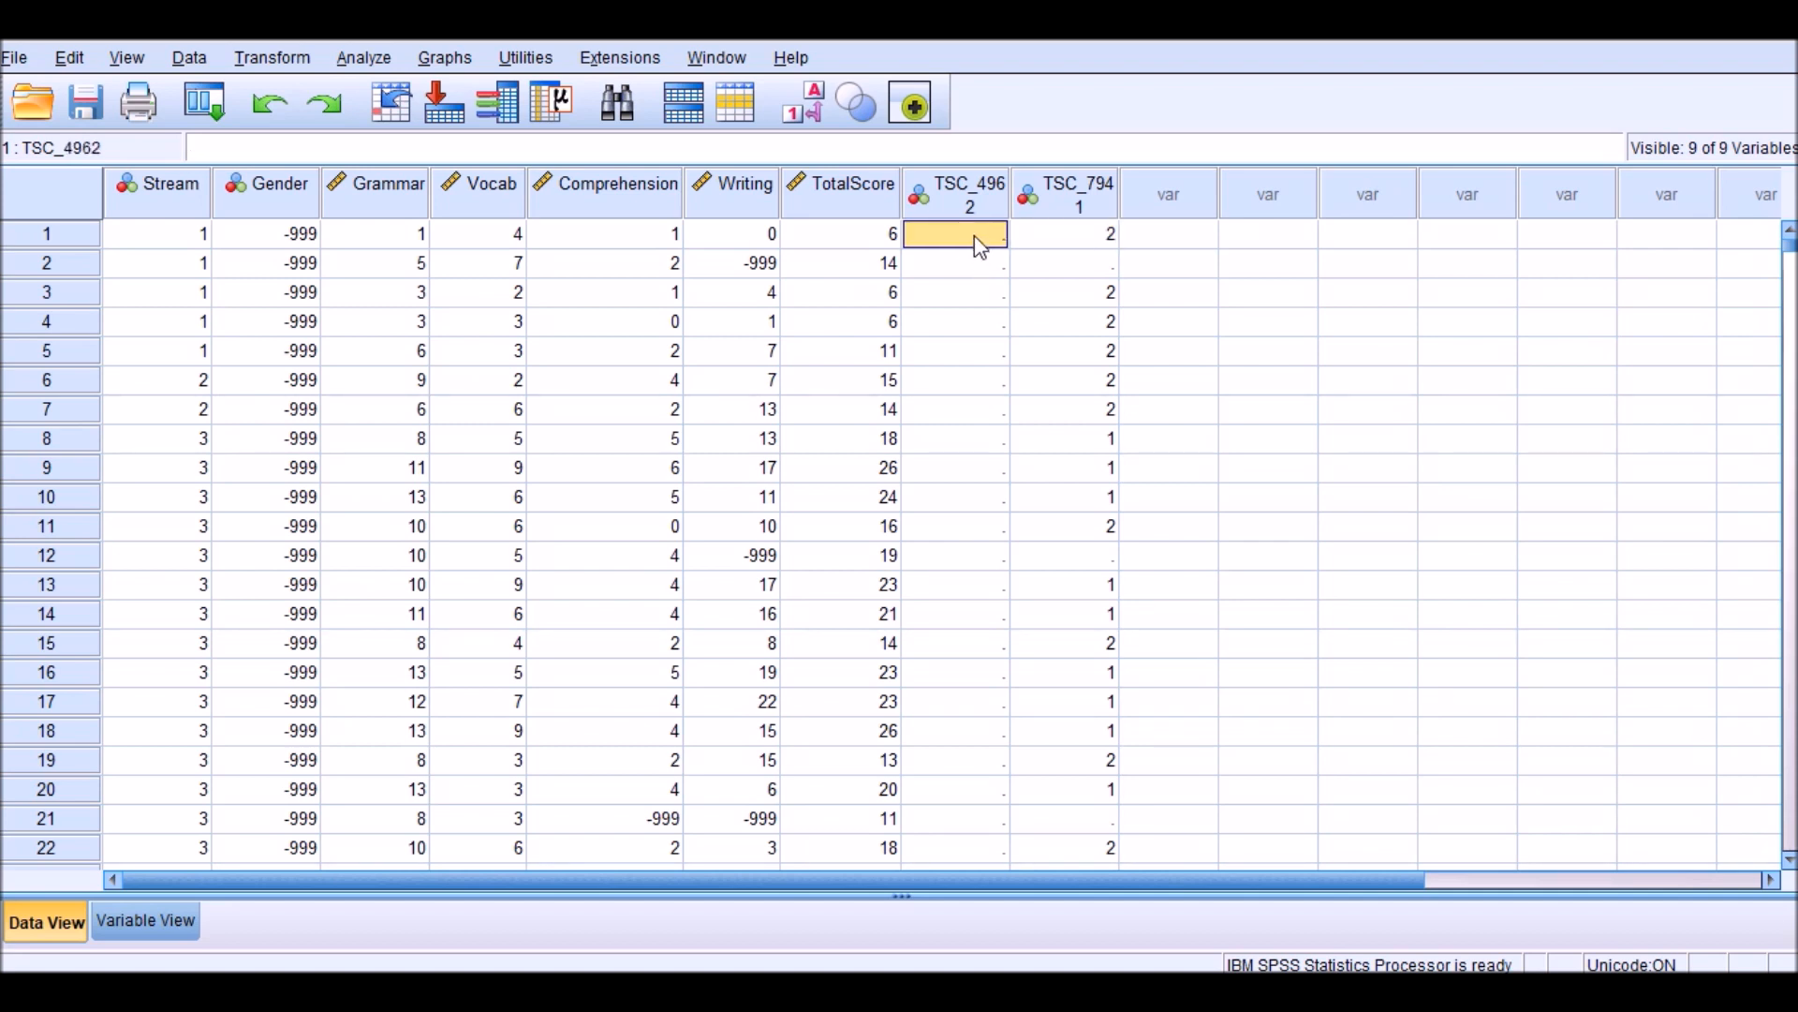
pyautogui.moveTo(979, 246); pyautogui.dragTo(974, 522)
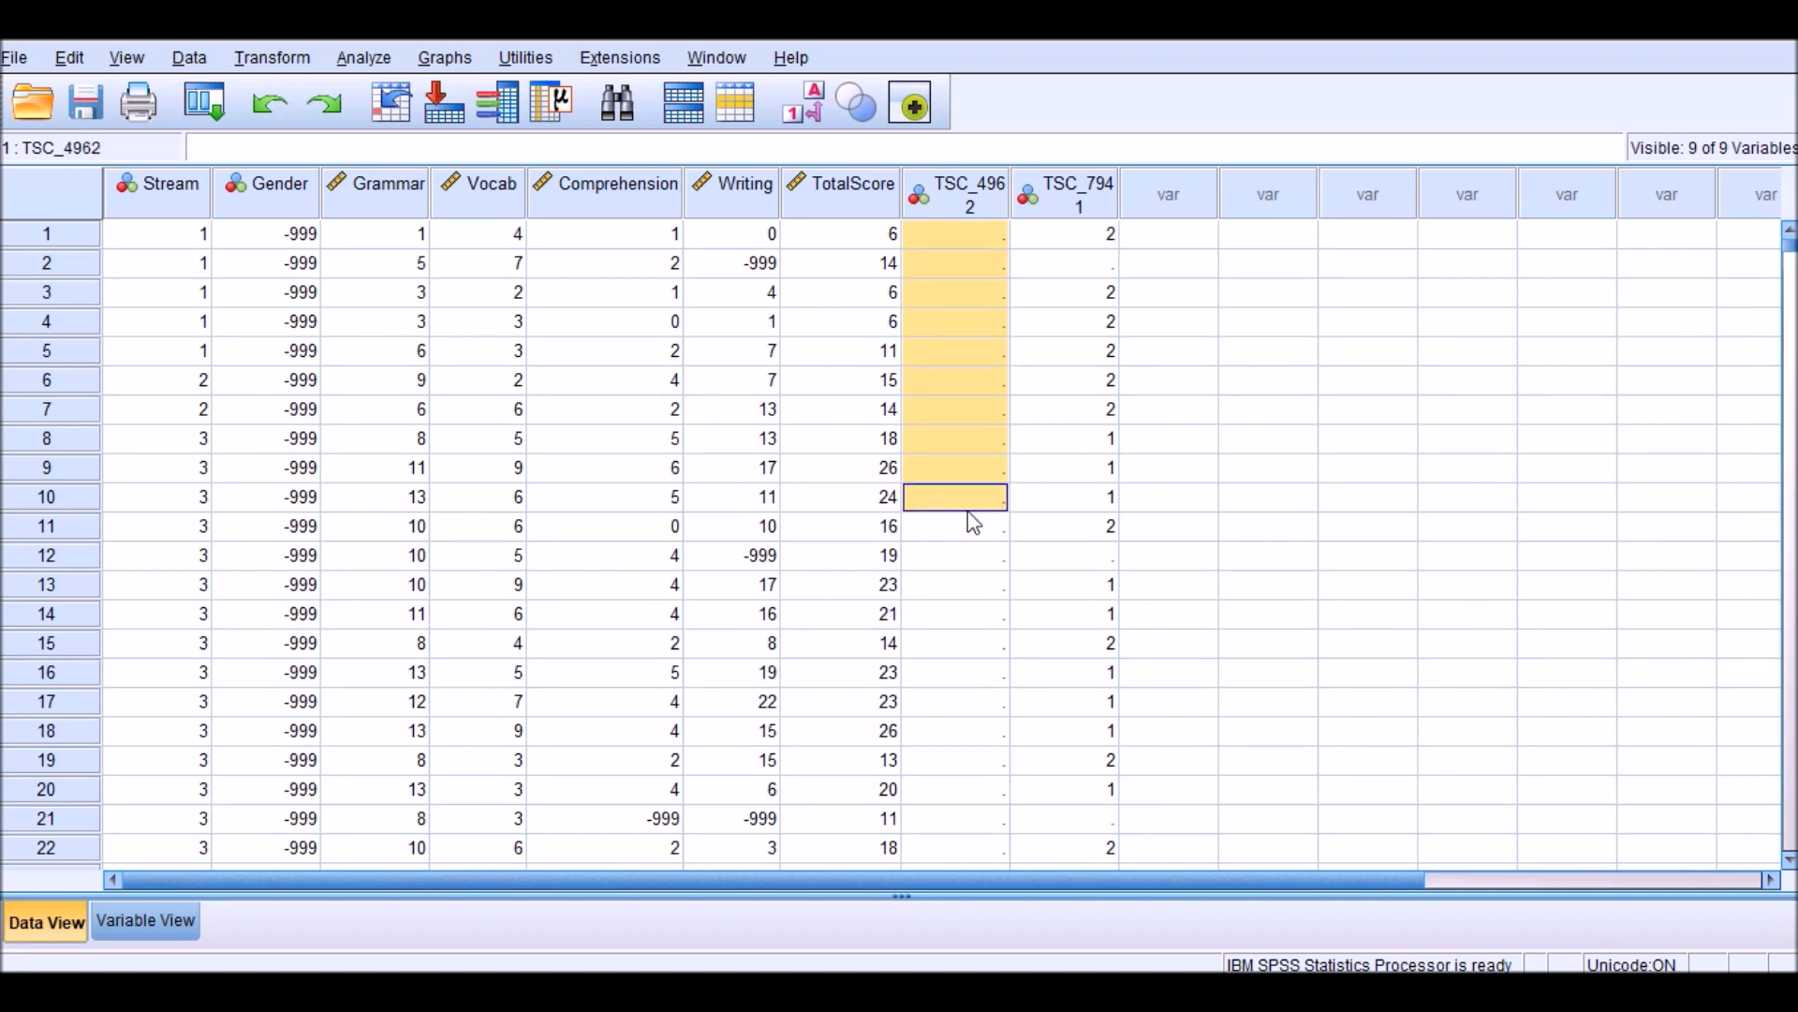
pyautogui.moveTo(265, 232); pyautogui.dragTo(281, 616)
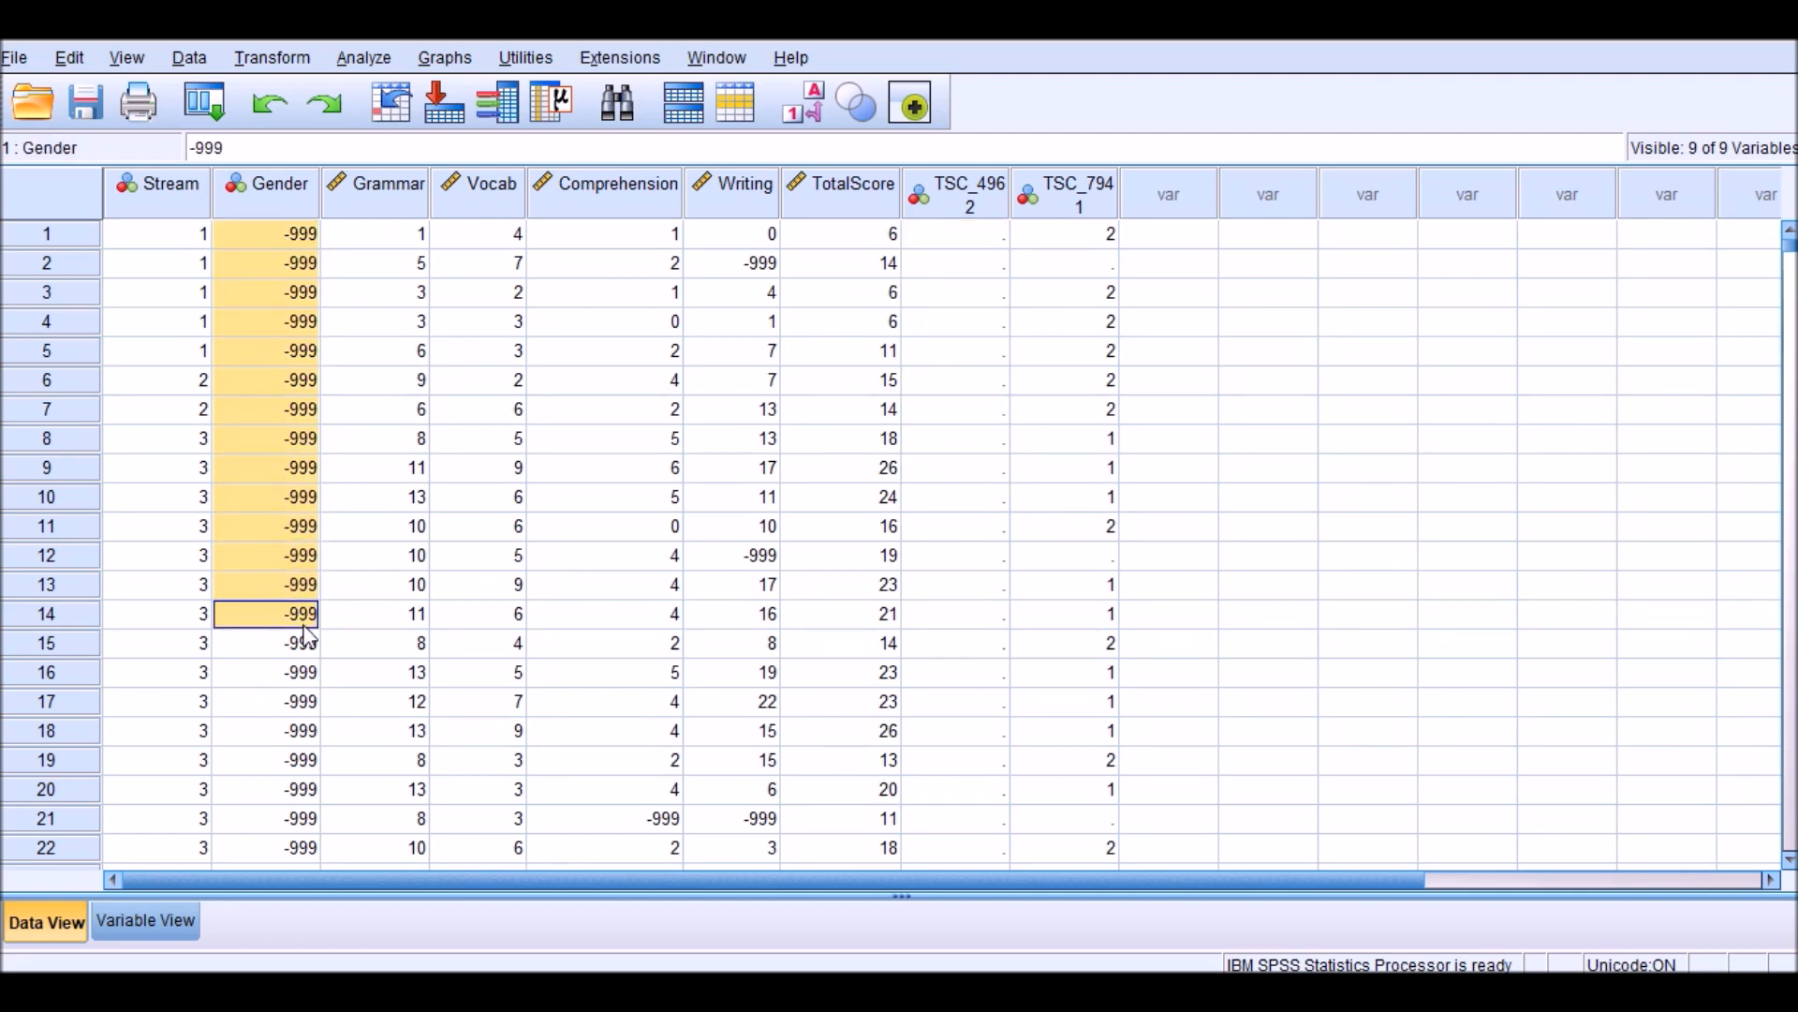
pyautogui.moveTo(952, 234); pyautogui.dragTo(936, 567)
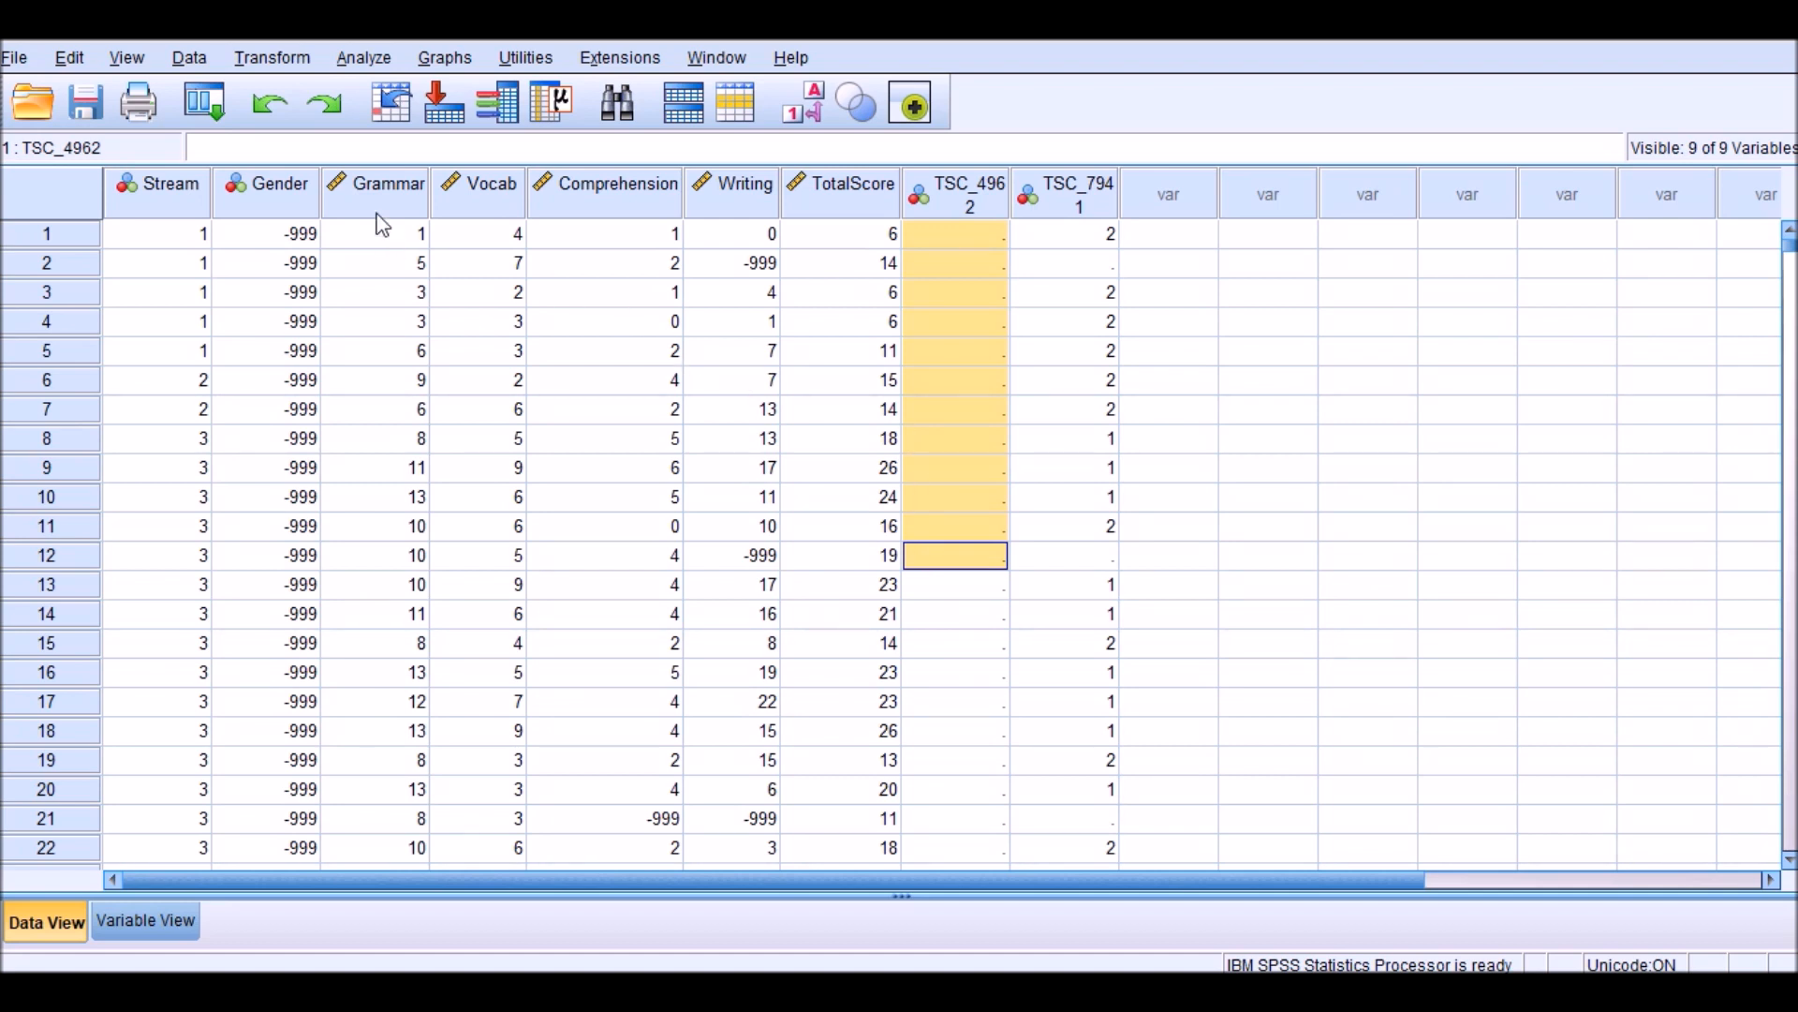
pyautogui.click(957, 240)
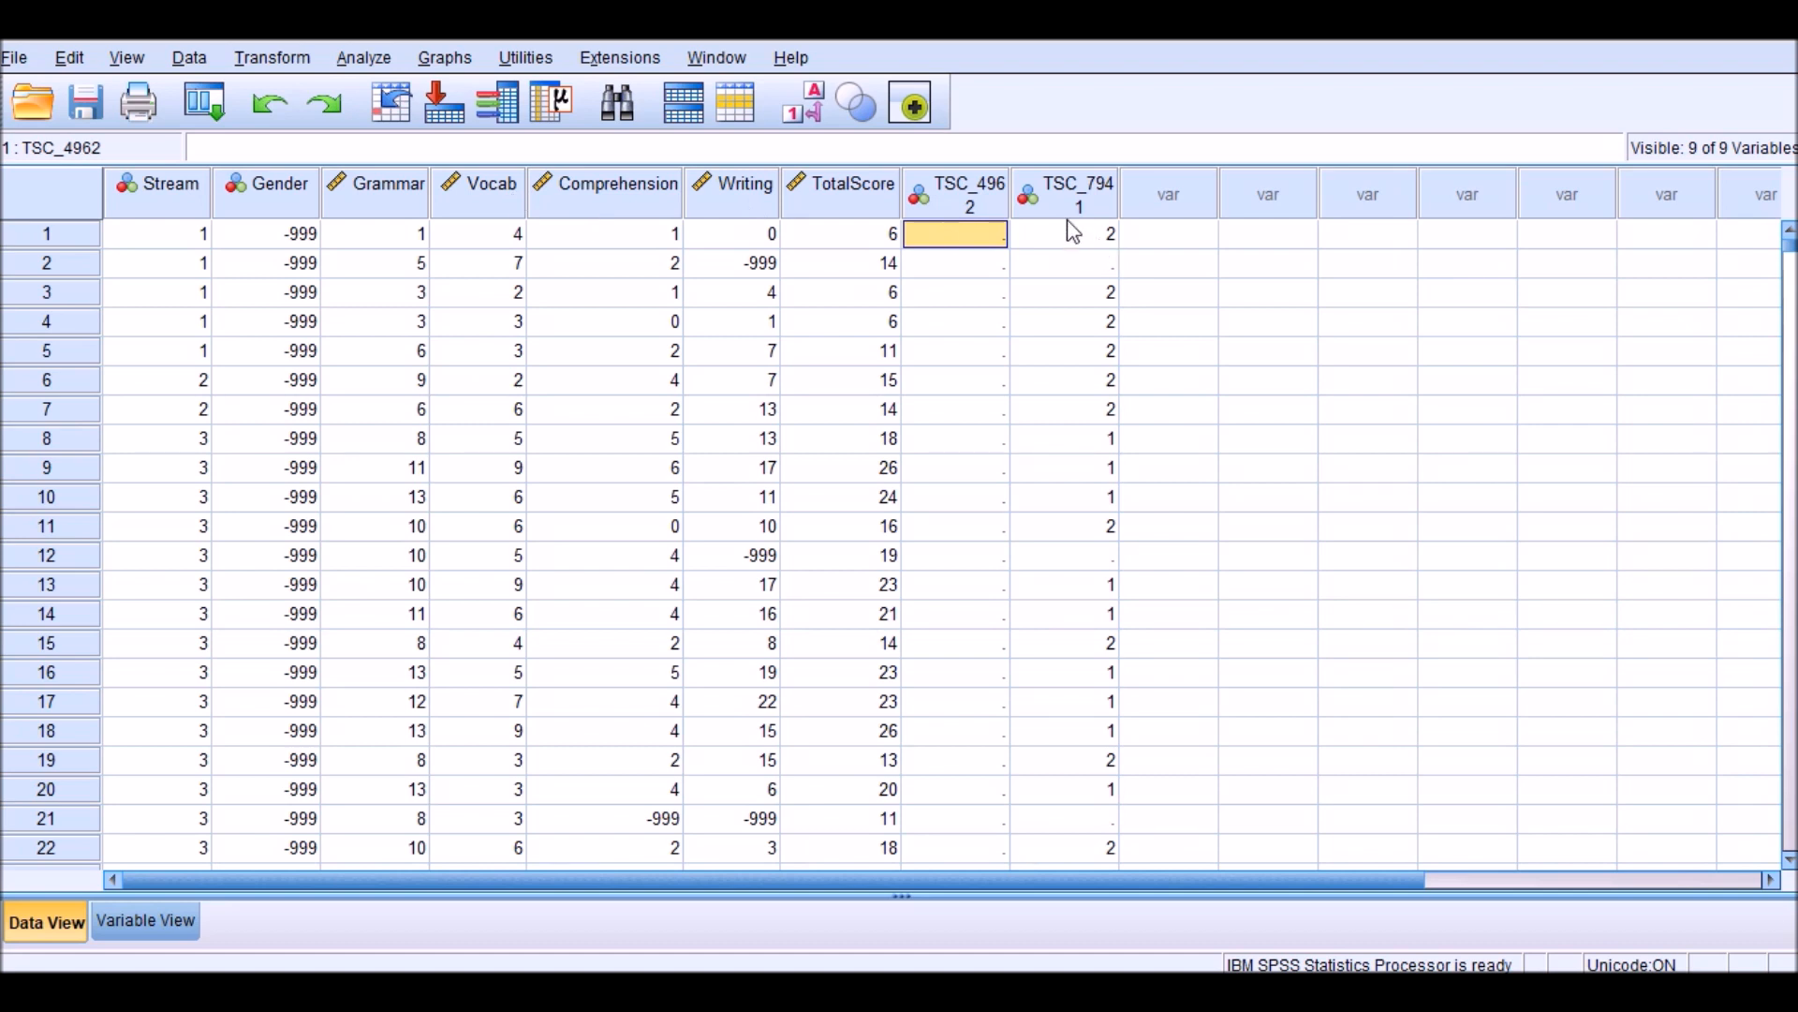
# Compare TSC_4962 with TSC_7941 further down the file and highlight the TSC_7941 memberships of cases 115 and 116.
pyautogui.moveTo(1086, 213)
pyautogui.scroll(-8, 1074, 353)
pyautogui.scroll(1, 1073, 353)
pyautogui.scroll(-6, 1071, 351)
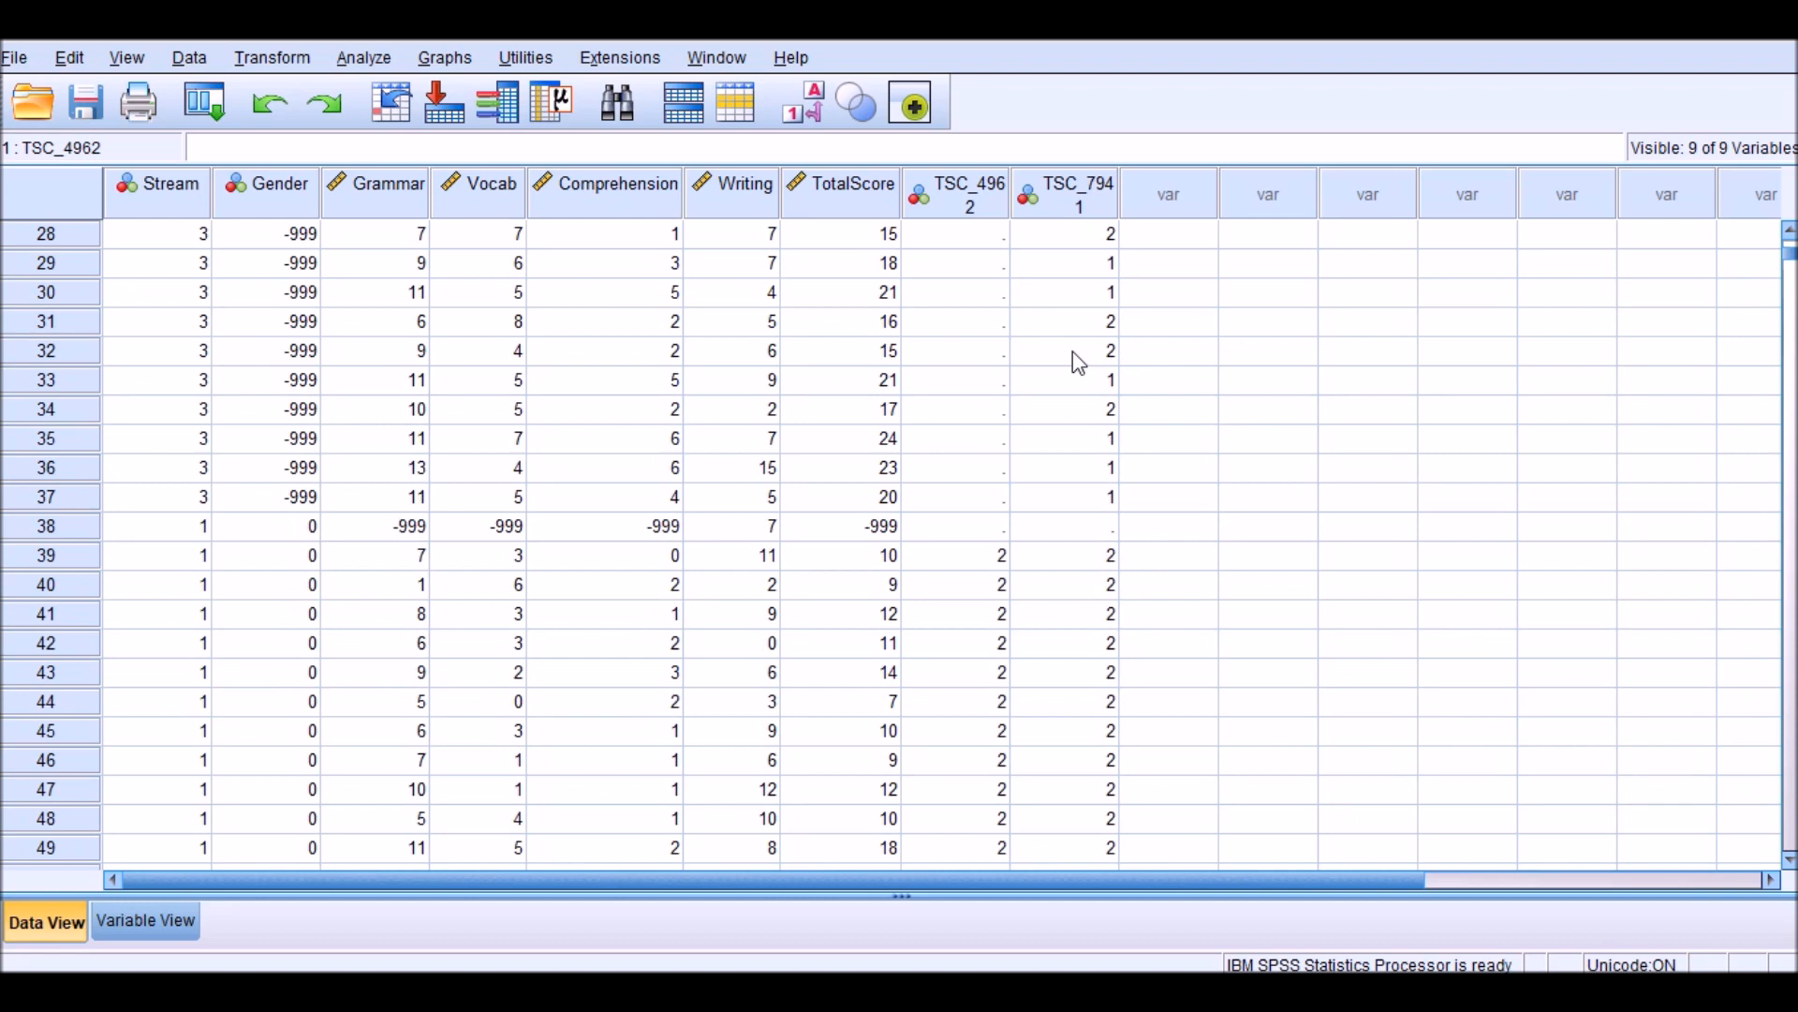
pyautogui.scroll(-9, 1080, 550)
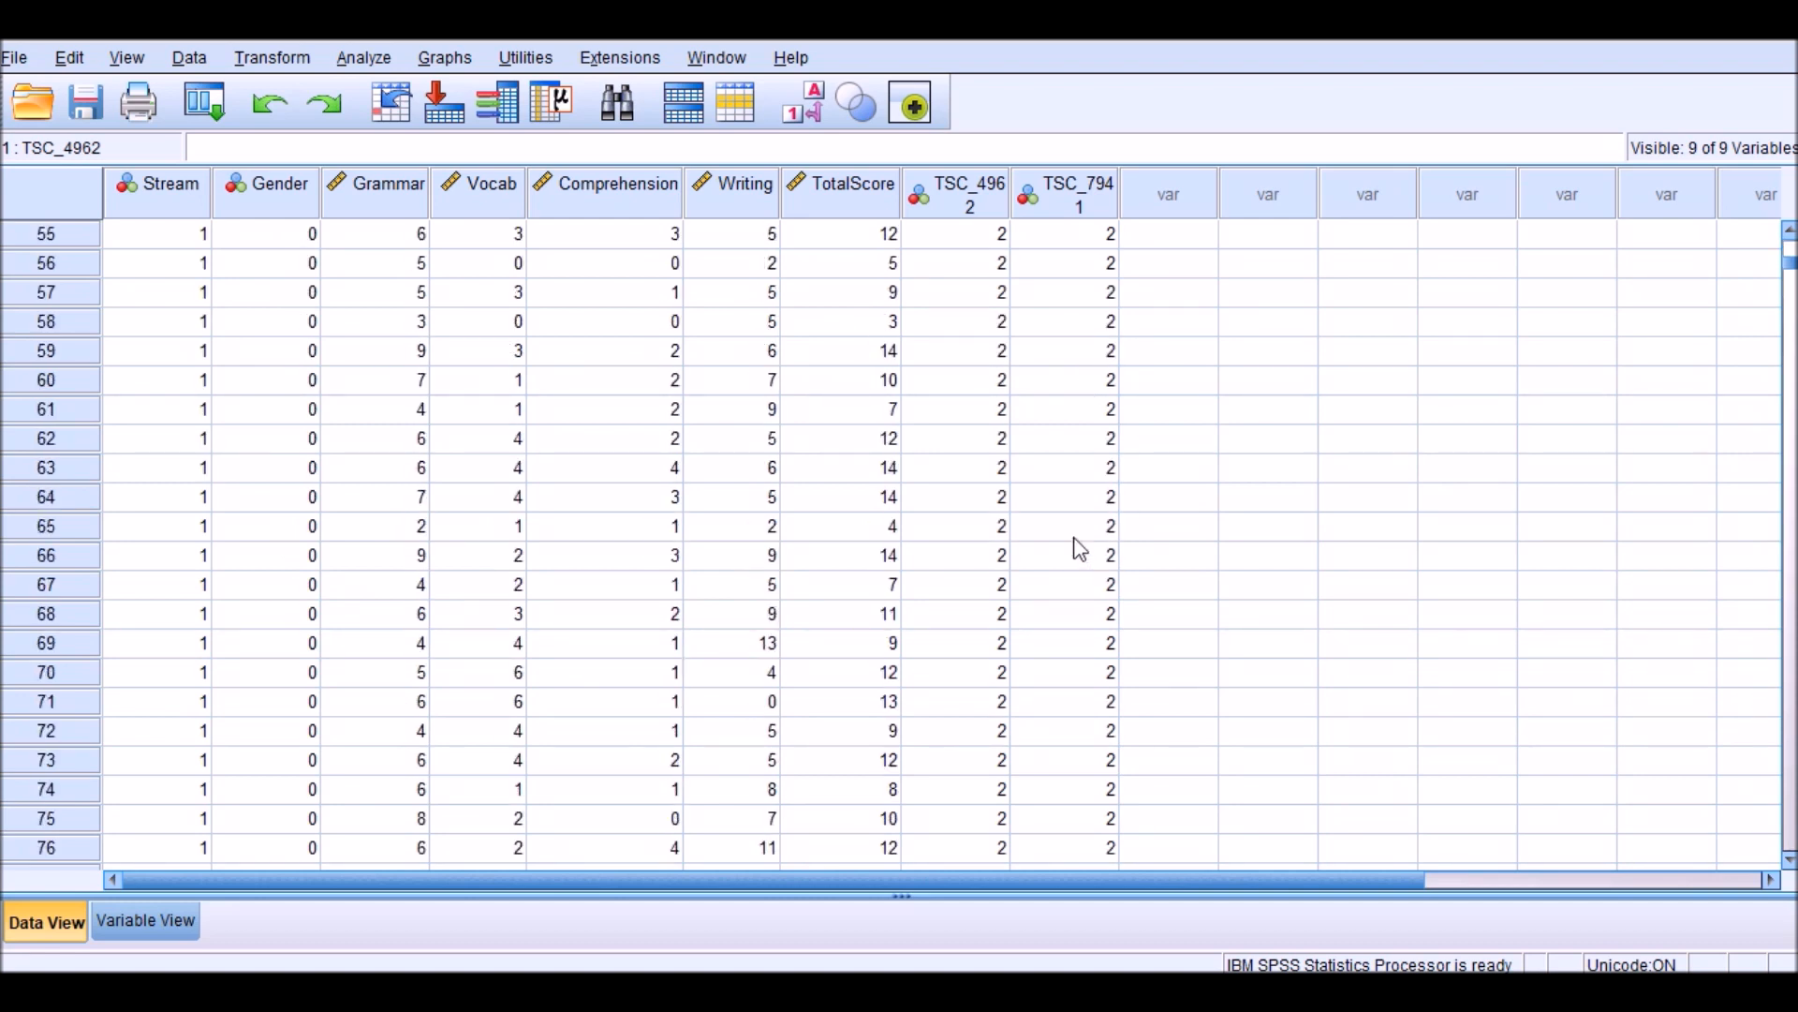
pyautogui.scroll(-10, 1124, 671)
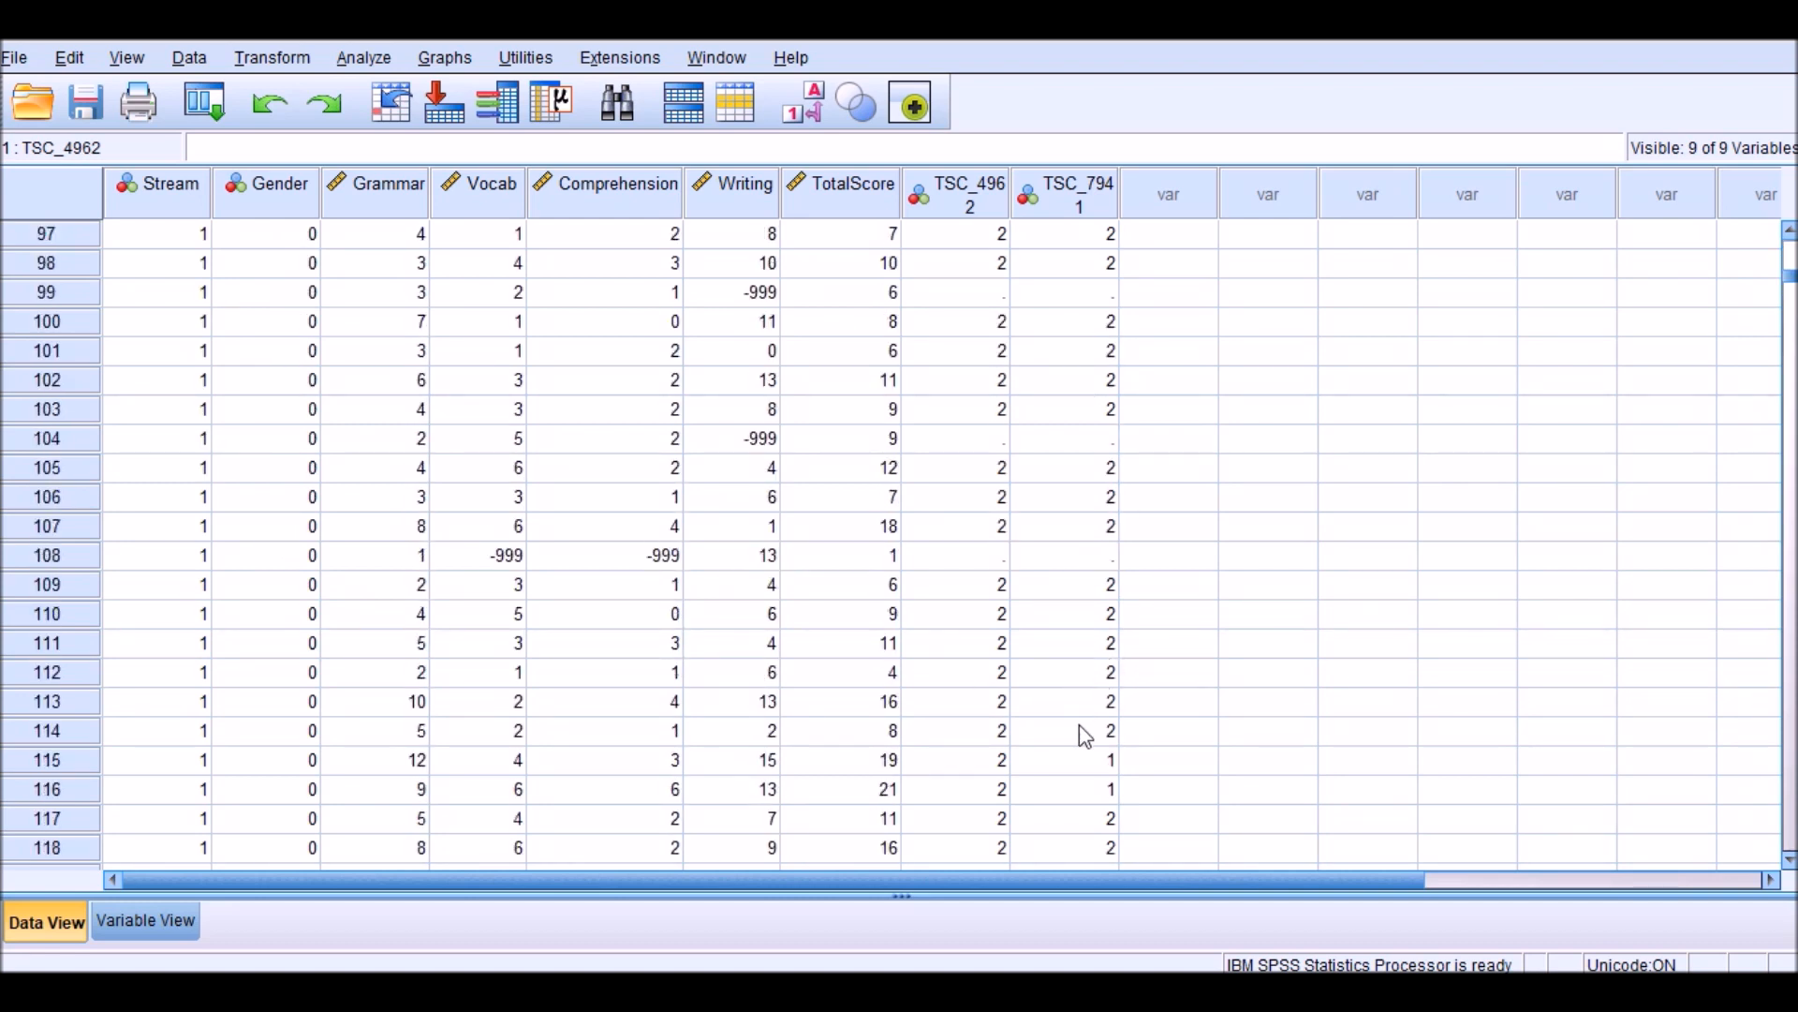
pyautogui.scroll(-3, 1075, 735)
pyautogui.click(1101, 504)
pyautogui.moveTo(1100, 503); pyautogui.dragTo(1100, 528)
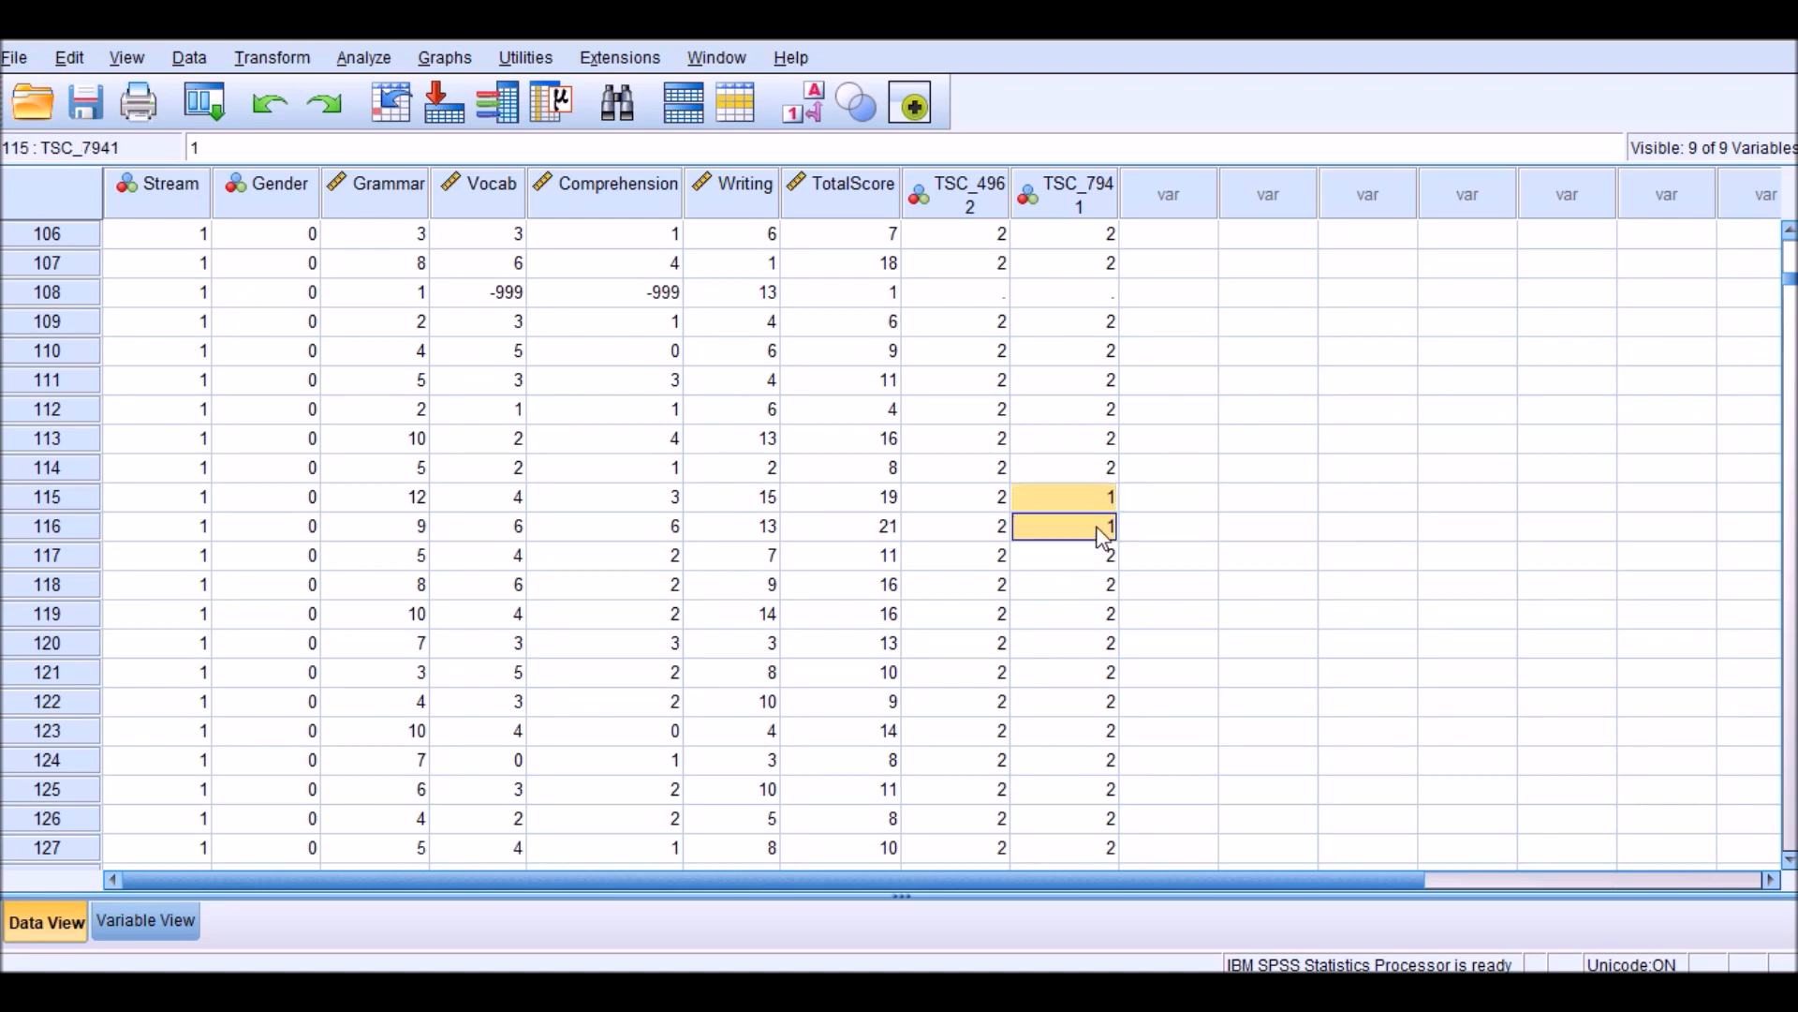
# Run an Independent-Samples T Test on the four subscores and English total score grouped by TSC_4962(1 2), and check the Comprehension score's significance.
pyautogui.scroll(12, 1102, 533)
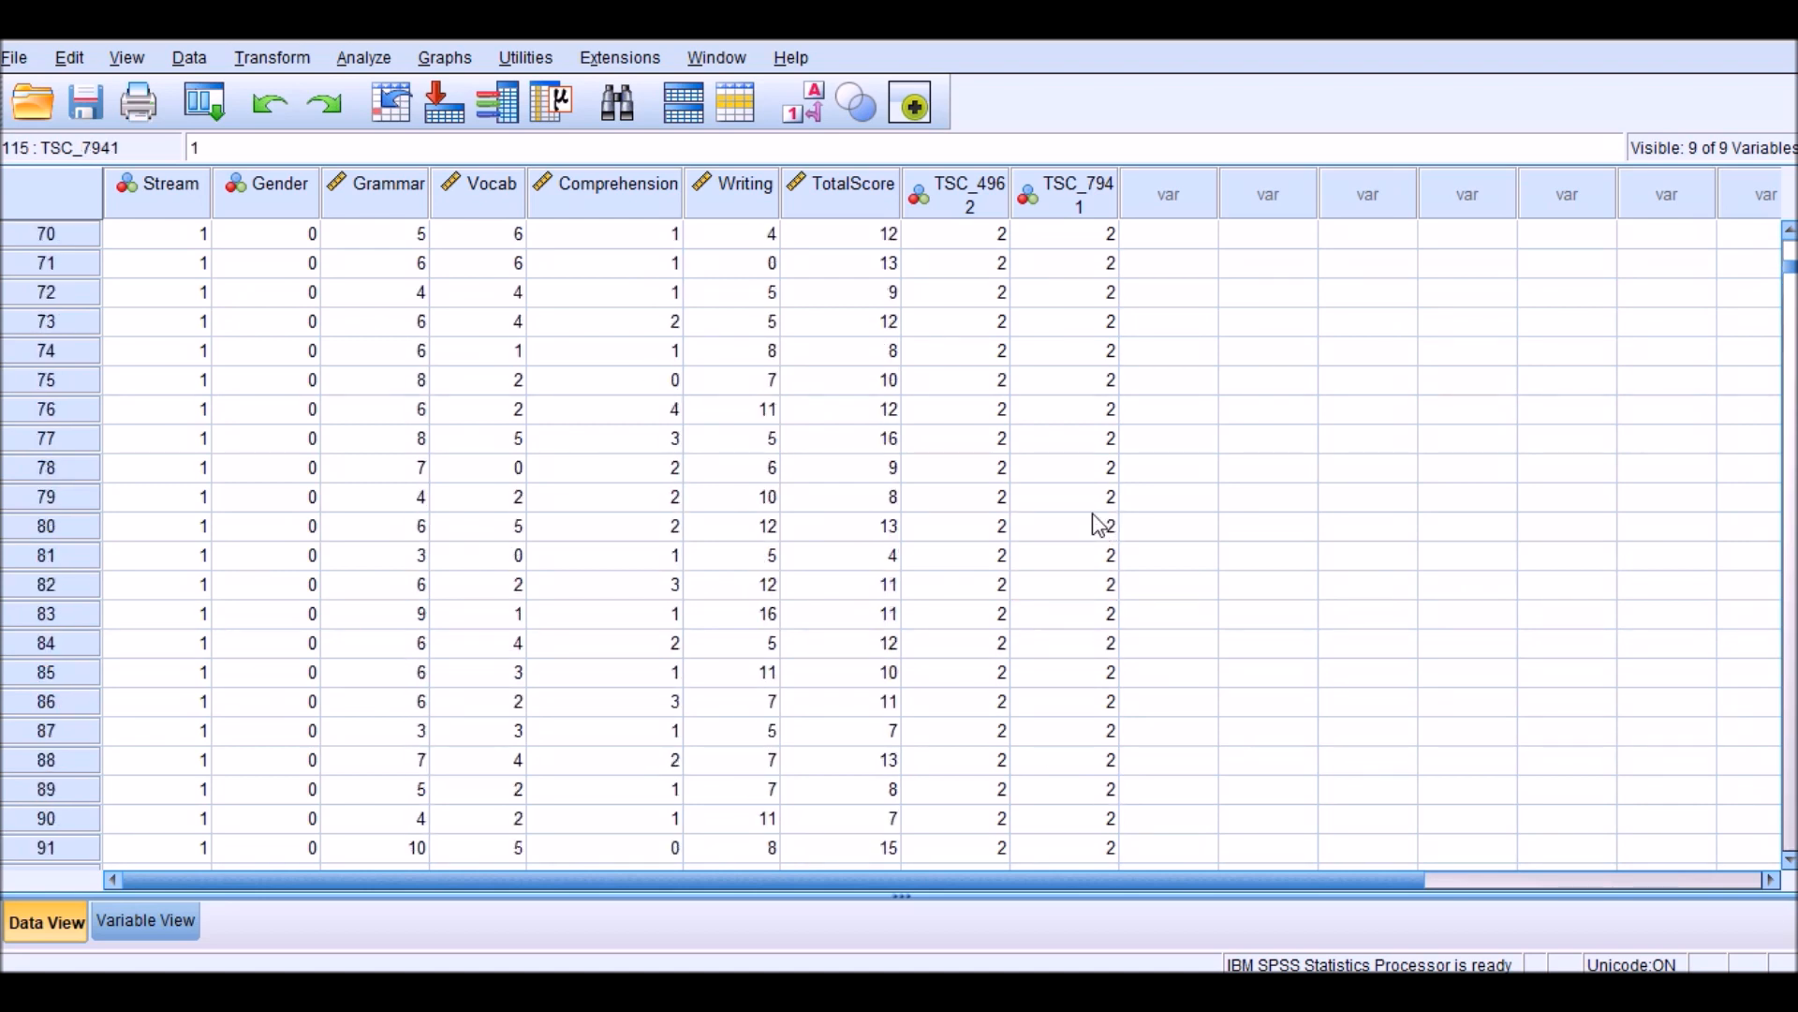
pyautogui.scroll(20, 1075, 495)
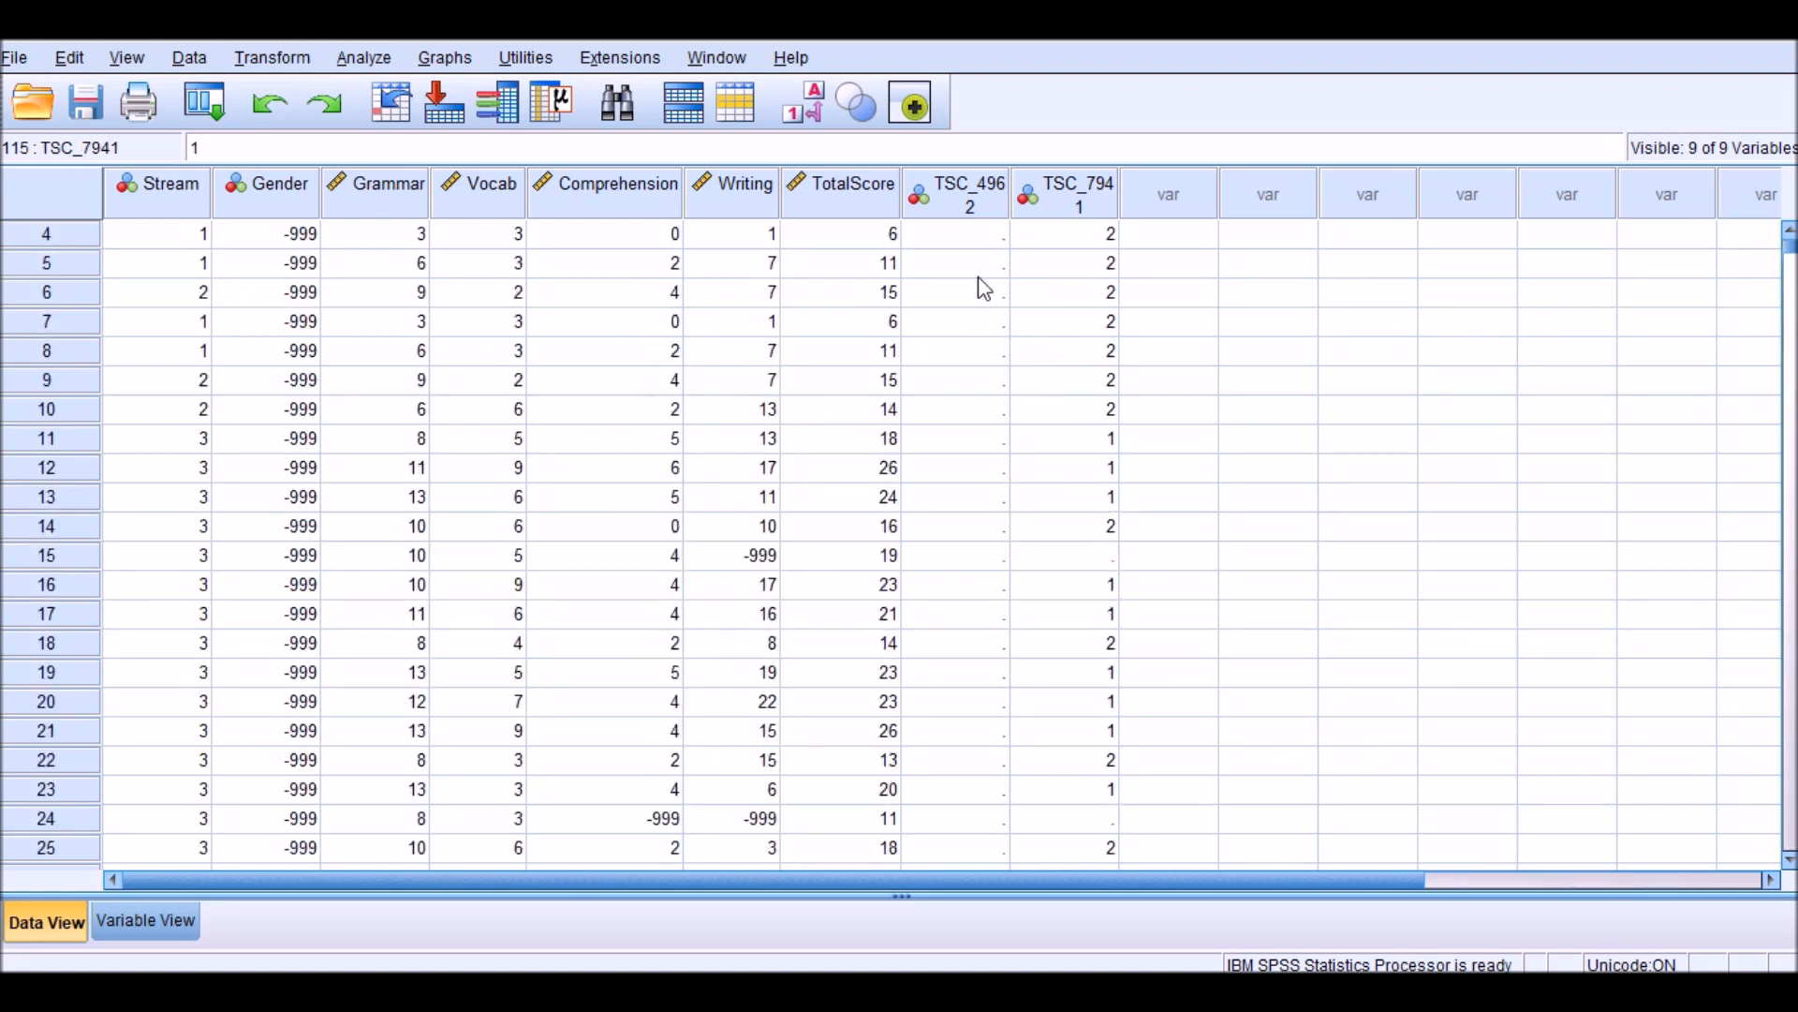
pyautogui.click(385, 63)
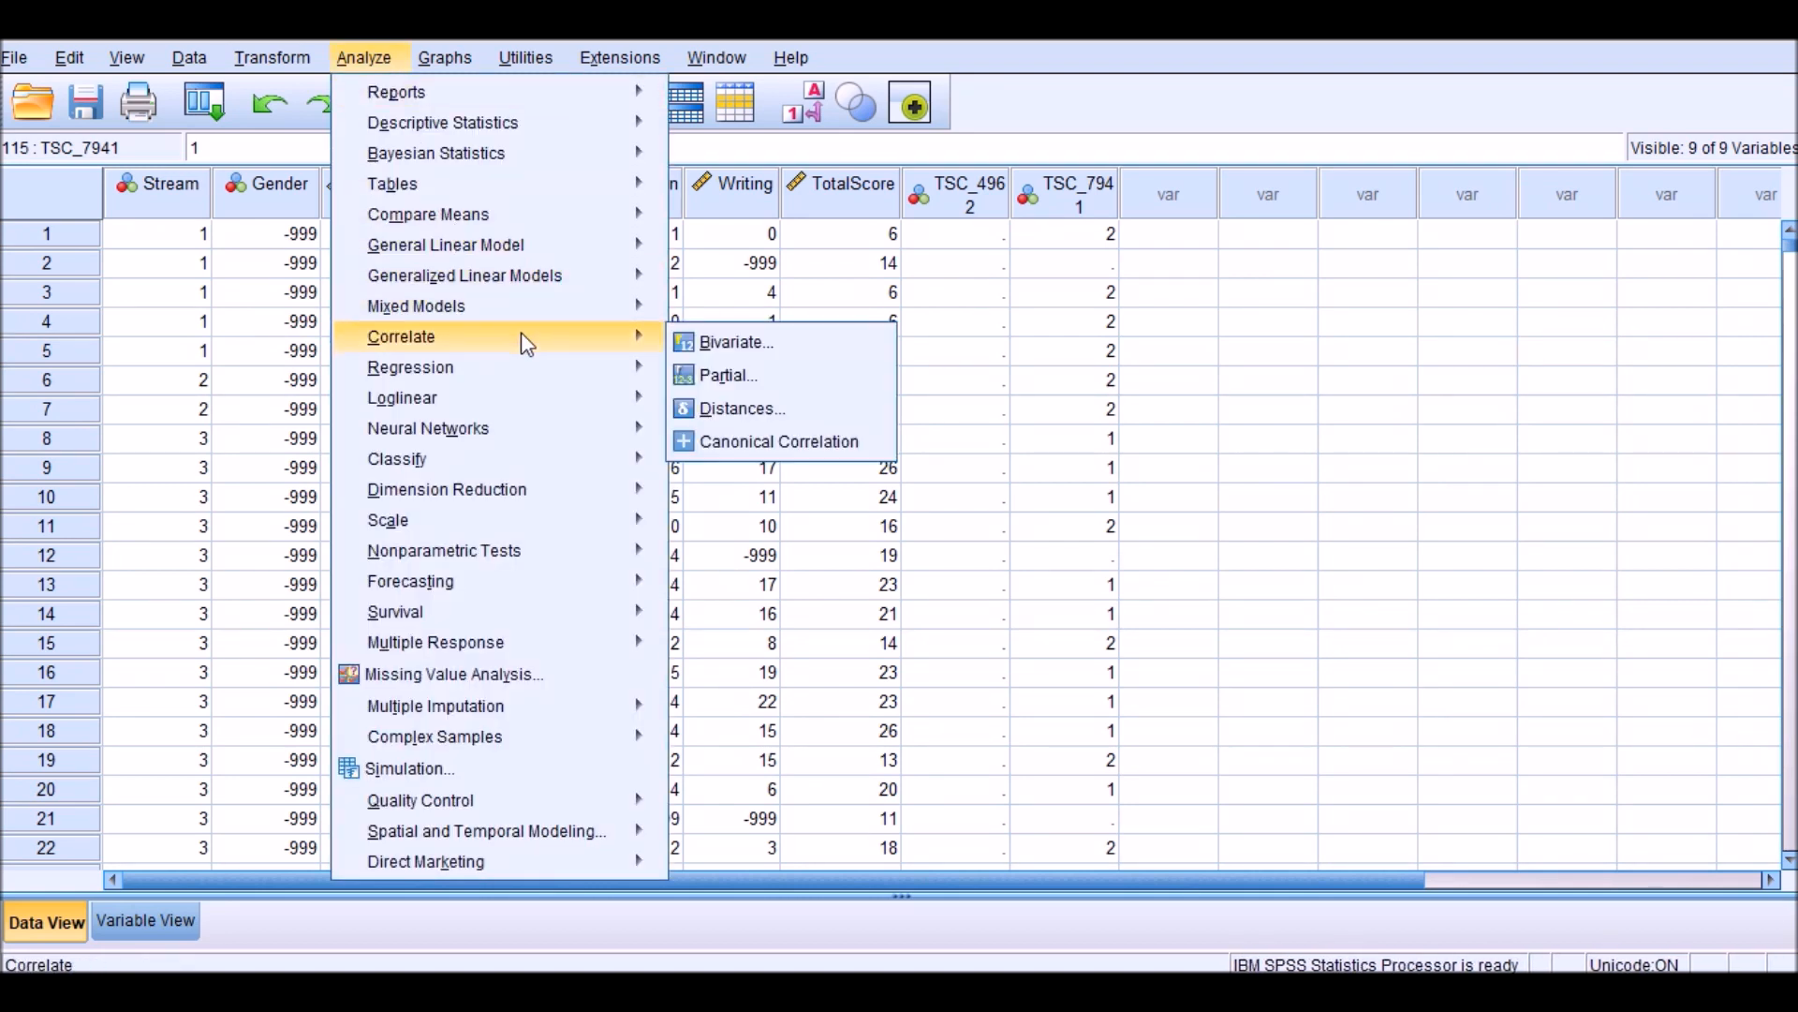
pyautogui.moveTo(559, 251)
pyautogui.moveTo(630, 221)
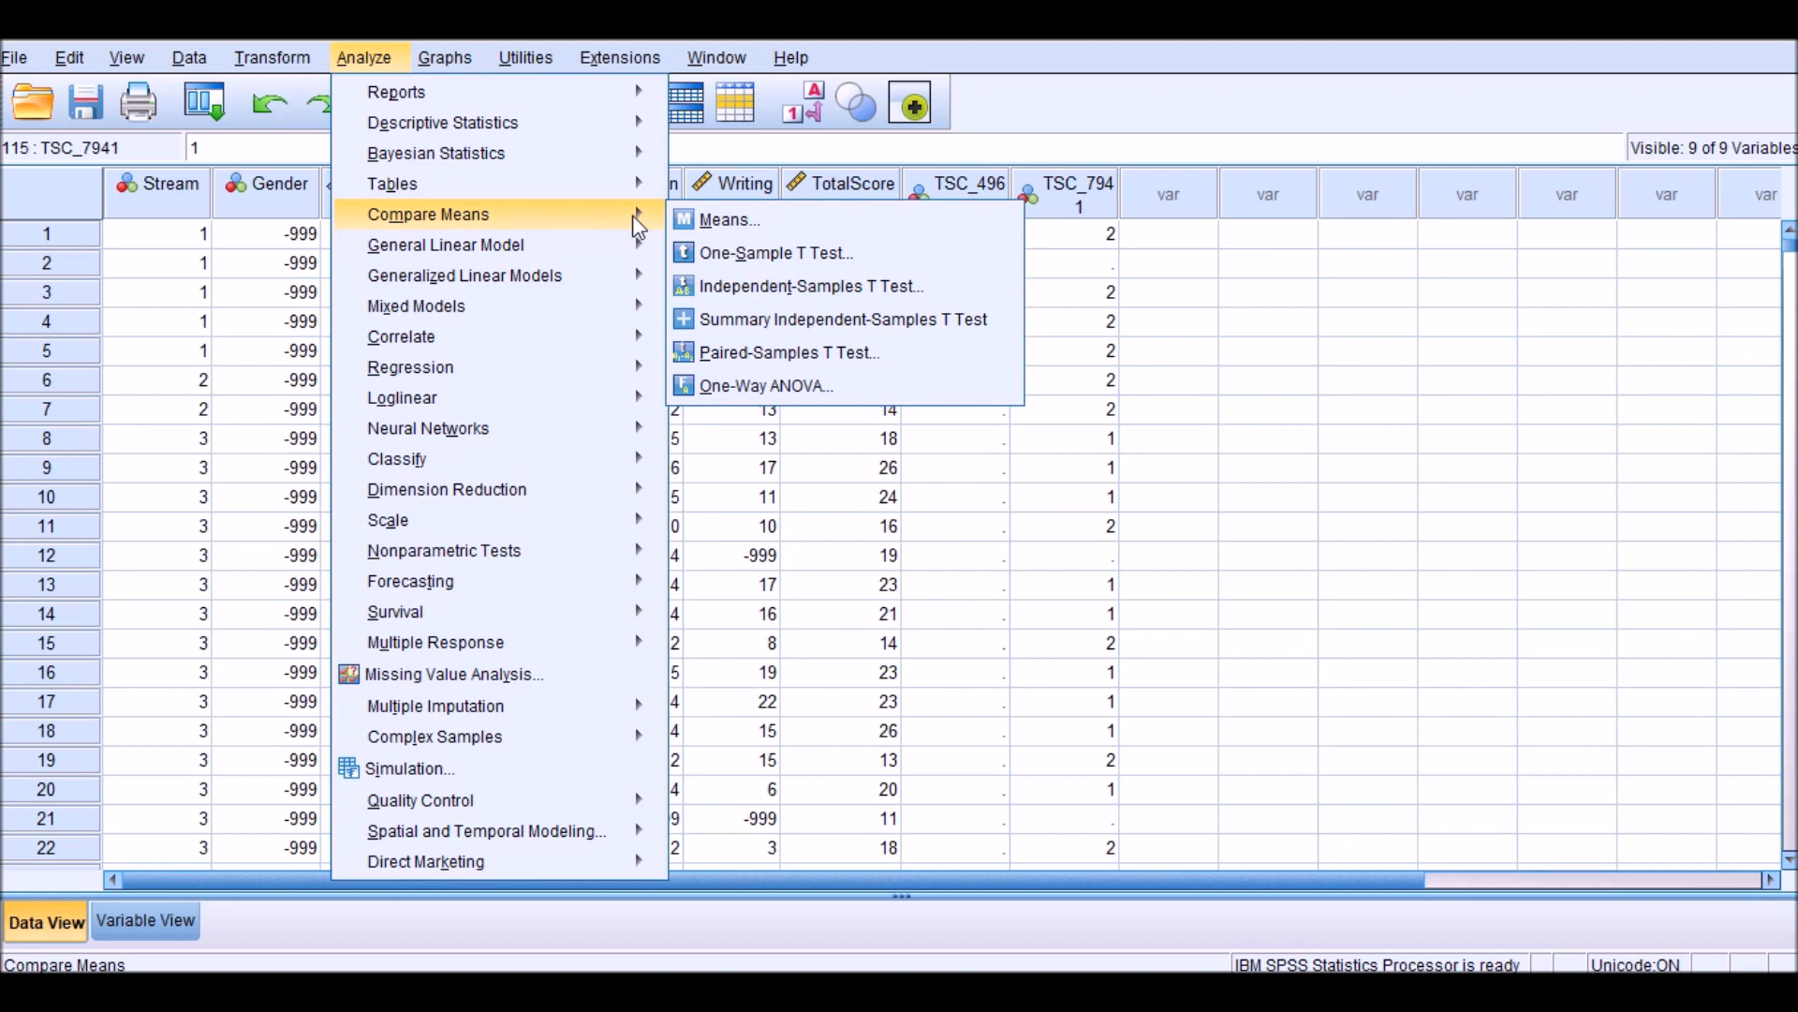
pyautogui.click(758, 288)
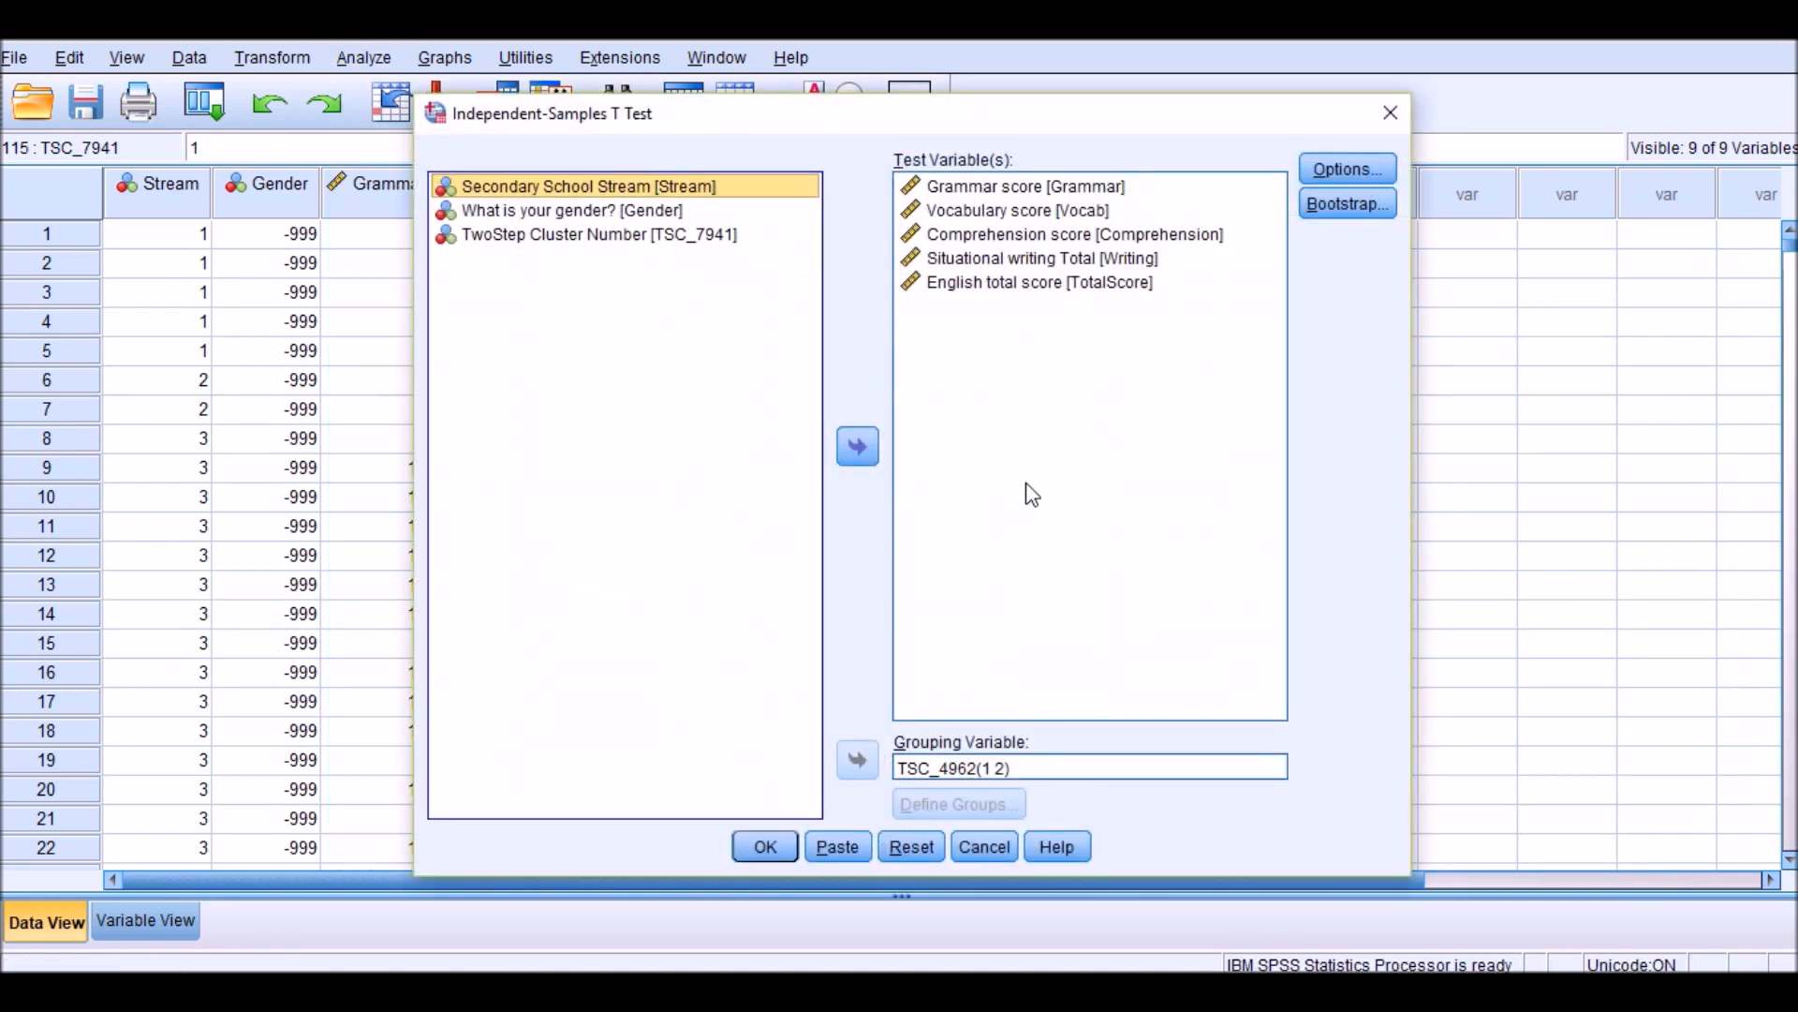
pyautogui.click(794, 849)
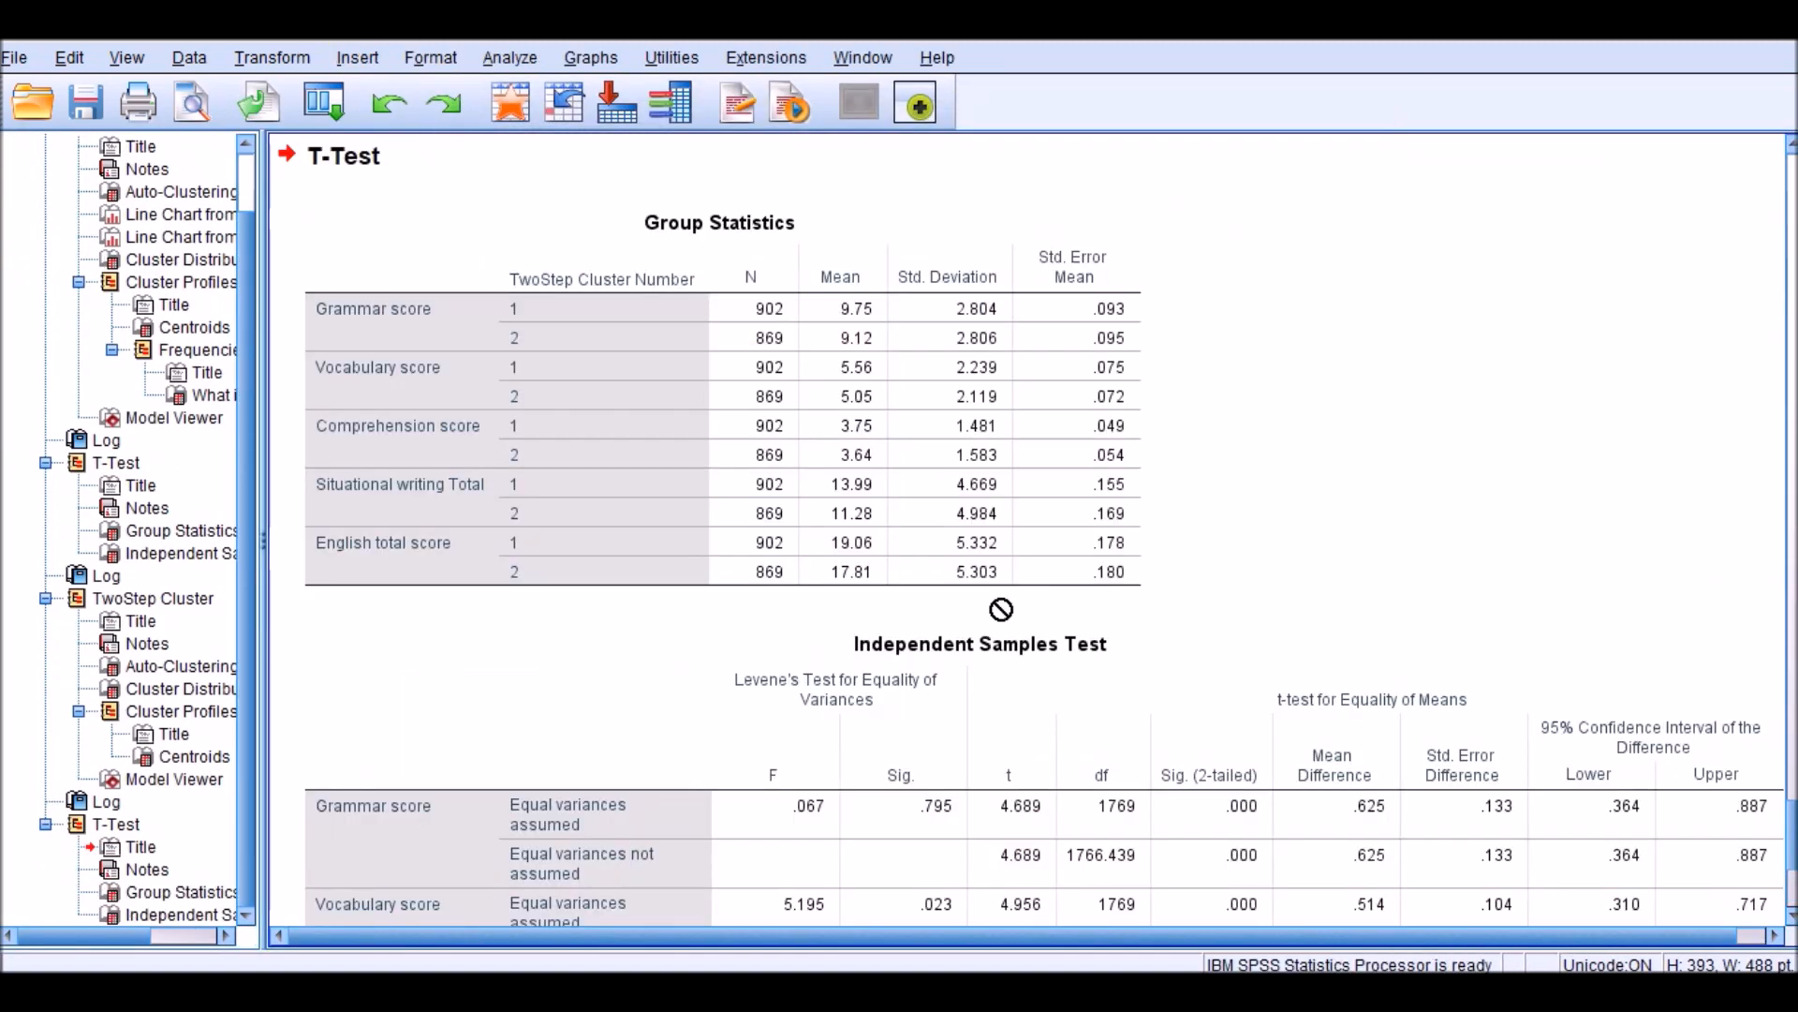
pyautogui.scroll(-5, 1270, 779)
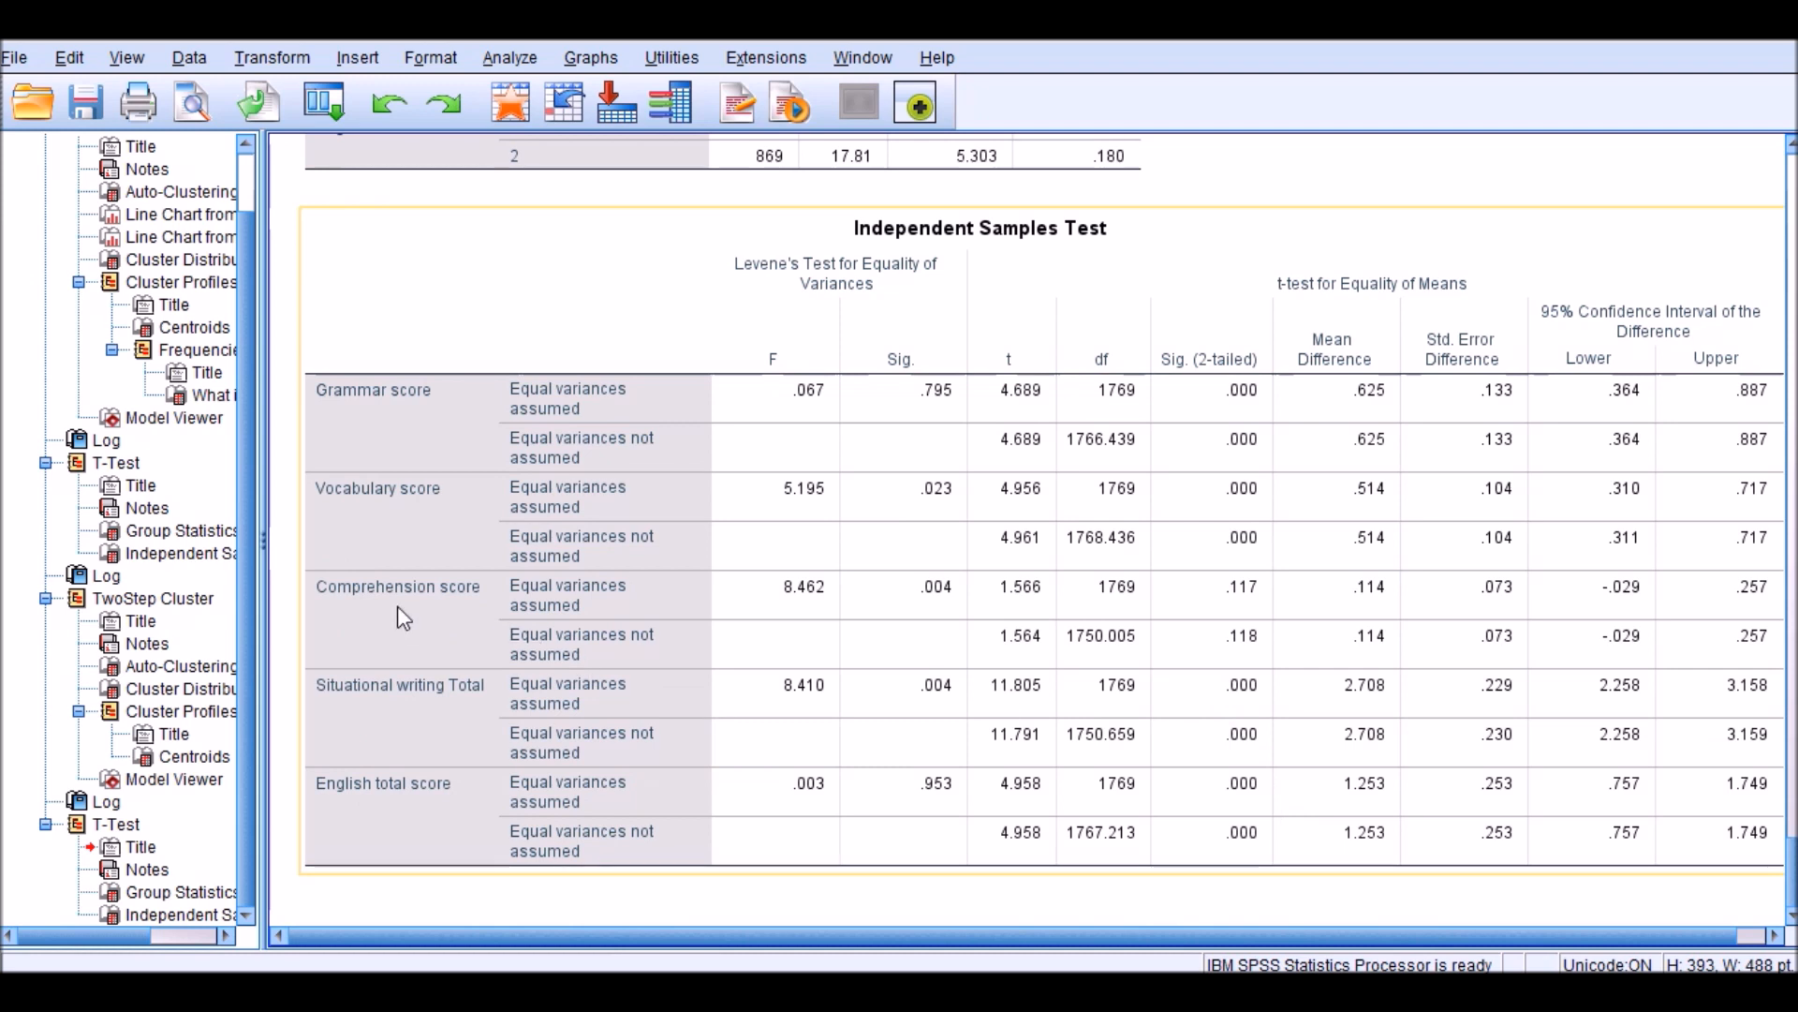
pyautogui.click(1223, 592)
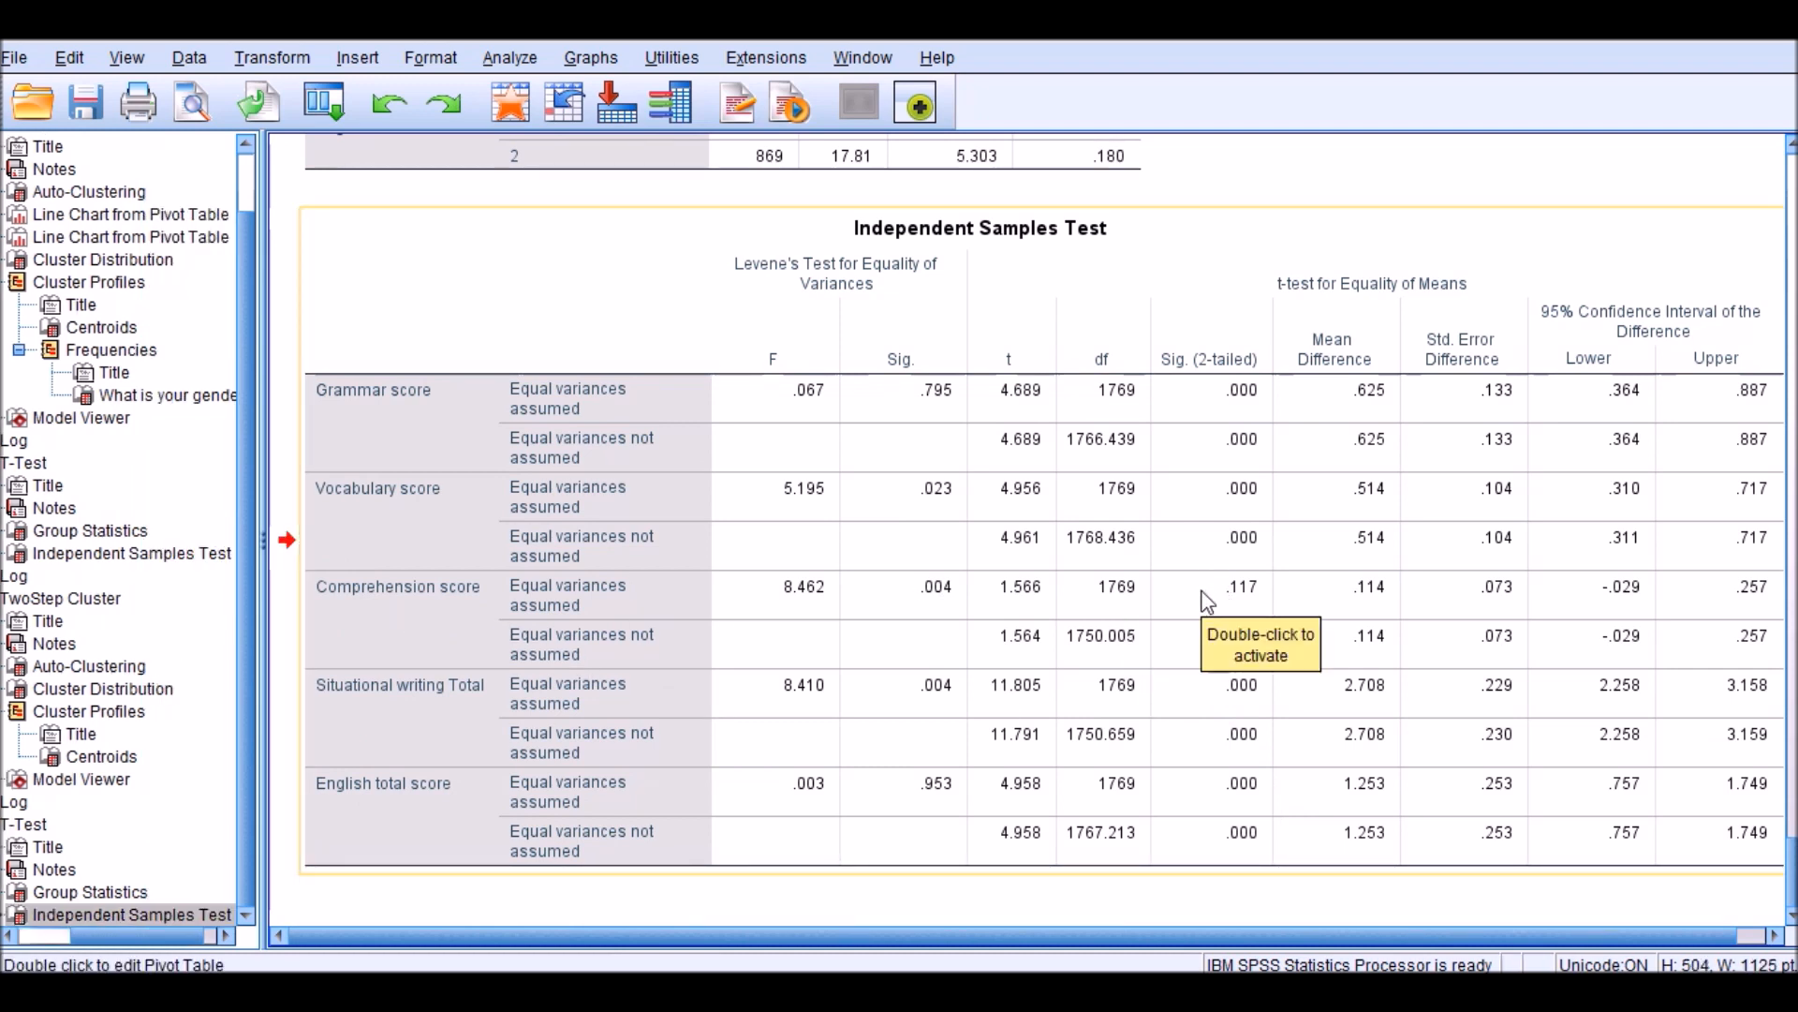
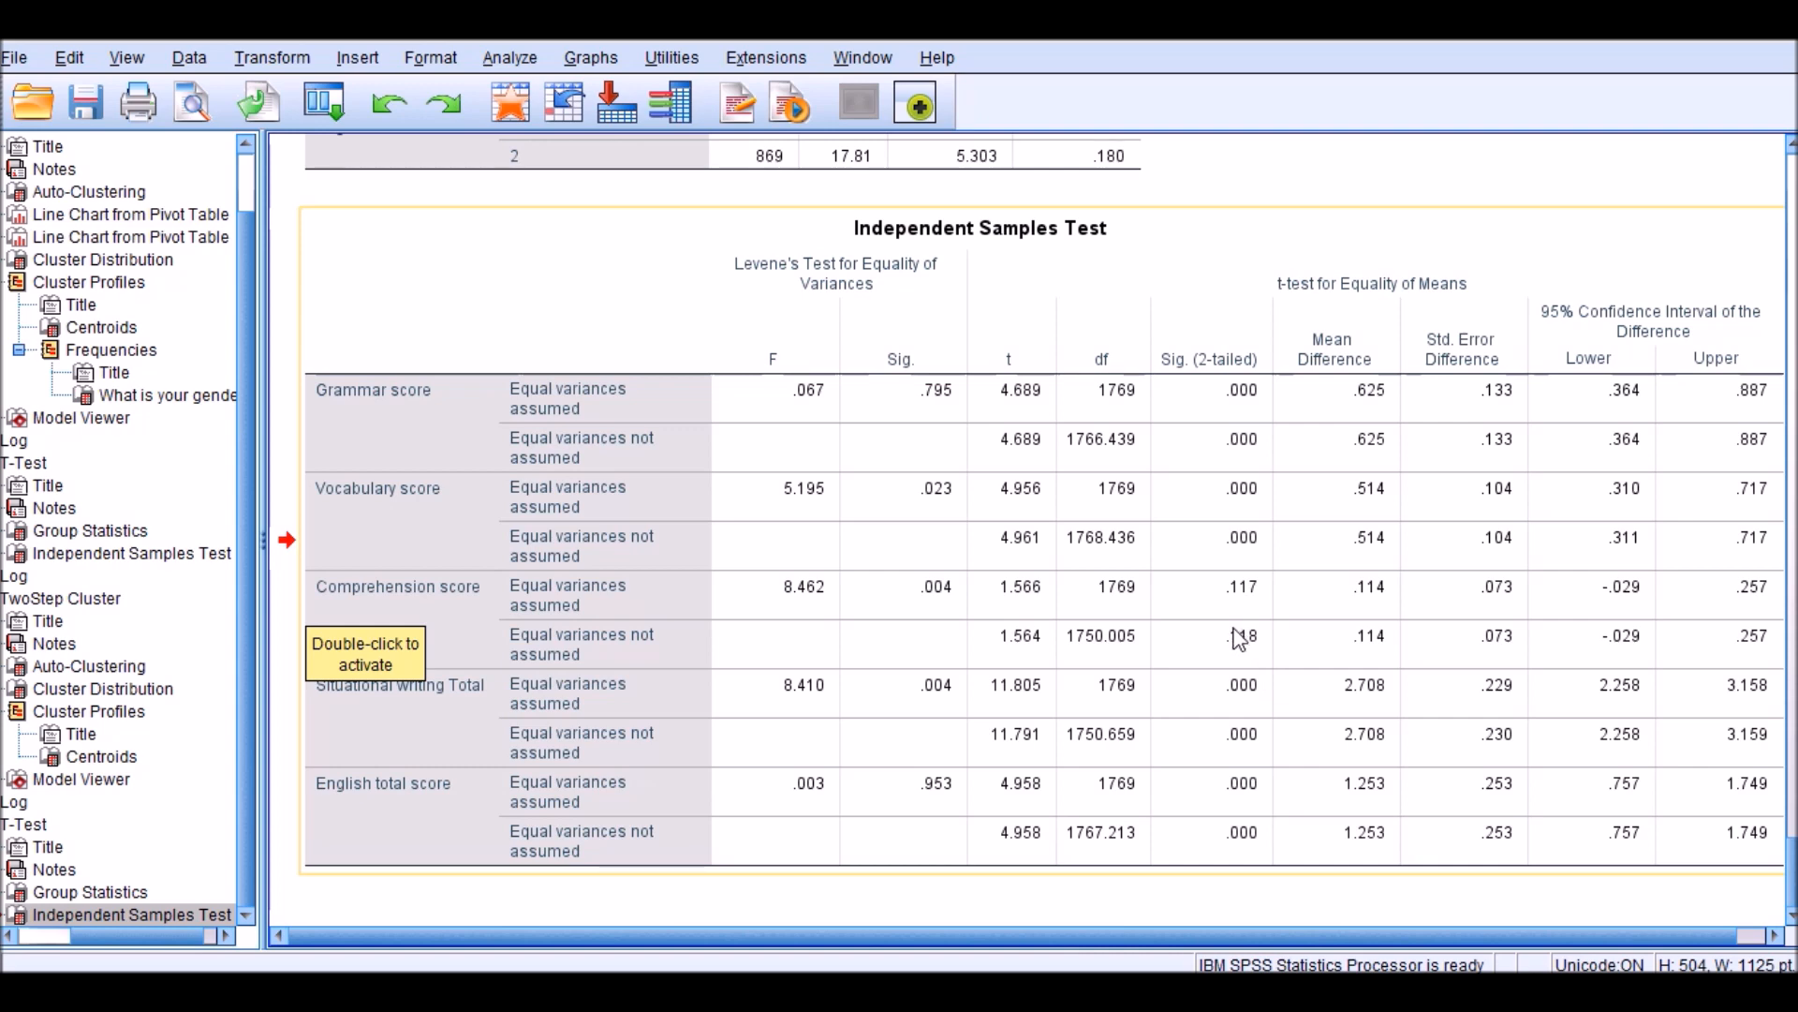
# From the Data Editor, rerun the TwoStep Cluster analysis with Comprehension score removed from the continuous variables.
pyautogui.click(890, 993)
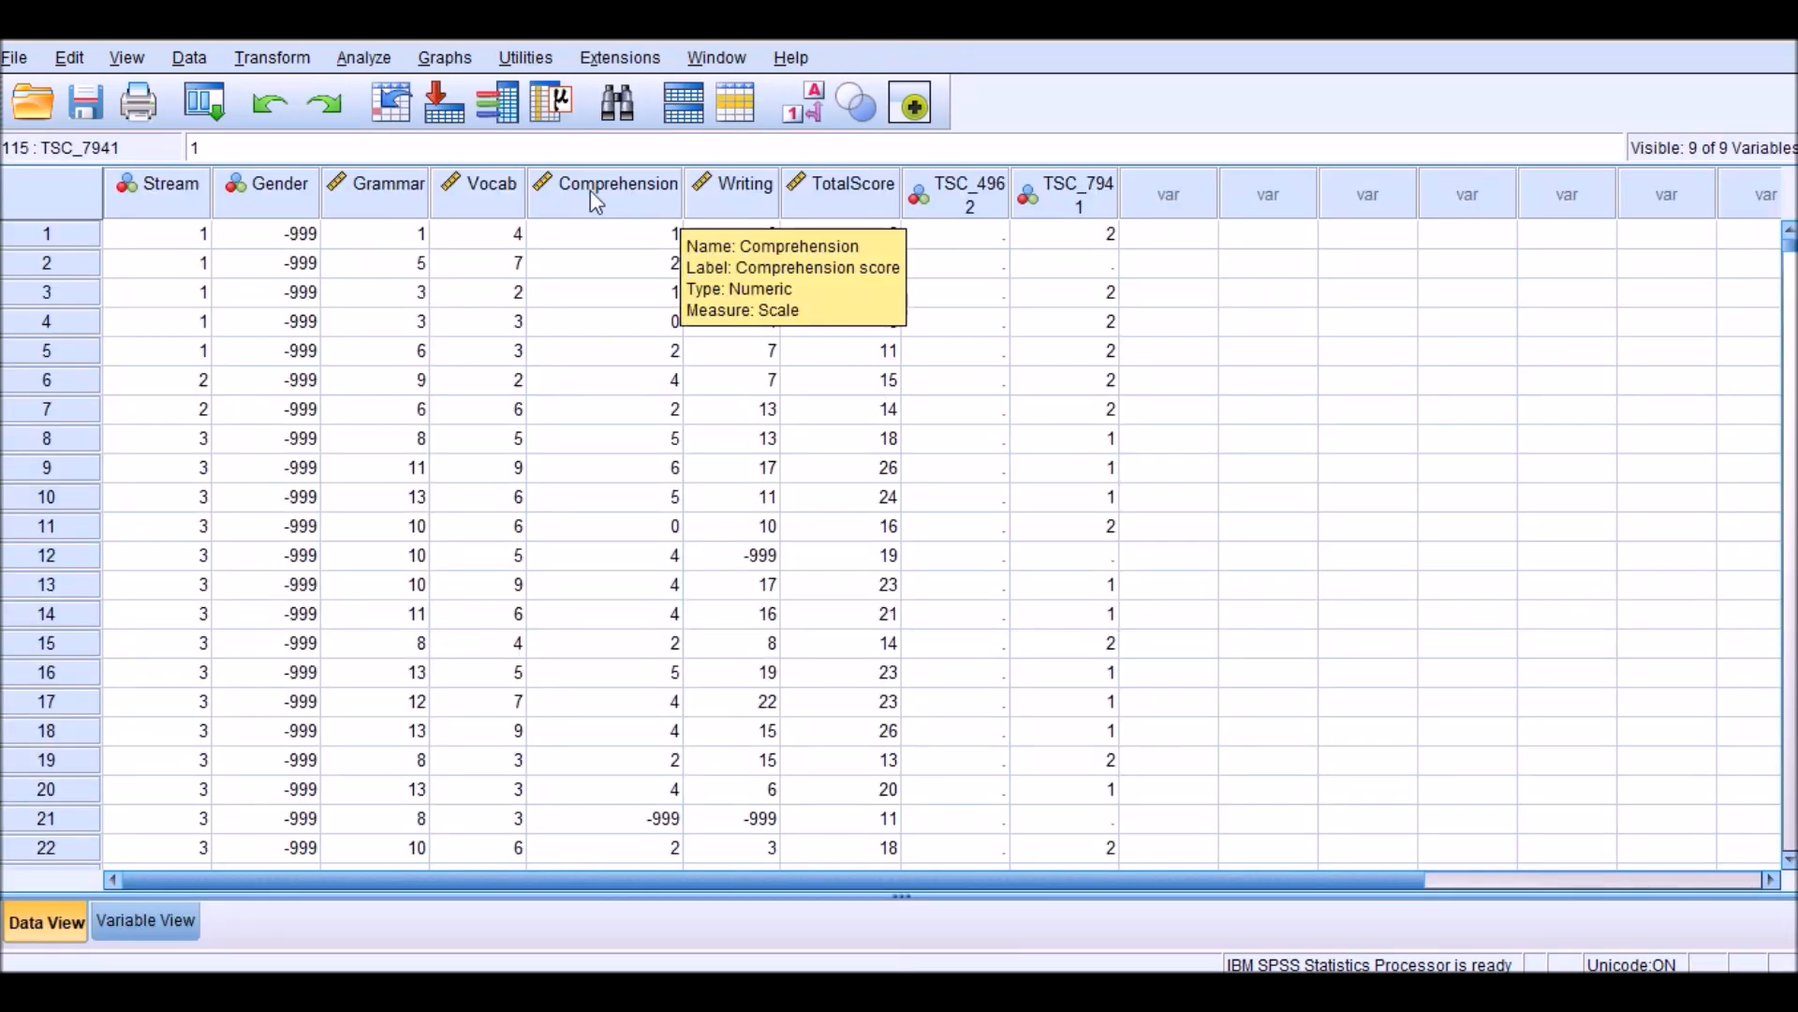
pyautogui.click(348, 56)
pyautogui.moveTo(623, 368)
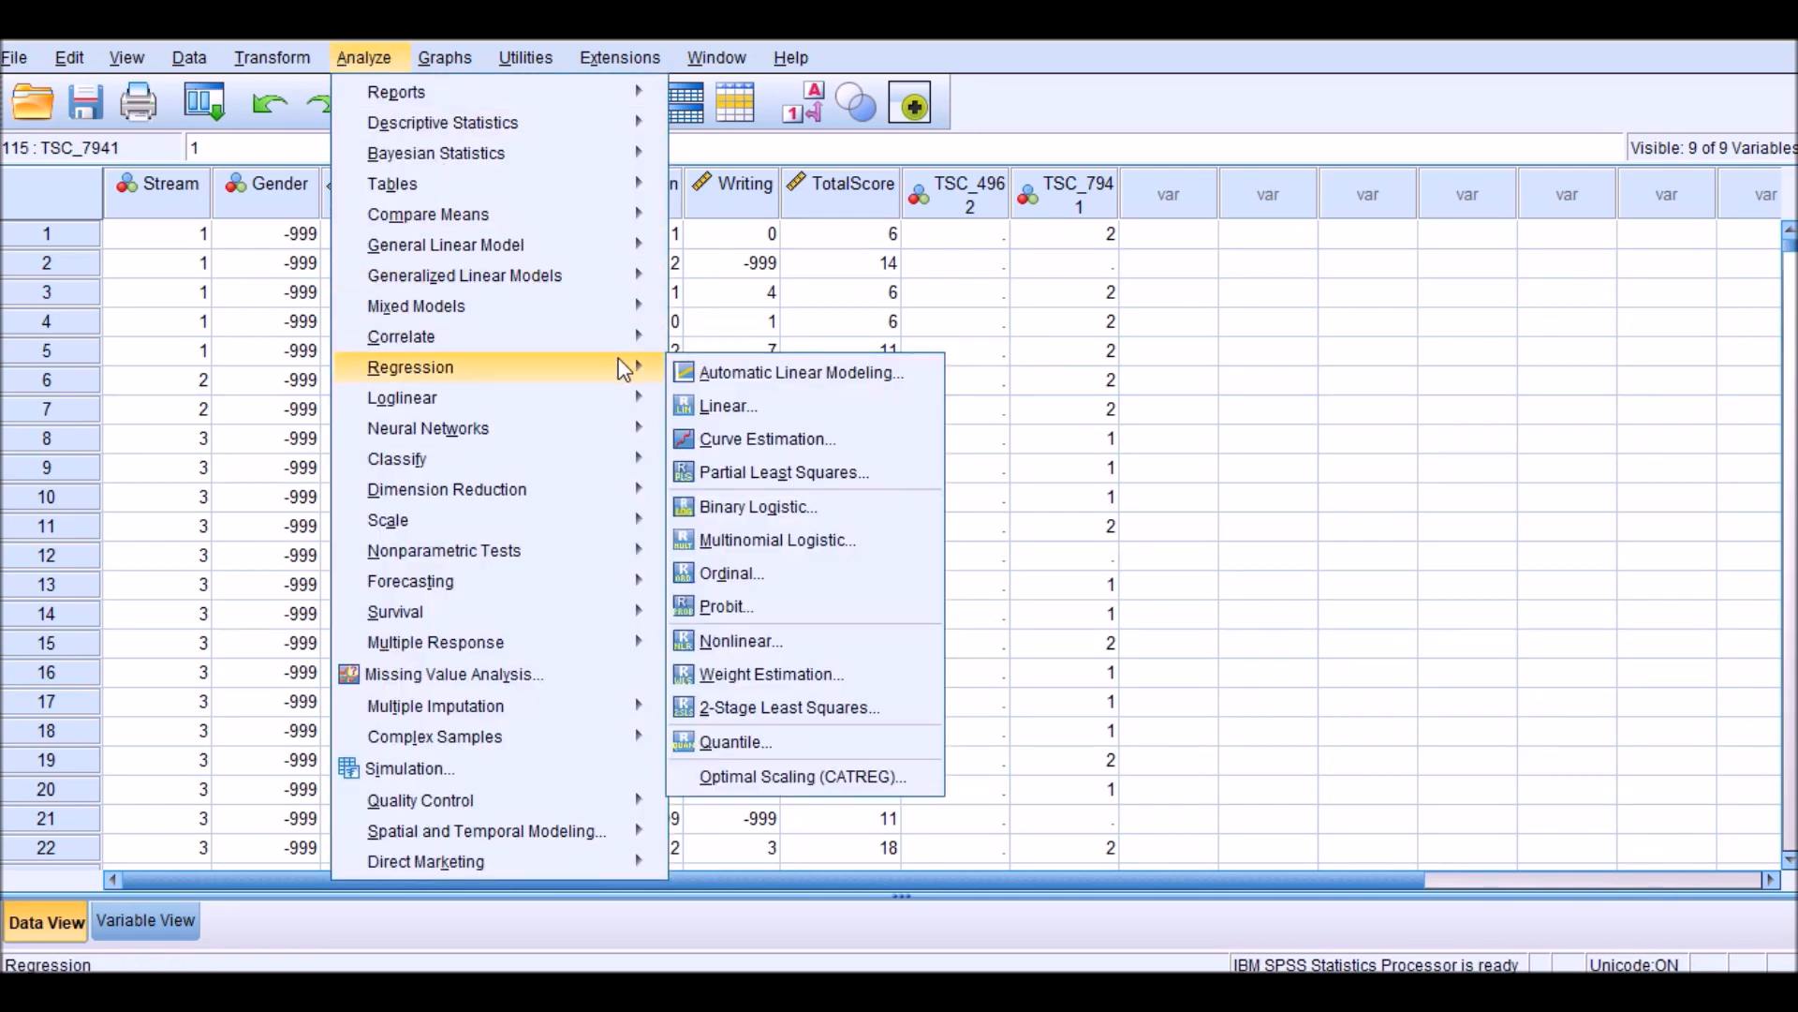
pyautogui.moveTo(647, 461)
pyautogui.click(740, 463)
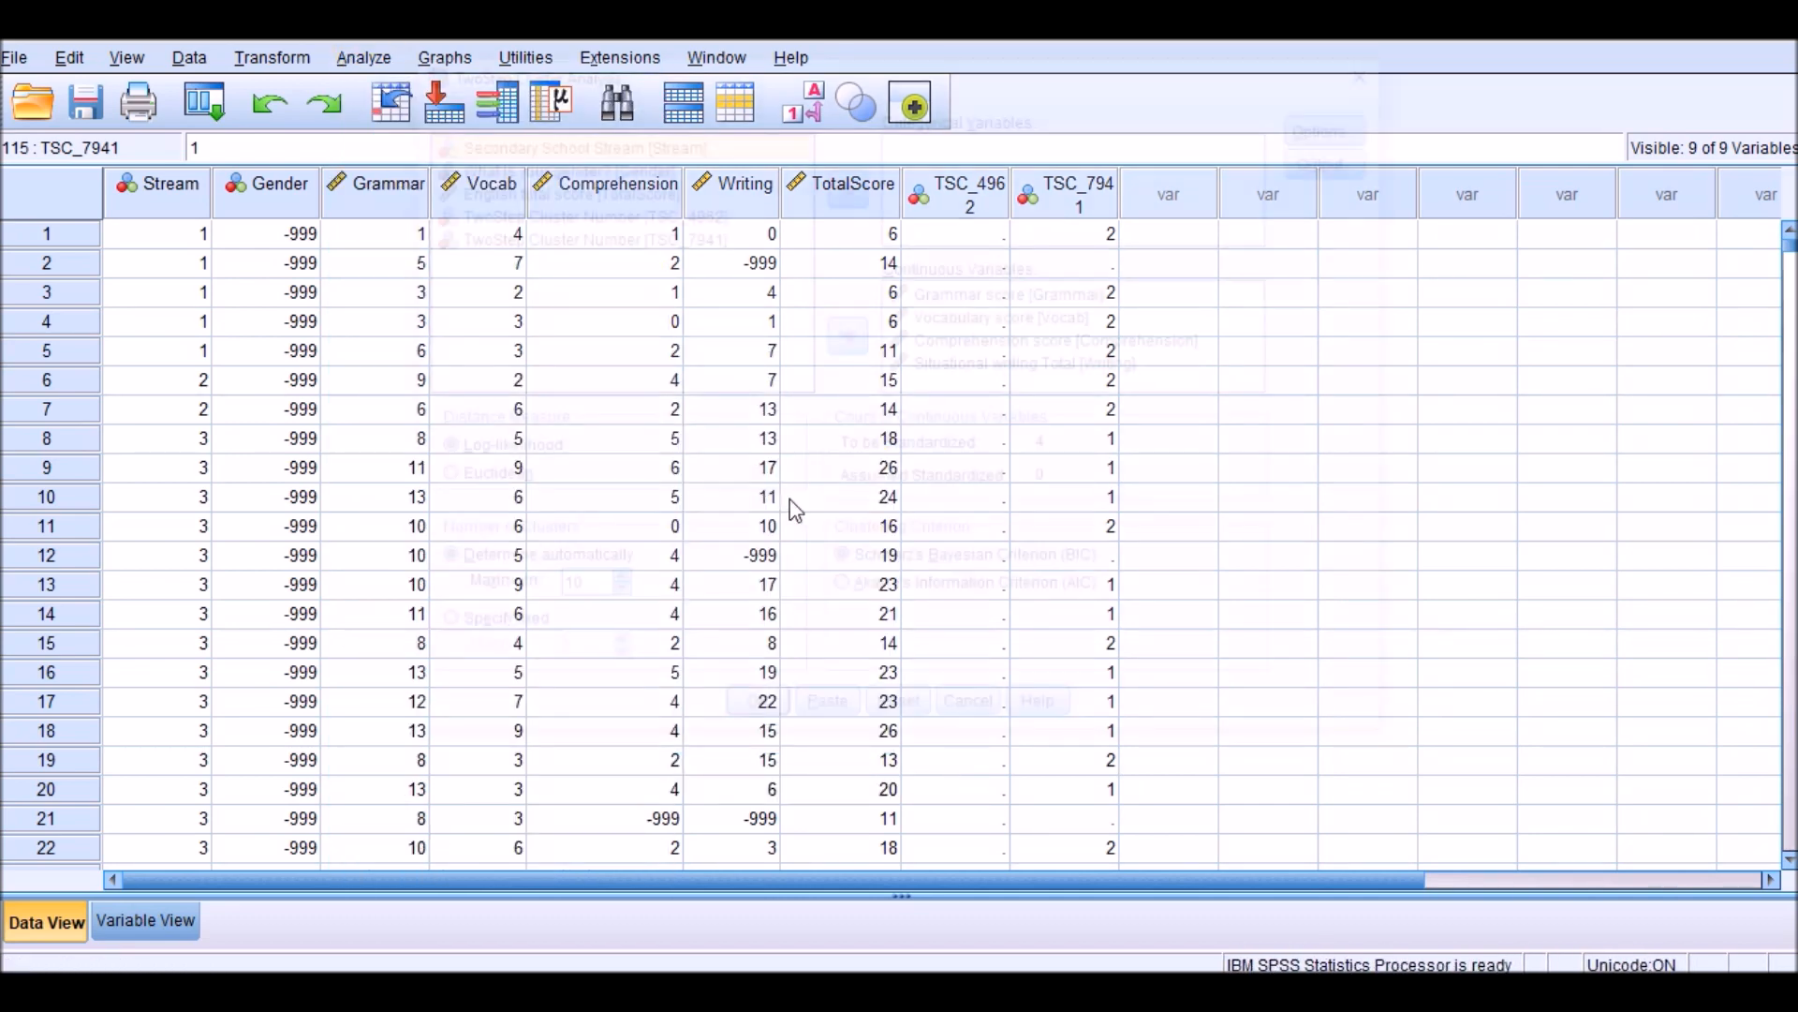
pyautogui.click(970, 339)
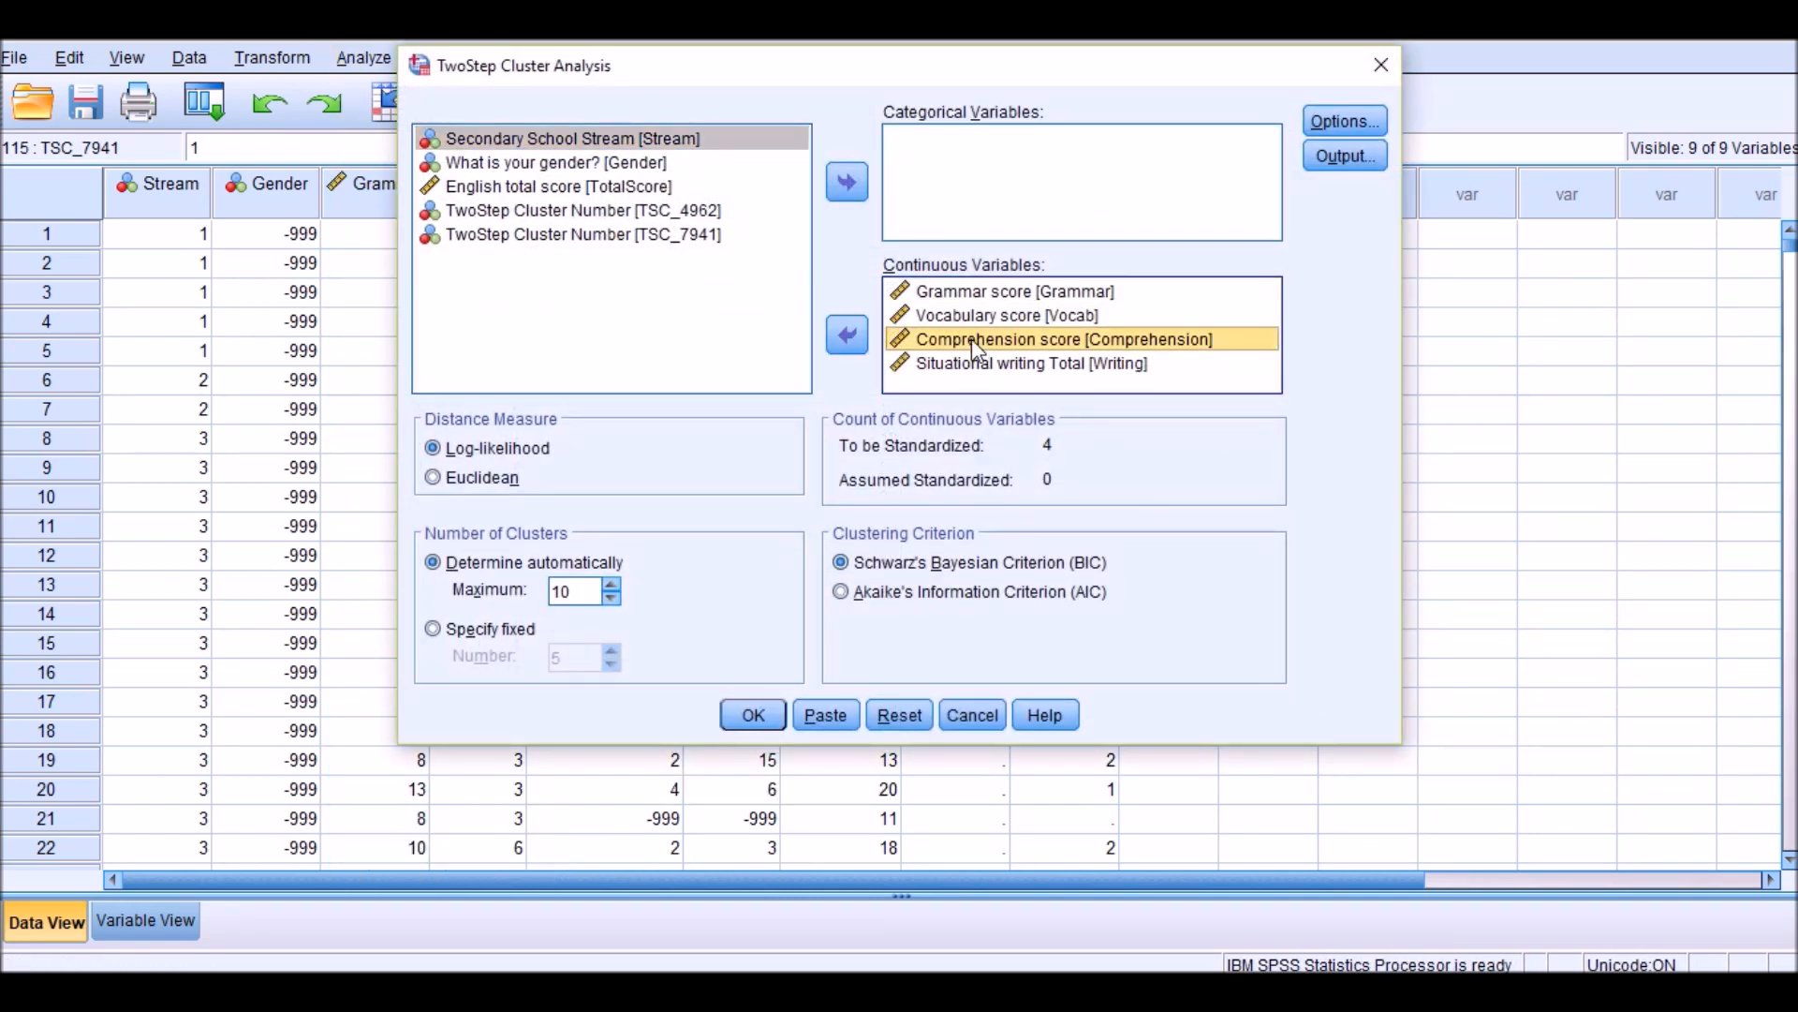
pyautogui.click(848, 335)
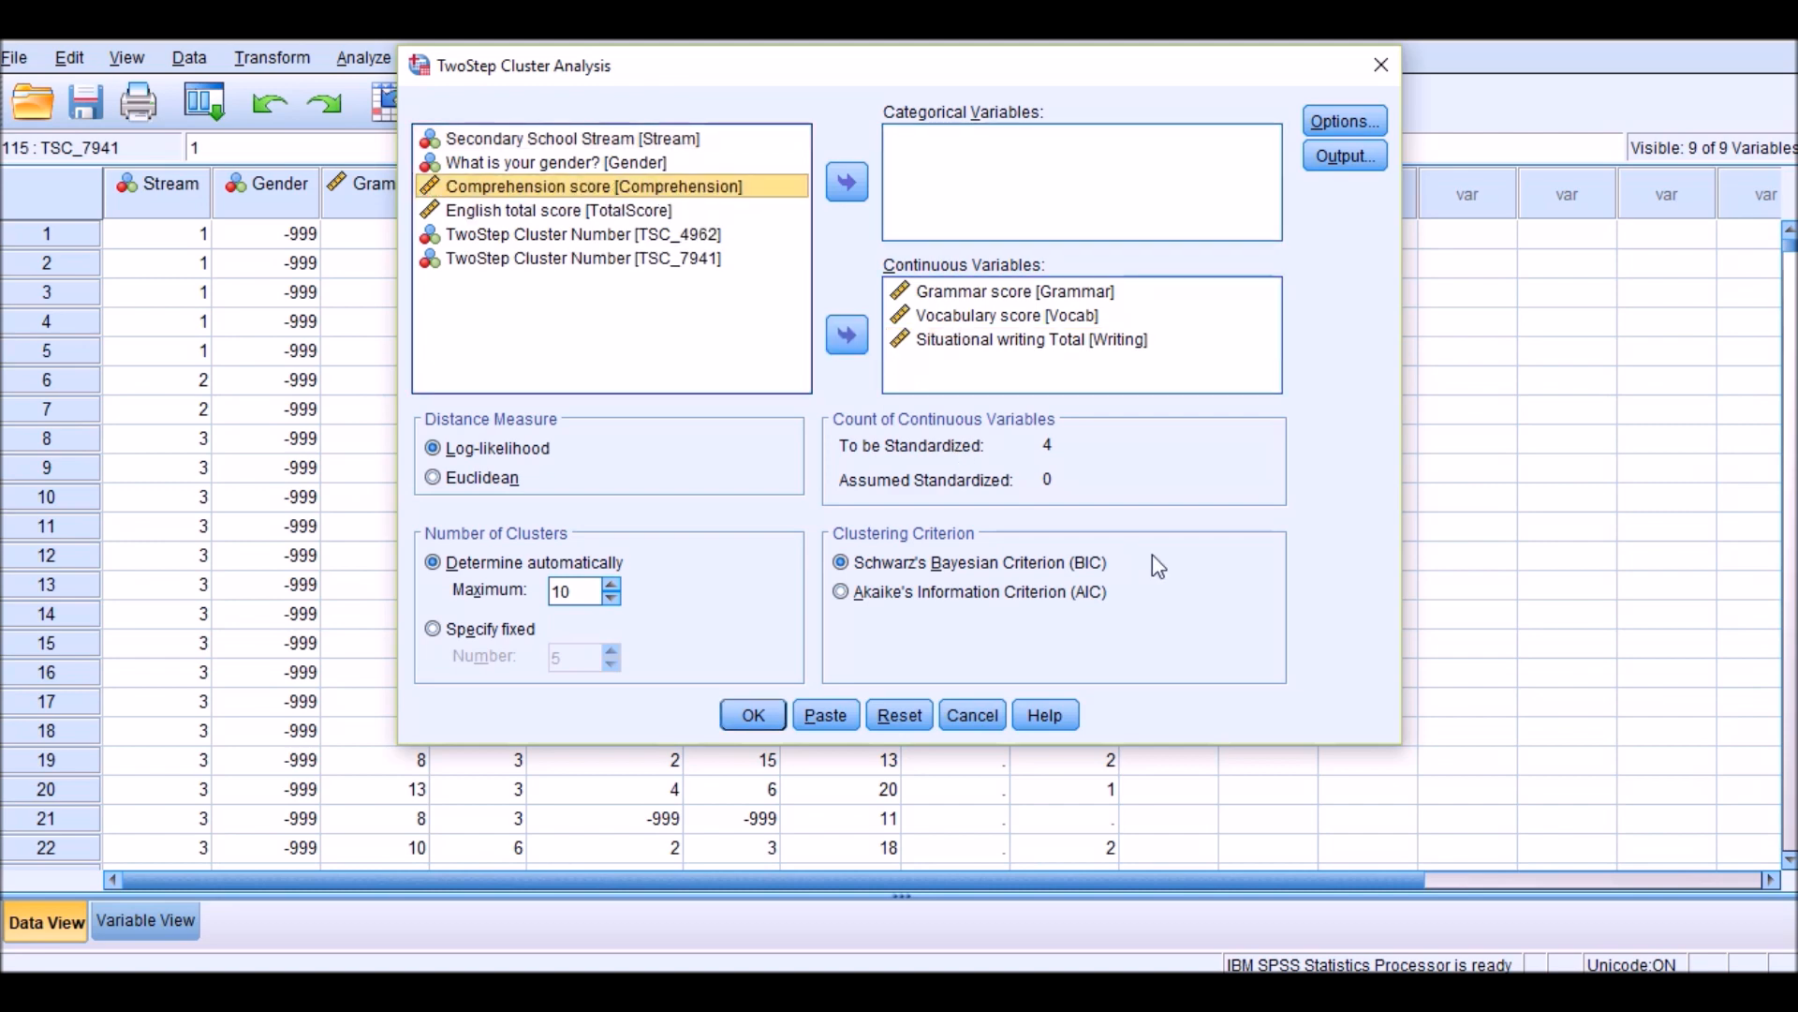
pyautogui.click(776, 723)
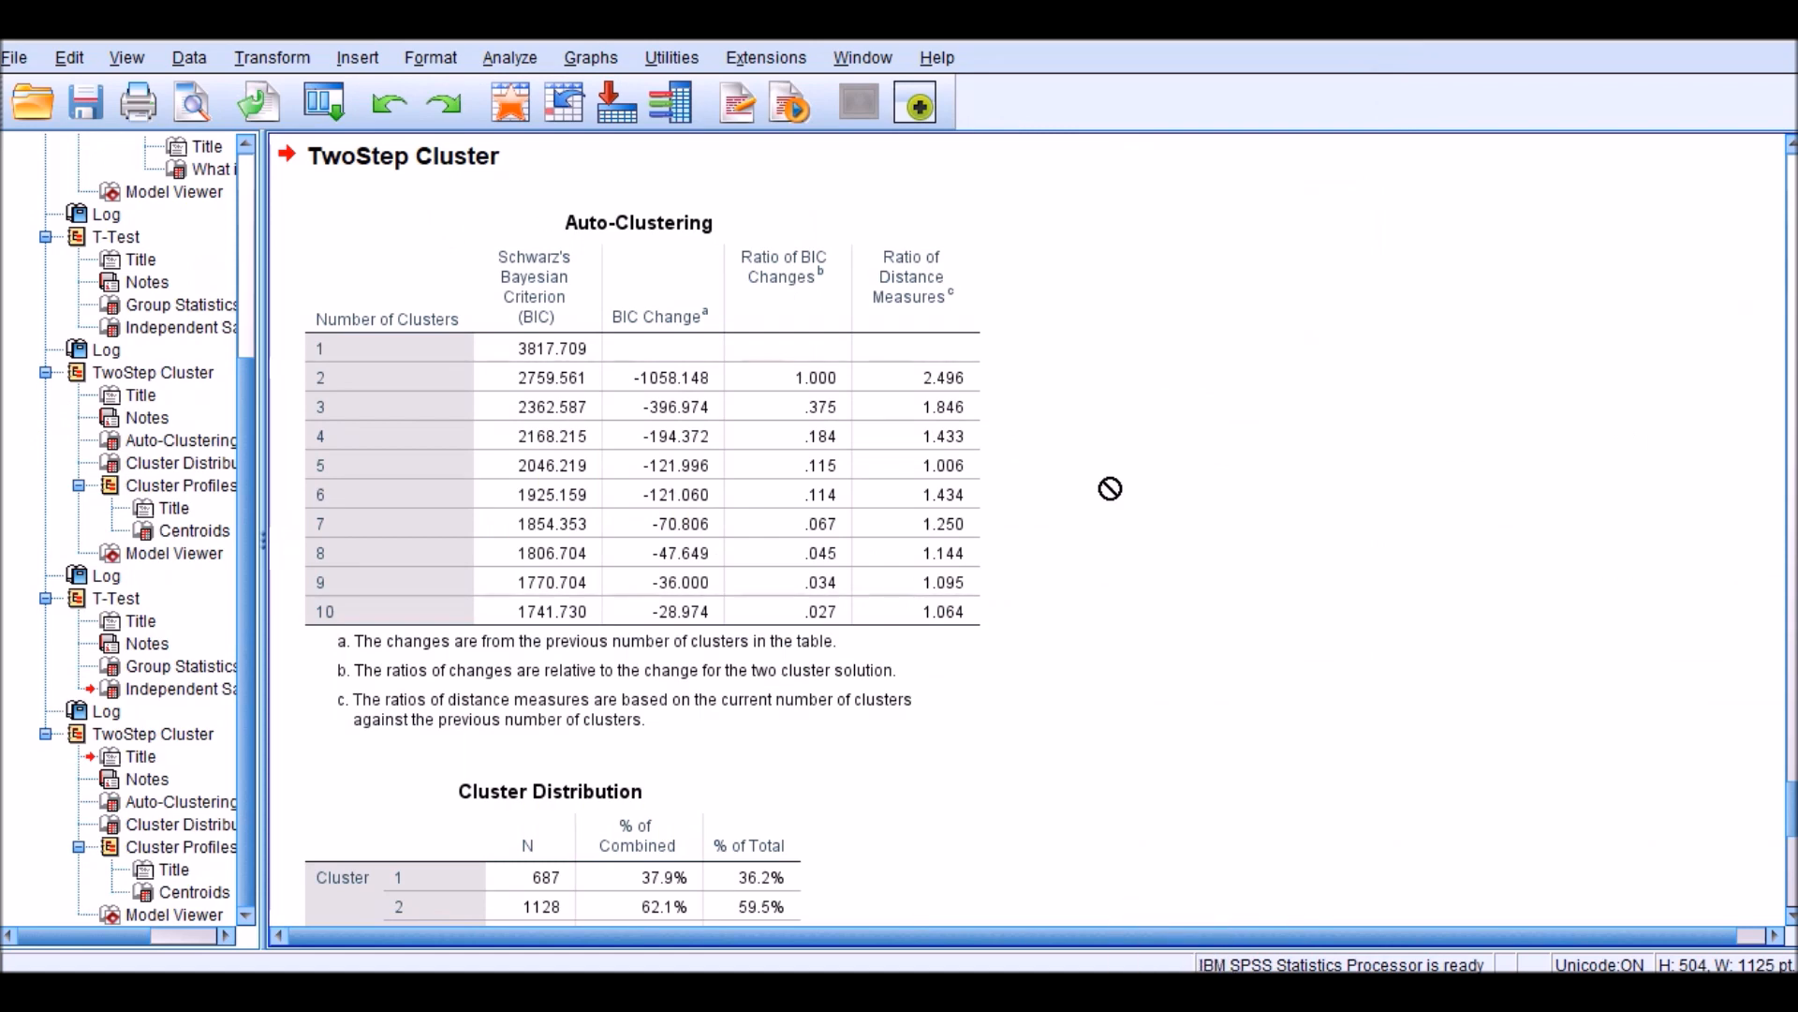
# Examine the Cluster Distribution, Centroids, Model Summary and Cluster Quality output of the new three-input TwoStep Cluster analysis.
pyautogui.scroll(-5, 1110, 488)
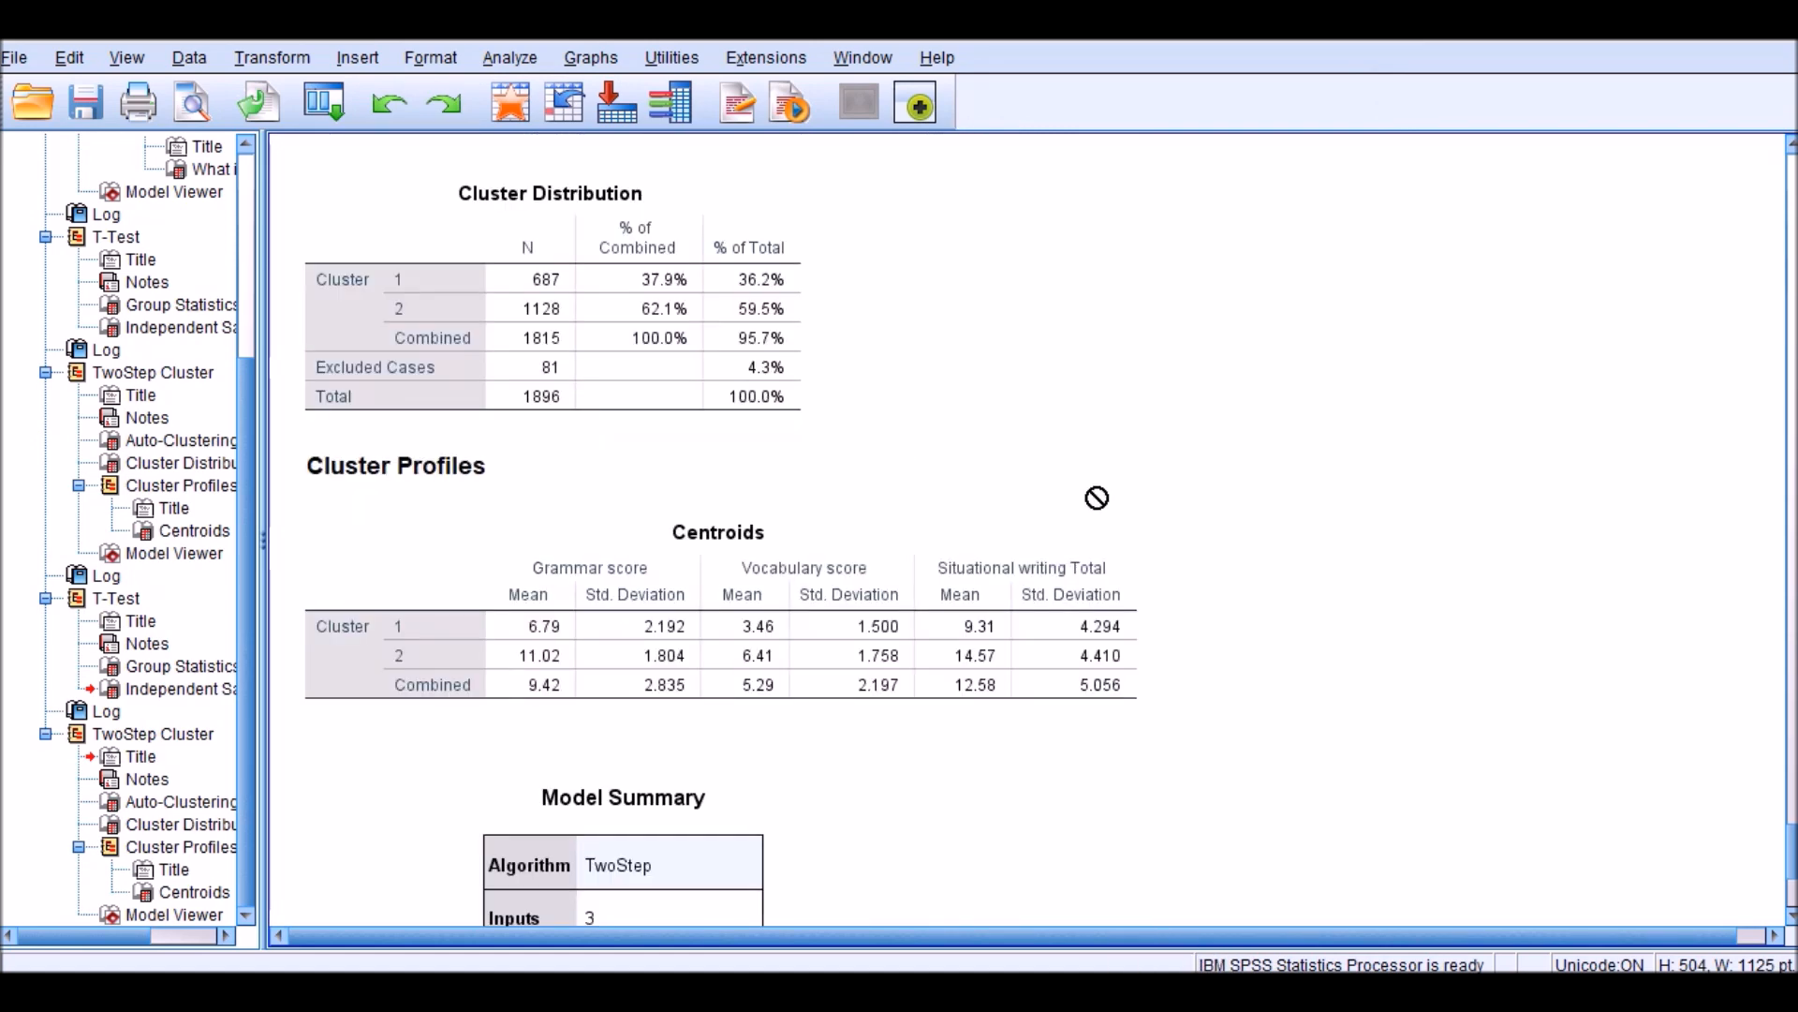
pyautogui.scroll(-2, 1092, 493)
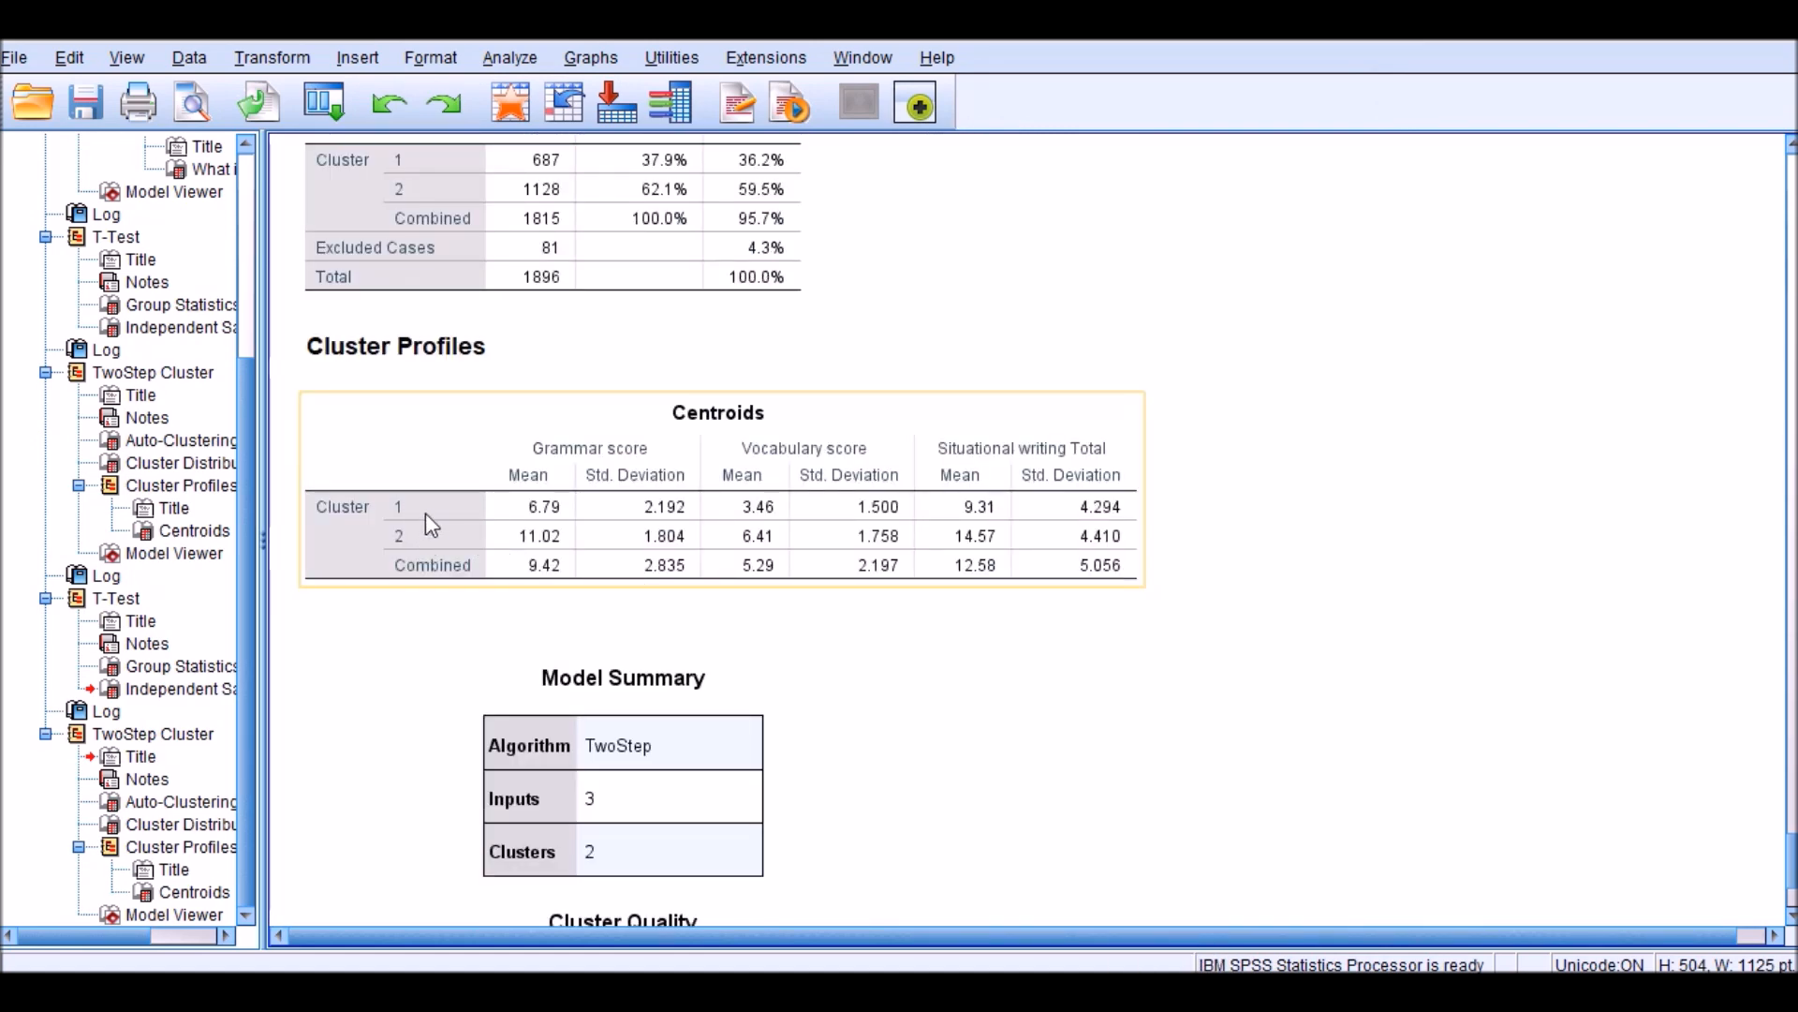
pyautogui.scroll(-3, 1028, 627)
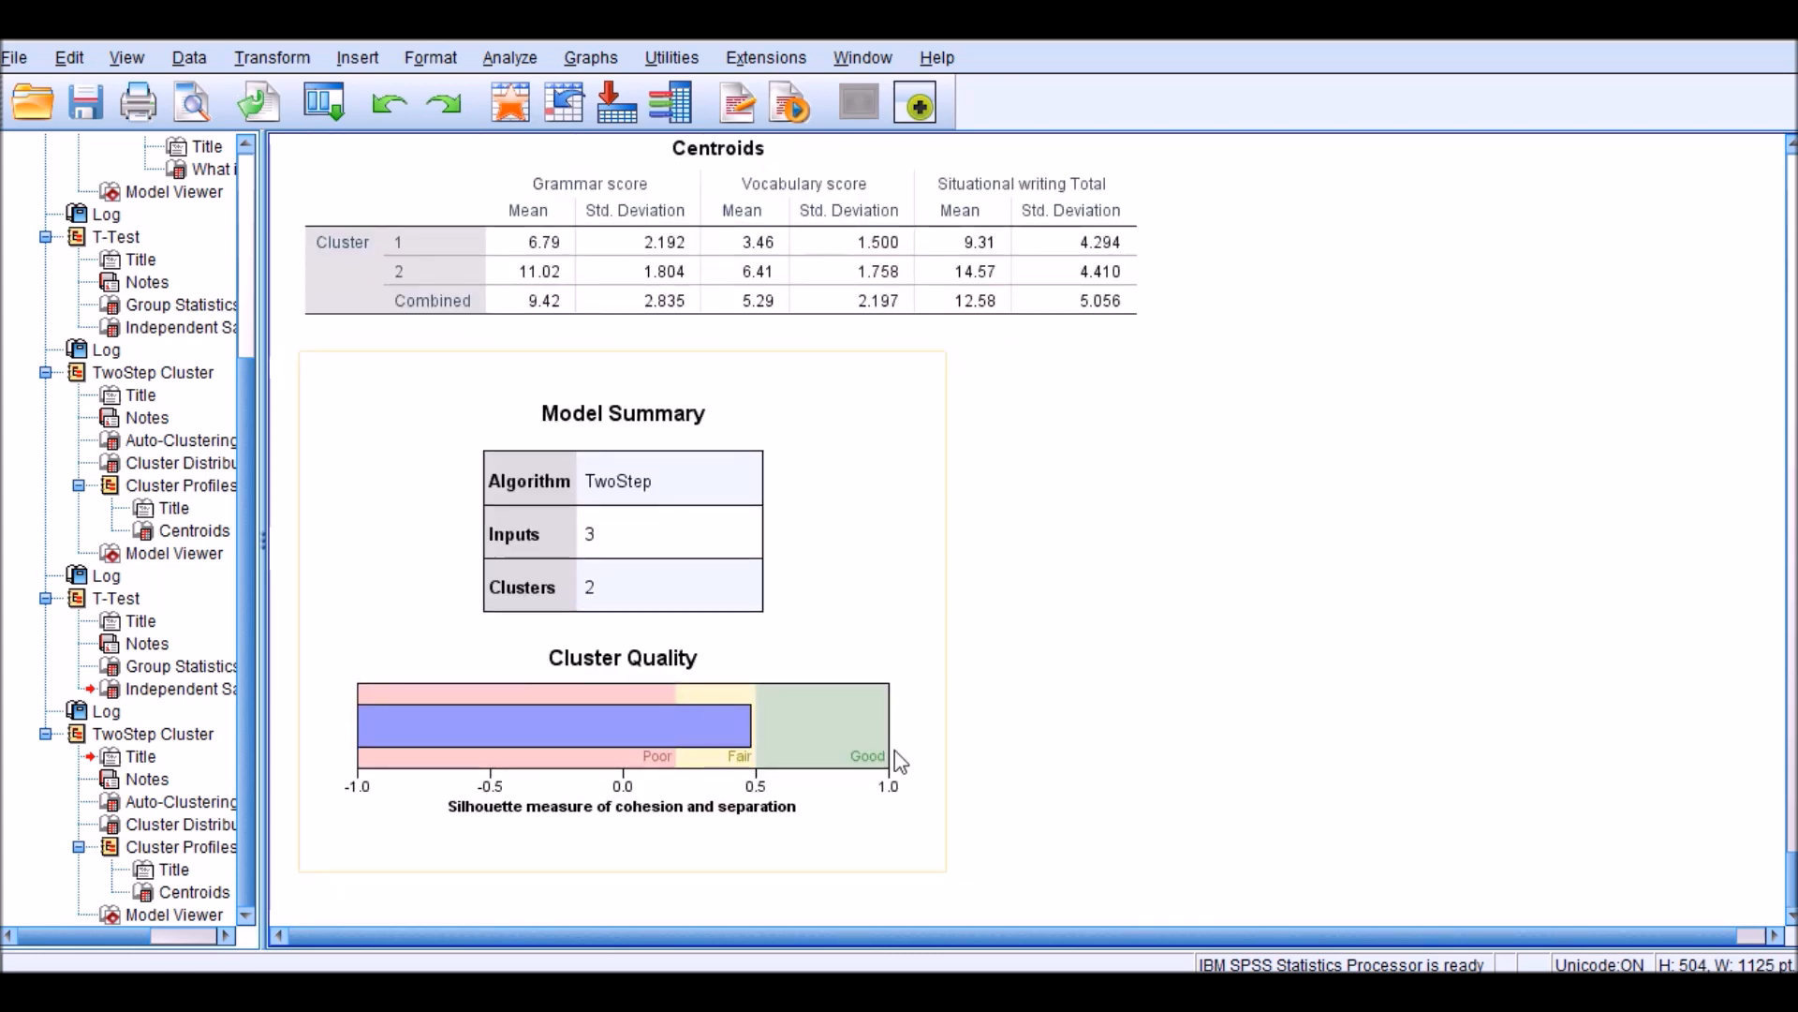
# Open the new cluster model in the Model Viewer and show the Clusters view in place of the Model Summary.
pyautogui.click(611, 689)
pyautogui.doubleClick(611, 683)
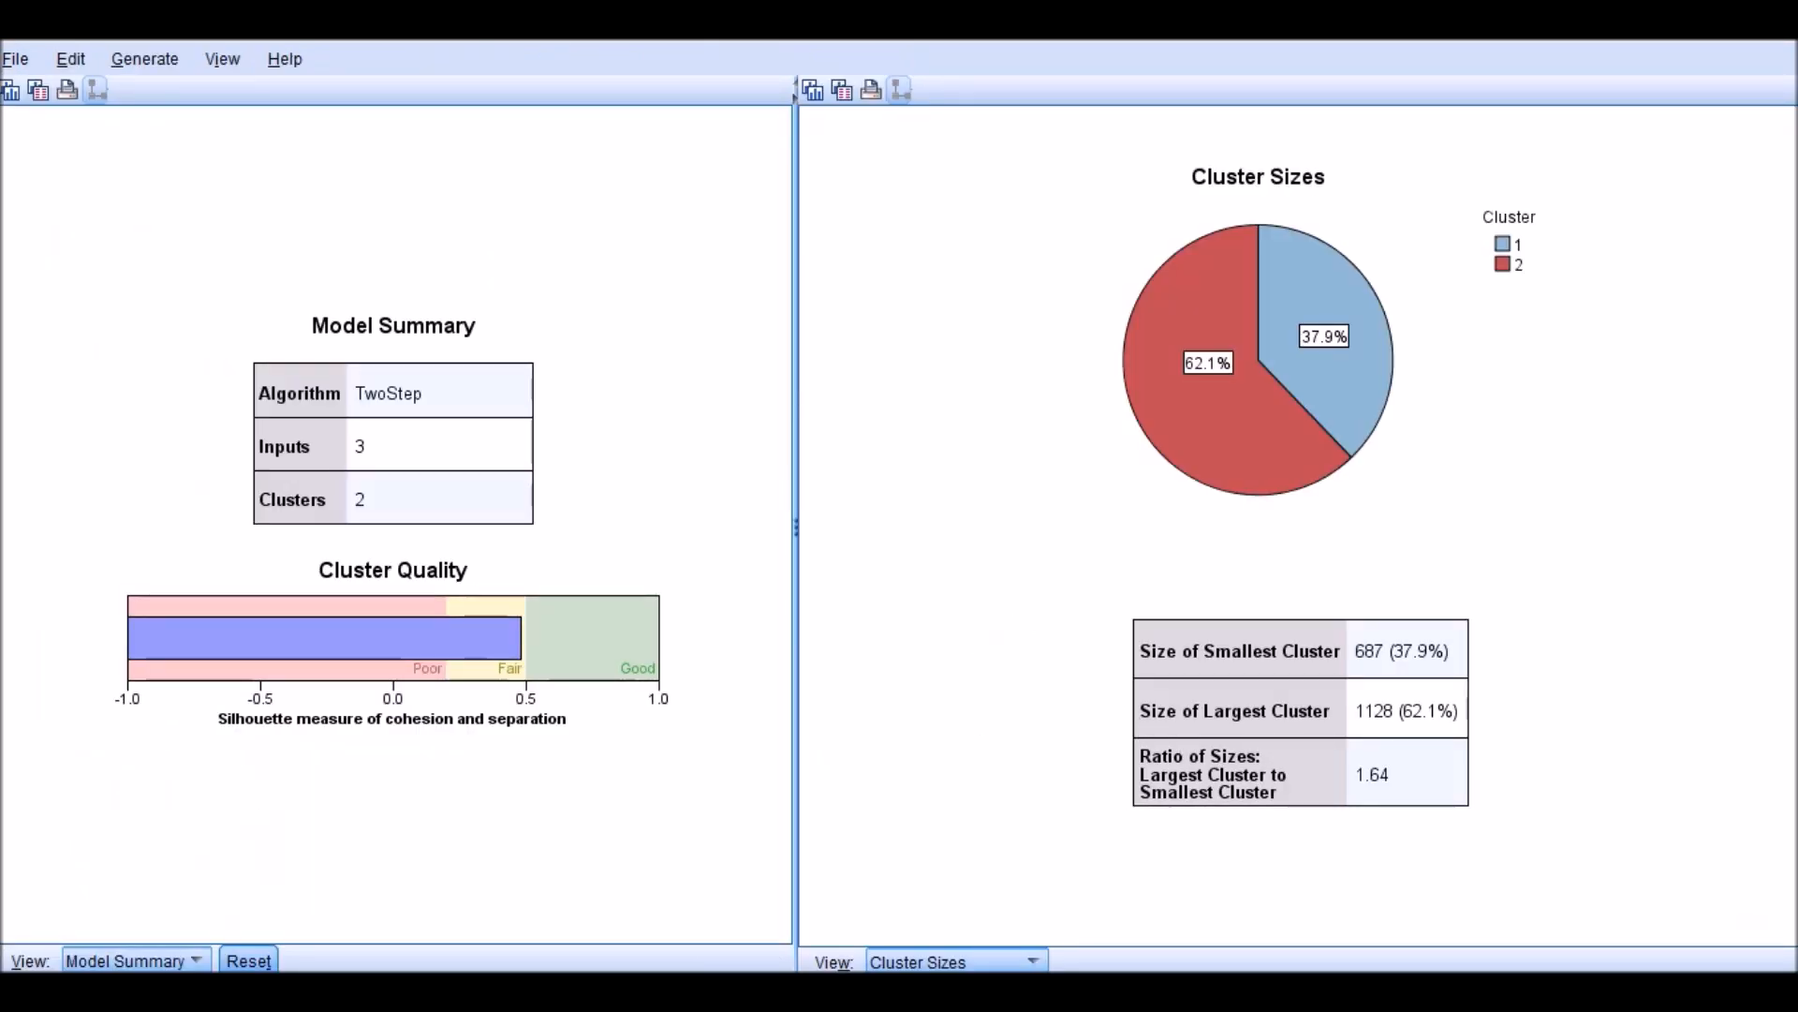
pyautogui.click(196, 960)
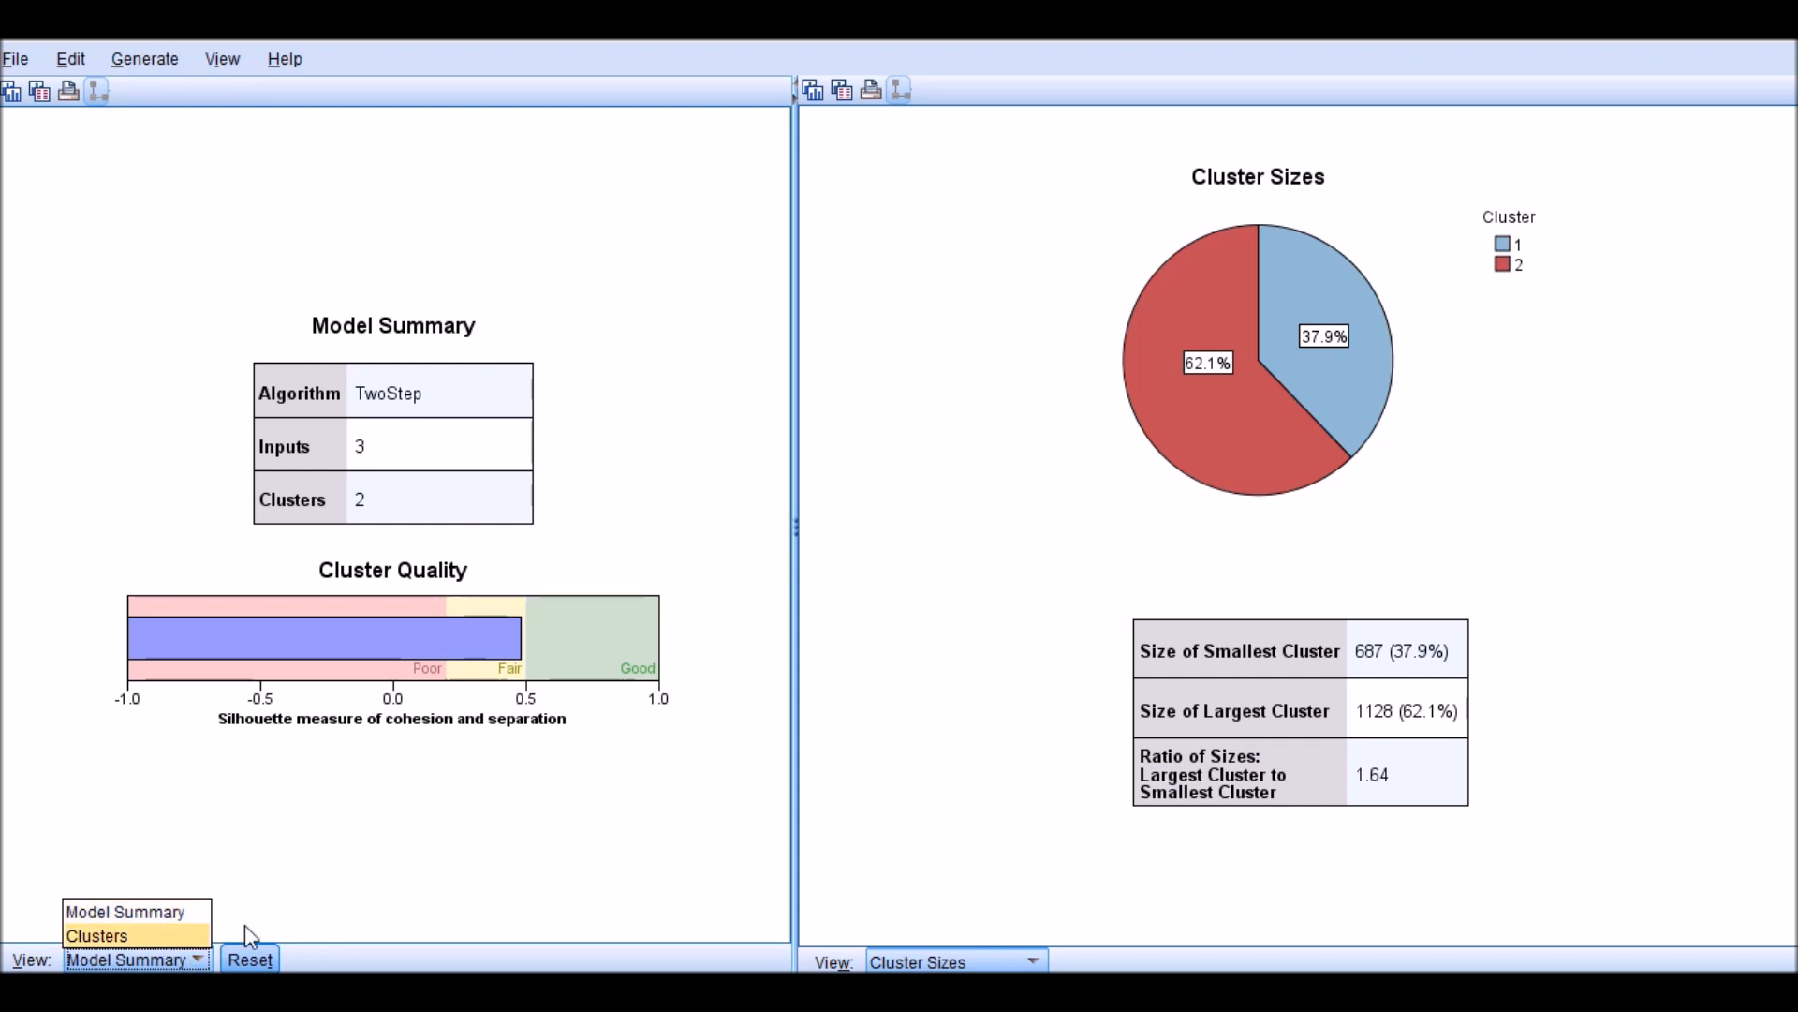
pyautogui.click(152, 925)
# Show the Predictor Importance chart in place of Cluster Sizes and read the importance of the Grammar, Vocabulary and Situational writing scores.
pyautogui.click(1033, 960)
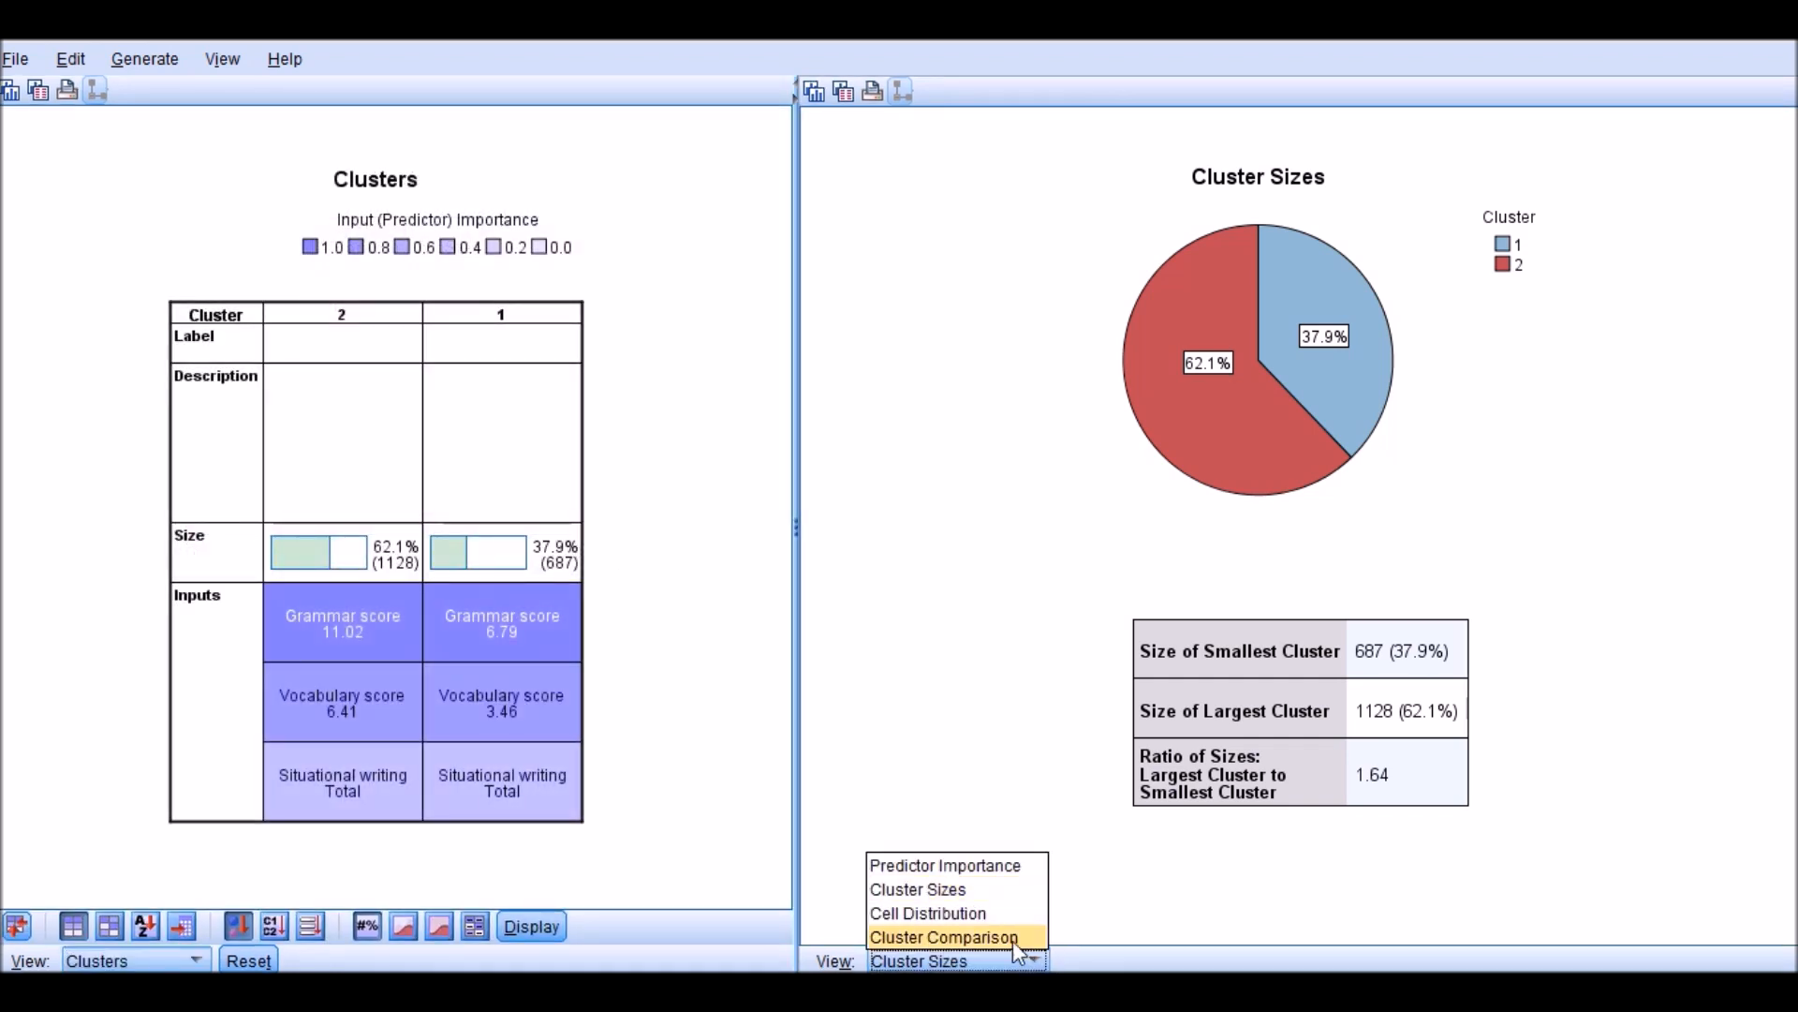
pyautogui.click(916, 866)
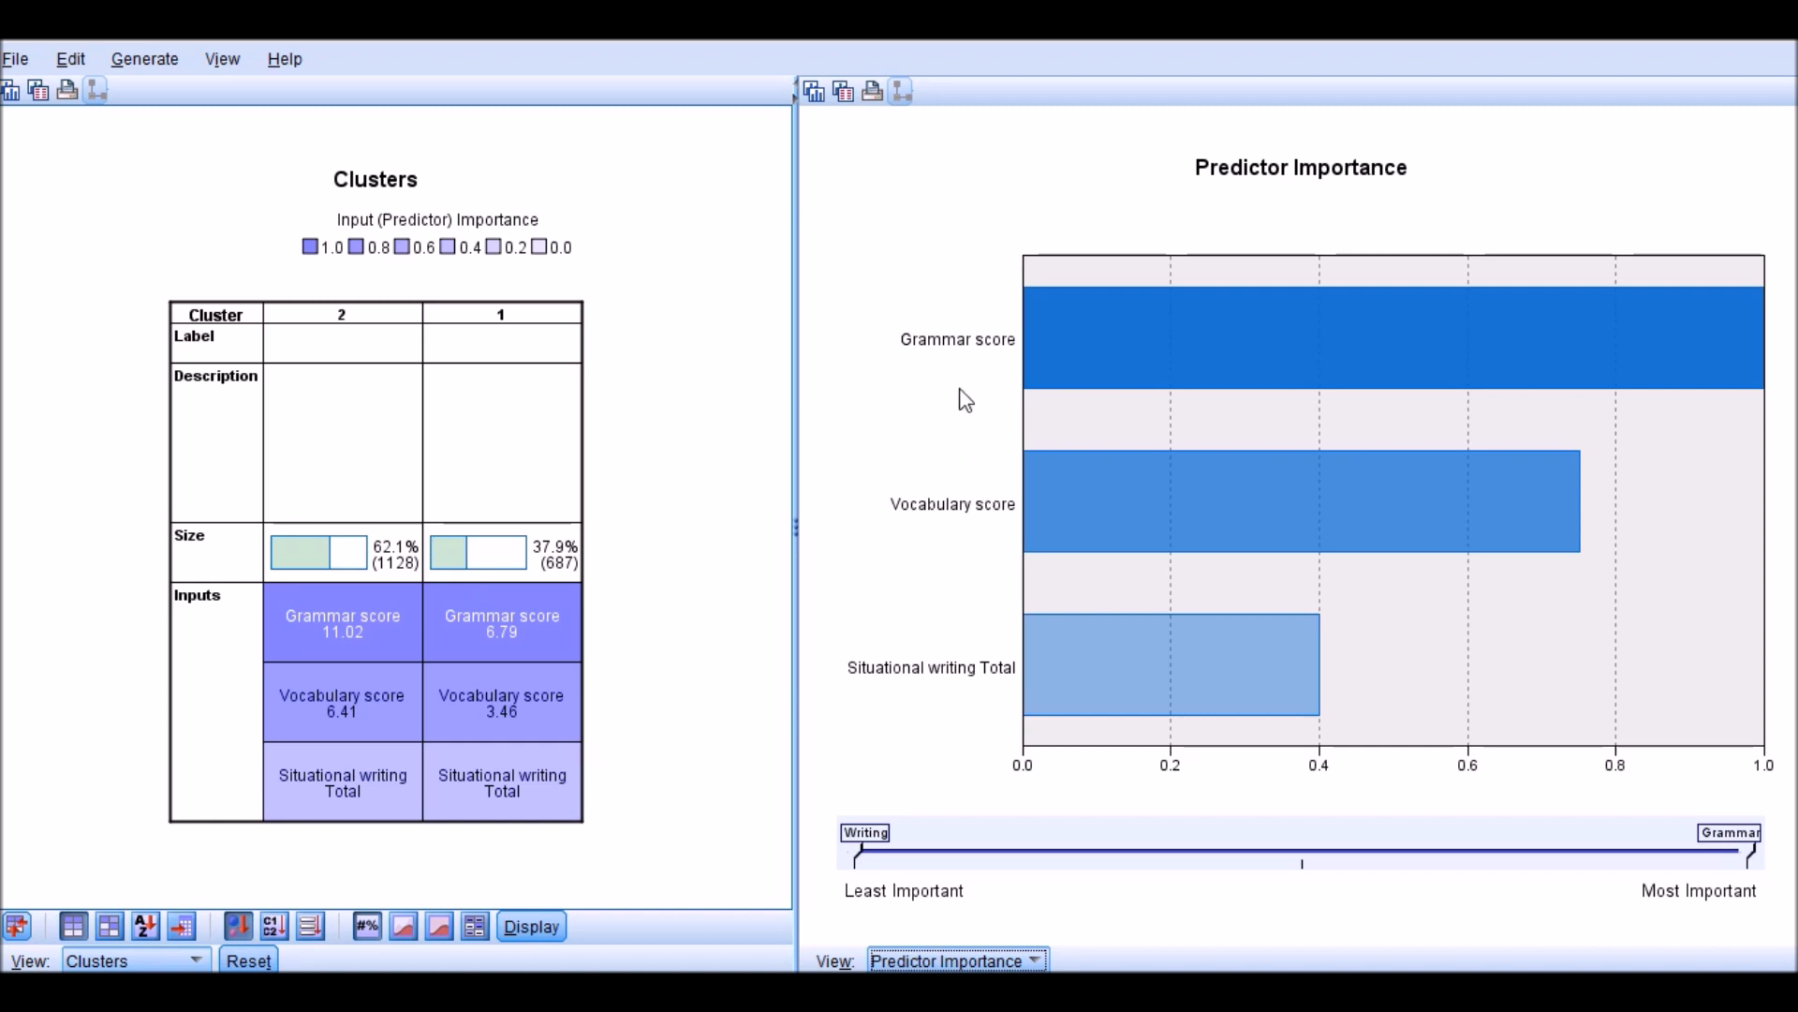
pyautogui.moveTo(1032, 379)
pyautogui.moveTo(1067, 340)
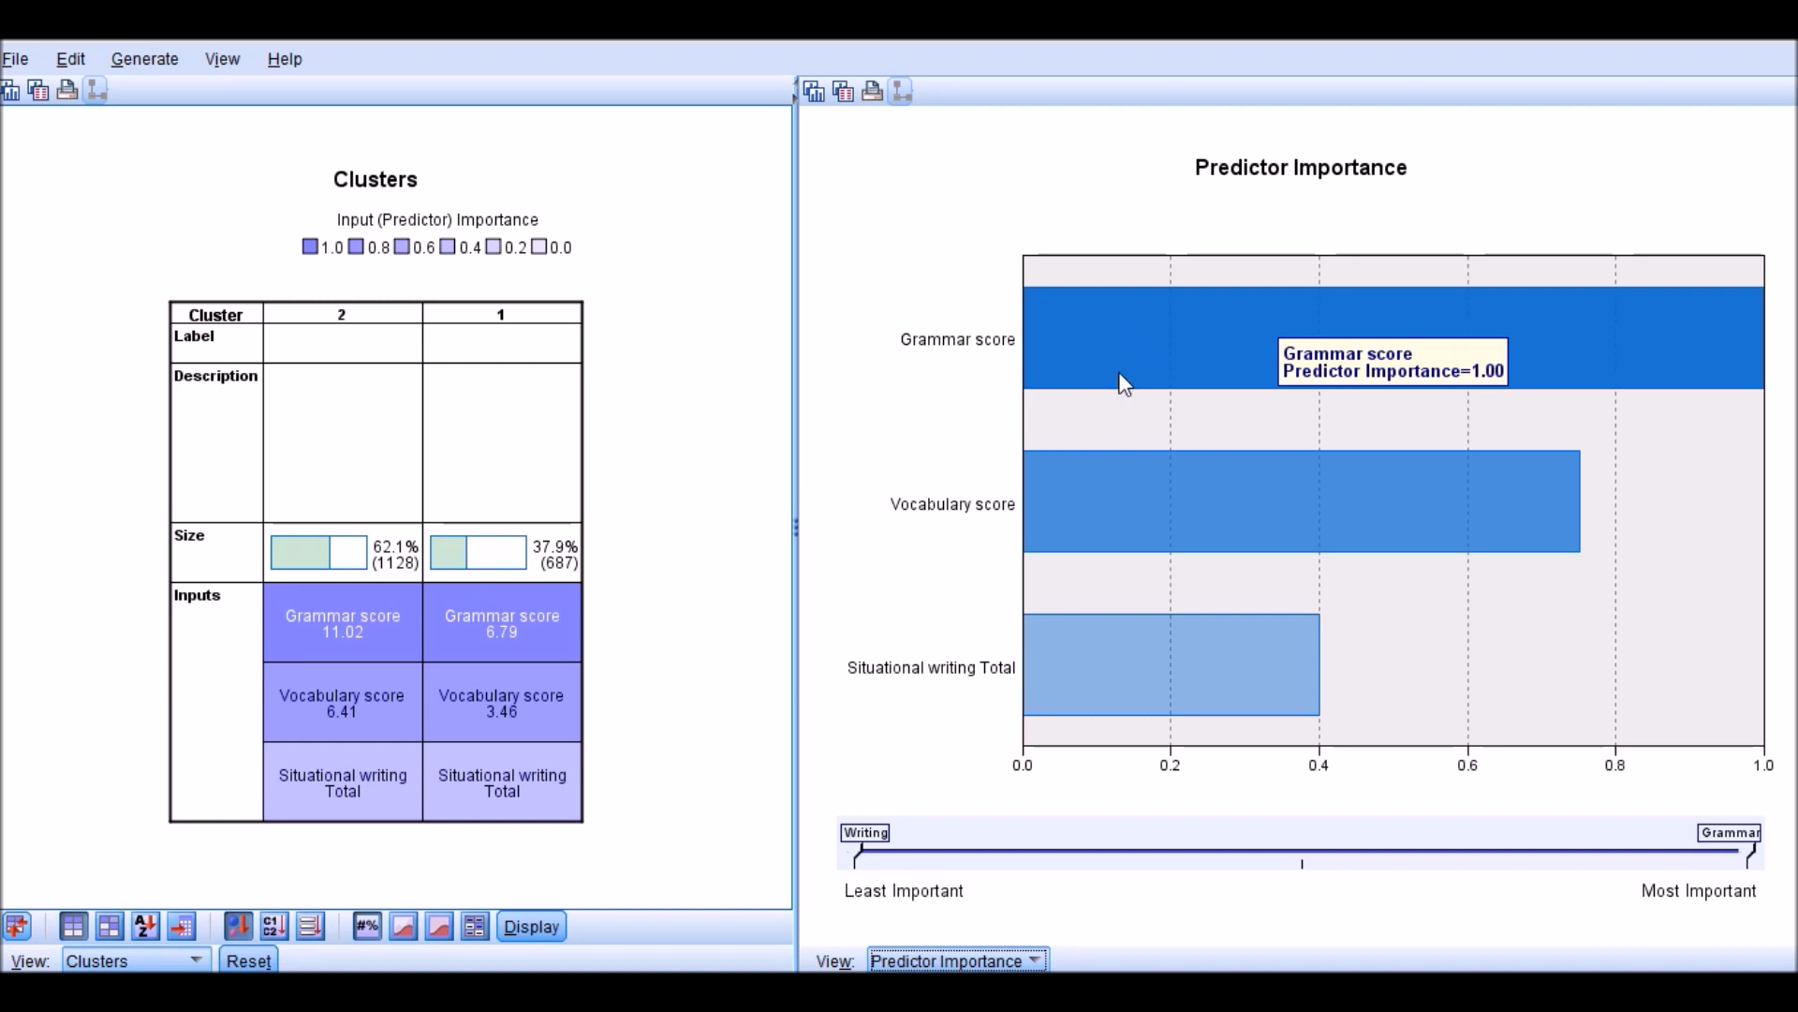
pyautogui.moveTo(1094, 503)
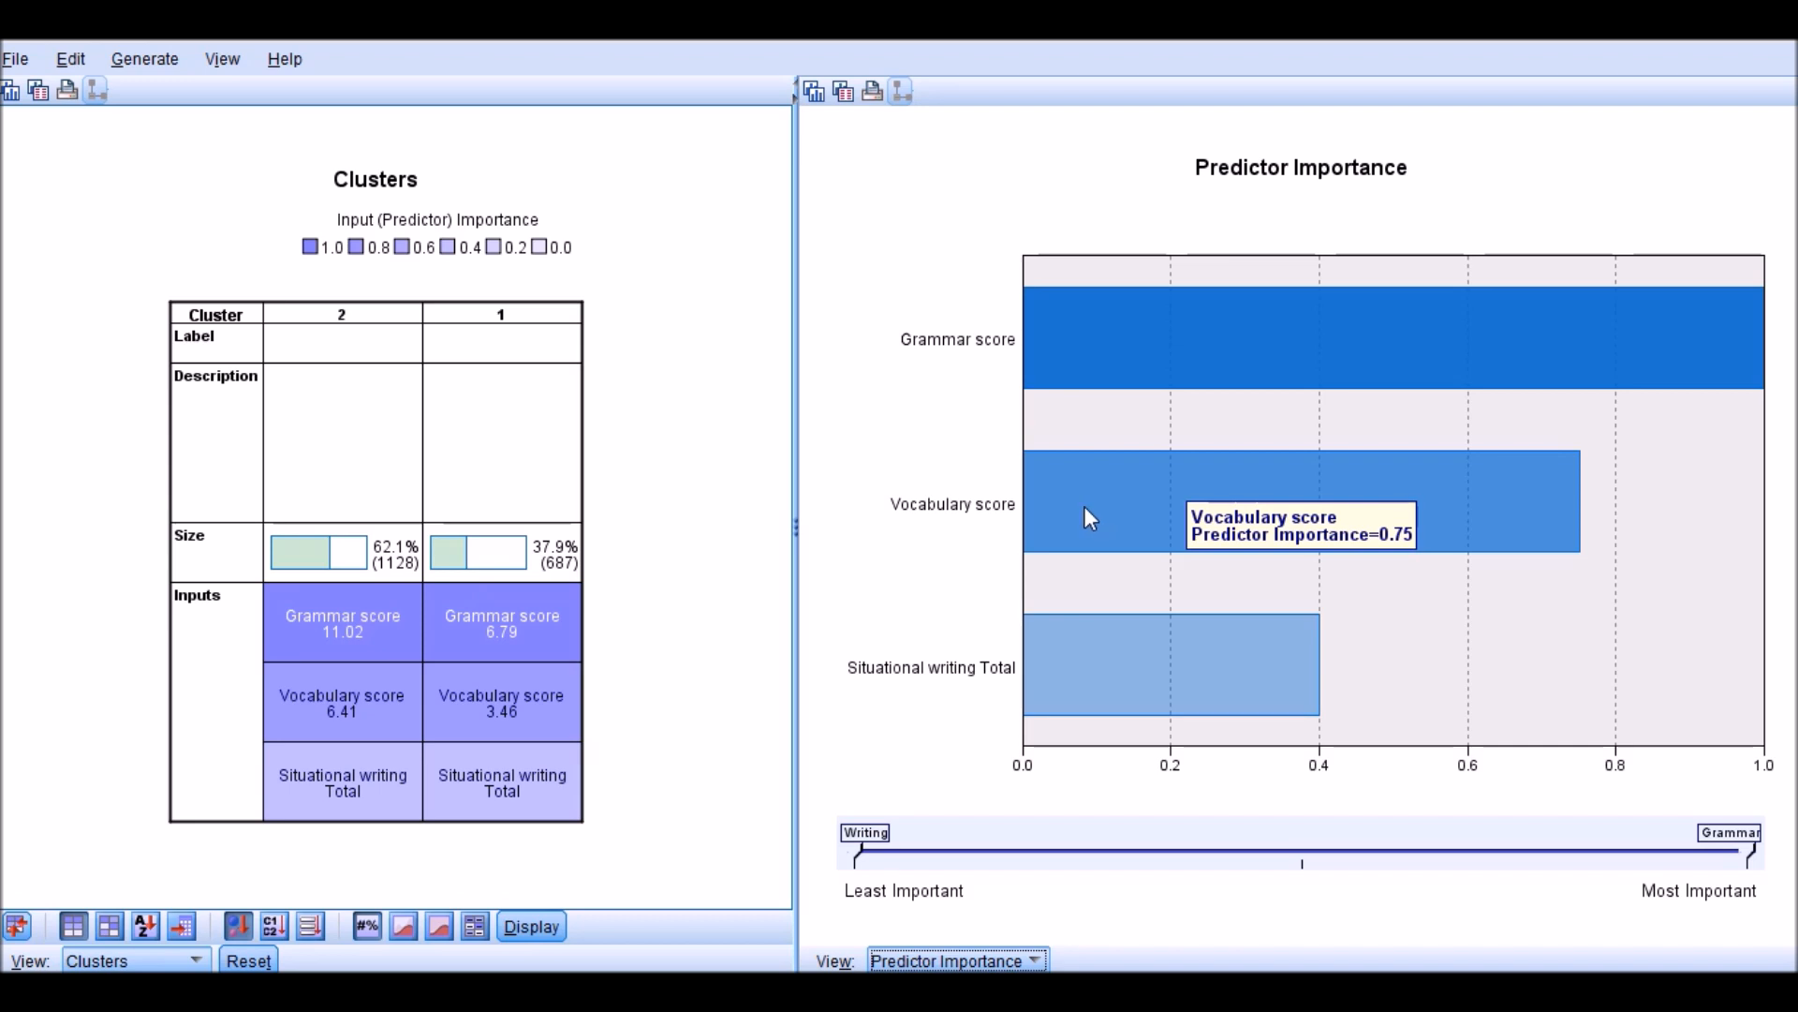
pyautogui.moveTo(1117, 663)
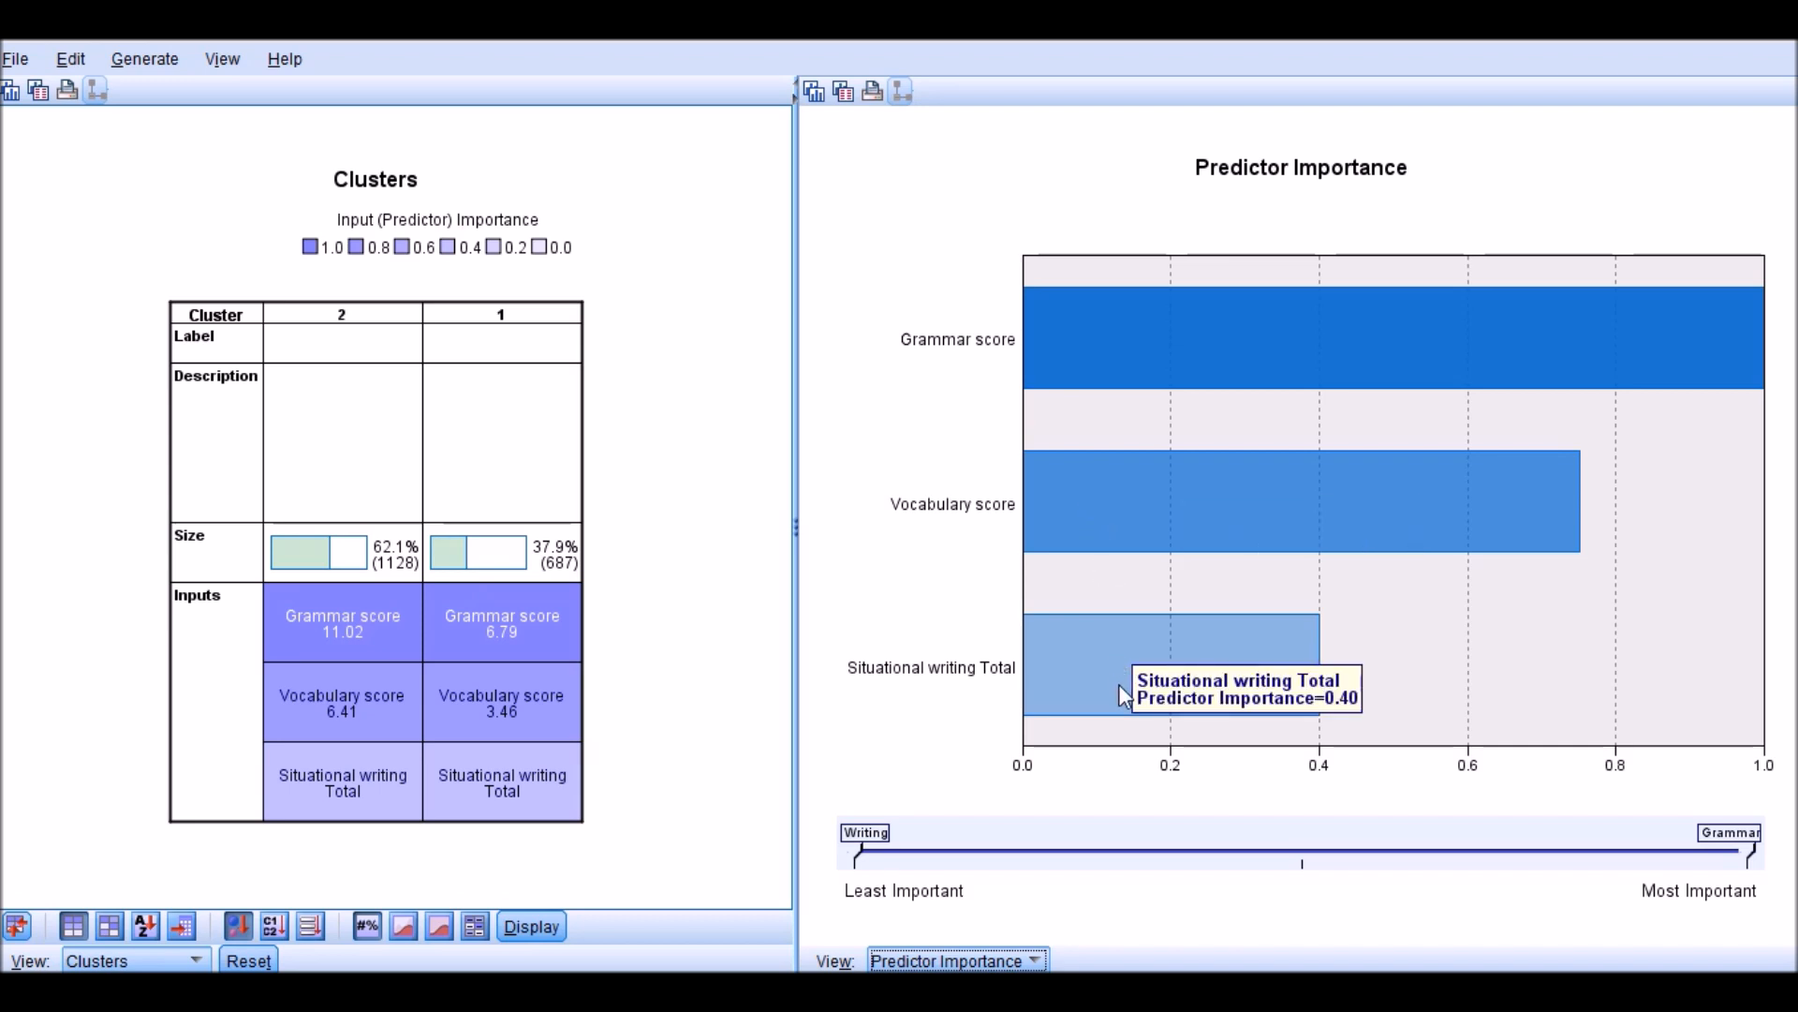